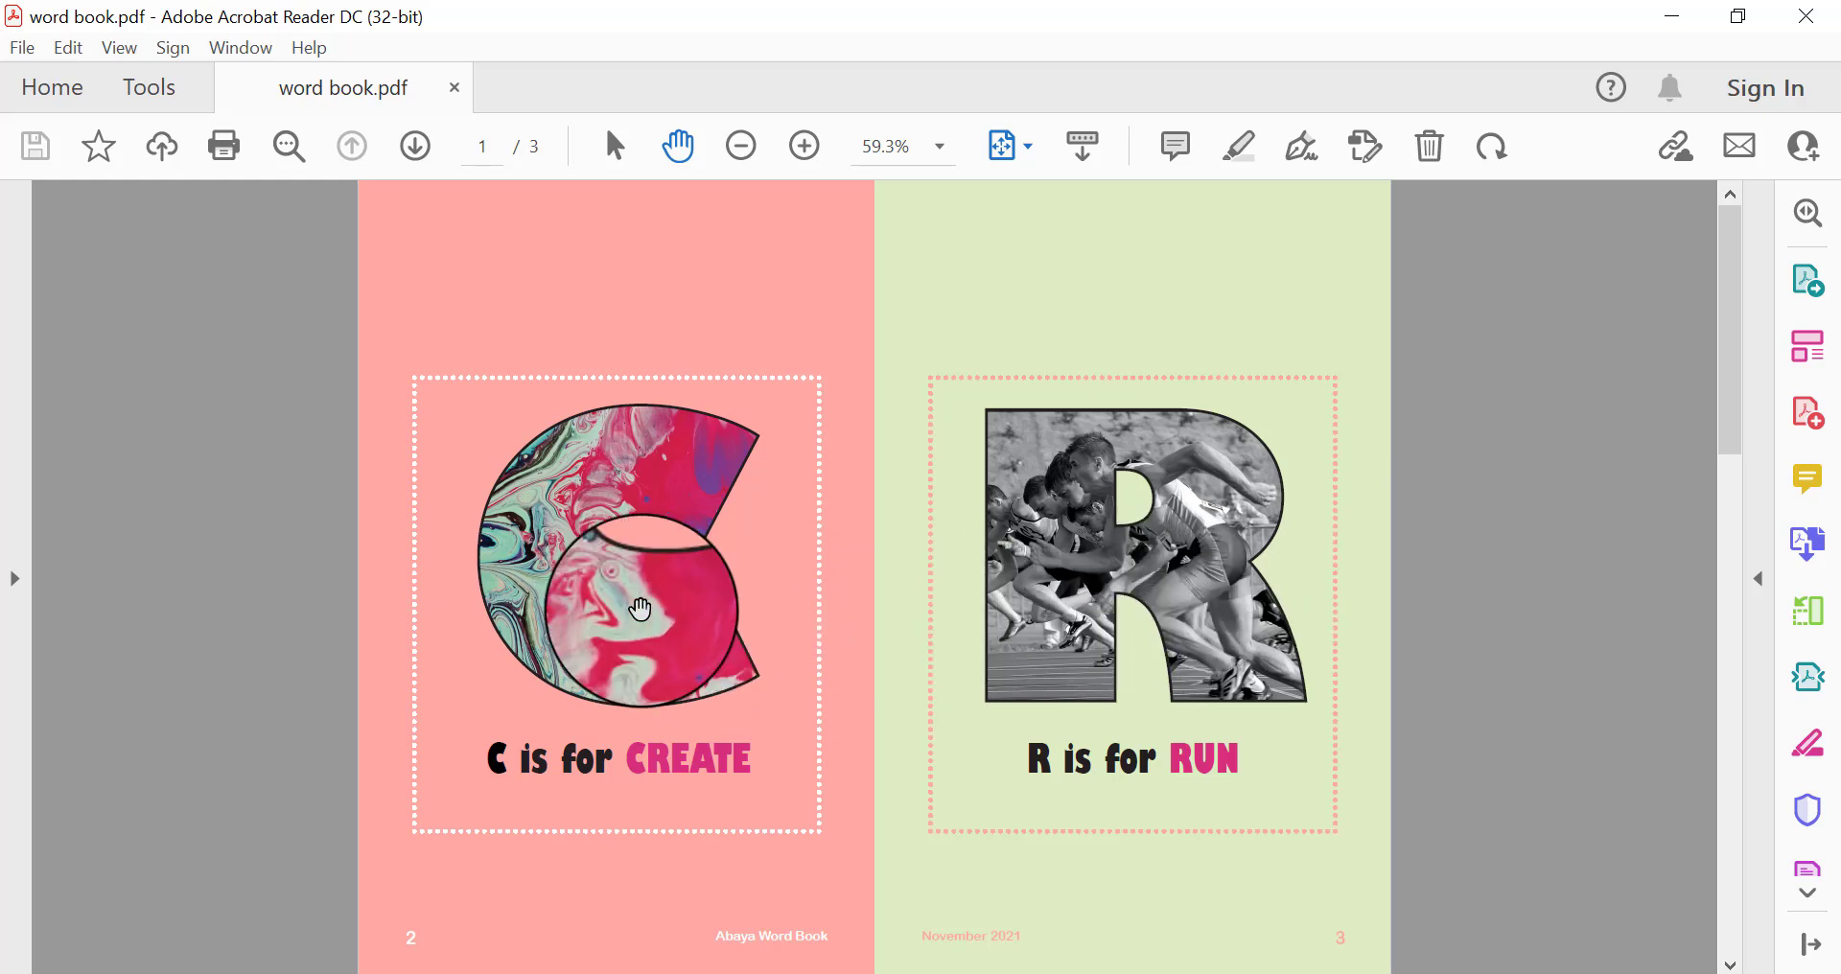
# Look through the spreads of the finished word book PDF, from the first page to the last
pyautogui.scroll(-1, 613, 614)
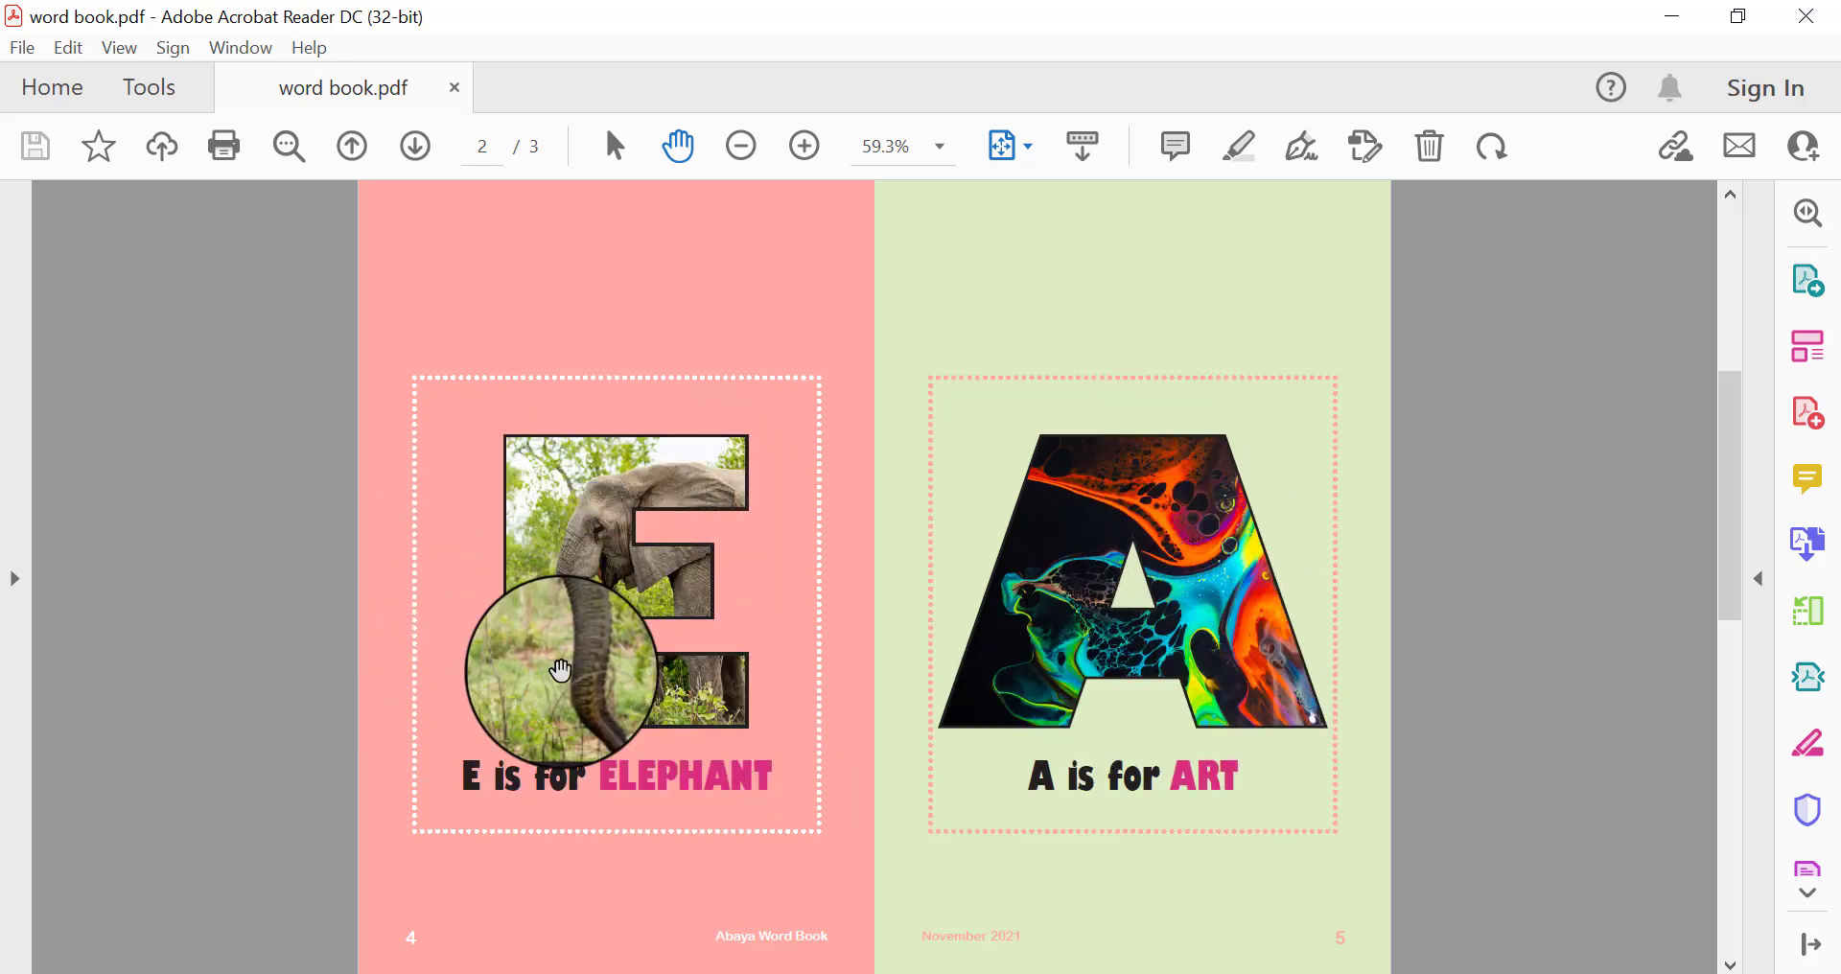
pyautogui.scroll(-2, 659, 703)
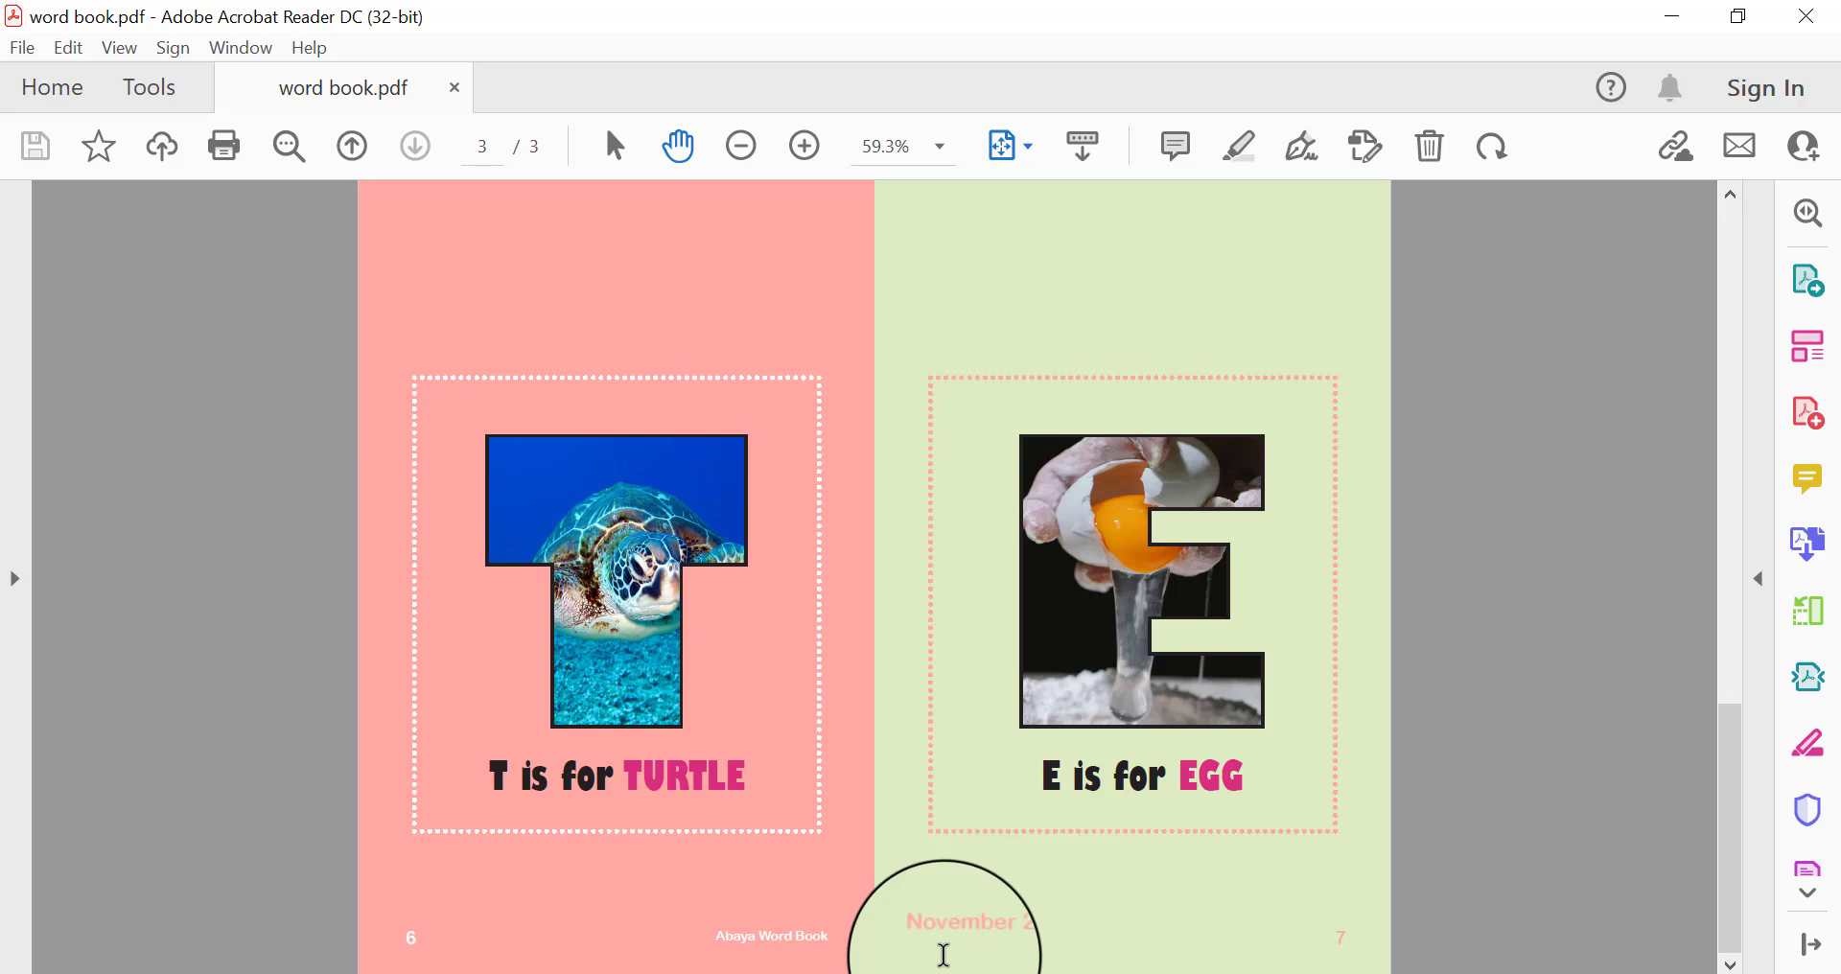
pyautogui.press('Home')
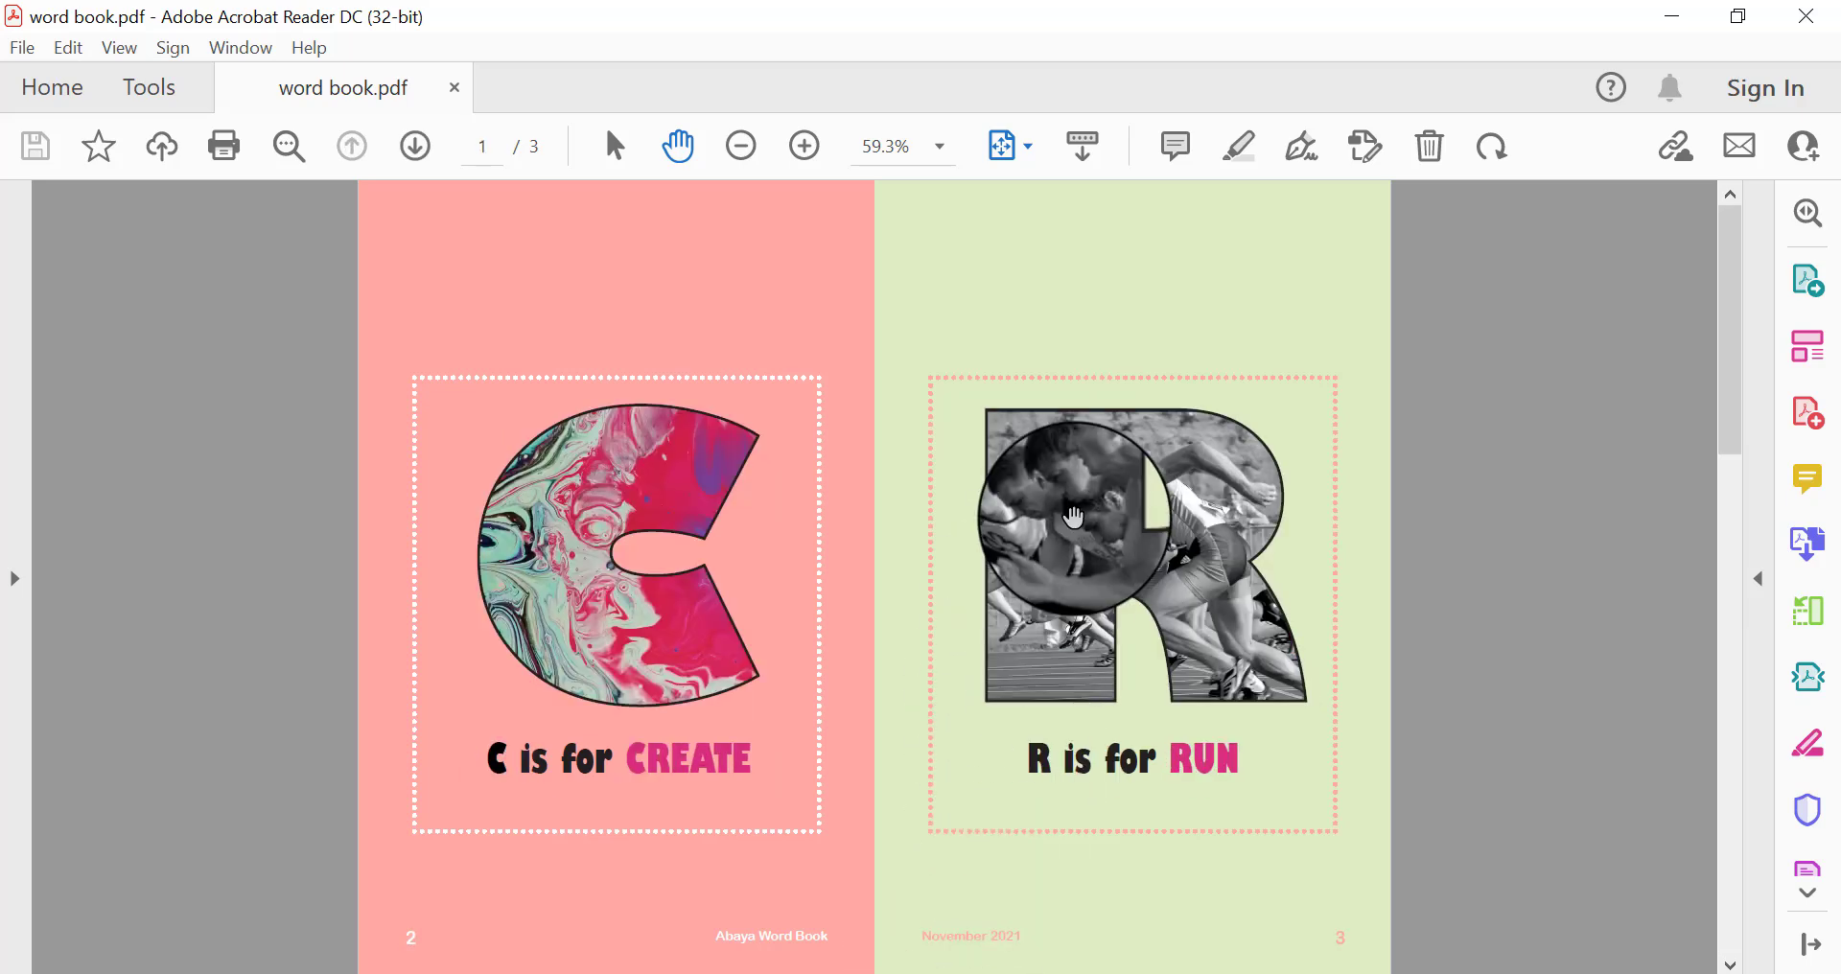
pyautogui.press('End')
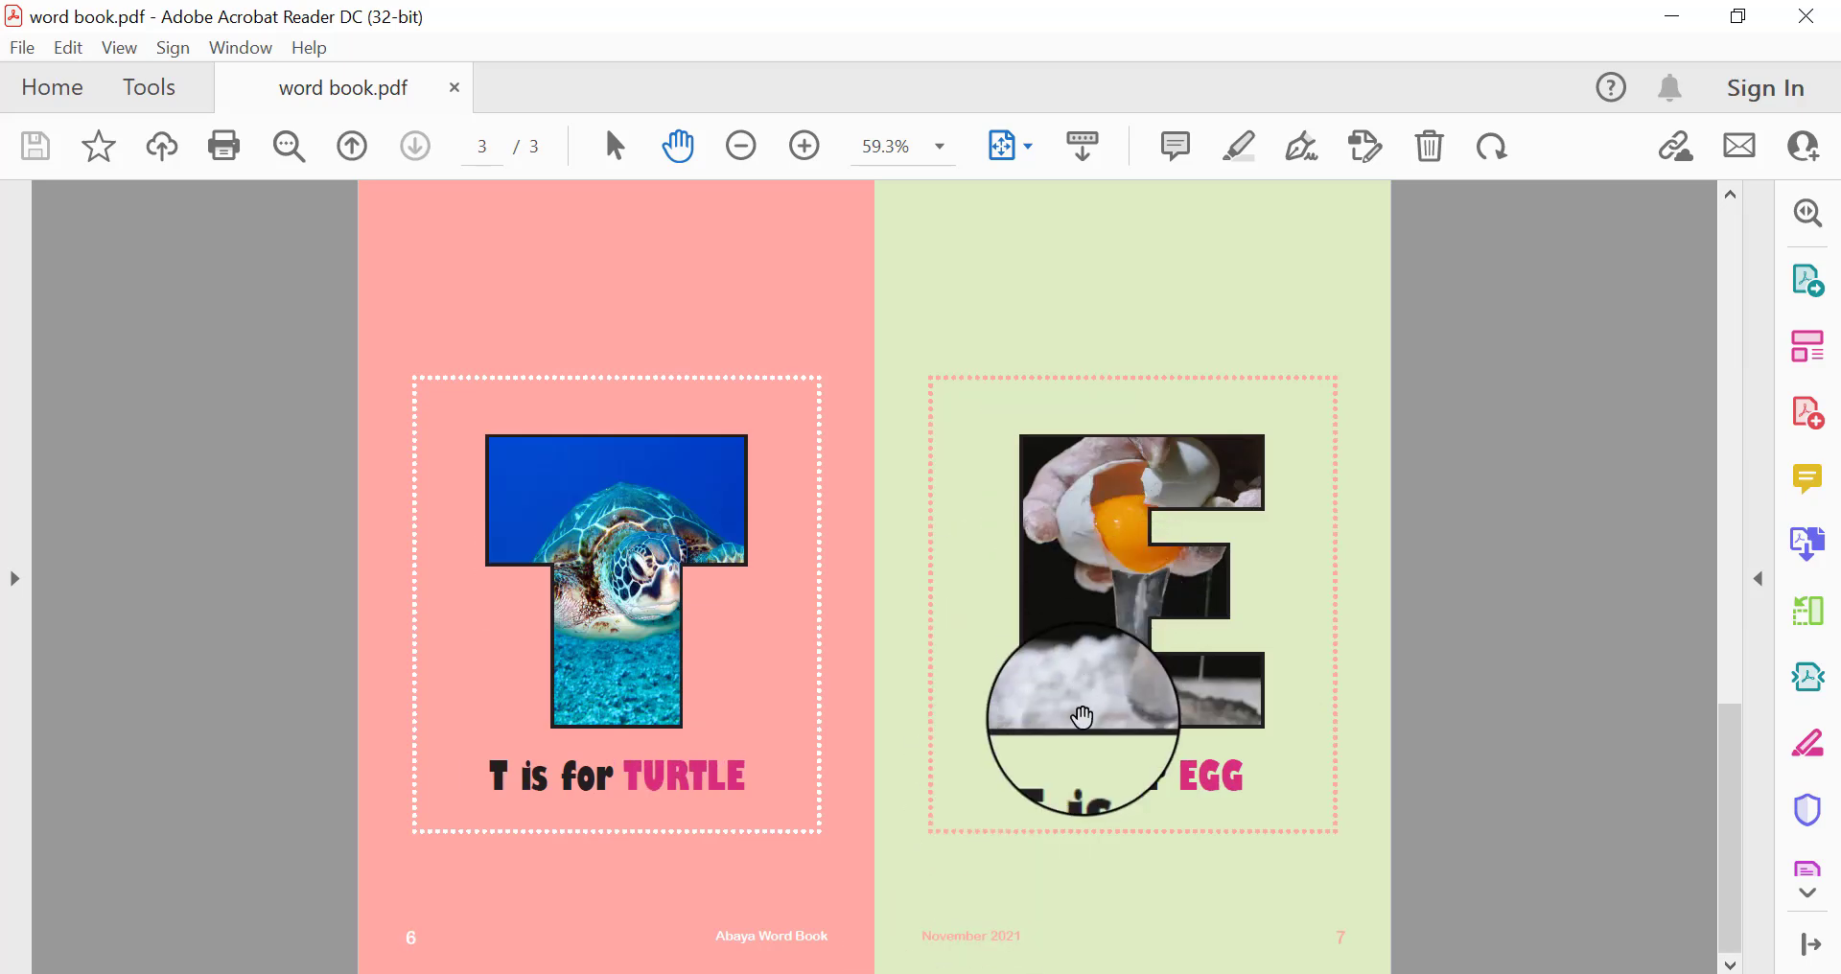
# Switch to InDesign and start a new print document from the Letter - Half preset, named "Word book"
pyautogui.hotkey('alt', 'Tab')
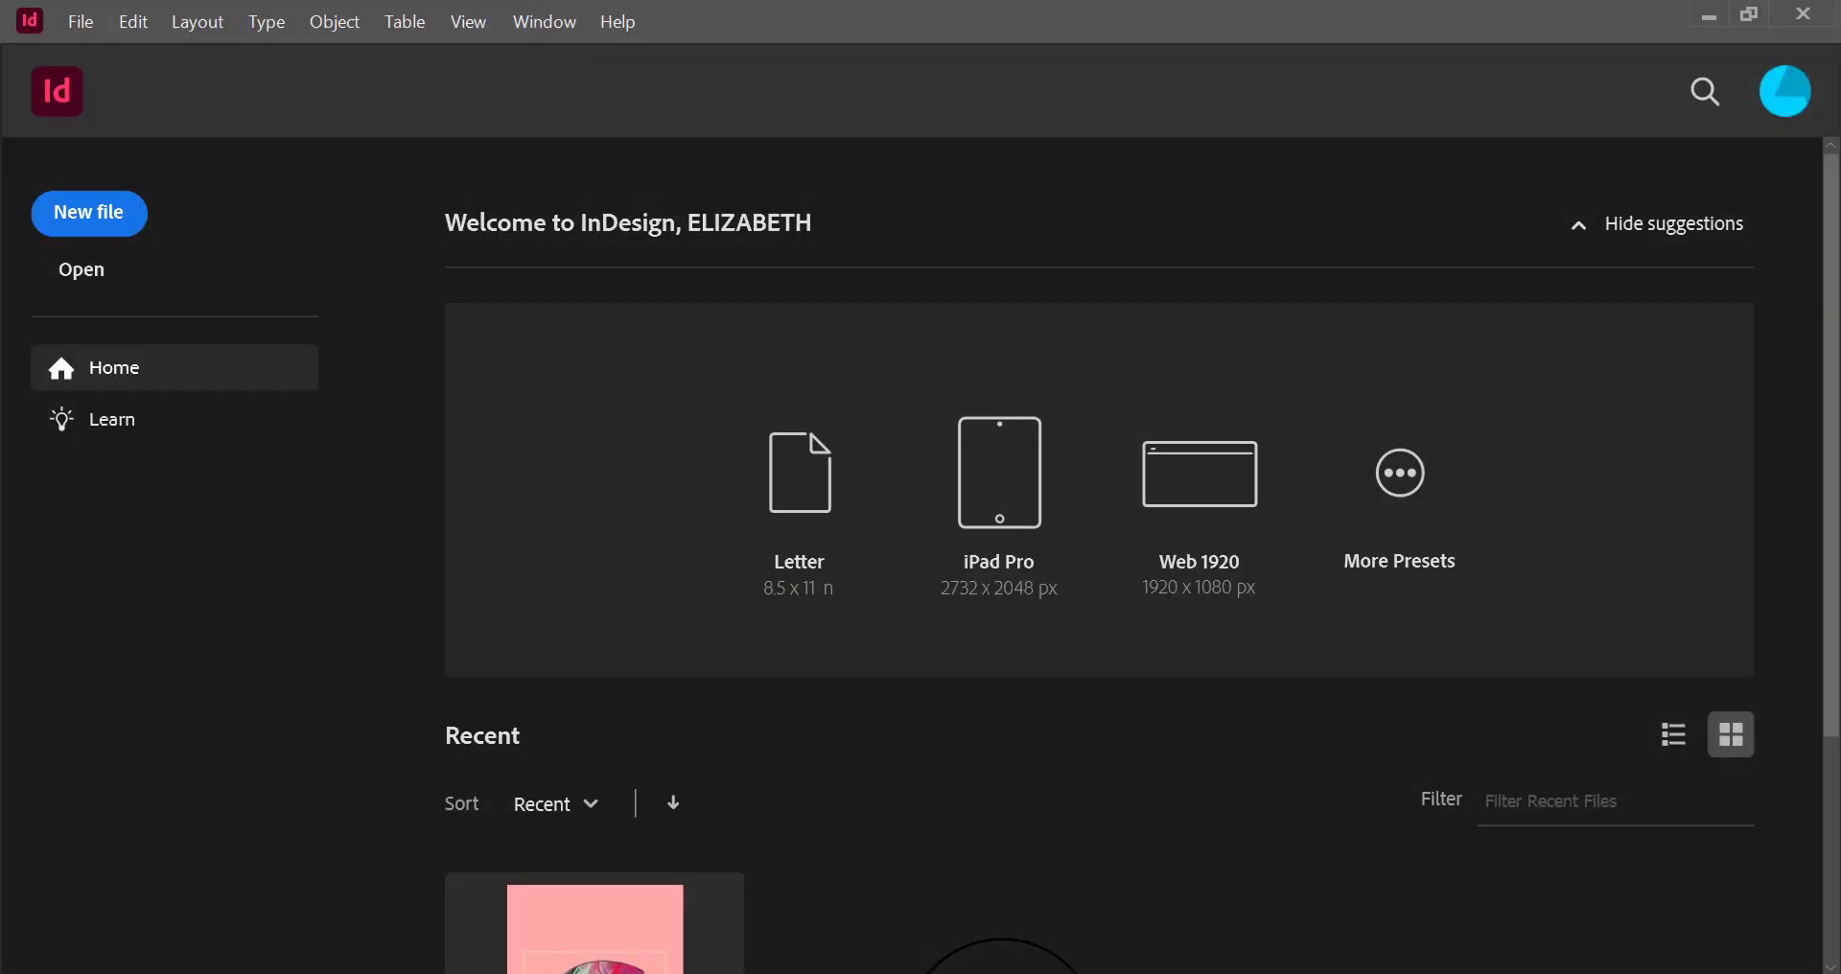
pyautogui.click(119, 221)
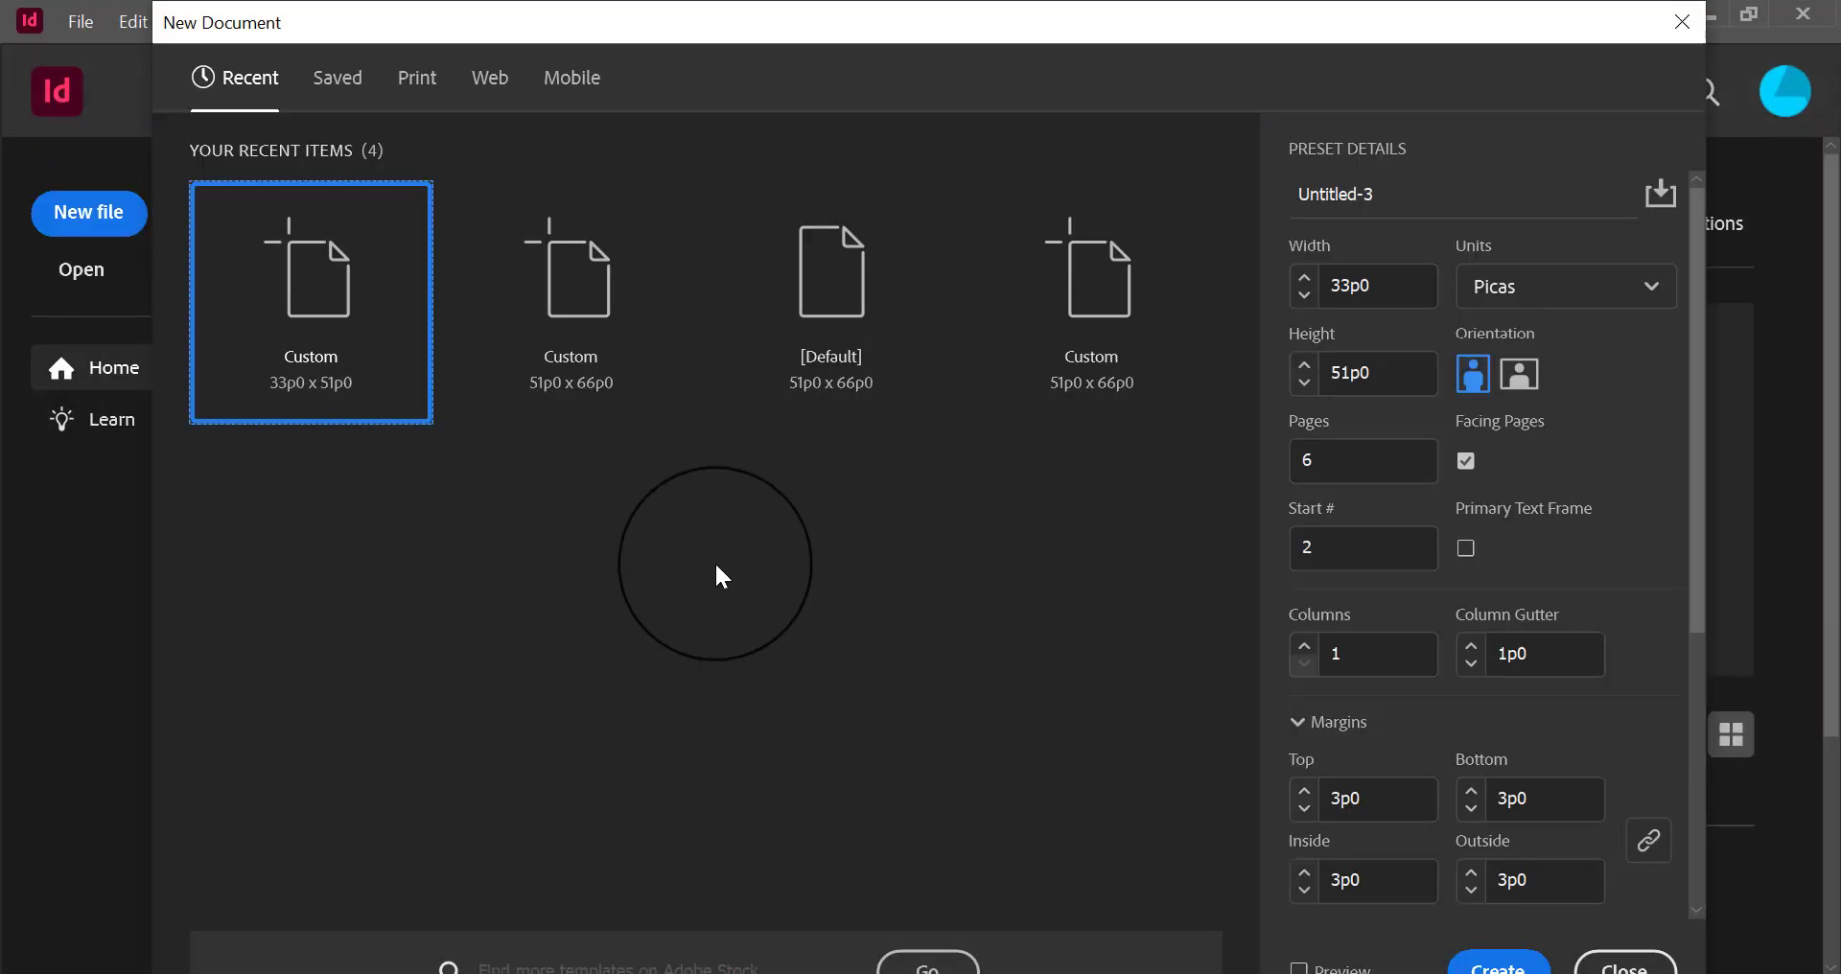
pyautogui.click(434, 84)
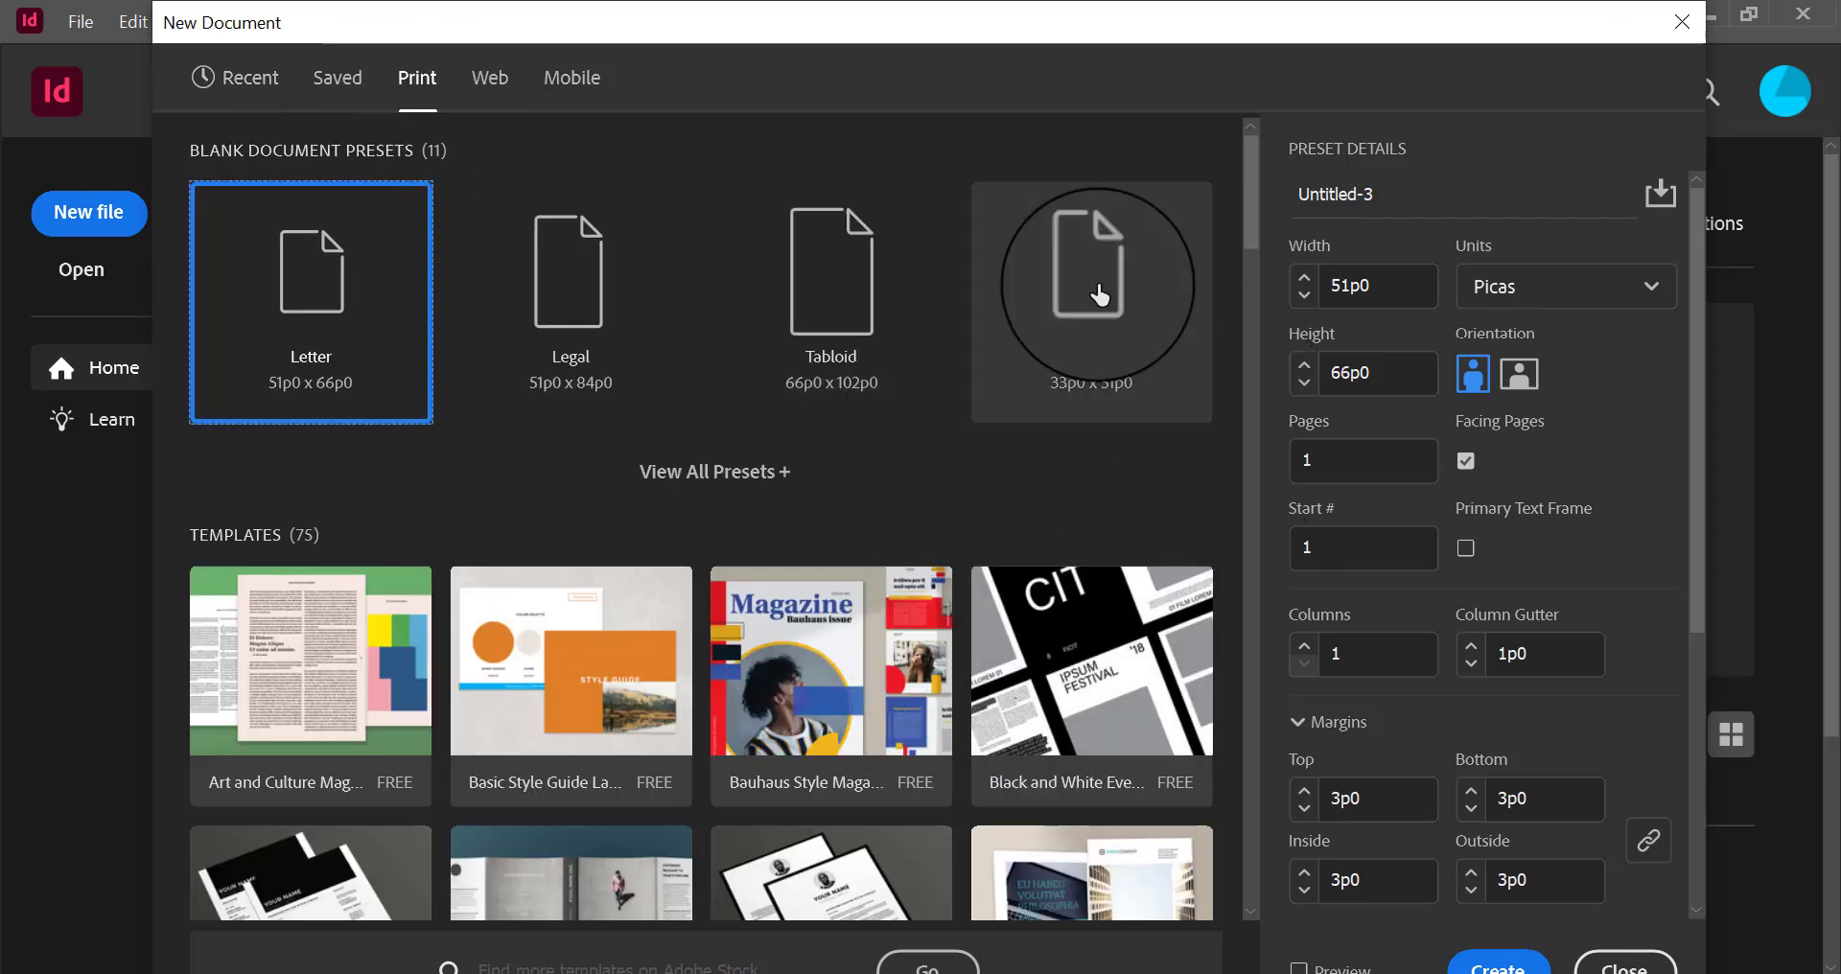
pyautogui.click(1100, 296)
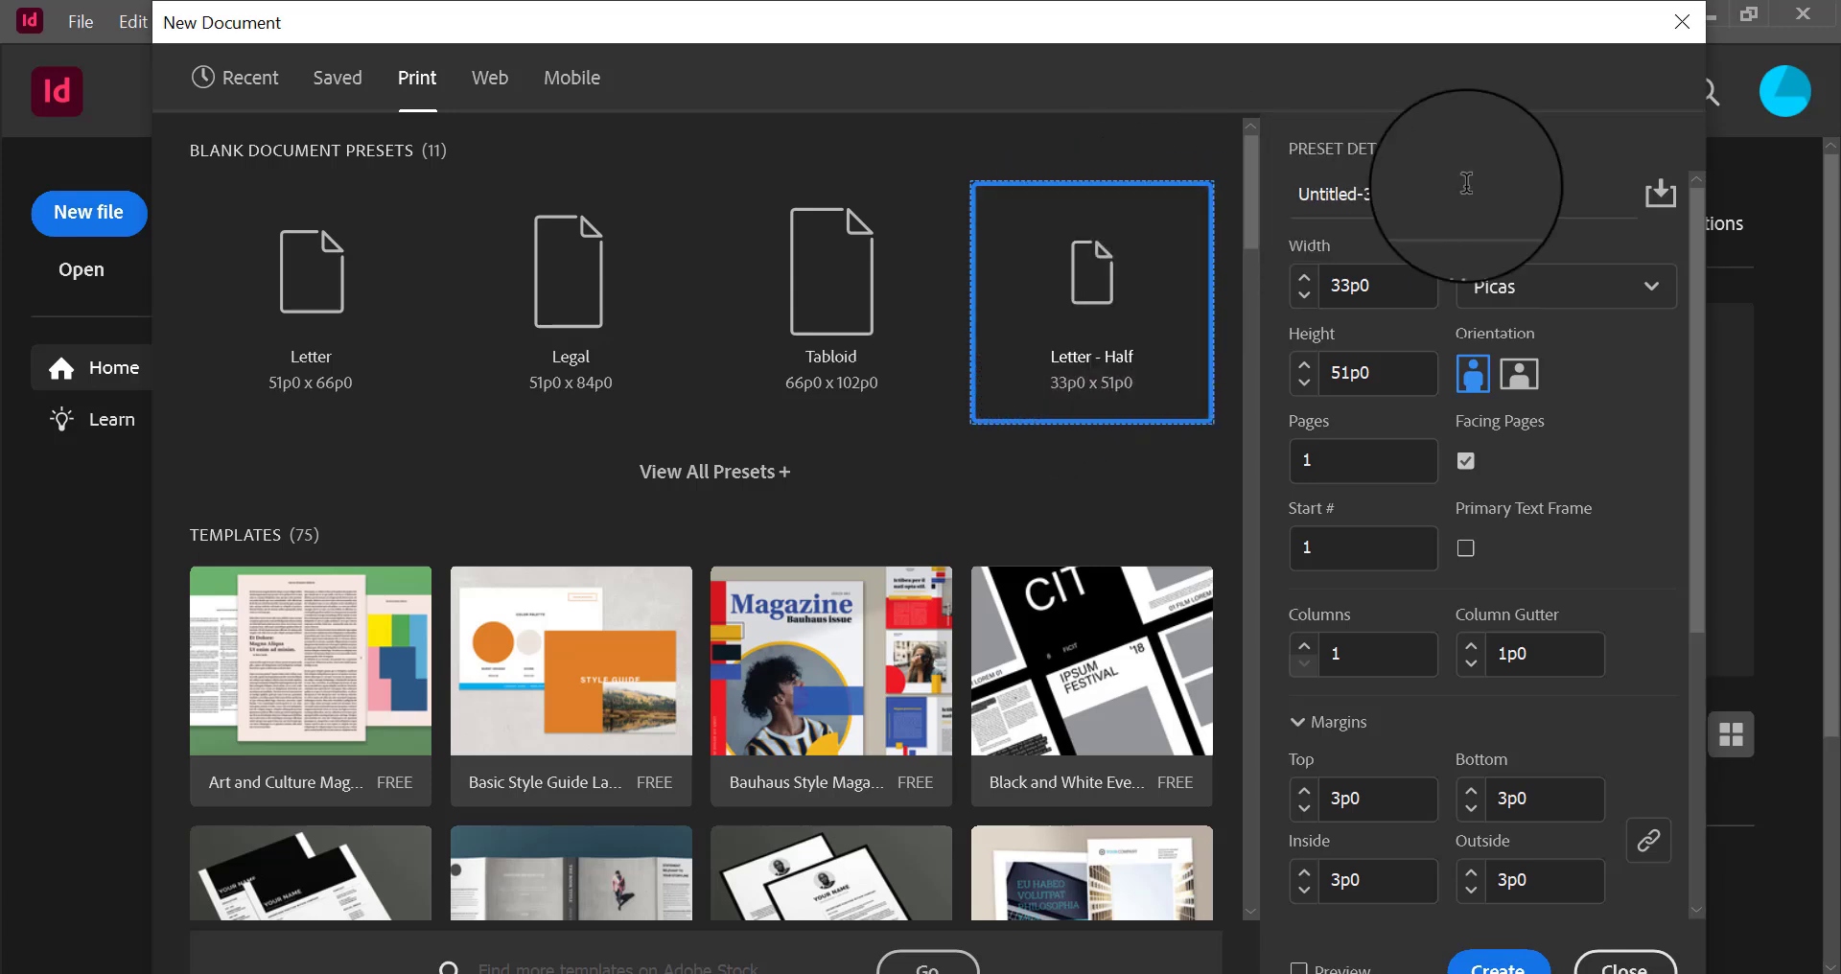
pyautogui.moveTo(1420, 194); pyautogui.dragTo(1228, 192)
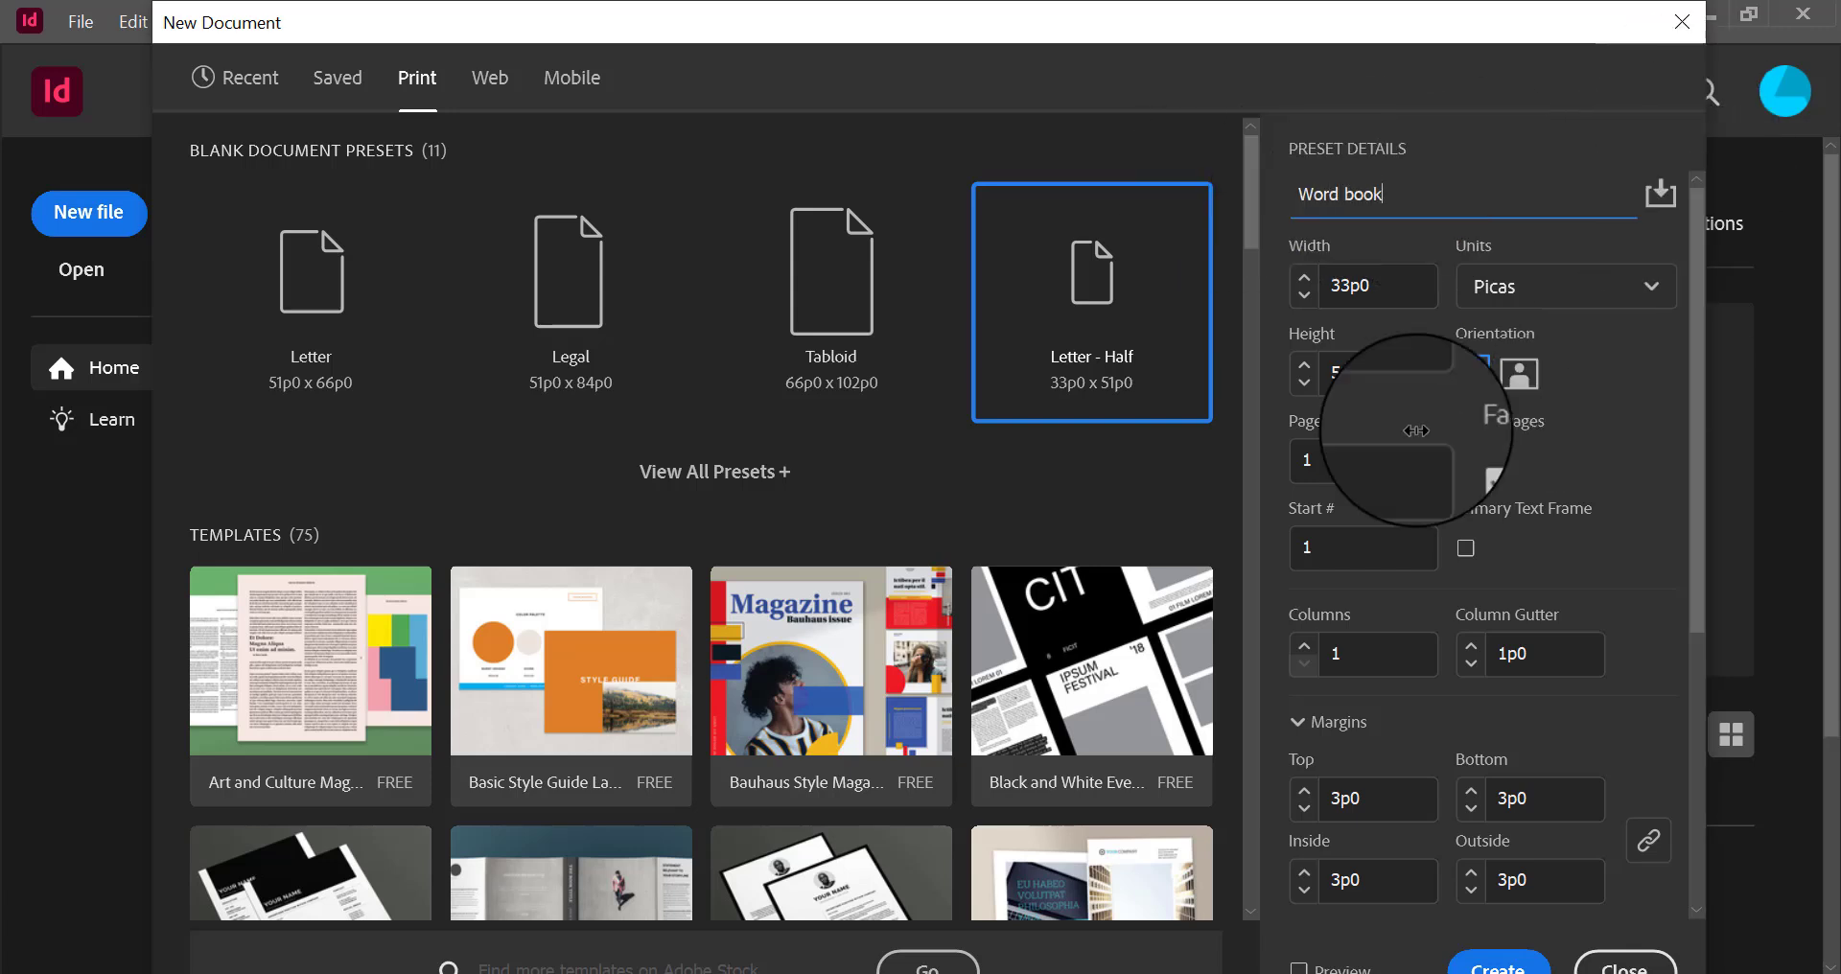
# Set 6 pages starting at number 2, enable the primary text frame, and create the document
pyautogui.doubleClick(1309, 459)
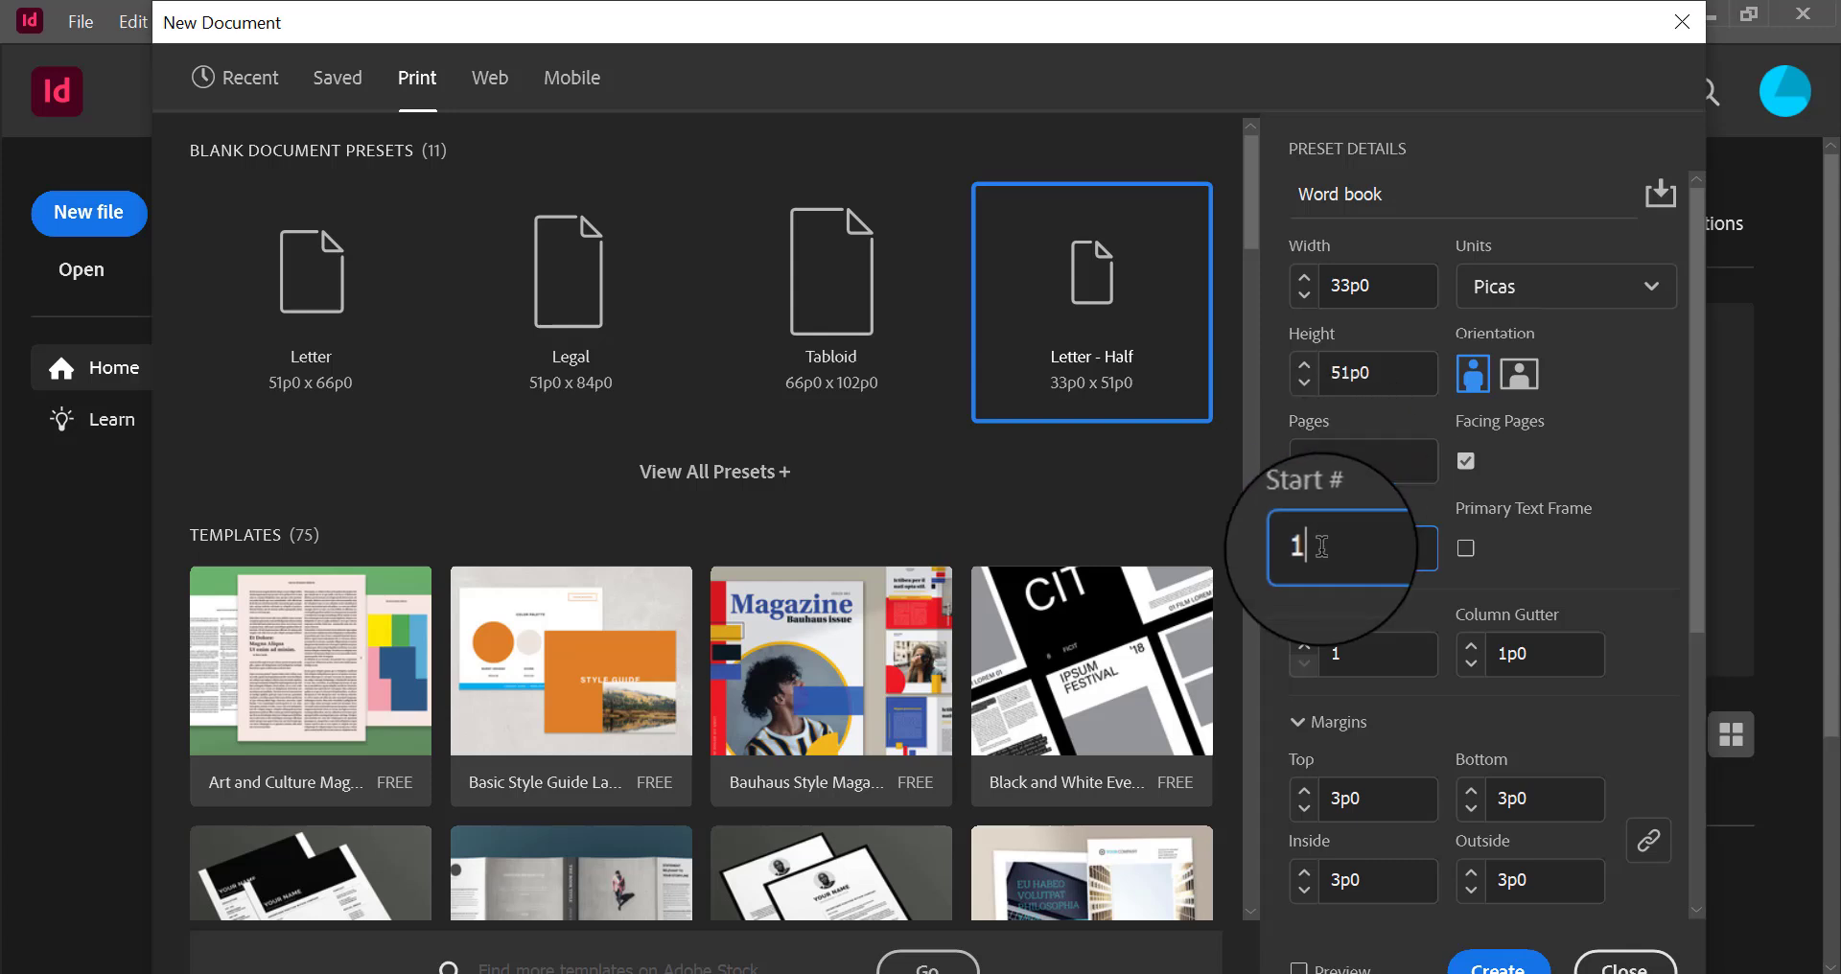
pyautogui.moveTo(1322, 547); pyautogui.dragTo(1285, 554)
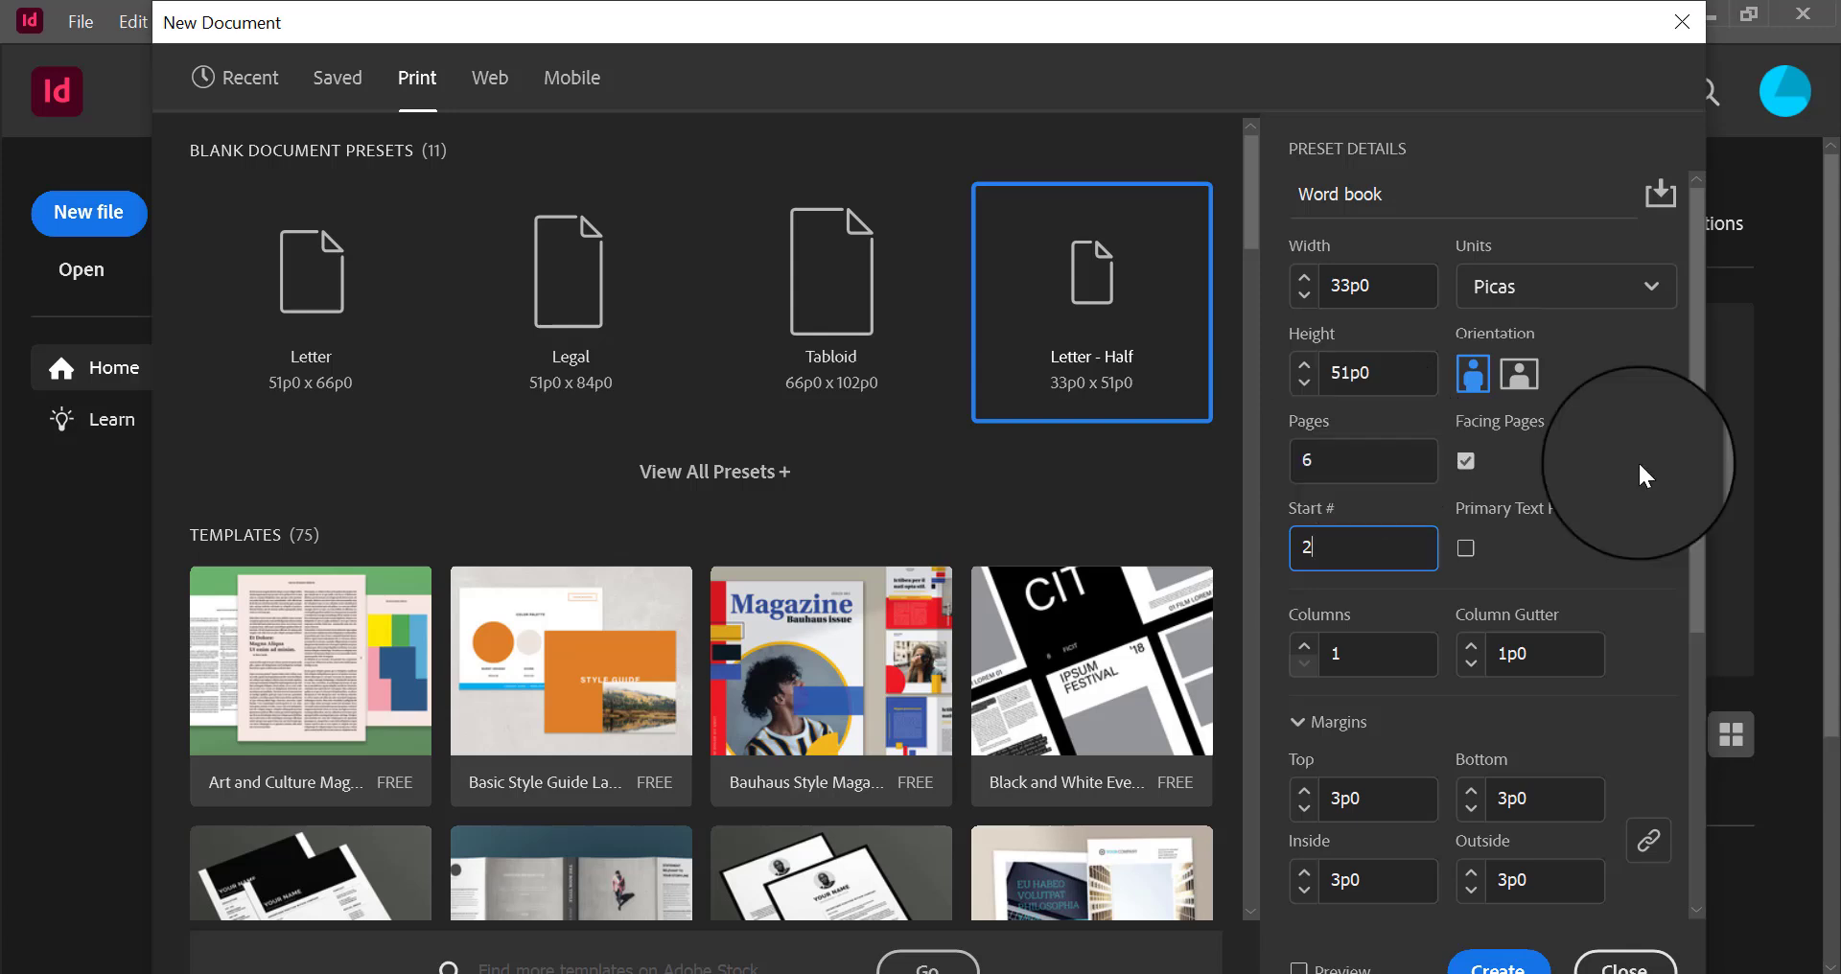
pyautogui.scroll(-5, 1635, 623)
pyautogui.scroll(5, 1679, 537)
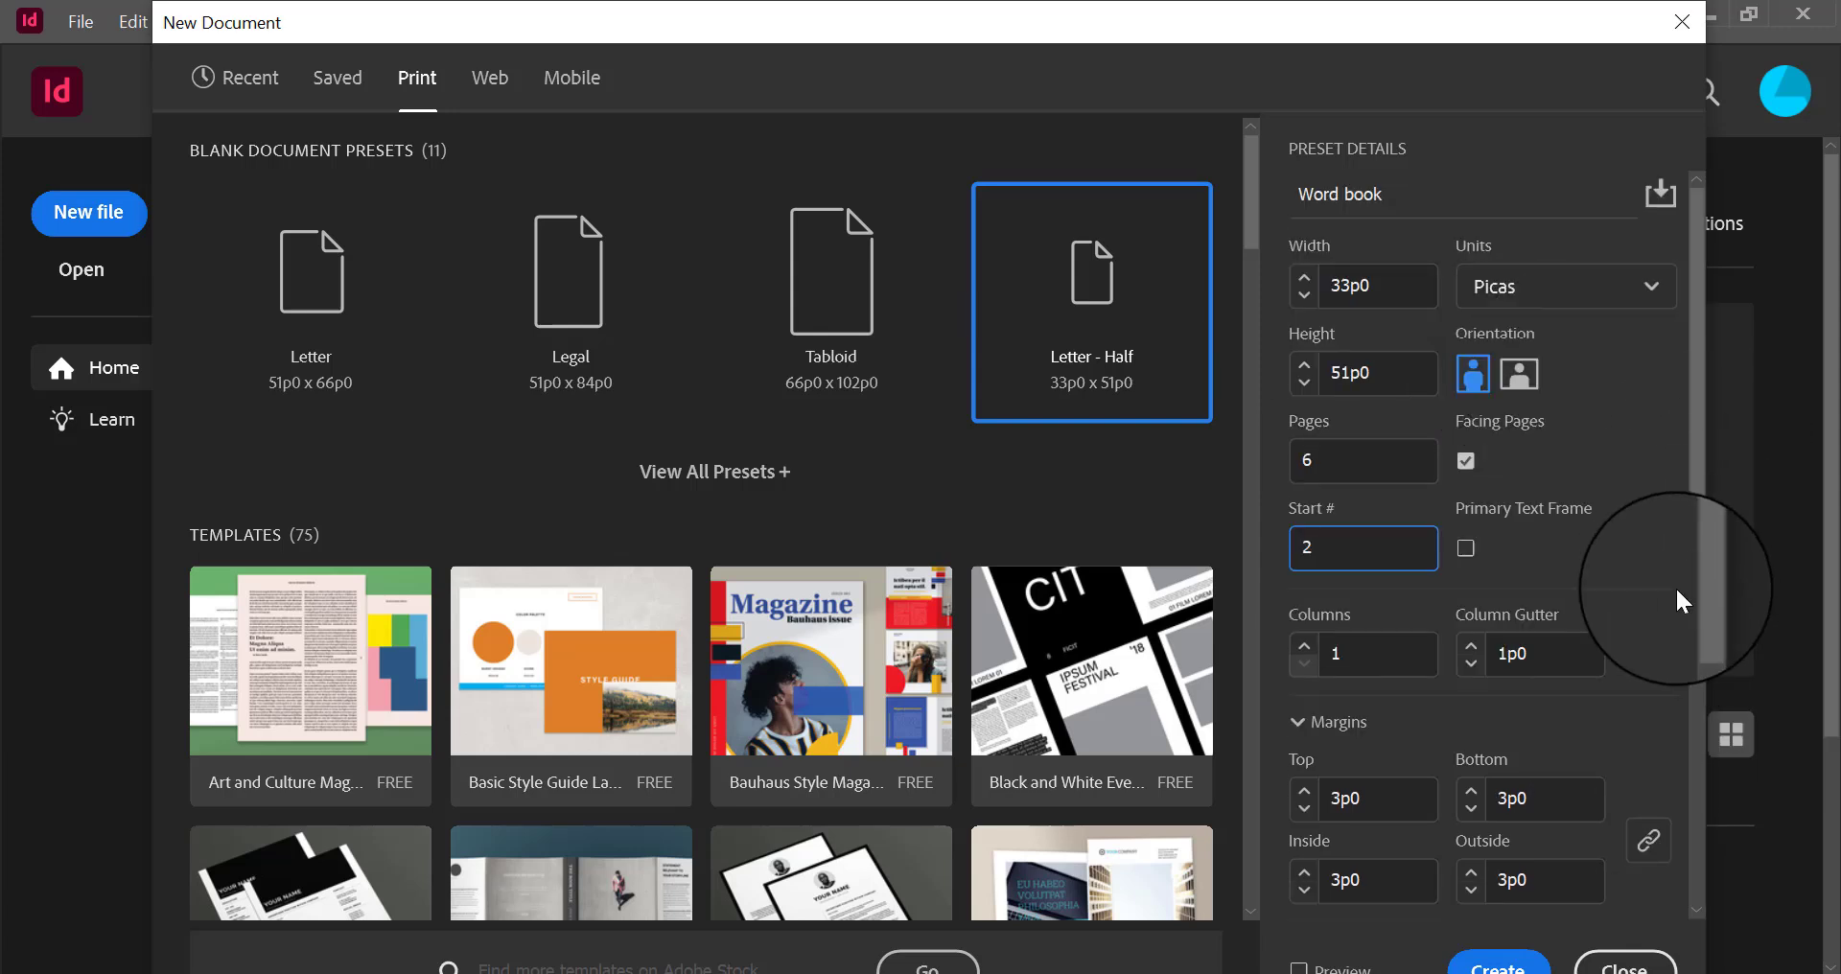
pyautogui.click(1461, 549)
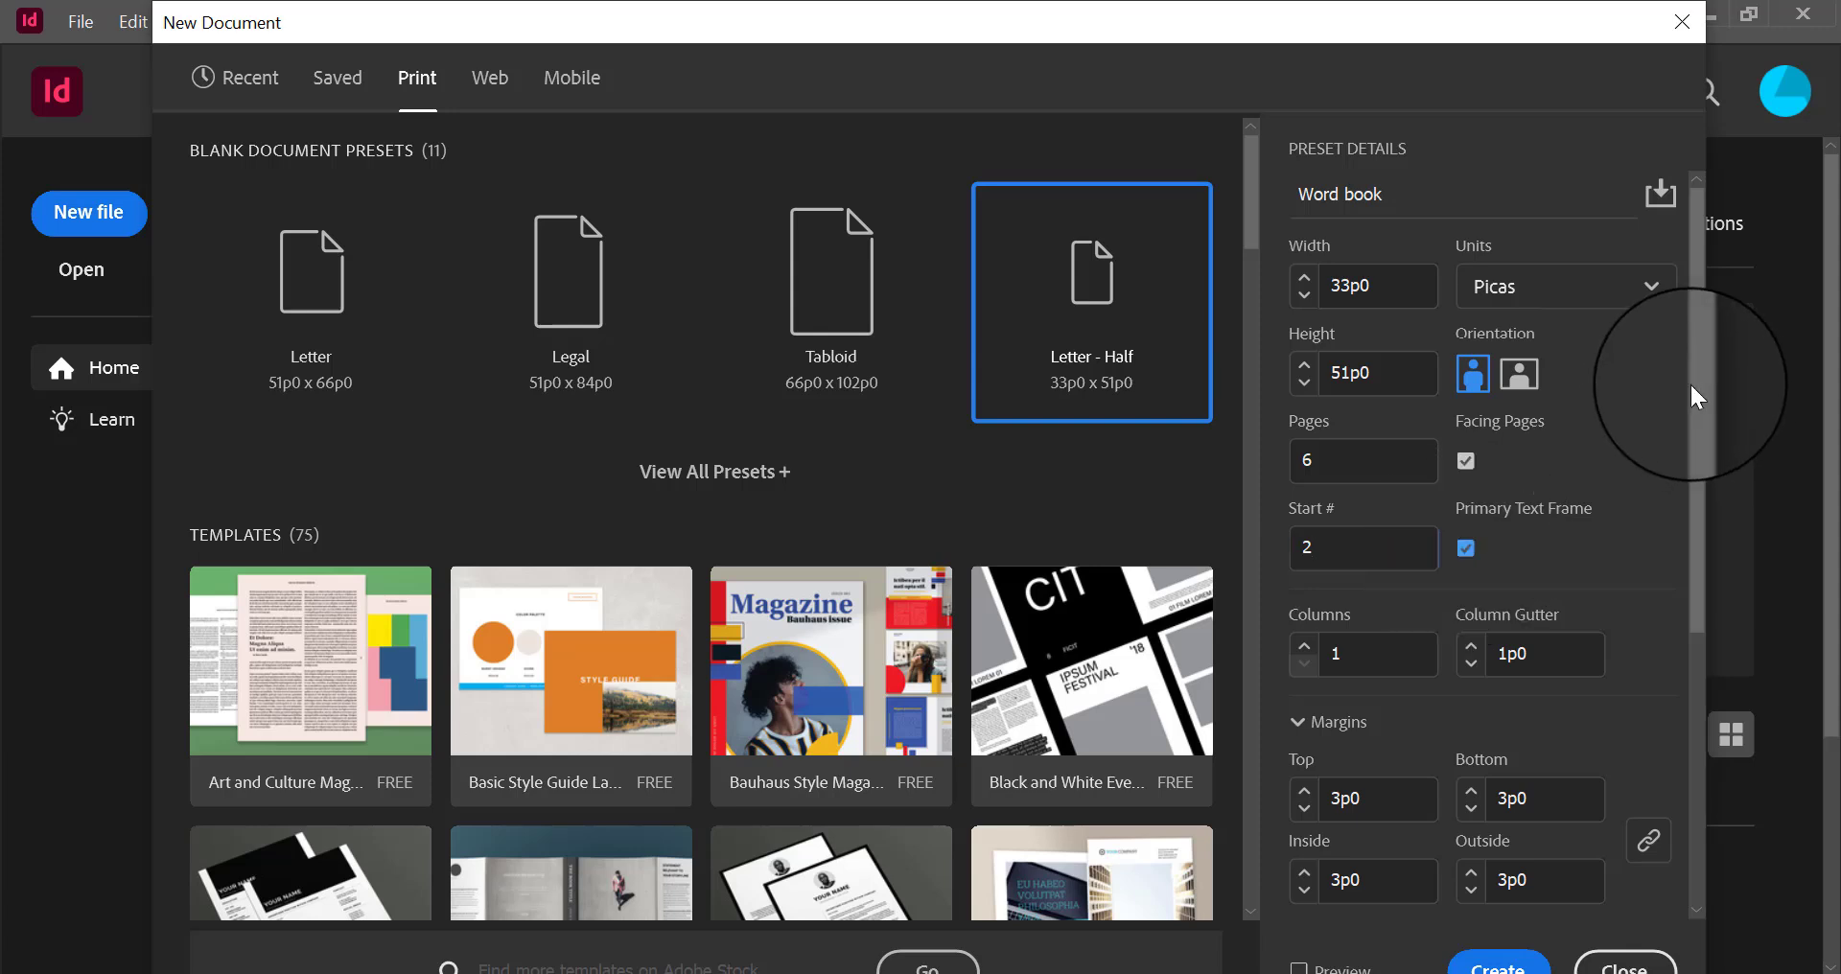
pyautogui.moveTo(1693, 385); pyautogui.dragTo(1693, 388)
pyautogui.click(1482, 966)
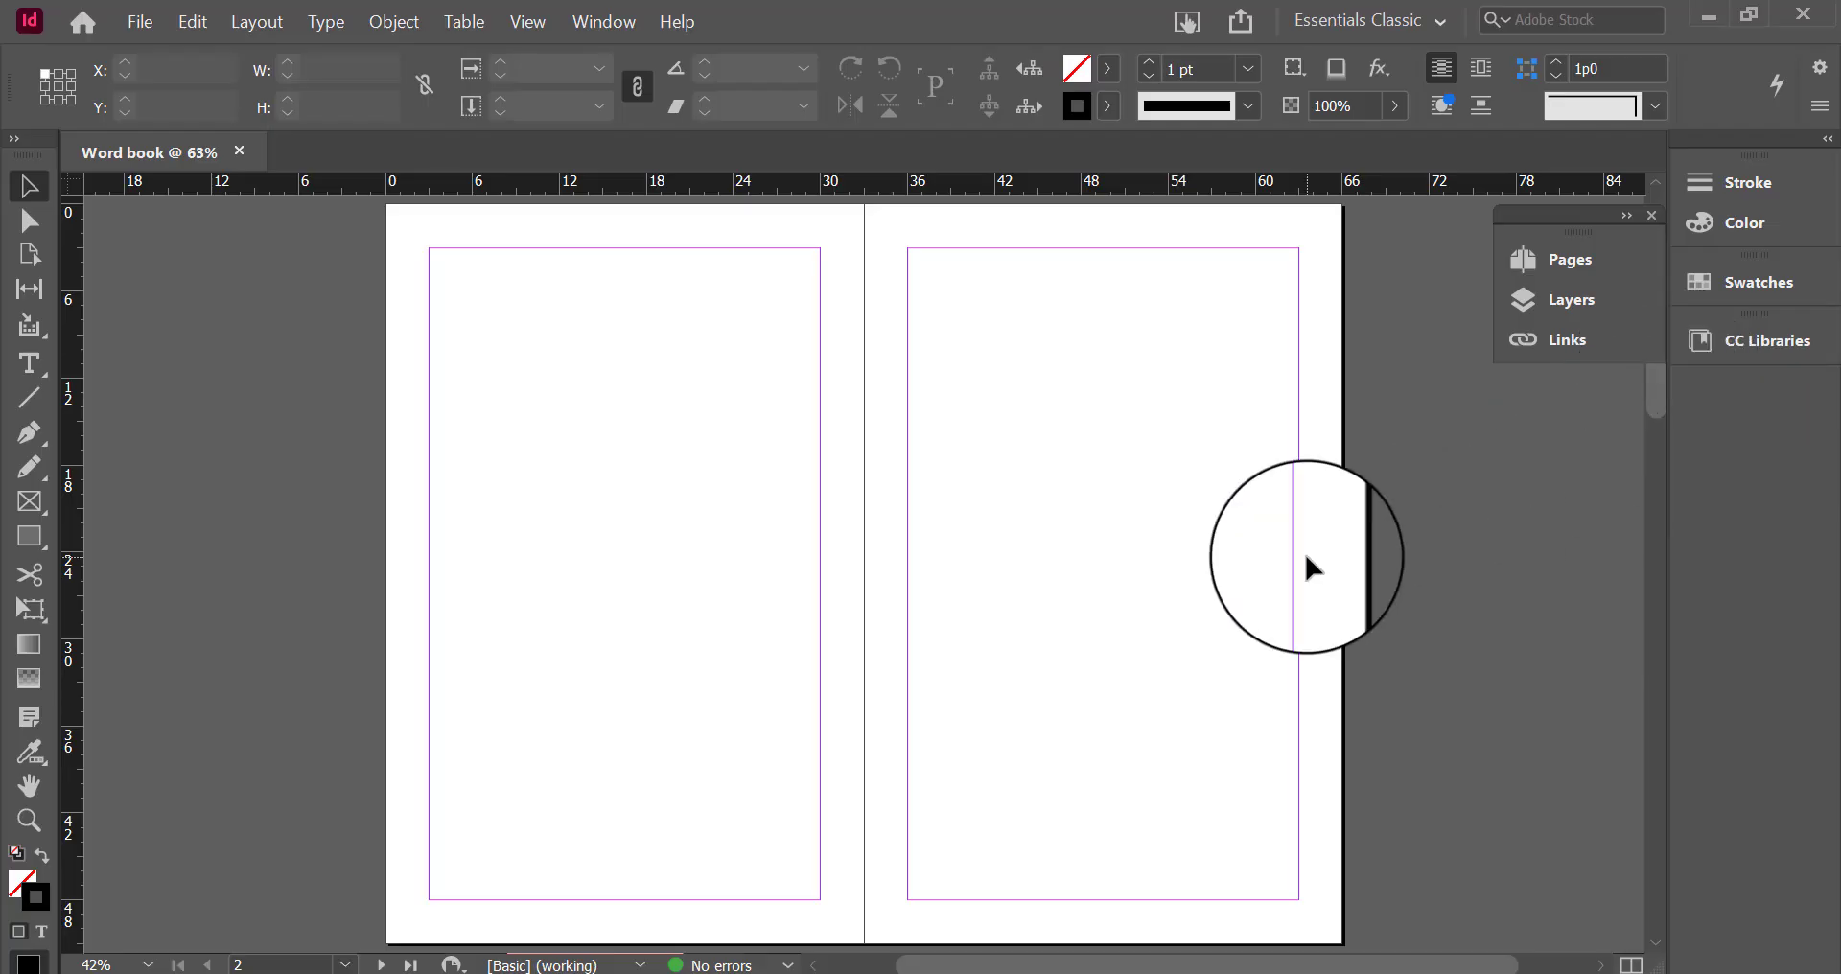
# Open the A-Master spread for editing with its left page selected
pyautogui.scroll(-5, 1308, 567)
pyautogui.scroll(-10, 1332, 606)
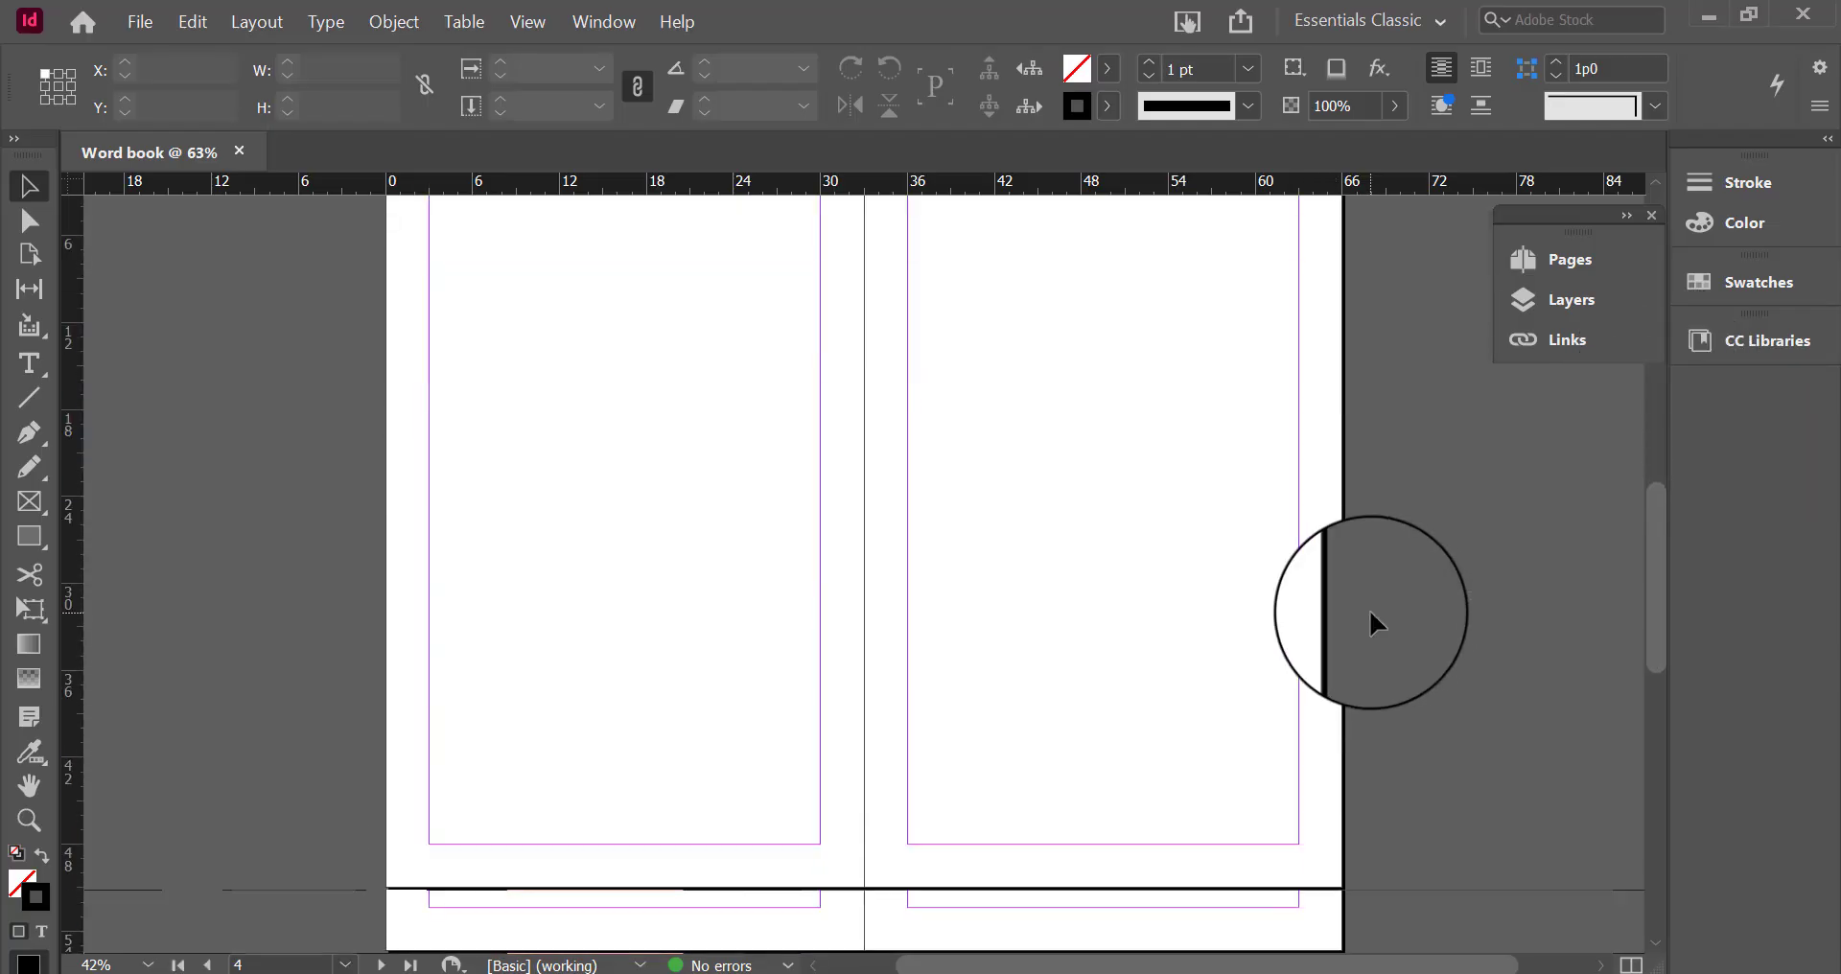
pyautogui.scroll(10, 1393, 635)
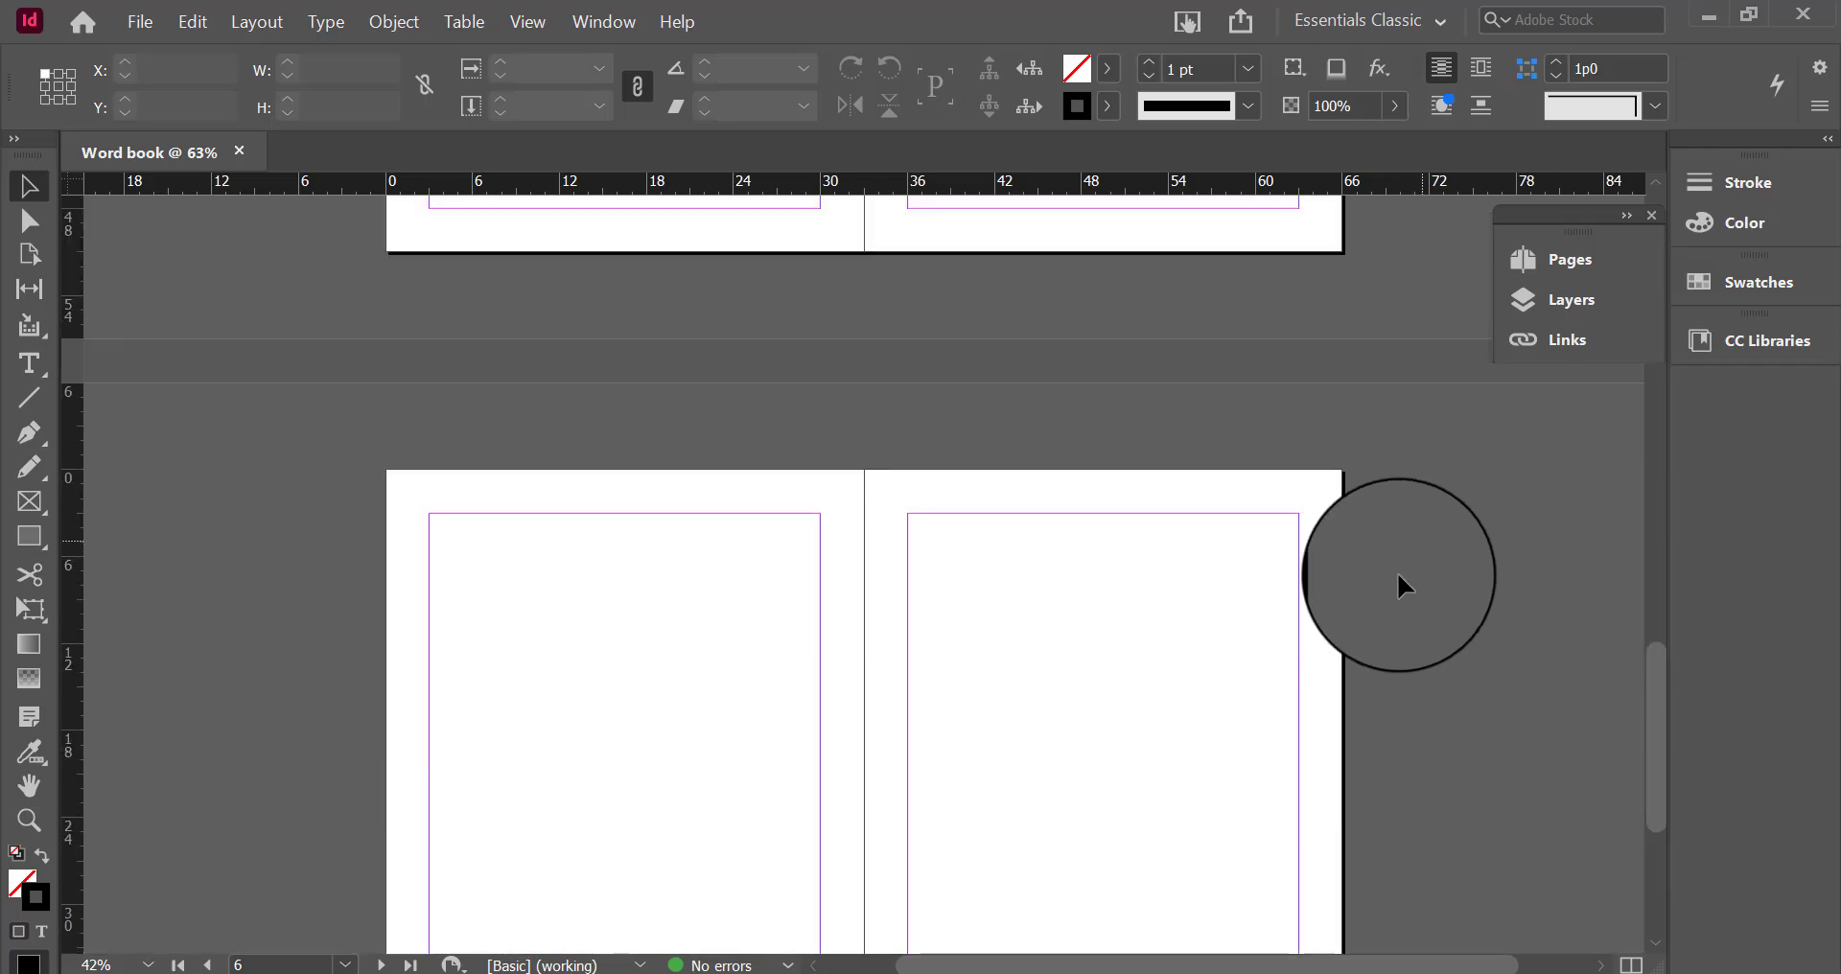
pyautogui.scroll(5, 1237, 645)
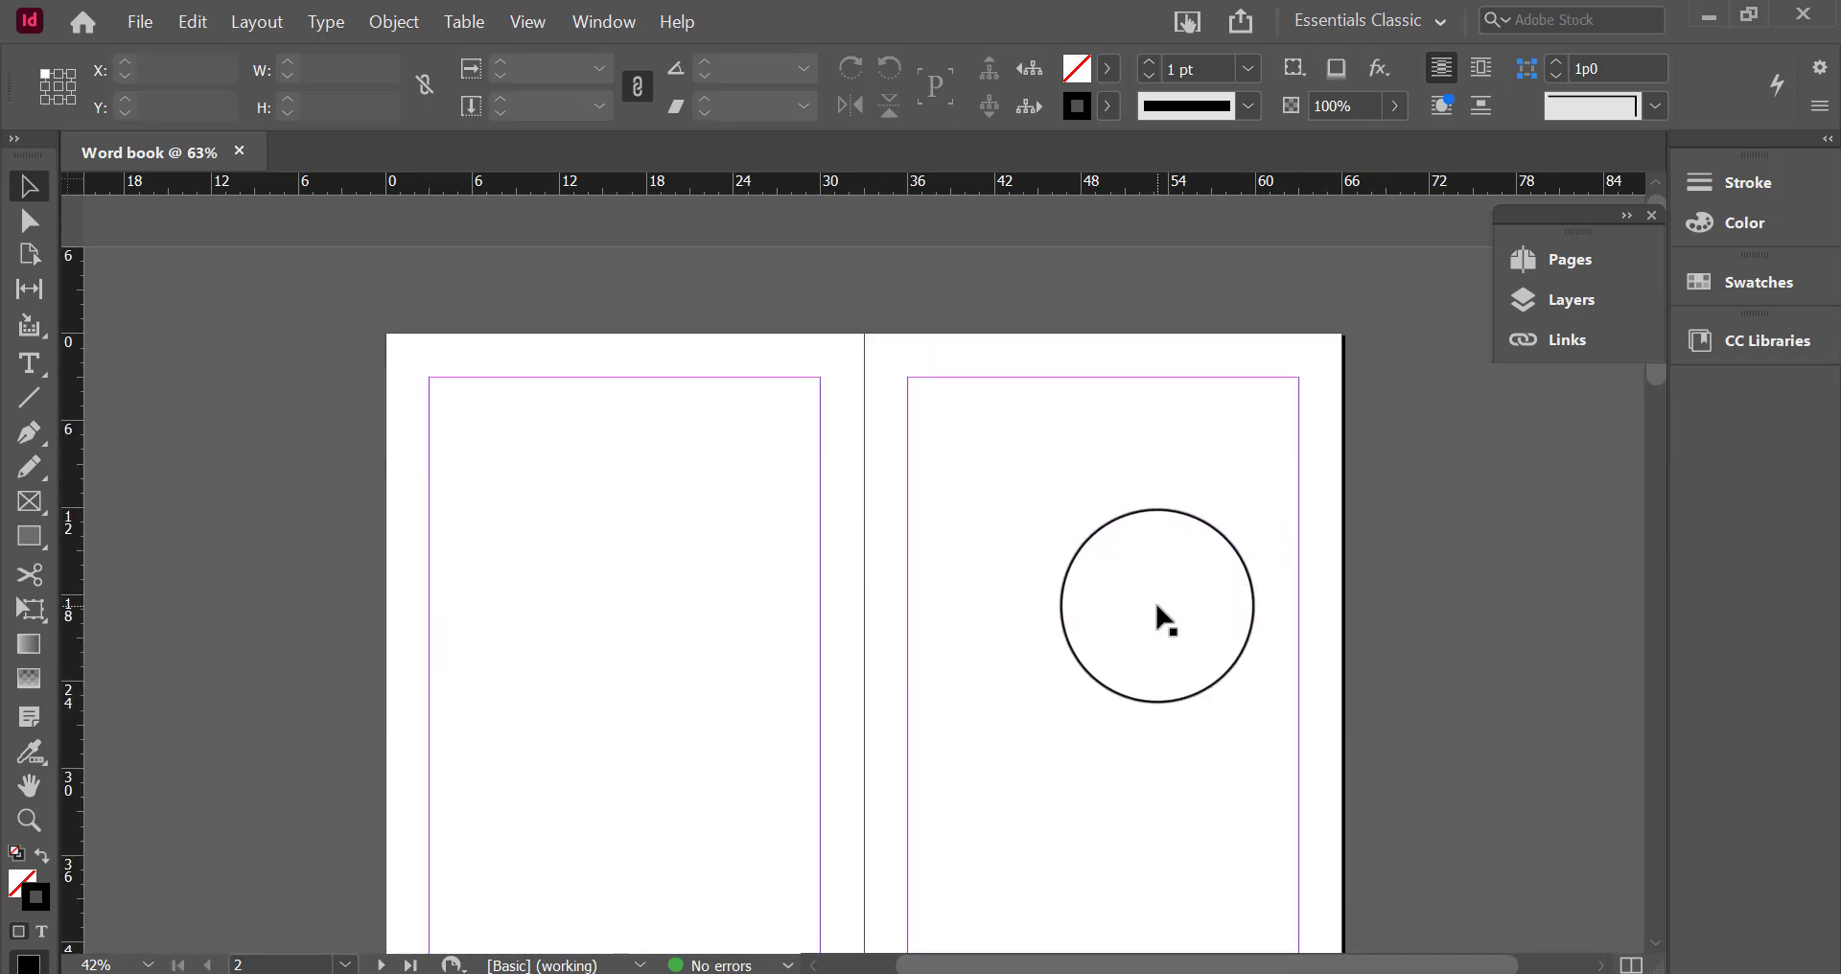
pyautogui.scroll(-1, 1432, 641)
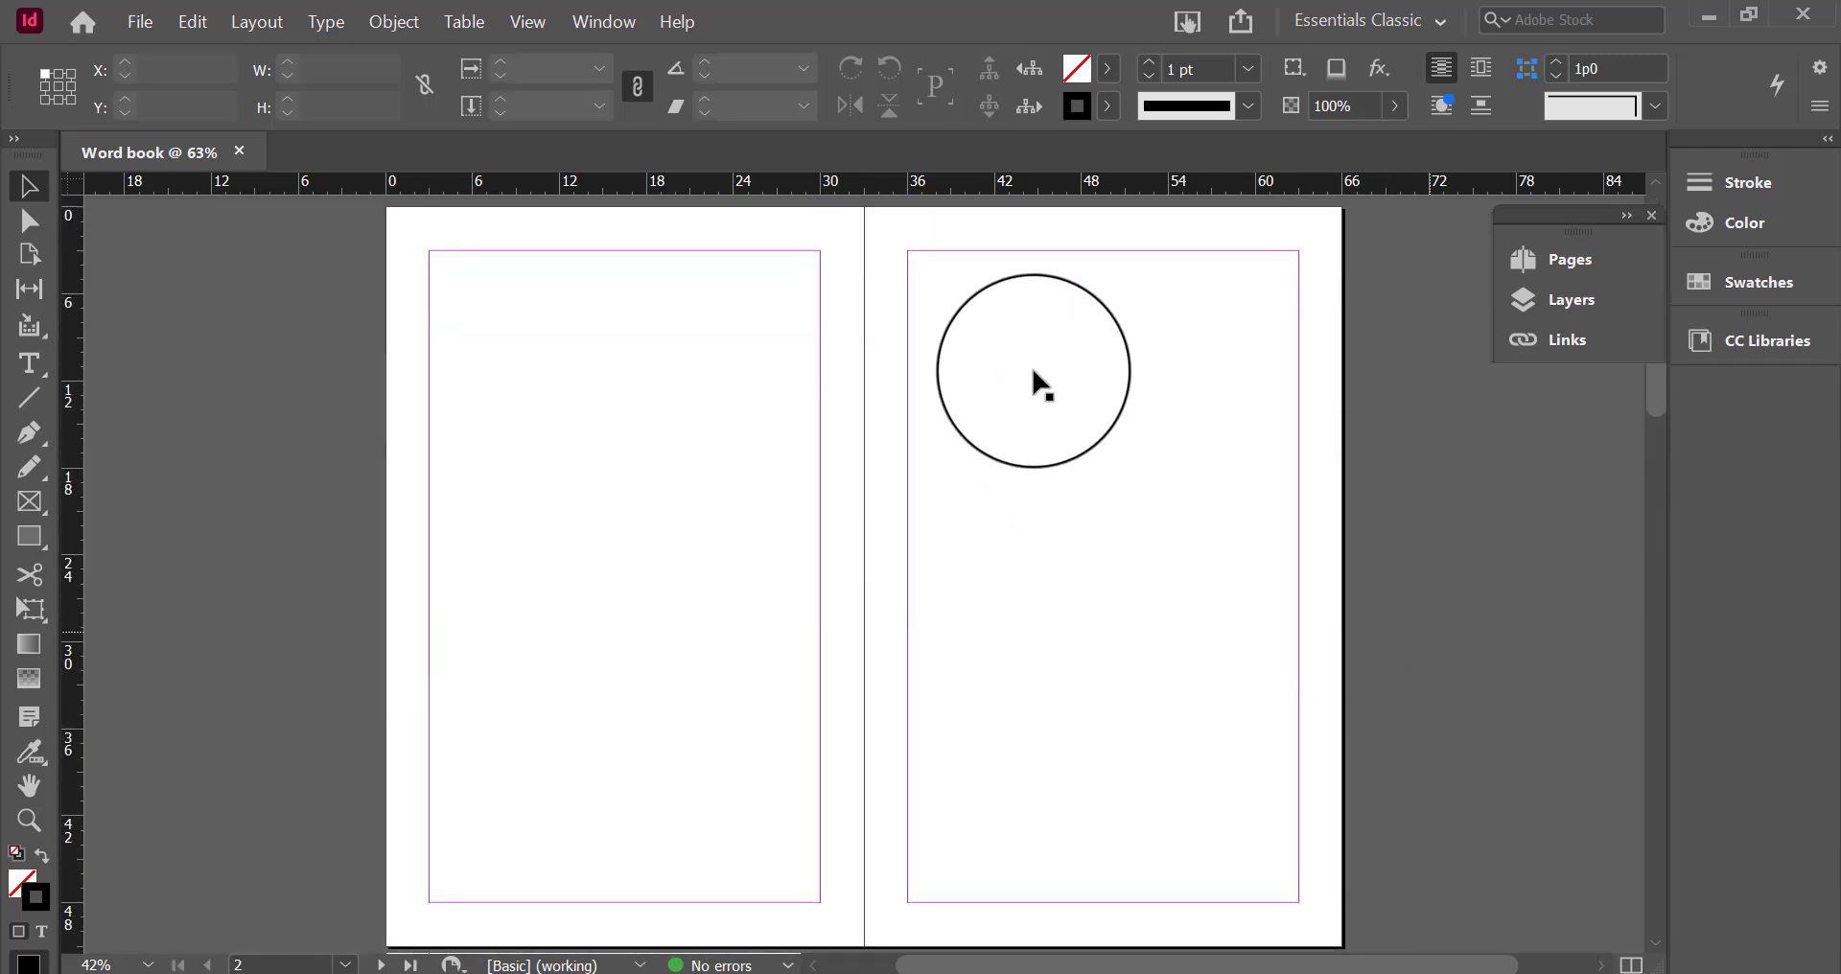
pyautogui.moveTo(724, 441); pyautogui.dragTo(1069, 572)
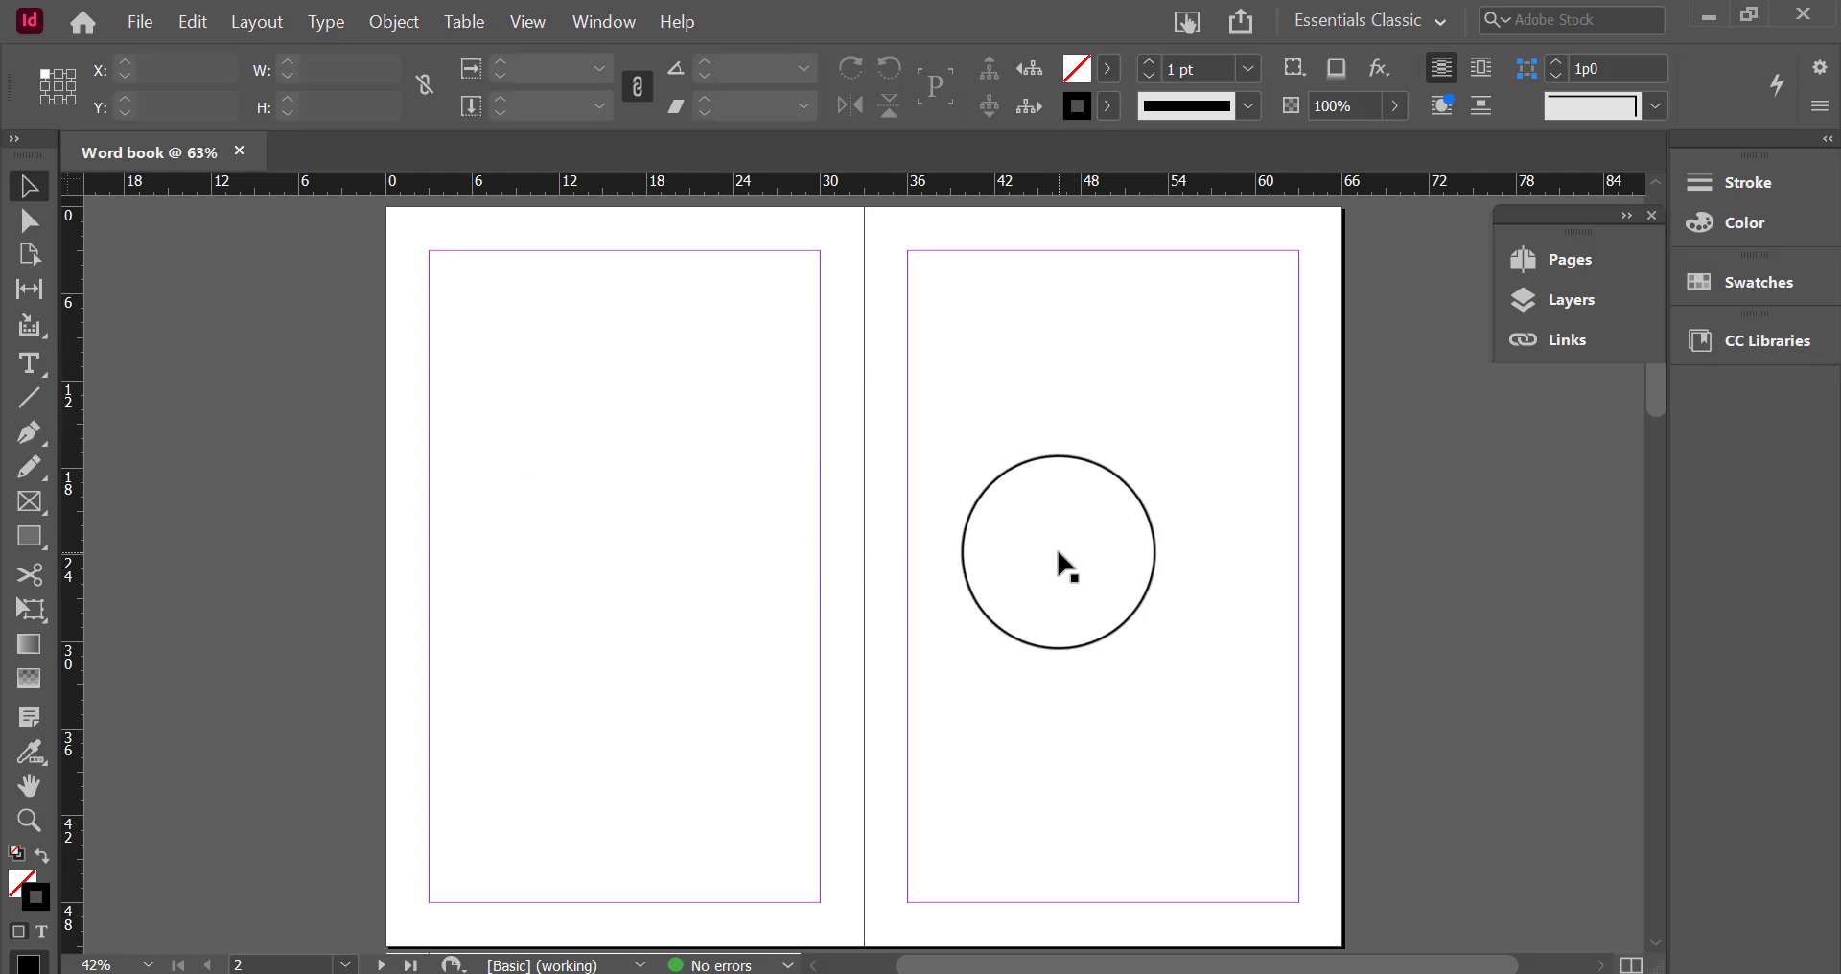
pyautogui.click(1573, 259)
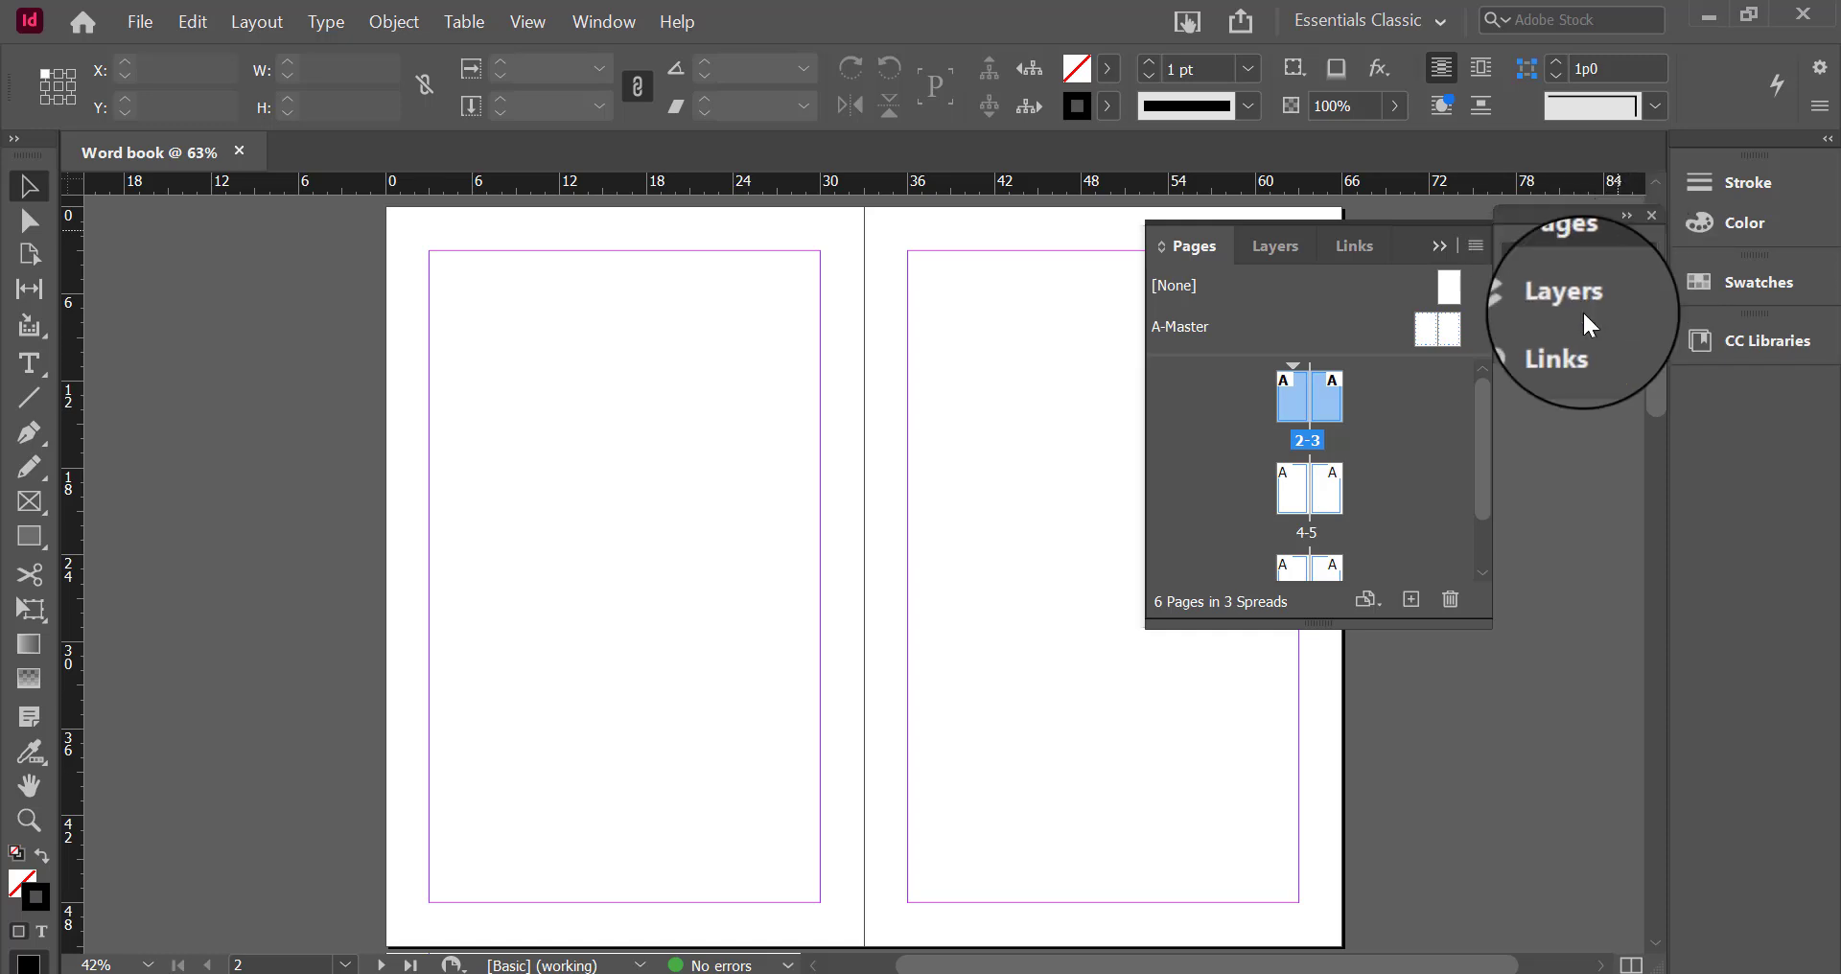
pyautogui.doubleClick(1439, 338)
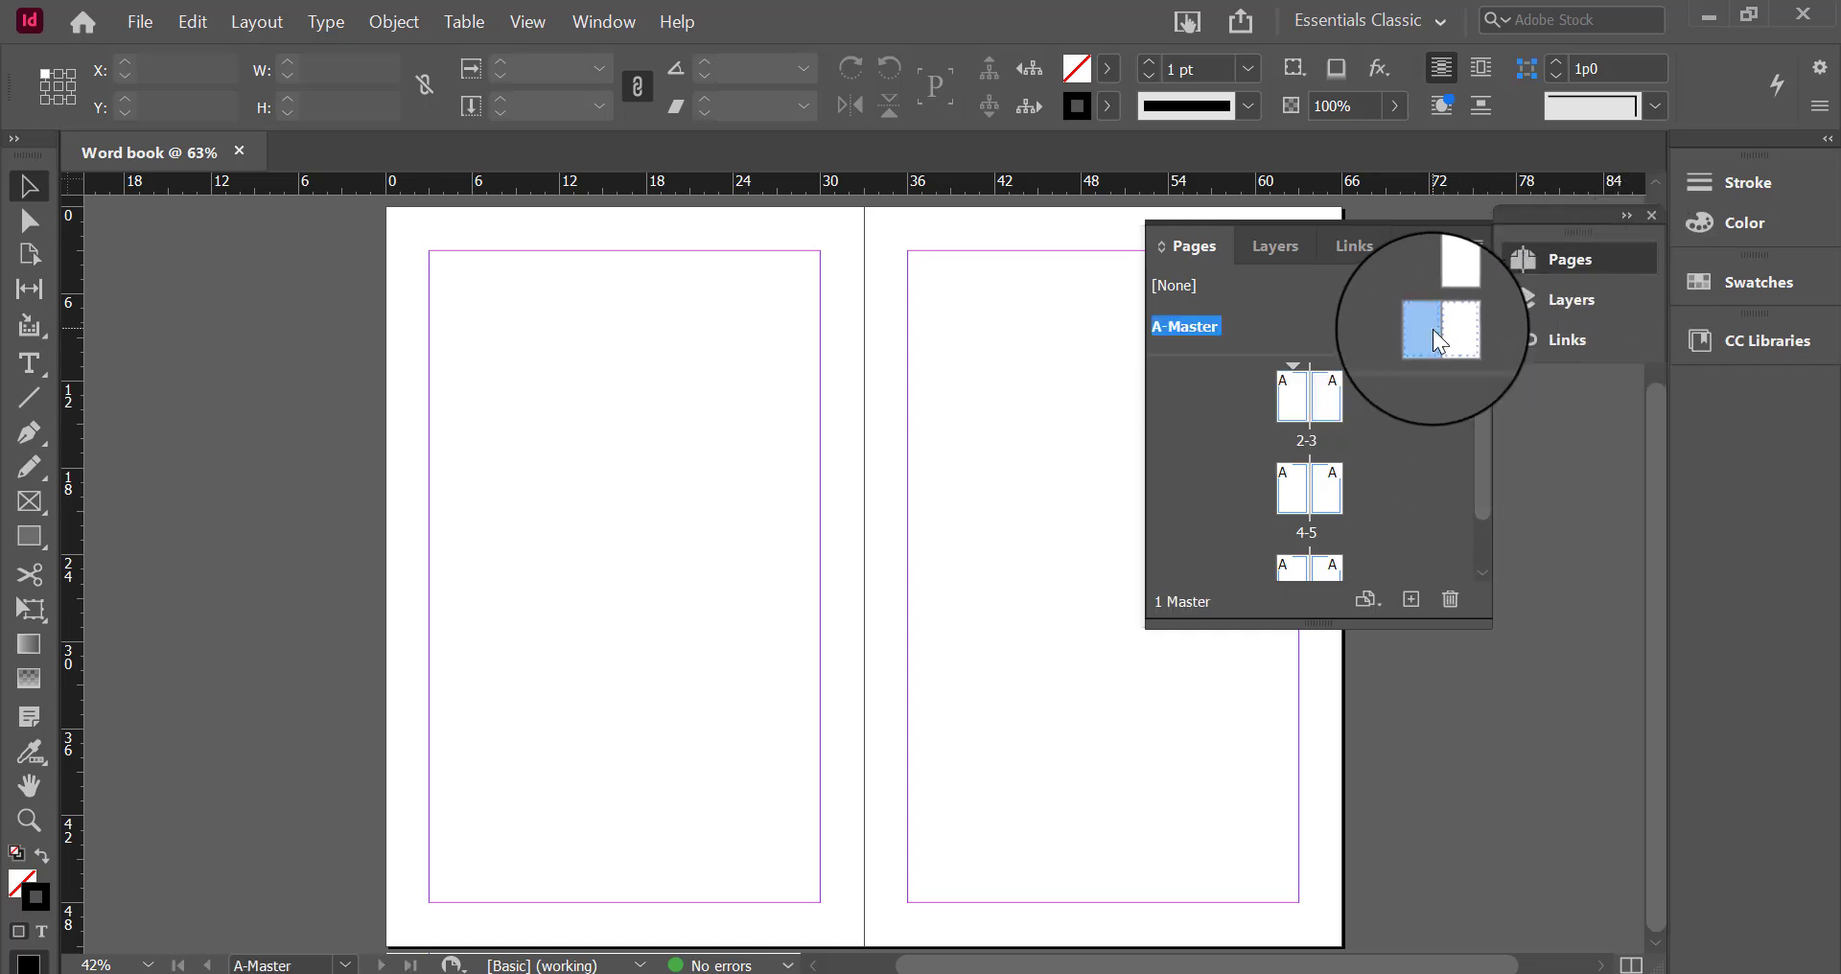
# Switch to the browser and open the Shades of Pink palette from color-hex.com's popular color palettes
pyautogui.moveTo(1439, 340); pyautogui.dragTo(956, 973)
pyautogui.click(957, 973)
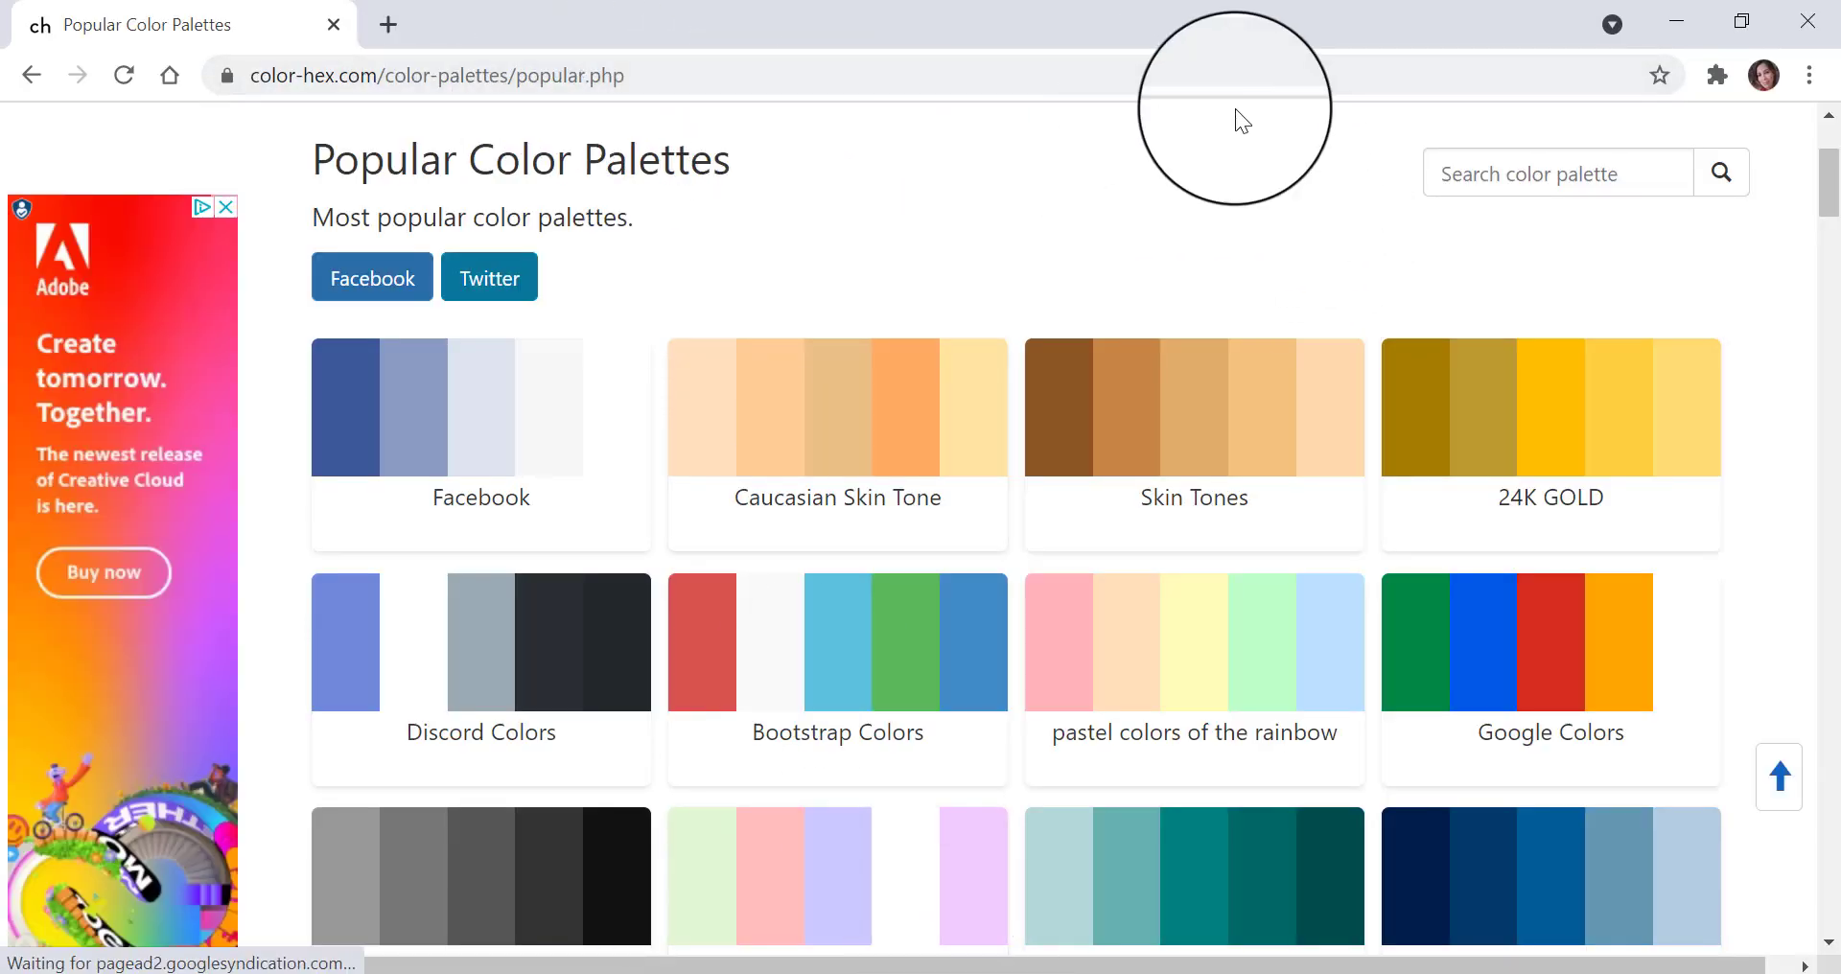
pyautogui.scroll(-1, 1803, 360)
pyautogui.scroll(-8, 1803, 360)
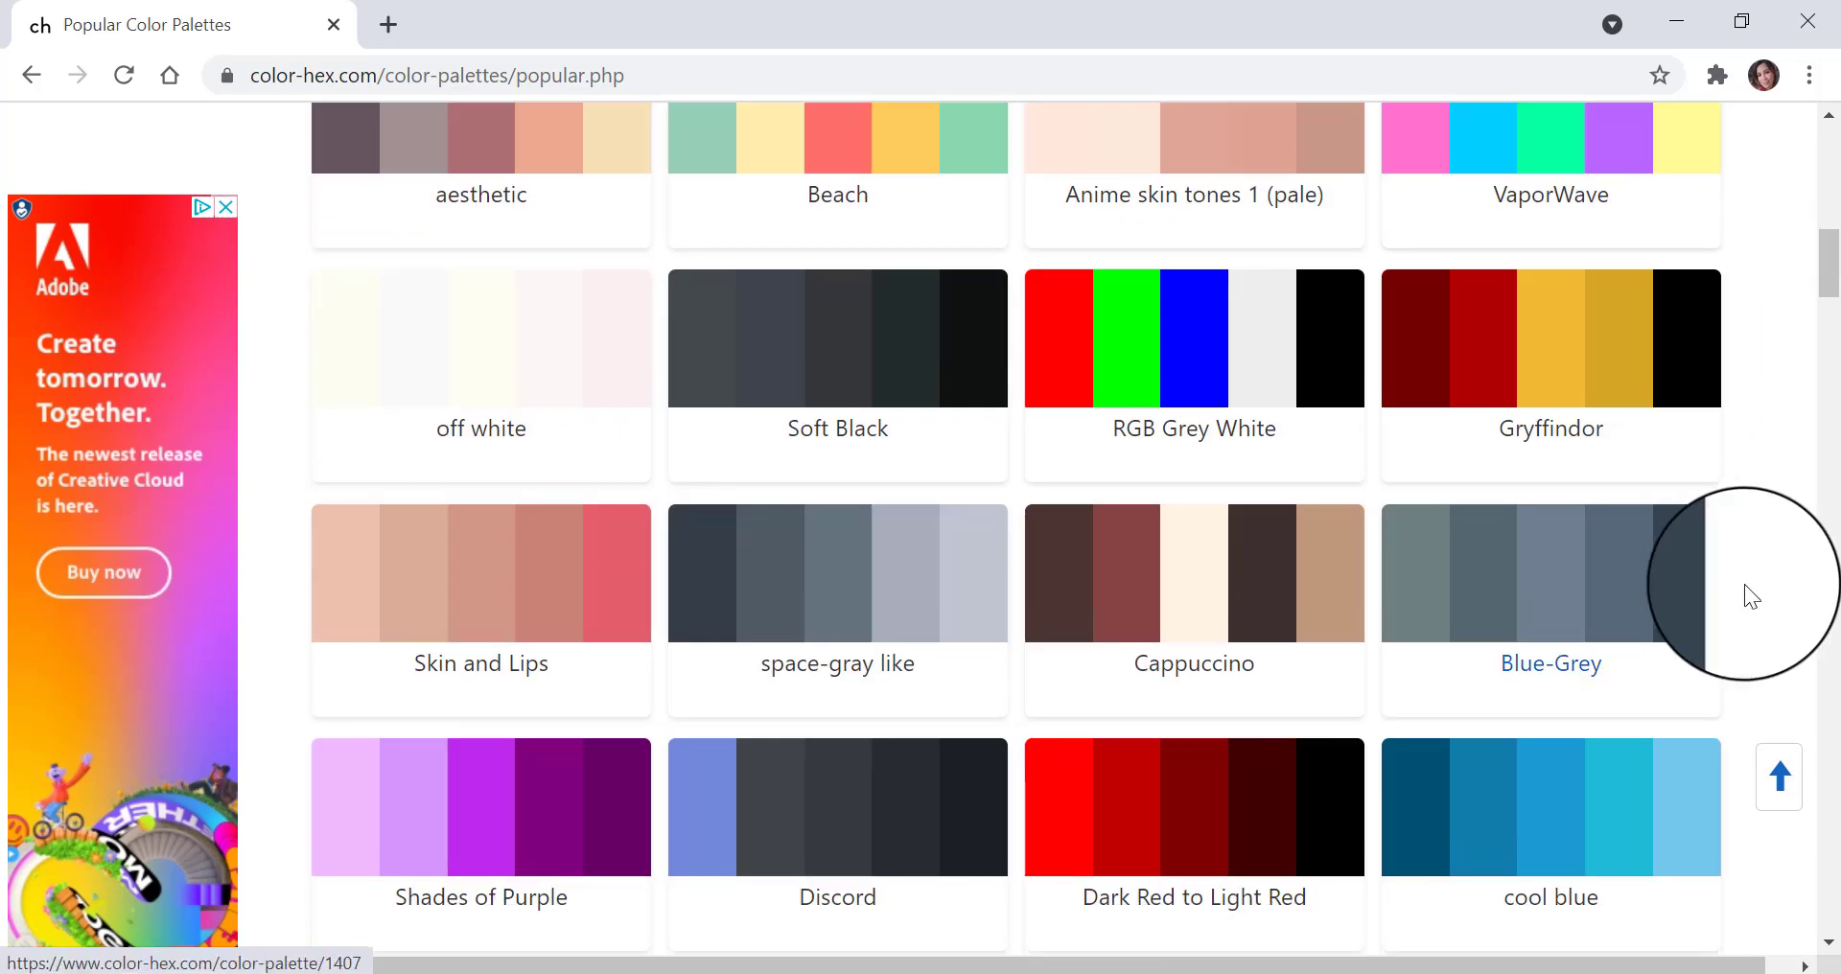
pyautogui.scroll(-6, 1740, 500)
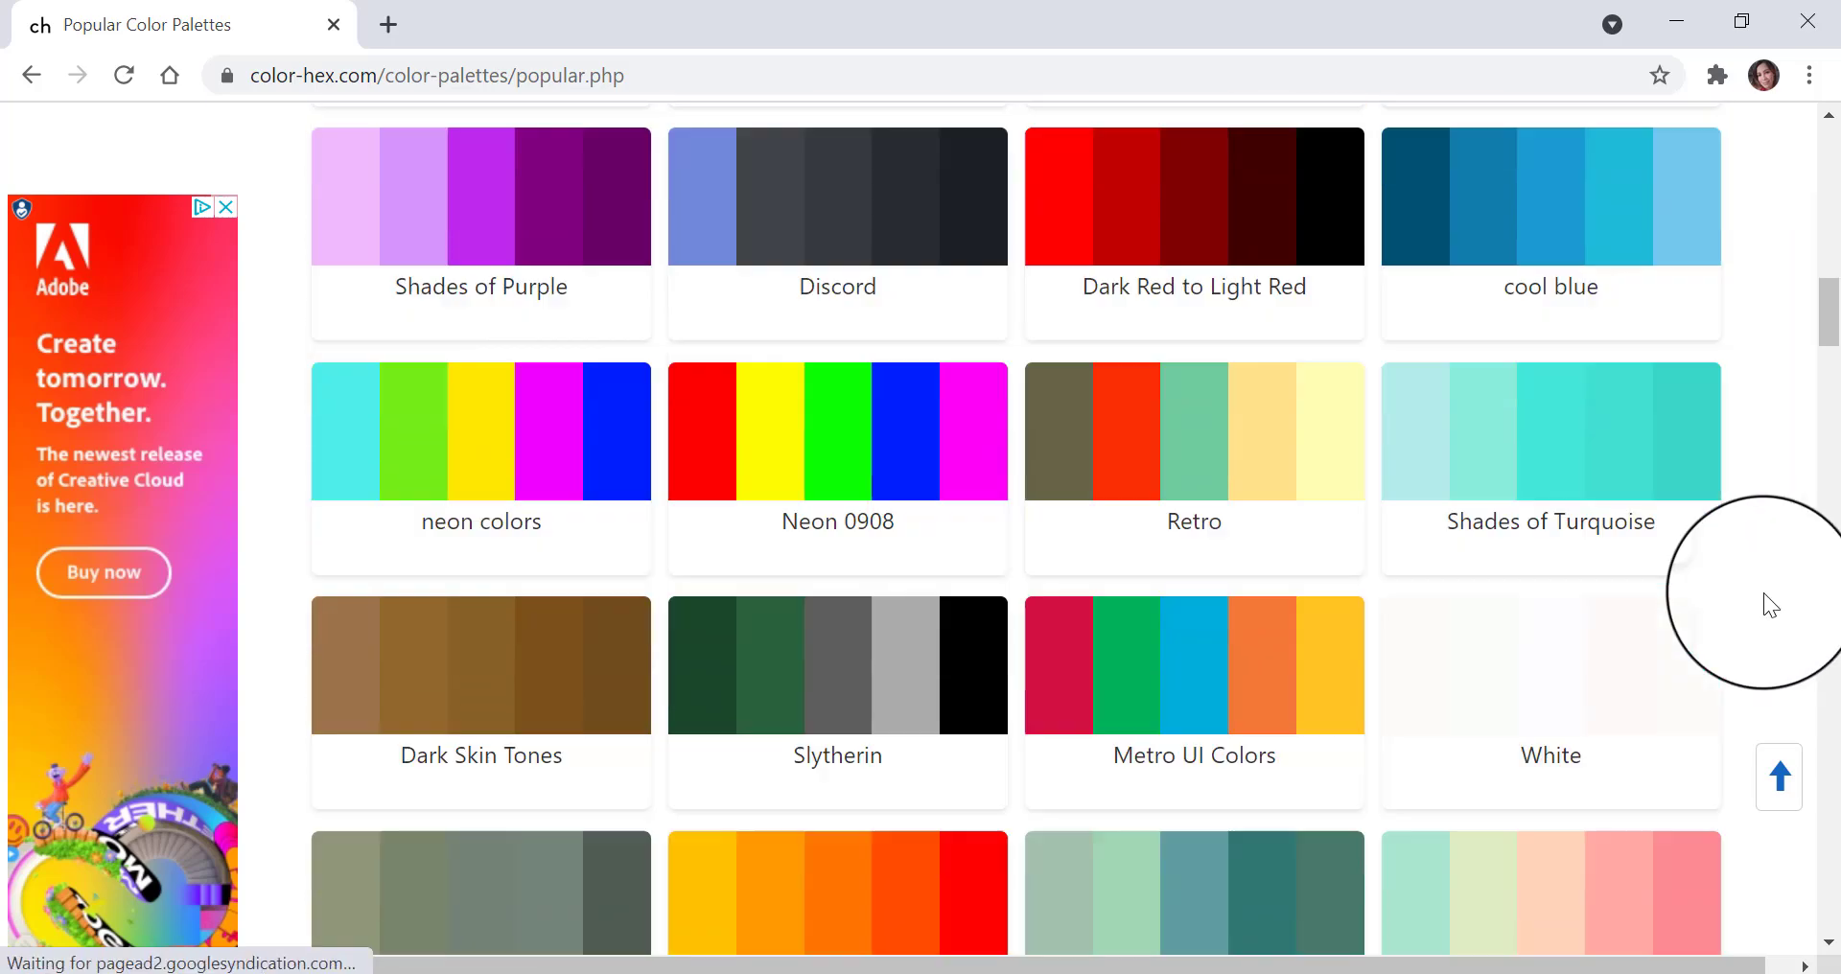
pyautogui.scroll(-5, 1763, 570)
pyautogui.scroll(1, 1768, 527)
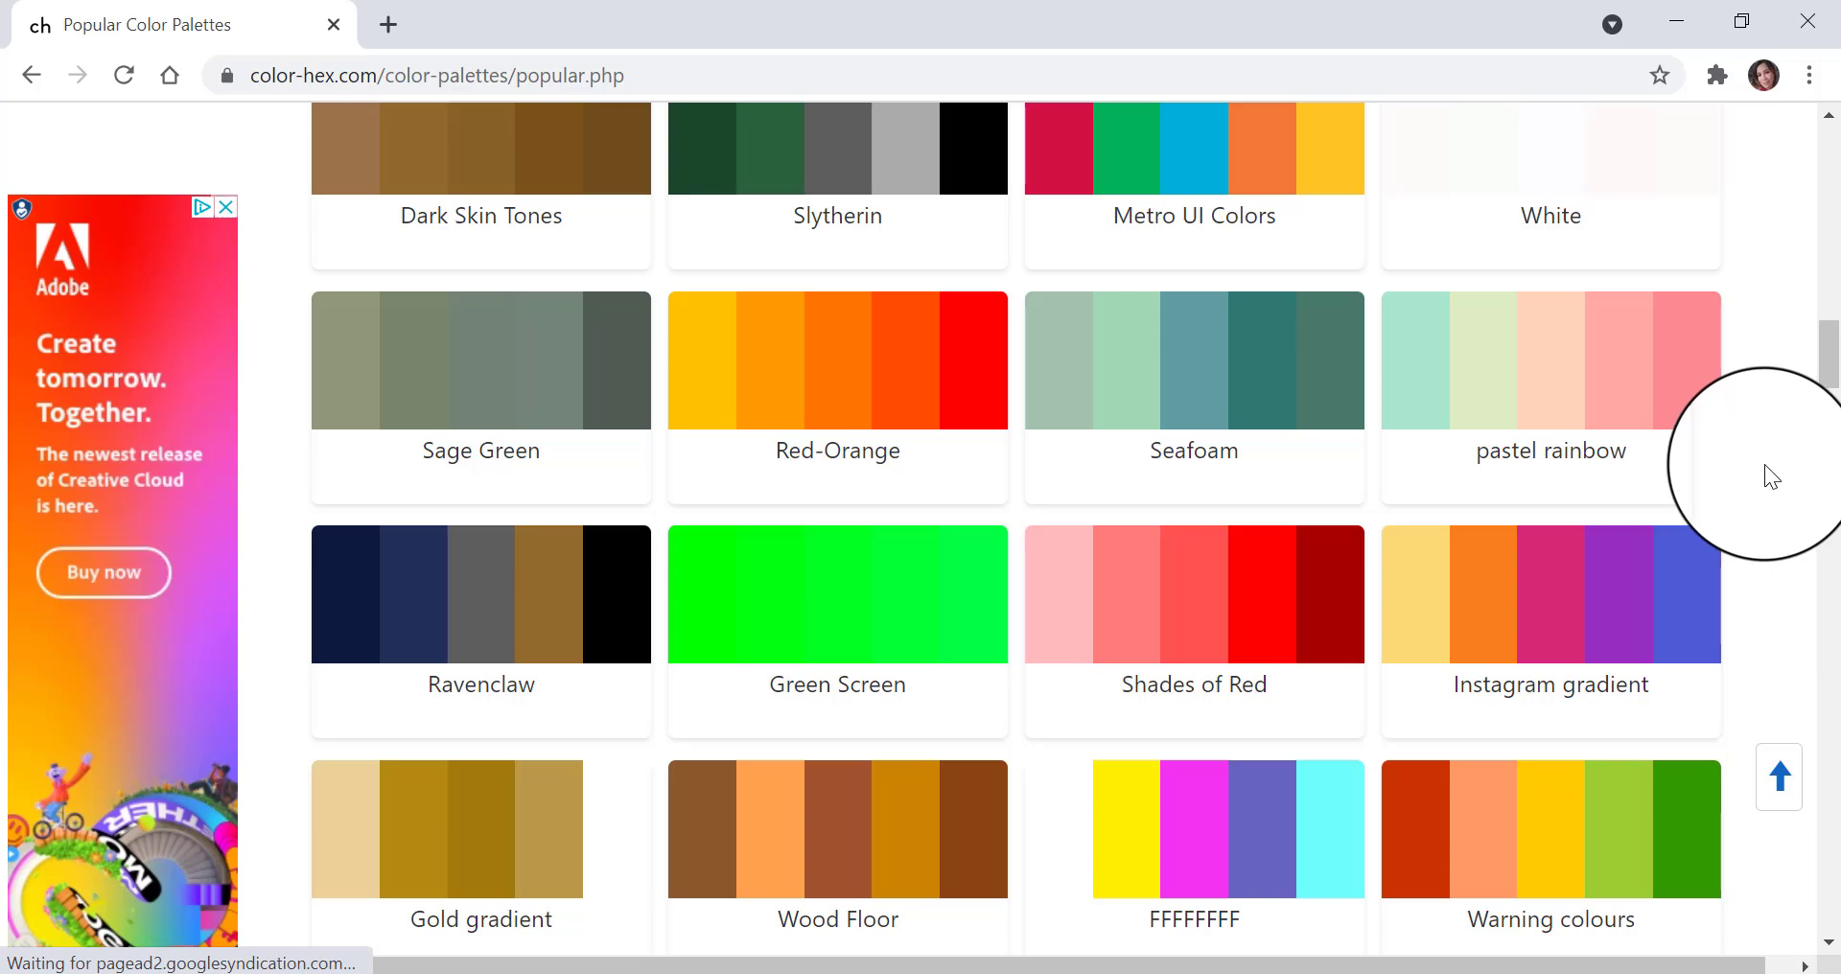
pyautogui.scroll(-5, 1766, 464)
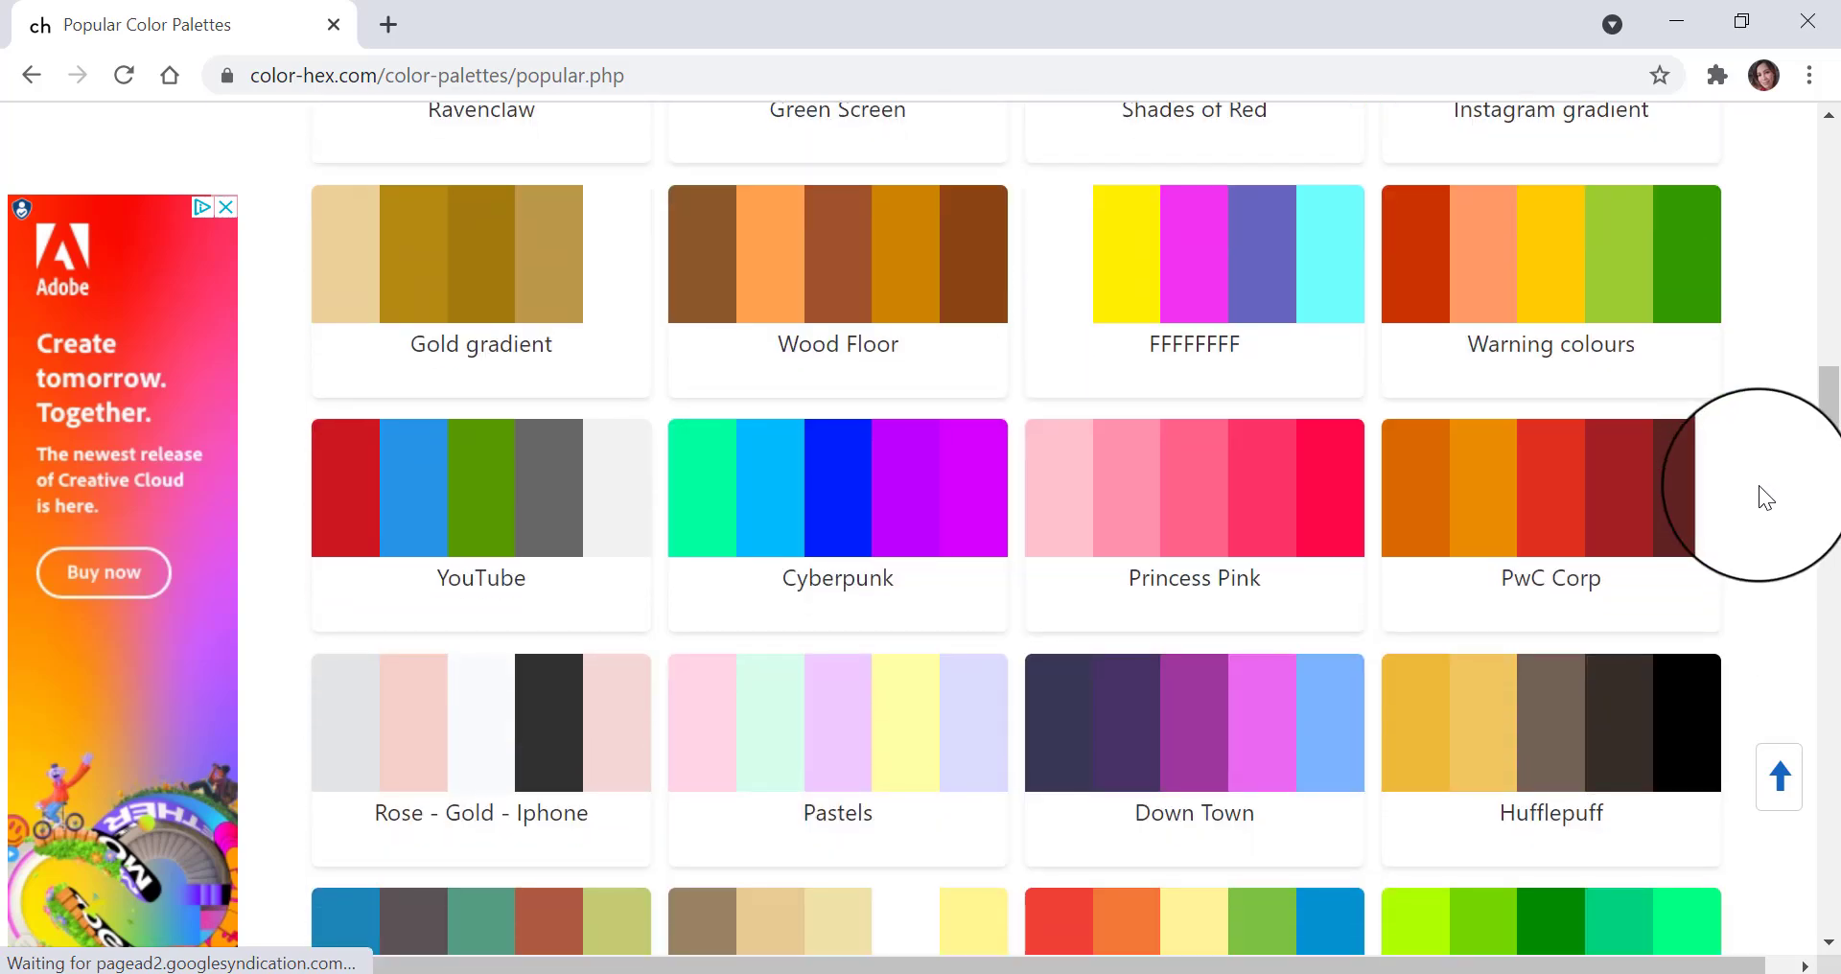
pyautogui.scroll(-1, 729, 647)
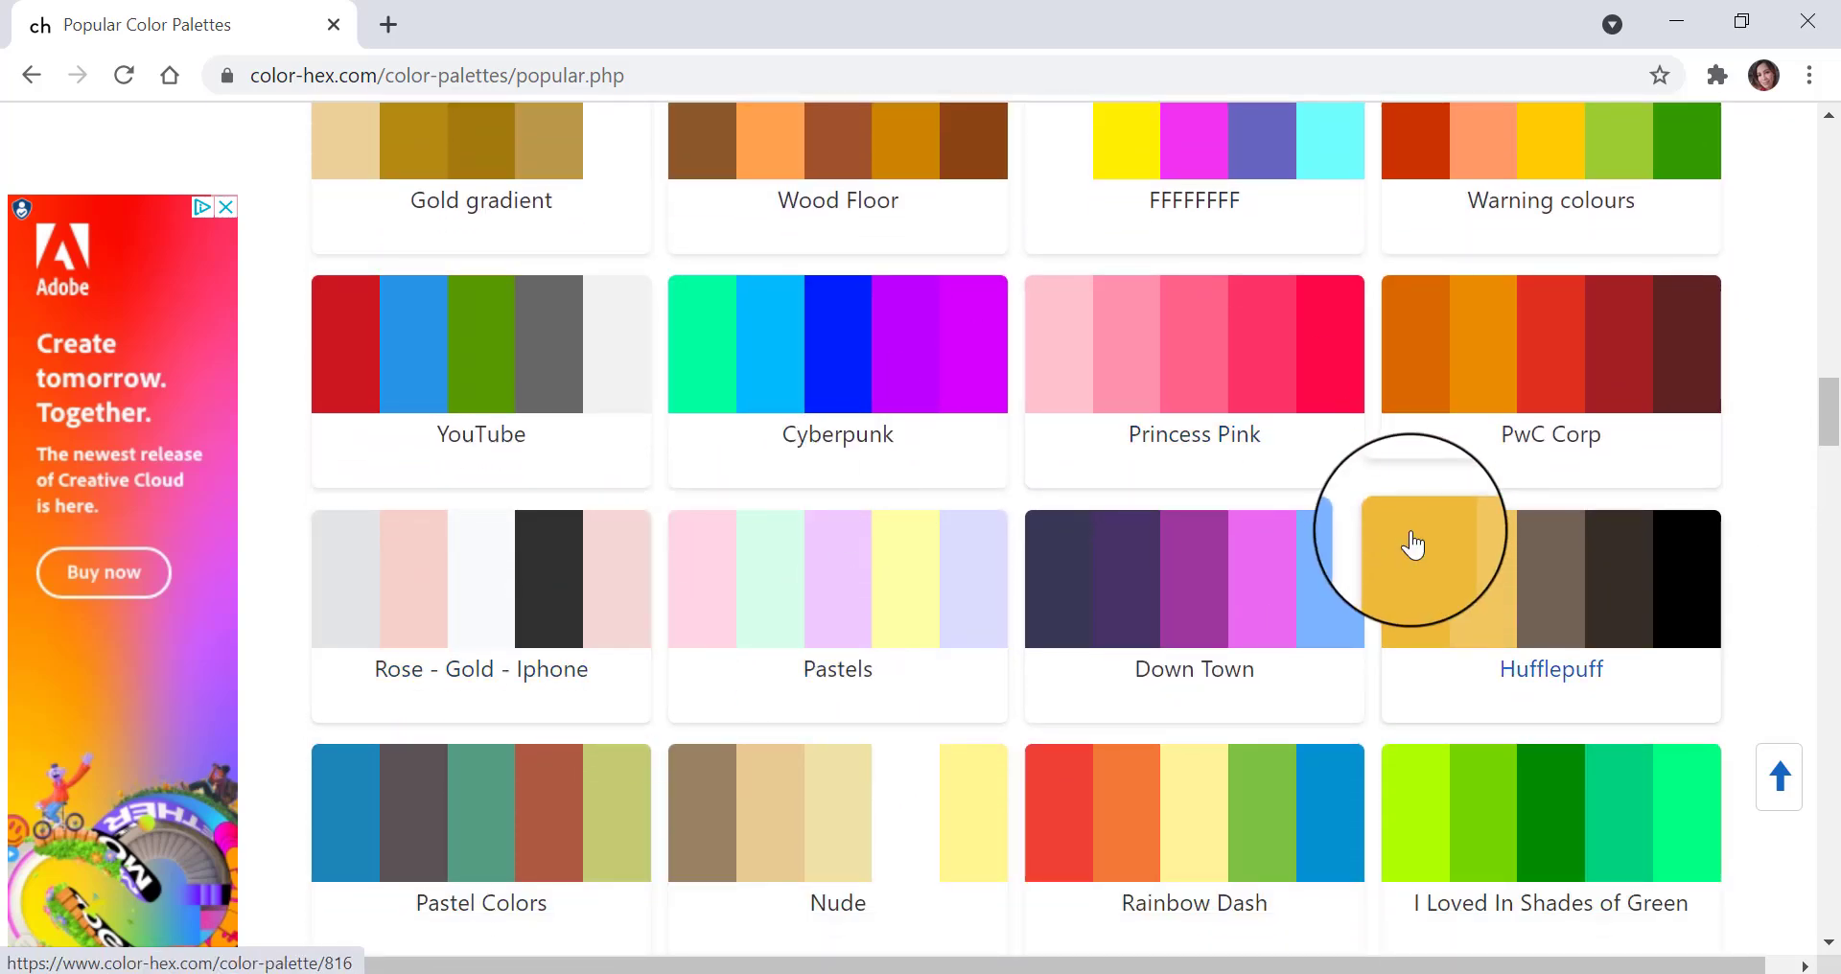
pyautogui.scroll(-4, 1398, 896)
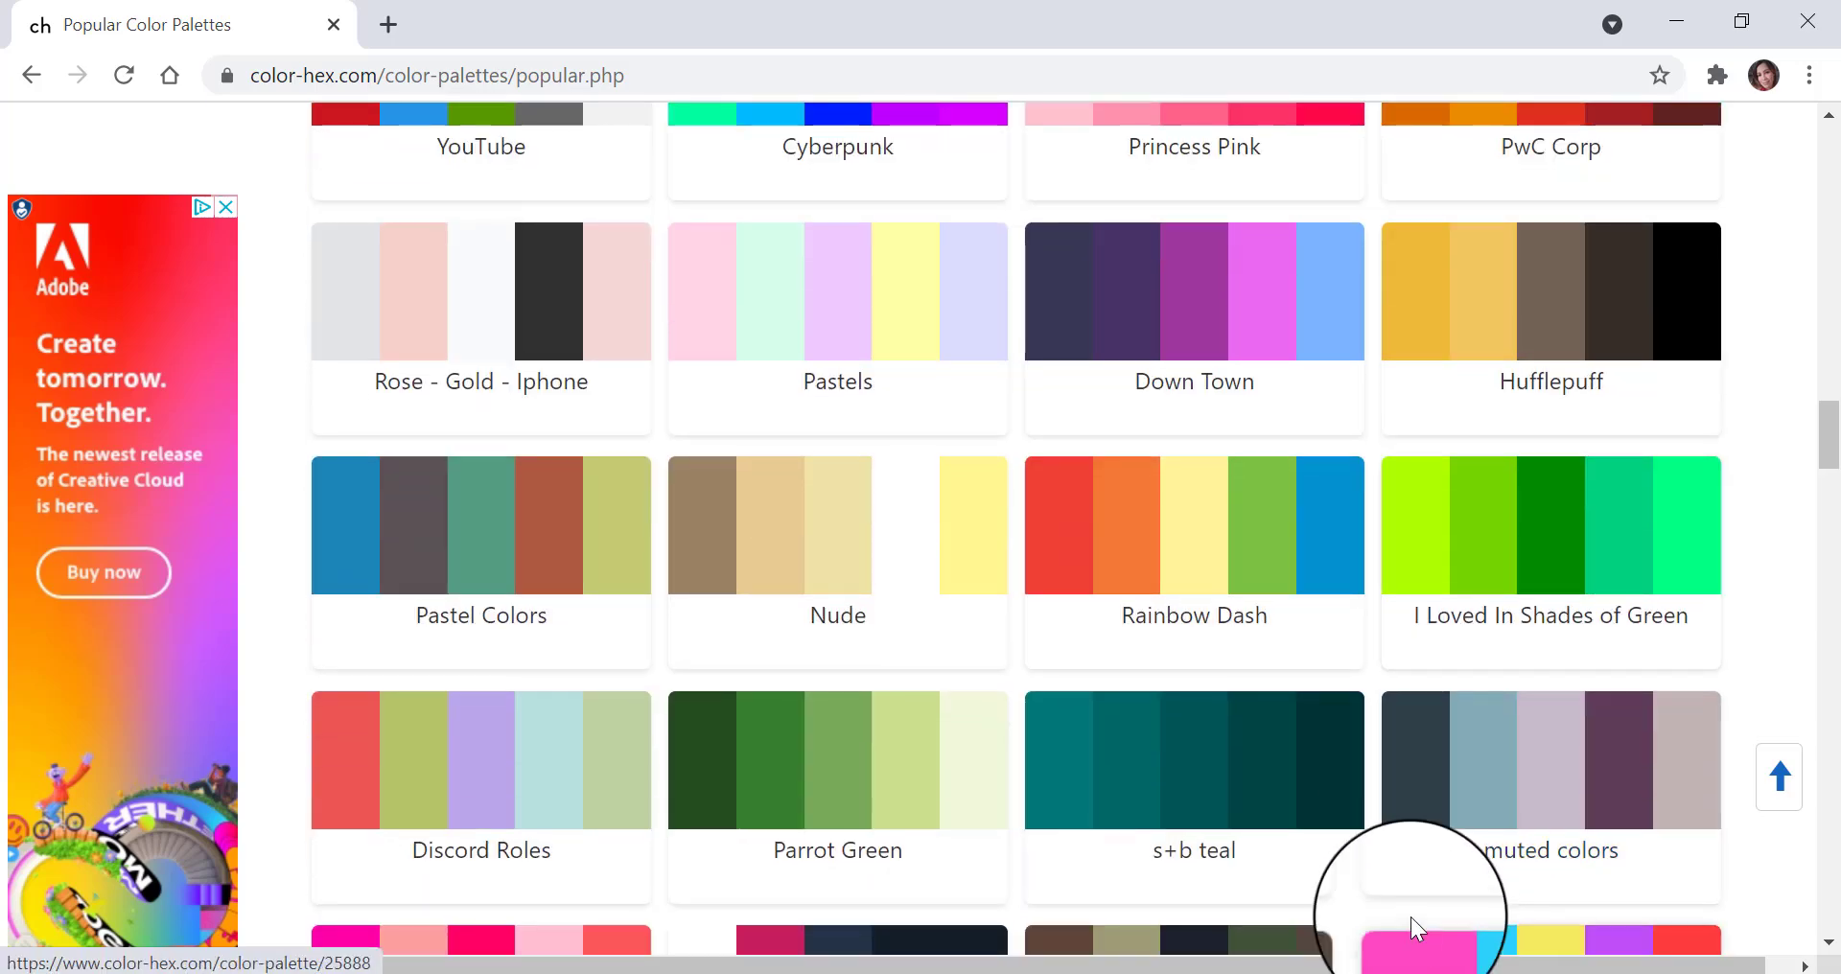
pyautogui.scroll(4, 1414, 928)
pyautogui.scroll(-5, 1396, 895)
pyautogui.click(485, 561)
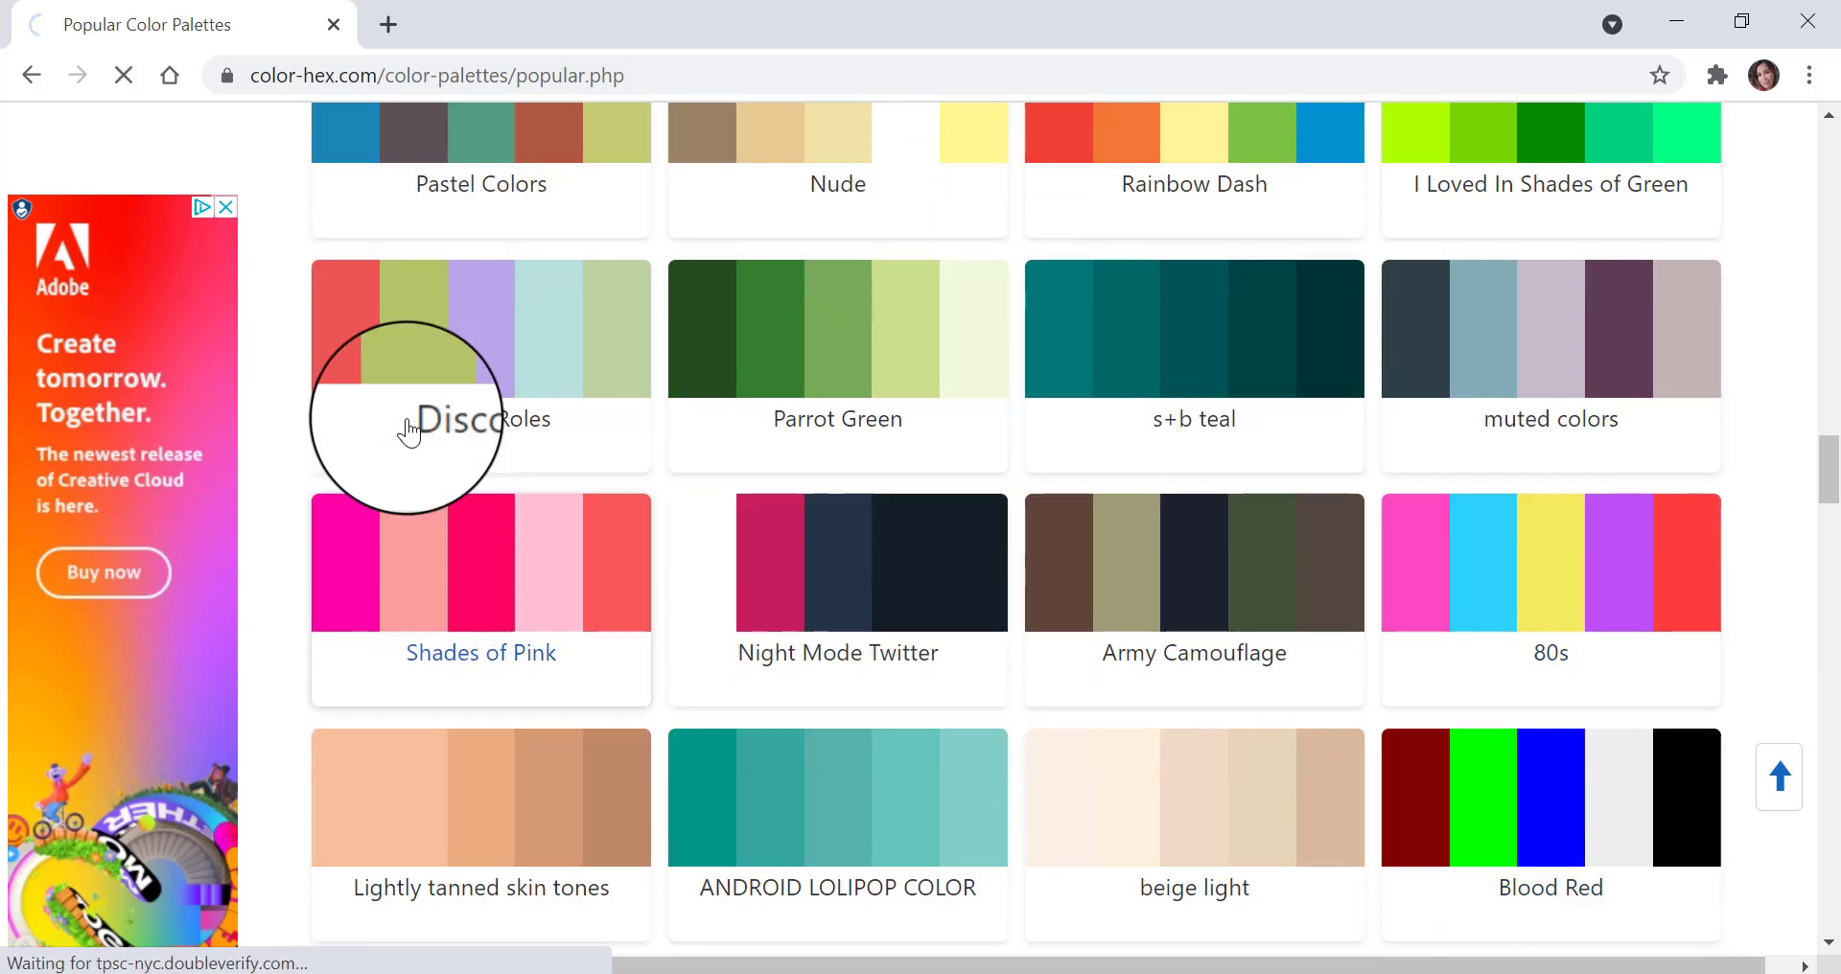
# Copy the hex code fb9f9f from the palette's color list, without the hash sign
pyautogui.scroll(-2, 1506, 354)
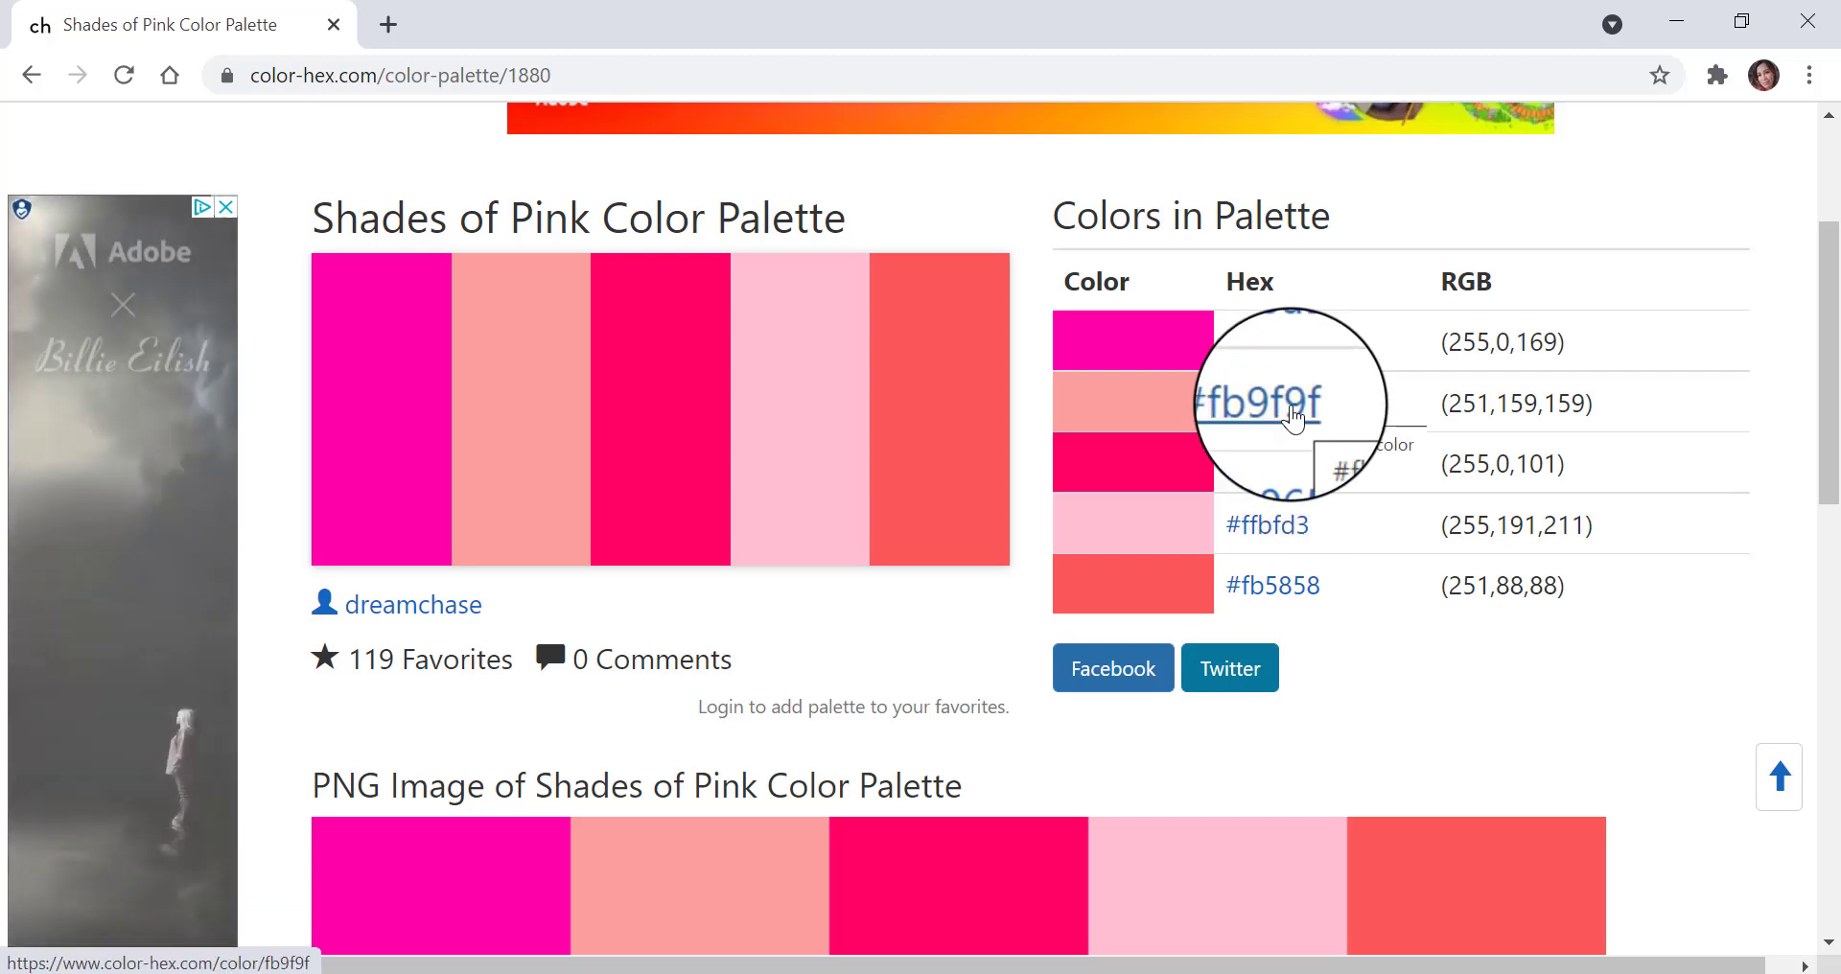
pyautogui.moveTo(1356, 423); pyautogui.dragTo(1239, 426)
pyautogui.hotkey('ctrl', 'c')
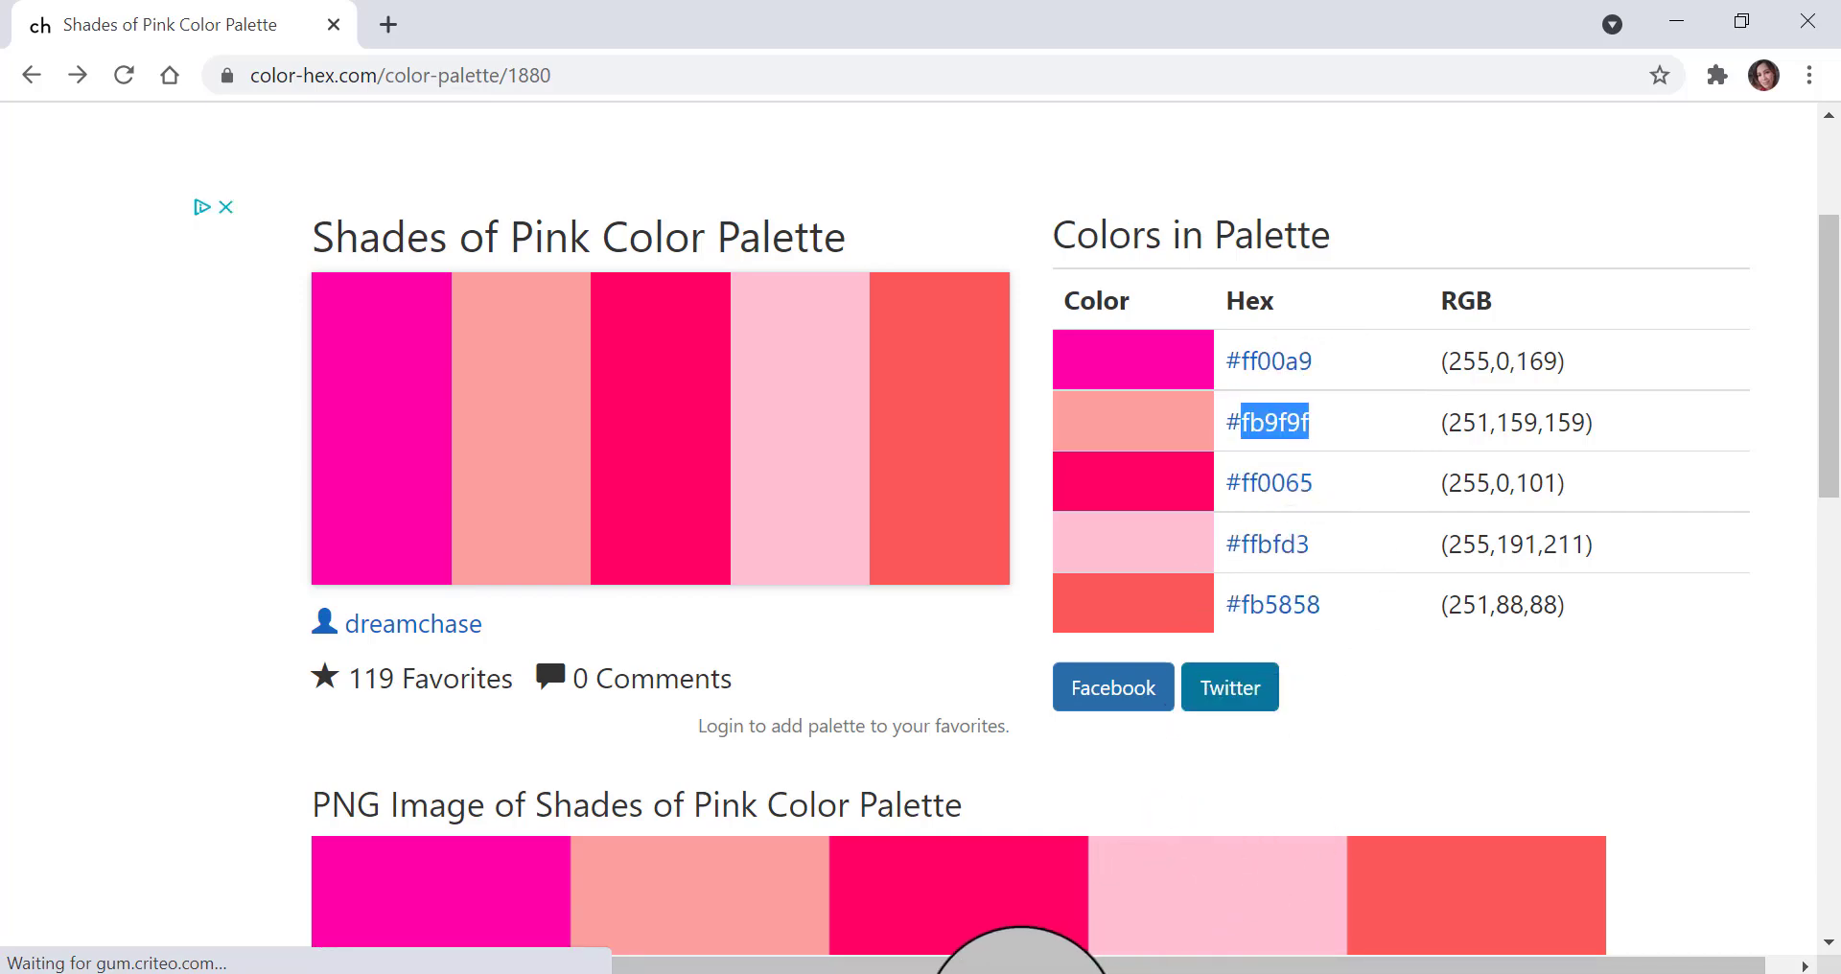
# Return to InDesign and draw a rectangle frame of 33p0 by 51p0 covering the whole left master page
pyautogui.click(1018, 973)
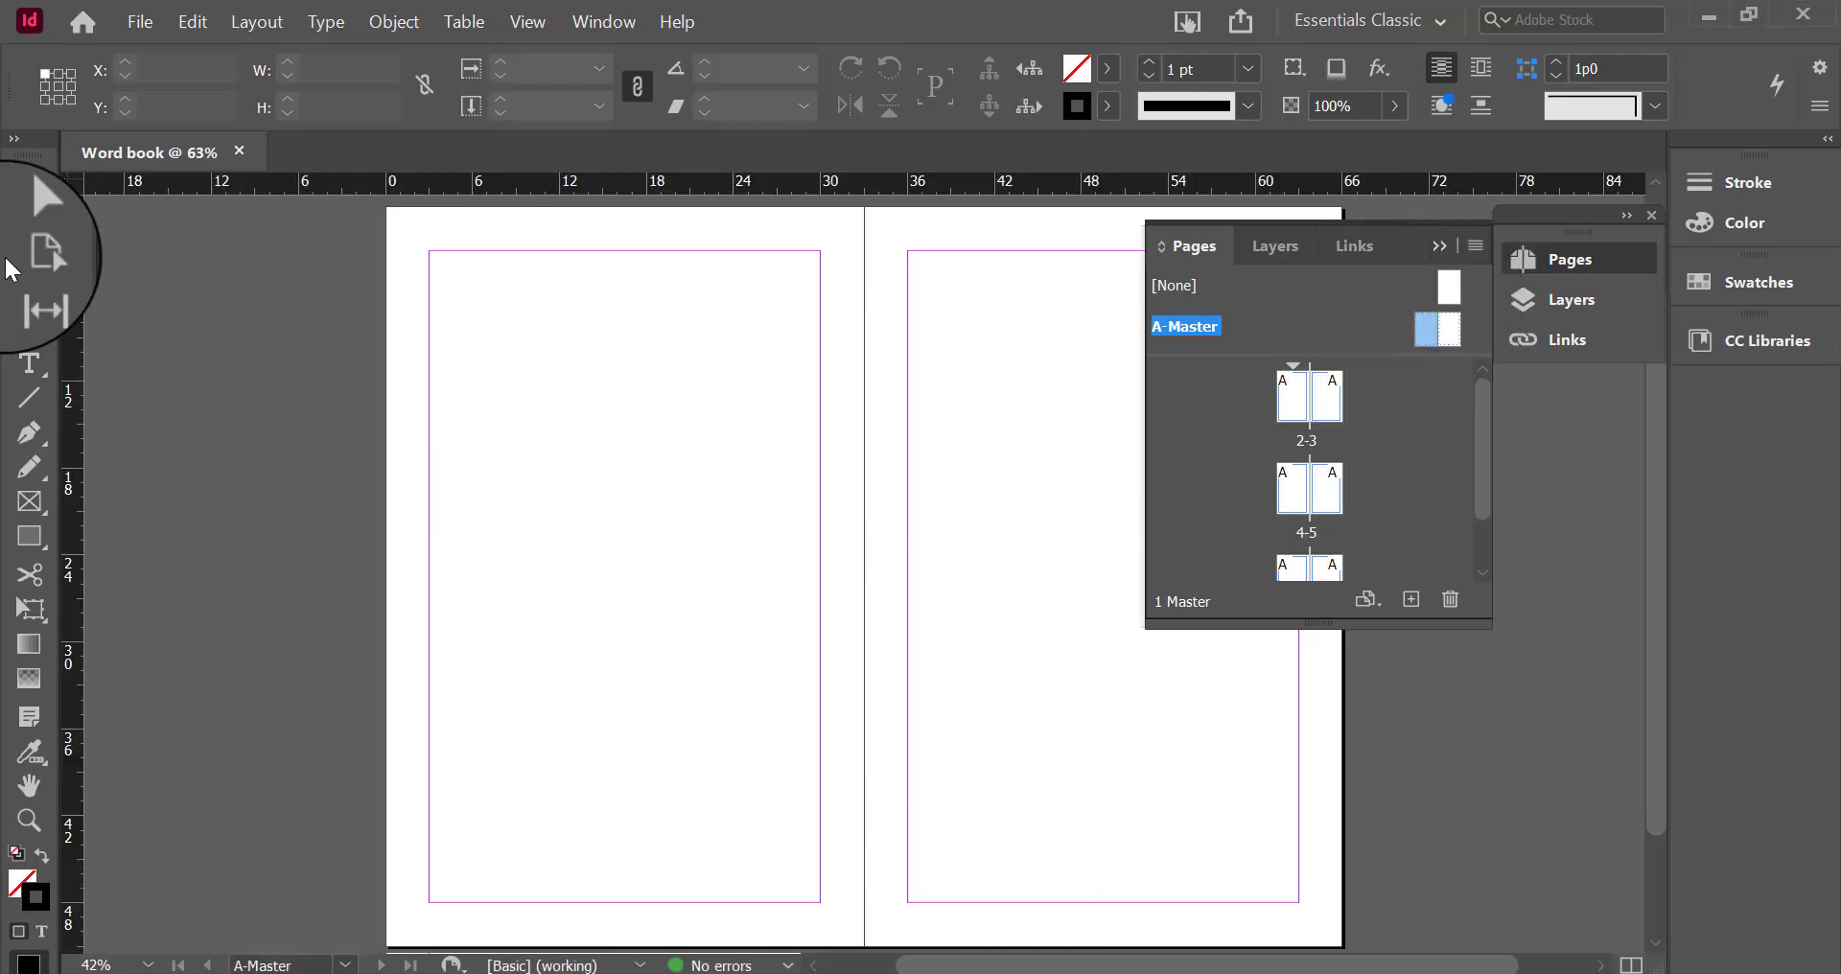
pyautogui.click(28, 501)
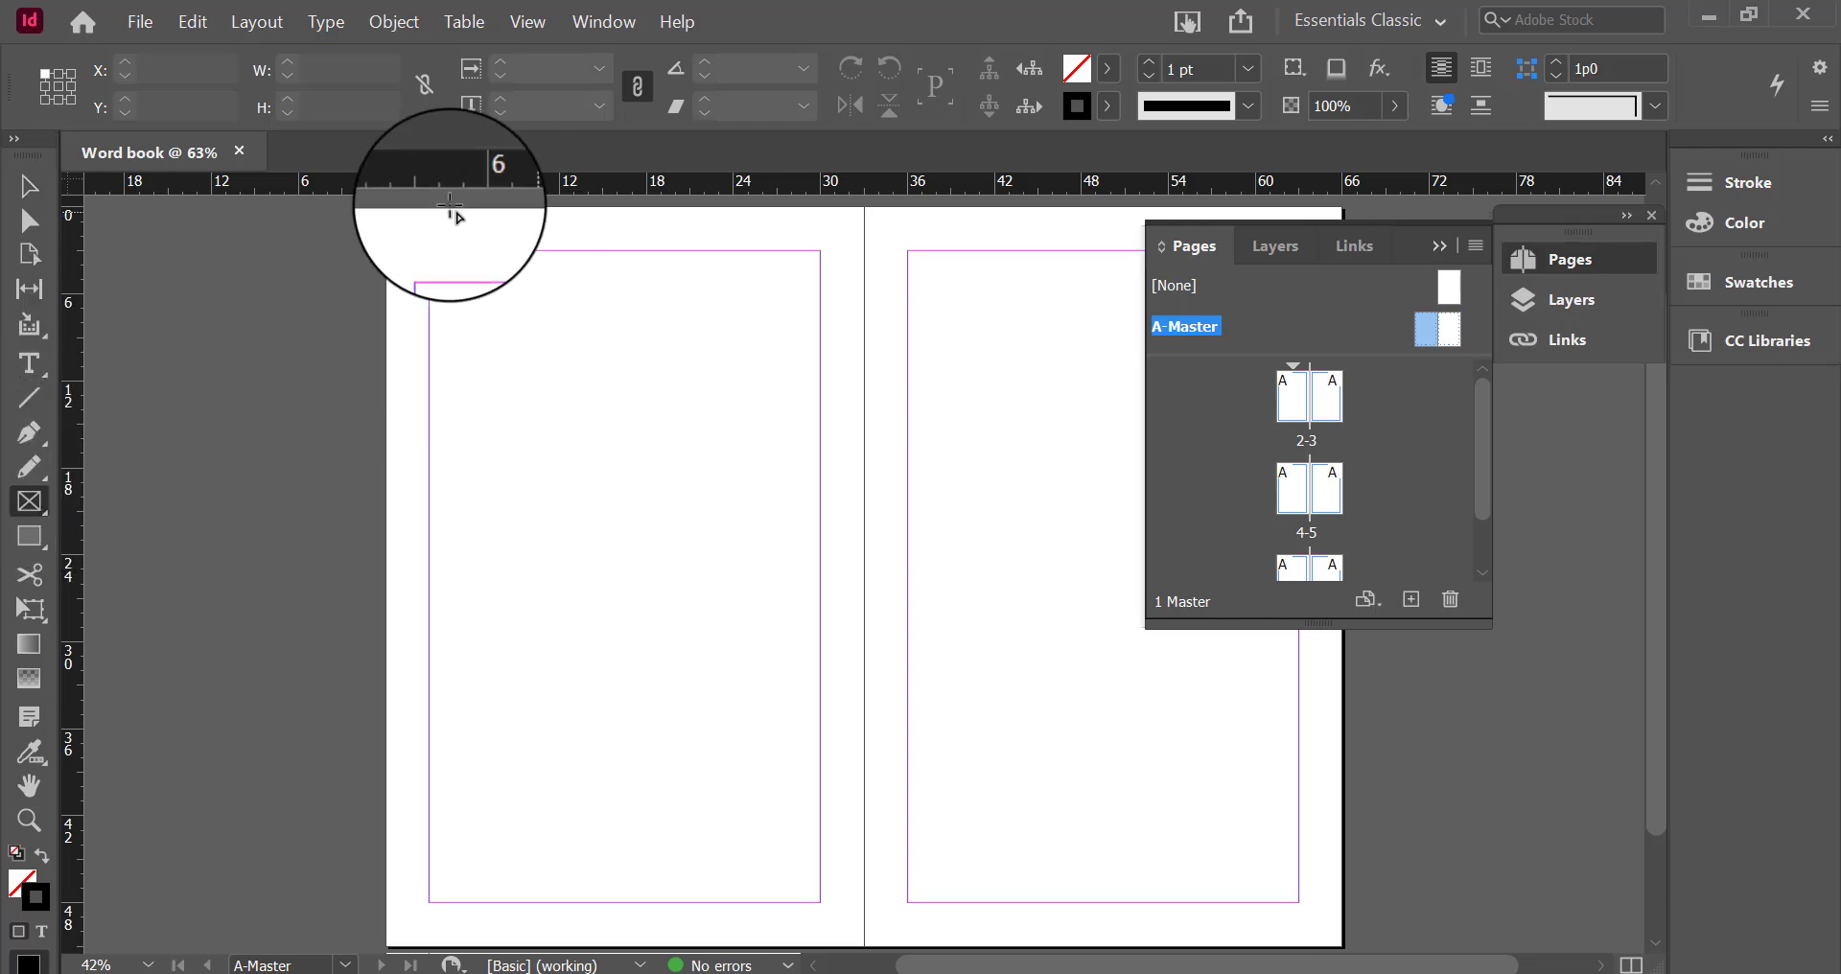
pyautogui.moveTo(389, 210); pyautogui.dragTo(861, 950)
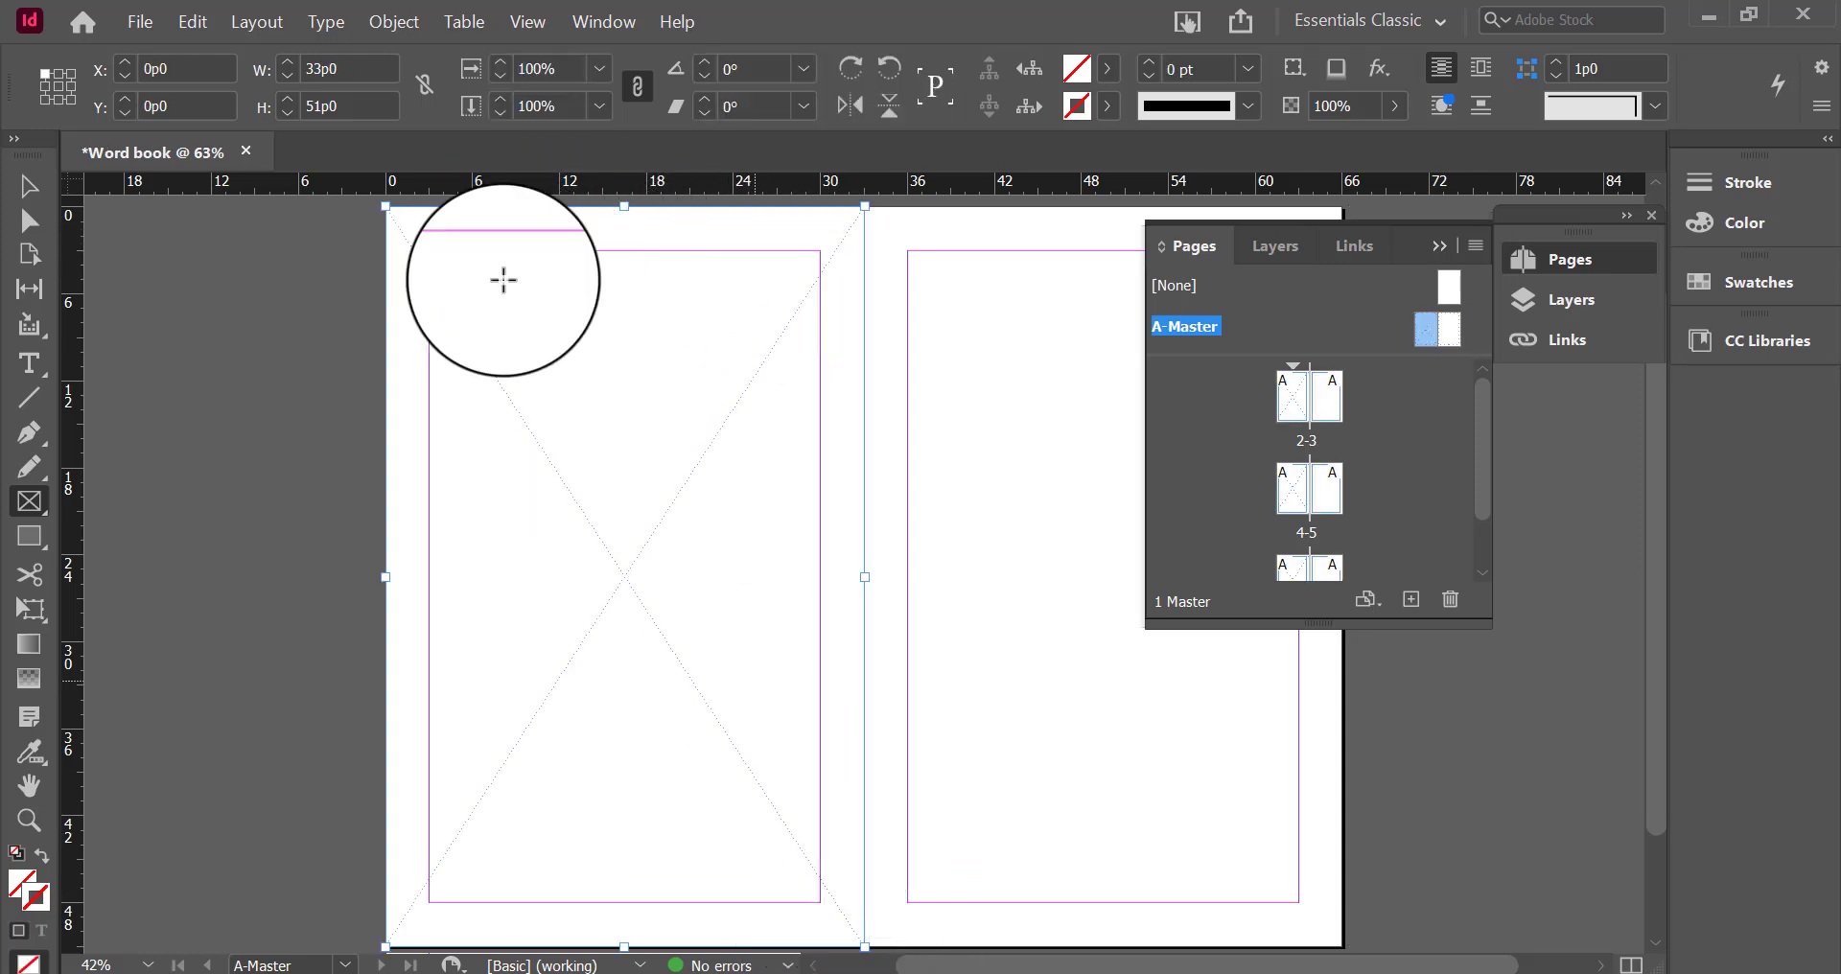
# Fill the left master page's rectangle frame with the magenta swatch C=0 M=100 Y=0 K=0
pyautogui.click(1109, 71)
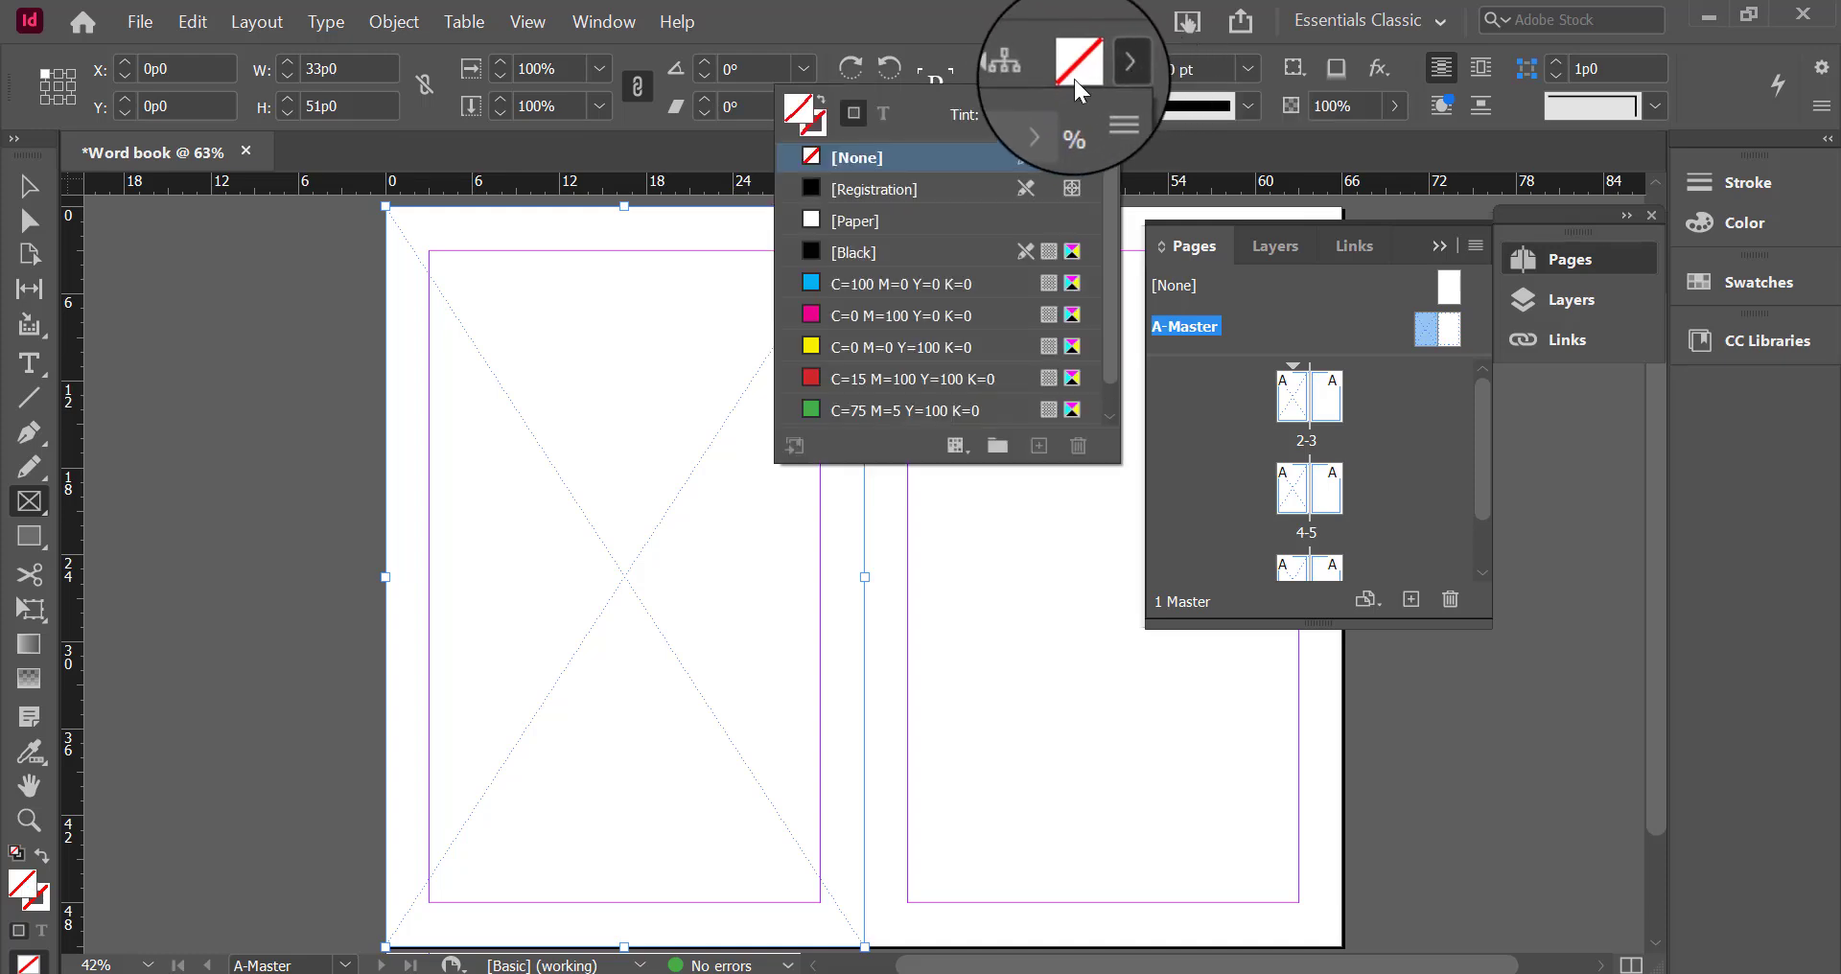
pyautogui.click(868, 347)
pyautogui.click(883, 316)
pyautogui.scroll(-1, 880, 362)
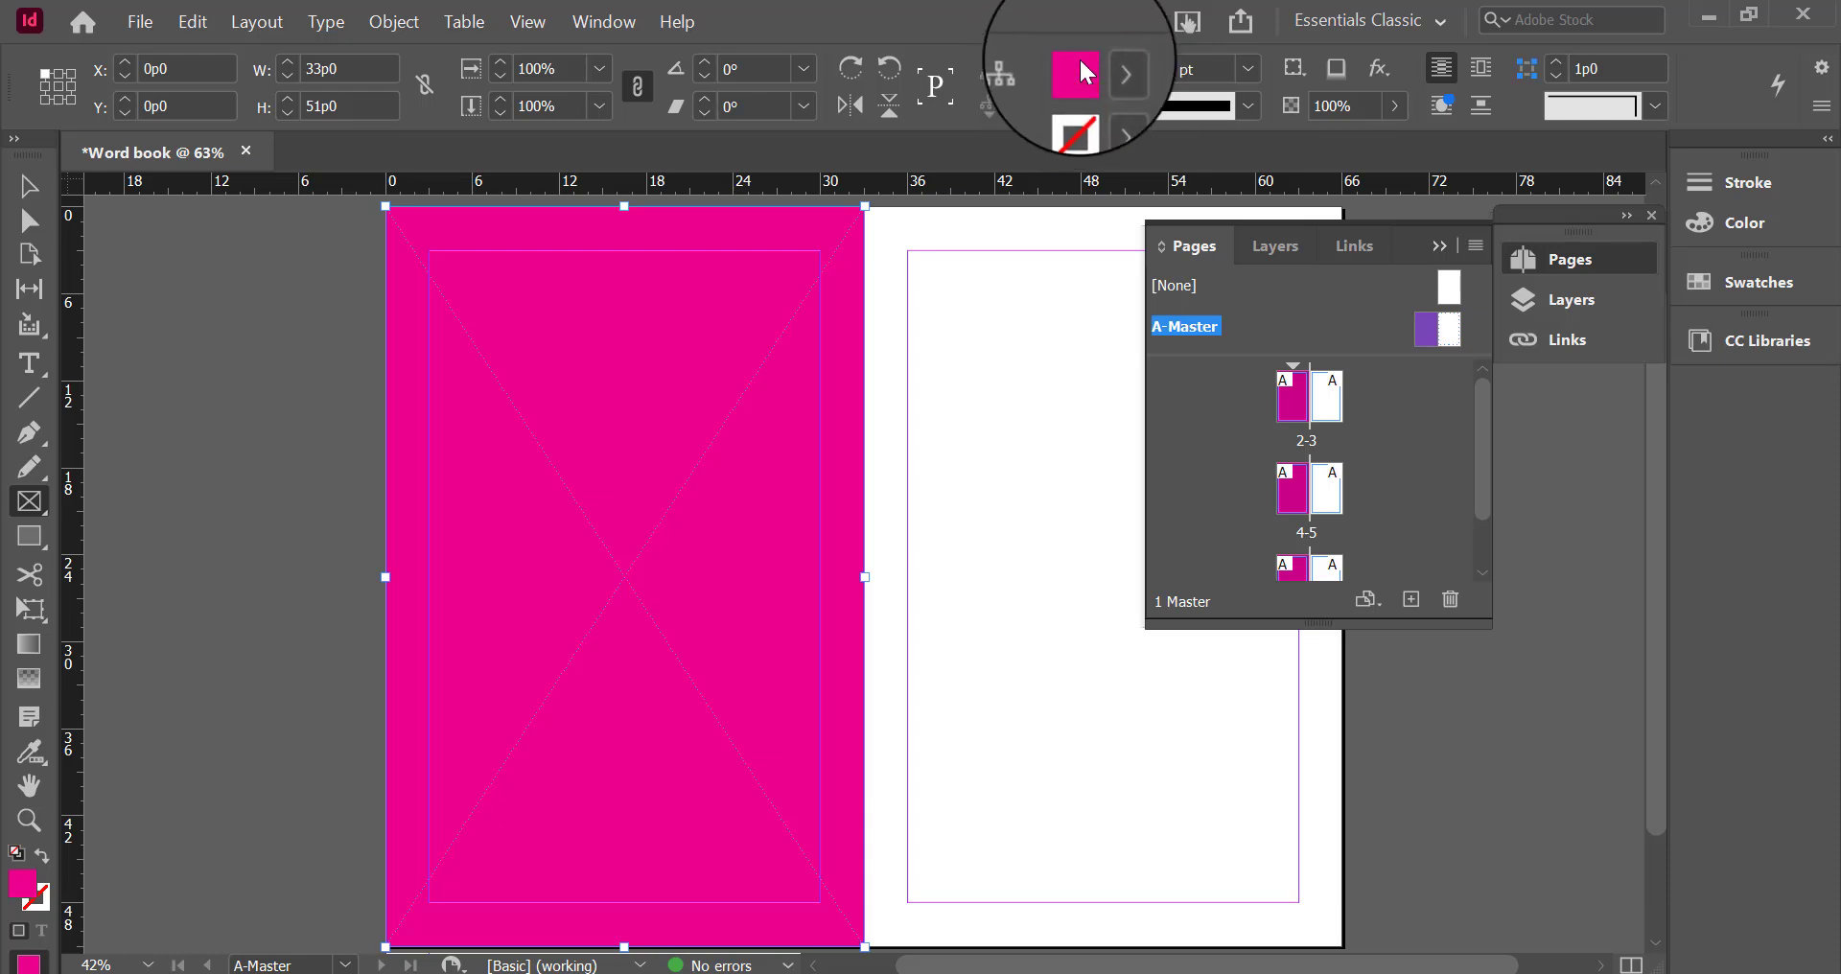
# Set the fill color of the left master page's frame to hex fb9f9f using the Color Picker
pyautogui.doubleClick(1084, 72)
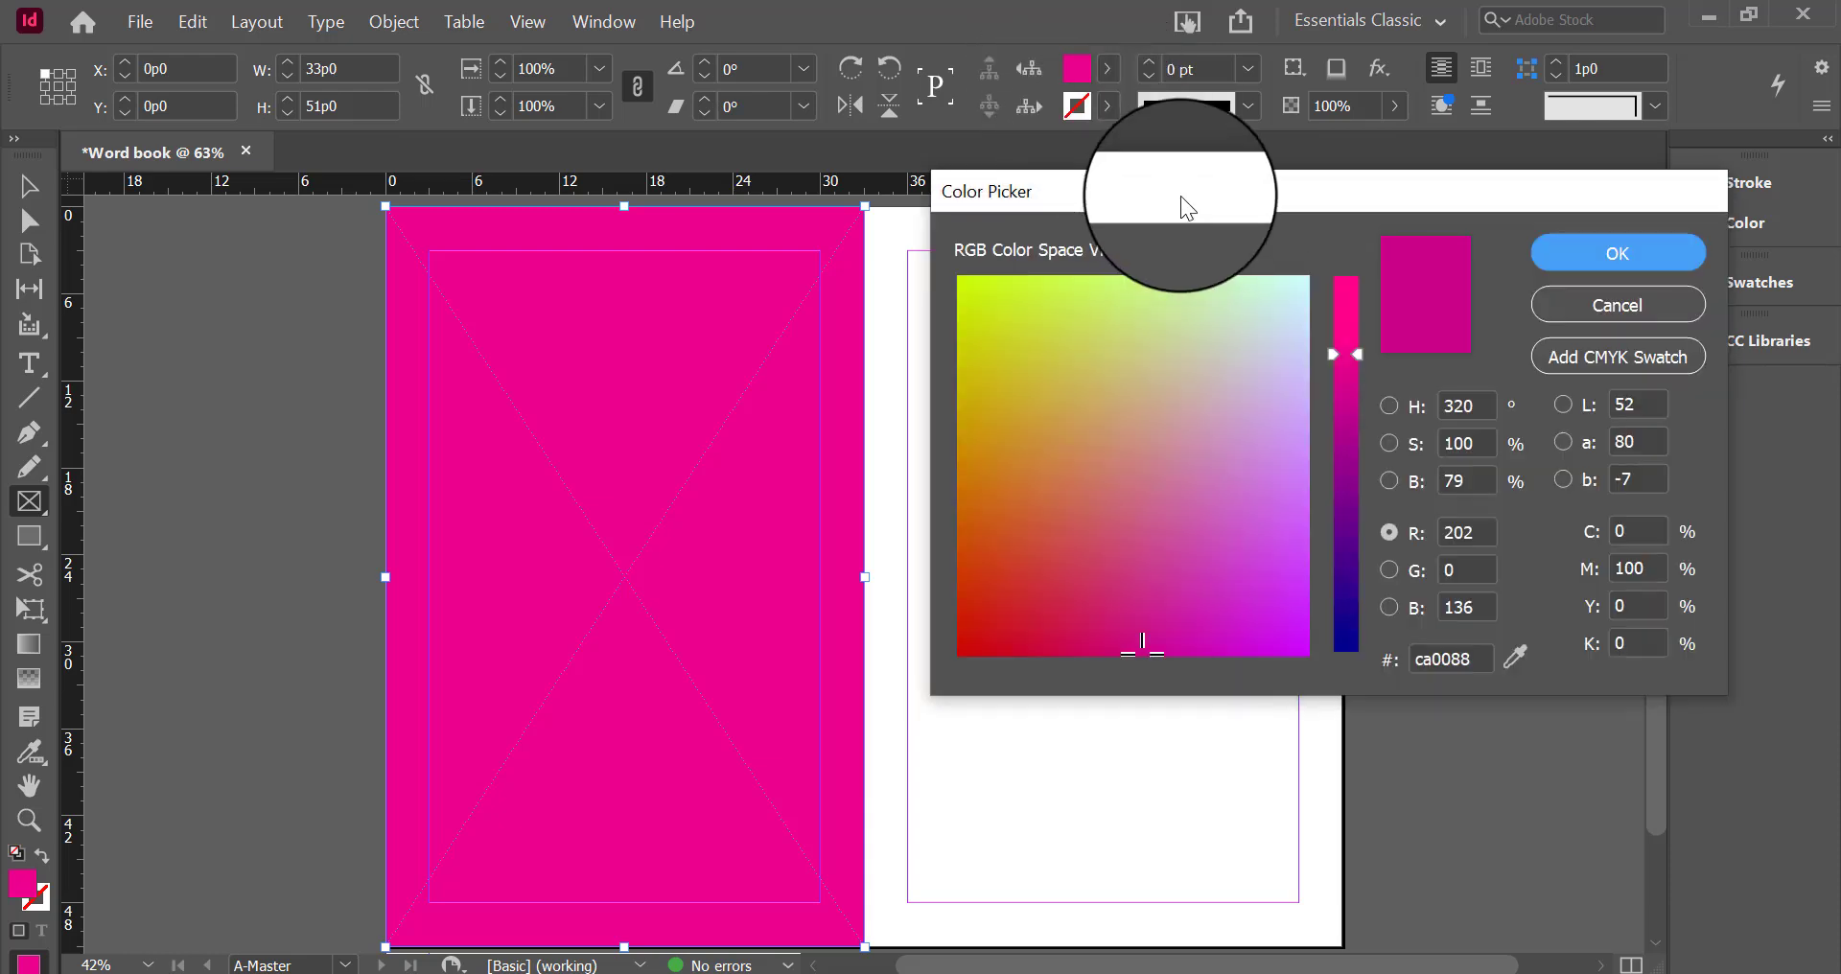
pyautogui.moveTo(1180, 205); pyautogui.dragTo(899, 254)
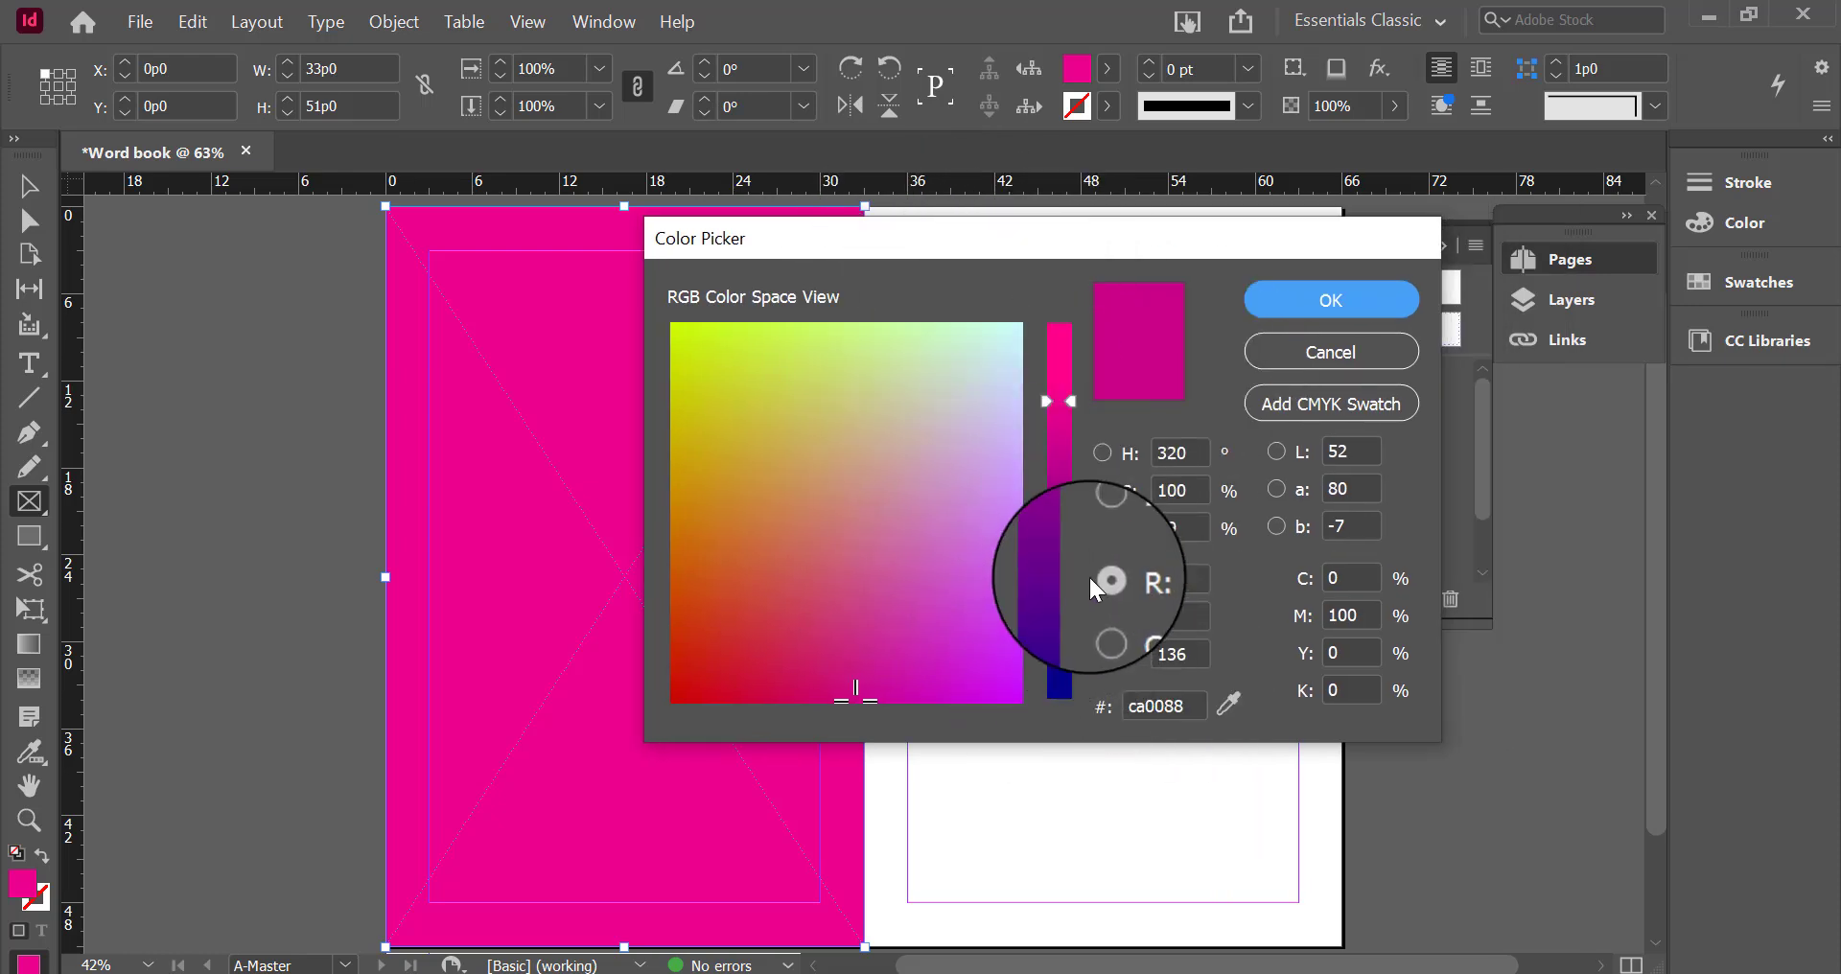
pyautogui.doubleClick(1189, 692)
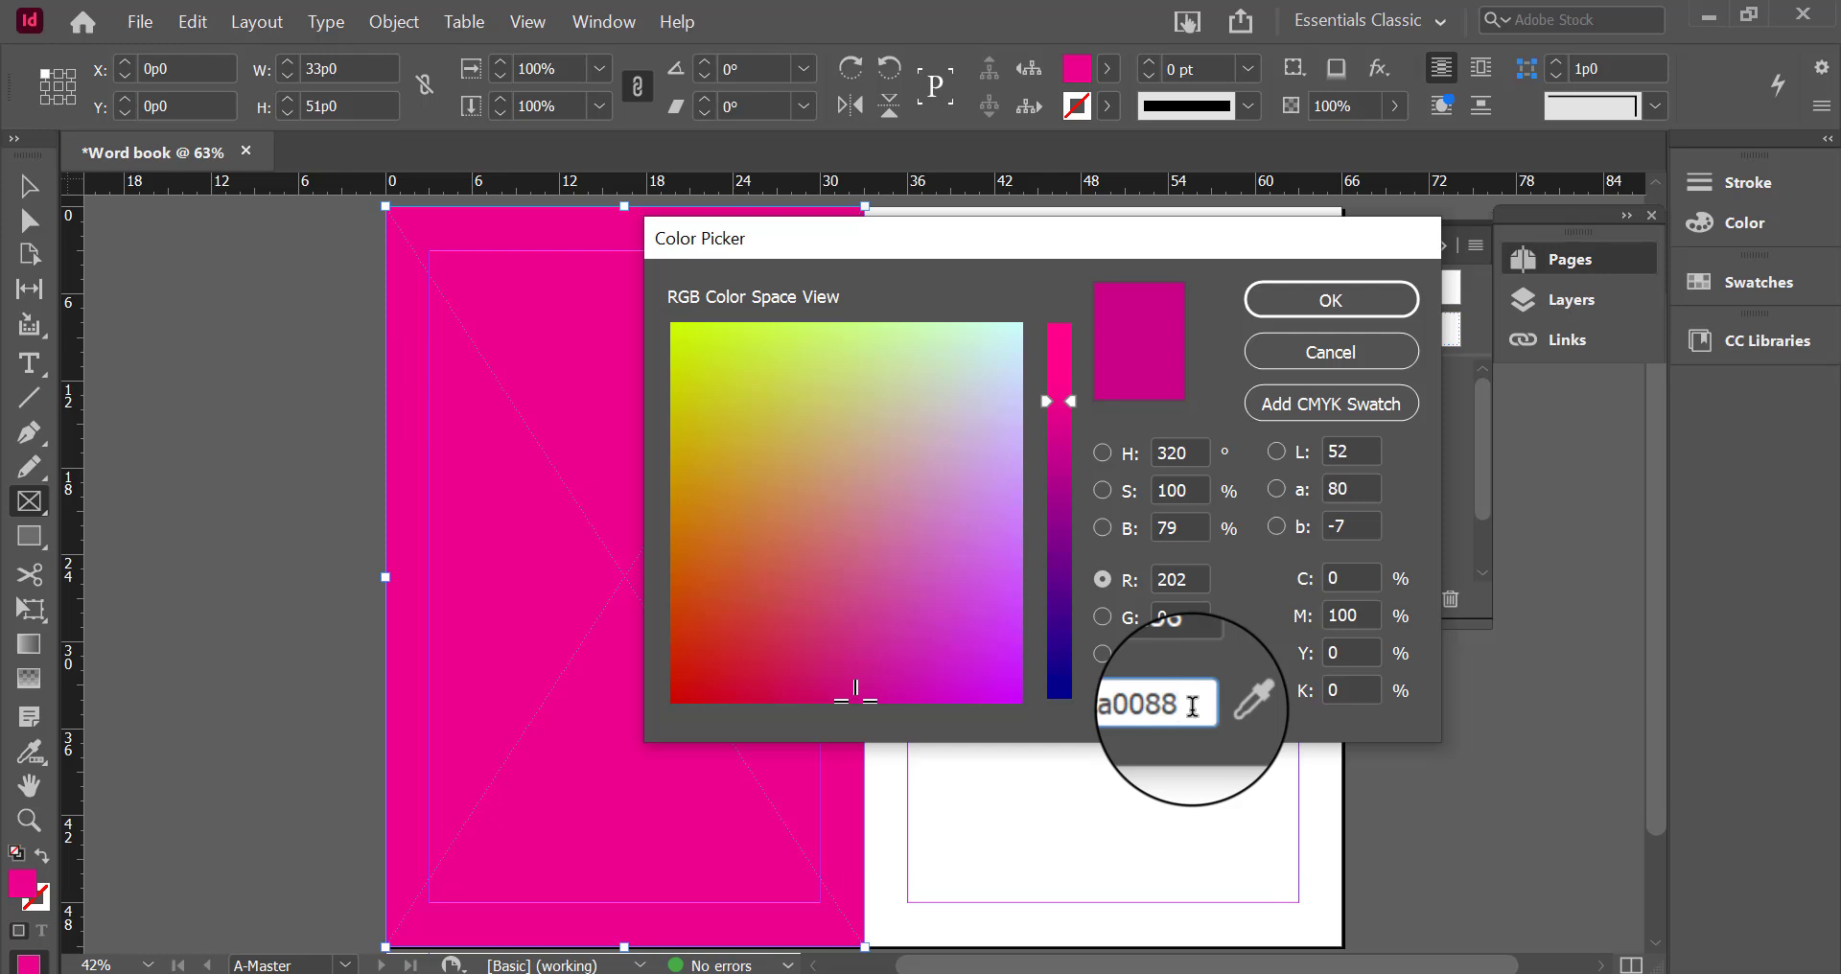
pyautogui.doubleClick(1189, 695)
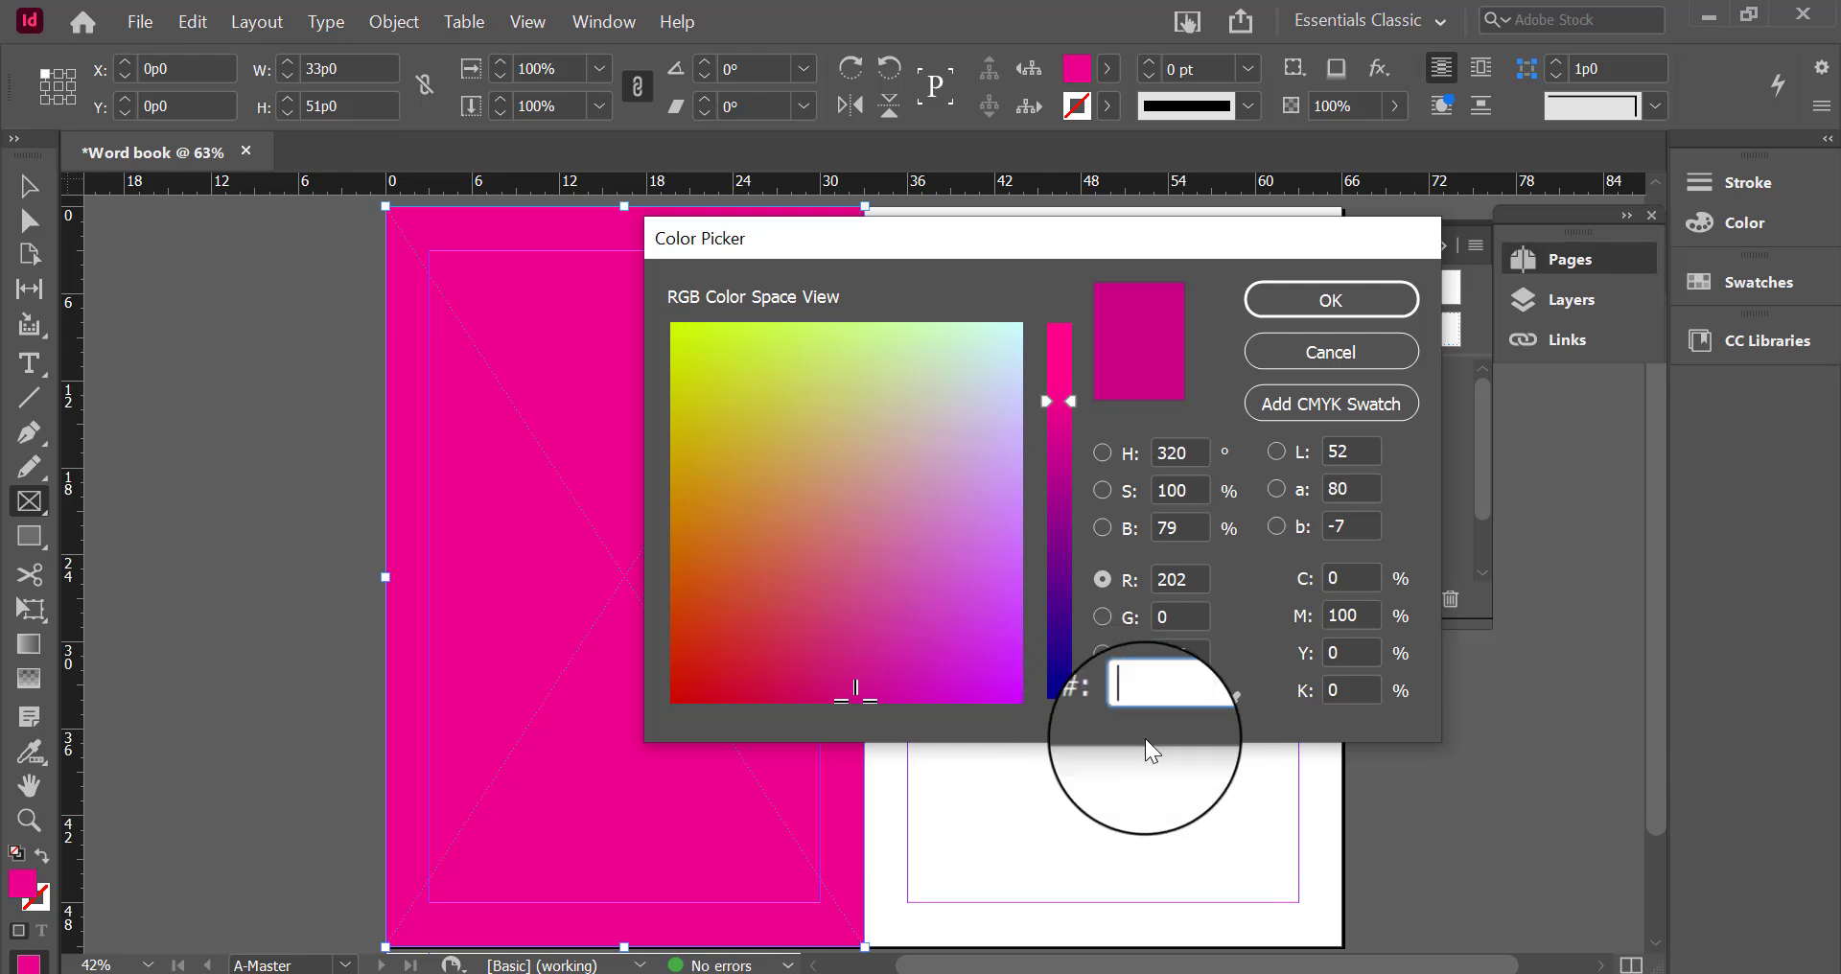
pyautogui.hotkey('ctrl', 'v')
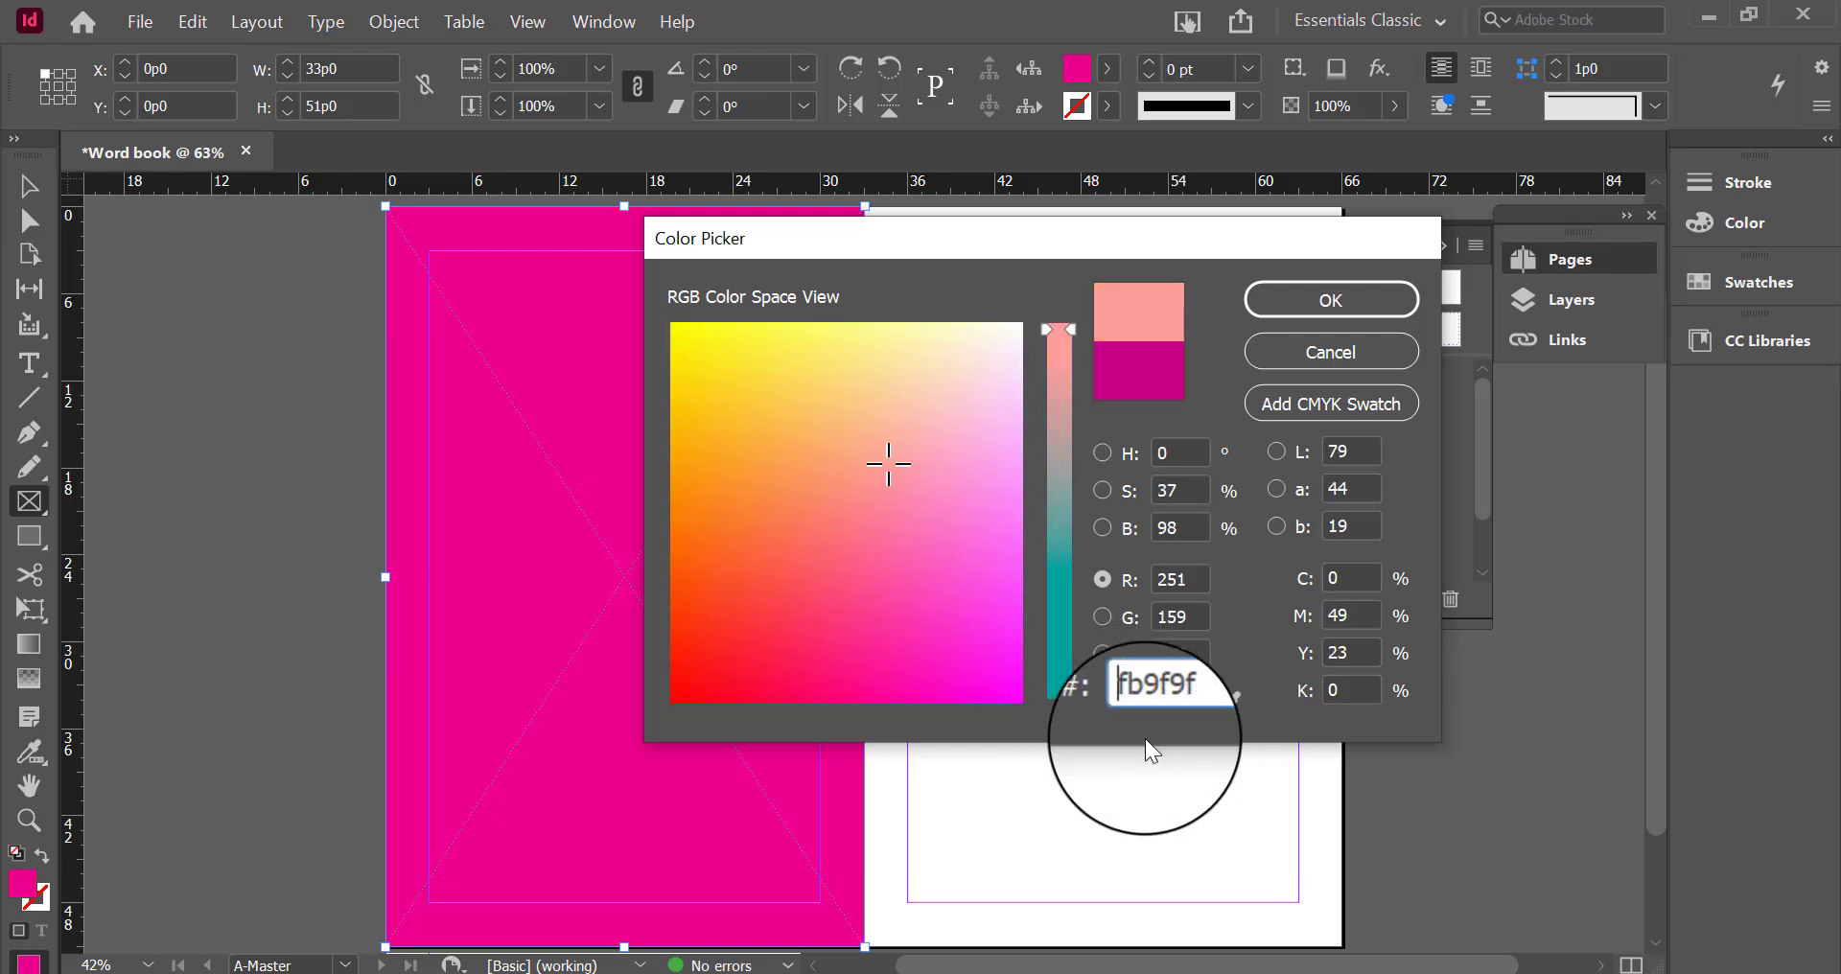
pyautogui.click(1285, 311)
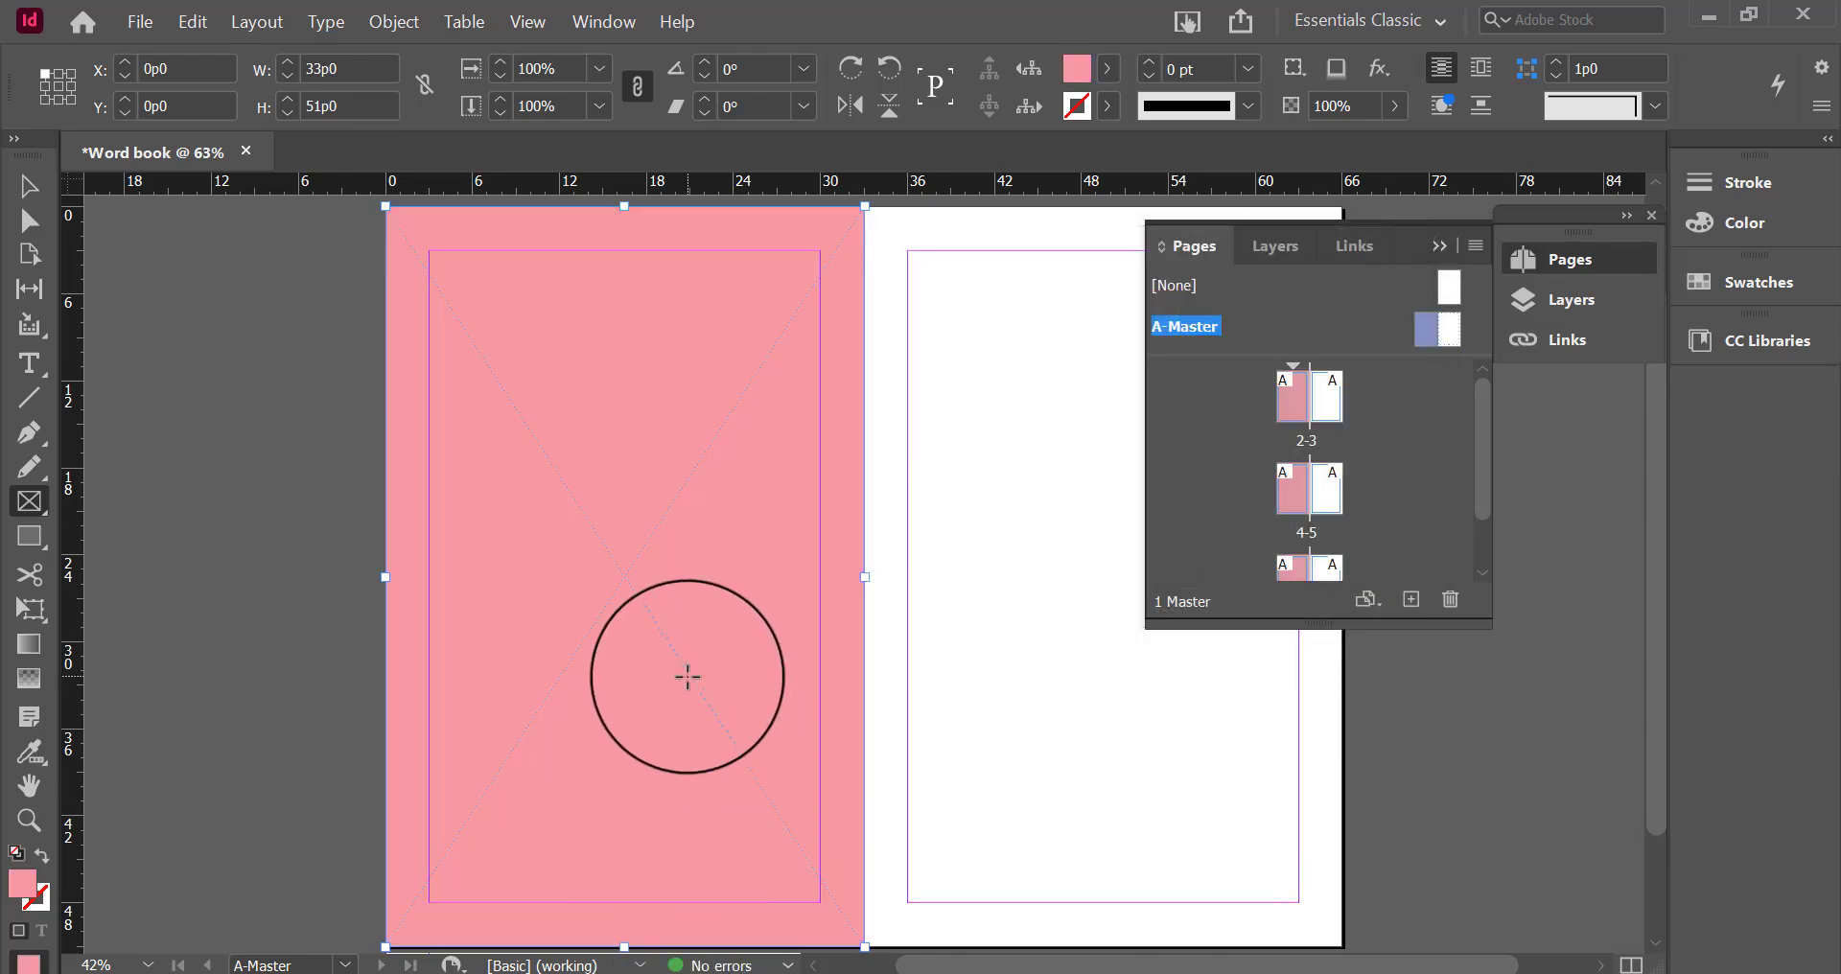
# Duplicate the filled frame onto the right master page so that it covers the whole page from X 33p0
pyautogui.press('v')
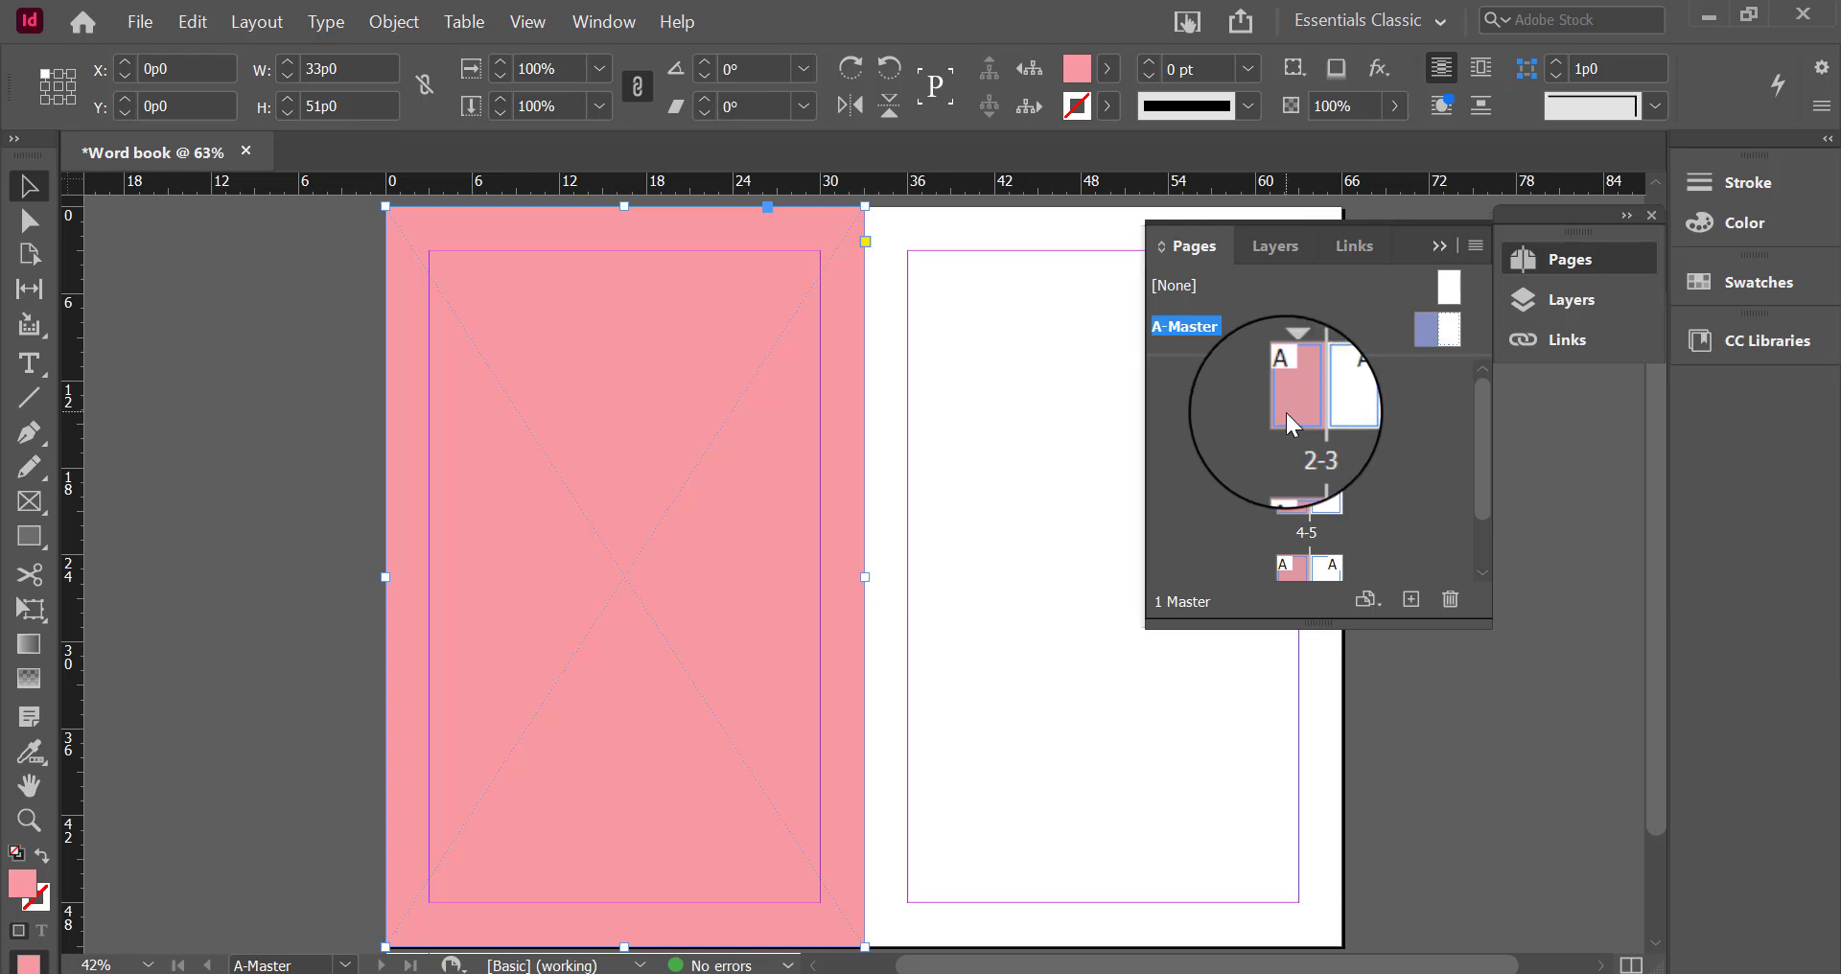
pyautogui.scroll(-3, 1288, 415)
pyautogui.scroll(2, 1310, 474)
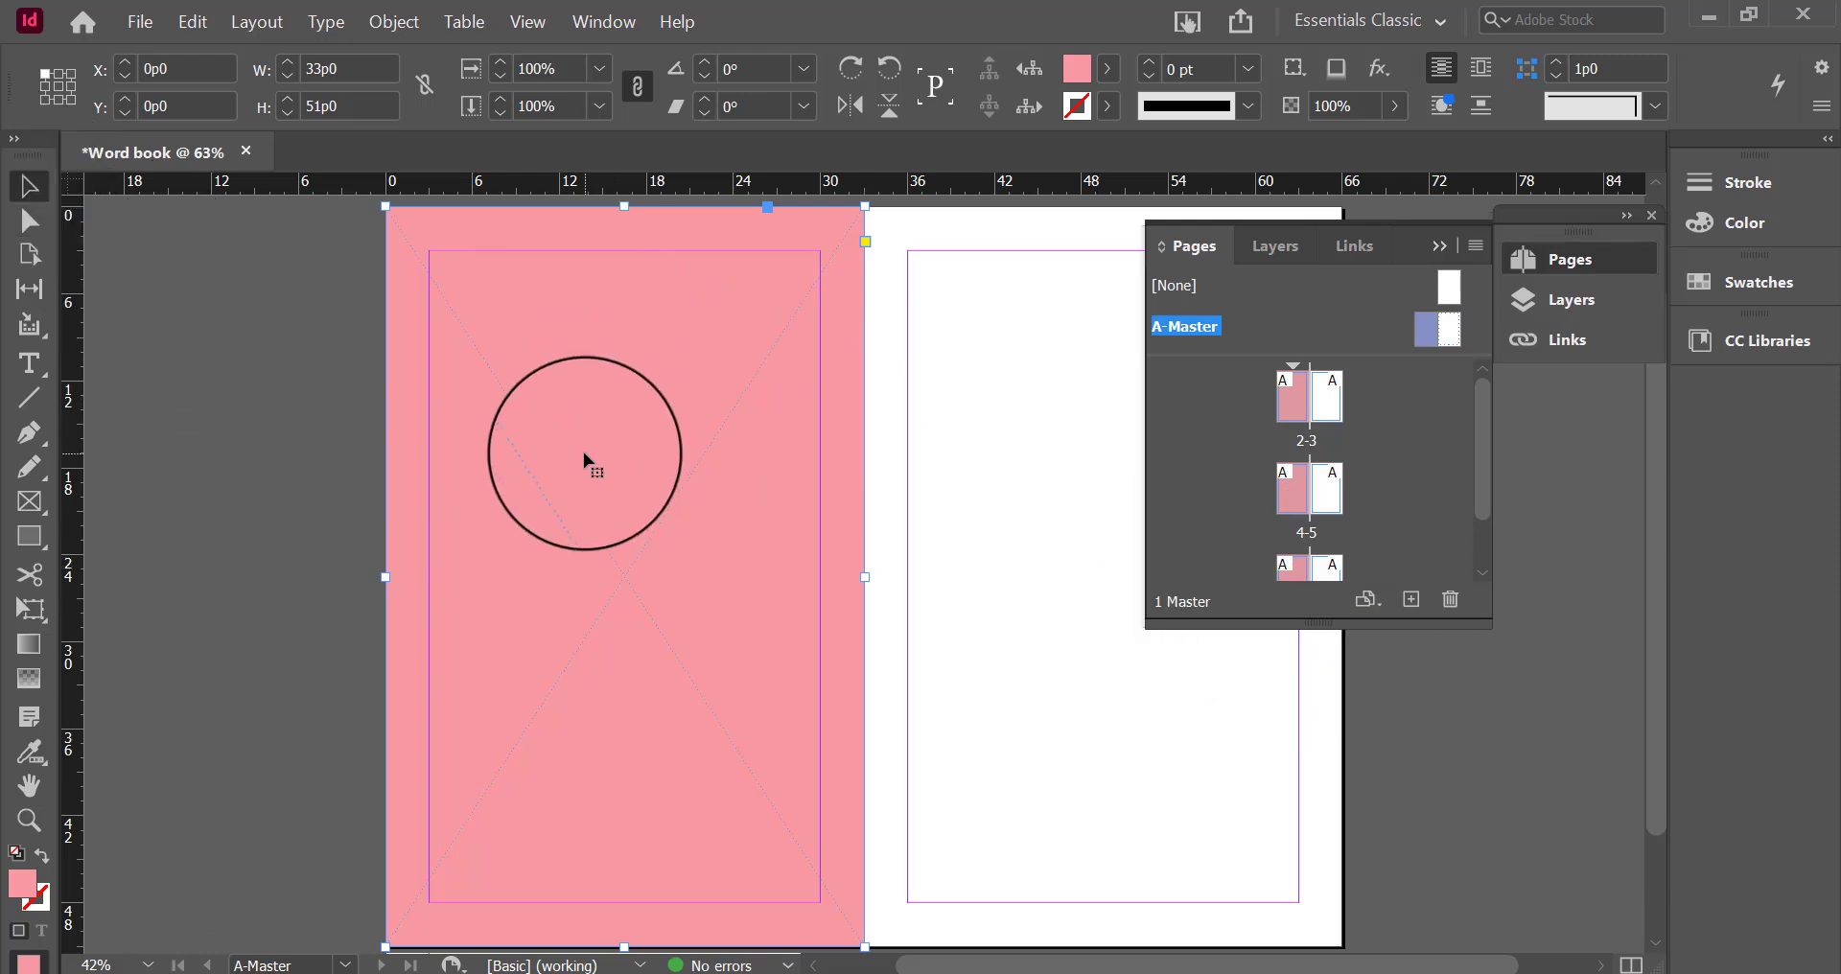
pyautogui.moveTo(584, 454); pyautogui.dragTo(505, 555)
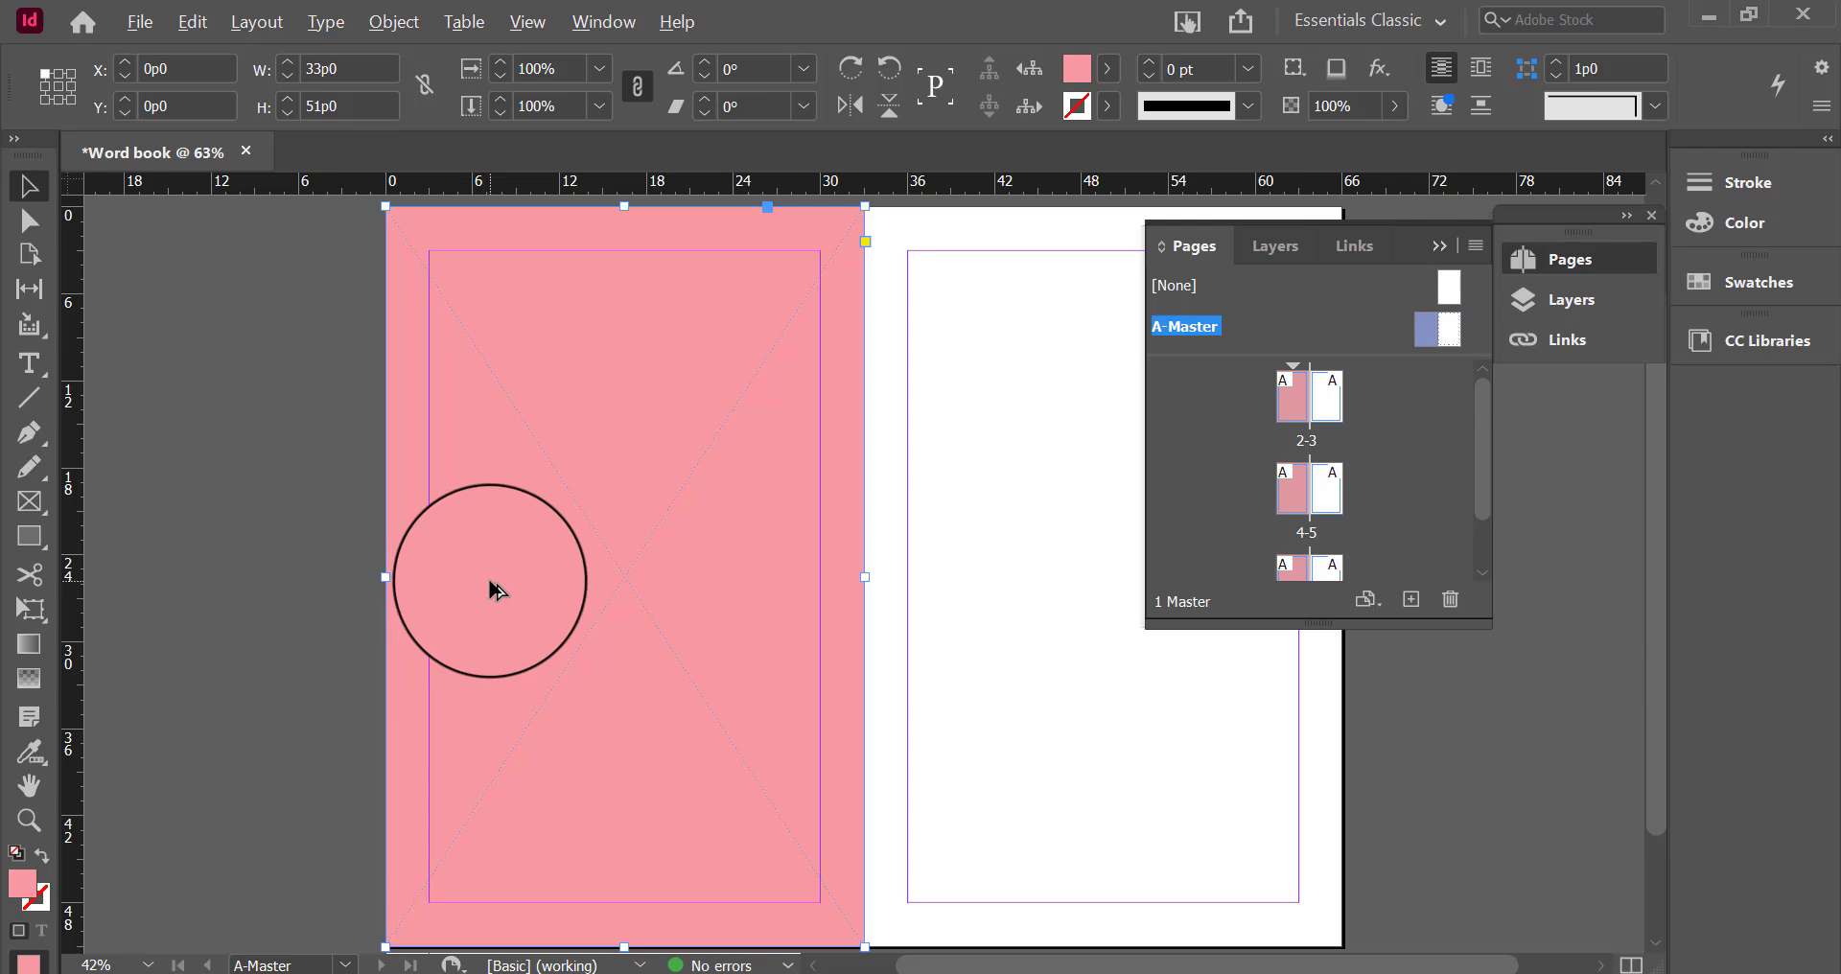
pyautogui.moveTo(544, 623); pyautogui.dragTo(950, 613)
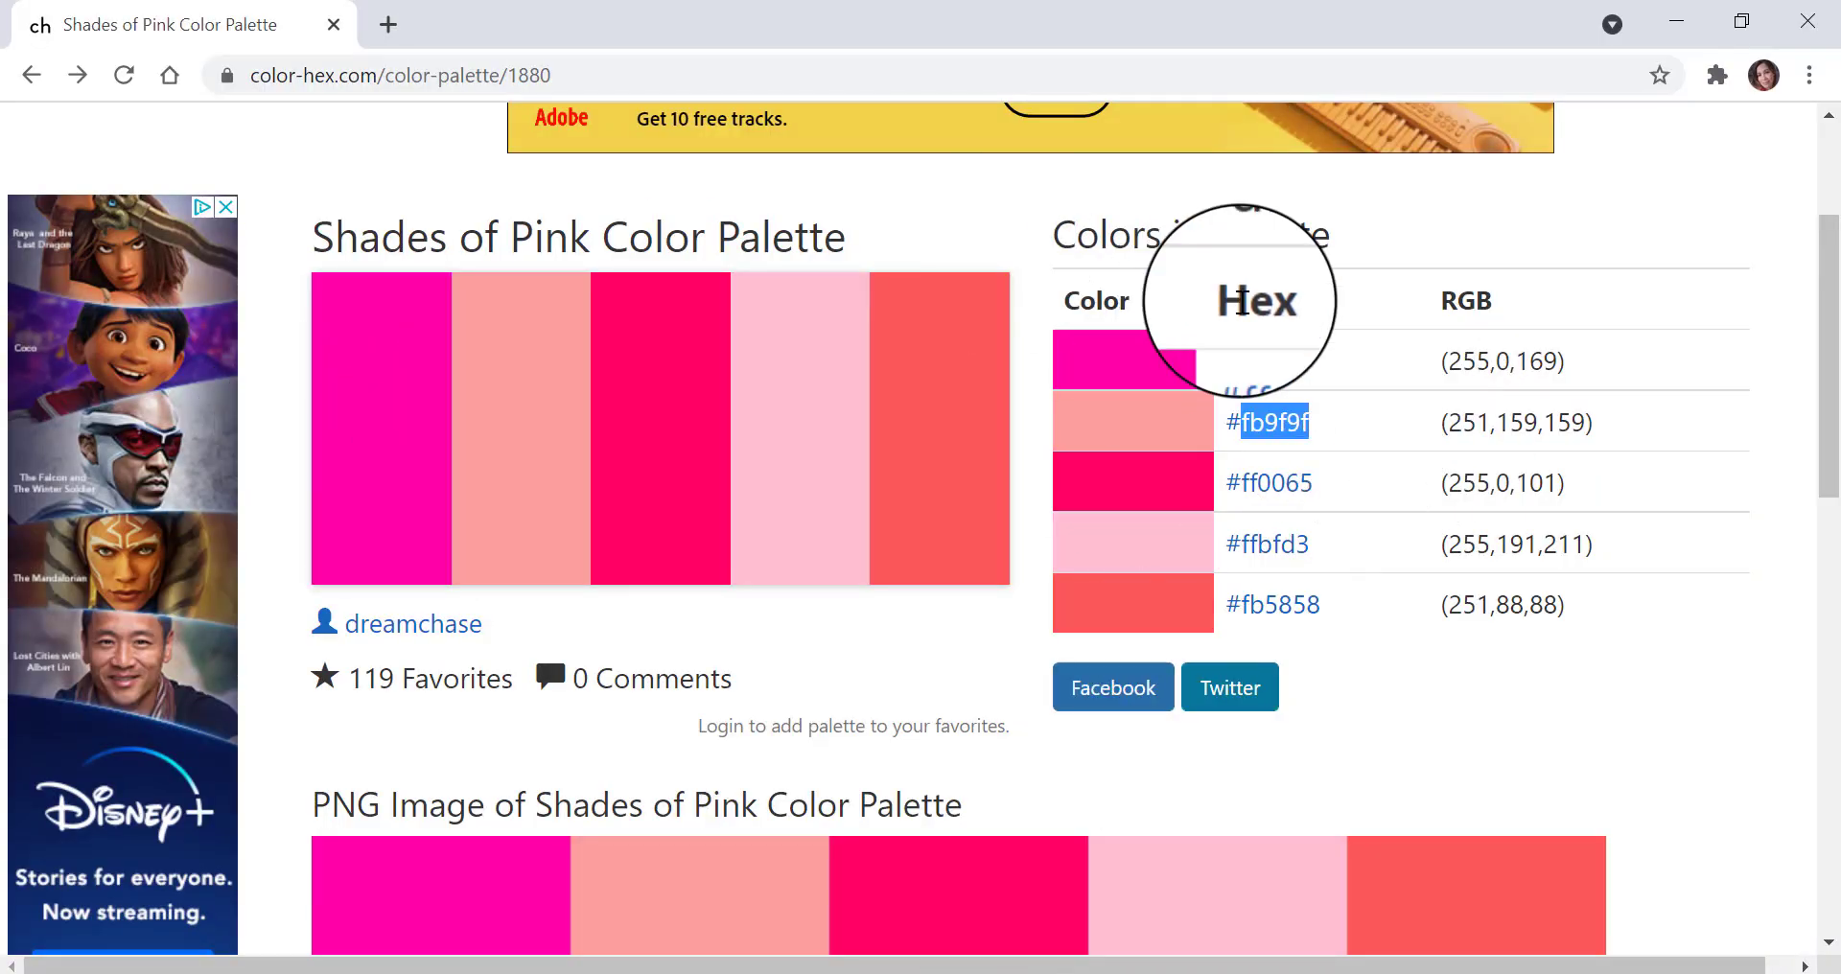
# Copy hex ffbfd3 from the Shades of Pink palette in the browser and, back in InDesign, apply it as the right frame's fill
pyautogui.moveTo(1316, 546); pyautogui.dragTo(1247, 547)
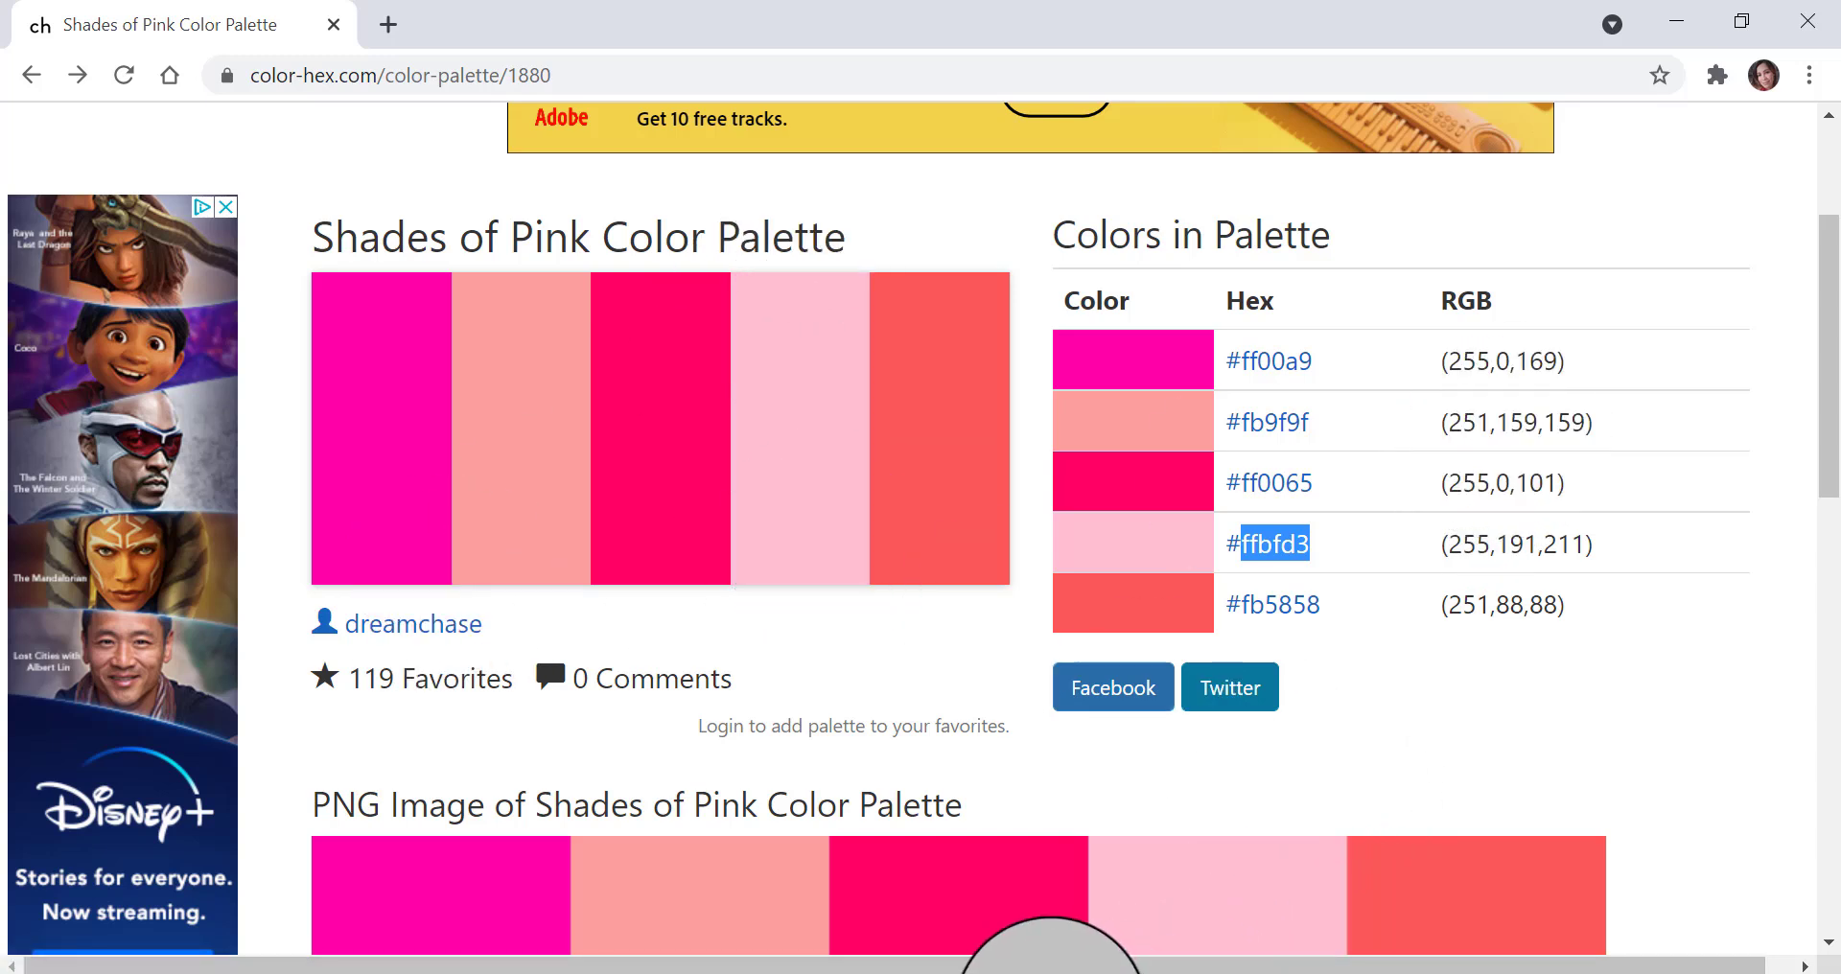
pyautogui.click(1055, 964)
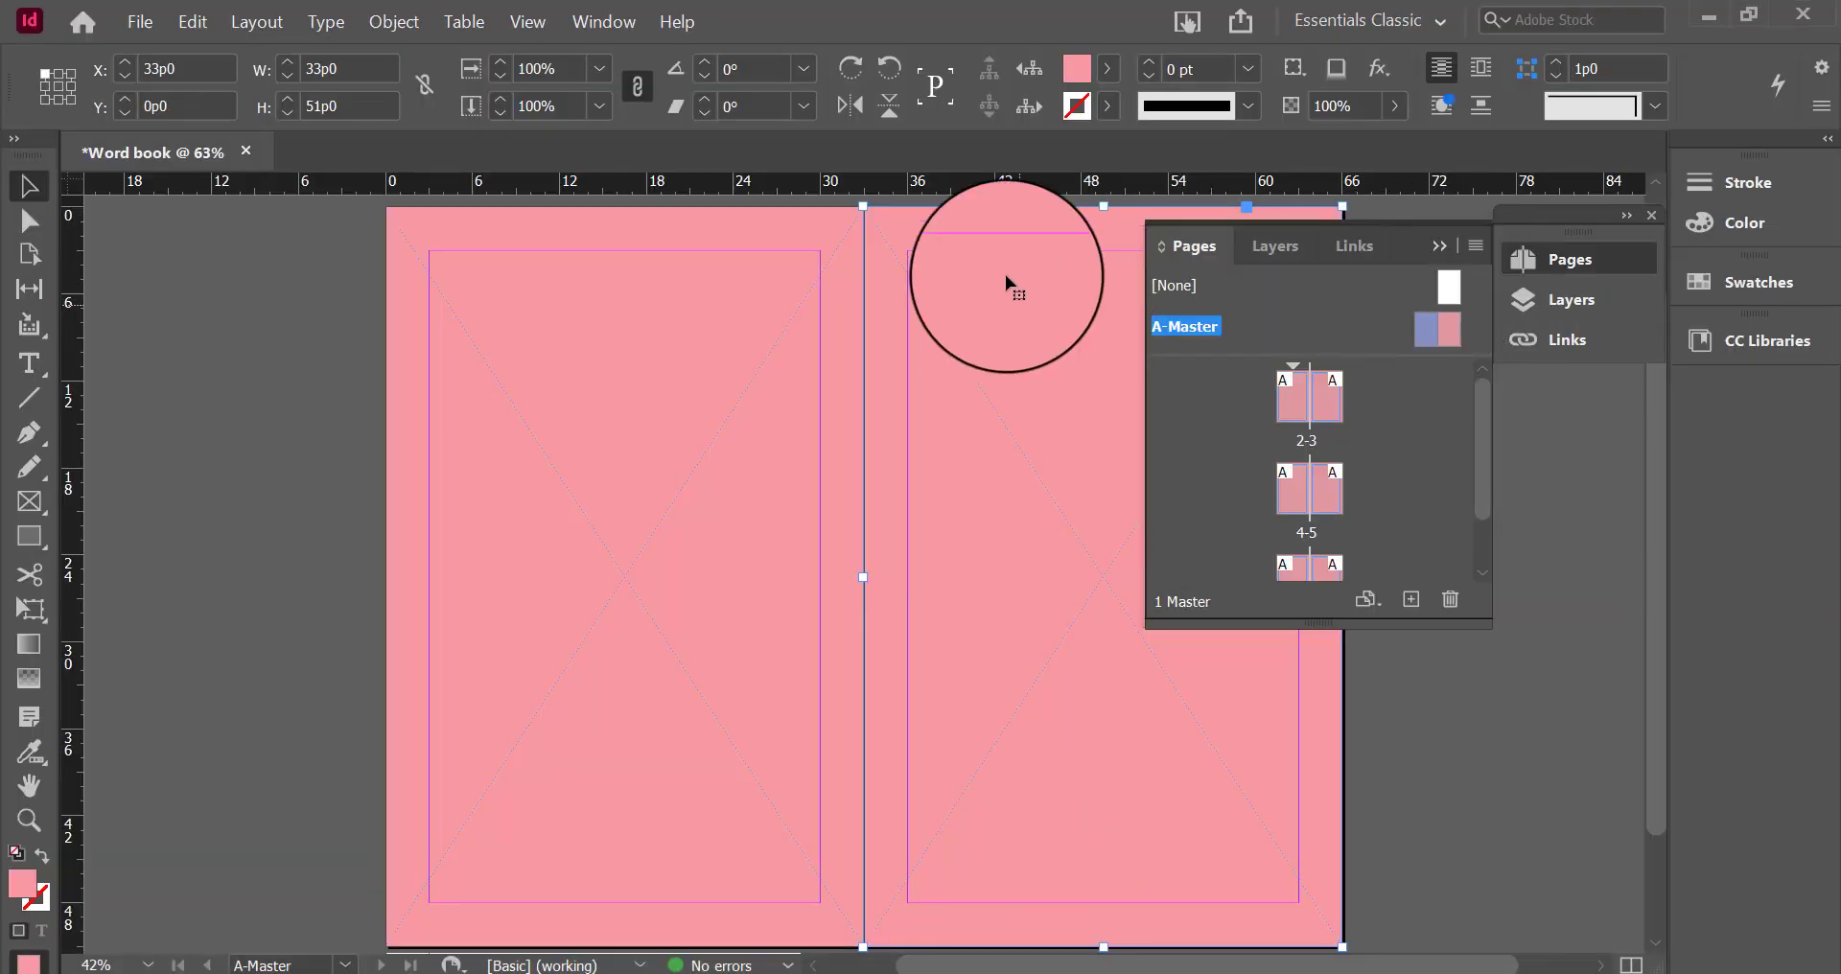
pyautogui.doubleClick(1079, 72)
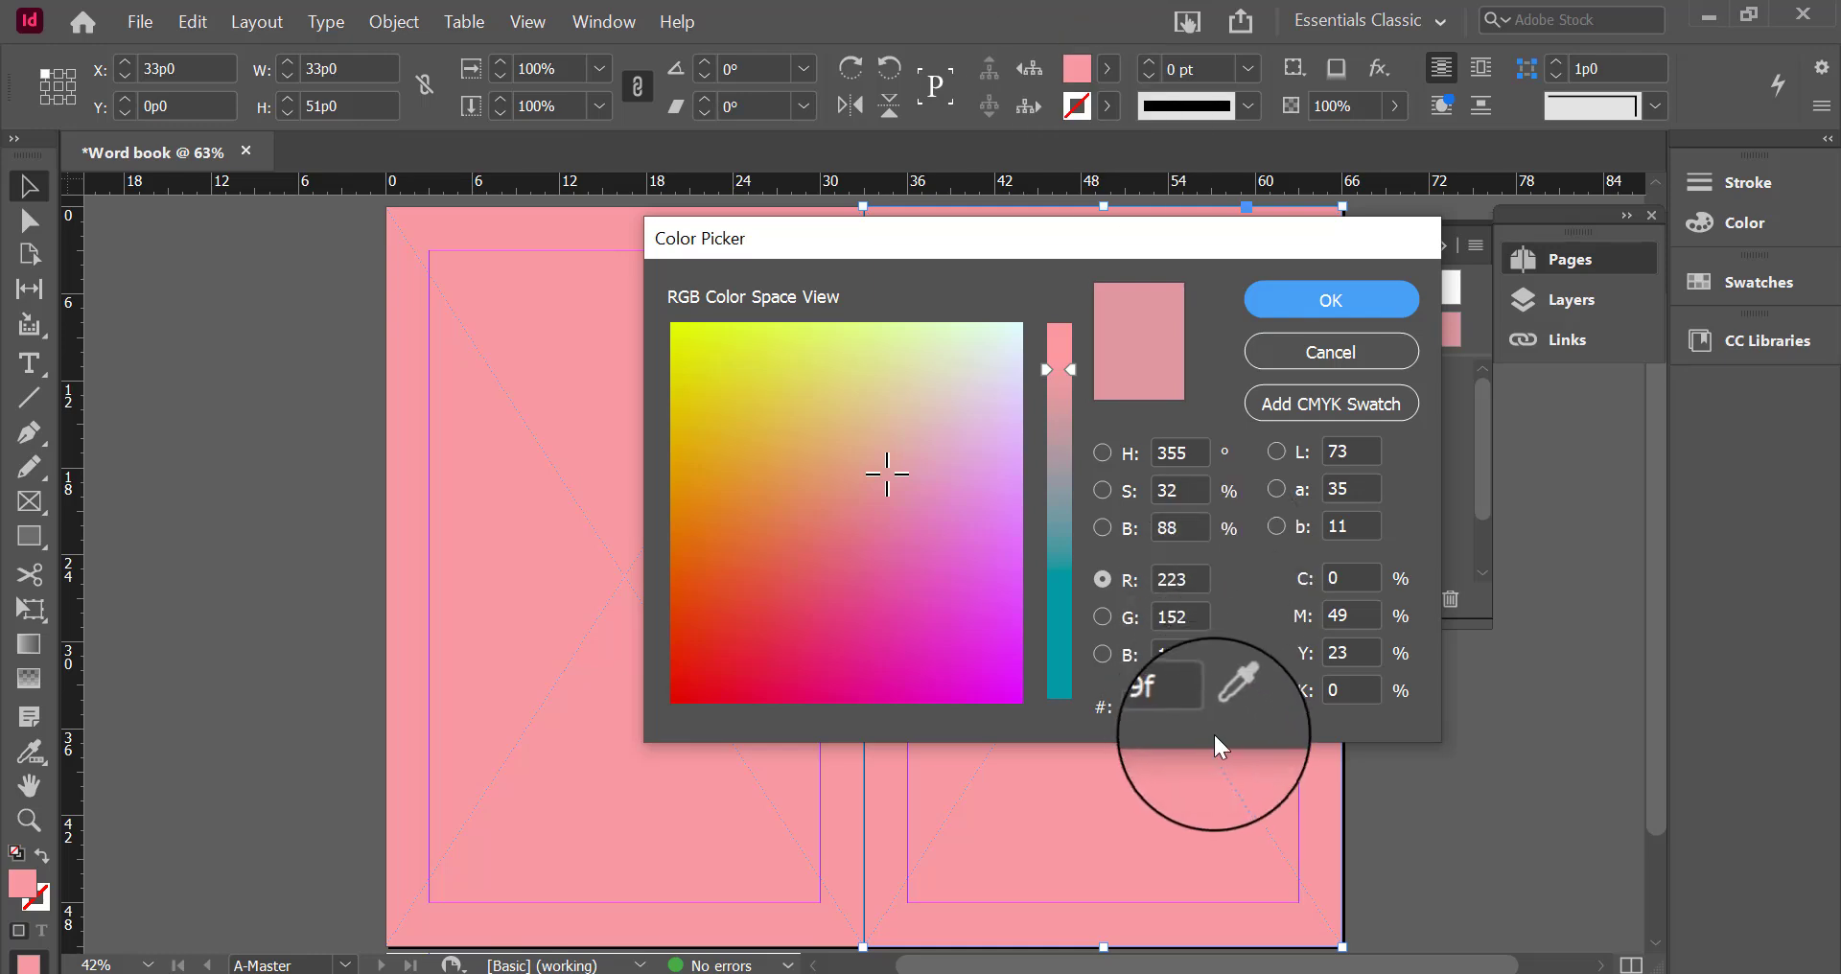
pyautogui.moveTo(1195, 707); pyautogui.dragTo(1090, 702)
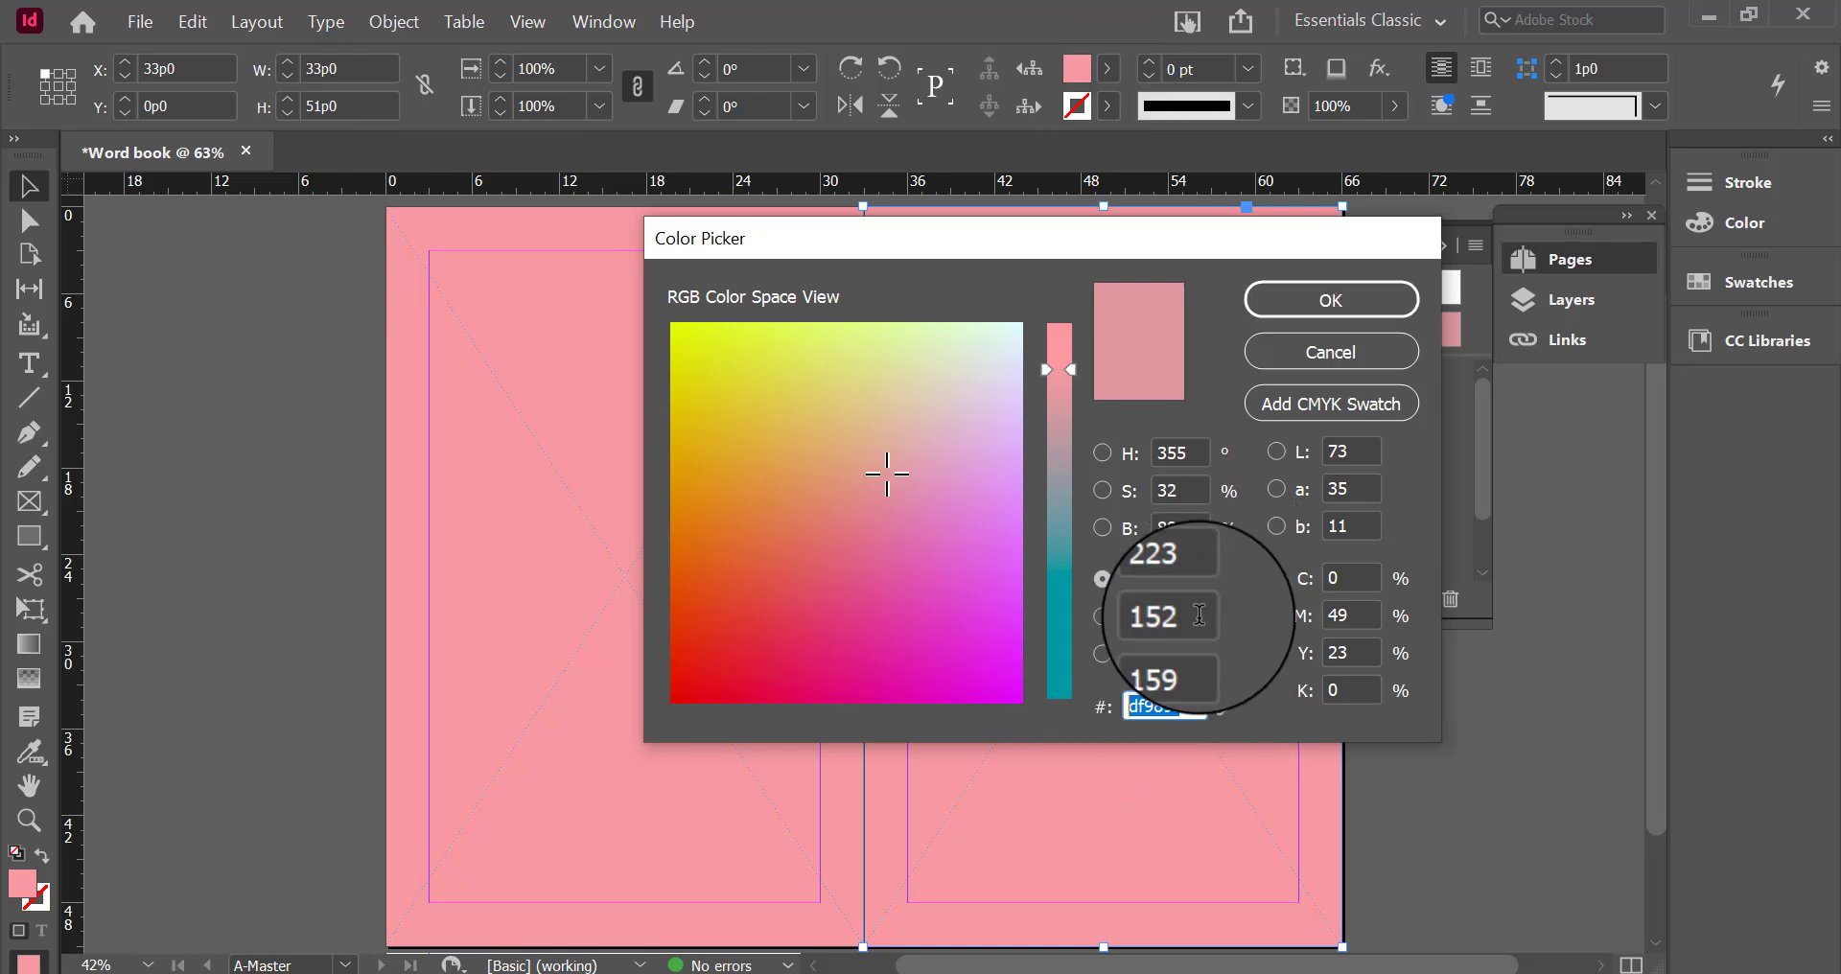
pyautogui.write('ffbfd3')
pyautogui.click(1297, 299)
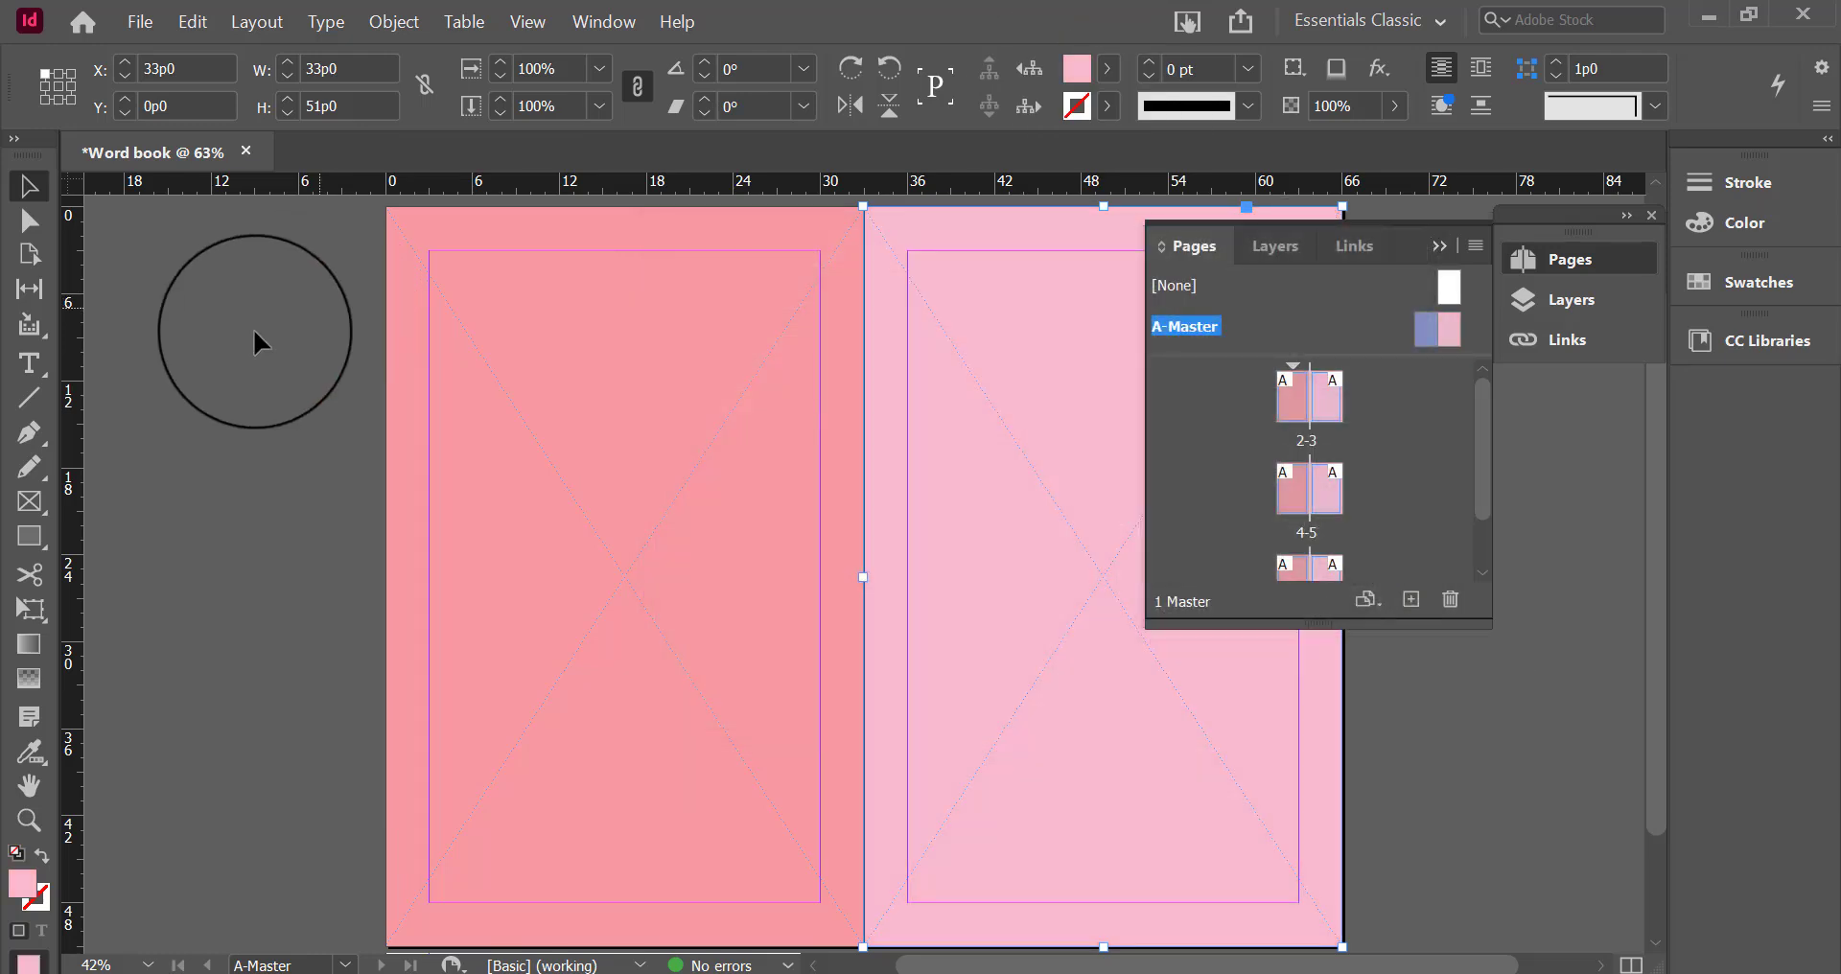
pyautogui.click(28, 192)
pyautogui.click(1598, 768)
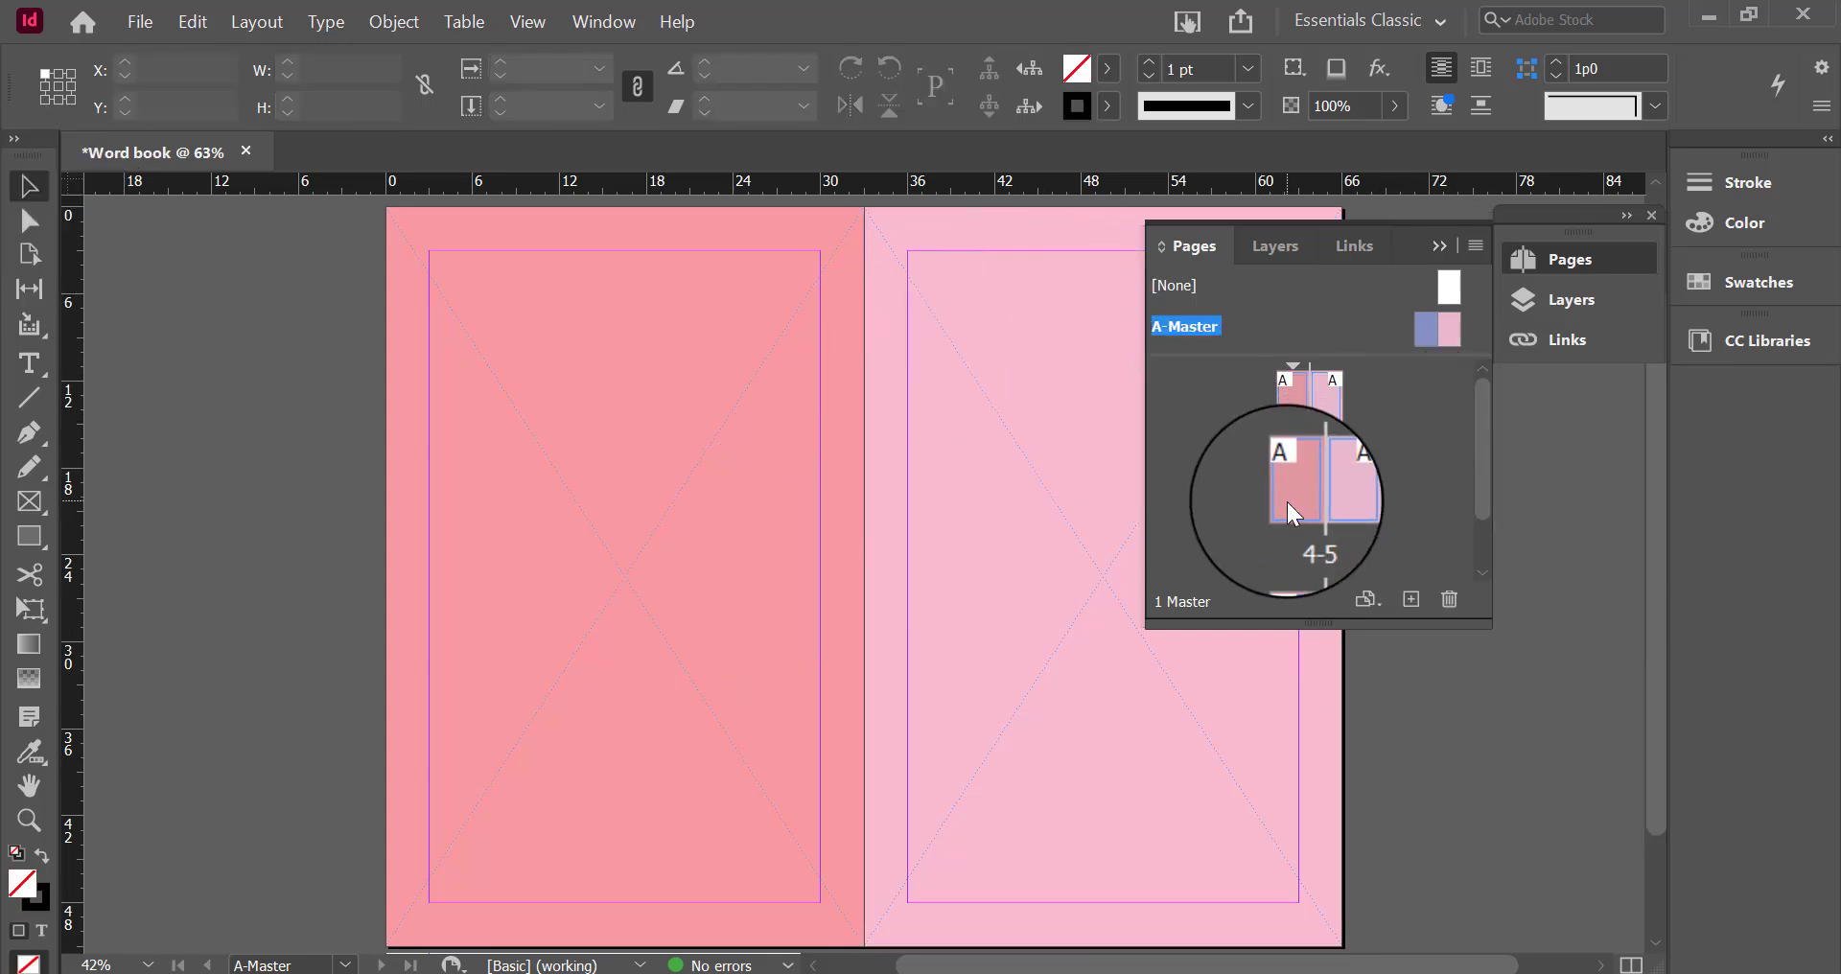
# Open page 3 to check how the master colors apply to the document pages, and return to the left A-Master page
pyautogui.moveTo(1481, 430); pyautogui.dragTo(1469, 523)
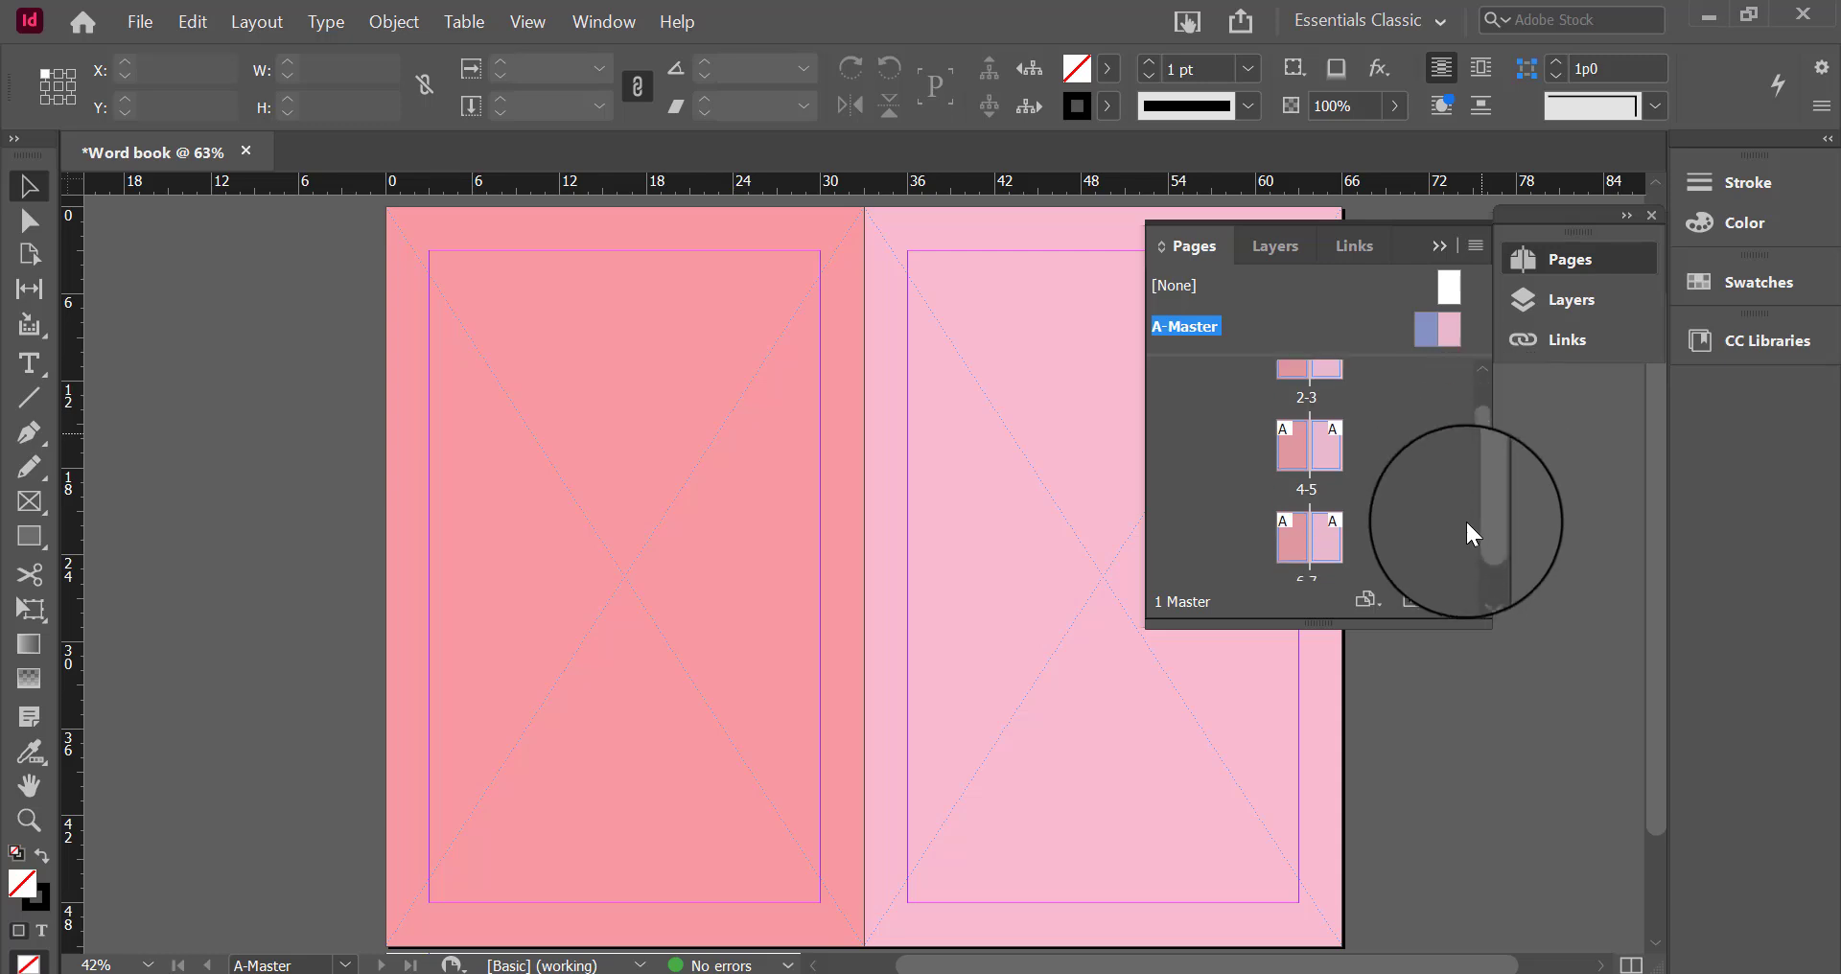
pyautogui.scroll(2, 1343, 537)
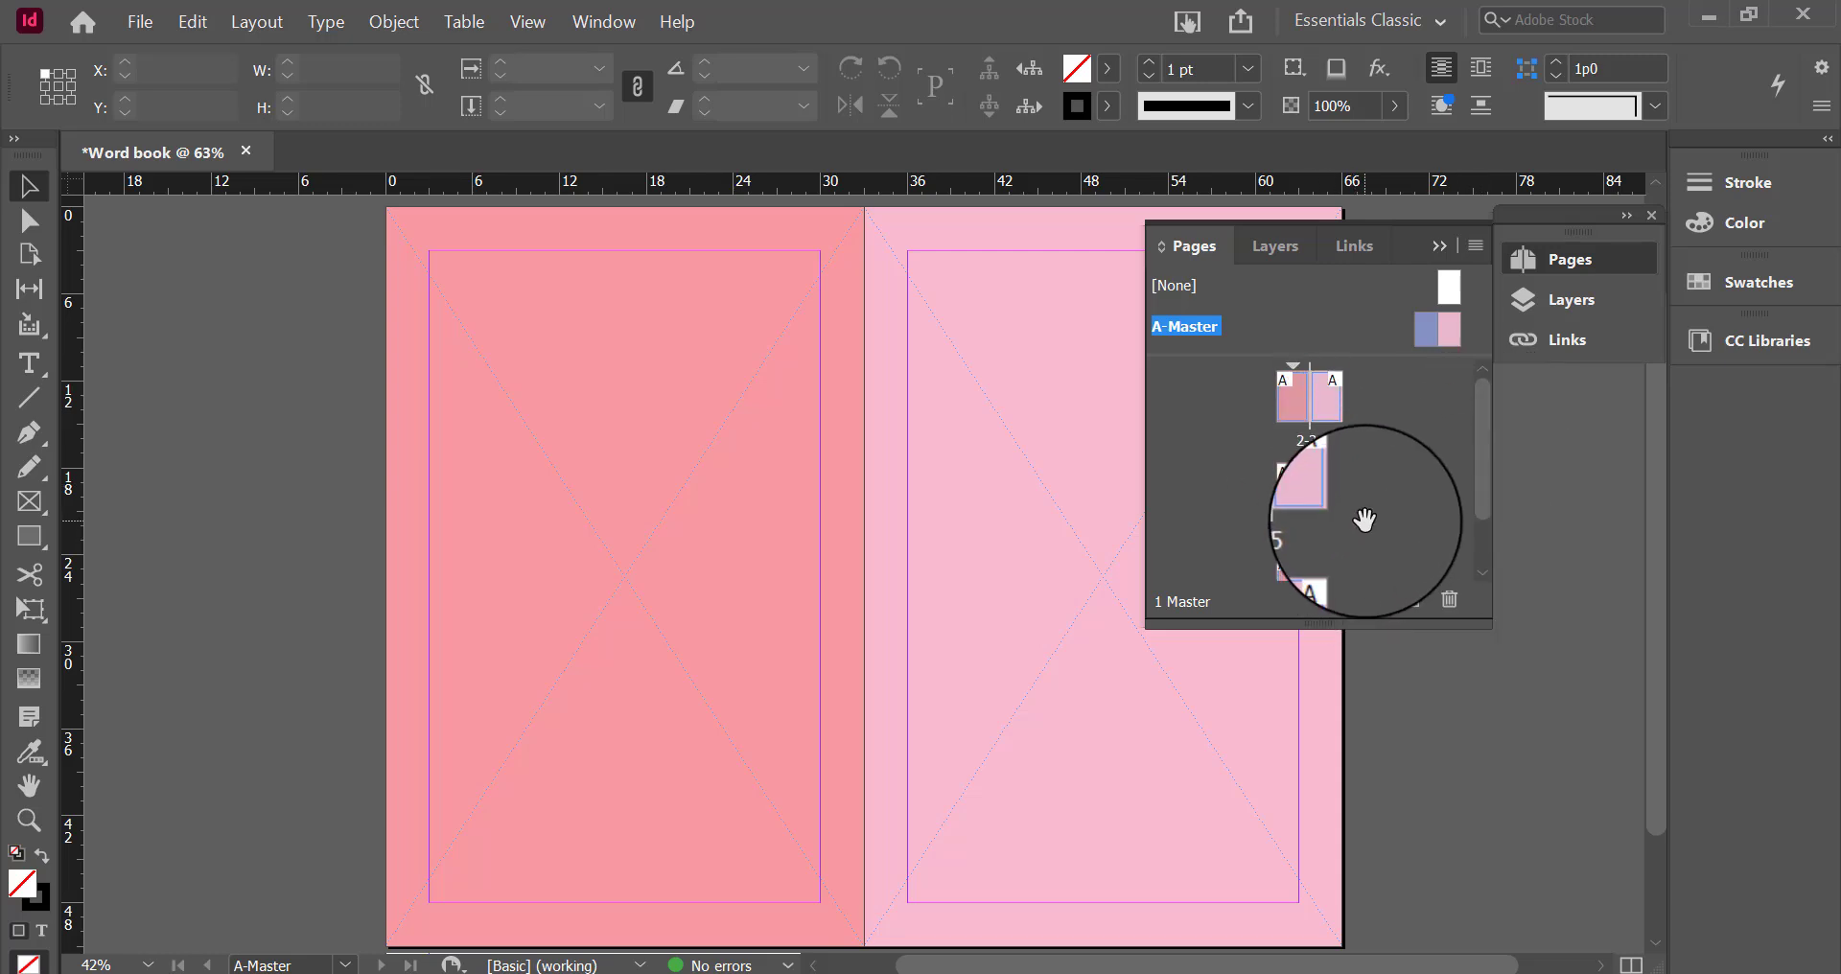
pyautogui.doubleClick(1333, 415)
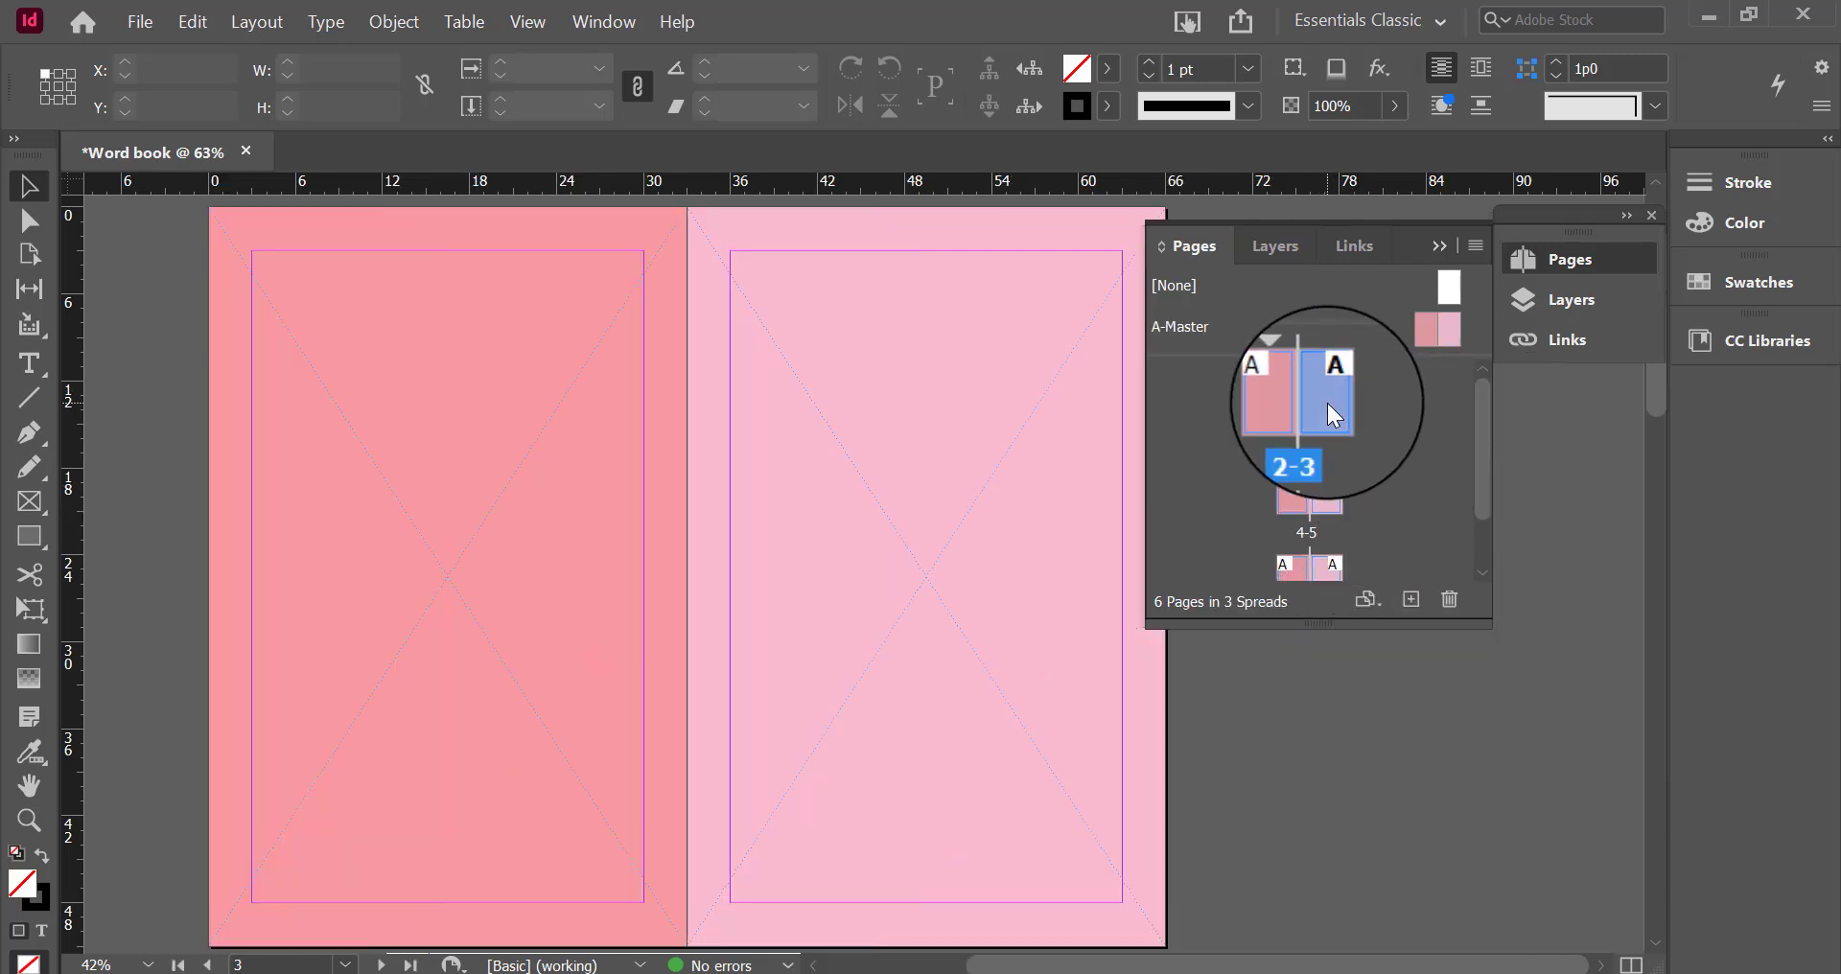
pyautogui.doubleClick(1429, 326)
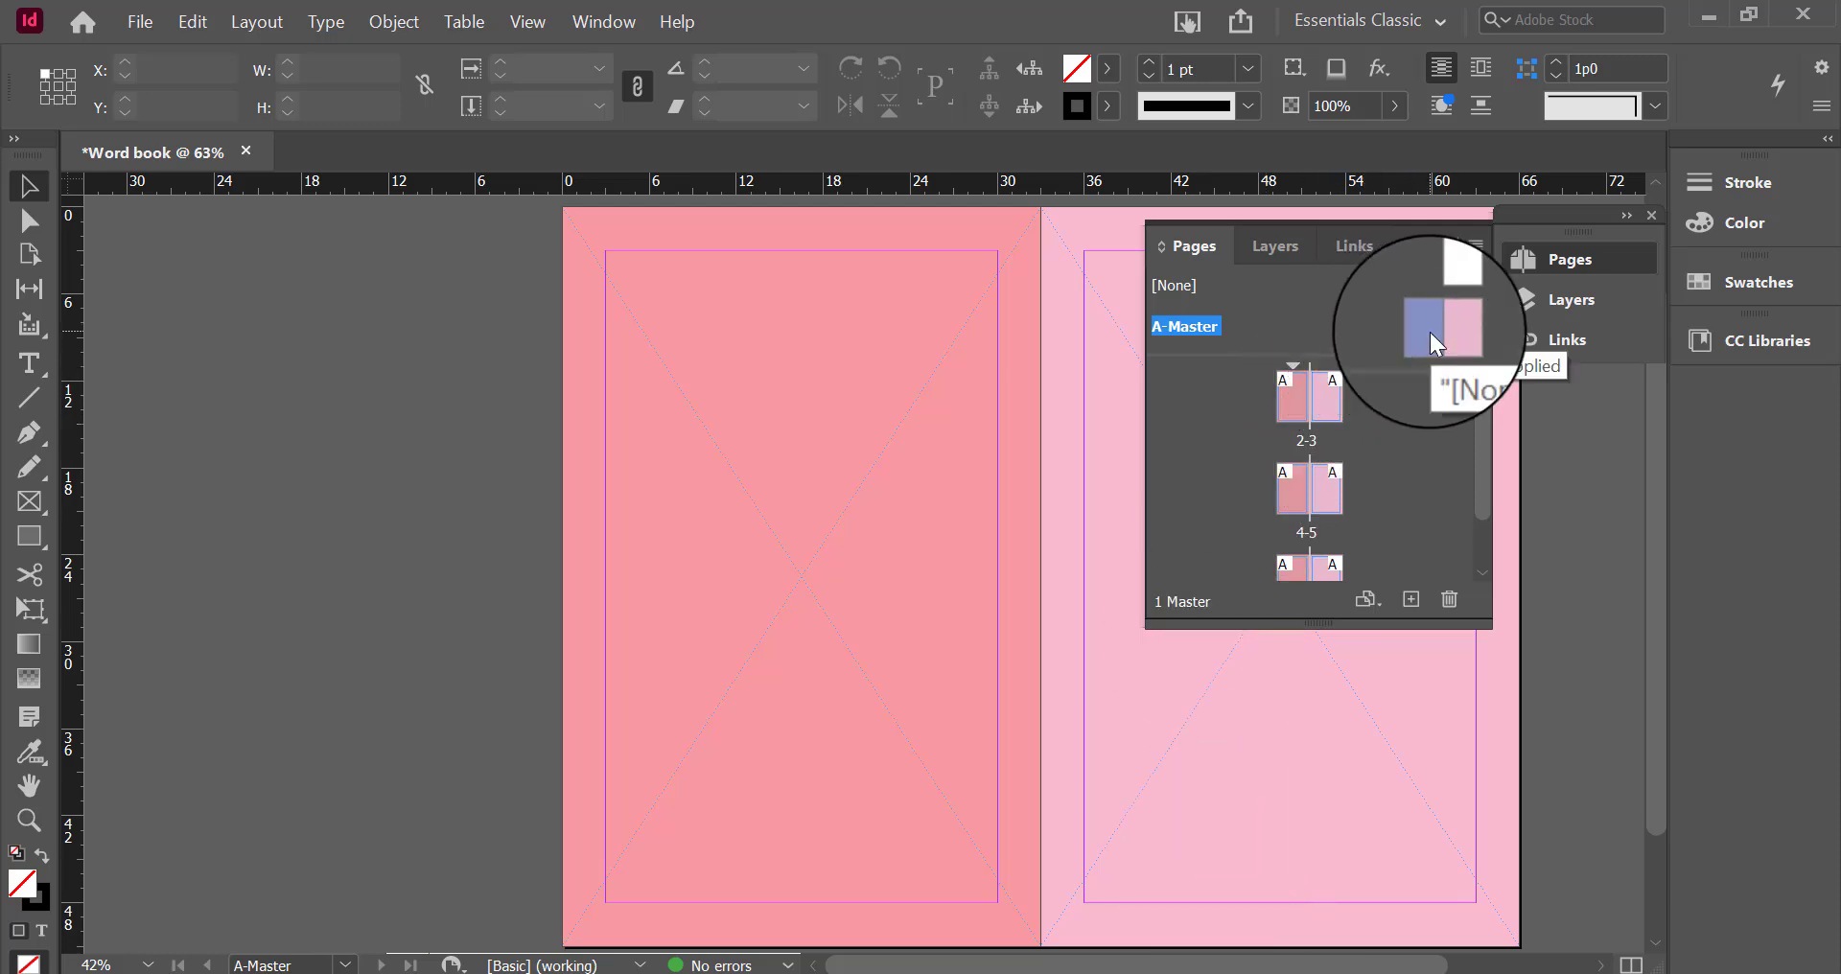
pyautogui.doubleClick(1431, 332)
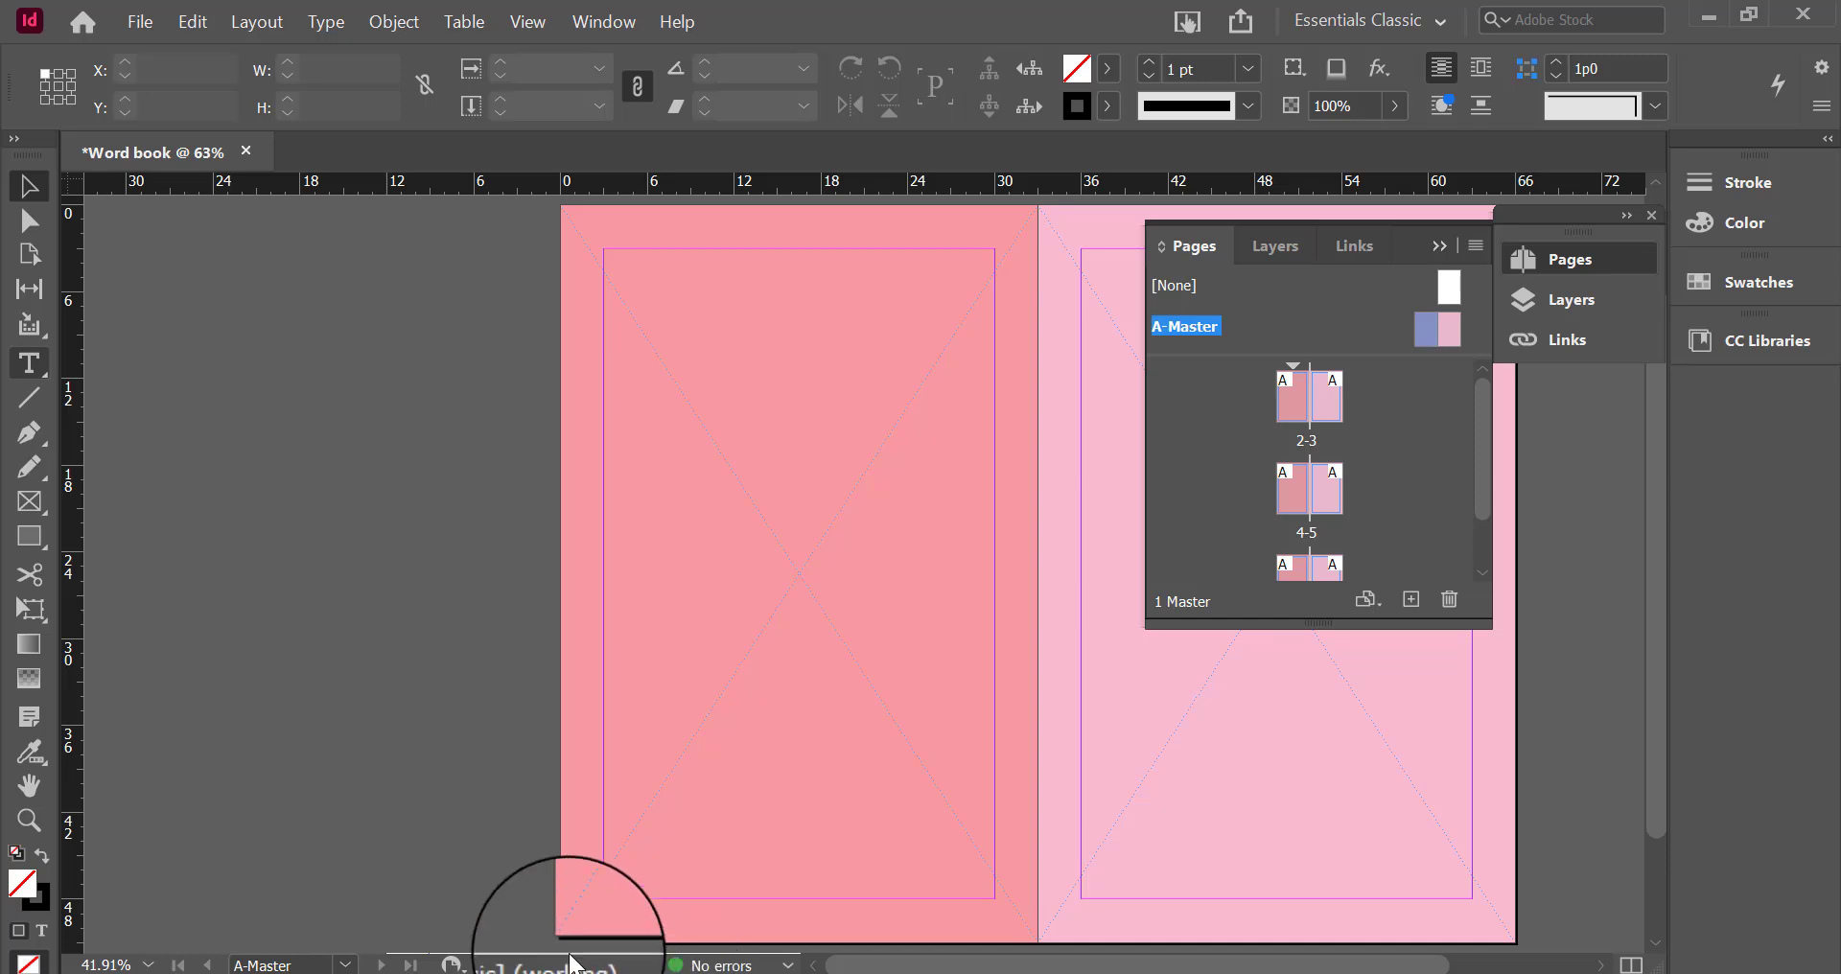
# Draw a text frame of about 3p0 by 2p0 just below the lower-left margin corner of the left master page
pyautogui.press('t')
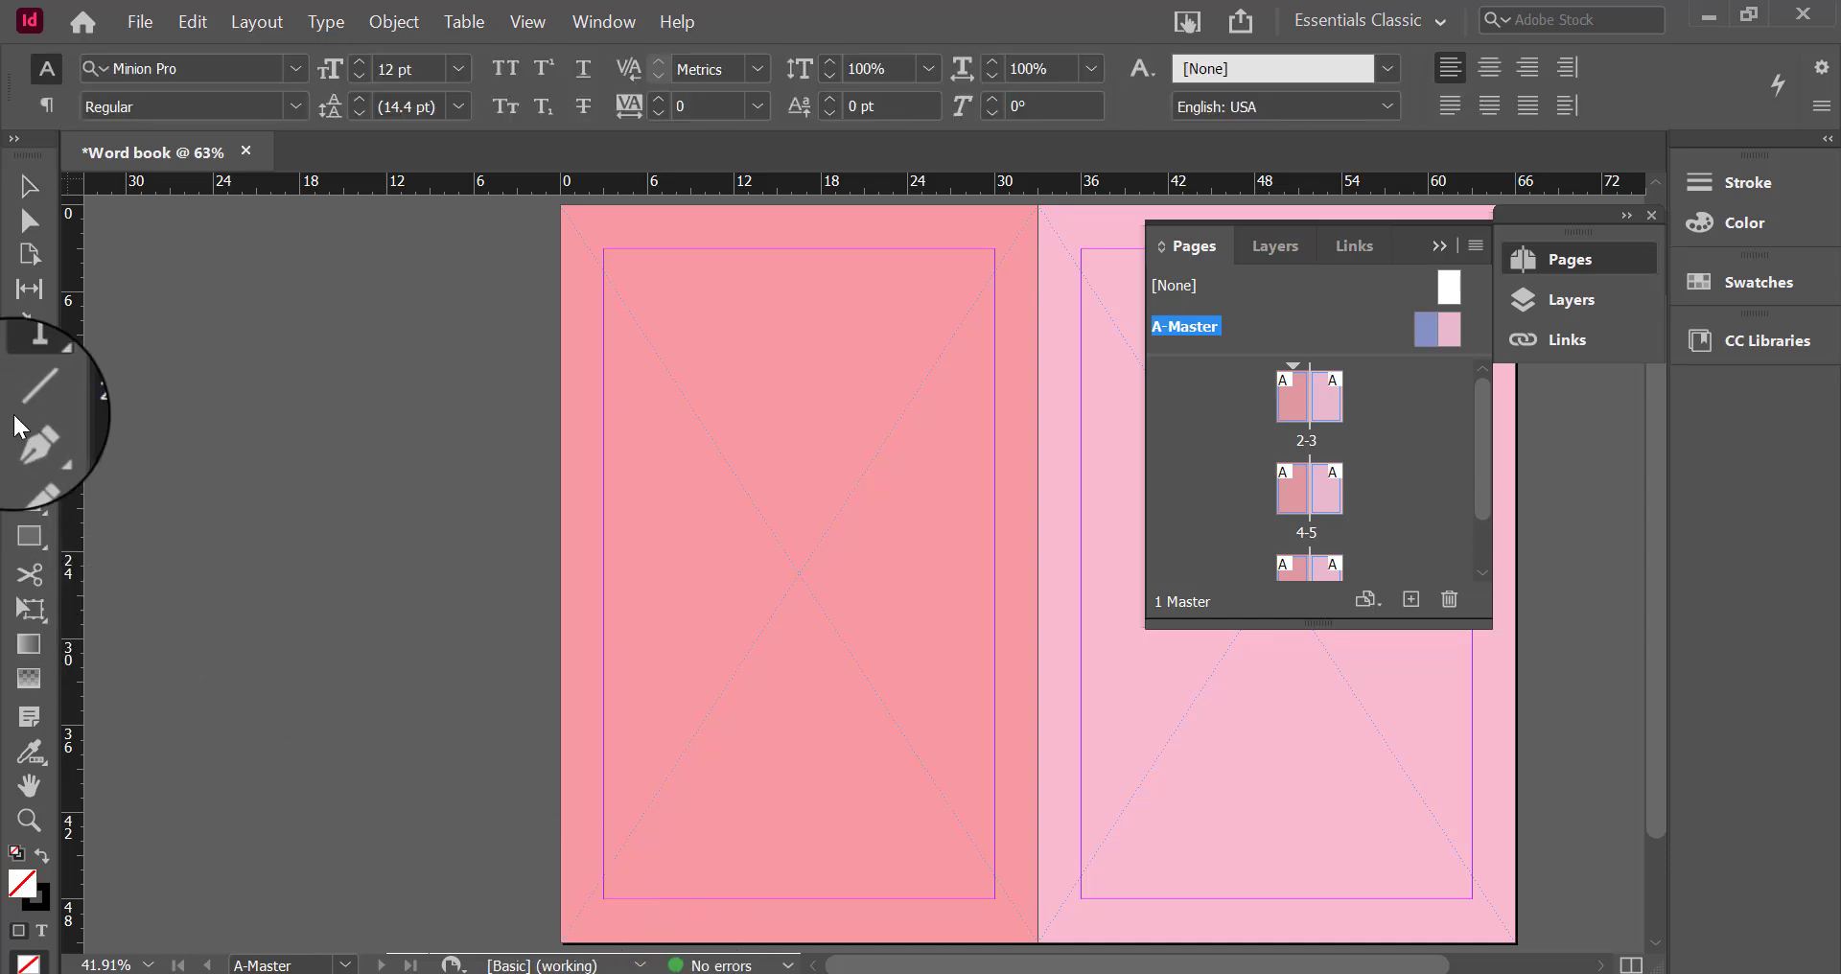
pyautogui.click(28, 820)
pyautogui.click(595, 899)
pyautogui.click(608, 888)
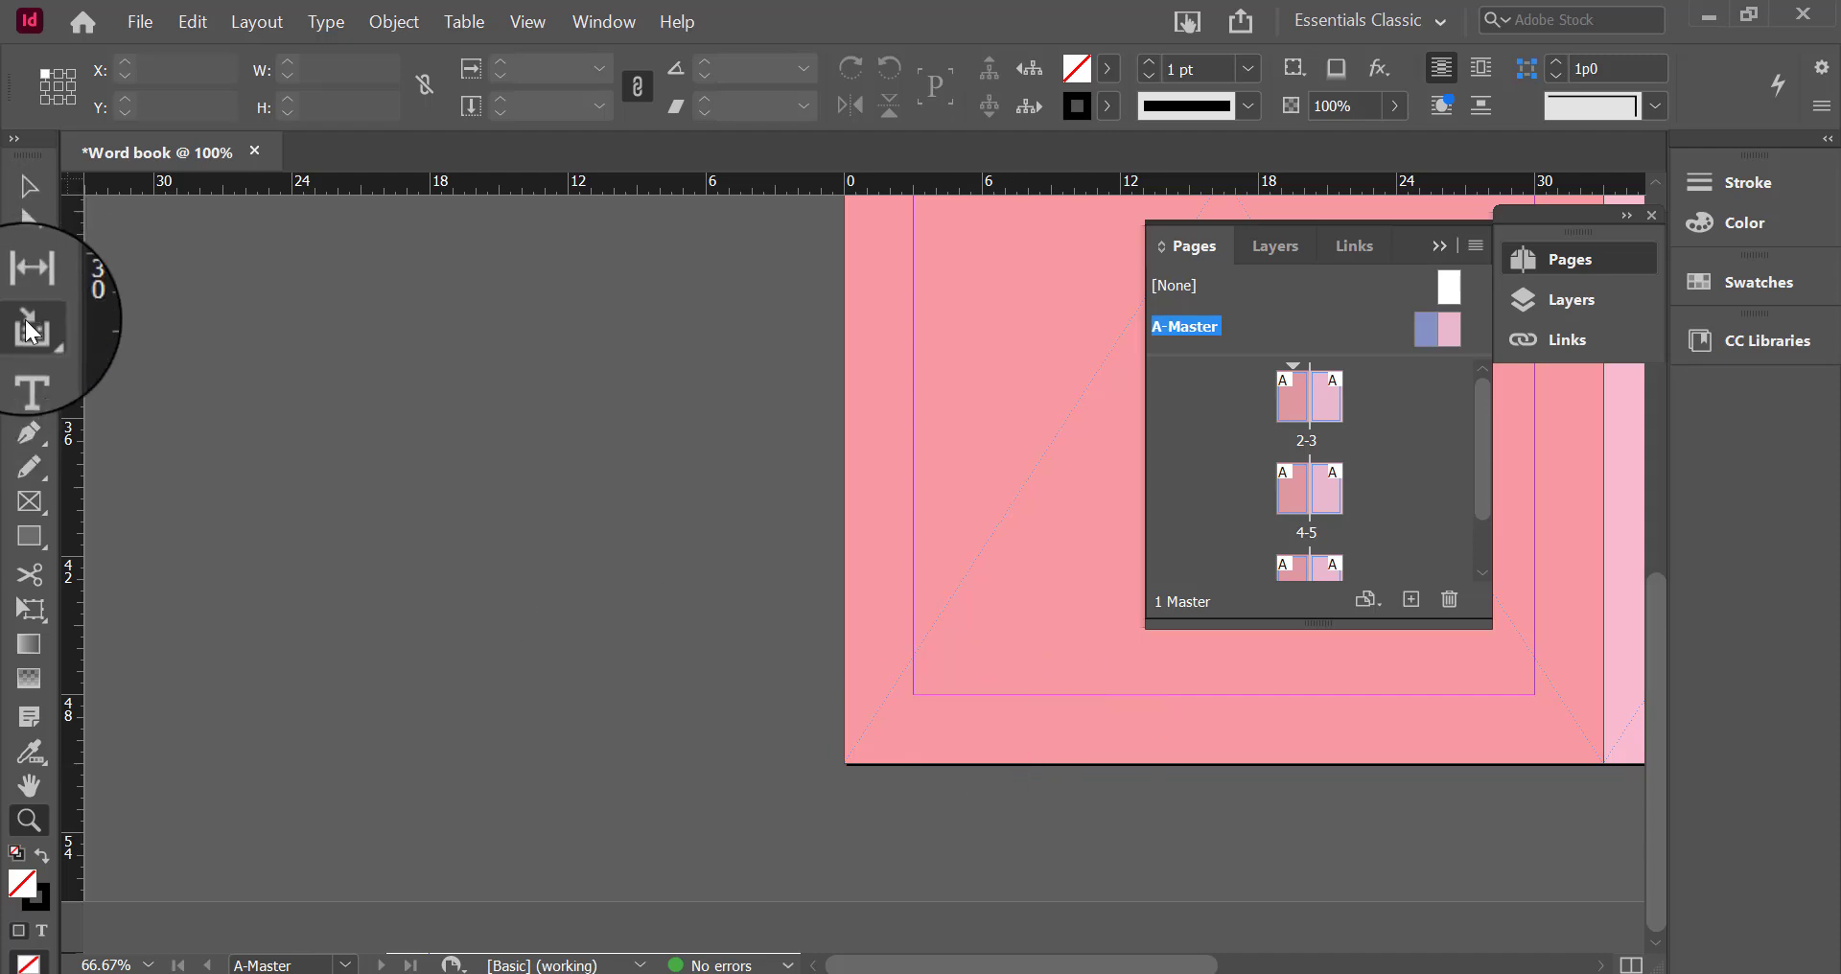
pyautogui.click(29, 363)
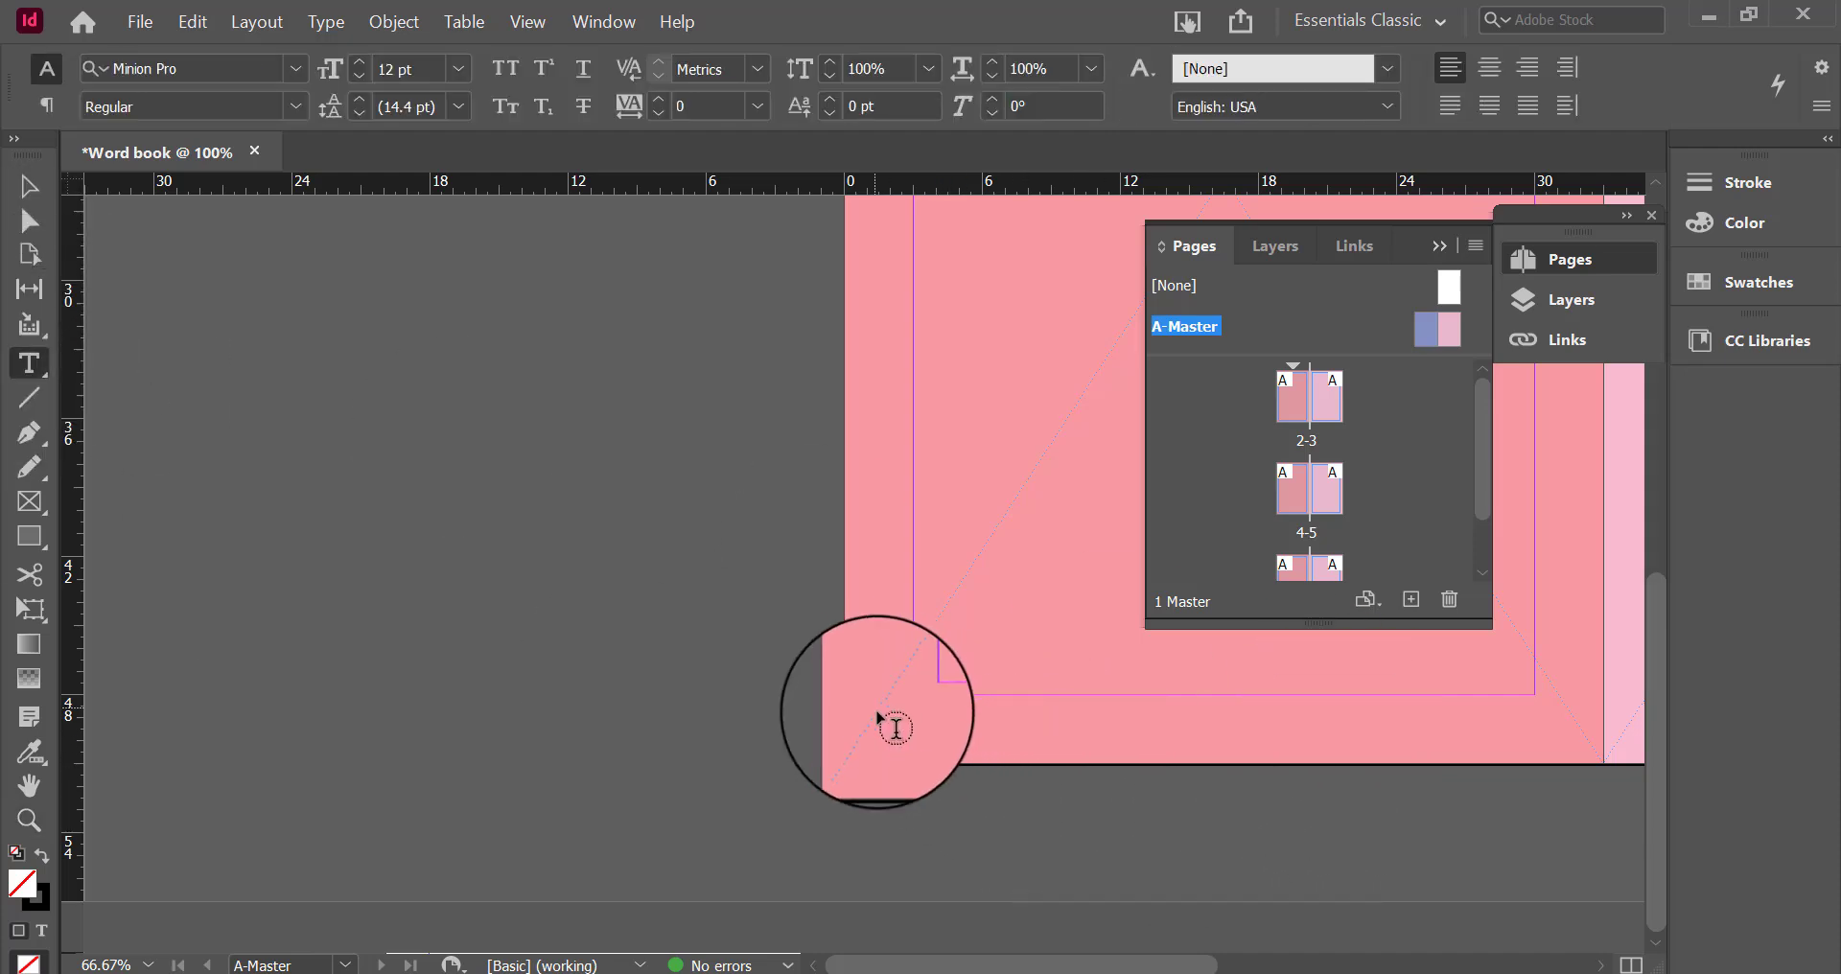
pyautogui.moveTo(913, 684); pyautogui.dragTo(972, 765)
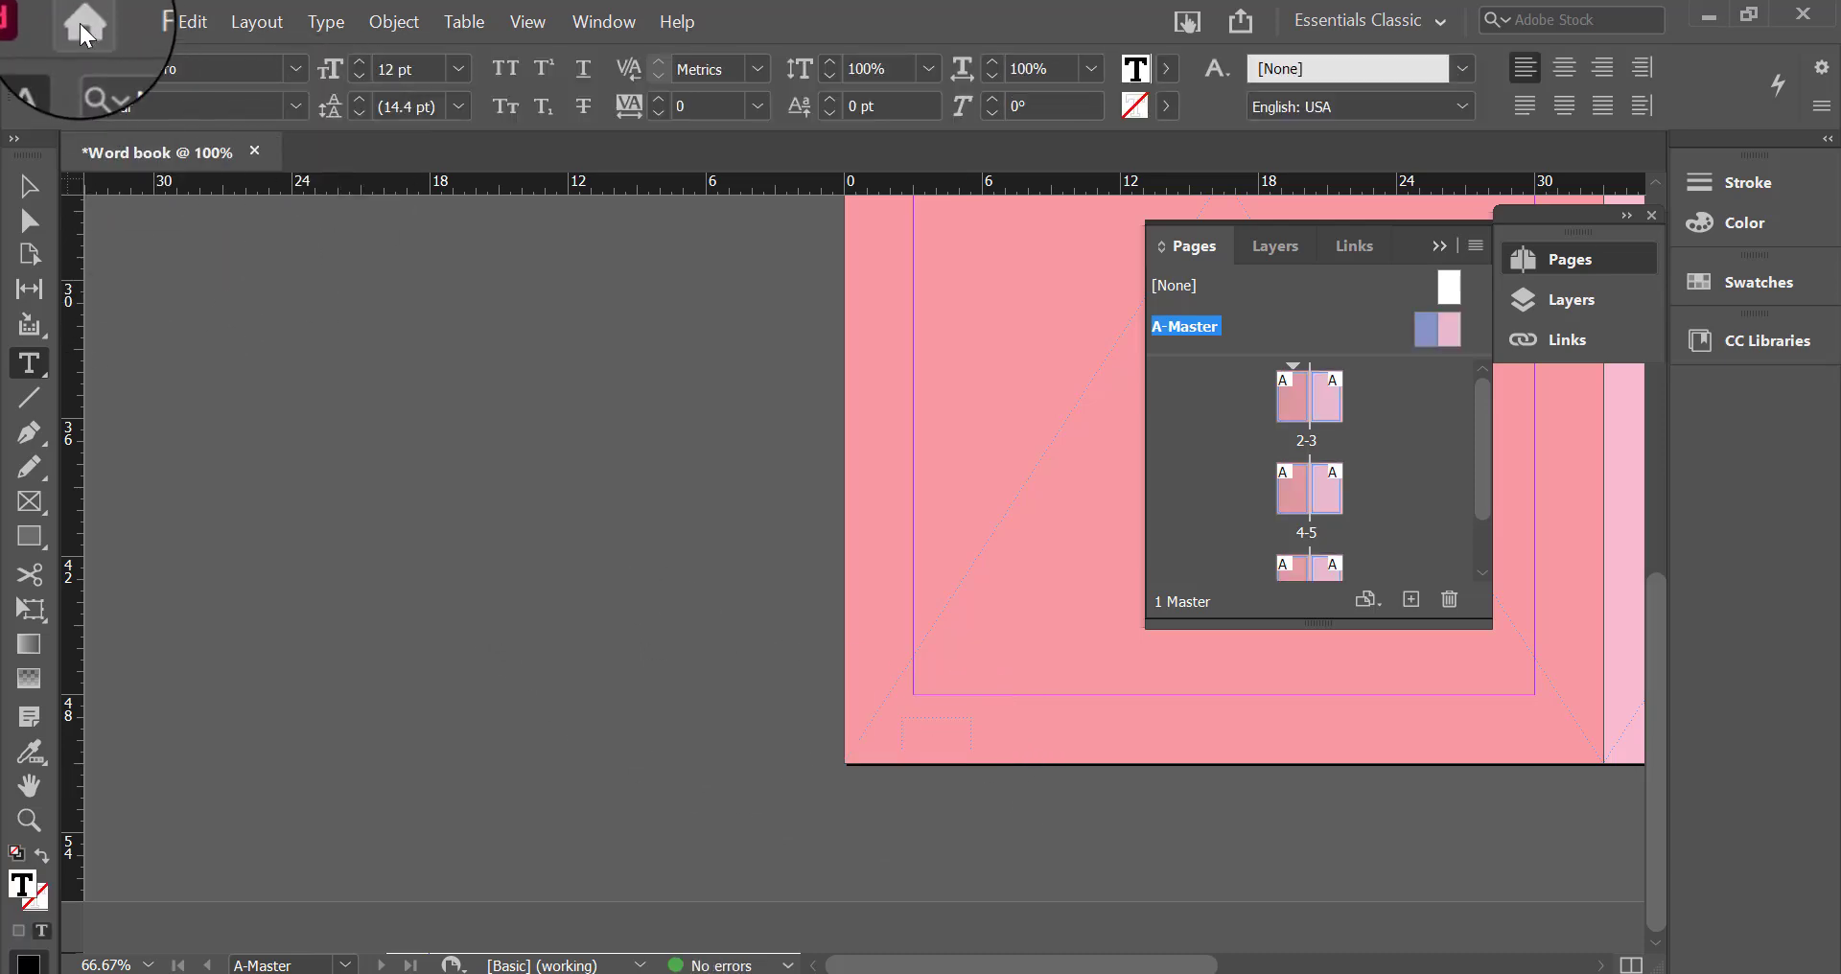
# Insert a Current Page Number marker in the text frame and move the frame to X 3p0, Y 48p6, aligned with the left margin
pyautogui.click(353, 20)
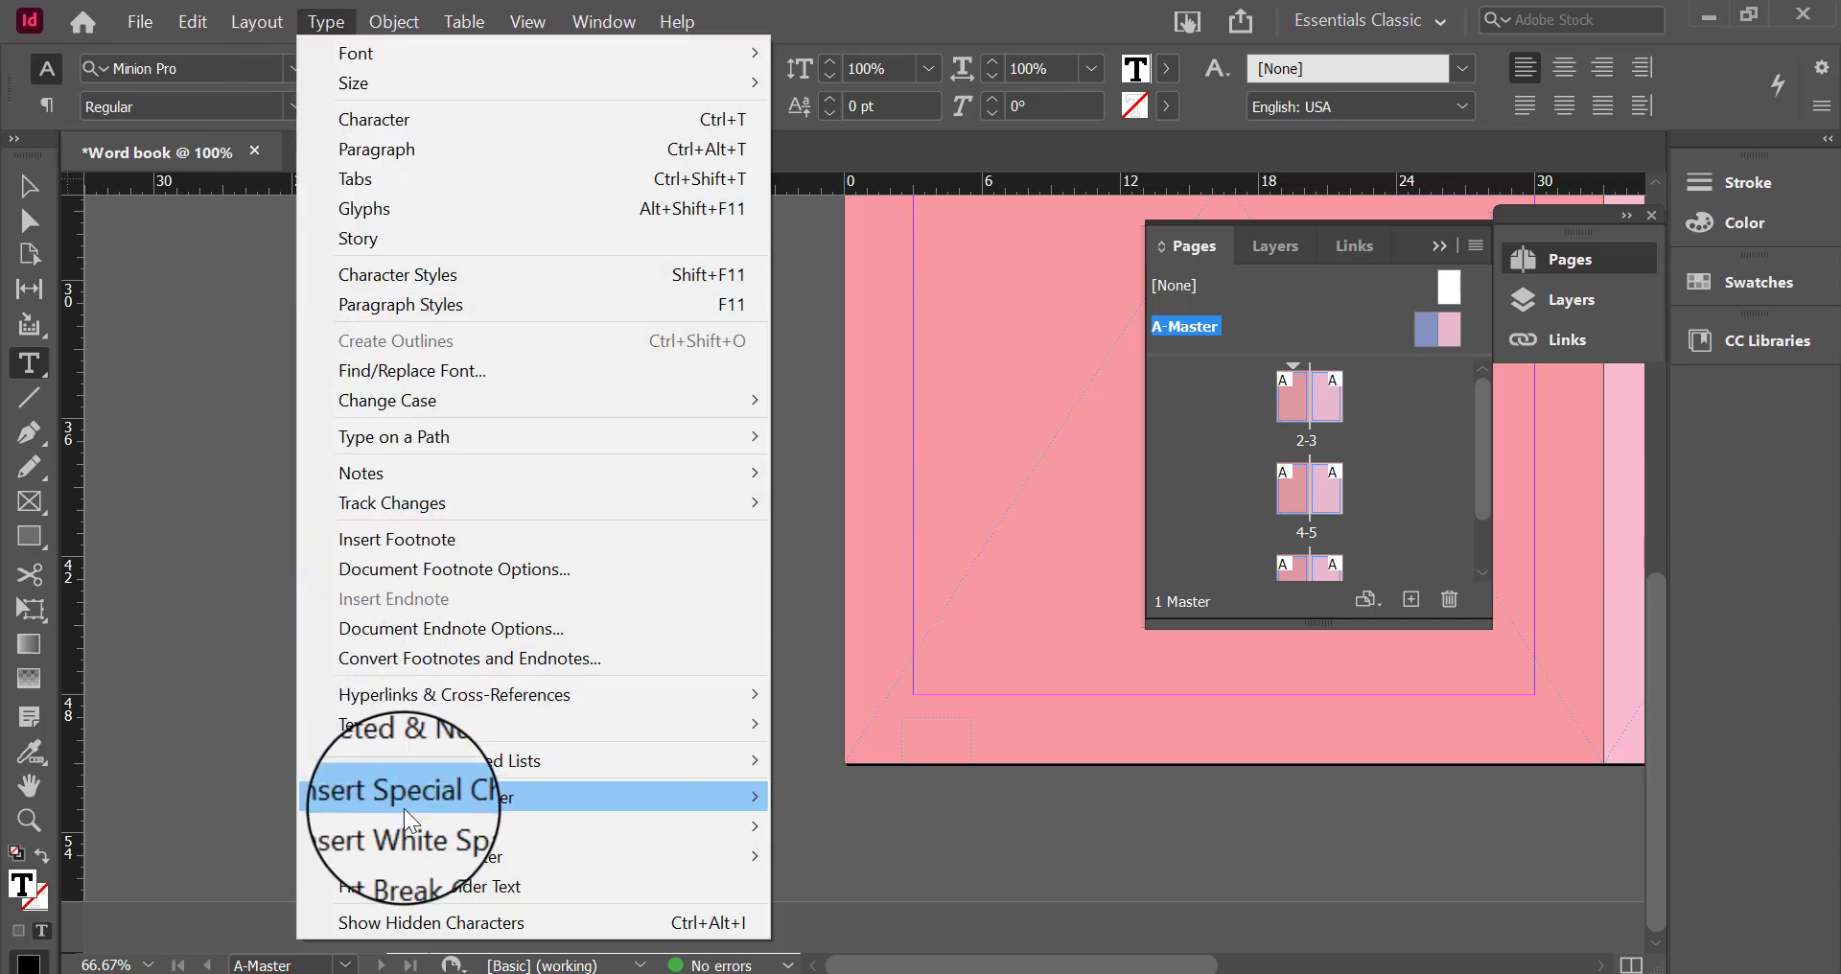
pyautogui.moveTo(405, 809)
pyautogui.moveTo(900, 813)
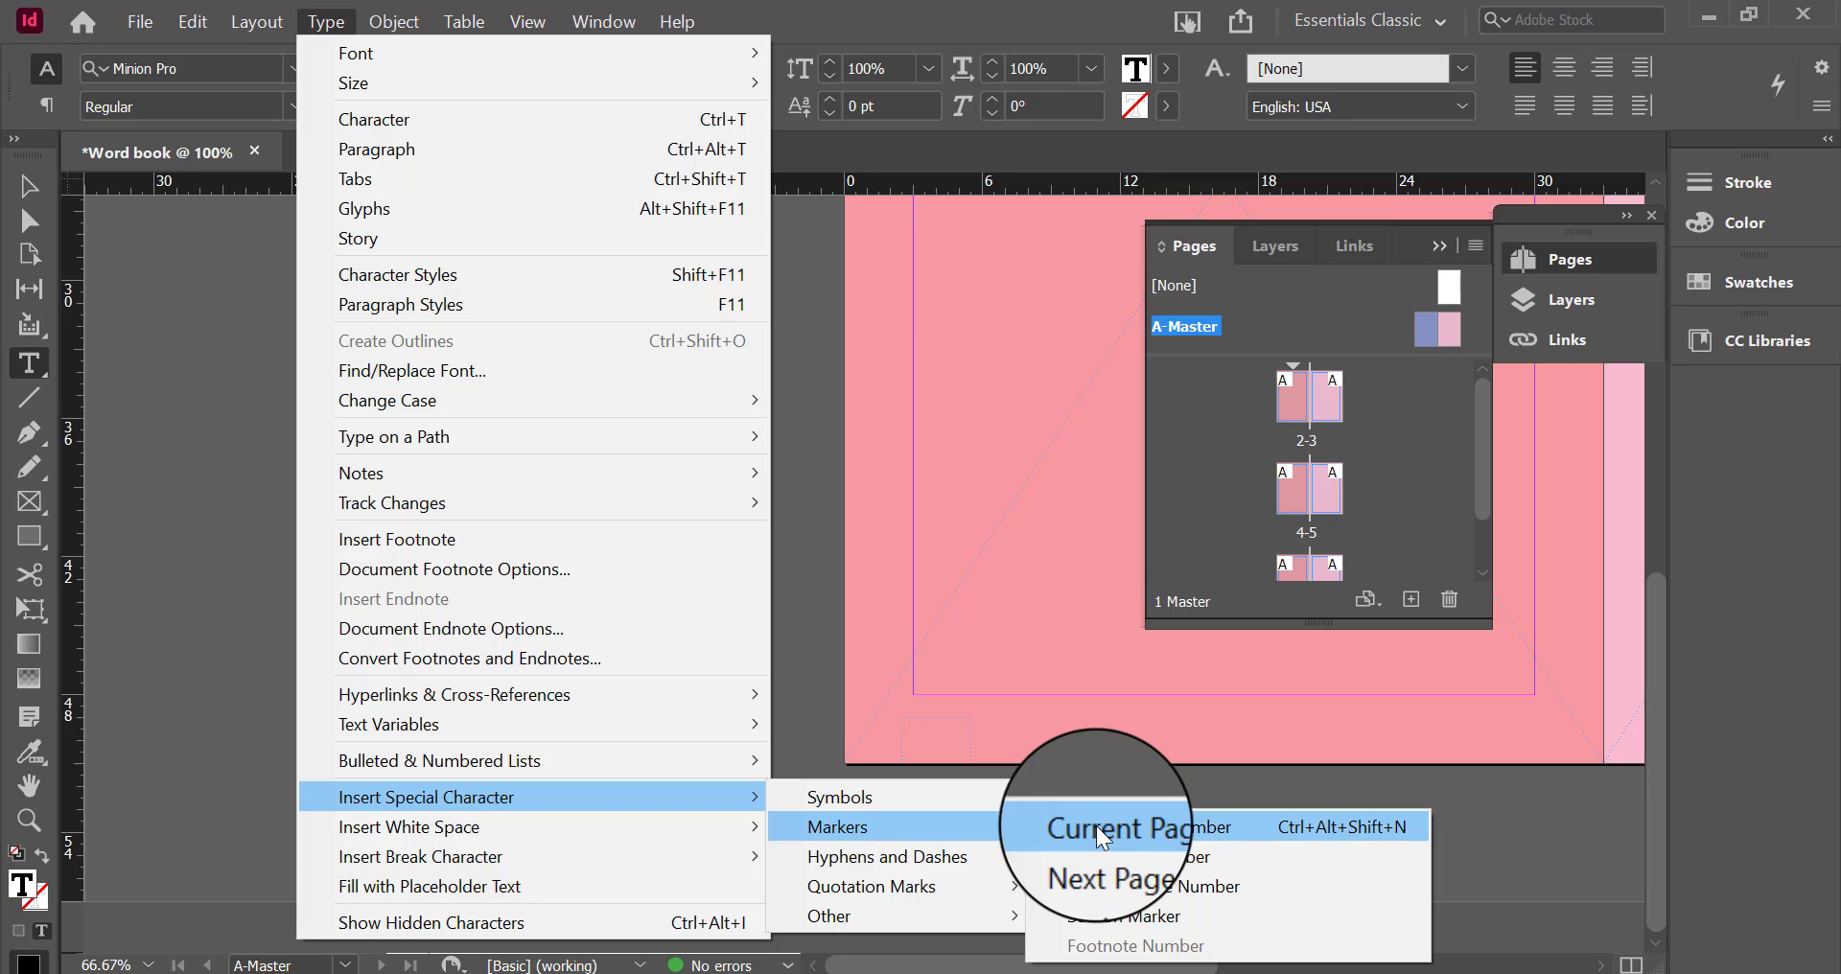
pyautogui.click(1096, 826)
pyautogui.press('Escape')
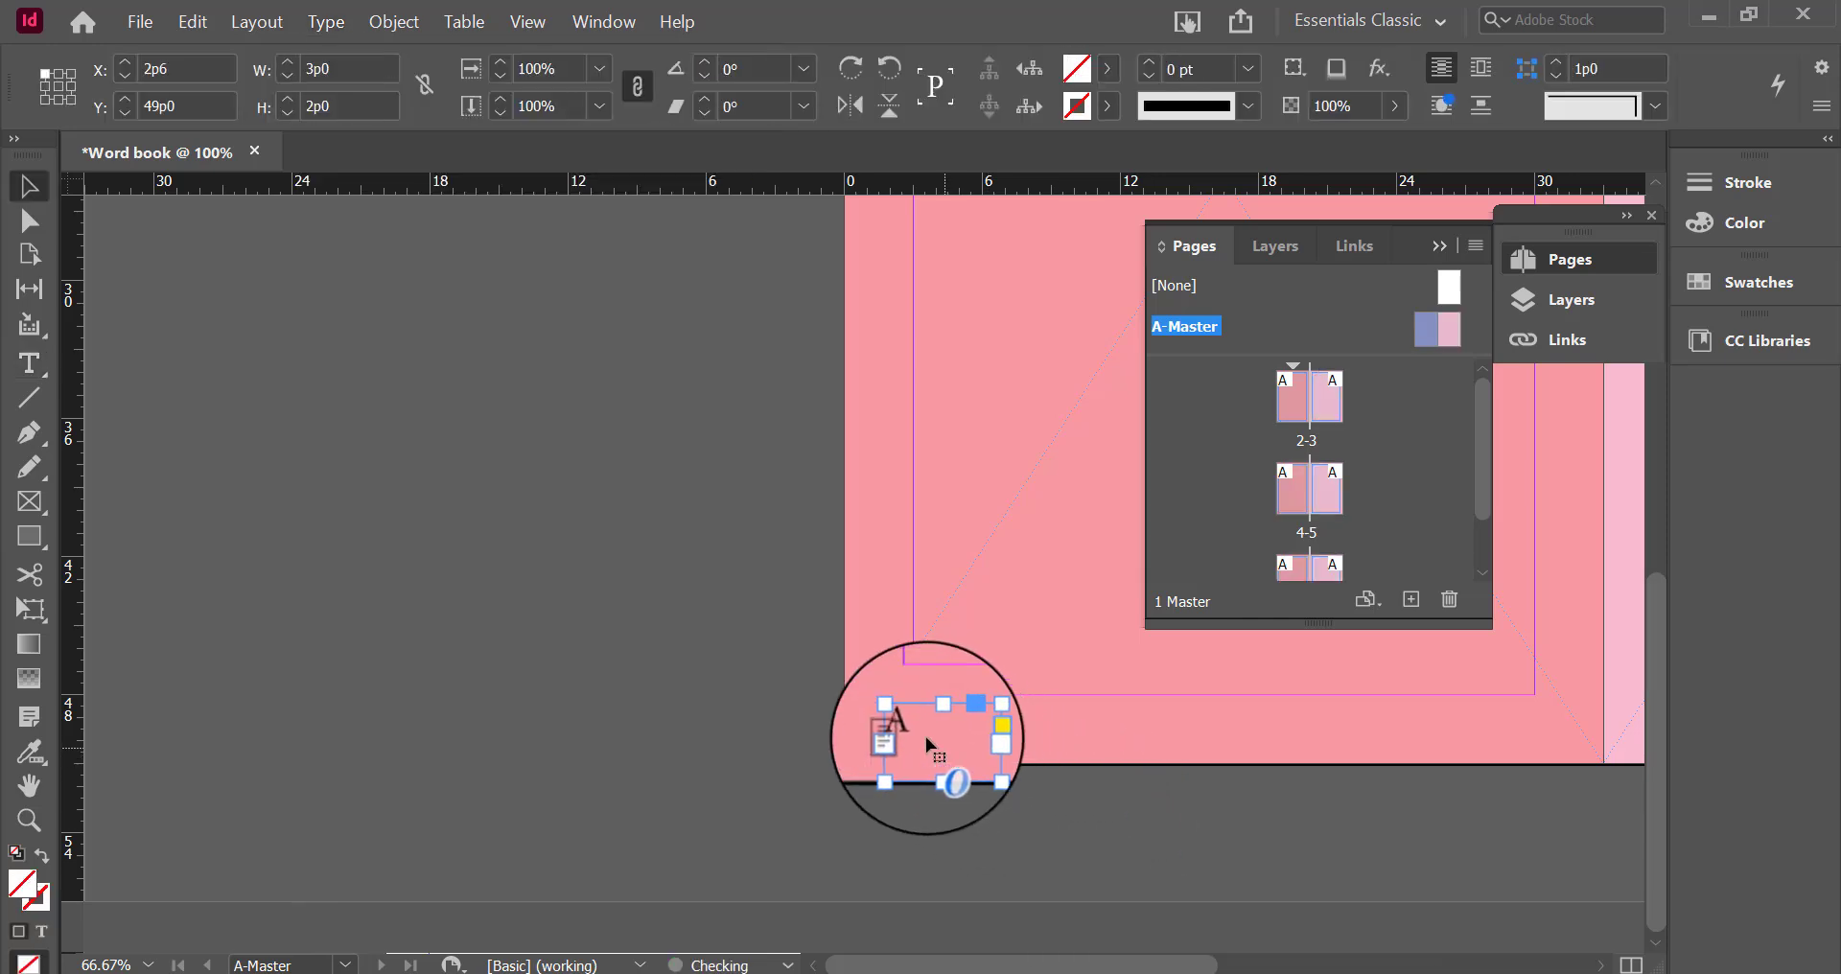
pyautogui.moveTo(928, 743); pyautogui.dragTo(944, 738)
pyautogui.click(1015, 804)
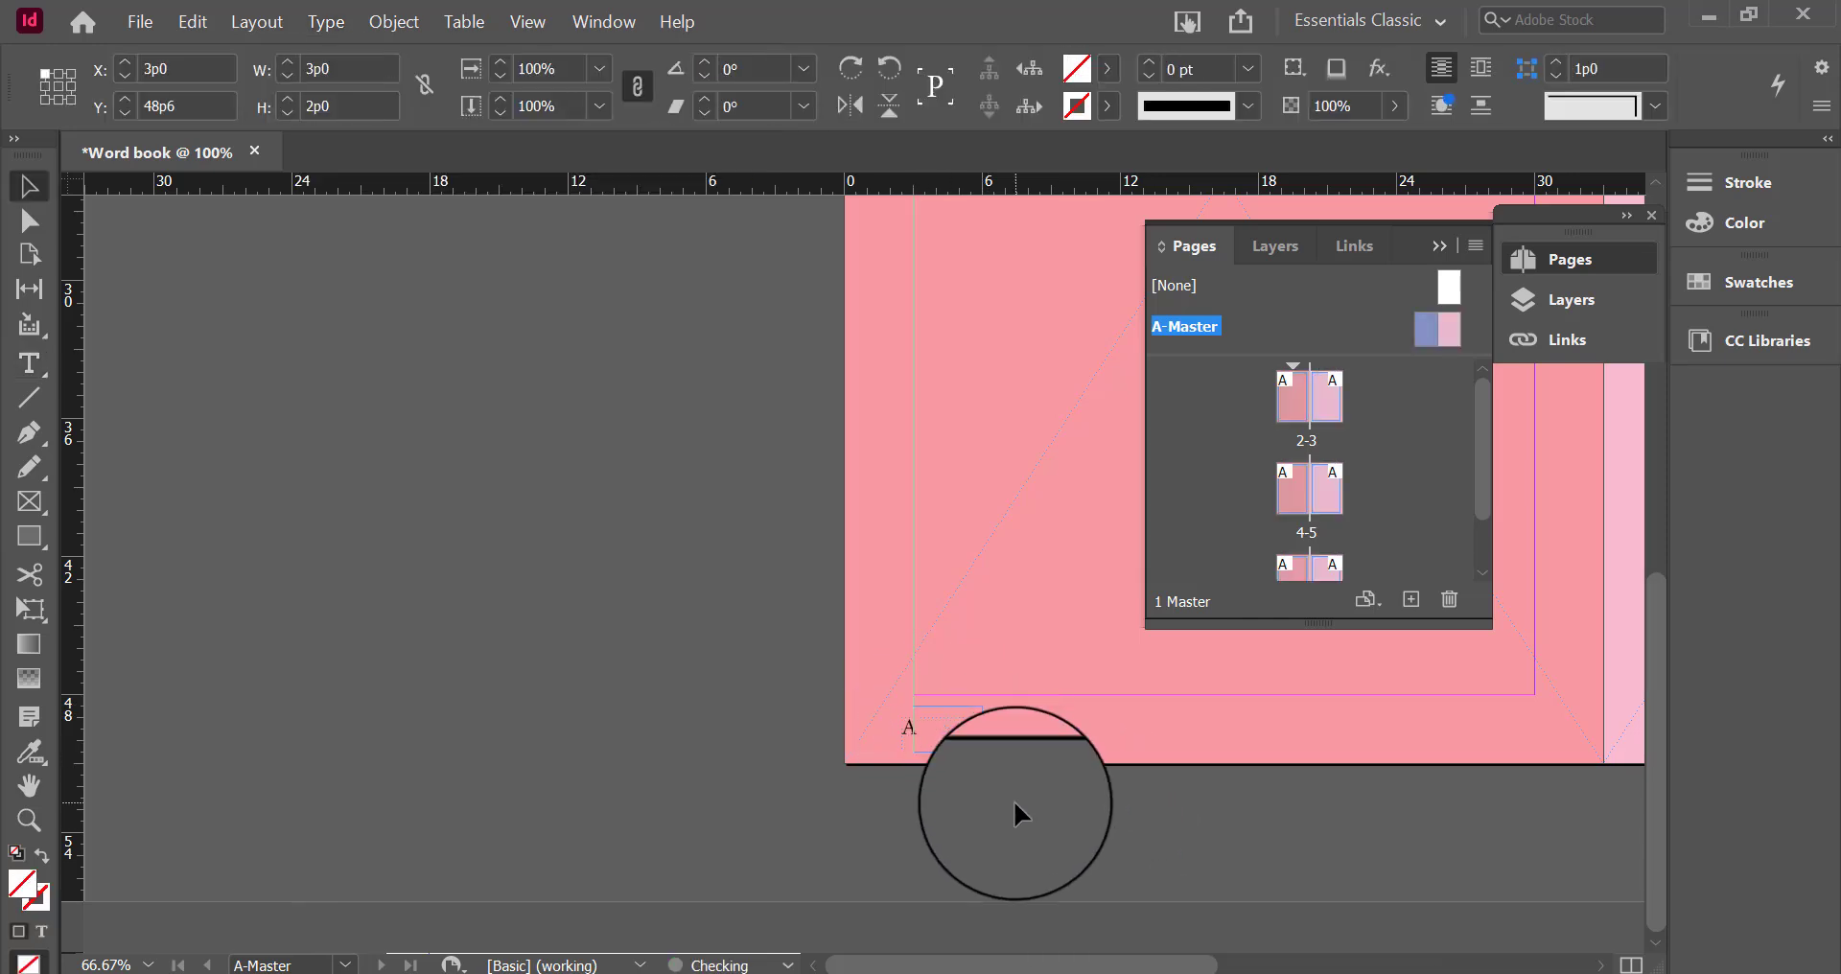
# Select the page number marker on the master, and open pages 2 and 4 to check their numbering
pyautogui.click(935, 732)
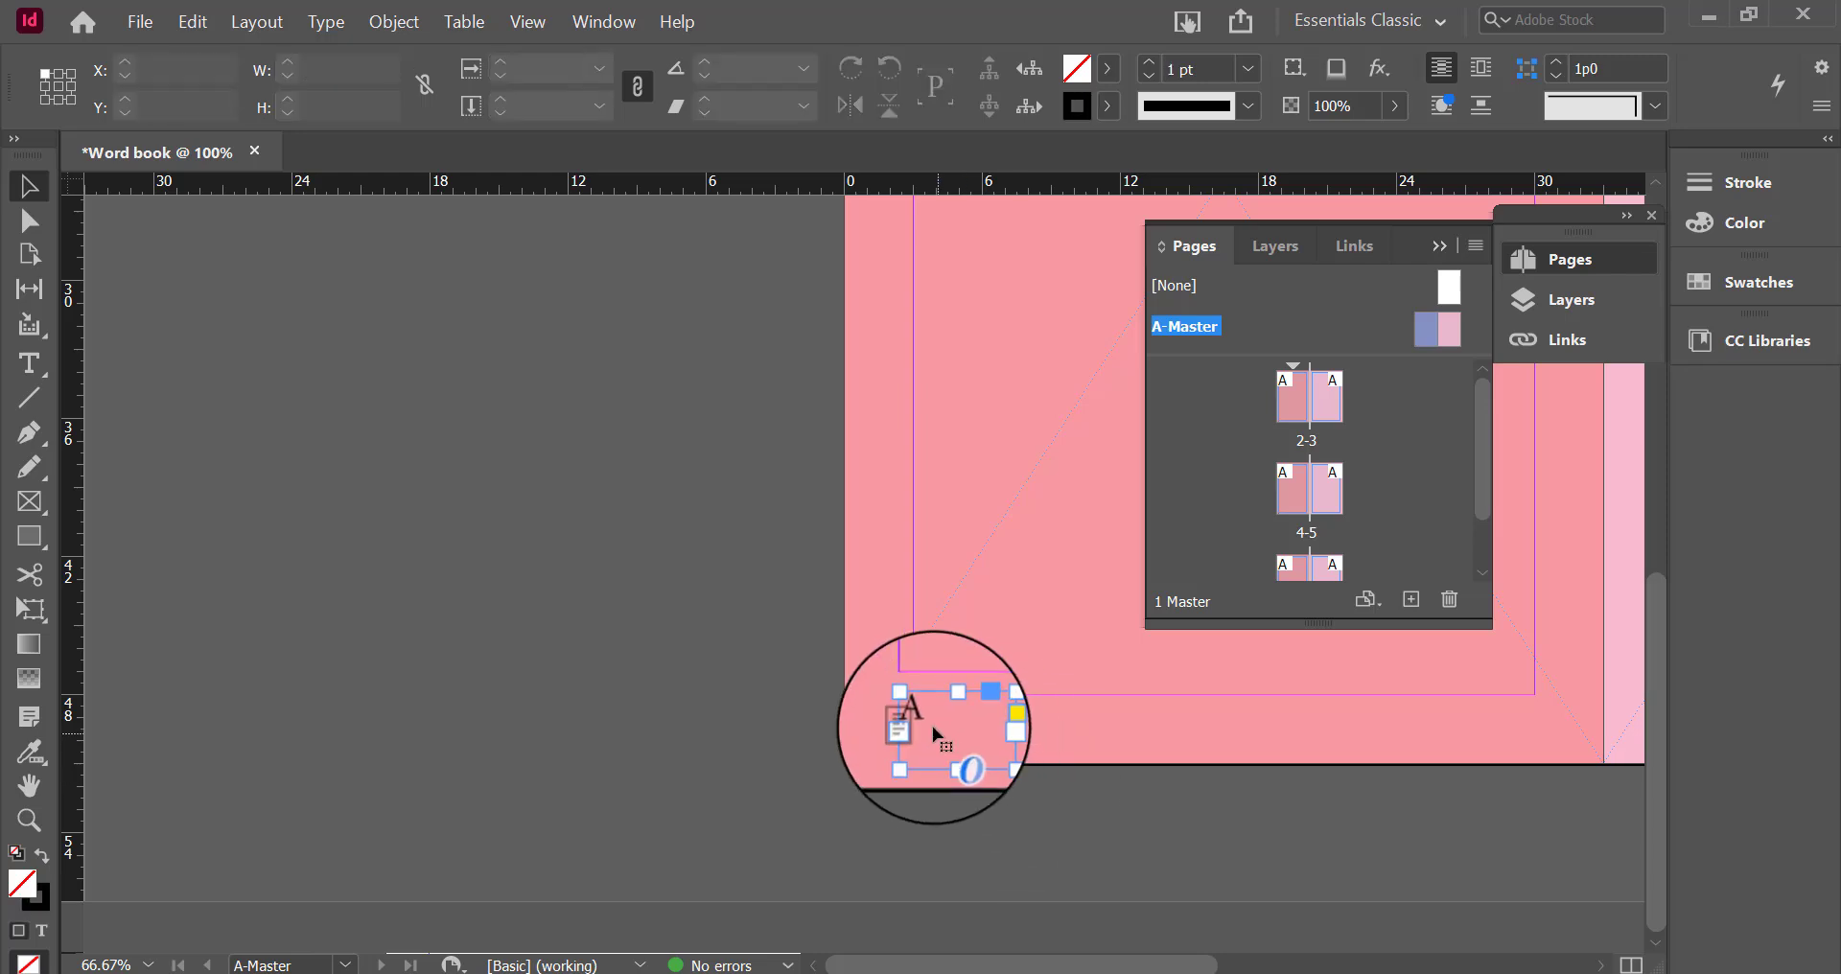
pyautogui.doubleClick(935, 732)
pyautogui.moveTo(932, 719); pyautogui.dragTo(876, 706)
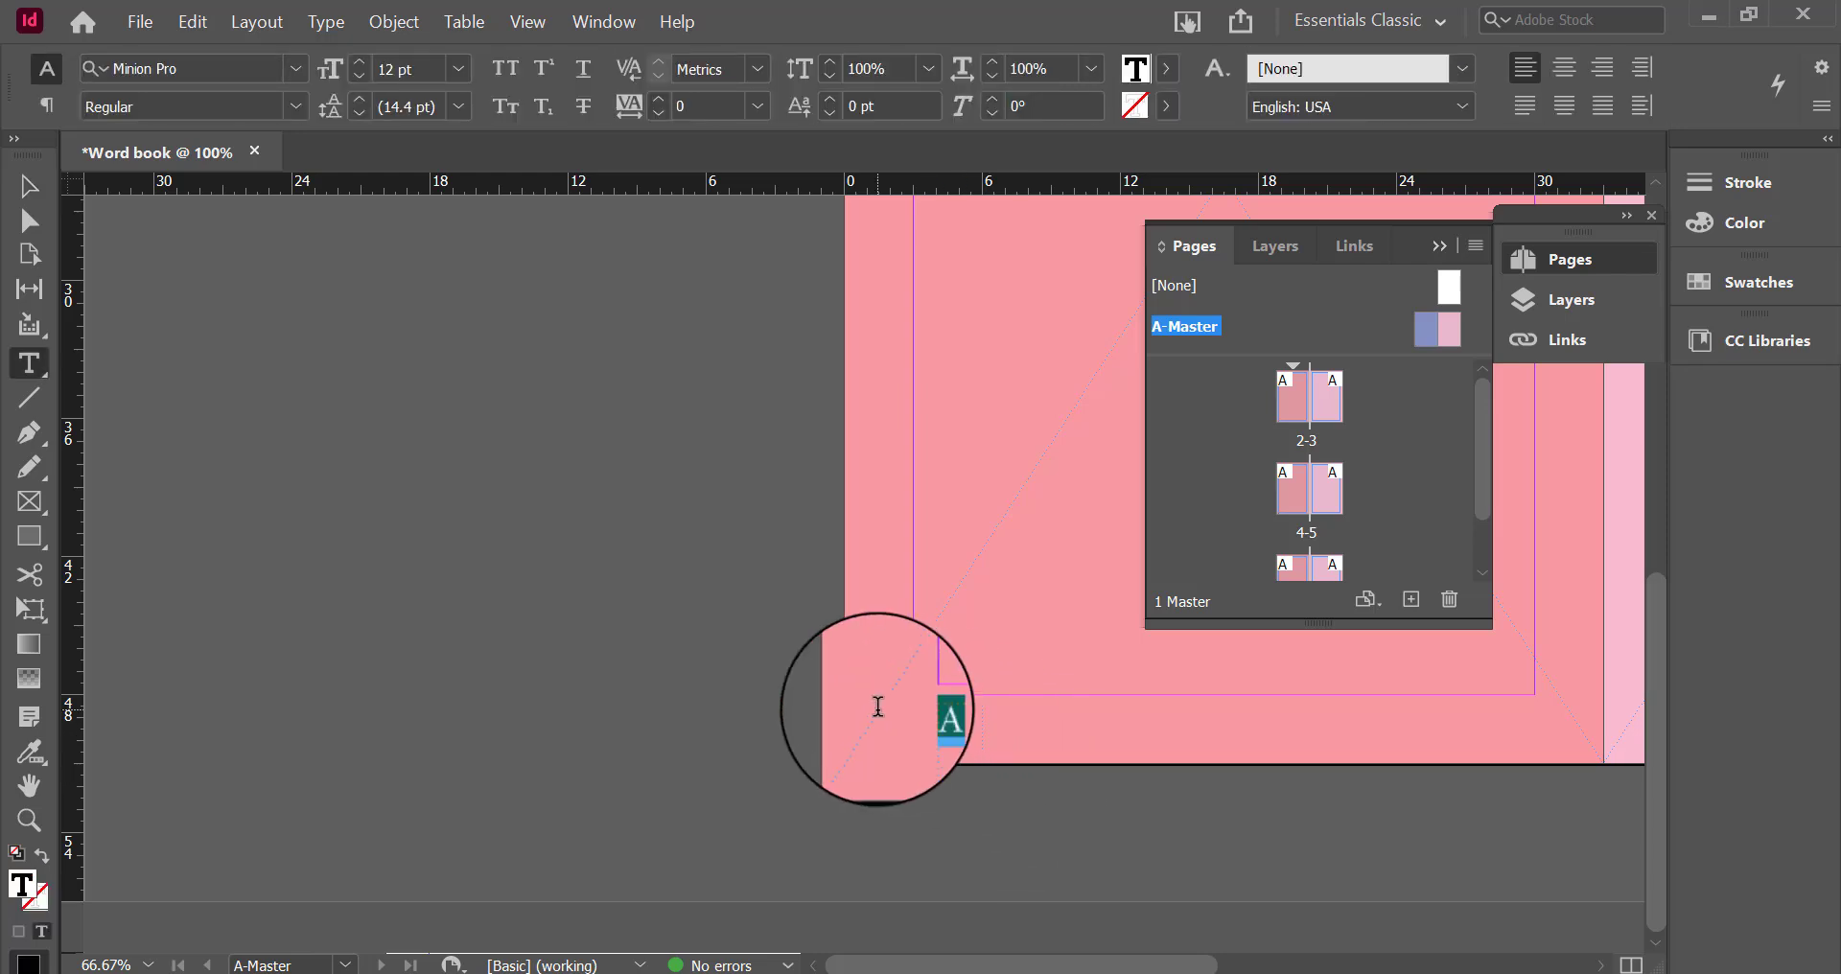
pyautogui.doubleClick(1291, 378)
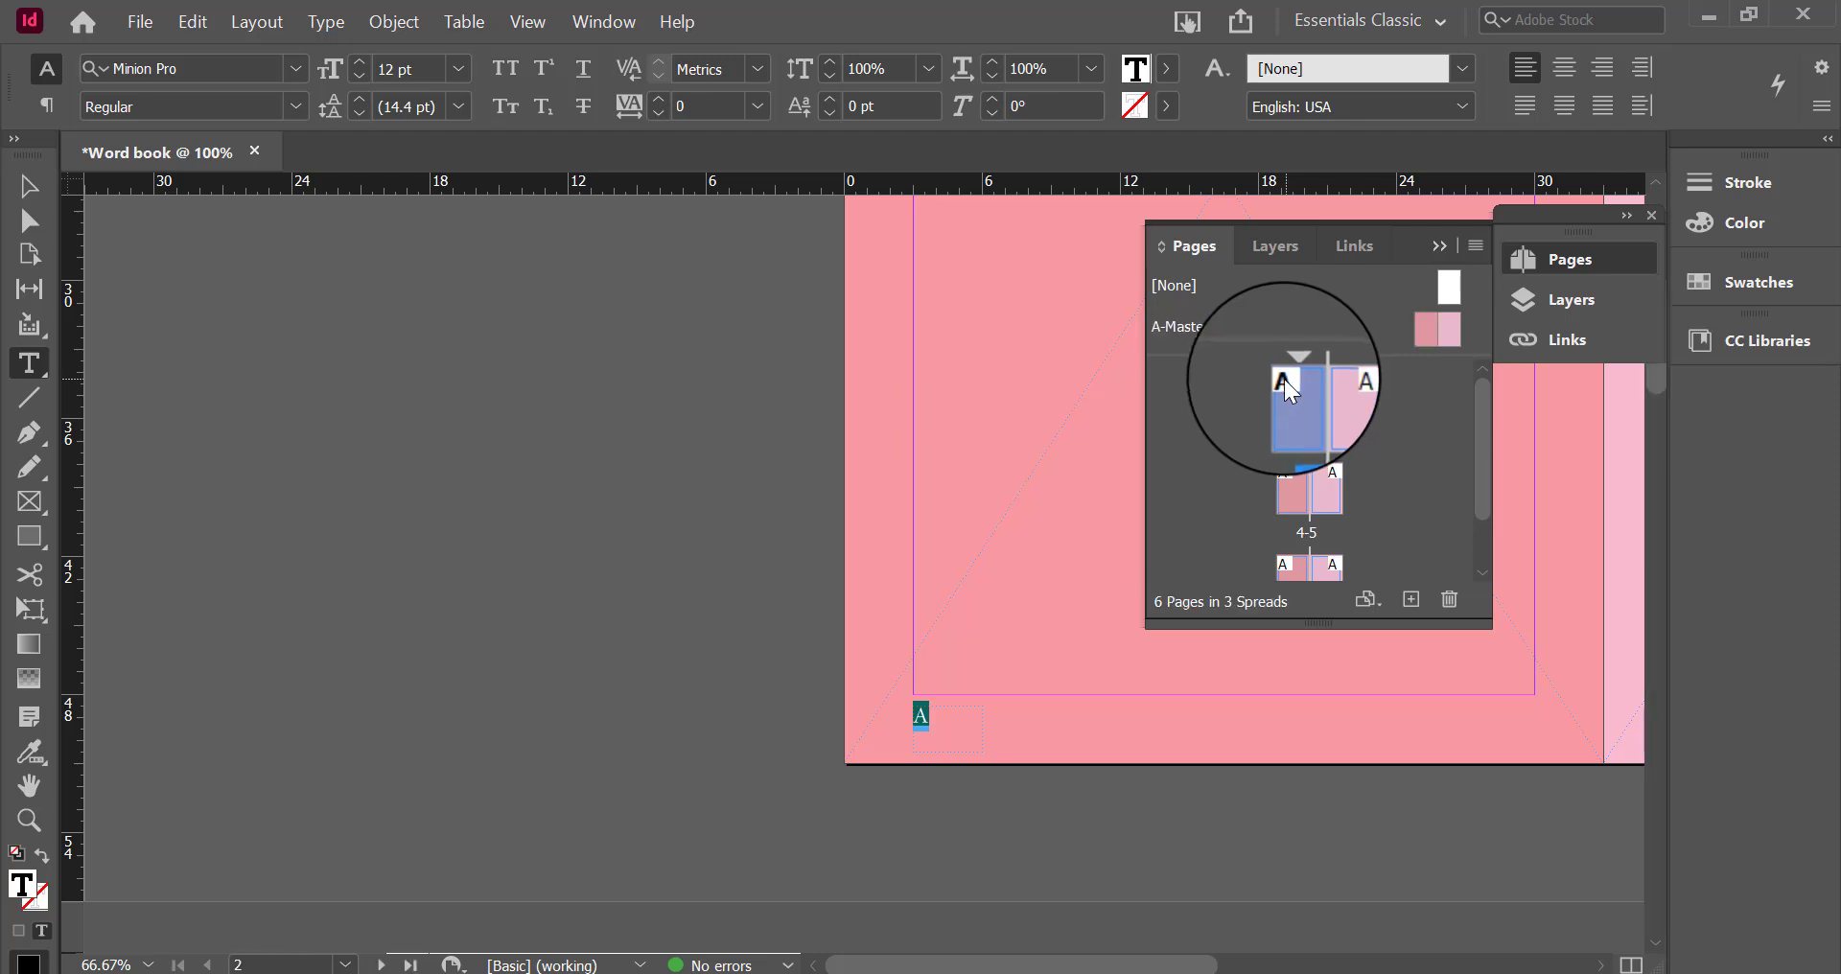
pyautogui.doubleClick(1294, 495)
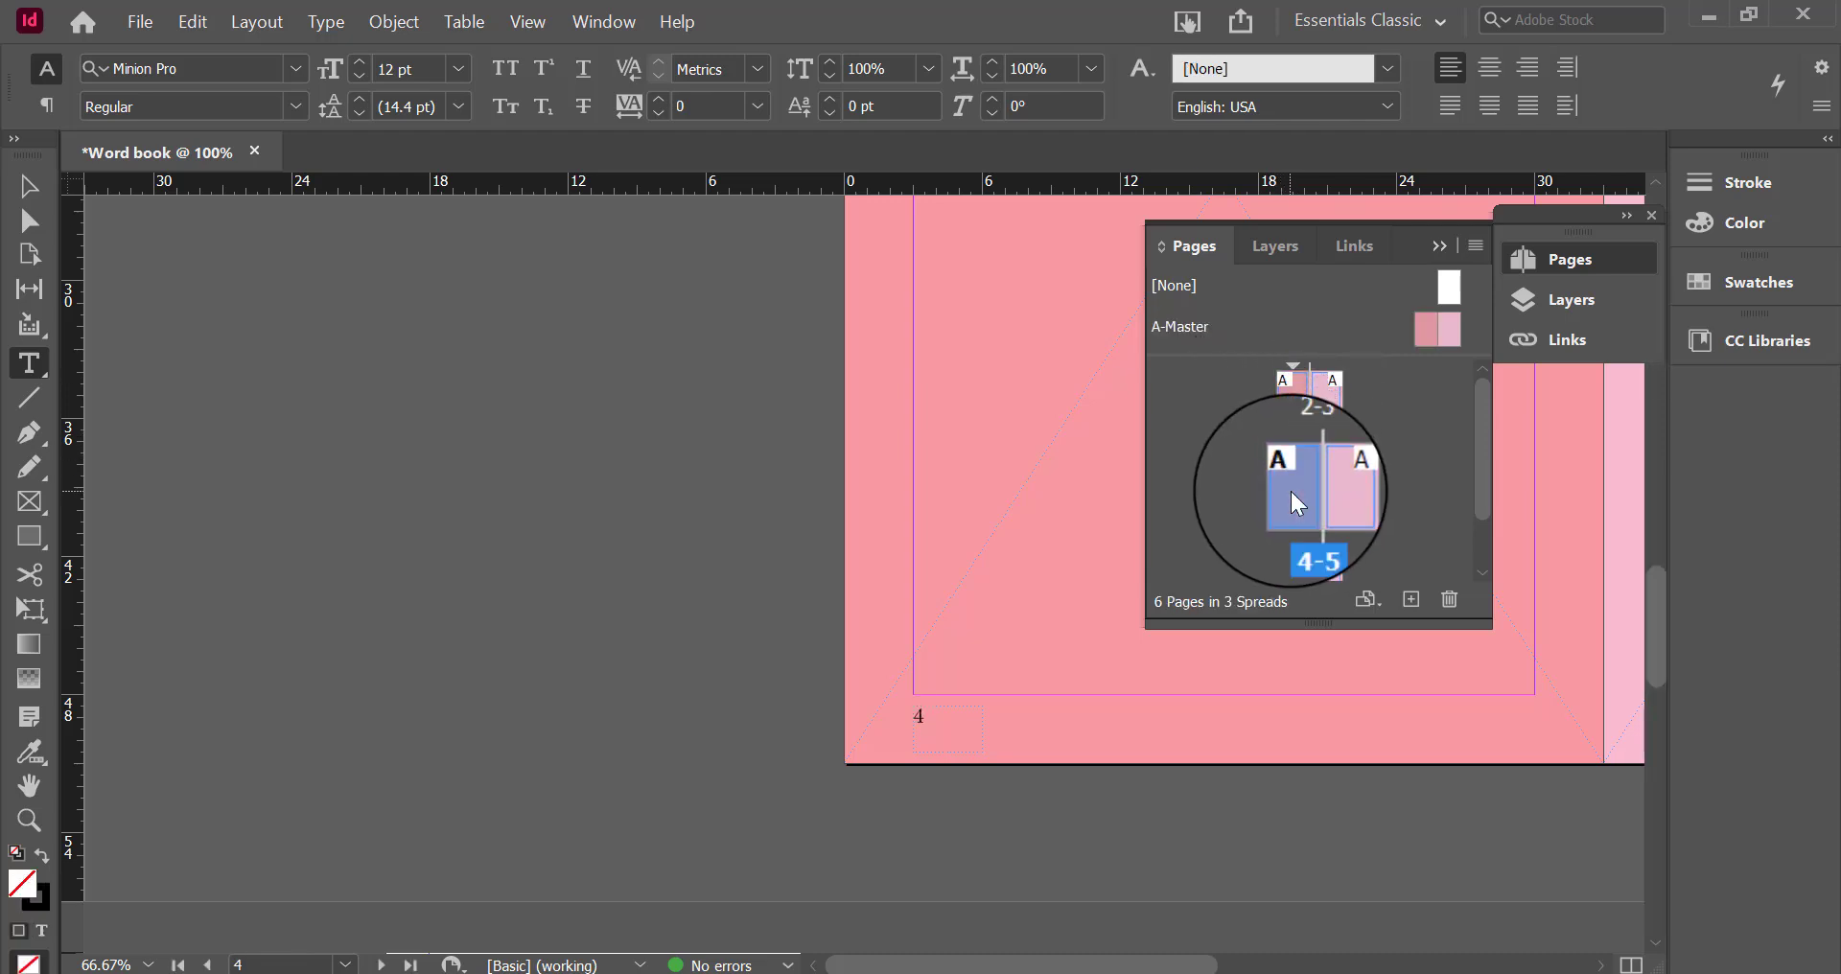
# Return to A-Master and draw a text frame of about 2p5 by 2p0 just below the lower-right margin corner of the right master page
pyautogui.doubleClick(1419, 330)
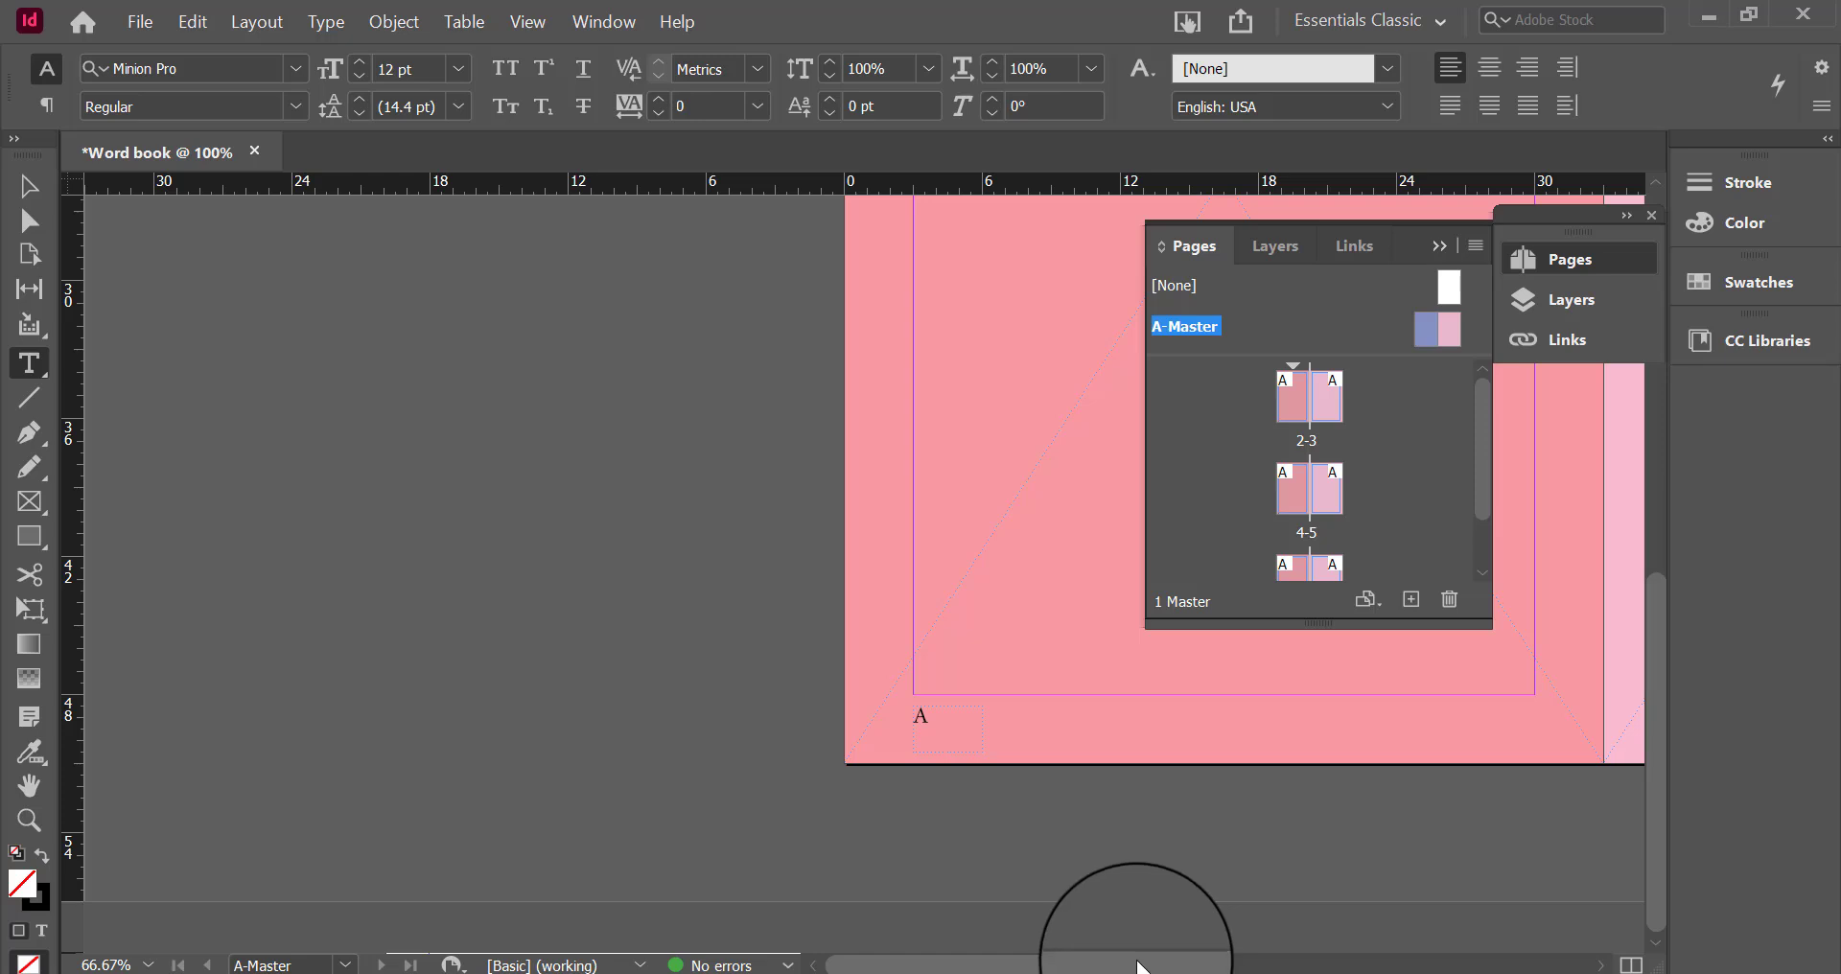
pyautogui.moveTo(1139, 967); pyautogui.dragTo(1359, 971)
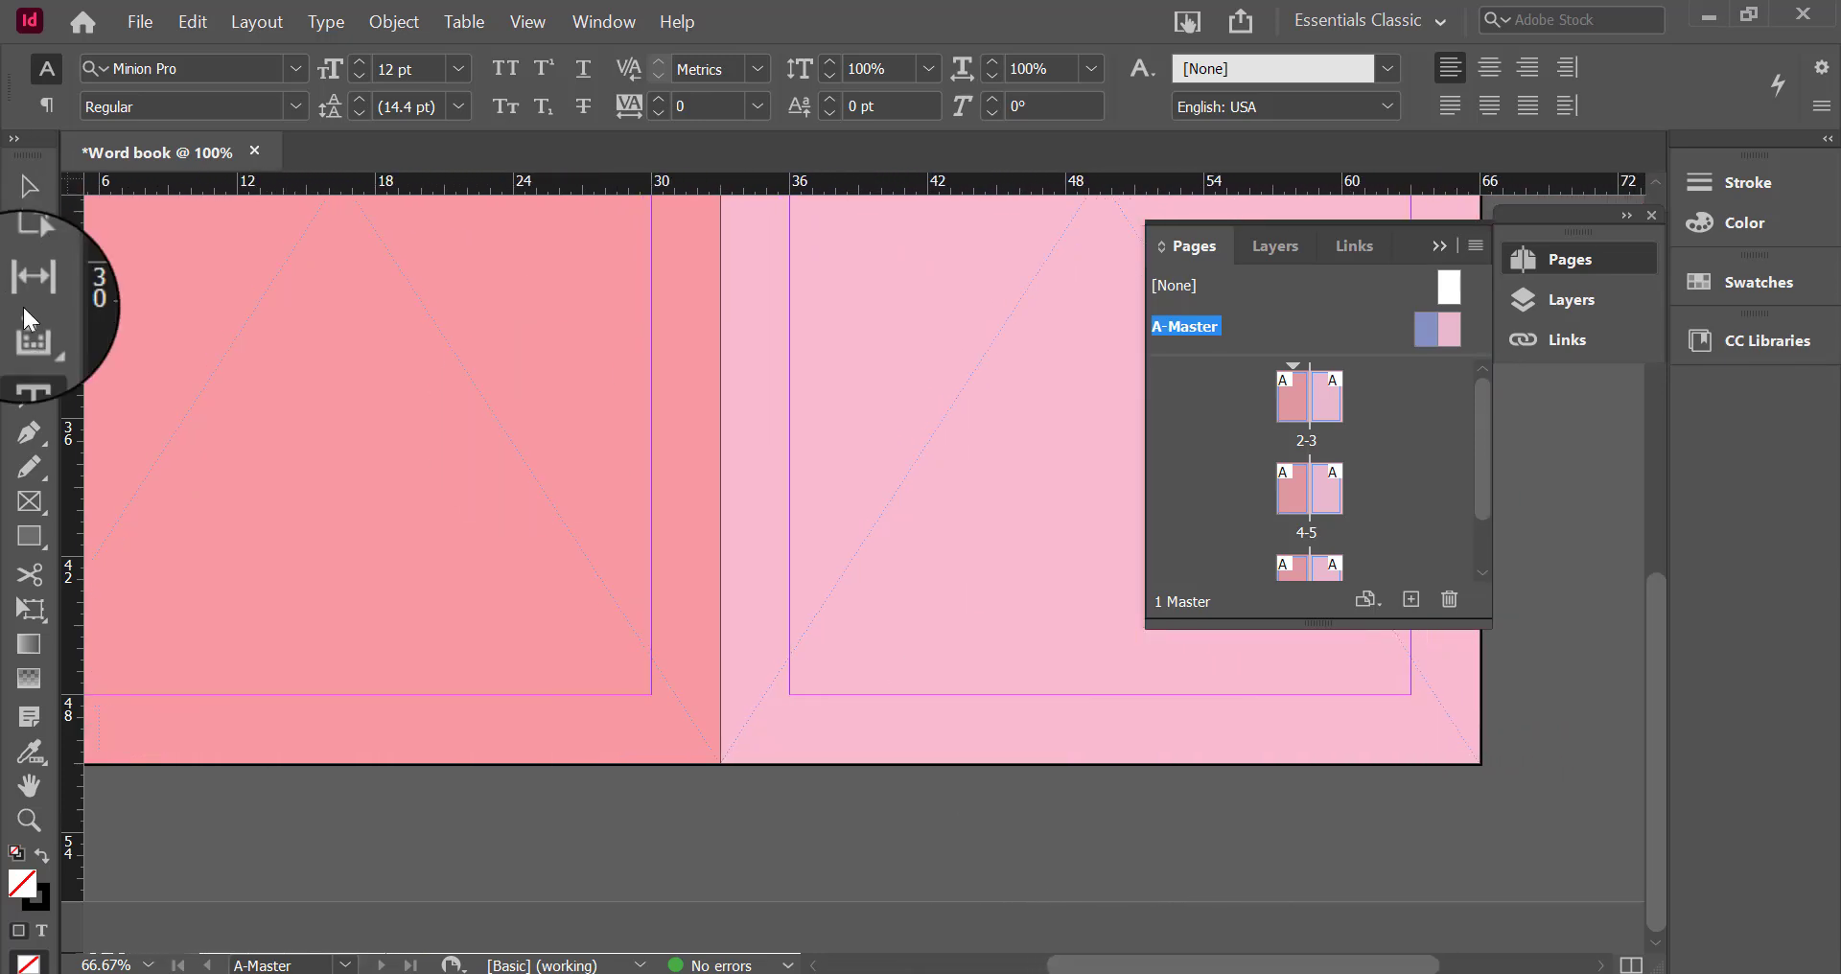
pyautogui.click(15, 382)
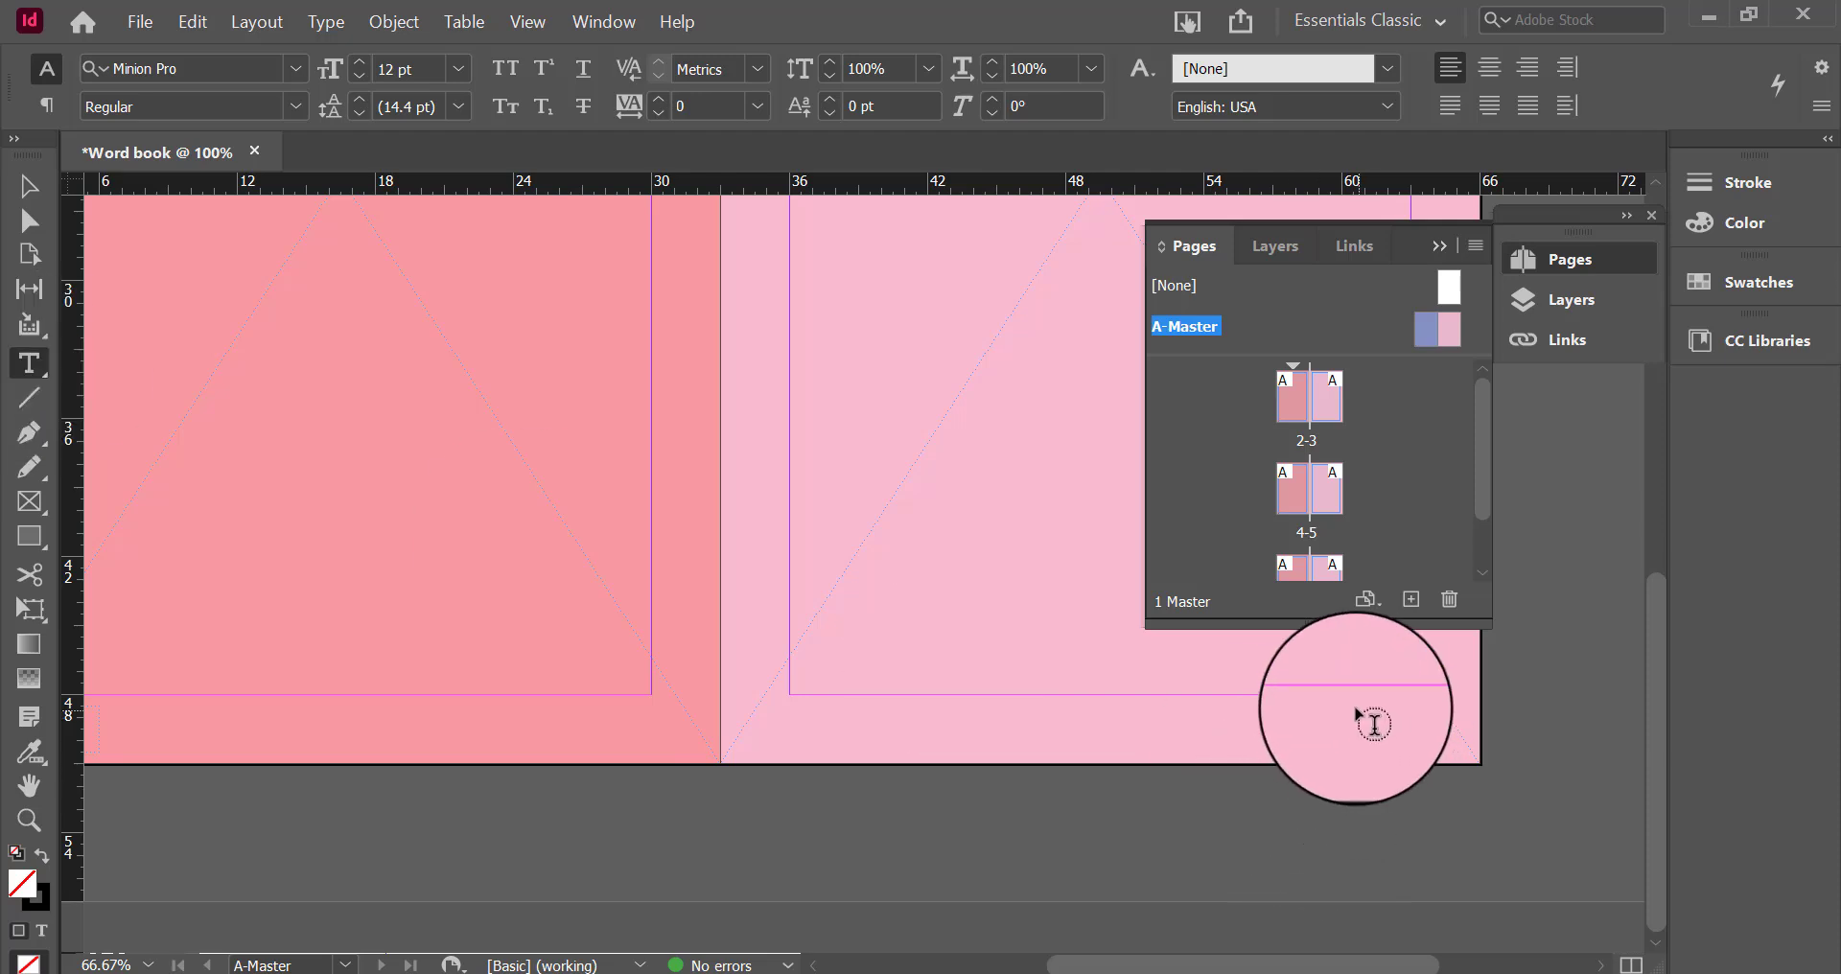
pyautogui.moveTo(1378, 715); pyautogui.dragTo(1412, 753)
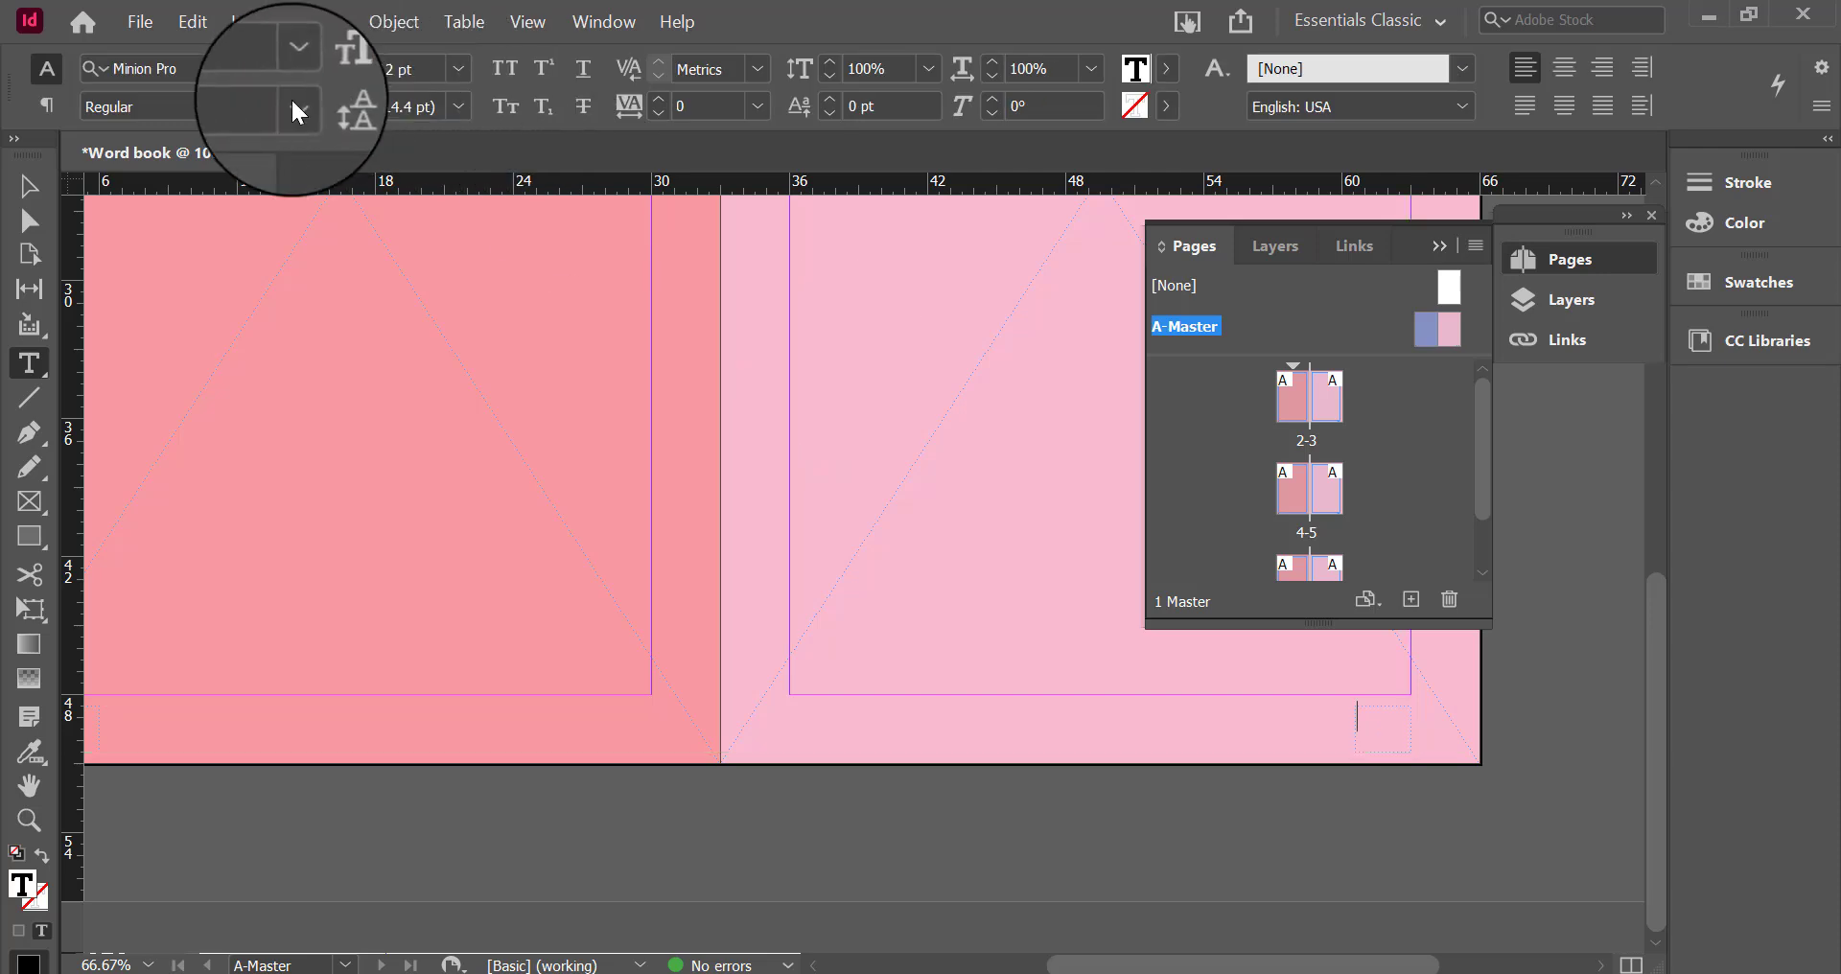
# Insert a Current Page Number marker in the right master page's text frame and right-align it
pyautogui.click(334, 21)
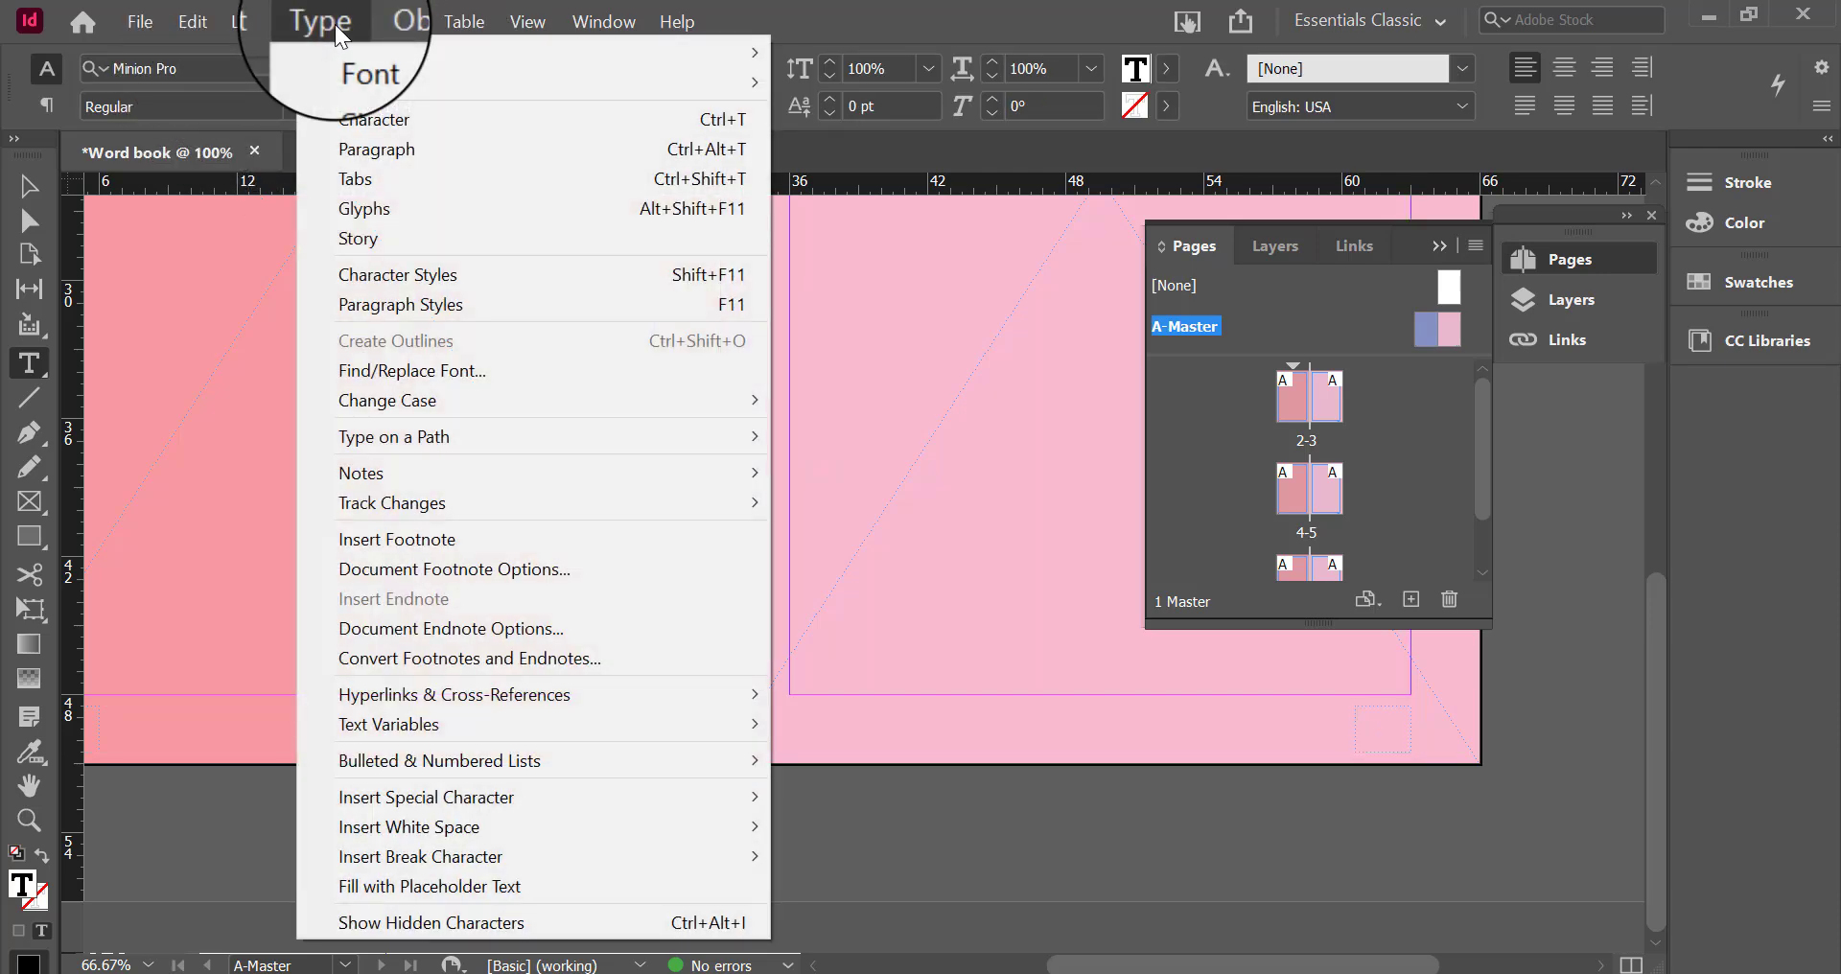
pyautogui.moveTo(580, 803)
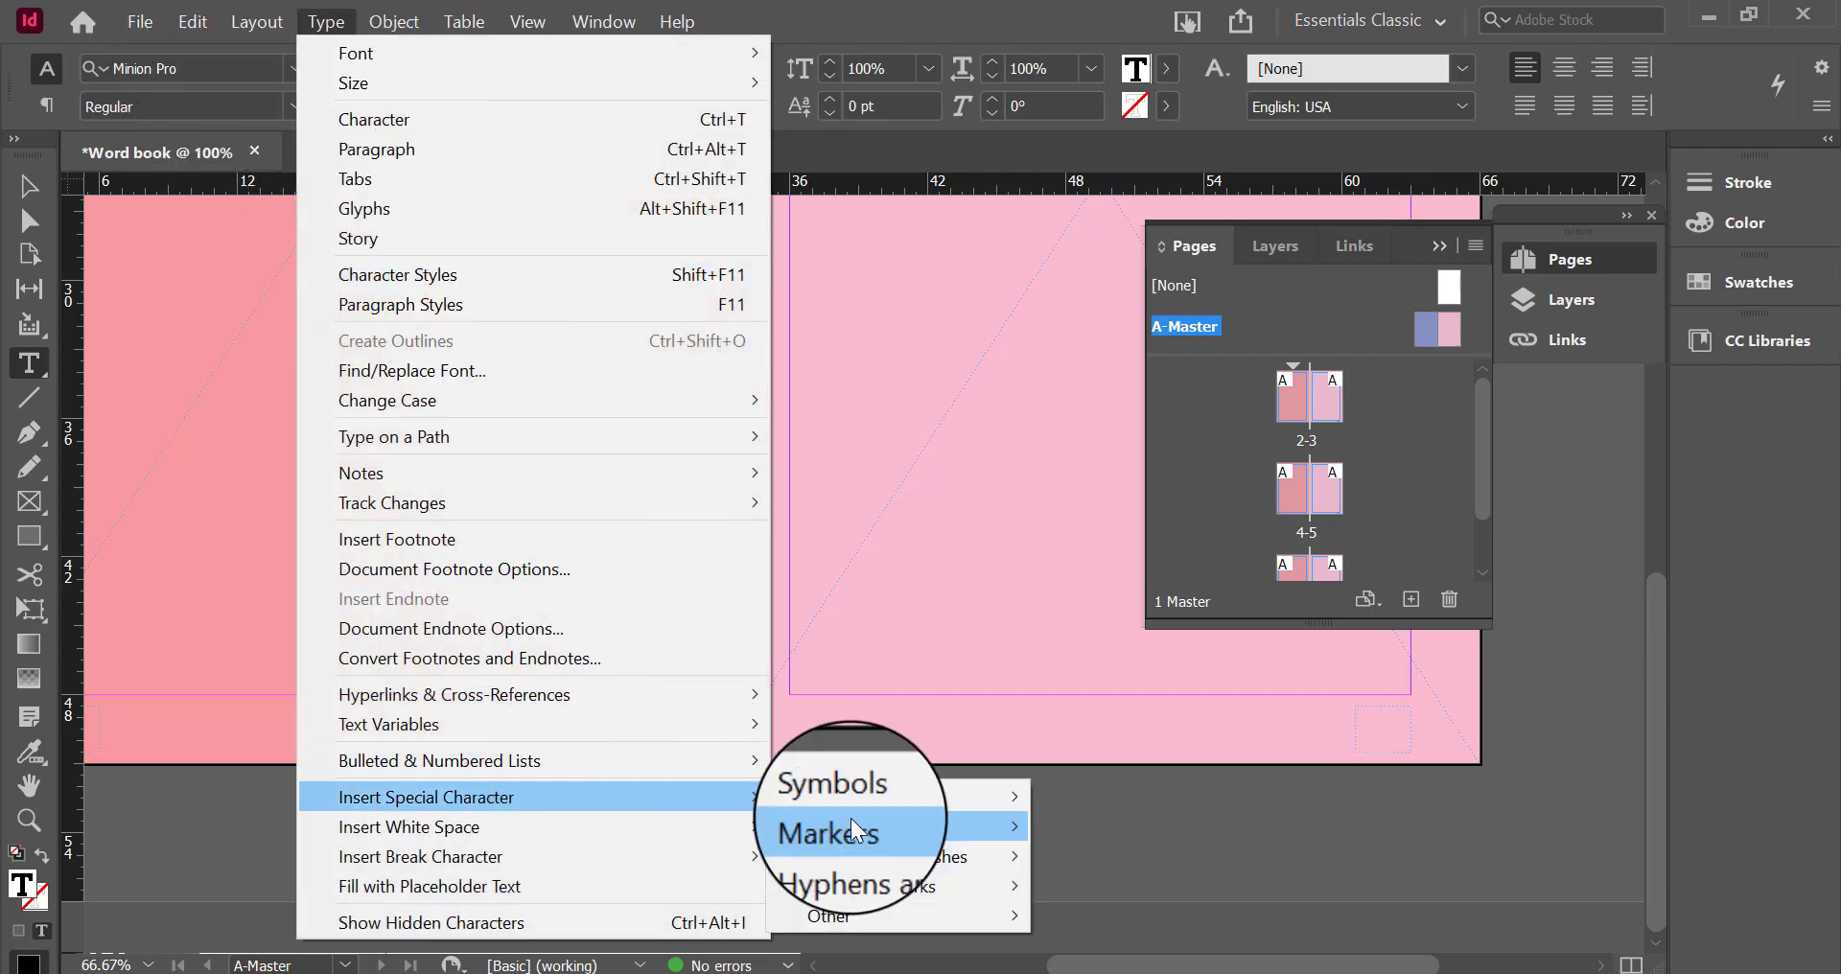
pyautogui.moveTo(859, 826)
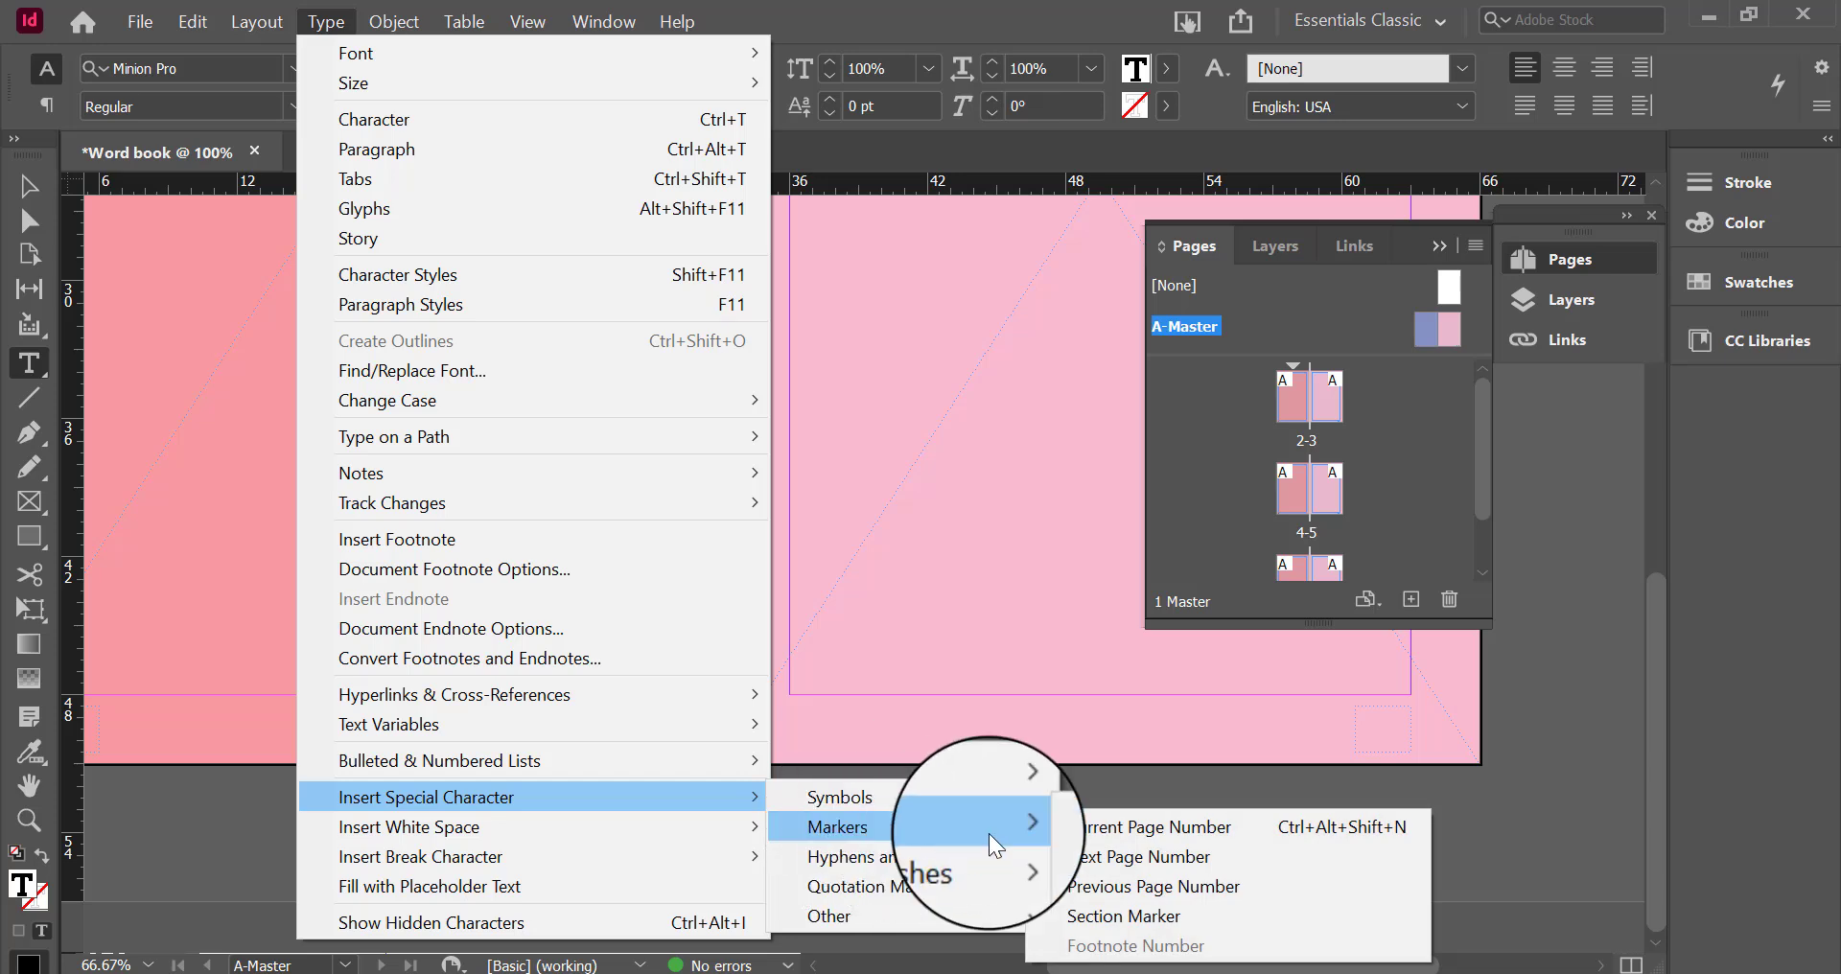
pyautogui.click(1084, 833)
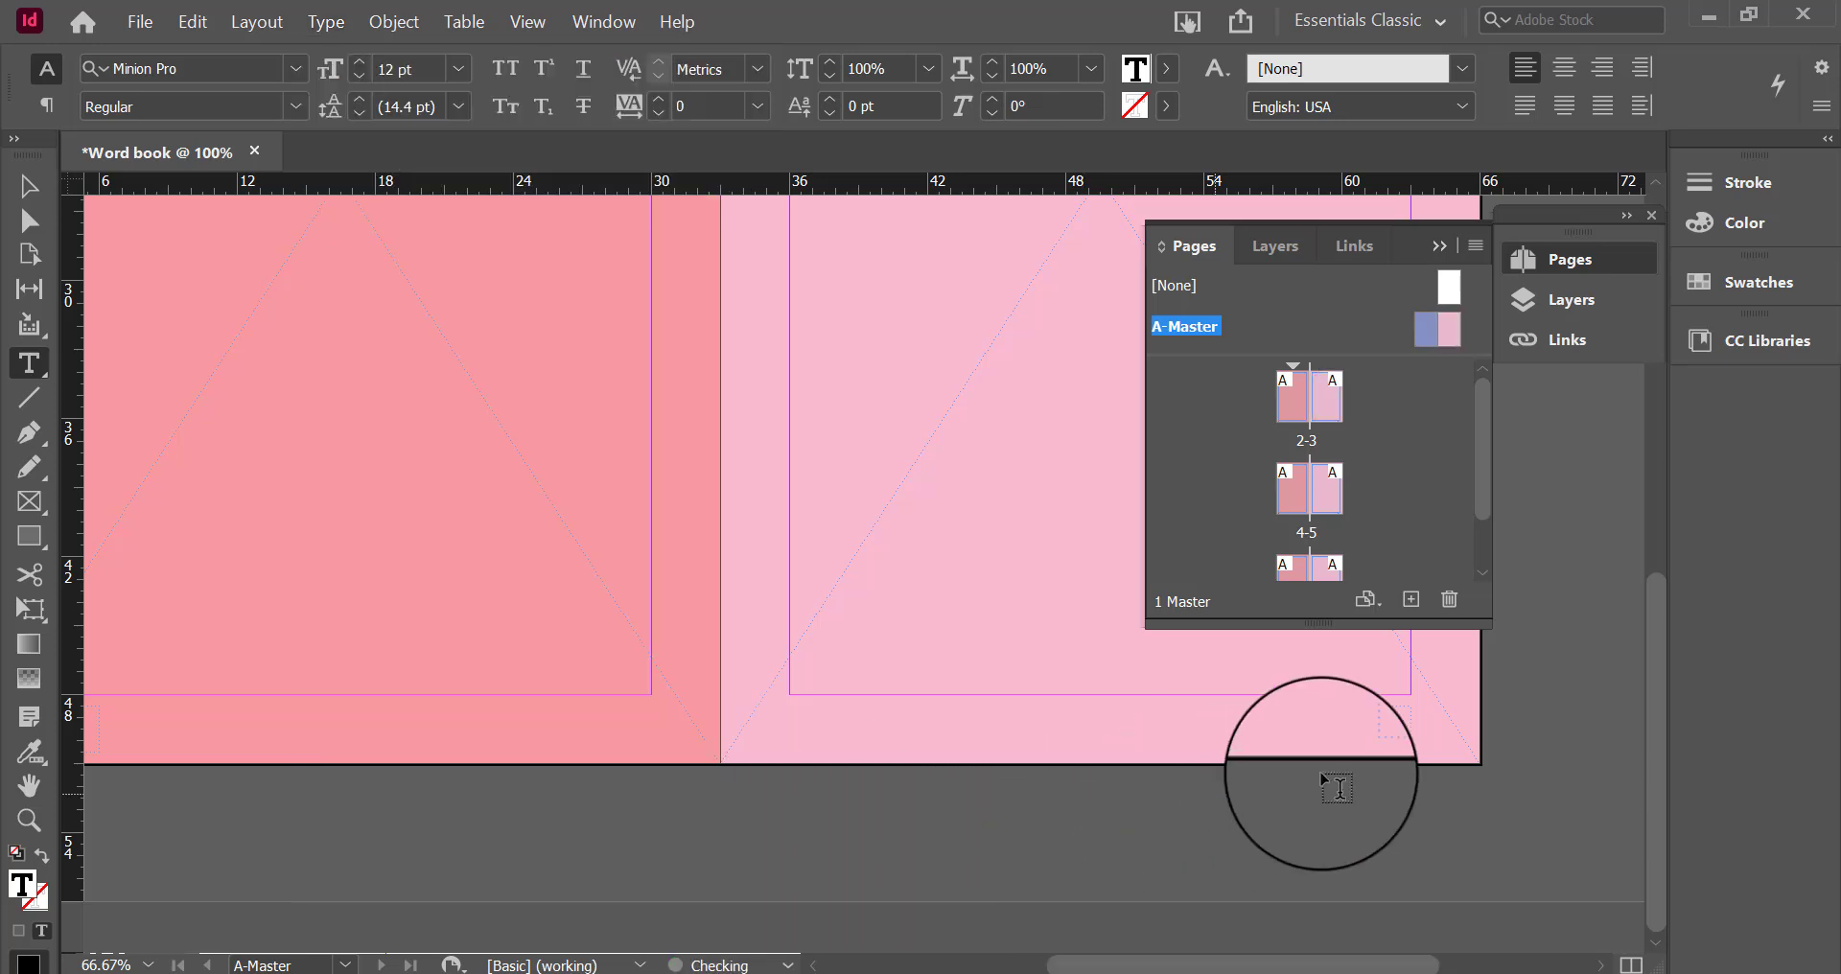
pyautogui.doubleClick(1364, 714)
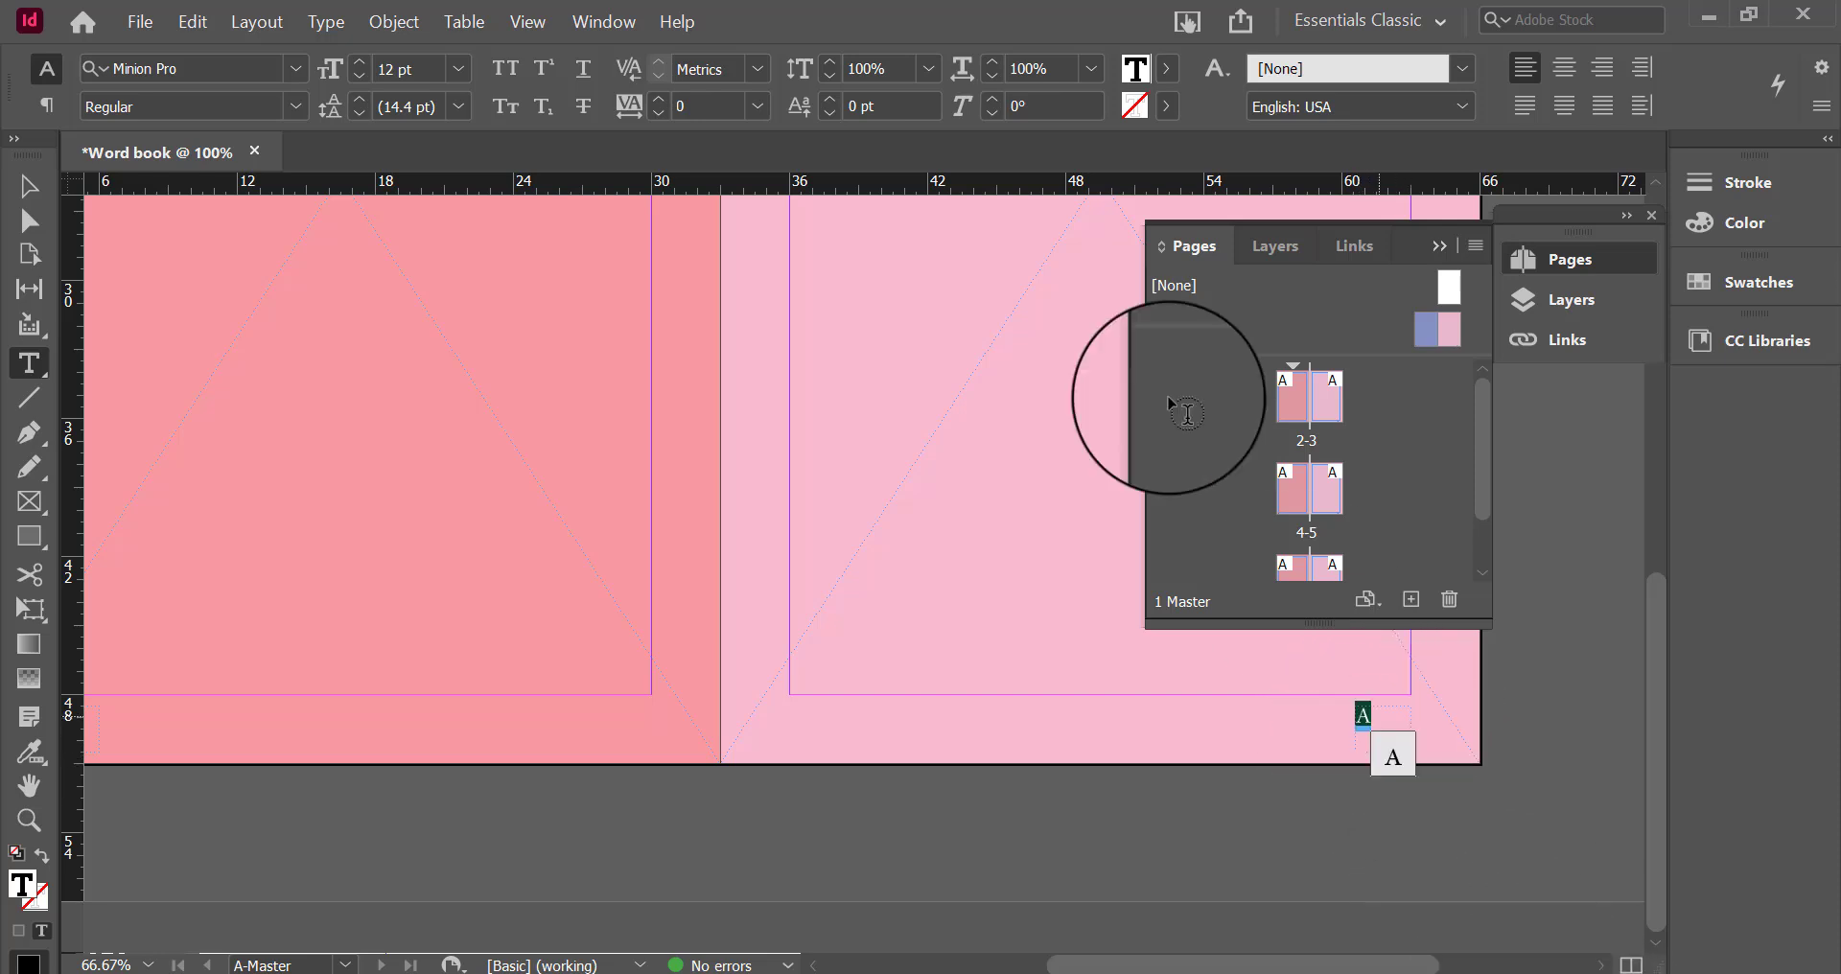
pyautogui.click(1603, 65)
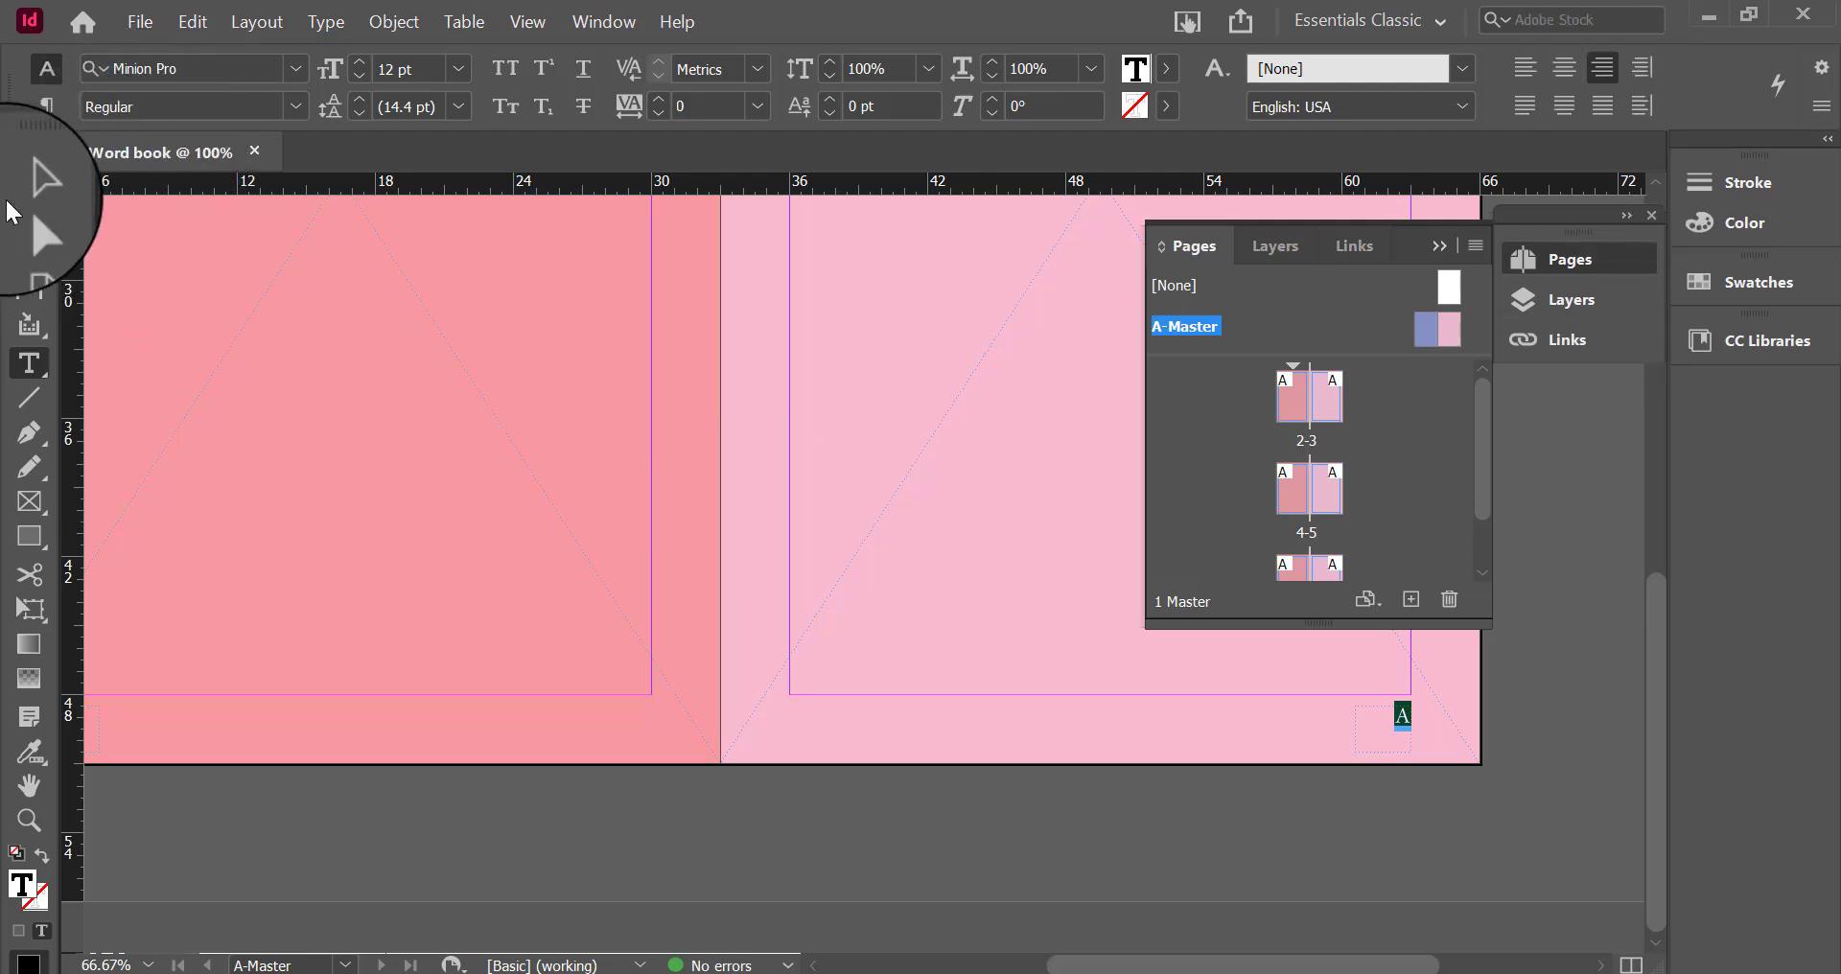
# Open pages 3, 5 and 7 to check their page numbering, and return to the A-Master spread
pyautogui.click(29, 186)
pyautogui.doubleClick(1335, 410)
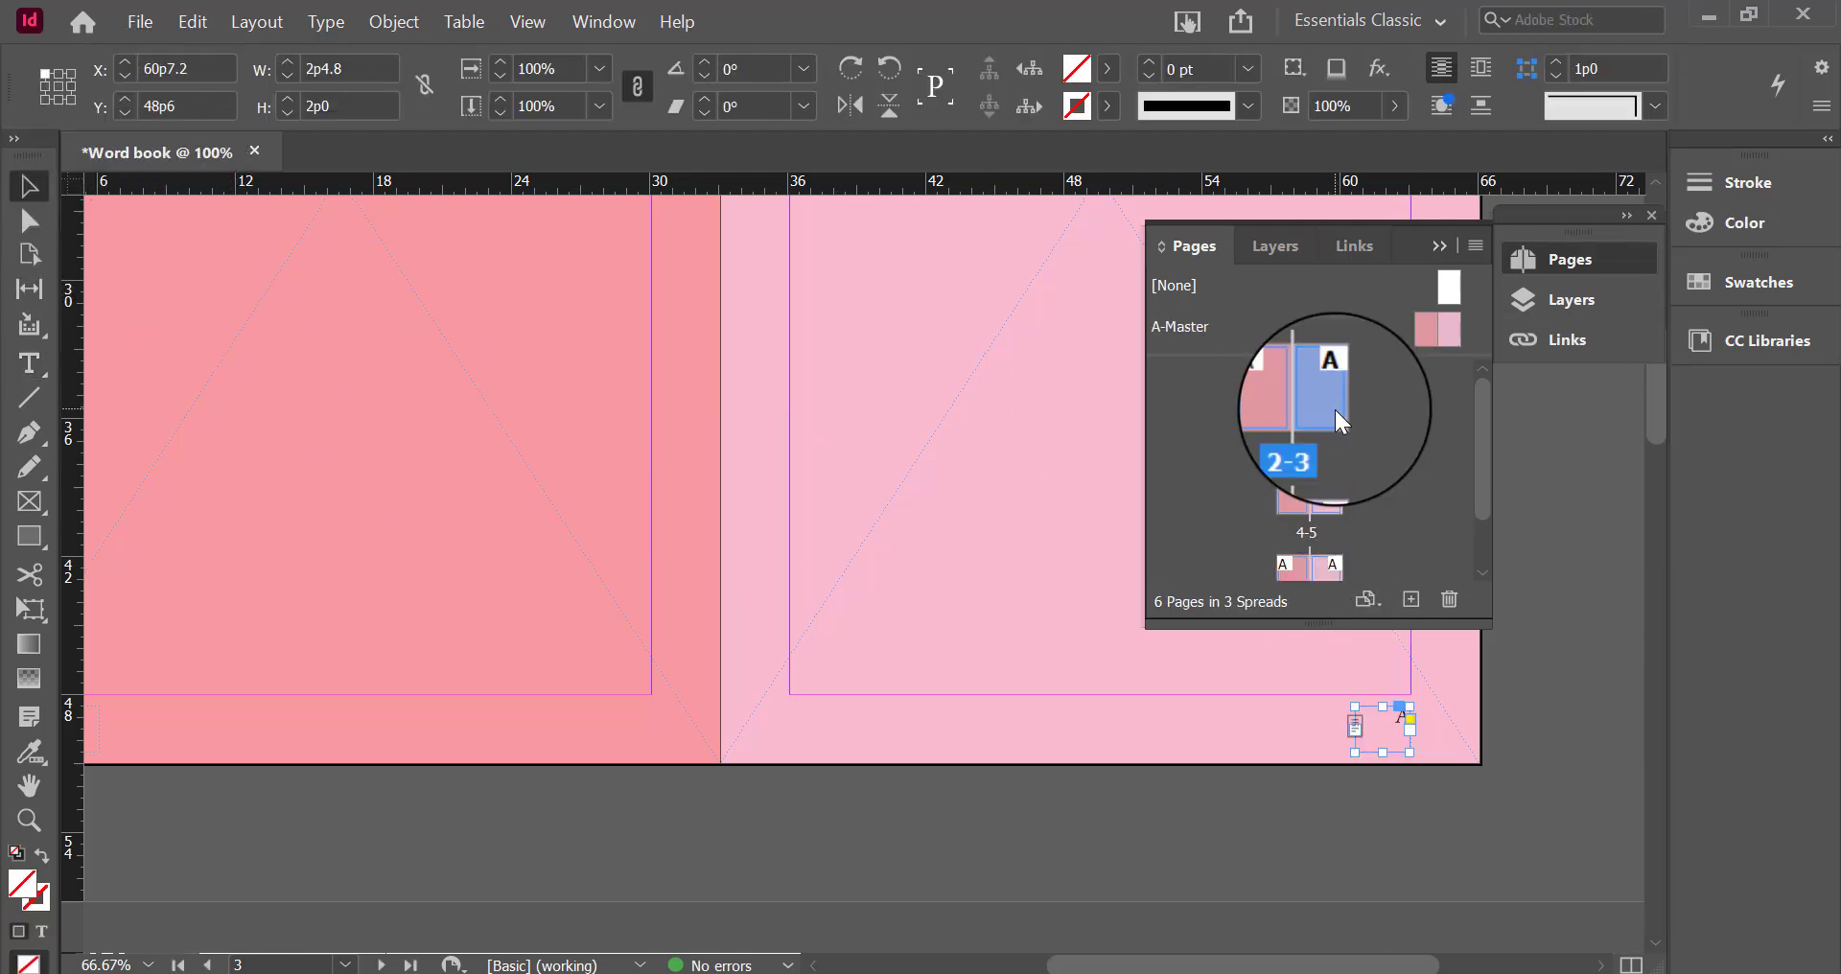
pyautogui.doubleClick(1331, 504)
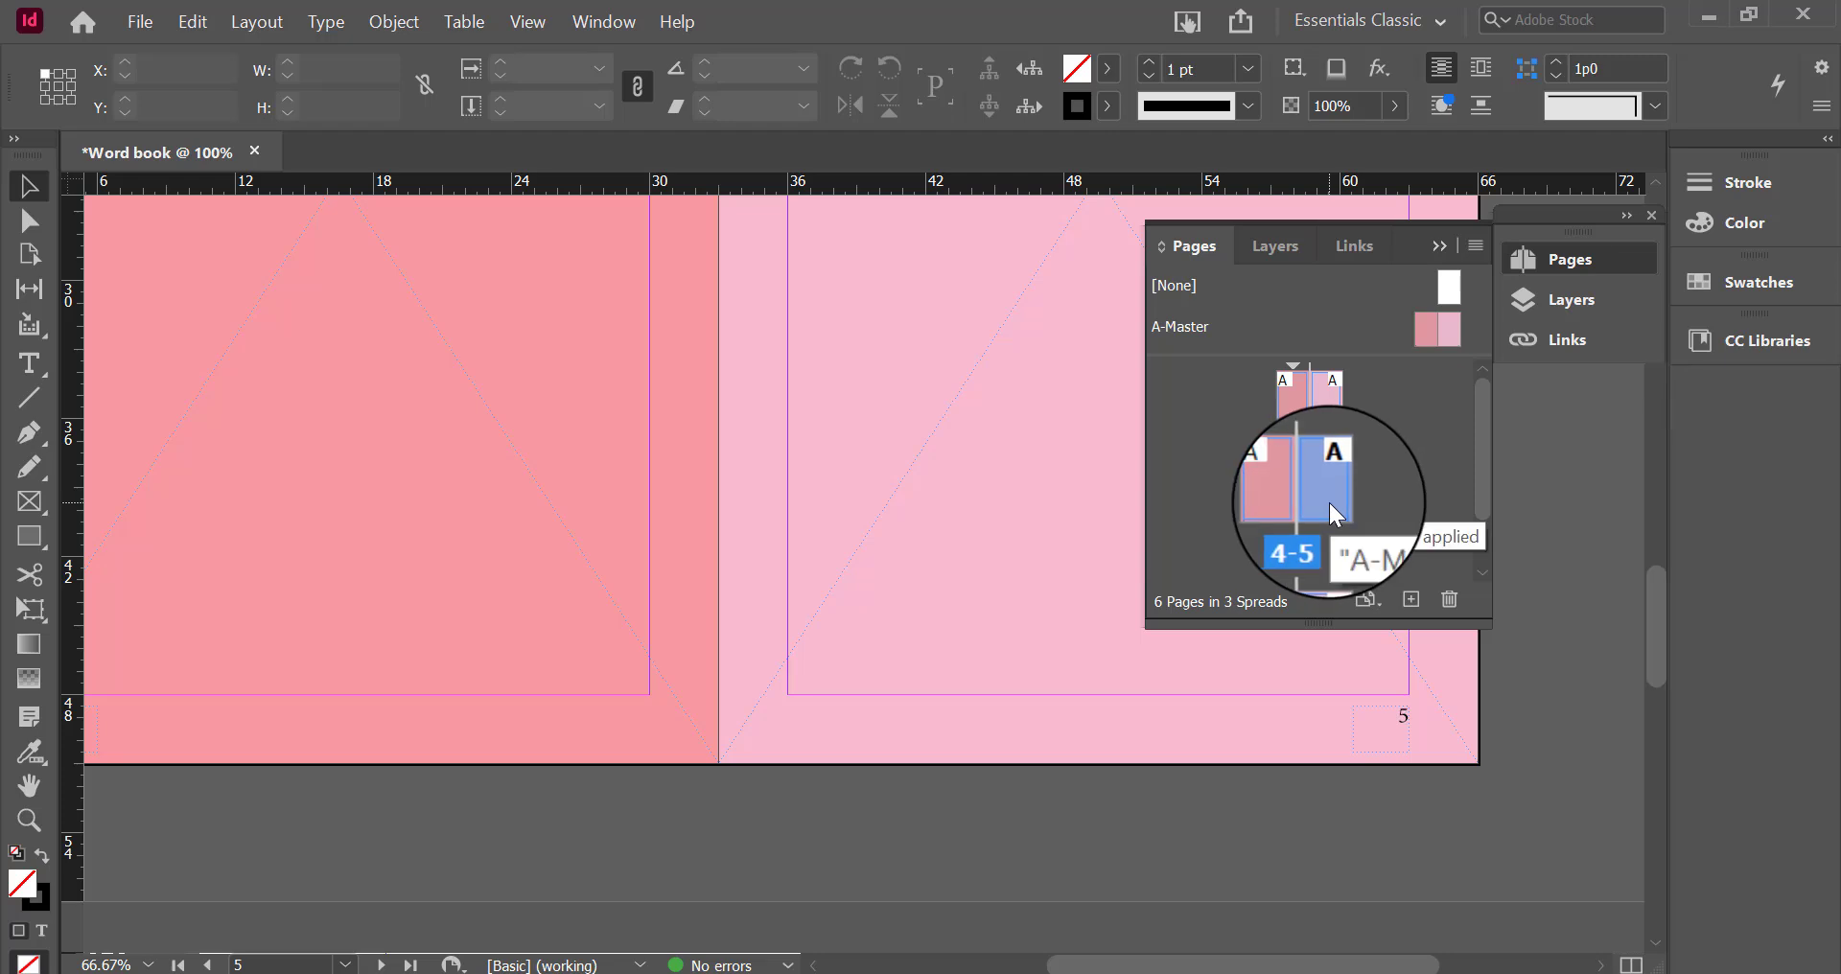
pyautogui.scroll(-2, 1329, 503)
pyautogui.doubleClick(1333, 504)
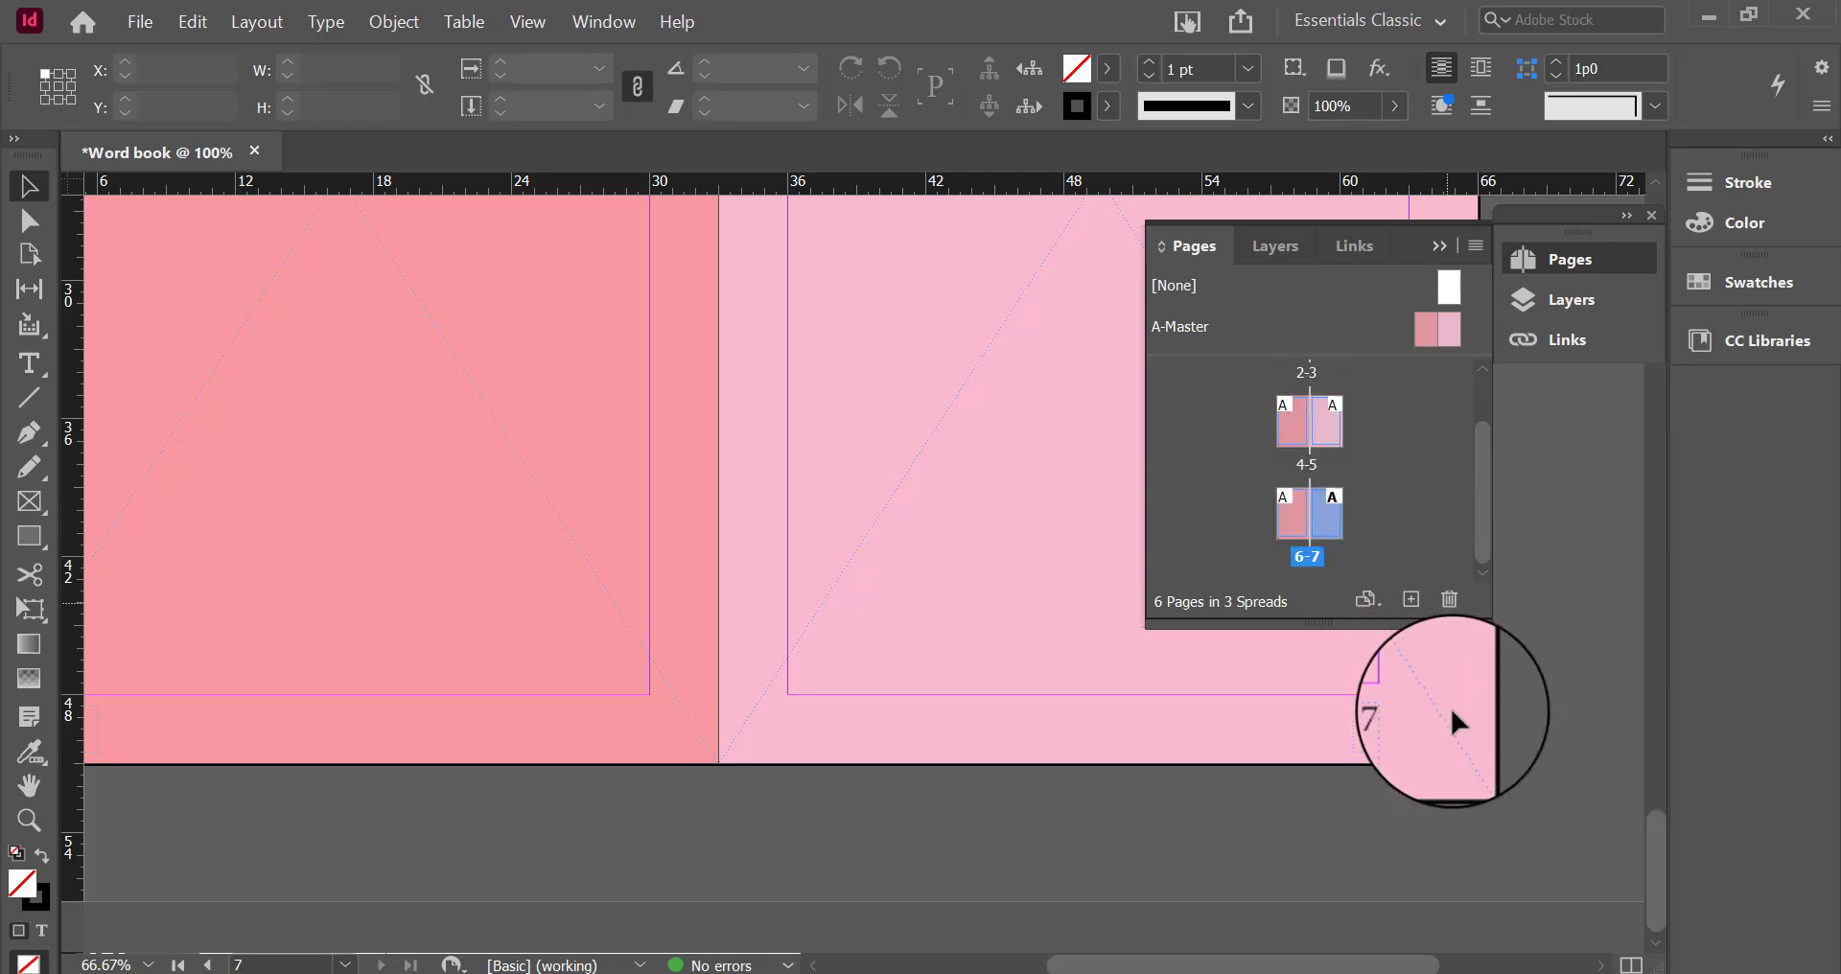
pyautogui.scroll(3, 887, 727)
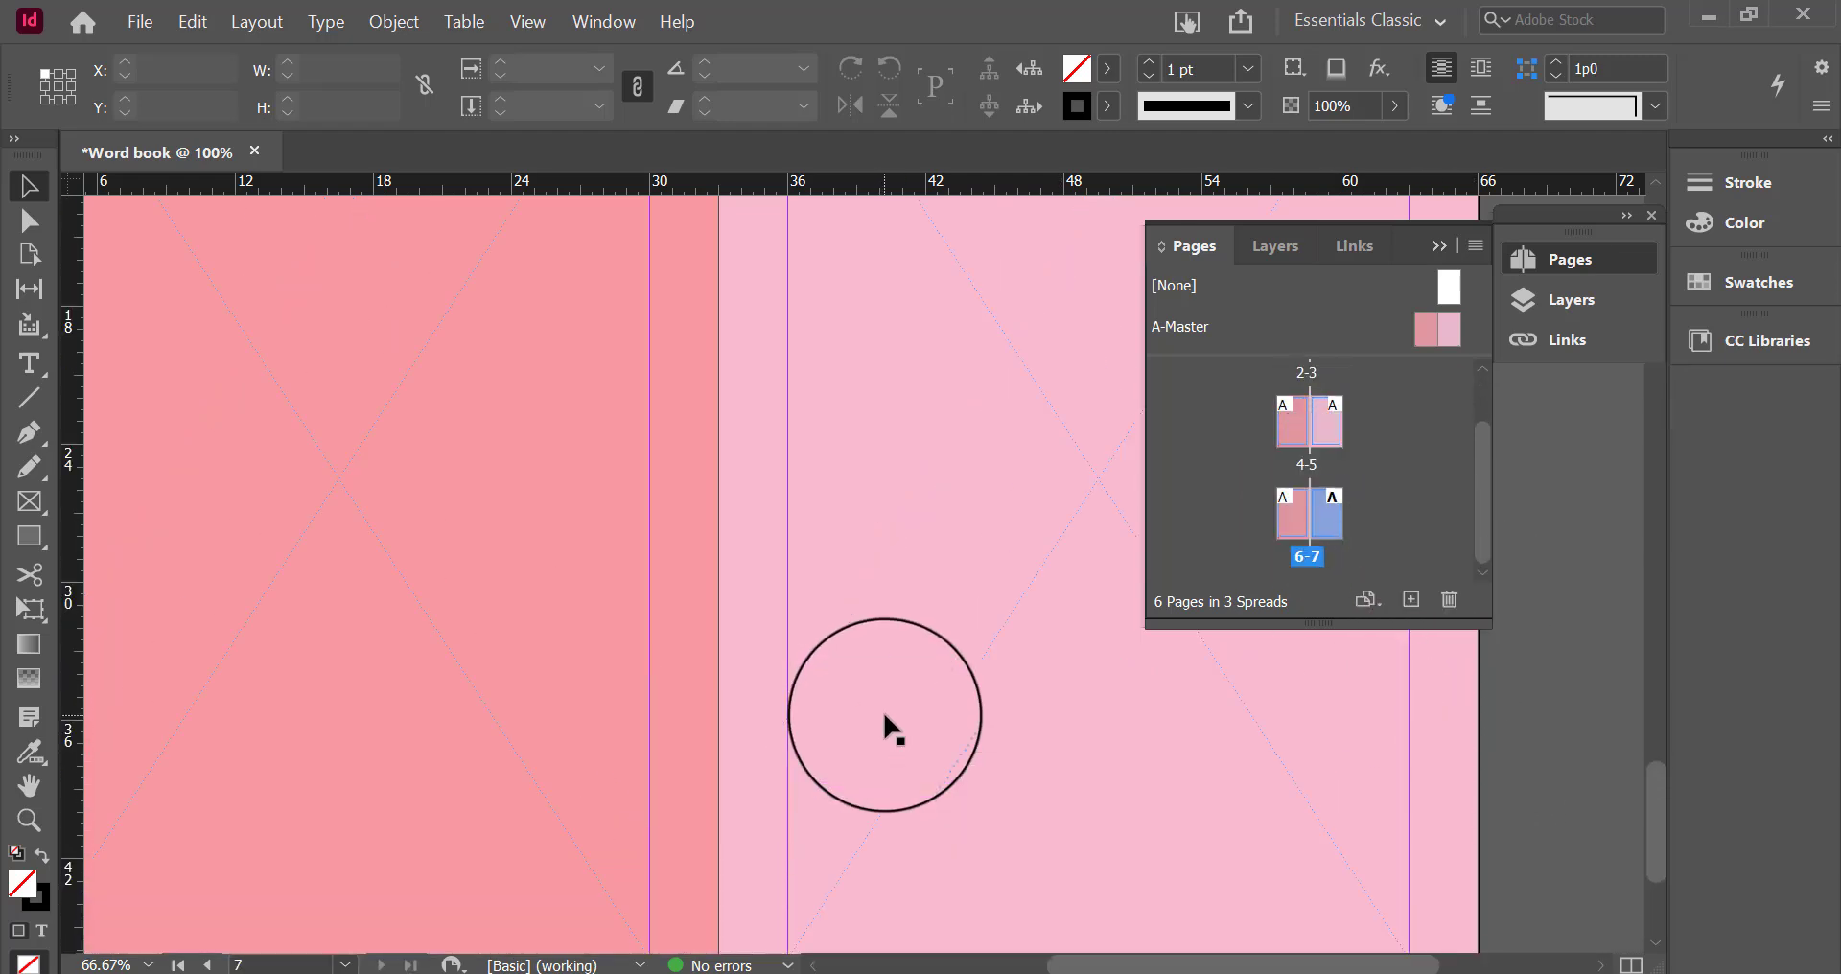
pyautogui.scroll(3, 887, 727)
pyautogui.doubleClick(1416, 330)
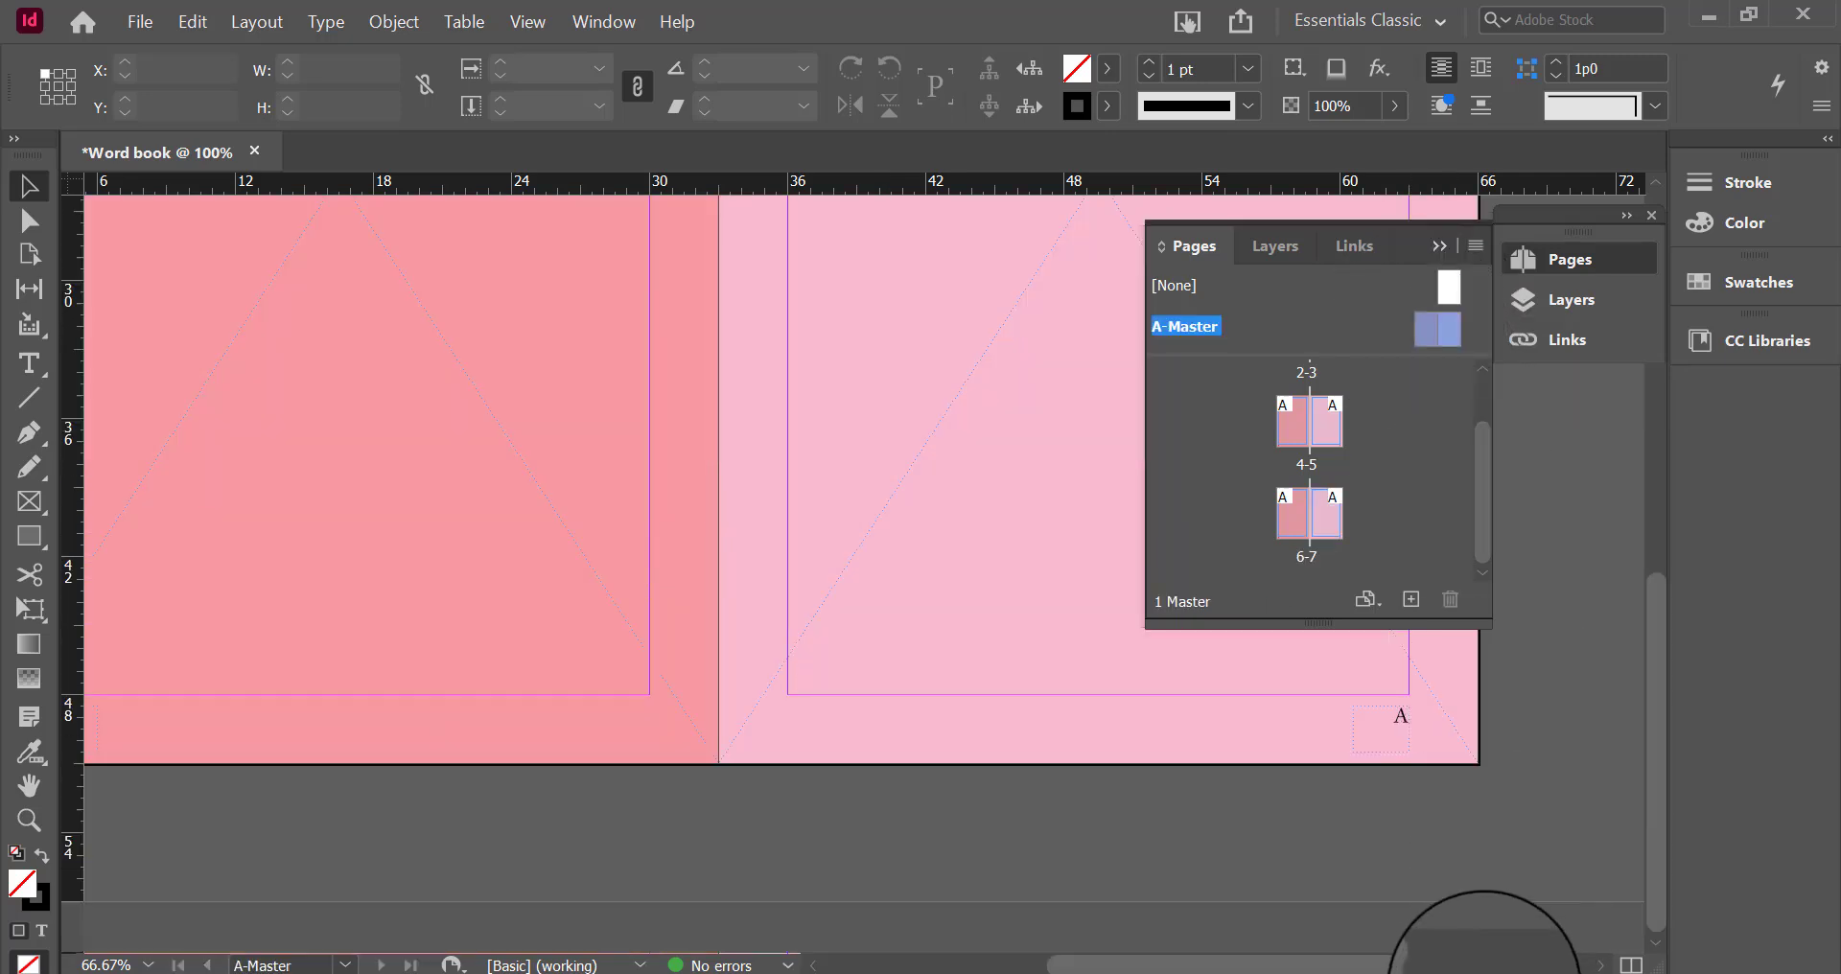
pyautogui.moveTo(1330, 968); pyautogui.dragTo(1273, 965)
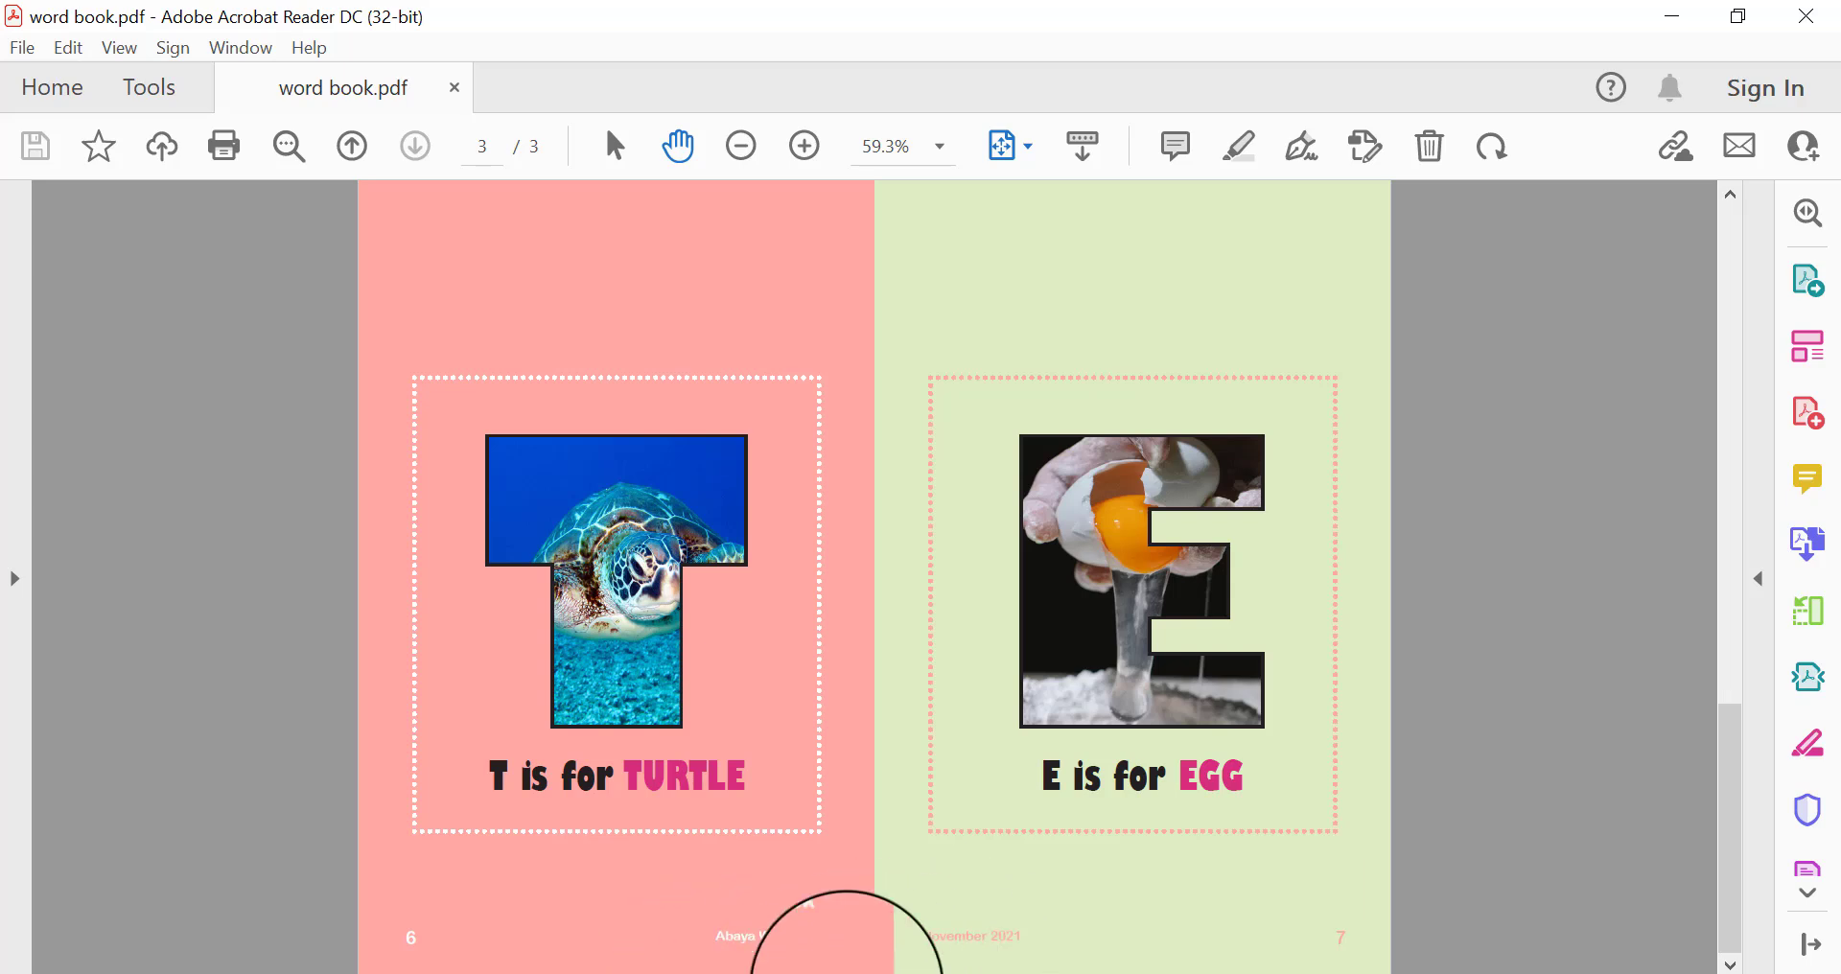
# Switch to the finished word book PDF in Acrobat Reader and examine the footer texts and page numbers on its spreads
pyautogui.scroll(2, 795, 938)
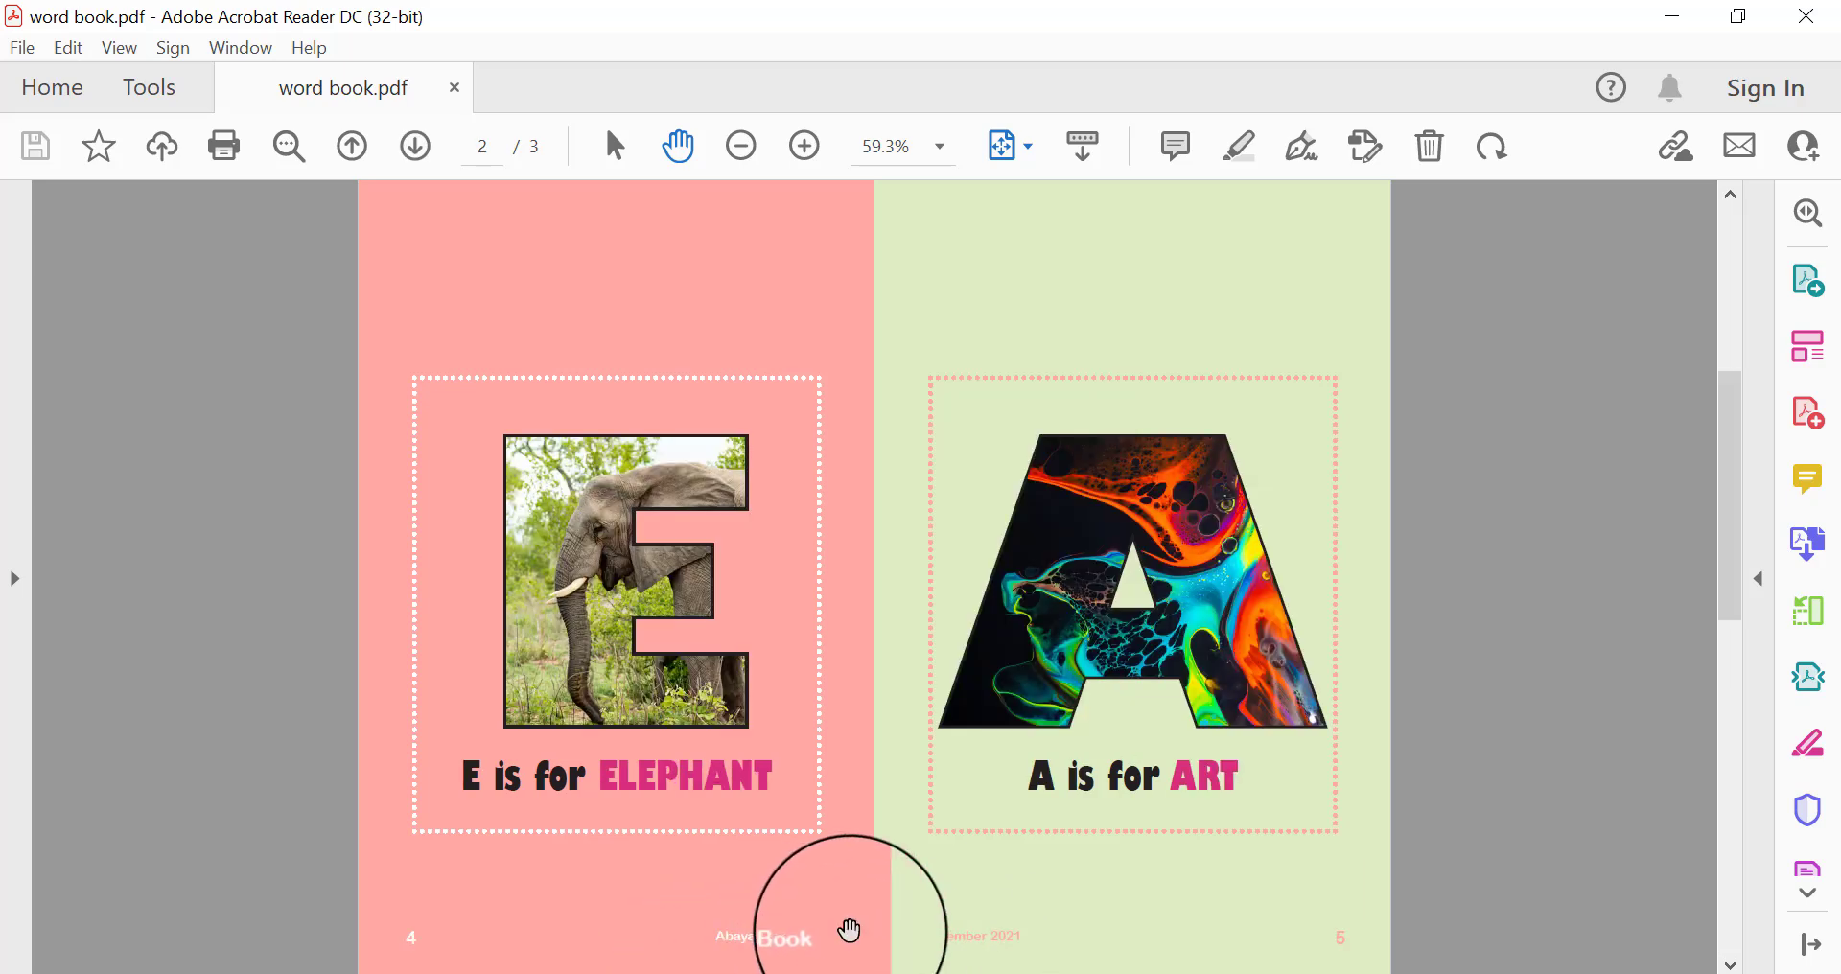
pyautogui.scroll(2, 846, 942)
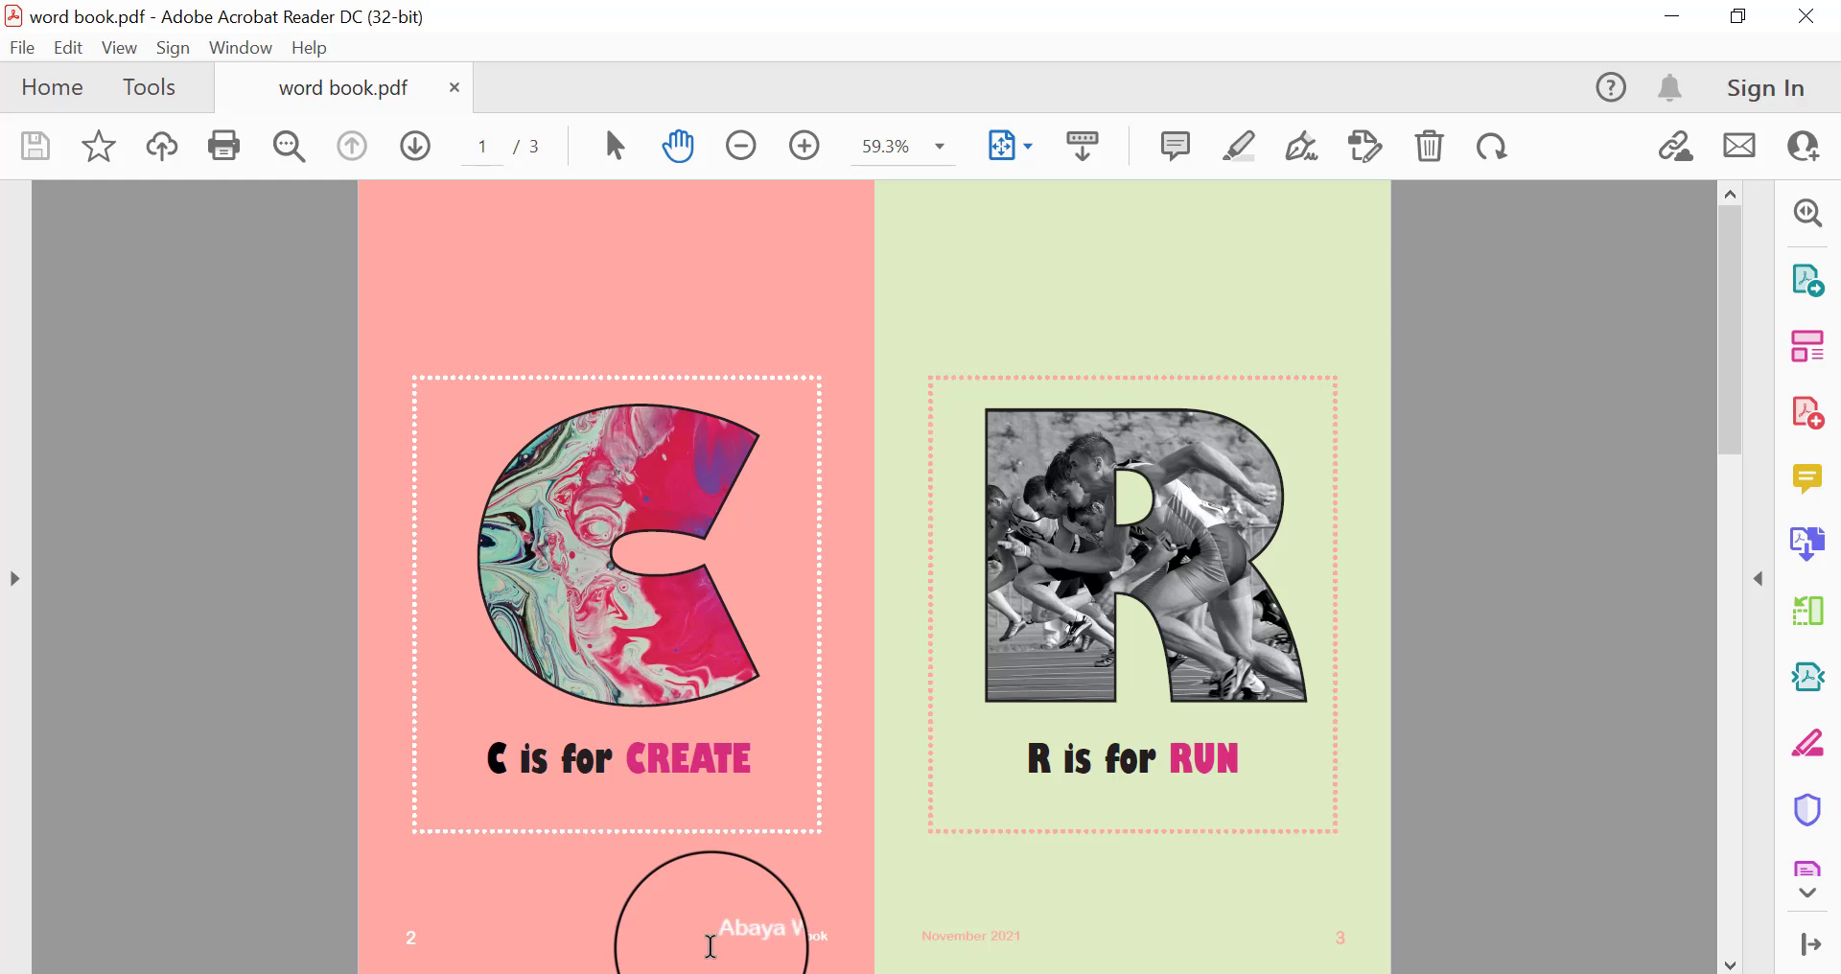
pyautogui.moveTo(723, 938); pyautogui.dragTo(836, 932)
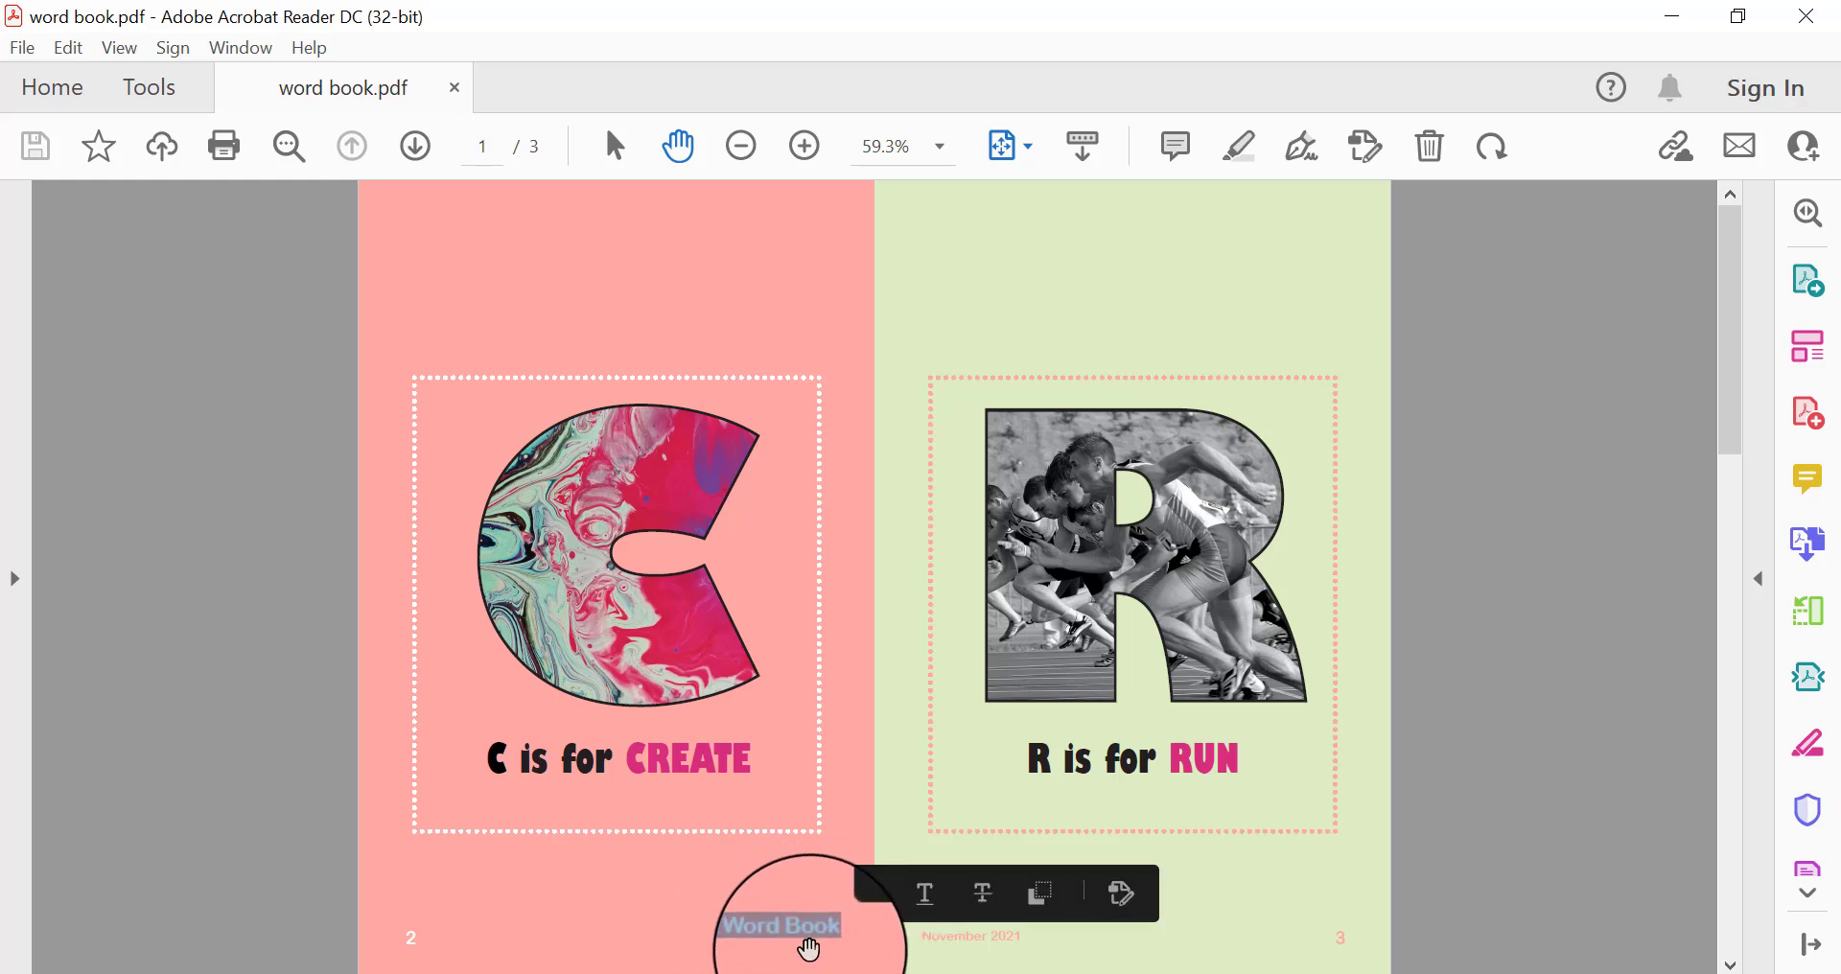
pyautogui.click(897, 950)
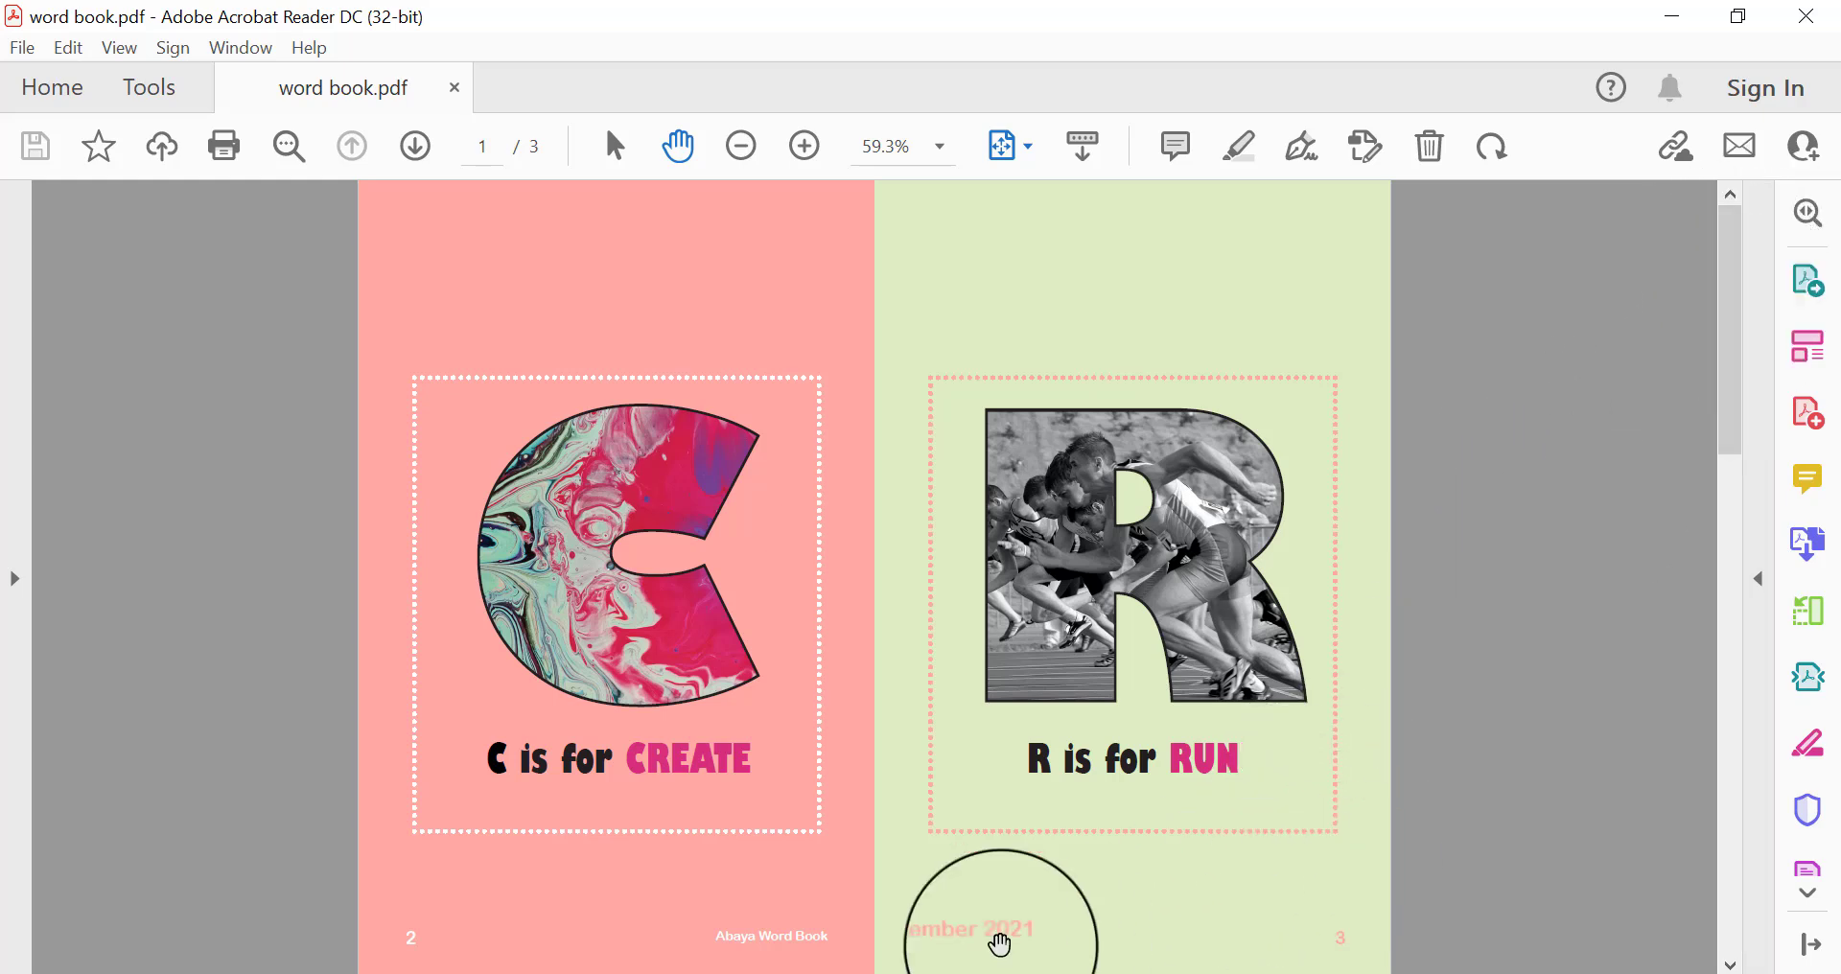
pyautogui.scroll(-1, 1330, 827)
pyautogui.scroll(-1, 1332, 827)
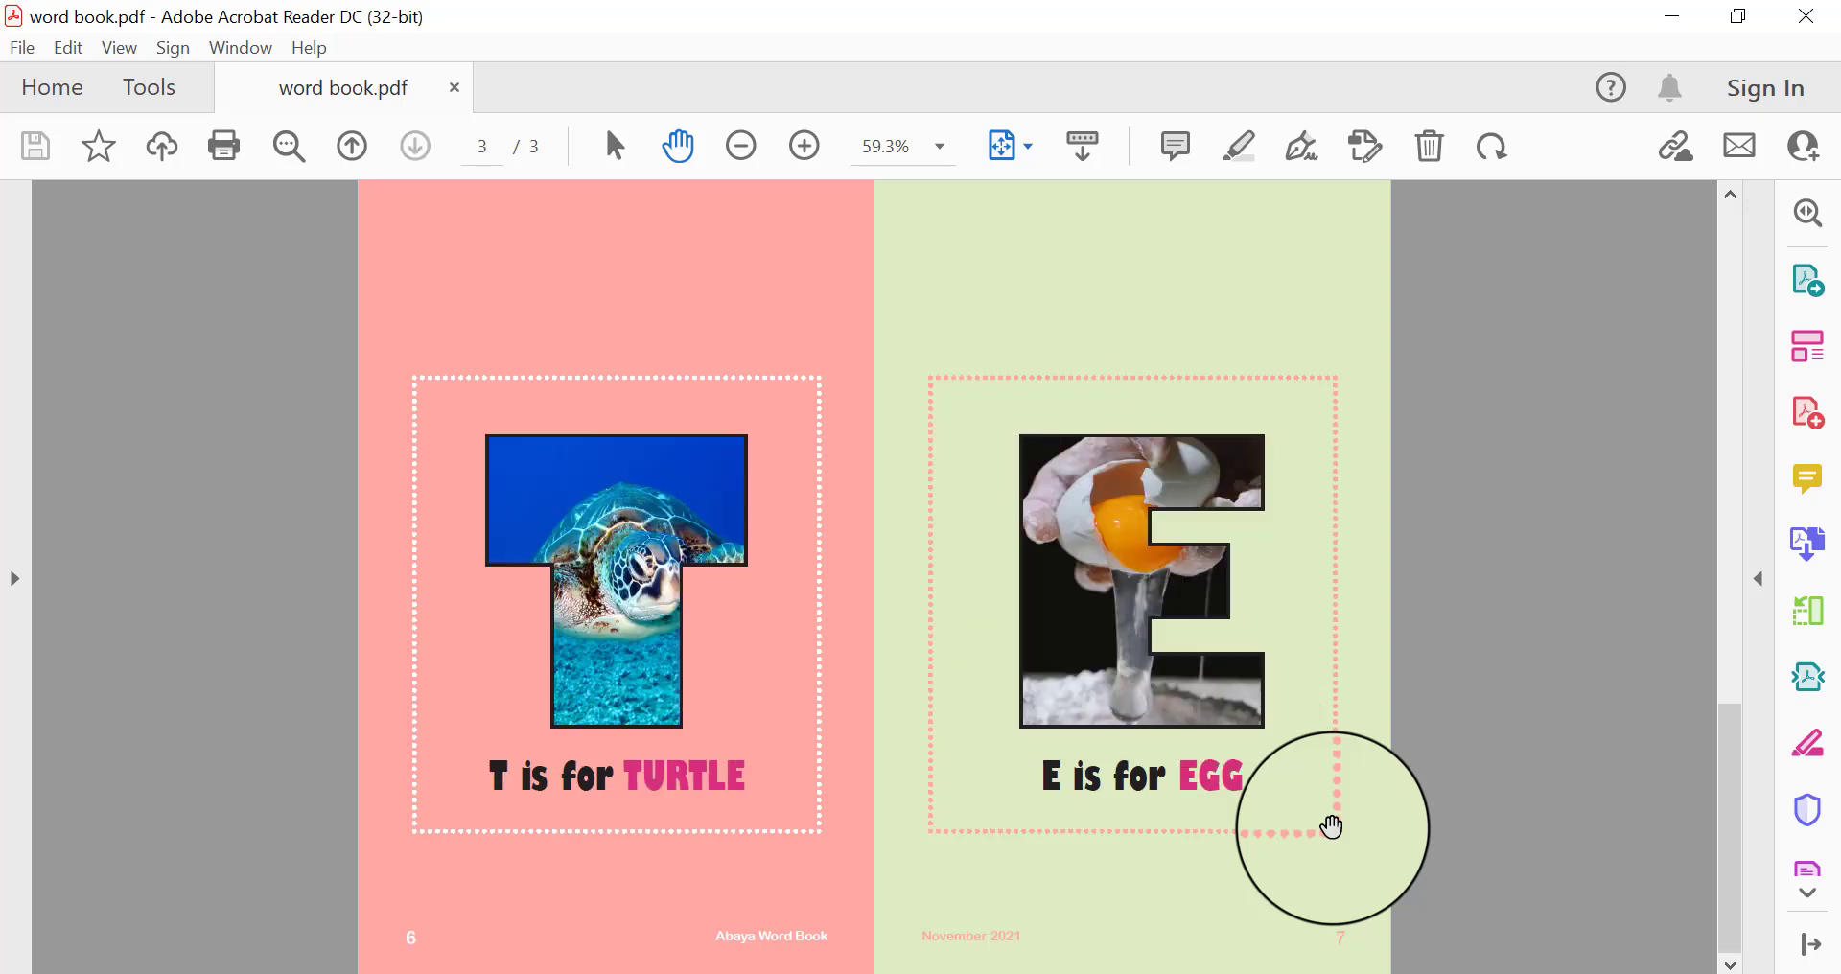
pyautogui.scroll(2, 1332, 827)
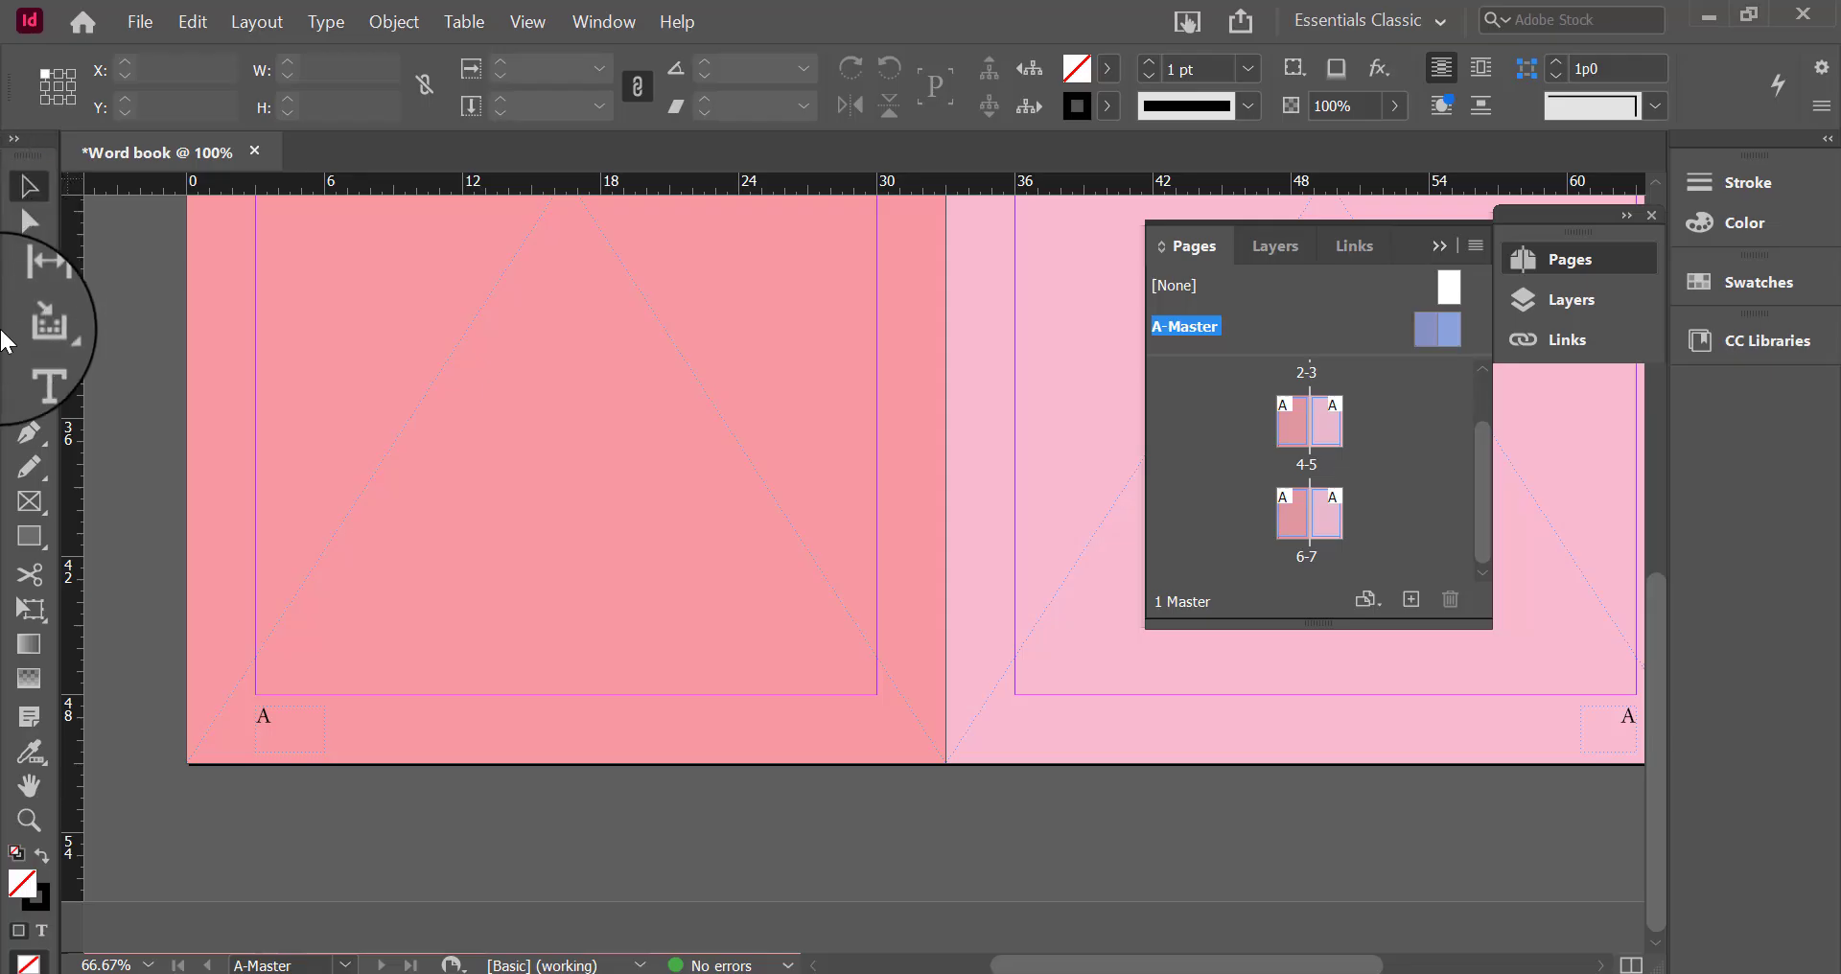
# Switch back to InDesign and draw a text frame below the bottom margin of the left A-Master page, ending at the inner margin
pyautogui.doubleClick(1424, 328)
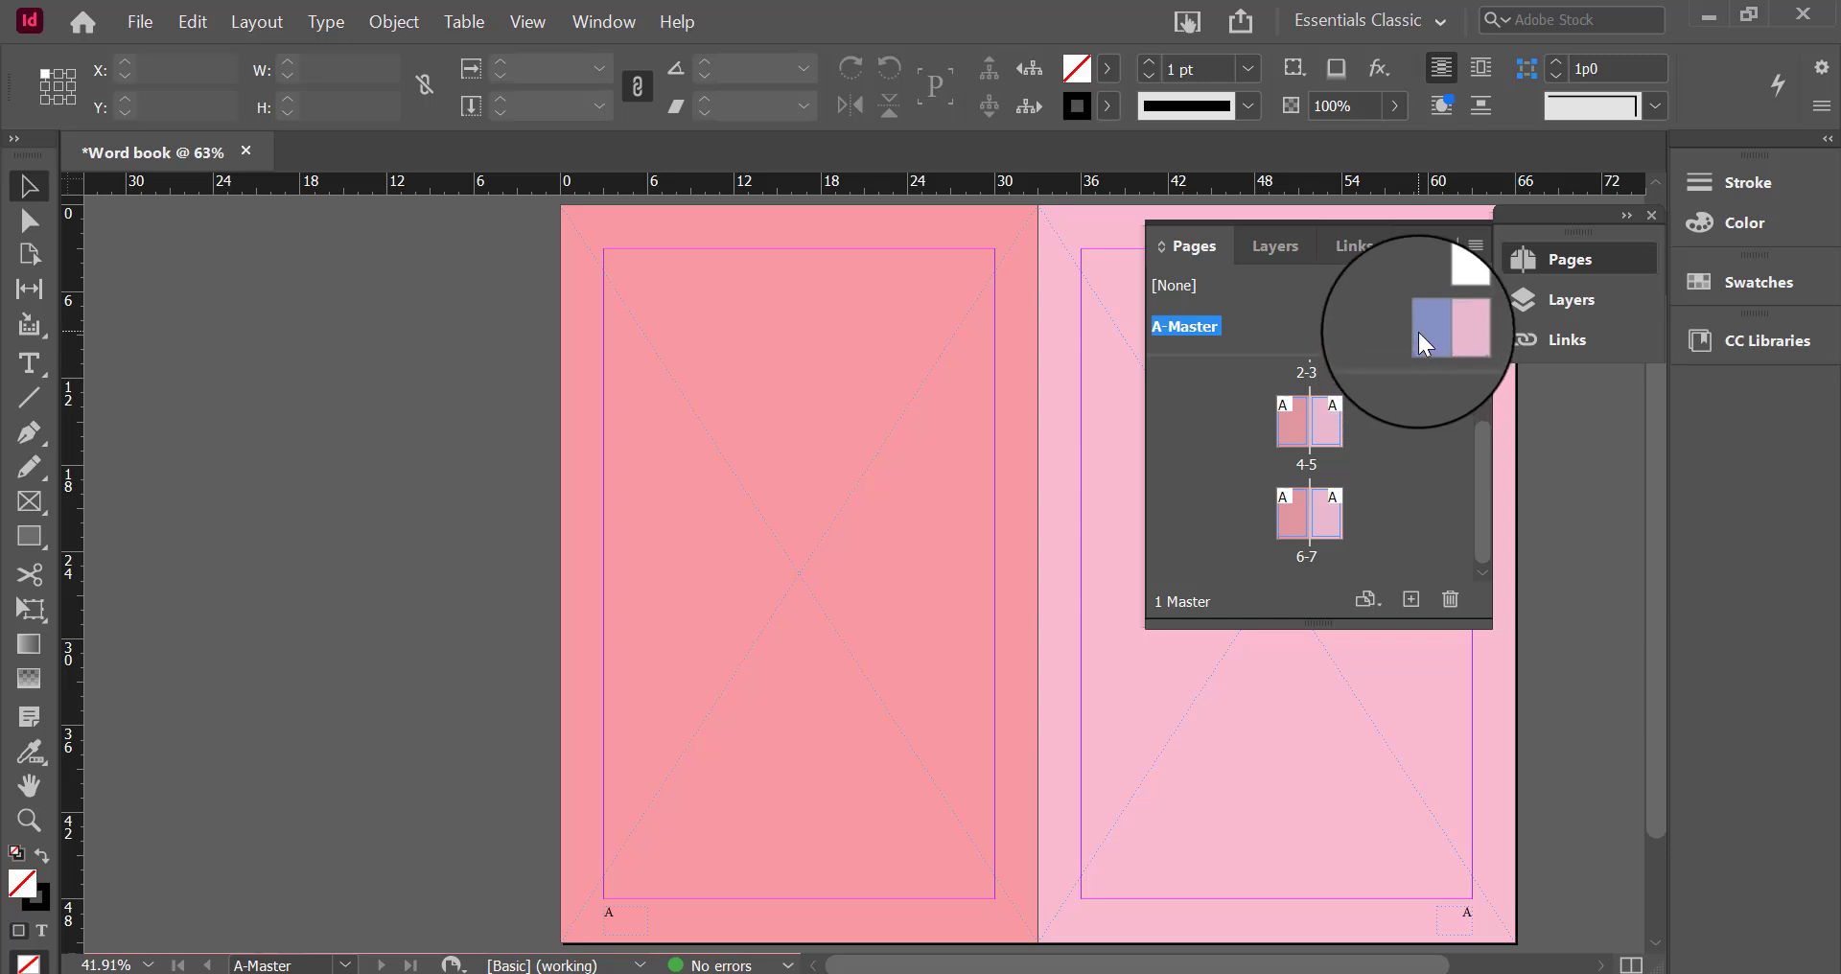
pyautogui.click(29, 820)
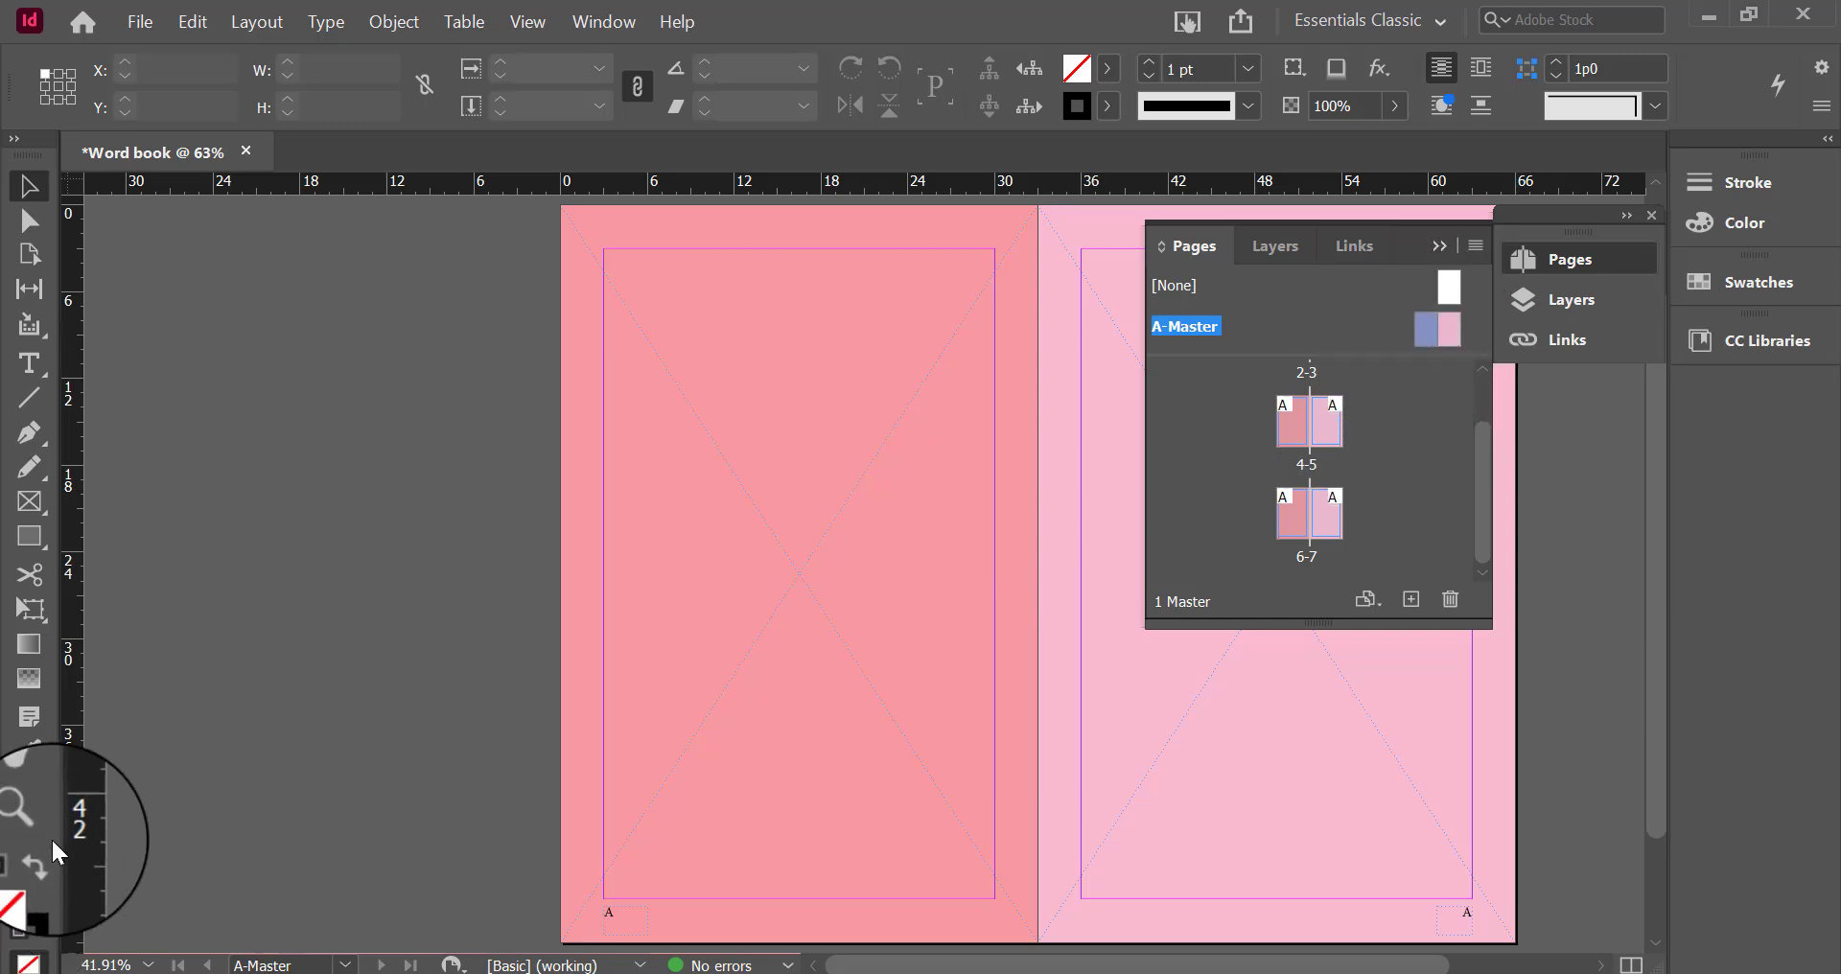
pyautogui.click(926, 926)
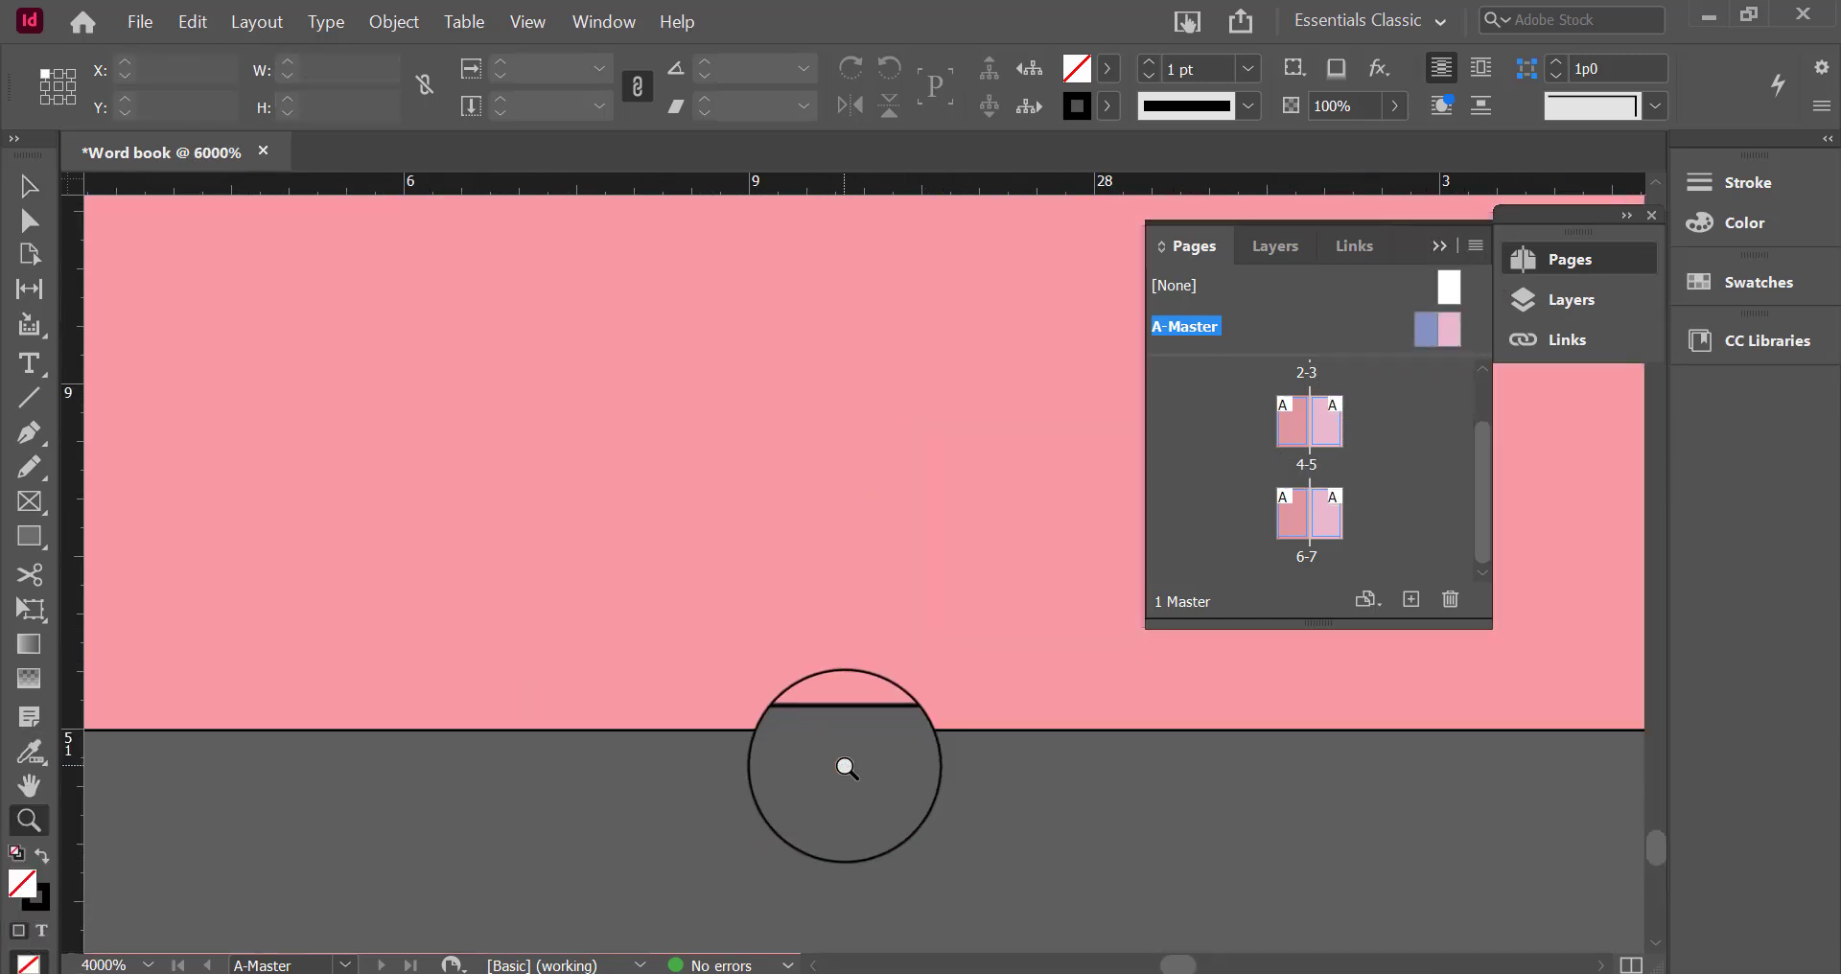
pyautogui.keyDown('alt'); pyautogui.click(955, 645); pyautogui.keyUp('alt')
pyautogui.keyDown('alt'); pyautogui.click(959, 558); pyautogui.keyUp('alt')
pyautogui.keyDown('alt'); pyautogui.click(939, 551); pyautogui.keyUp('alt')
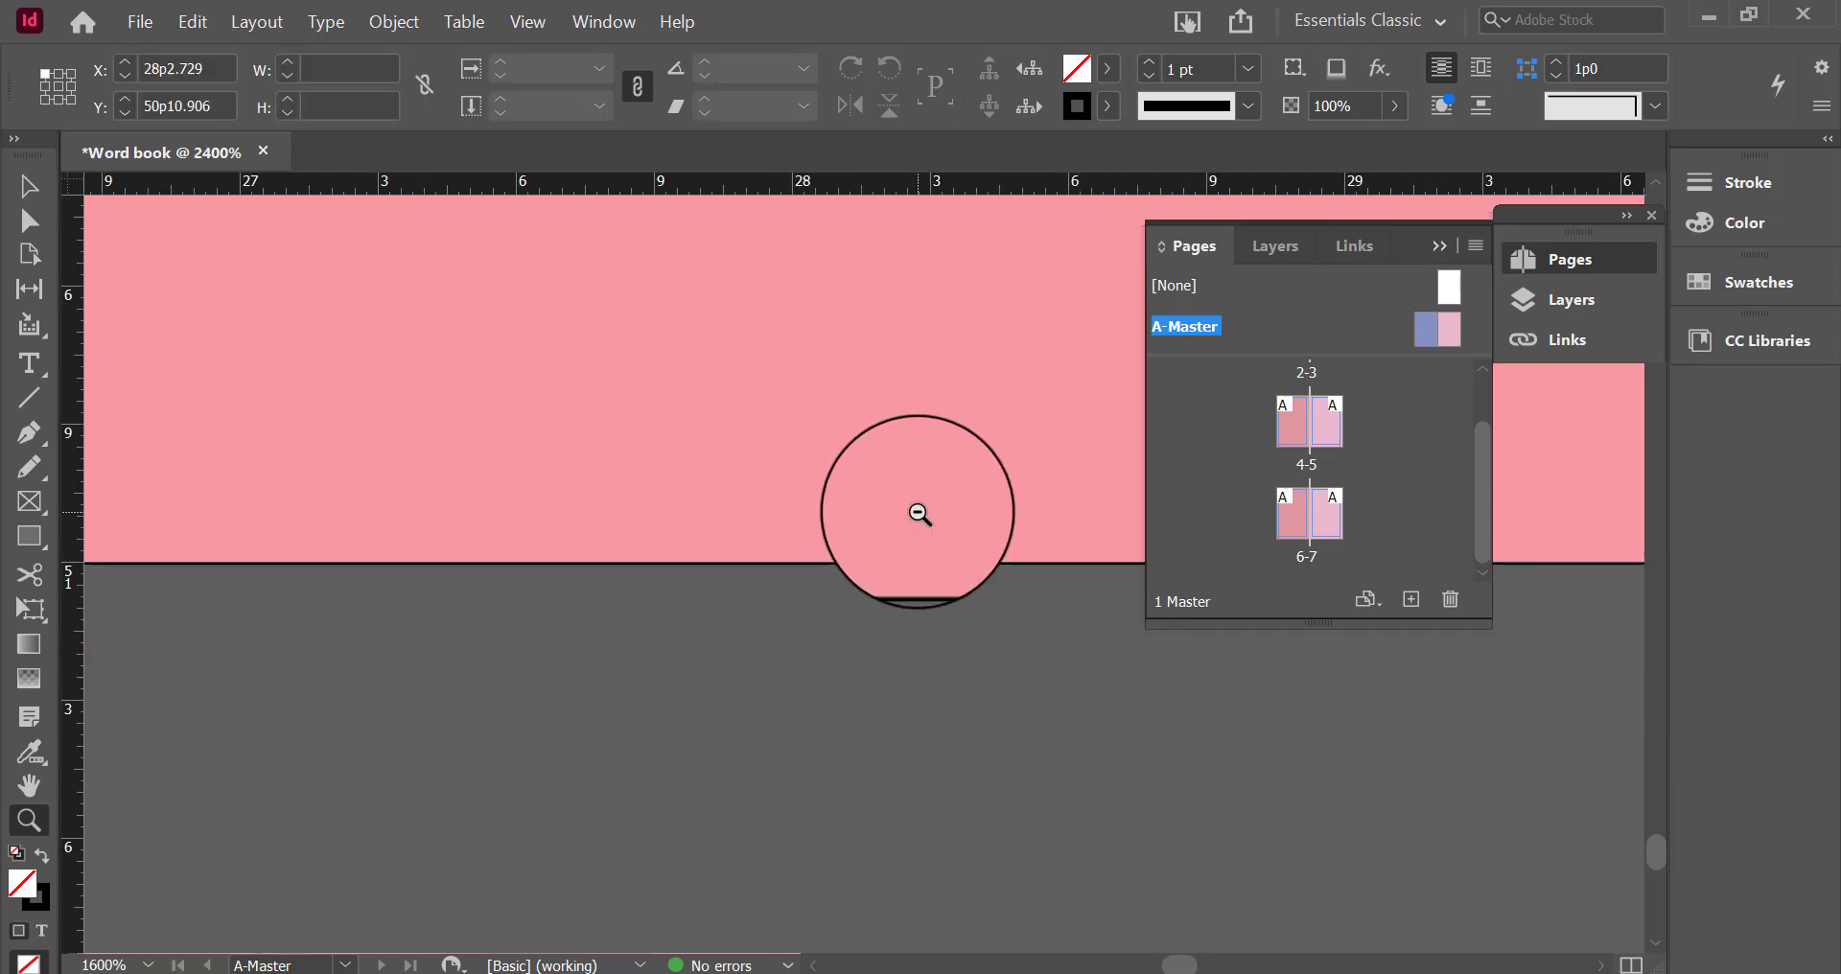
pyautogui.keyDown('alt'); pyautogui.click(933, 444); pyautogui.keyUp('alt')
pyautogui.keyDown('alt'); pyautogui.click(933, 440); pyautogui.keyUp('alt')
pyautogui.keyDown('alt'); pyautogui.click(933, 440); pyautogui.keyUp('alt')
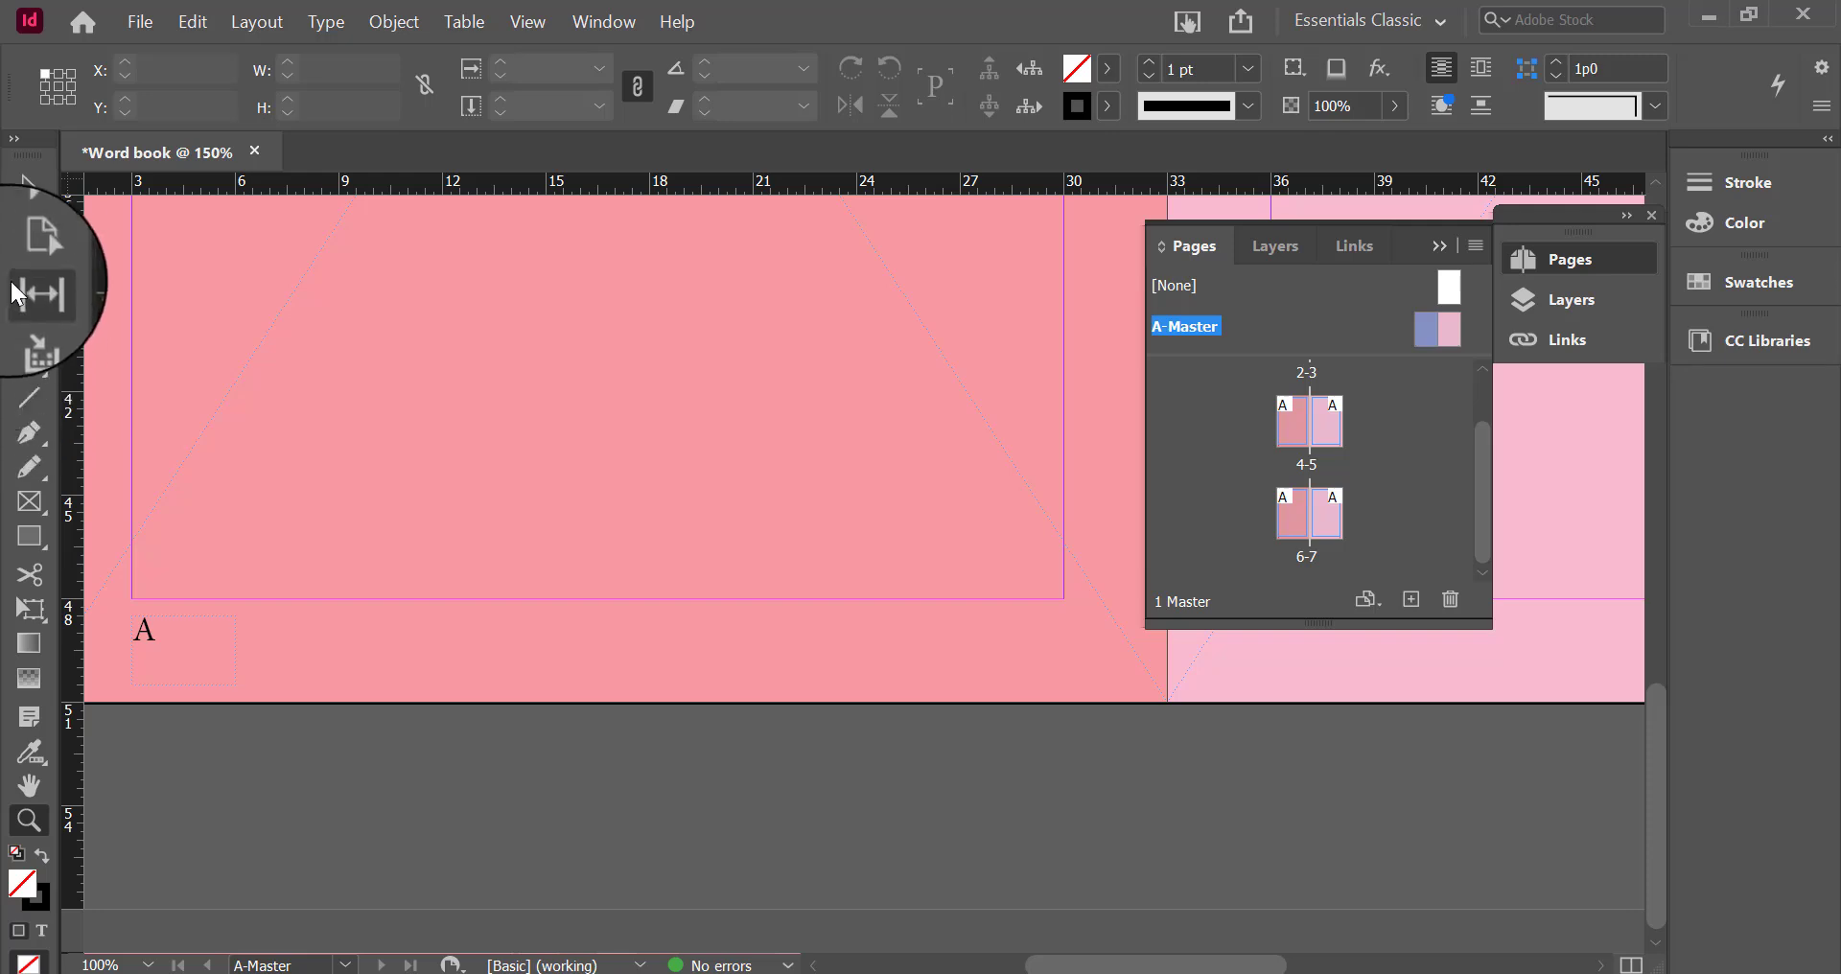
pyautogui.click(29, 362)
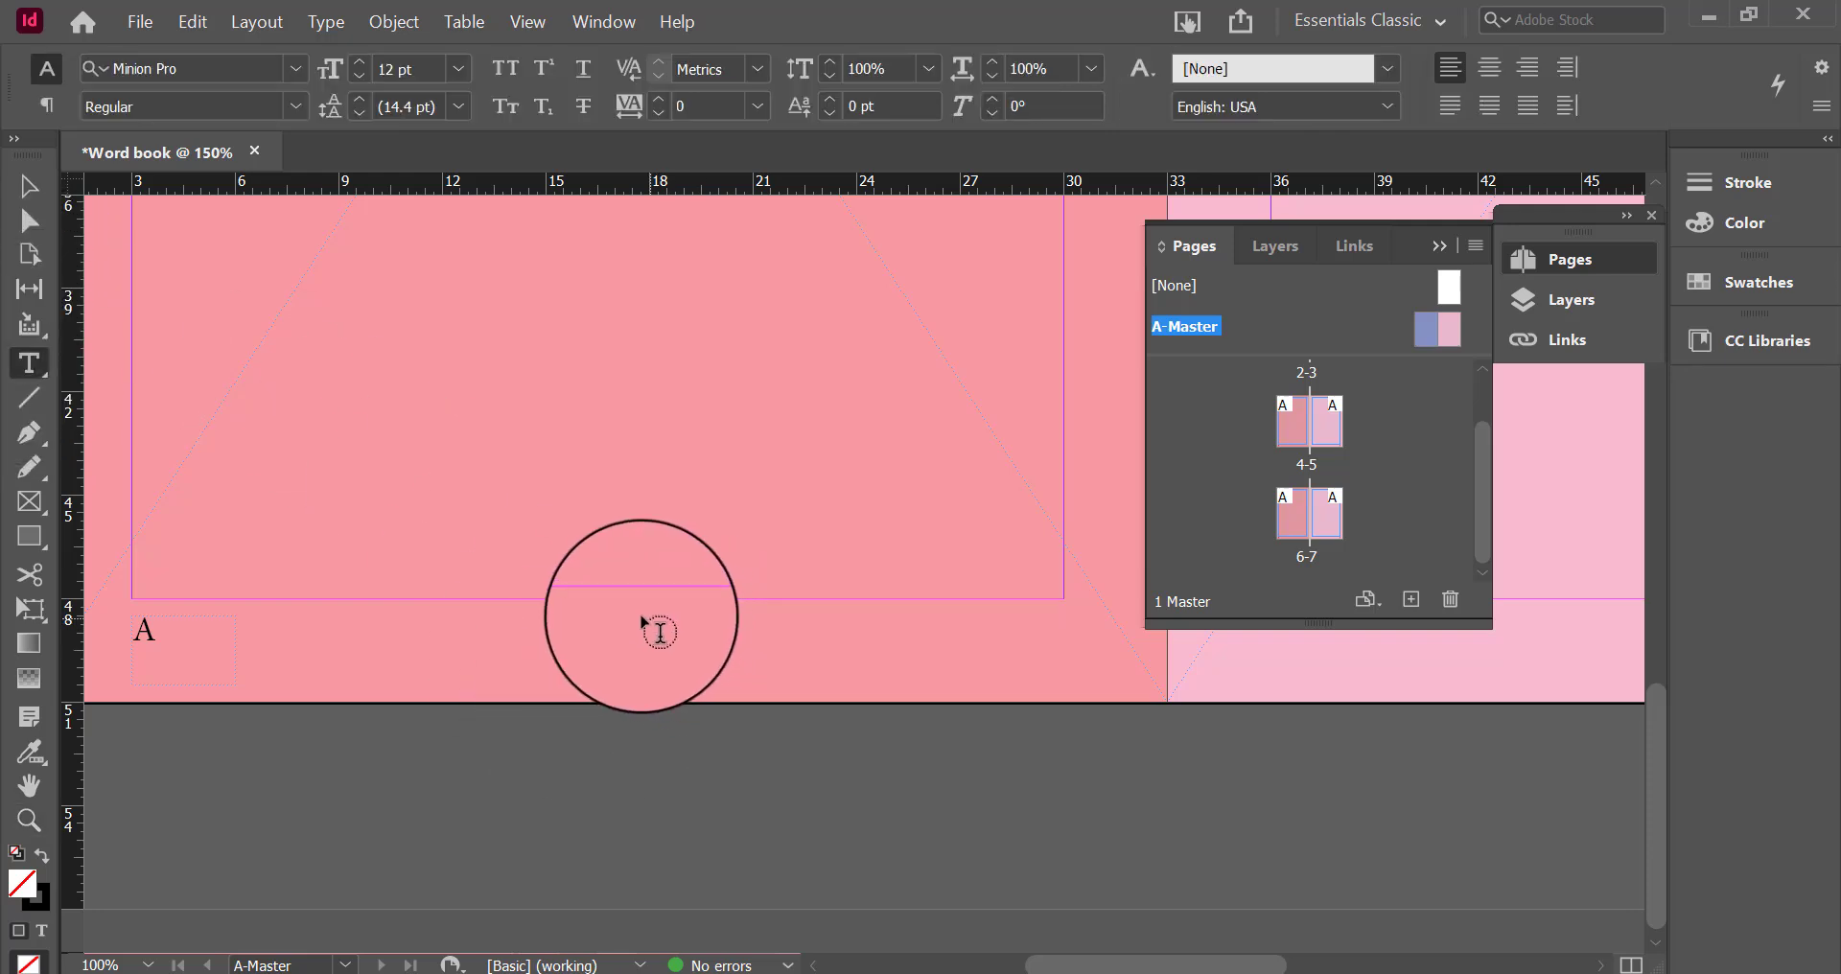
pyautogui.moveTo(628, 616); pyautogui.dragTo(975, 657)
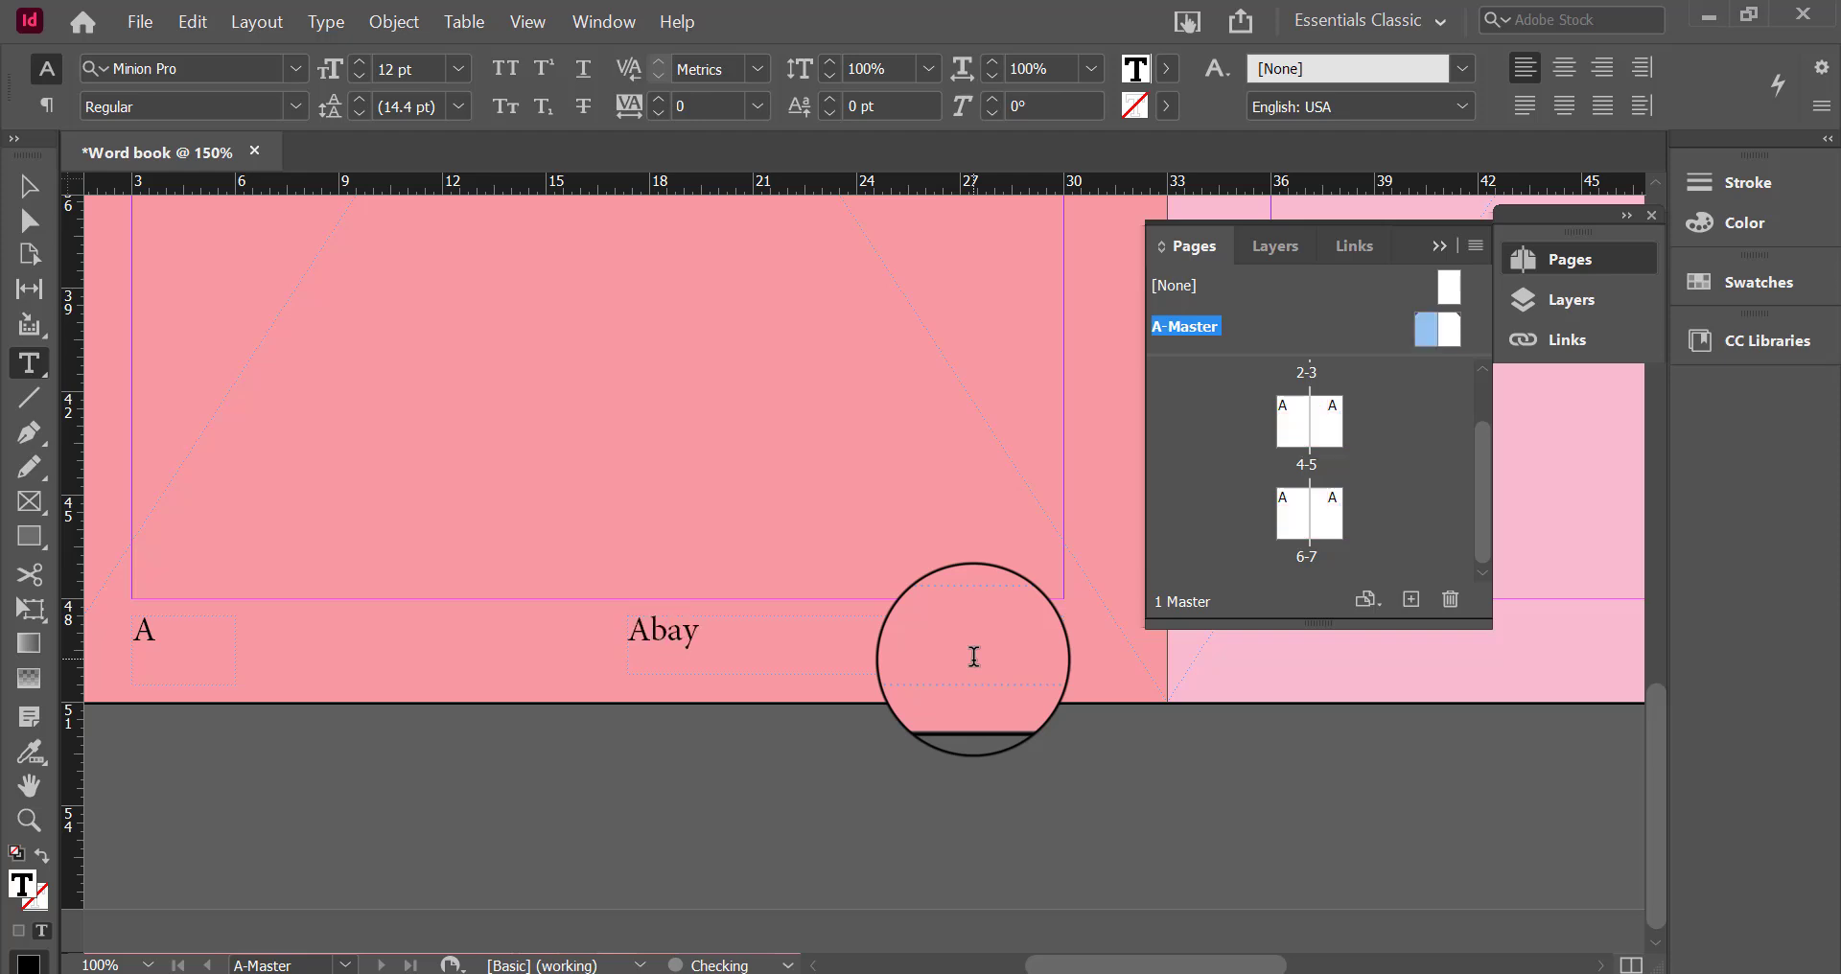
# Enter the footer text "Abaya Children’s Word Book" in the new frame and right-align it
pyautogui.write('Abaya Word Book')
pyautogui.hotkey('ctrl', 'a')
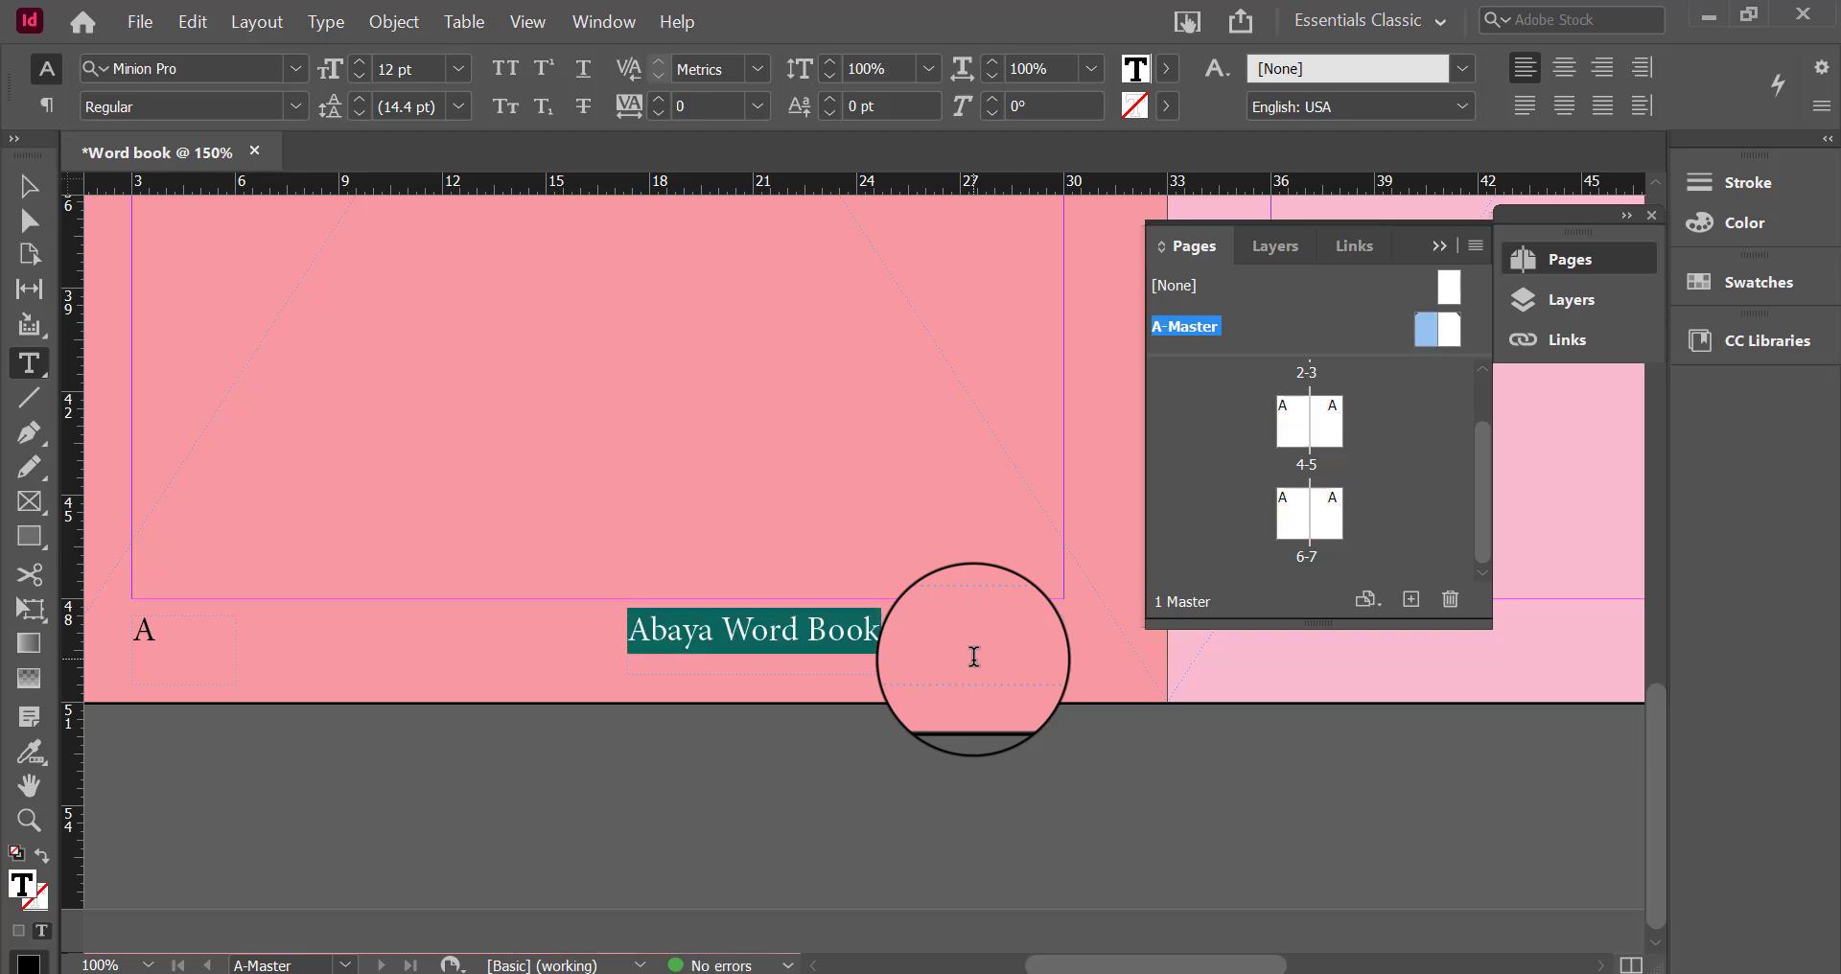
pyautogui.click(725, 633)
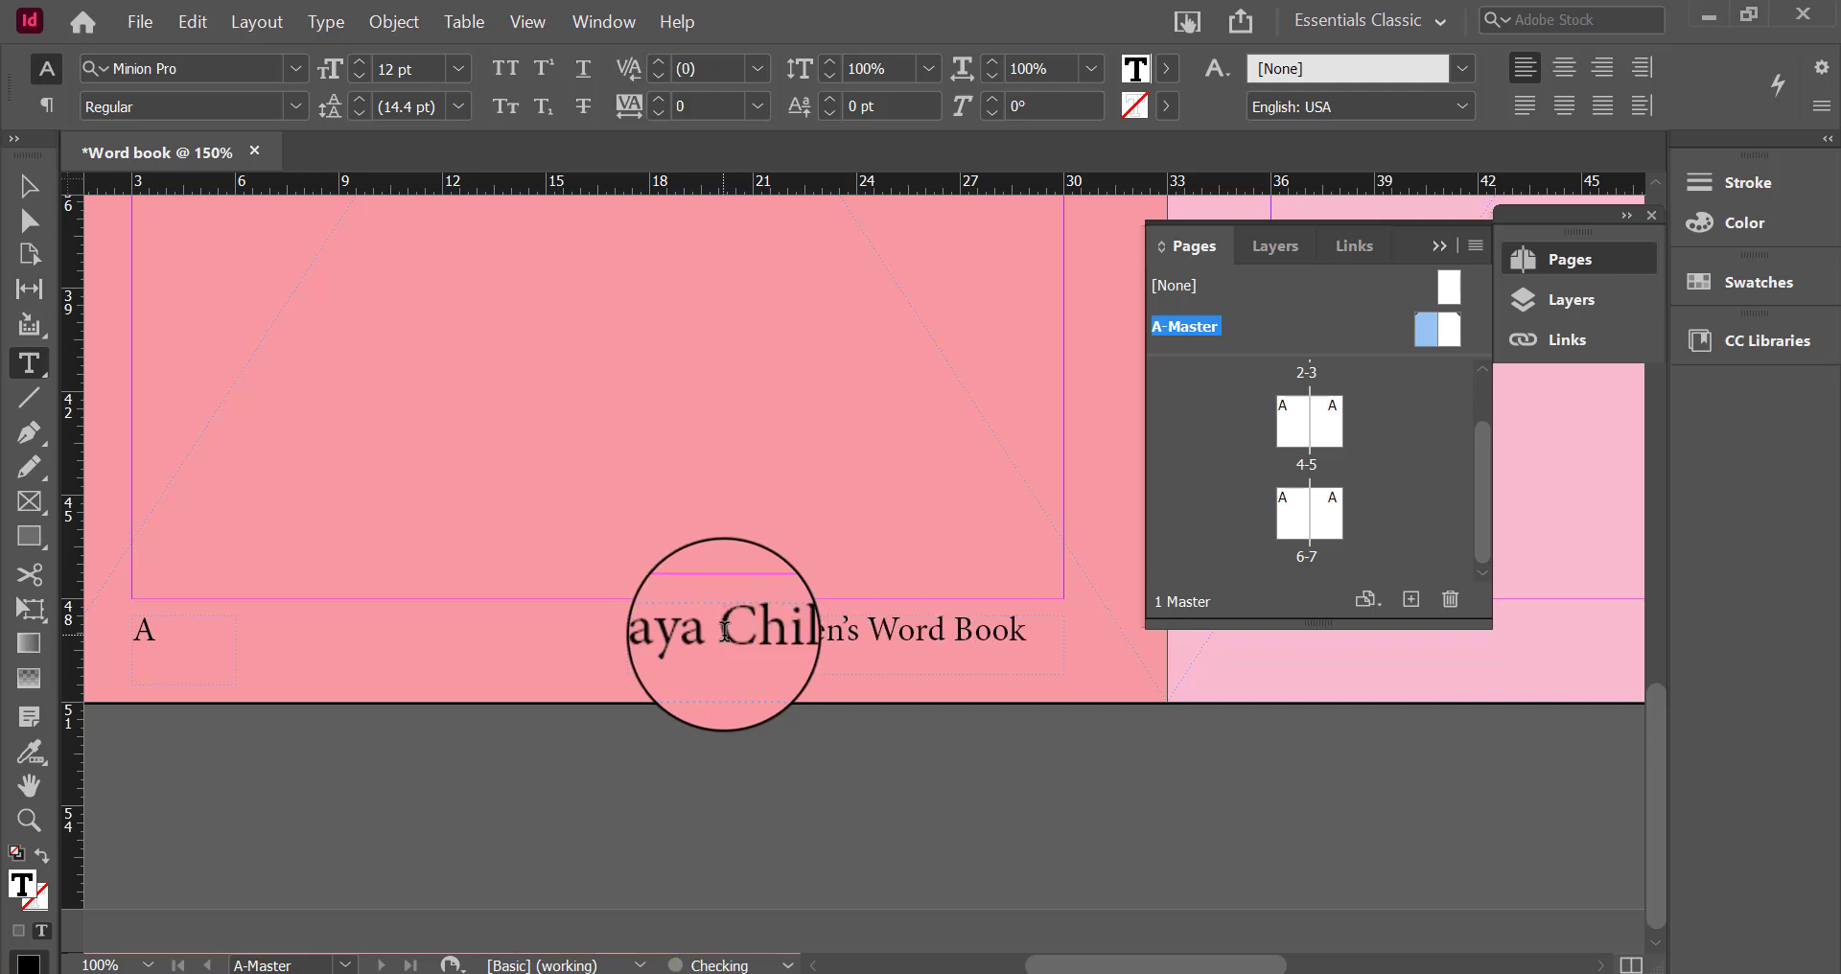
pyautogui.hotkey('ctrl', 'a')
pyautogui.click(1603, 67)
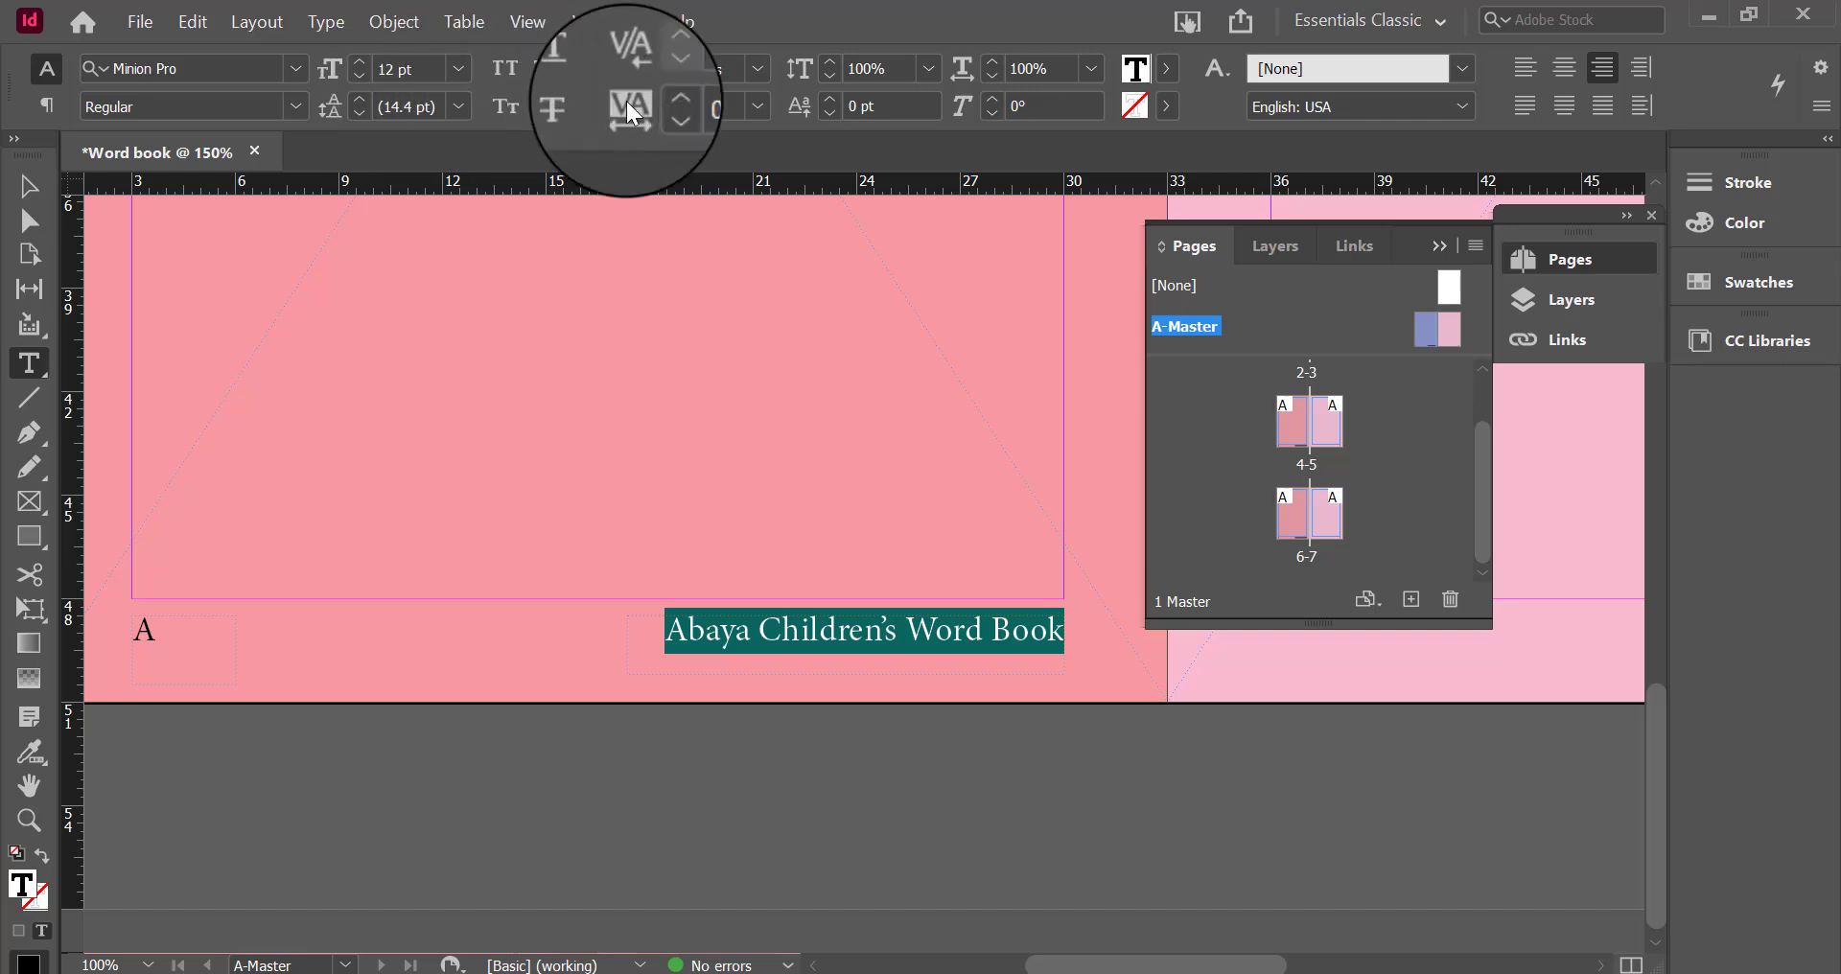
# Set the font of the left master page's footer title to Arial Rounded MT Bold
pyautogui.click(291, 67)
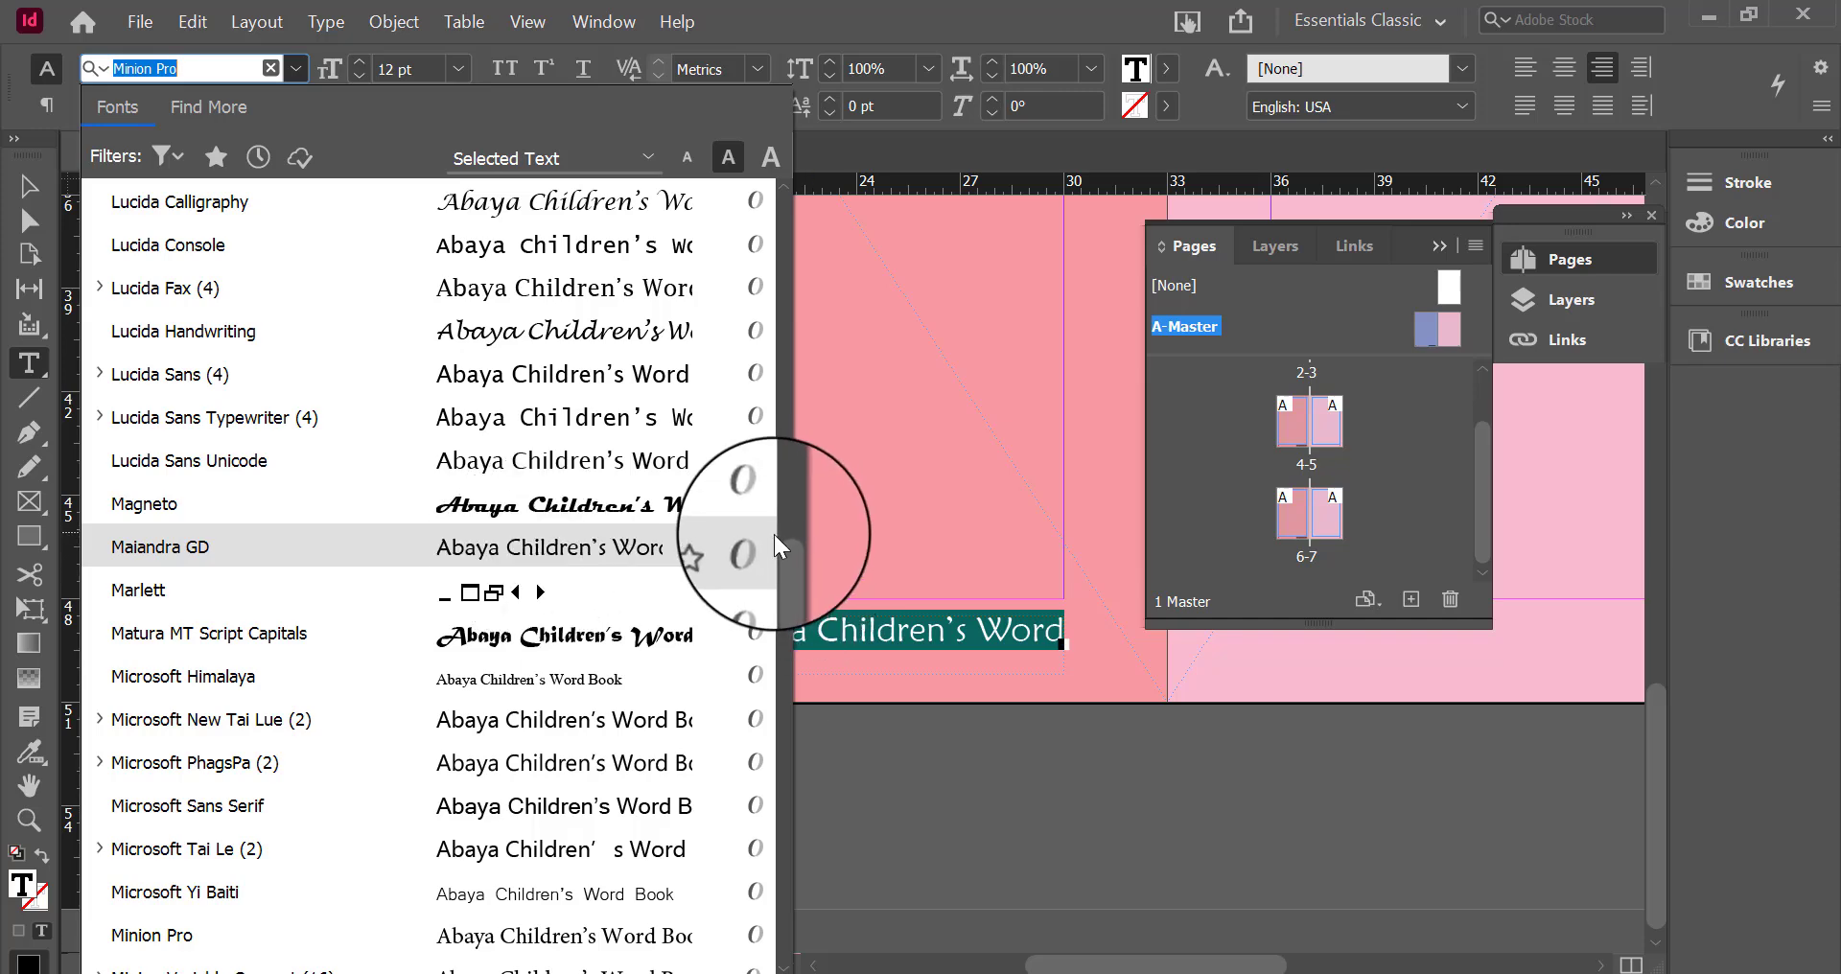
pyautogui.moveTo(774, 534); pyautogui.dragTo(780, 217)
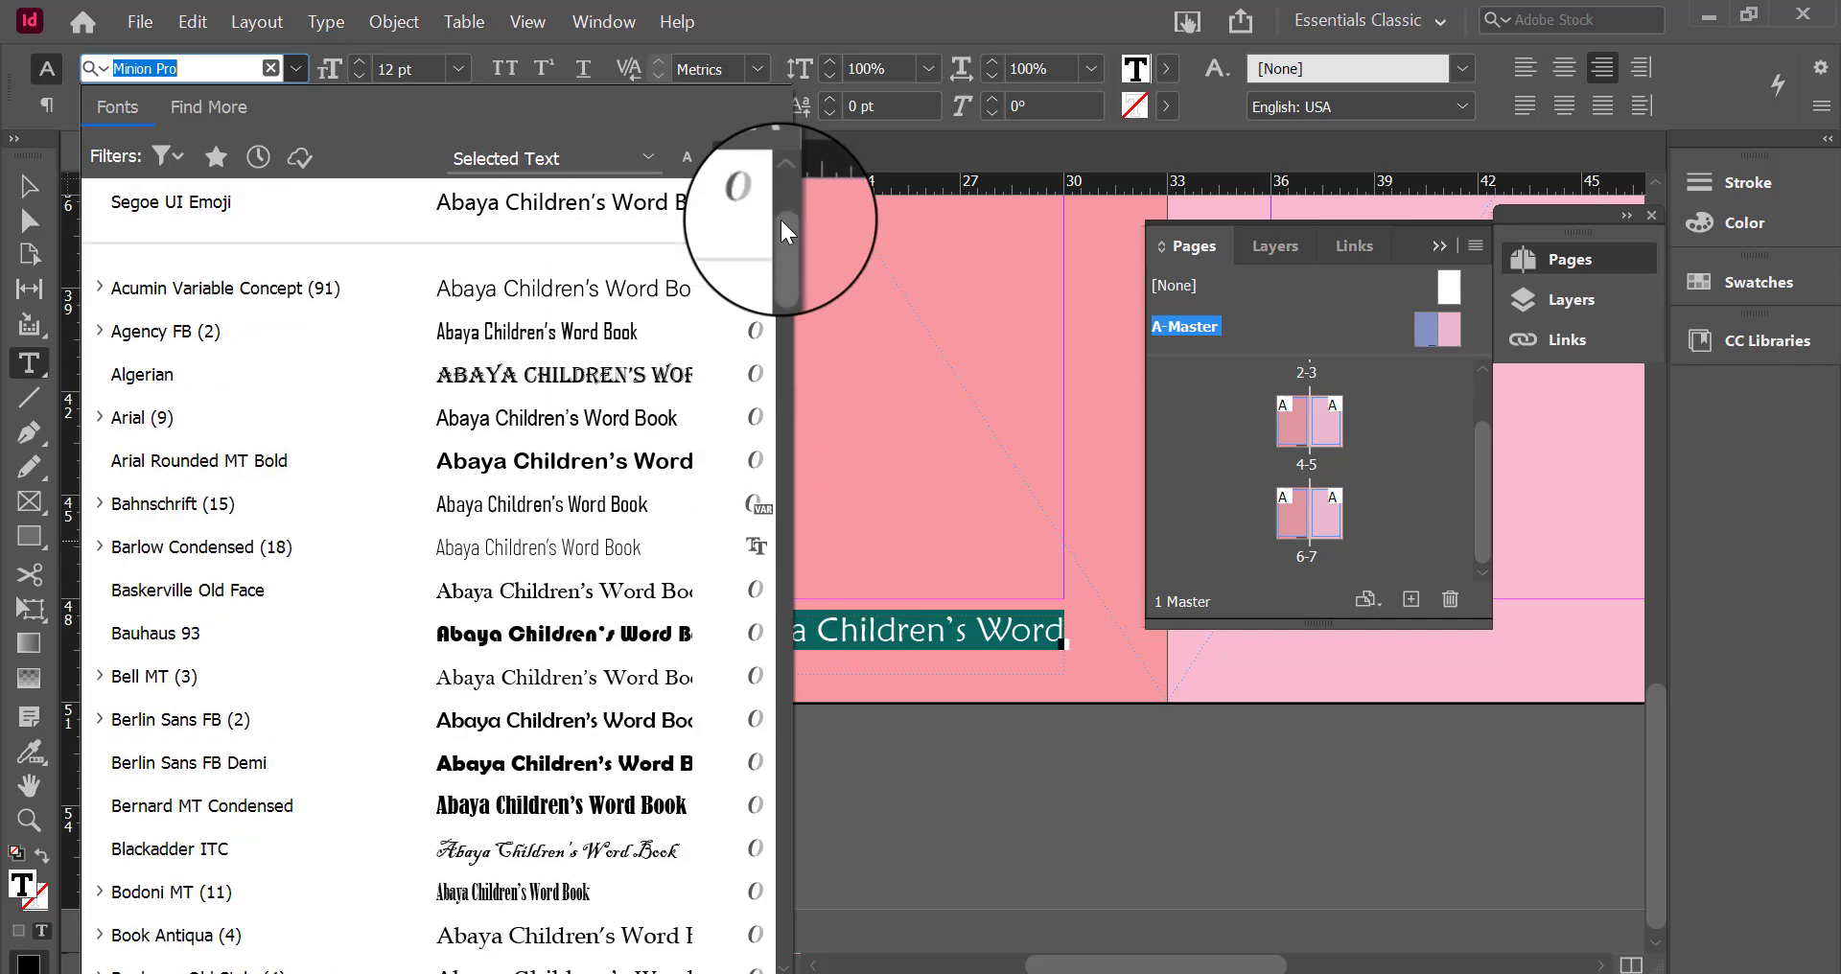
pyautogui.click(366, 469)
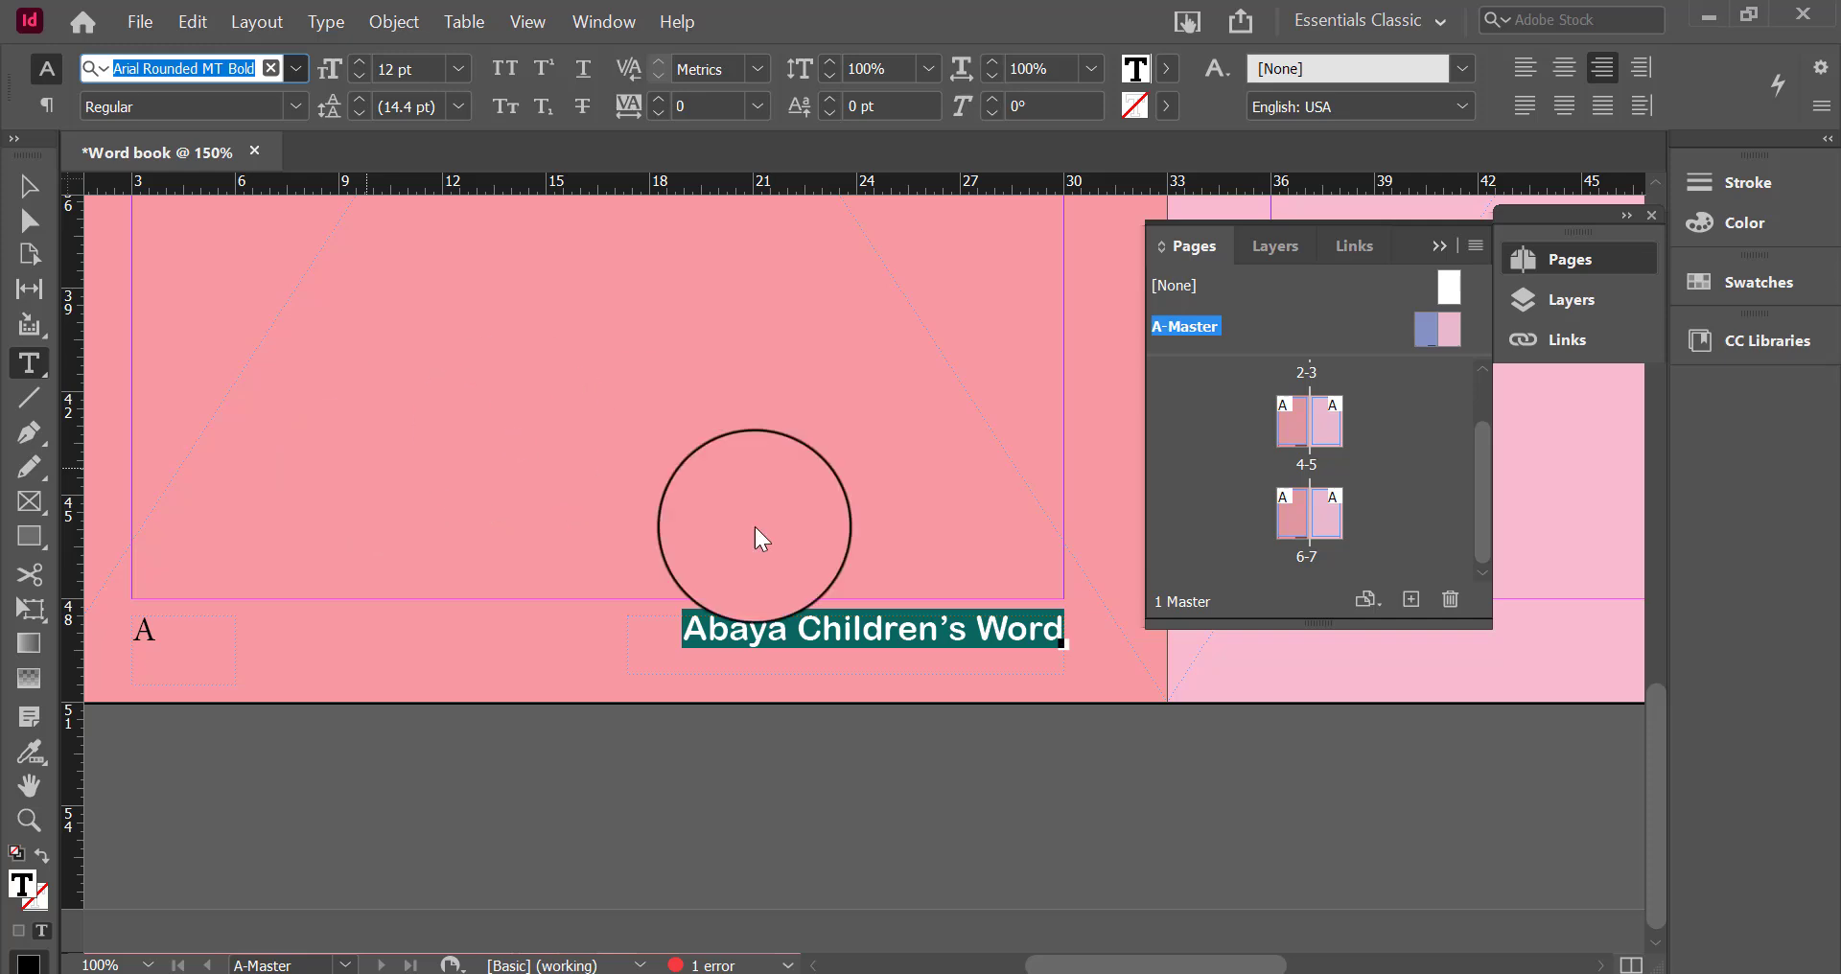
# Set the left master page's footer title to 10 pt with a [Paper] text fill
pyautogui.click(465, 63)
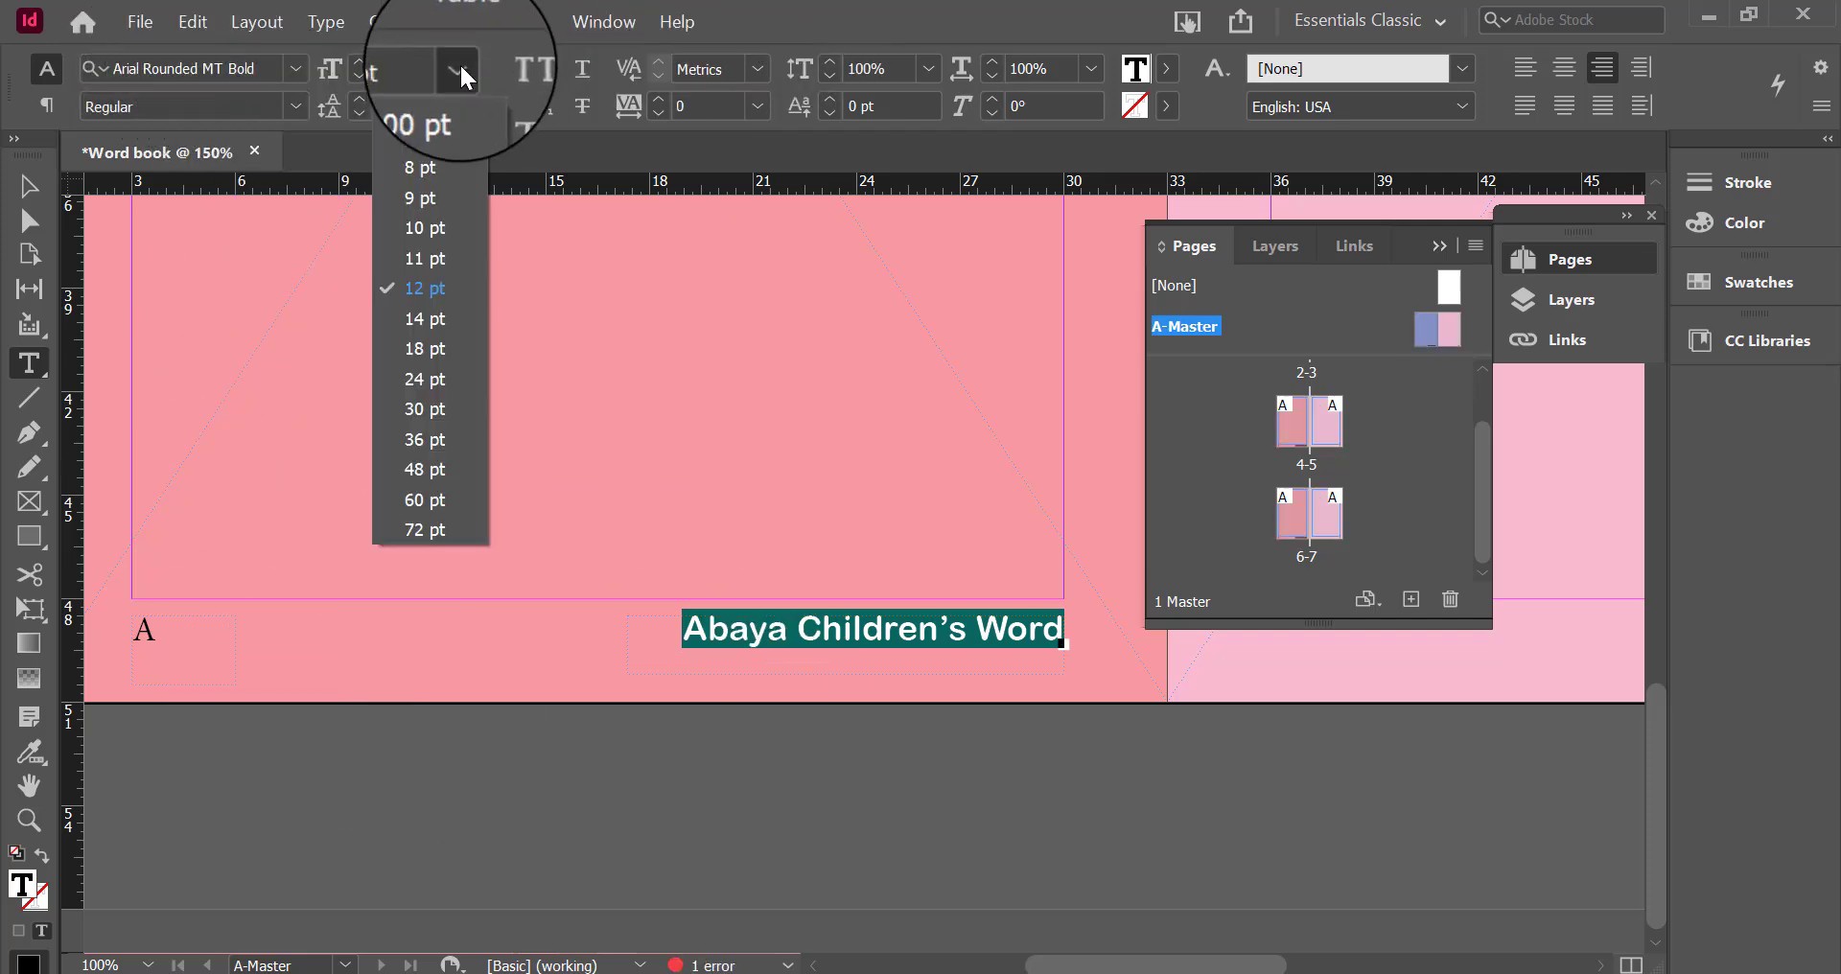
pyautogui.click(450, 222)
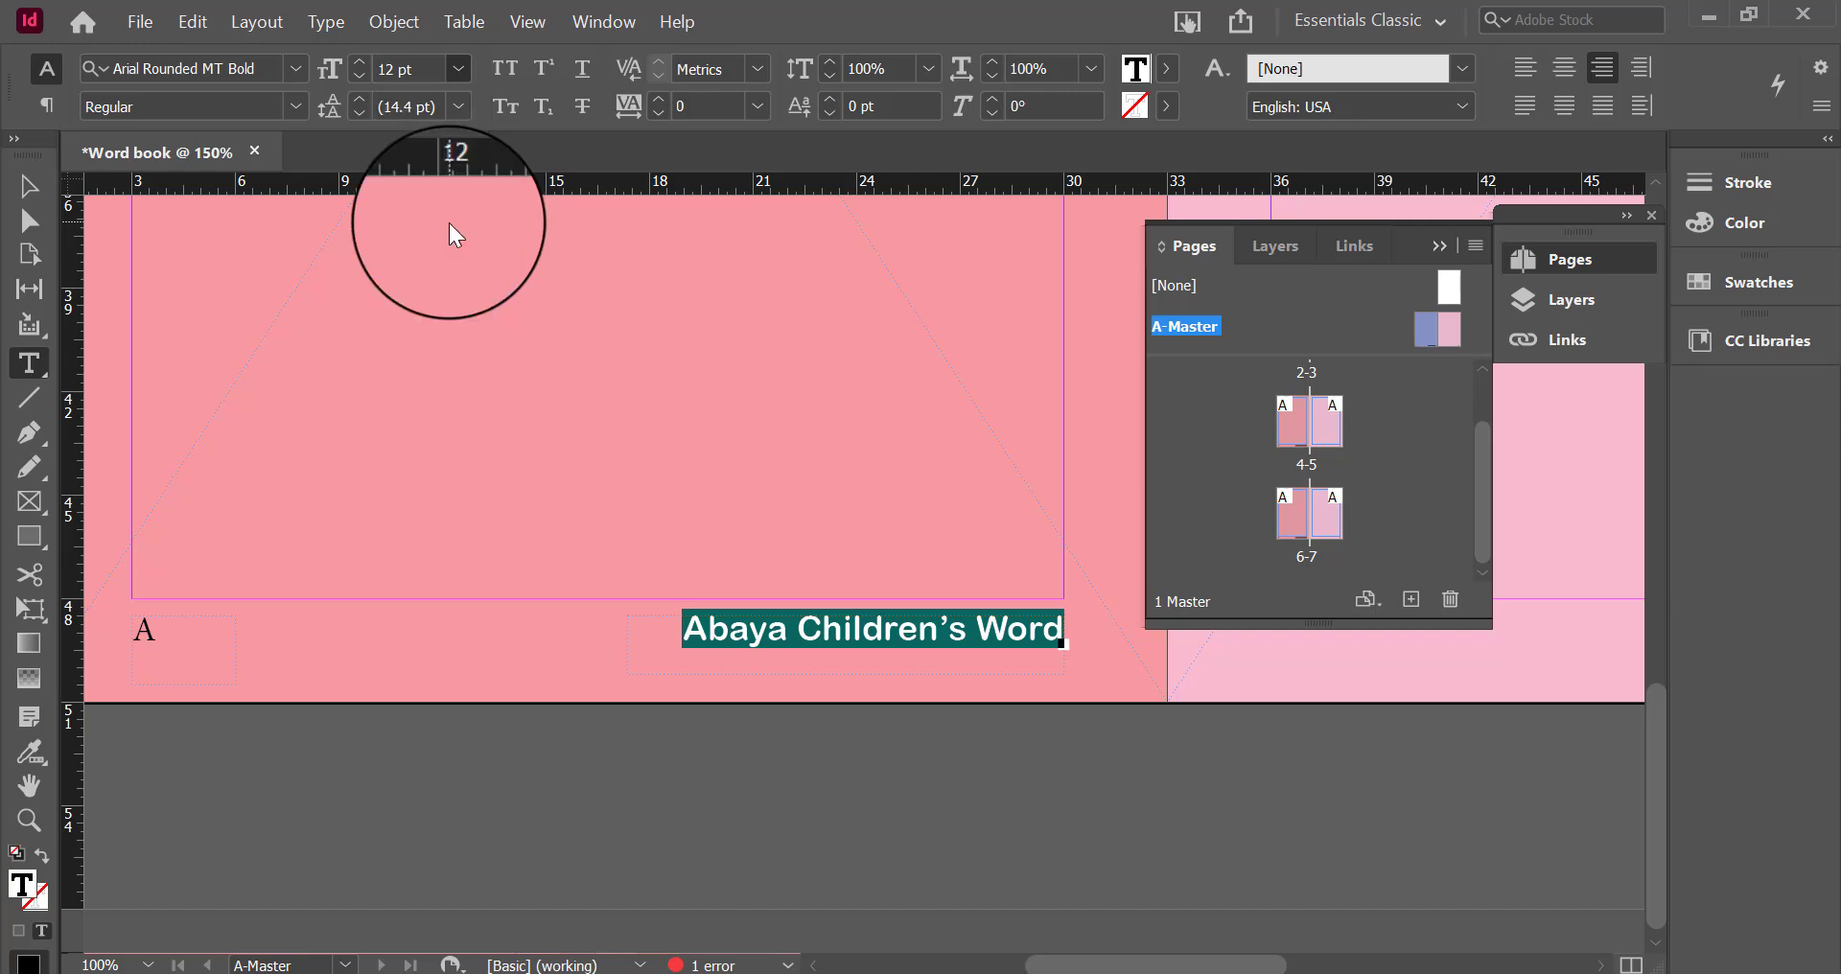
pyautogui.click(1166, 68)
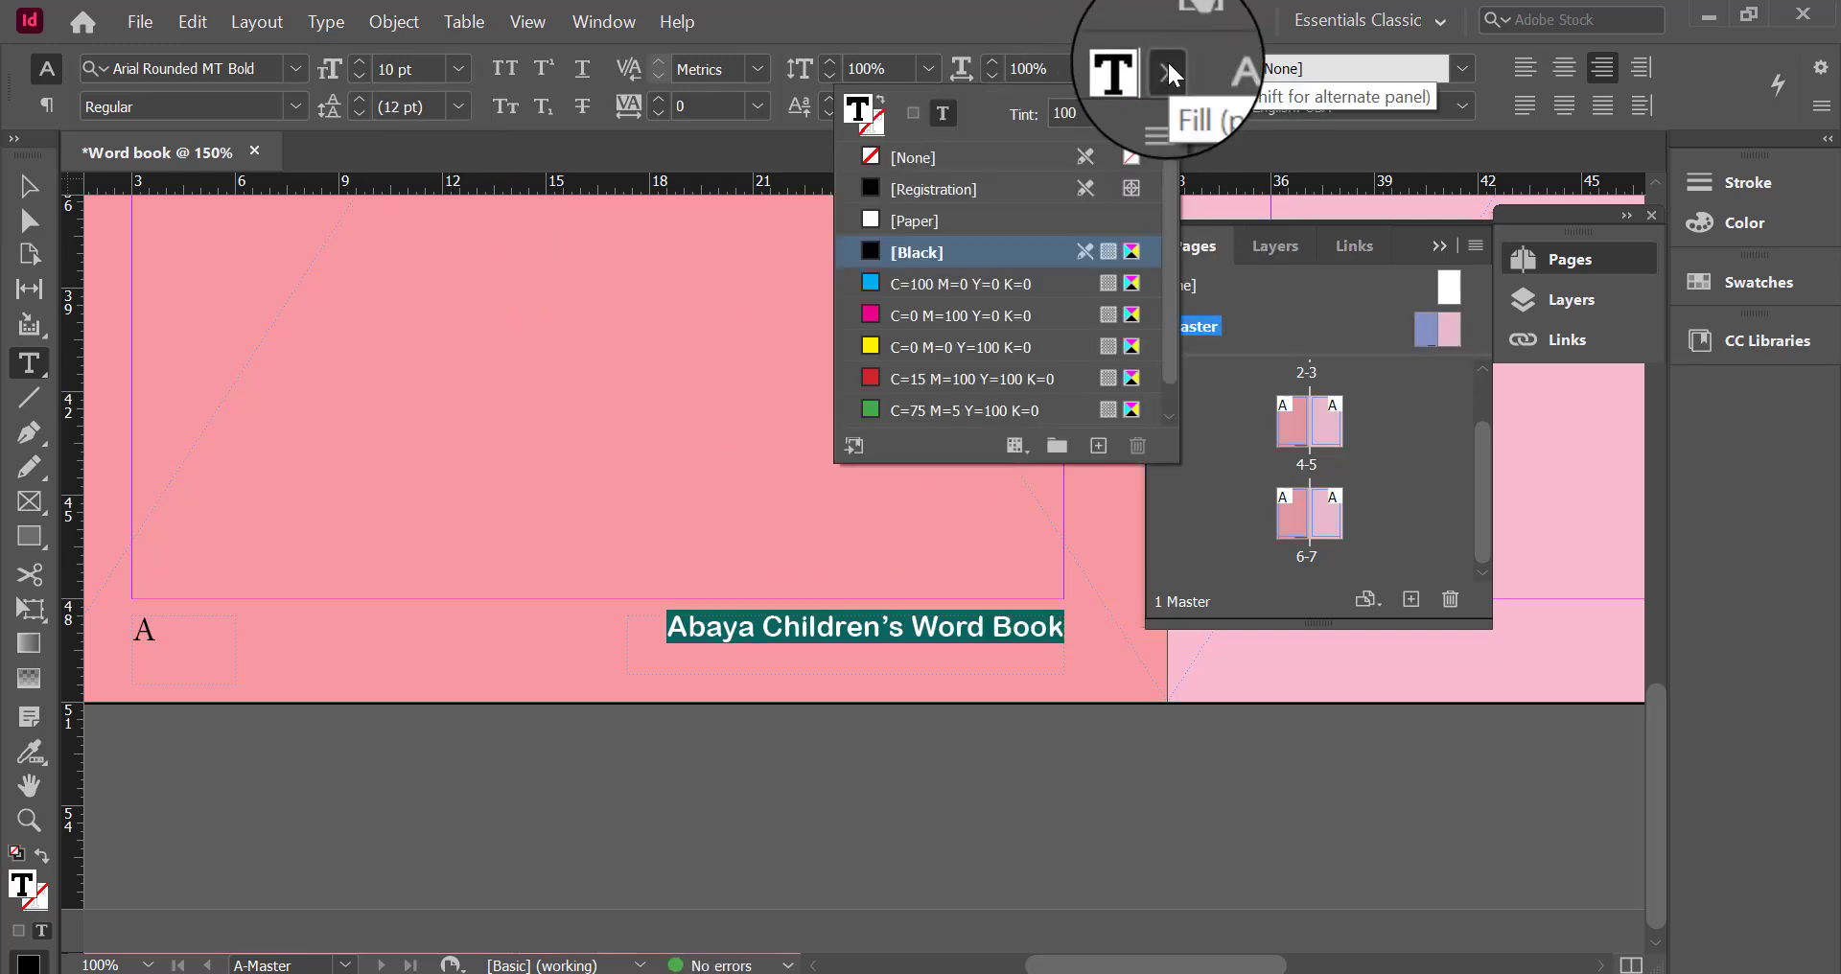
pyautogui.click(865, 222)
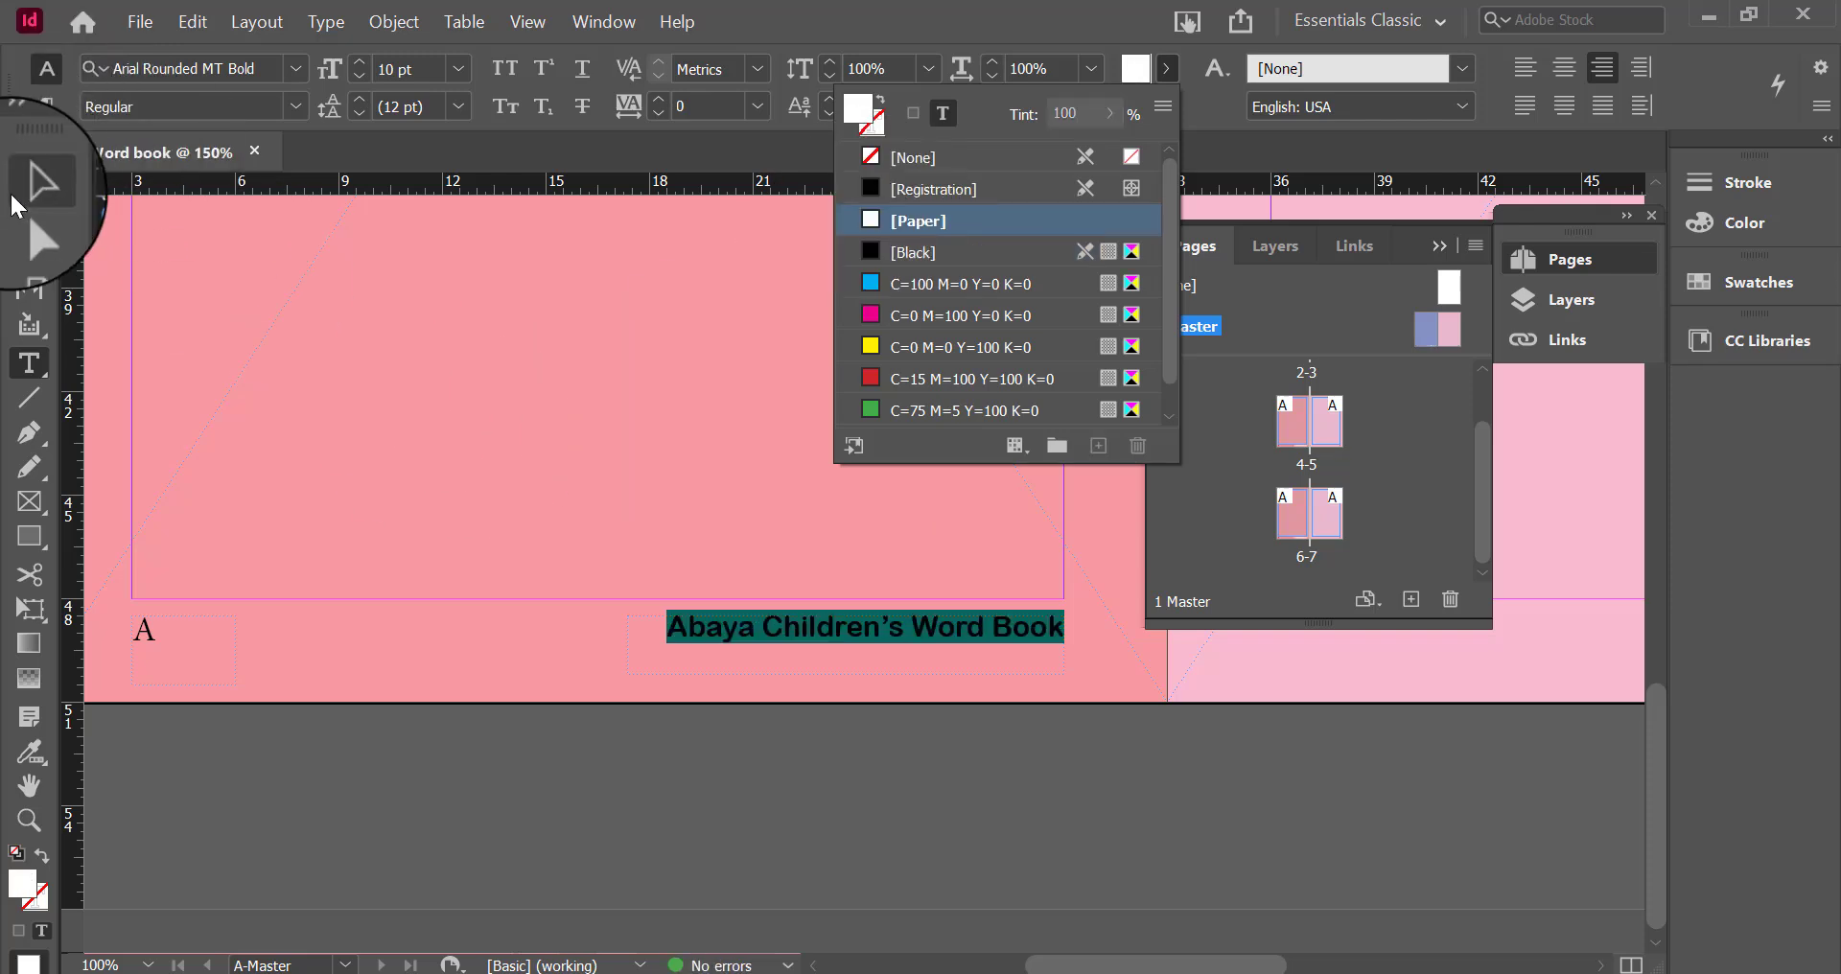
pyautogui.click(29, 186)
# Copy the footer title frame onto the right A-Master page, aligned with its inner margin at X 36p0
pyautogui.click(997, 628)
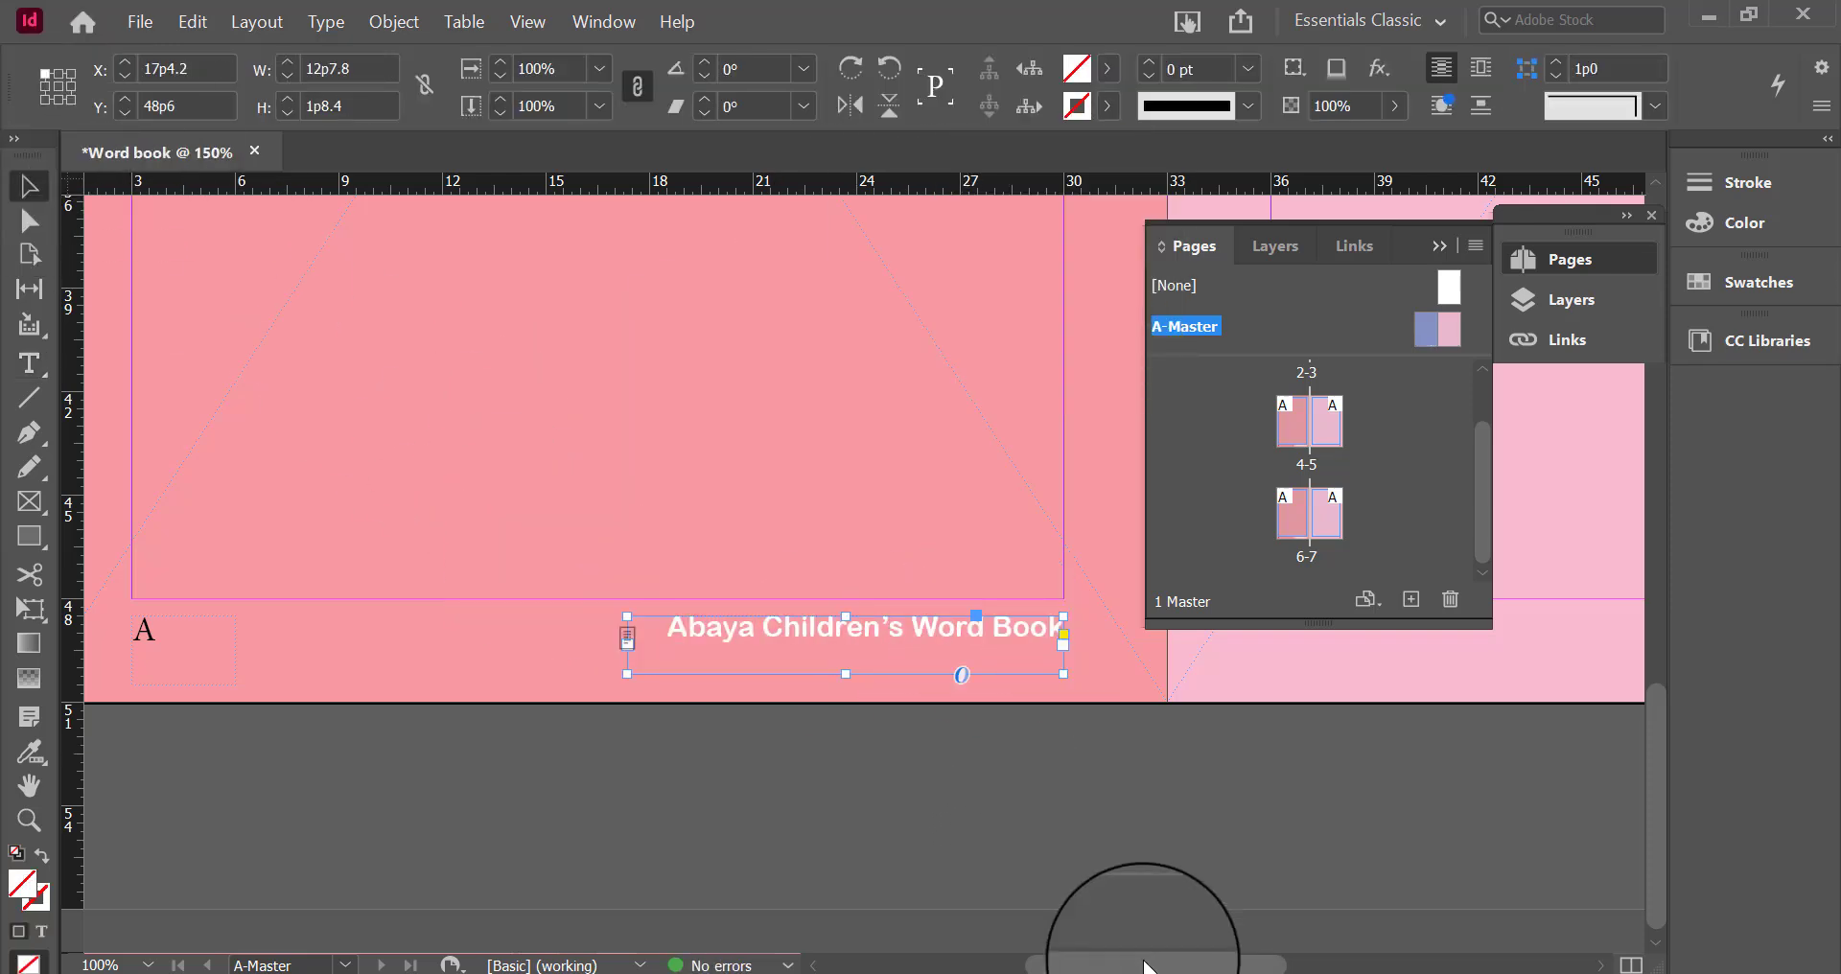
pyautogui.moveTo(1149, 964); pyautogui.dragTo(1234, 962)
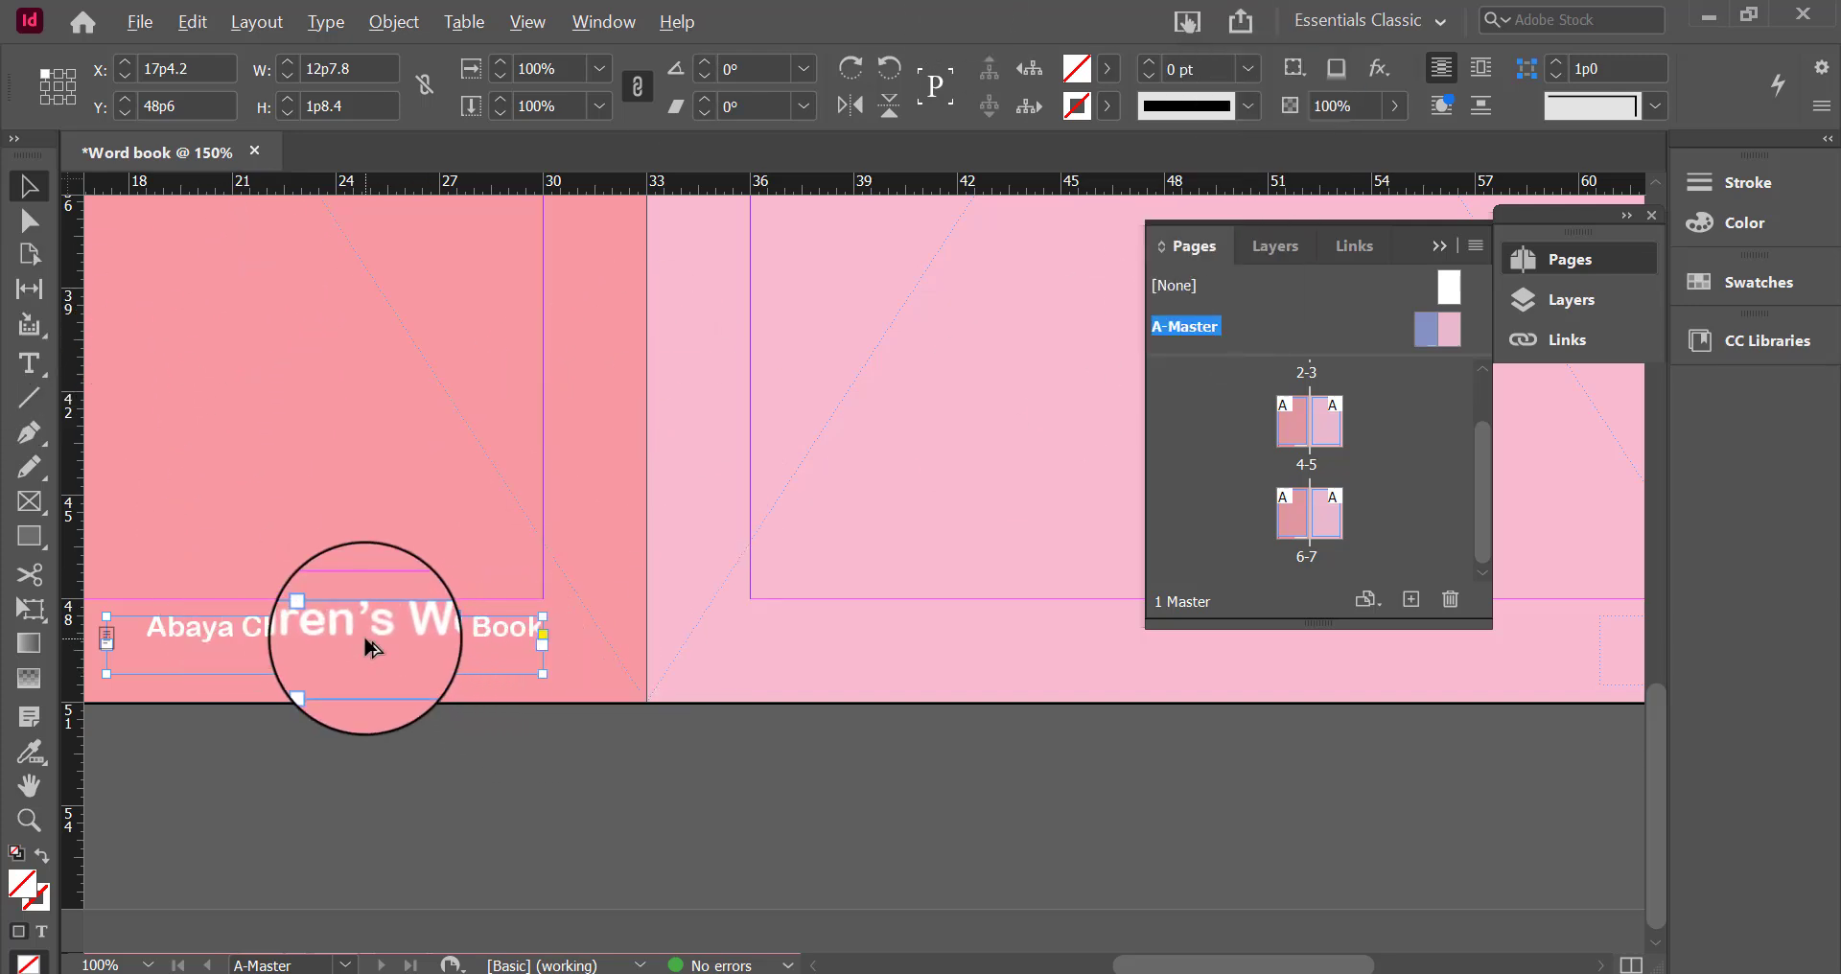
pyautogui.moveTo(371, 634); pyautogui.dragTo(1019, 635)
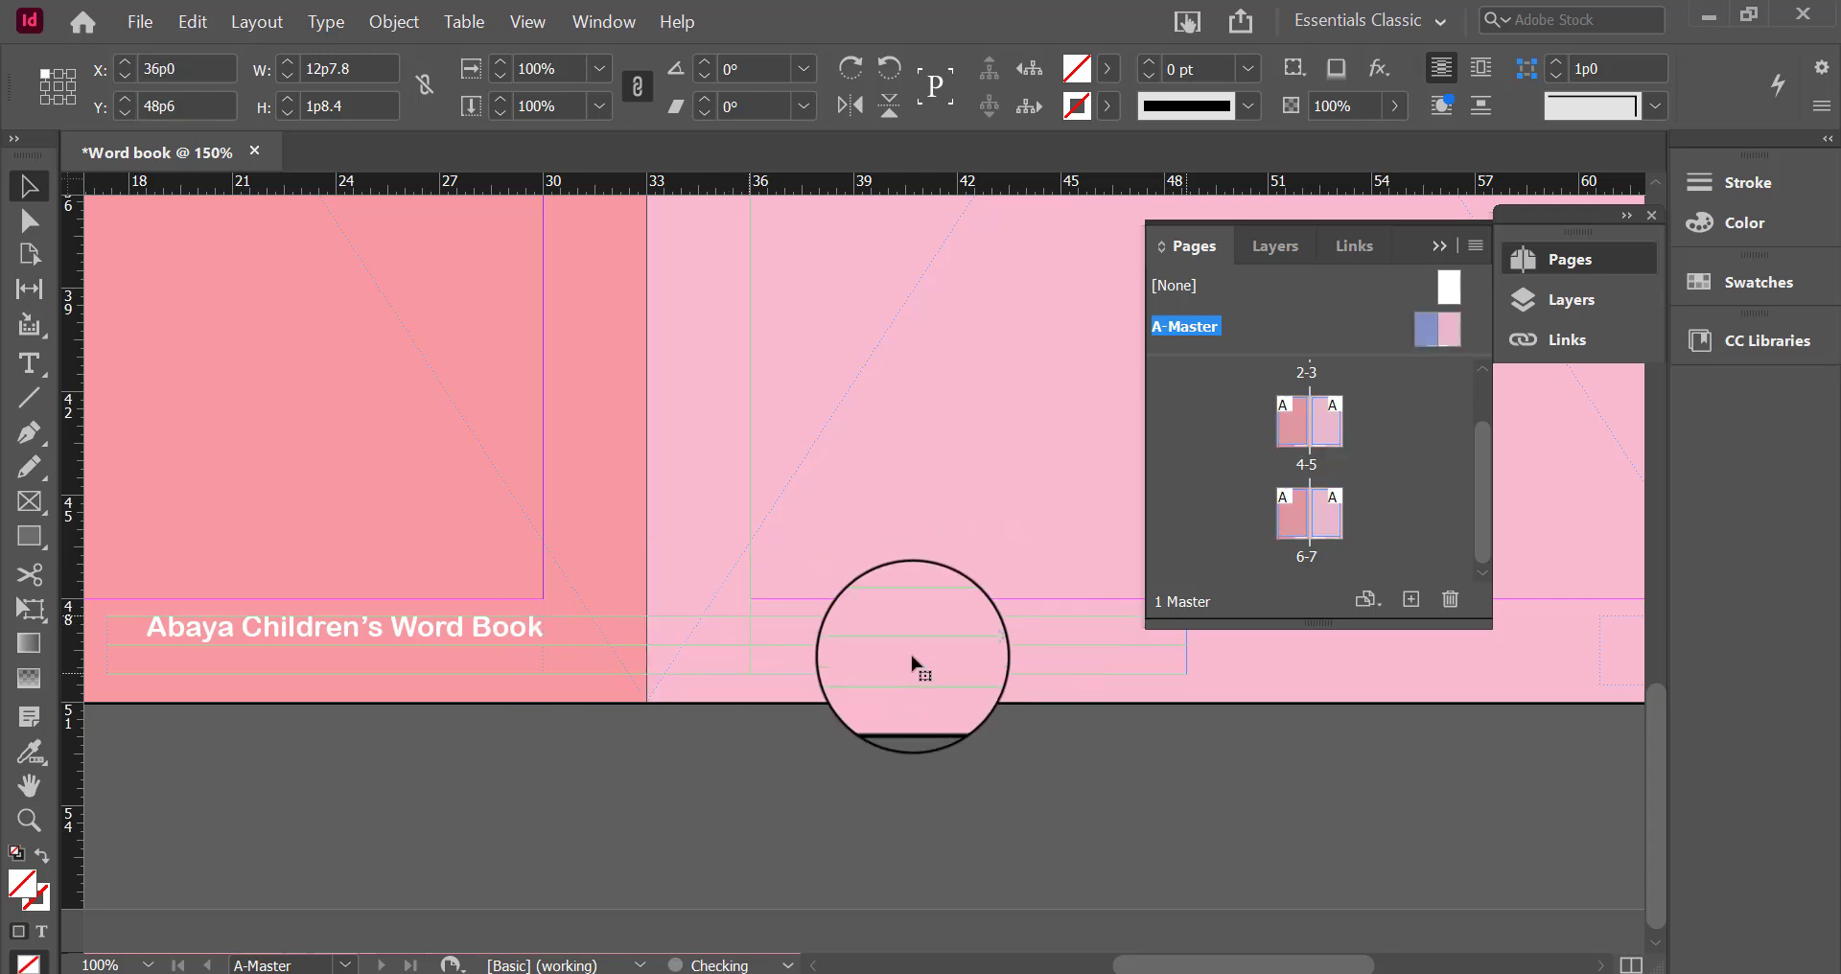
# Replace the copied footer text on the right master page with "2021"
pyautogui.doubleClick(878, 644)
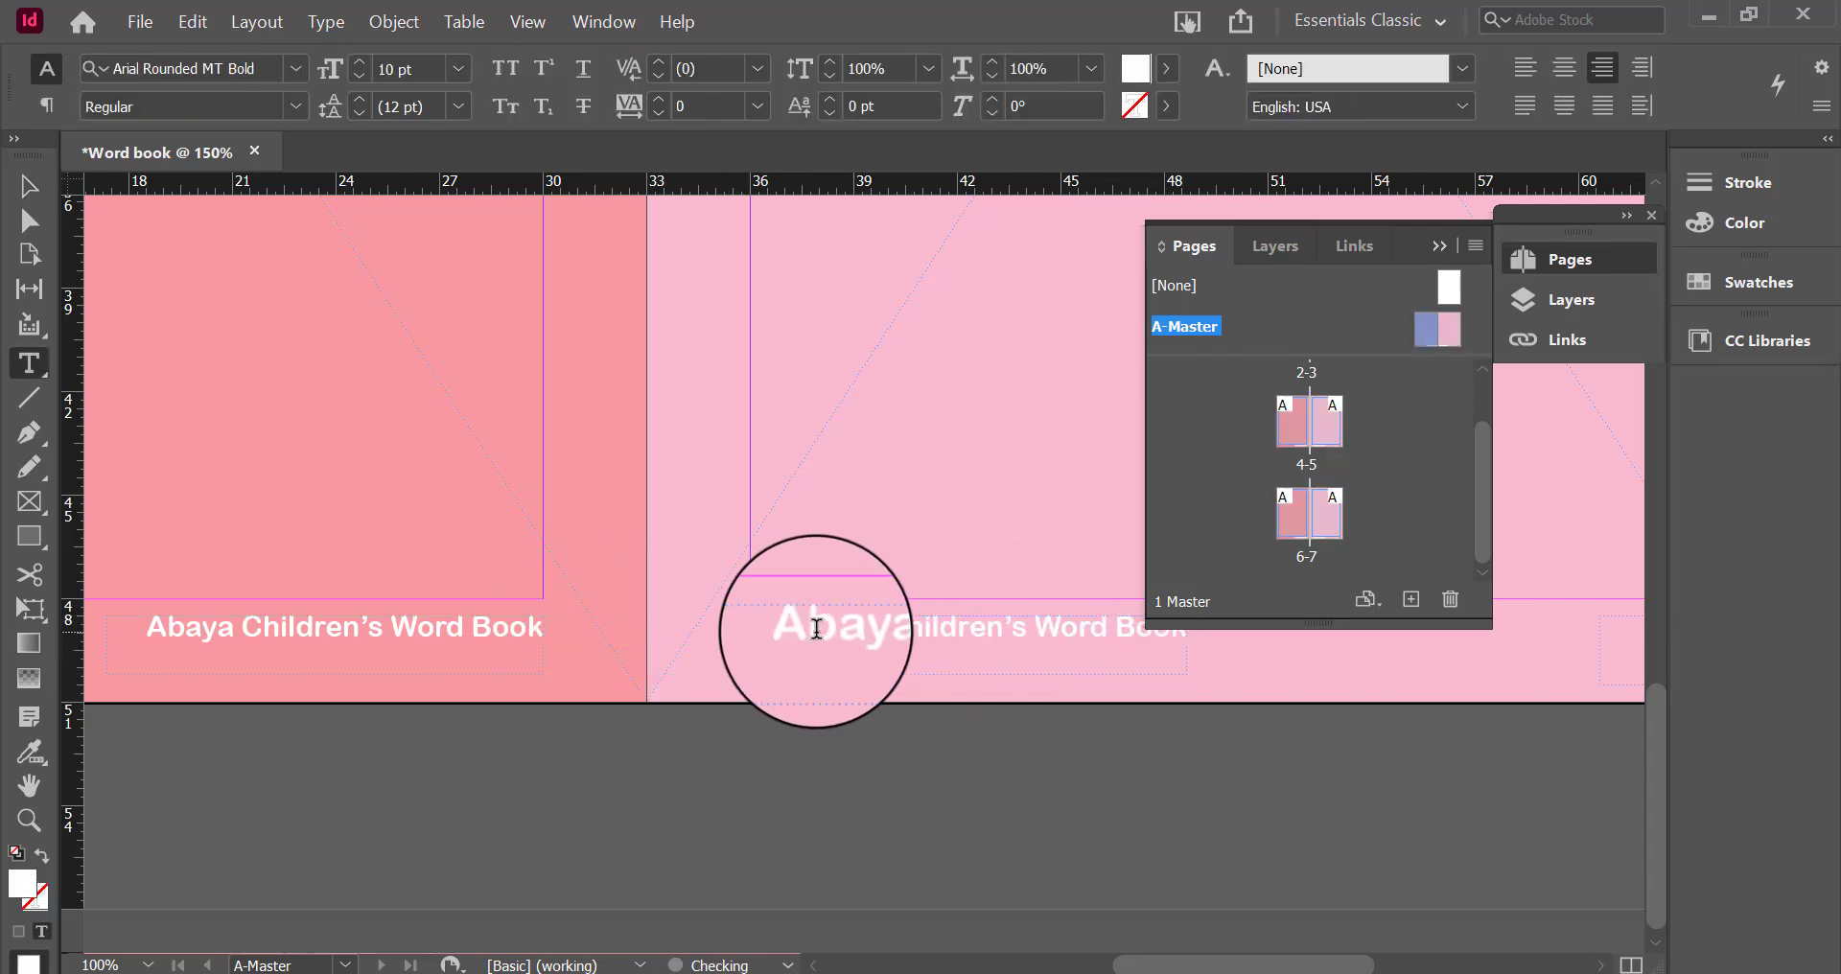
pyautogui.moveTo(790, 629); pyautogui.dragTo(1207, 652)
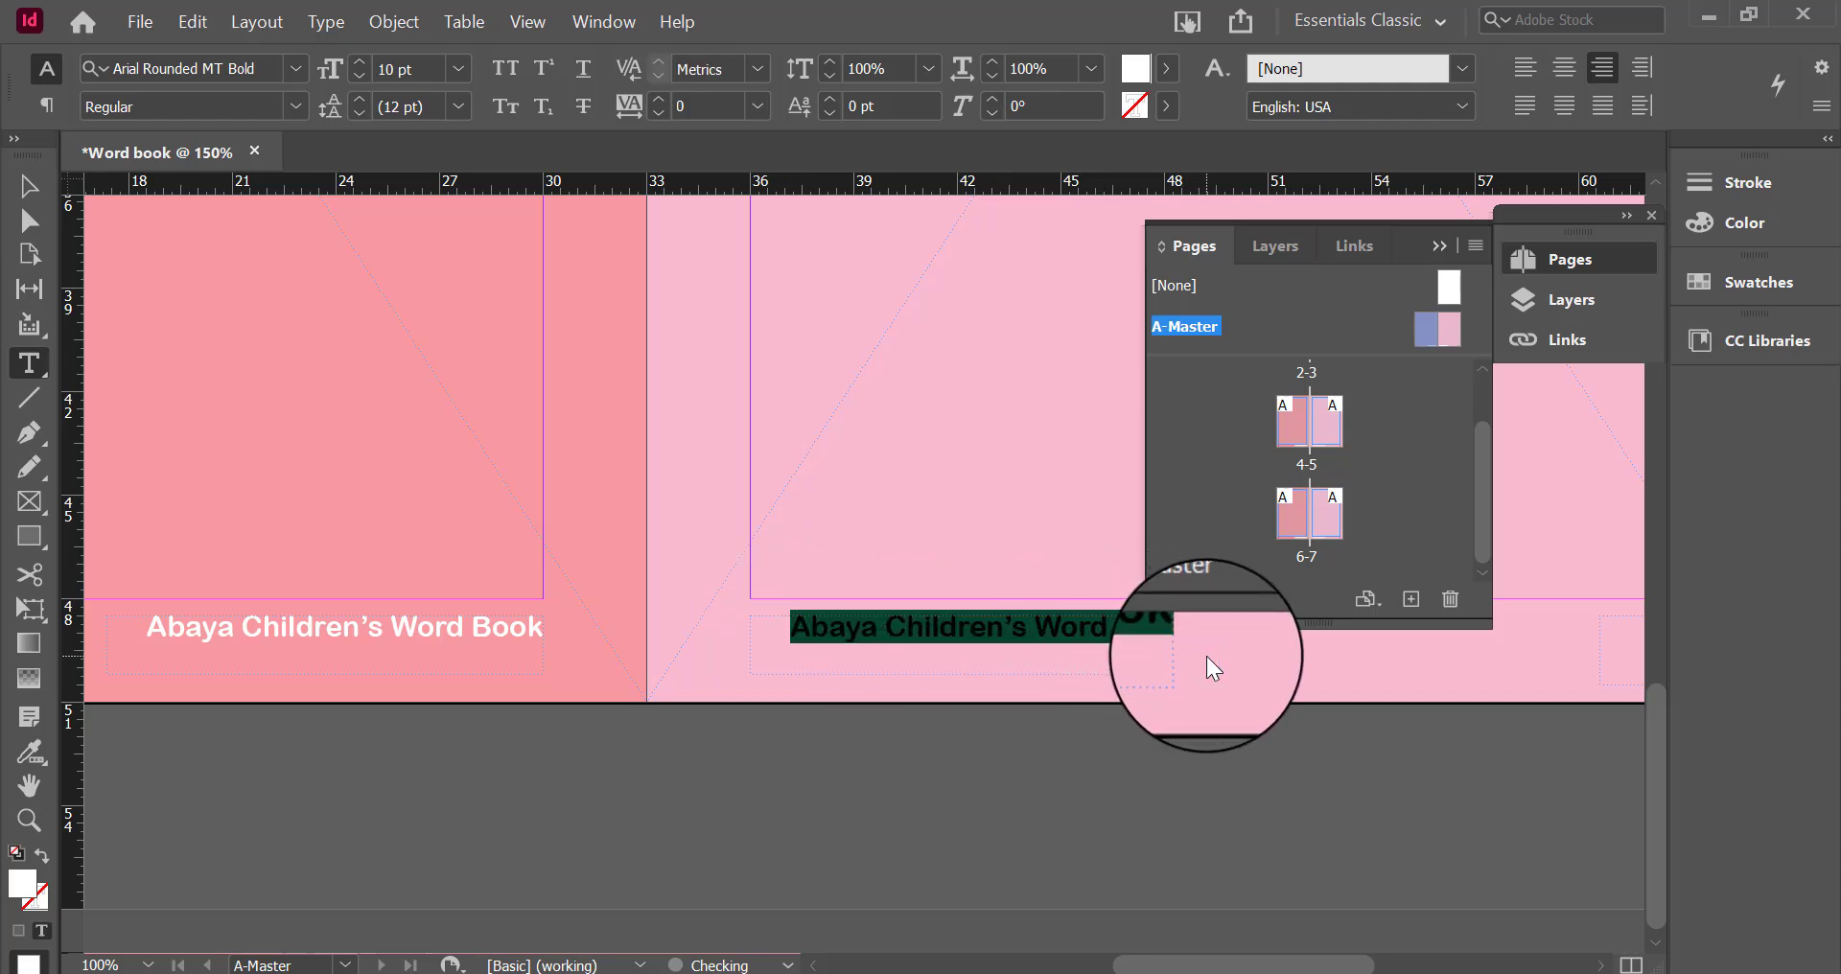
pyautogui.write('Levember')
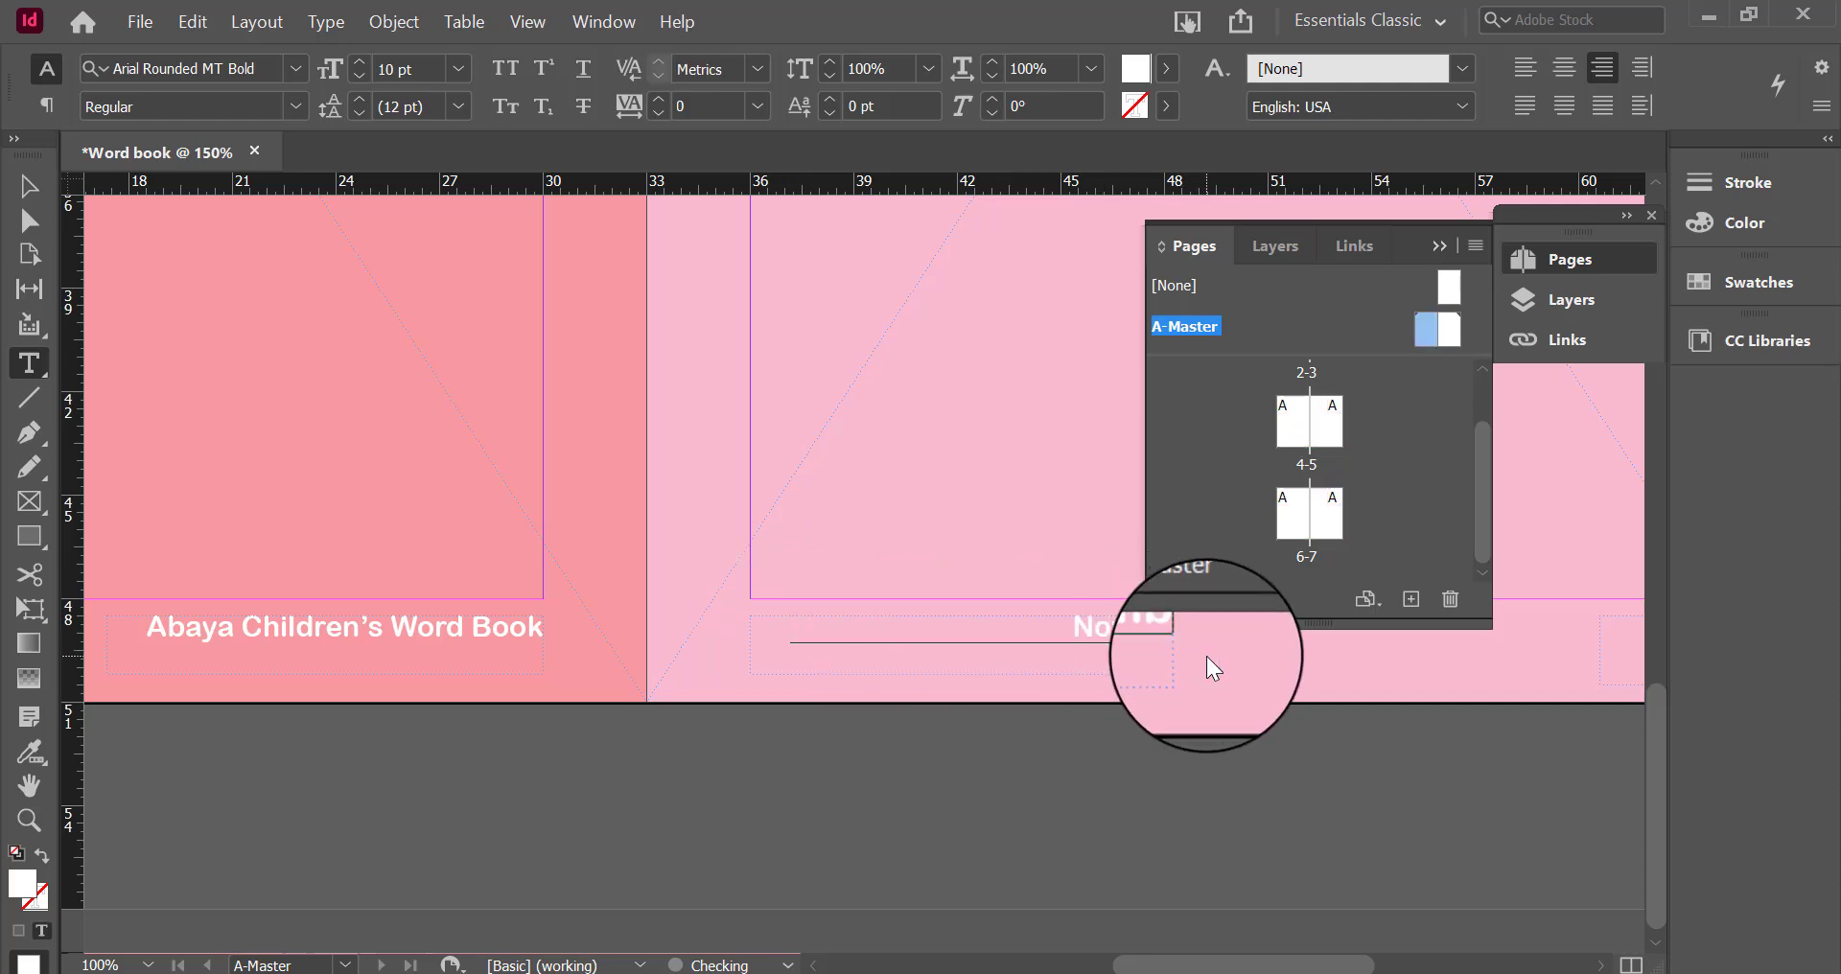
pyautogui.press('BackSpace')
pyautogui.press('BackSpace')
pyautogui.press('BackSpace')
pyautogui.press('BackSpace')
pyautogui.press('BackSpace')
pyautogui.press('BackSpace')
pyautogui.write('202')
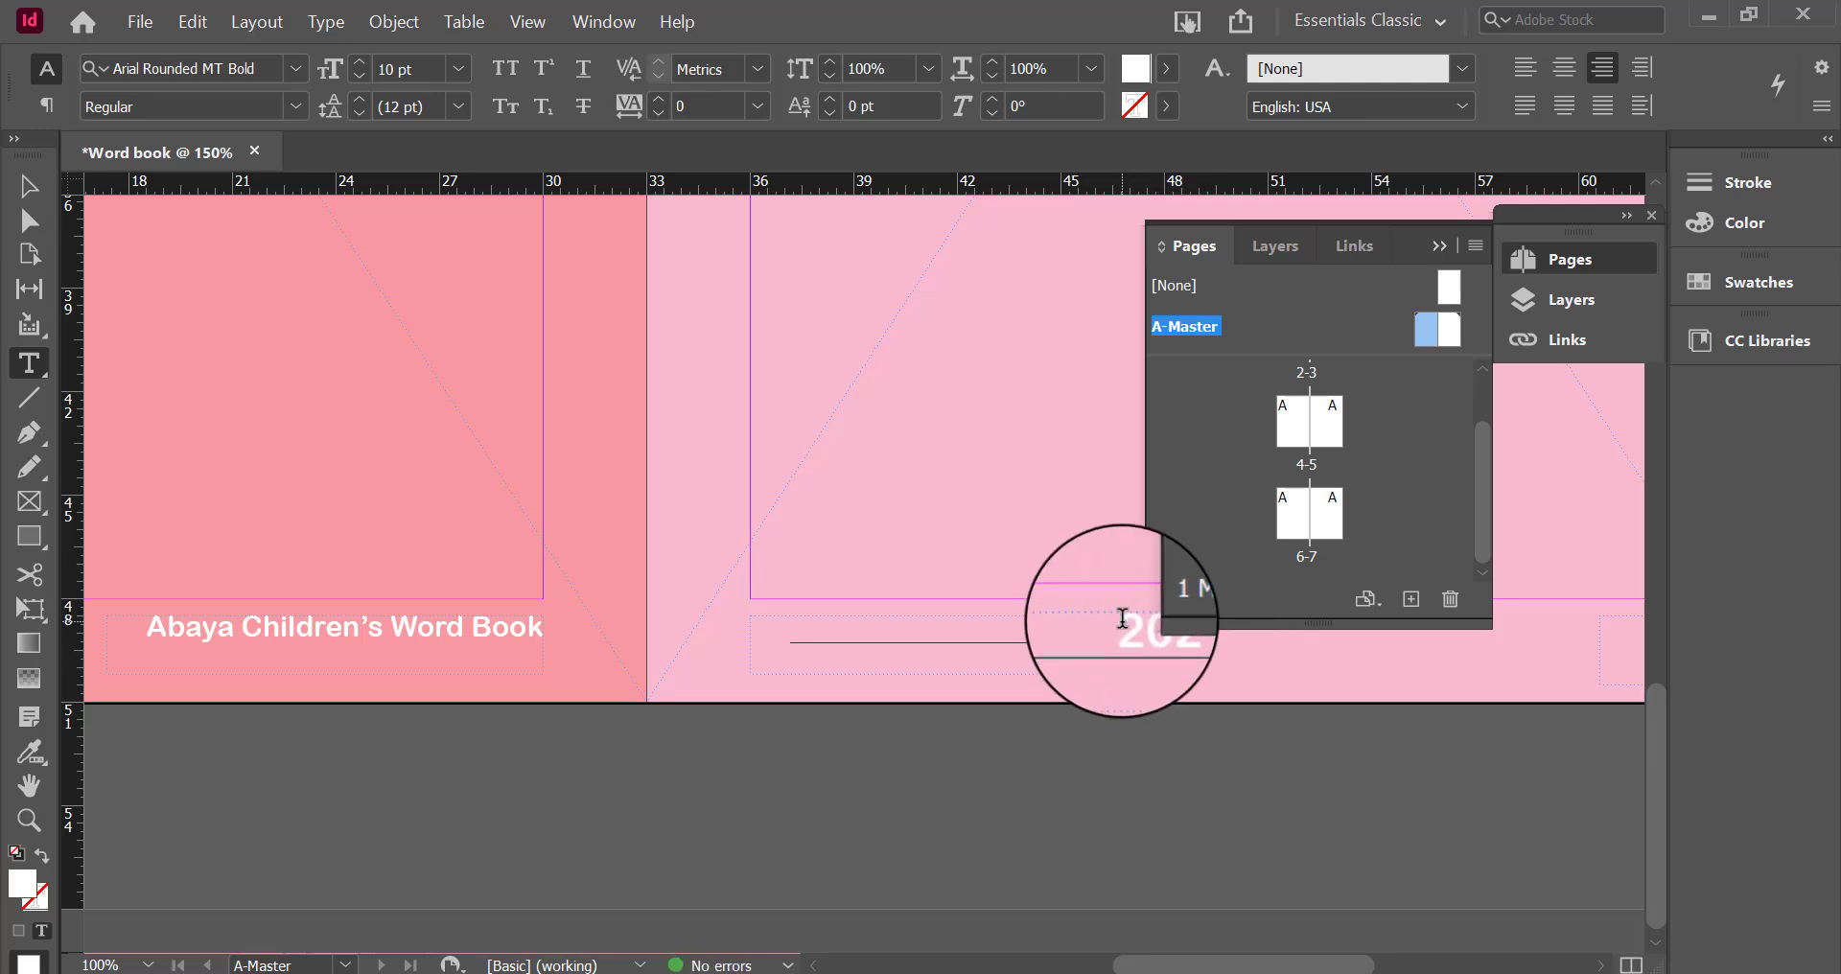
# Left-align the footer text "2021" on the right master page
pyautogui.moveTo(1120, 623); pyautogui.dragTo(1218, 626)
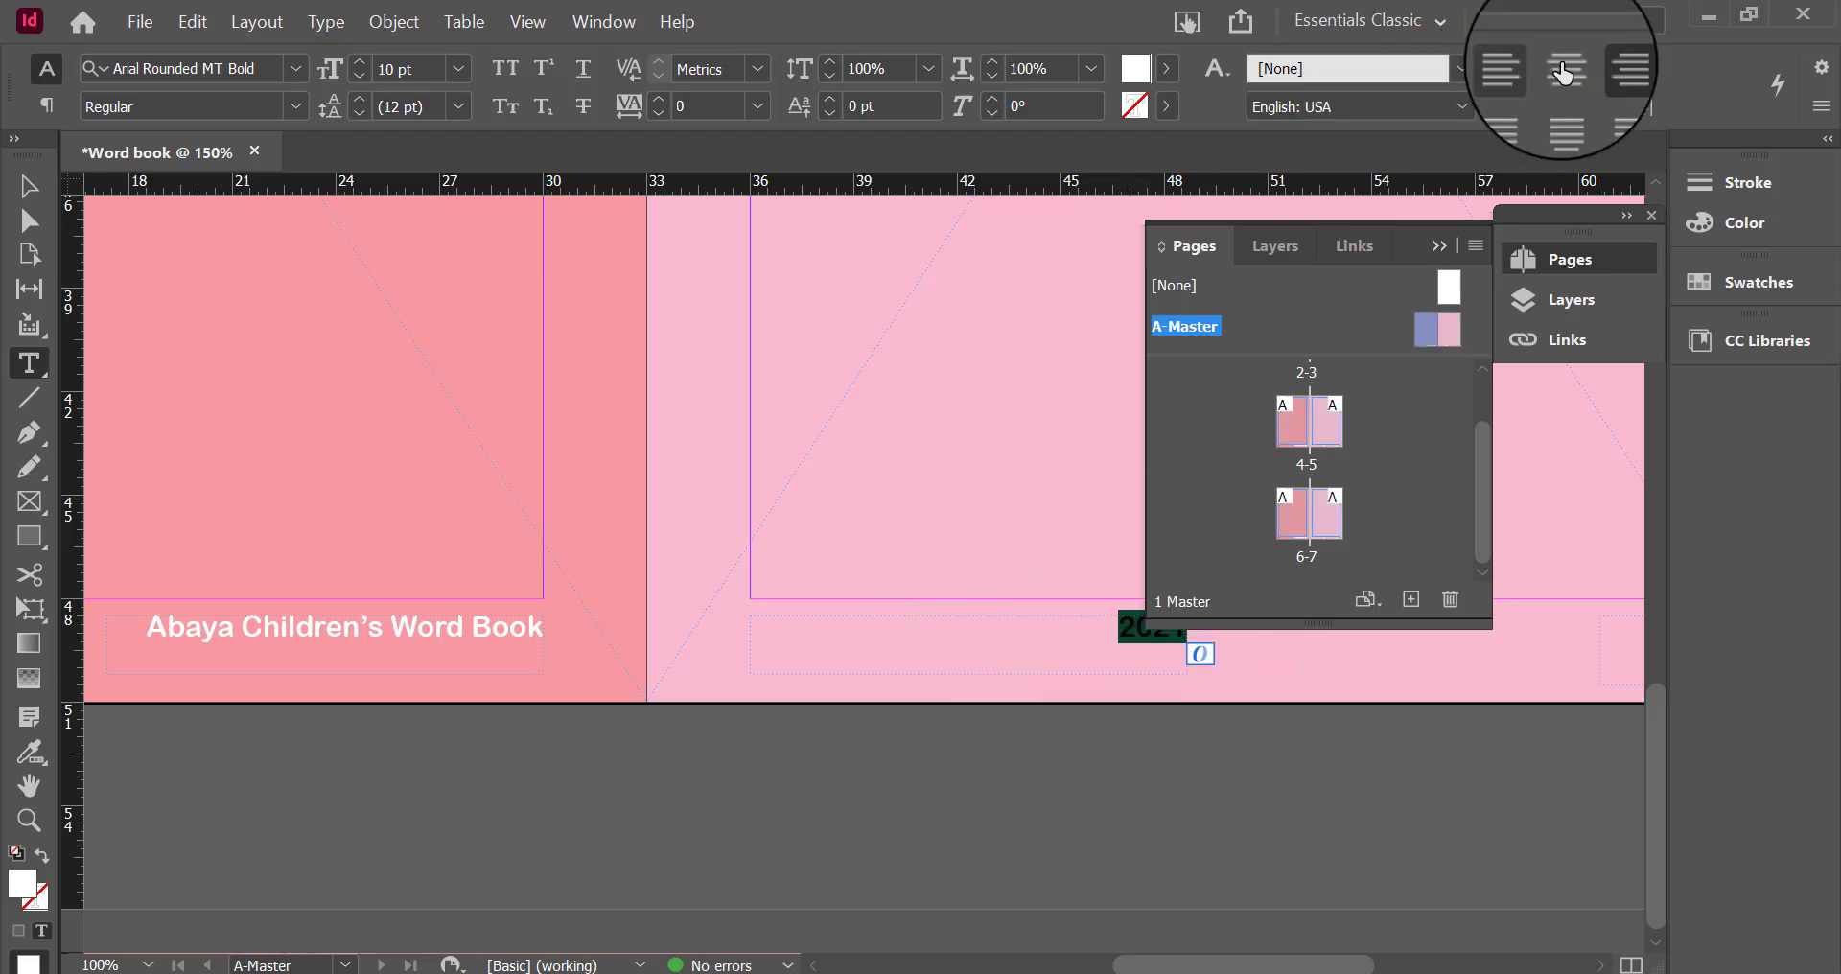
pyautogui.click(1533, 69)
pyautogui.click(29, 186)
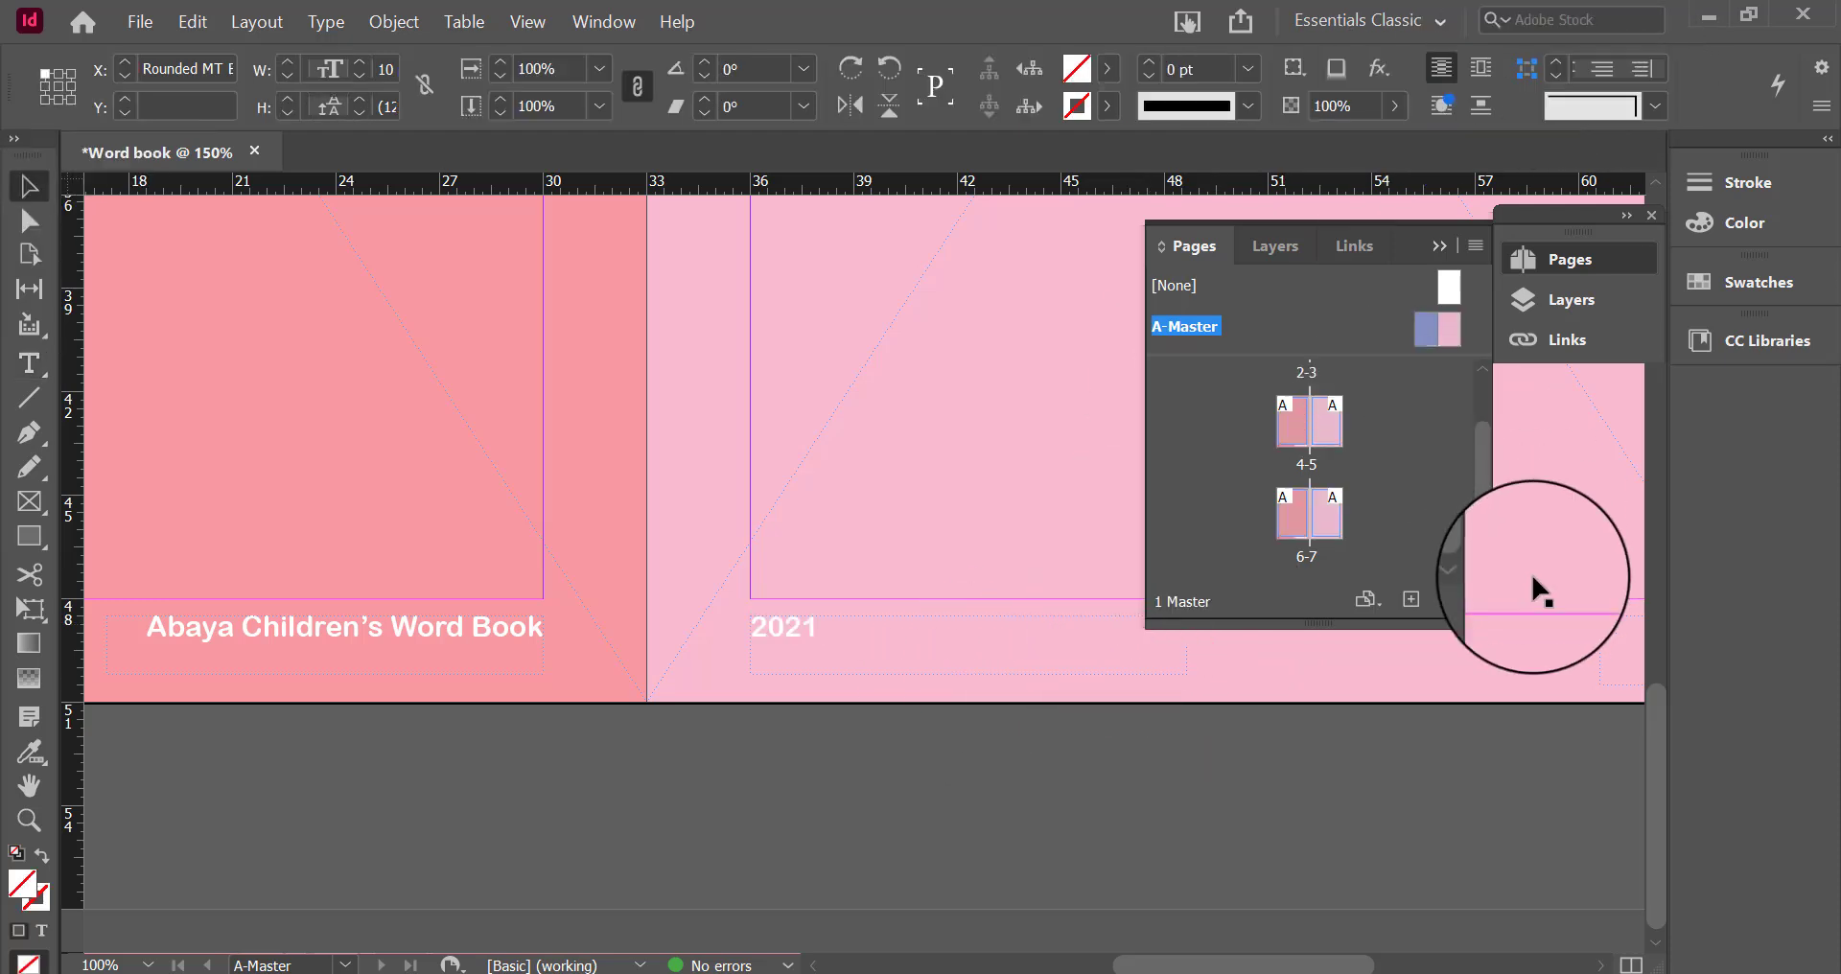
# Examine the footer texts and page numbers on spreads 4-5 and 6-7
pyautogui.doubleClick(1286, 429)
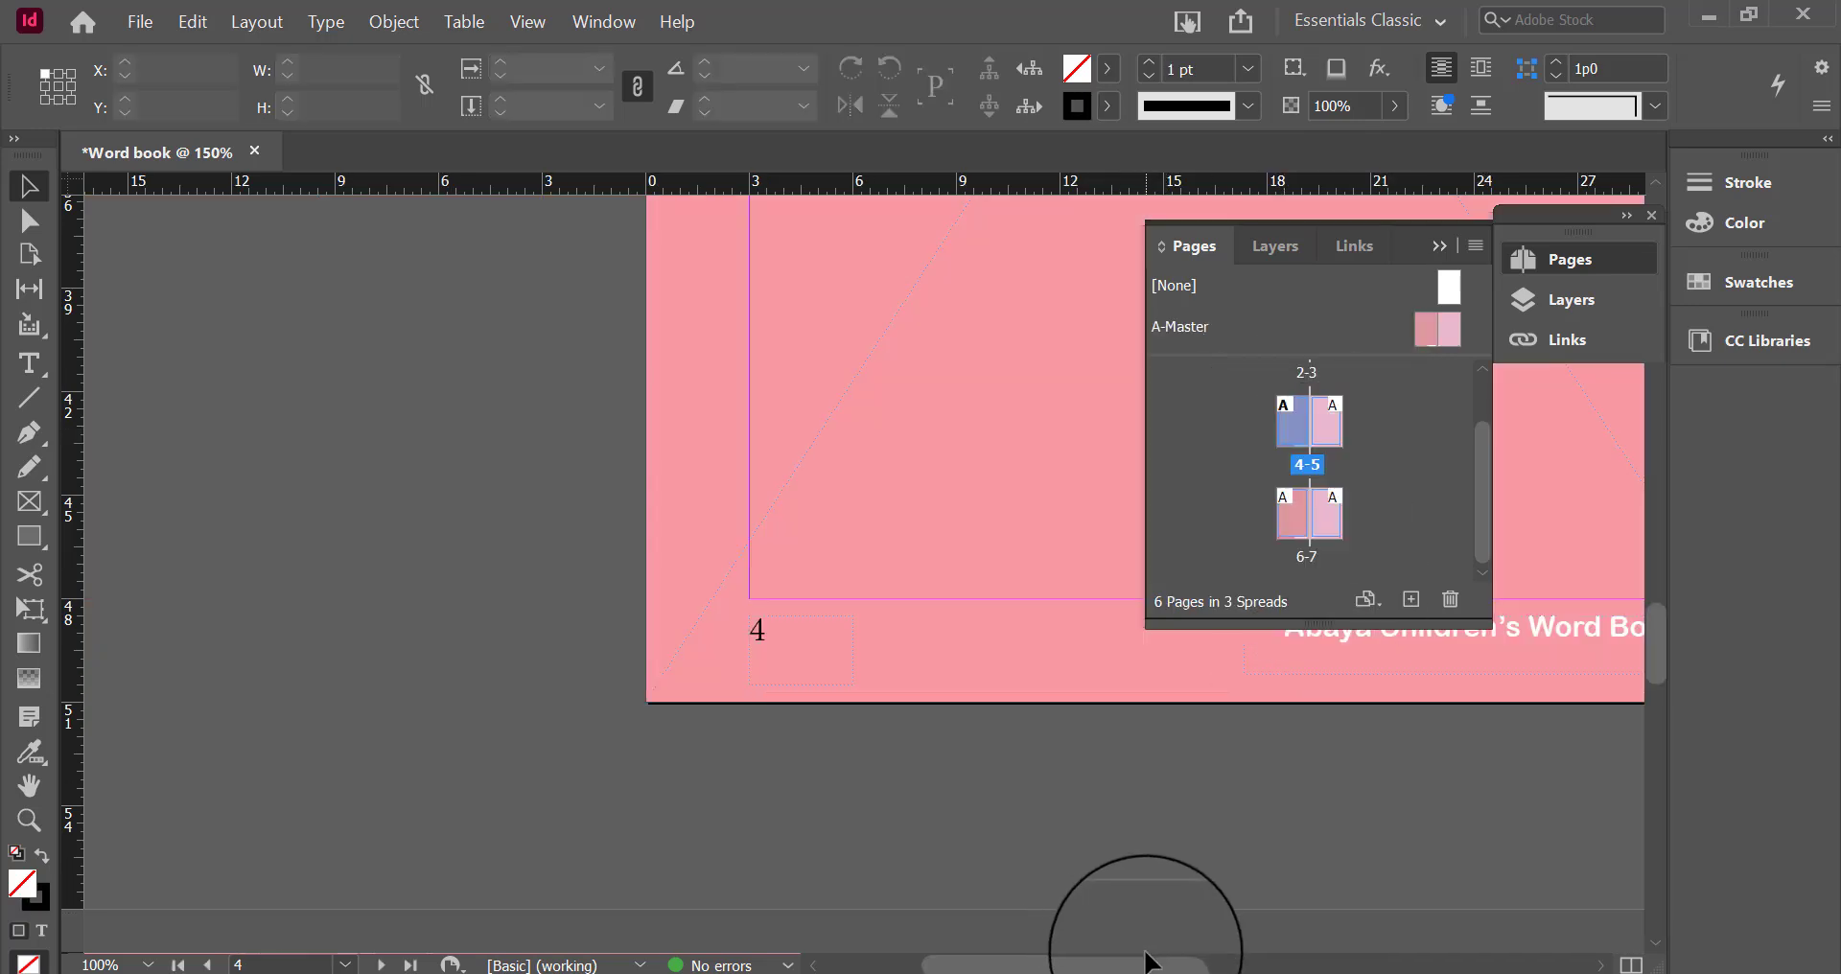
pyautogui.moveTo(1135, 968); pyautogui.dragTo(1250, 964)
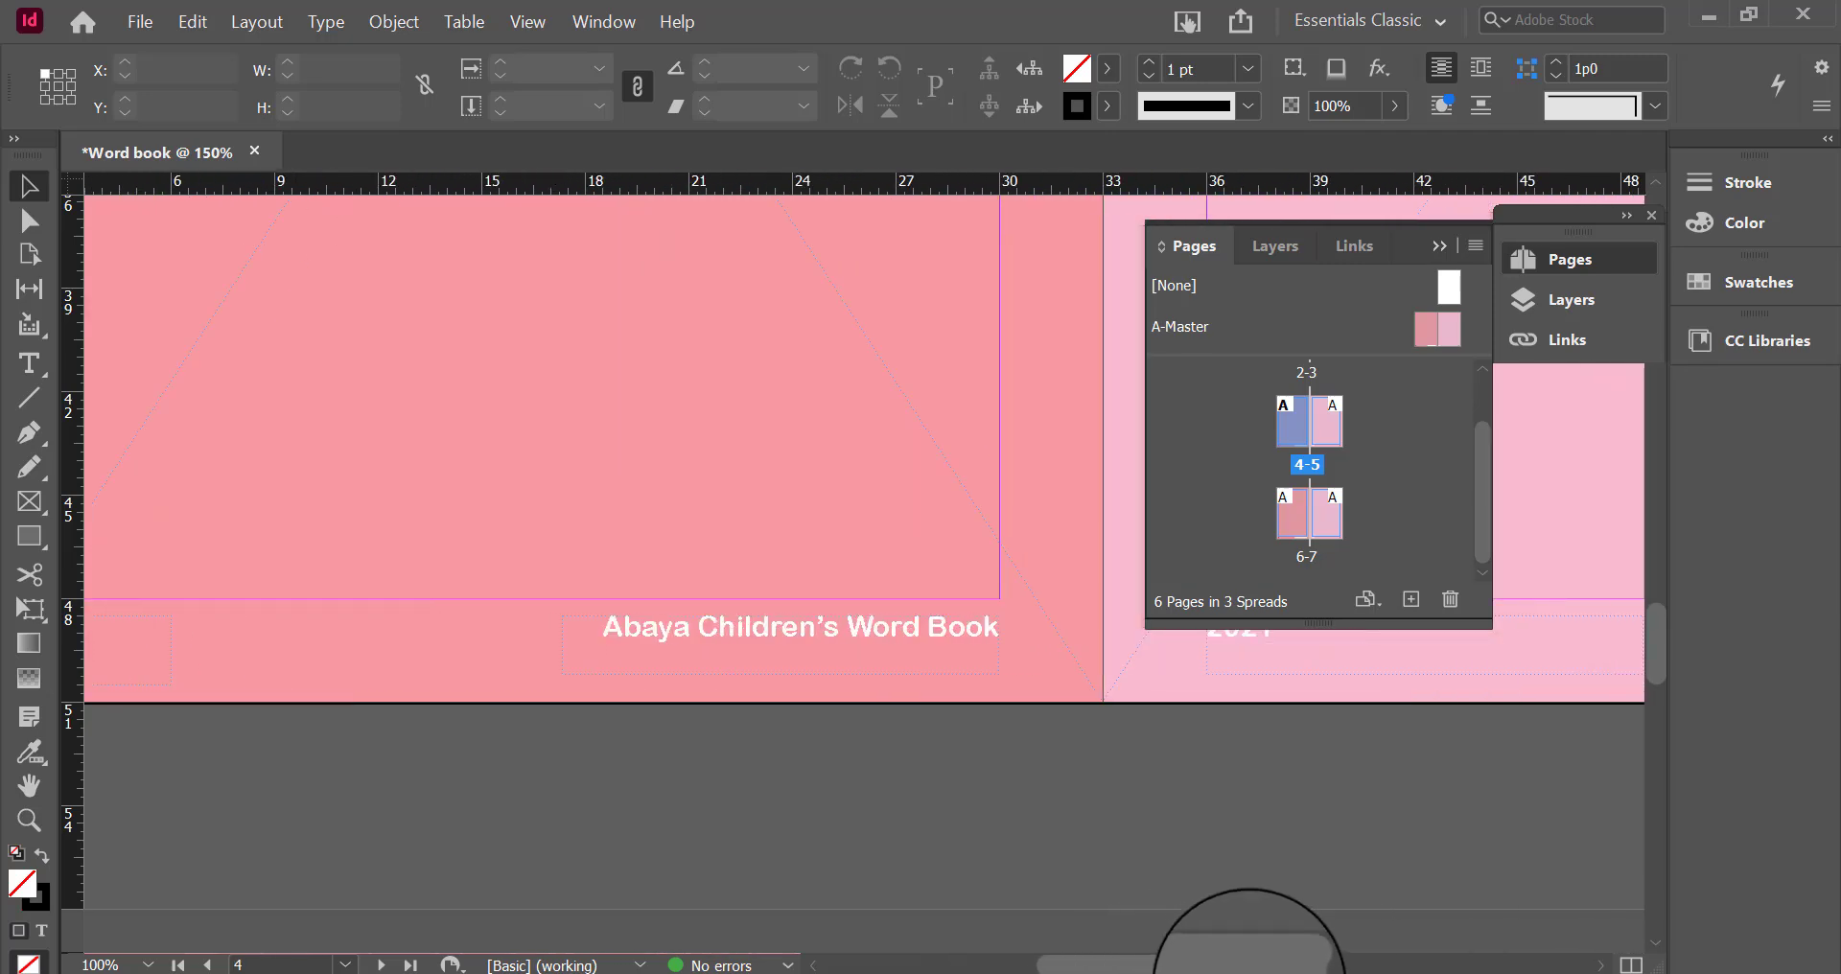
pyautogui.doubleClick(1296, 526)
pyautogui.scroll(12, 980, 573)
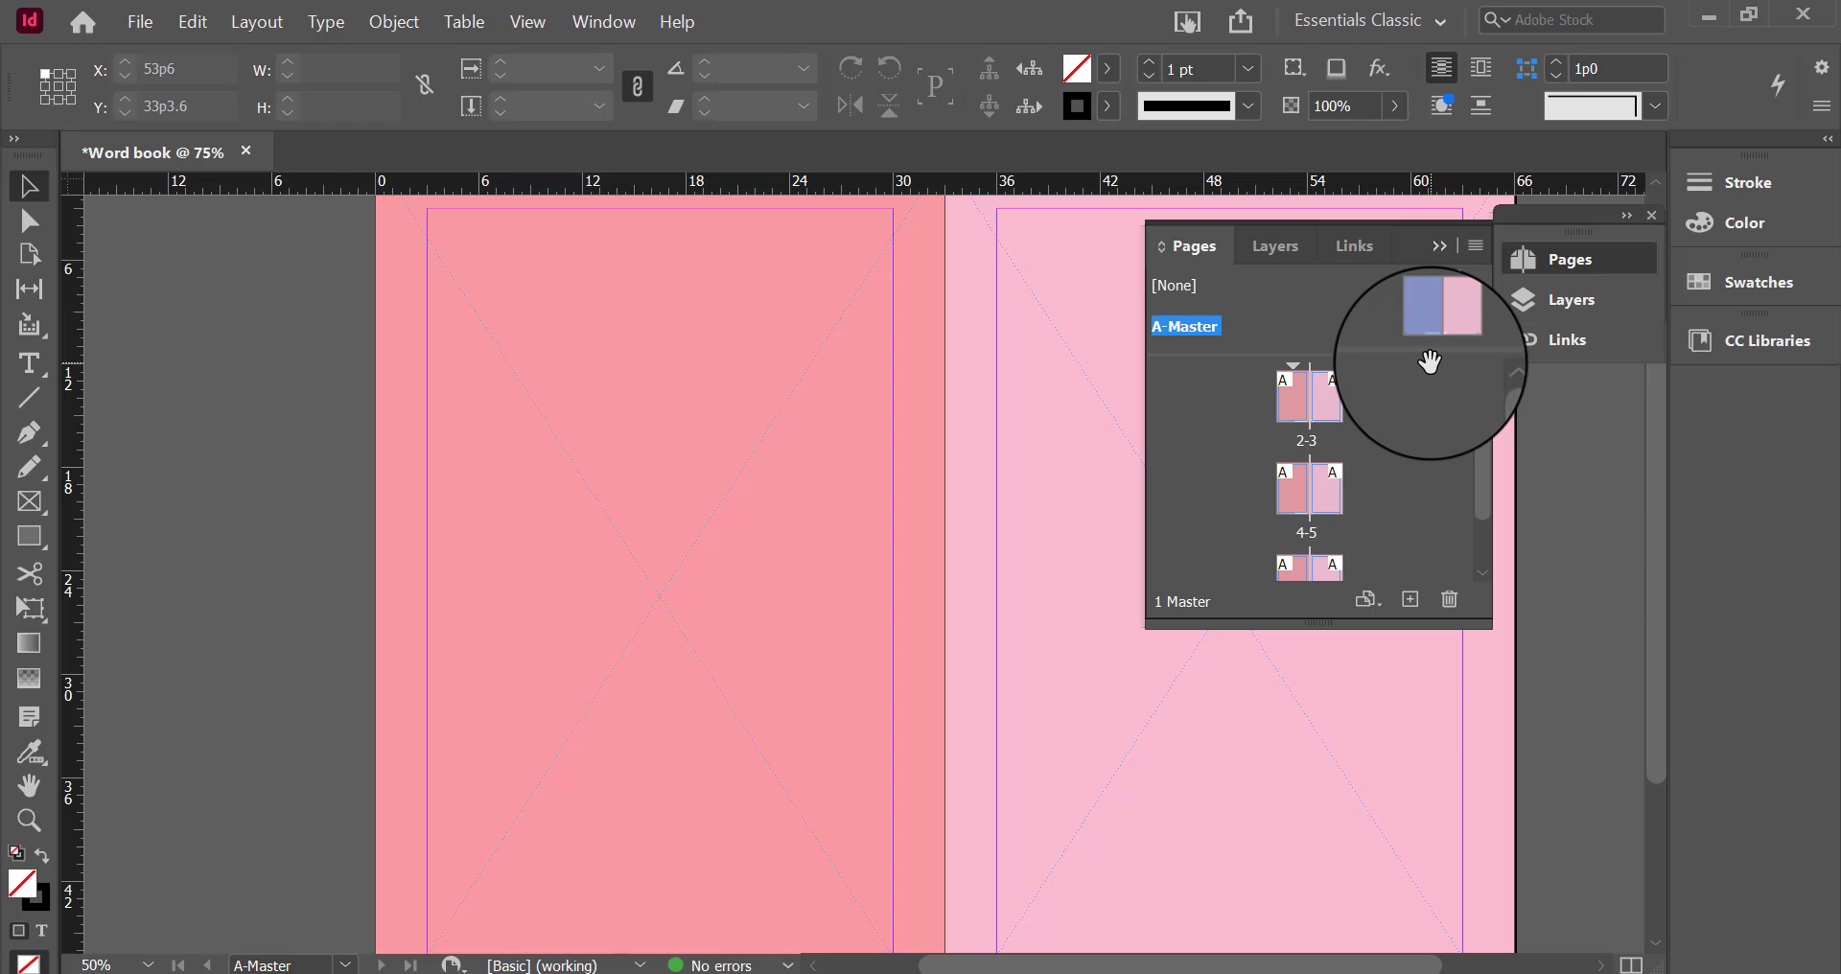
# Create a text frame filling the margins of page 2 (27p0 by 45p0) and enter the letter "C"
pyautogui.click(31, 362)
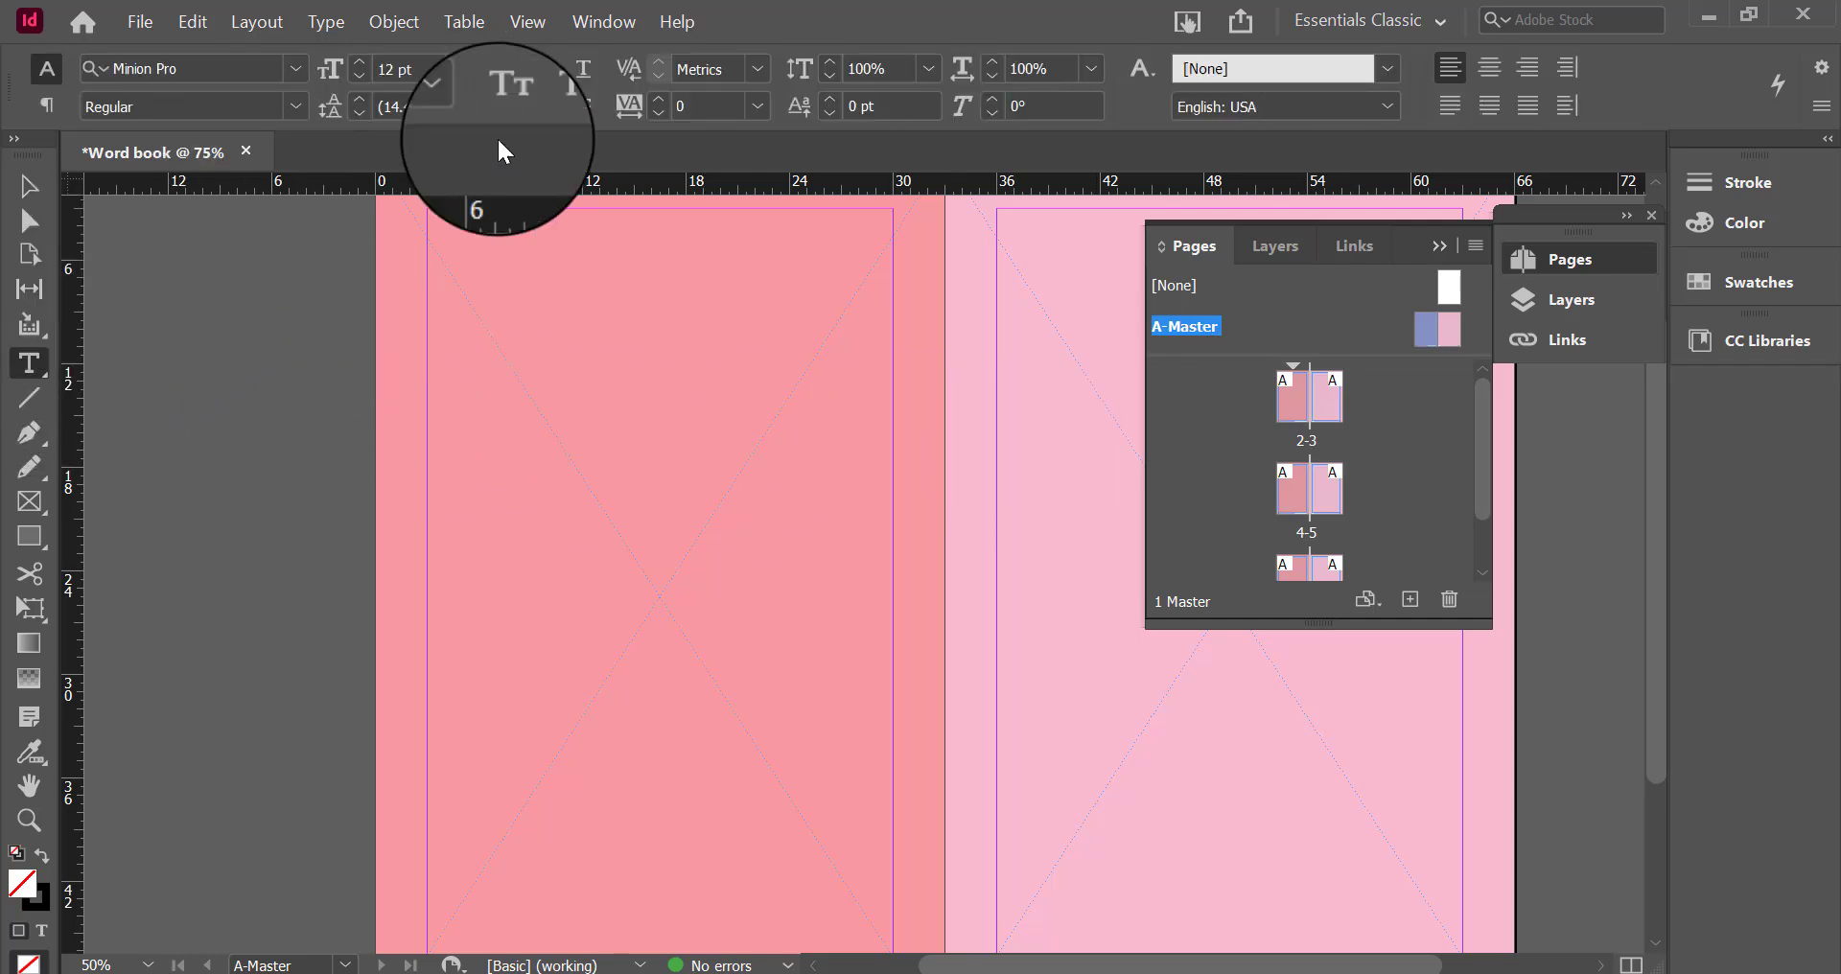
pyautogui.click(441, 233)
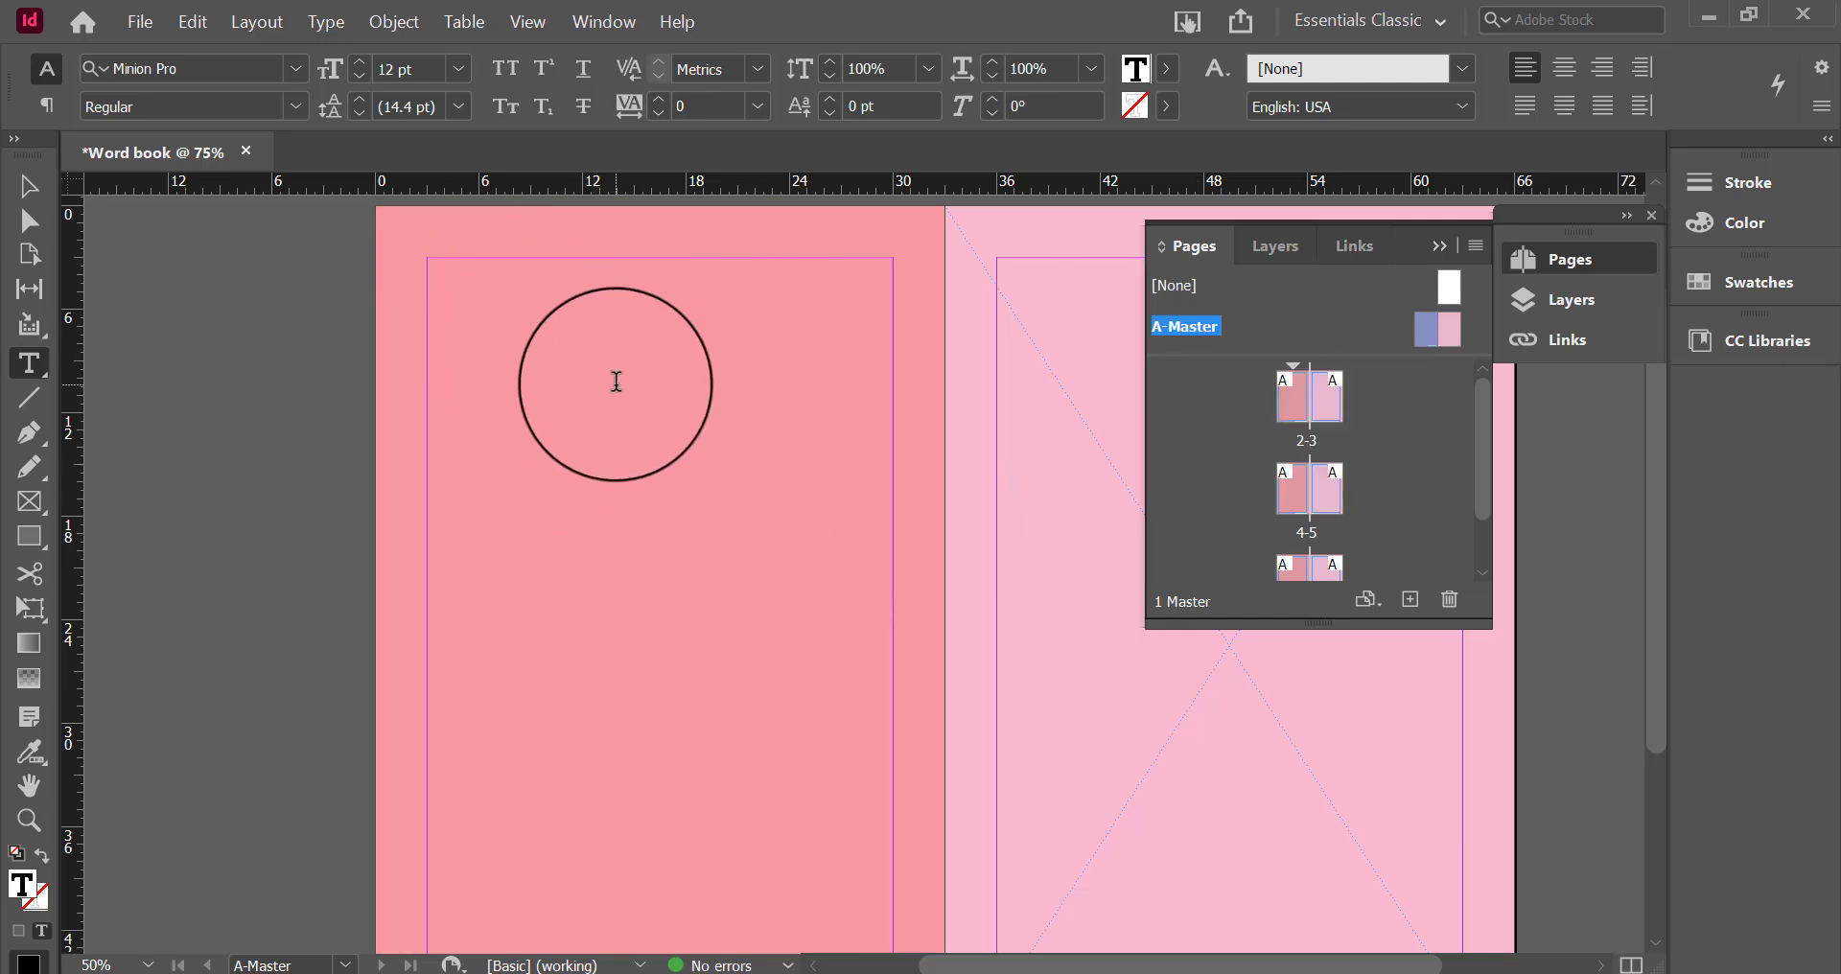
pyautogui.doubleClick(1285, 405)
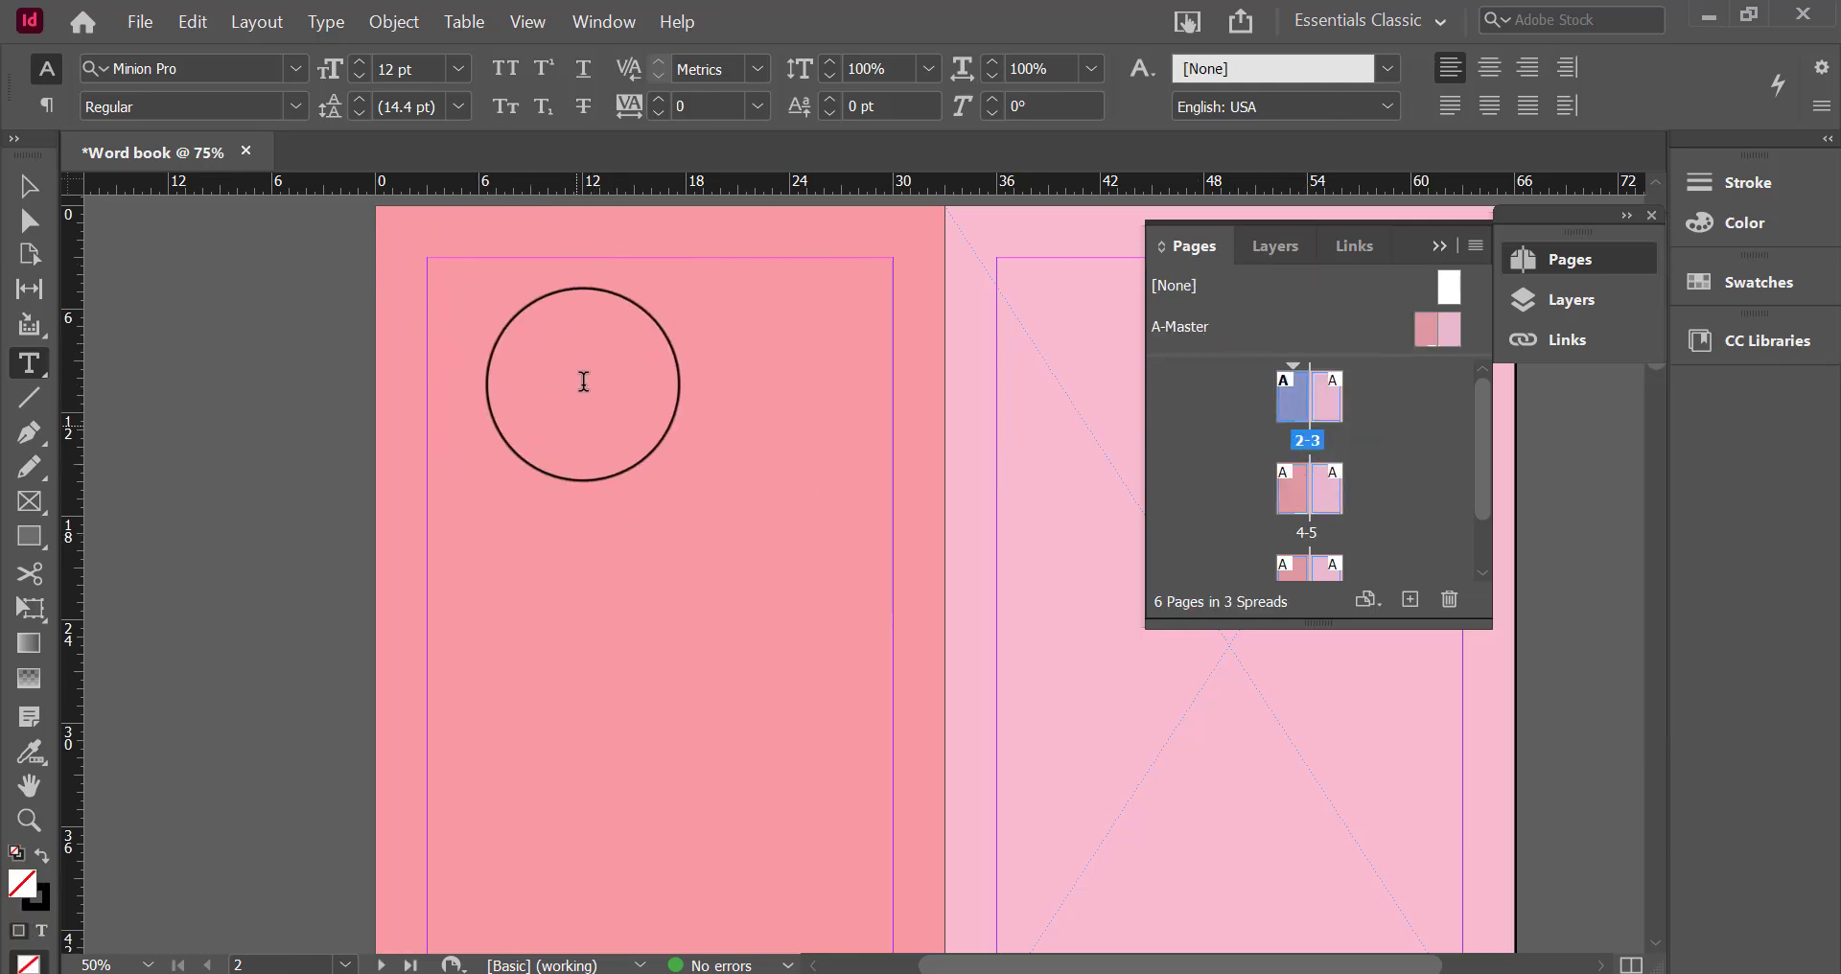
pyautogui.click(573, 657)
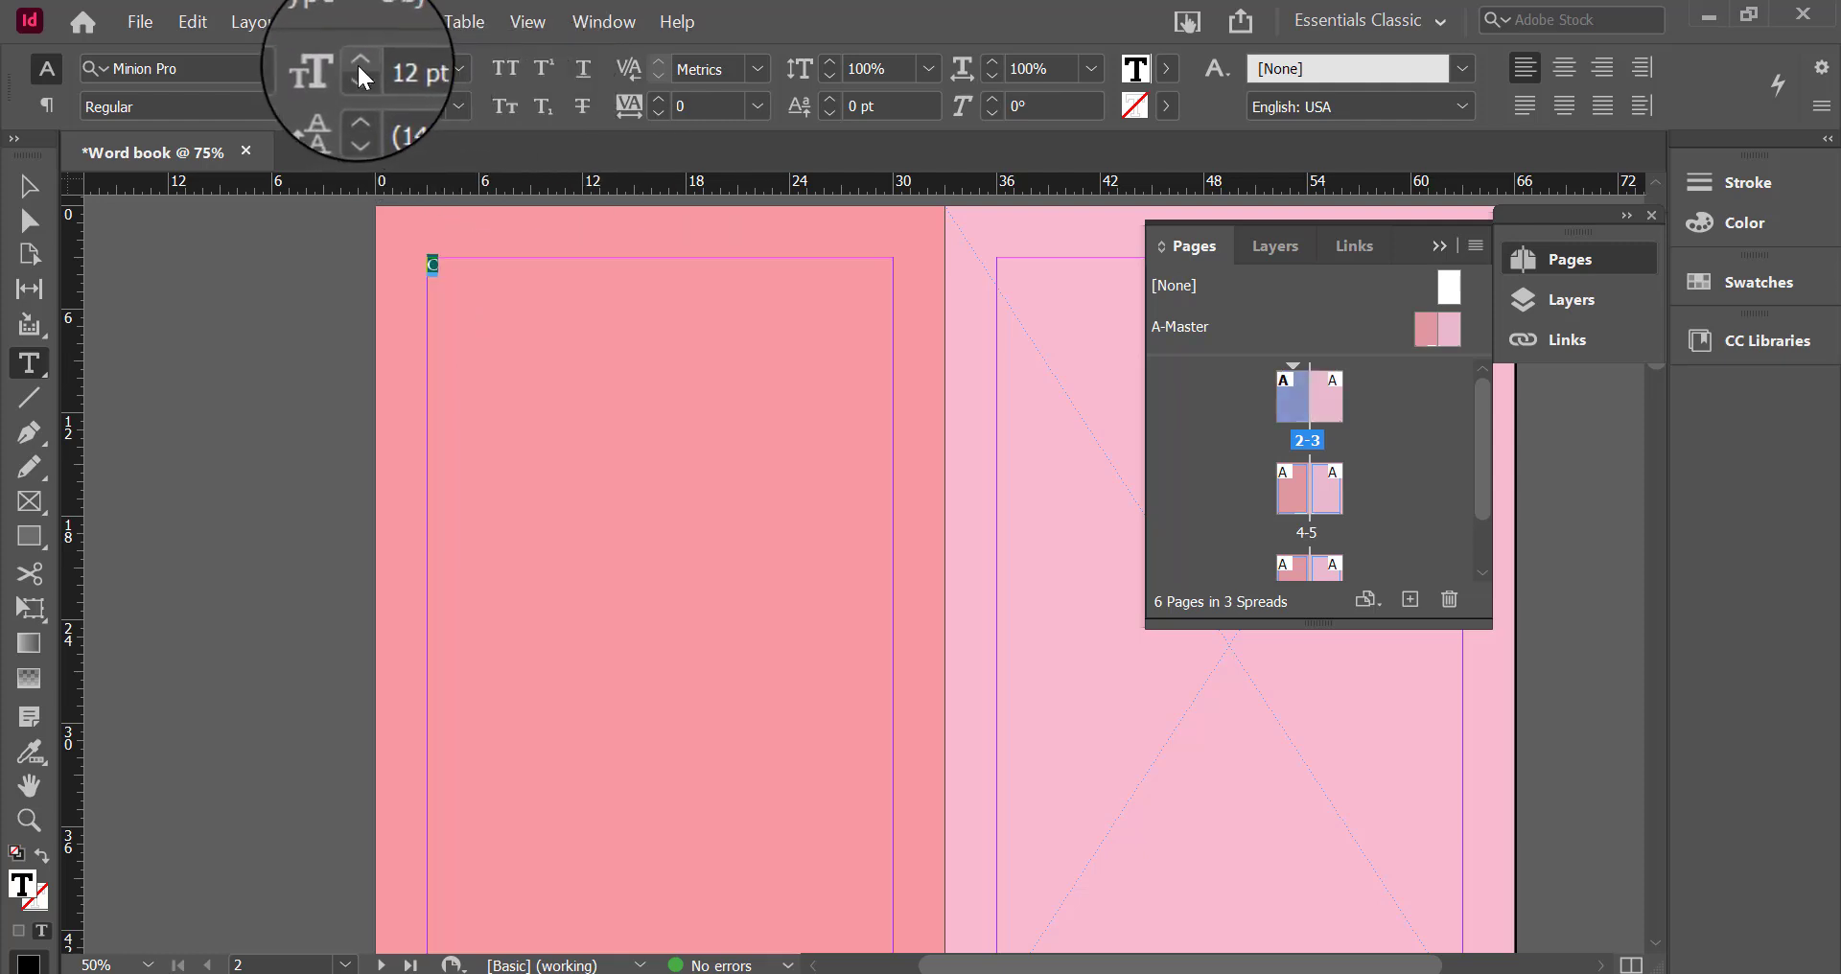
# Set the letter C on page 2 to 300 pt
pyautogui.click(418, 63)
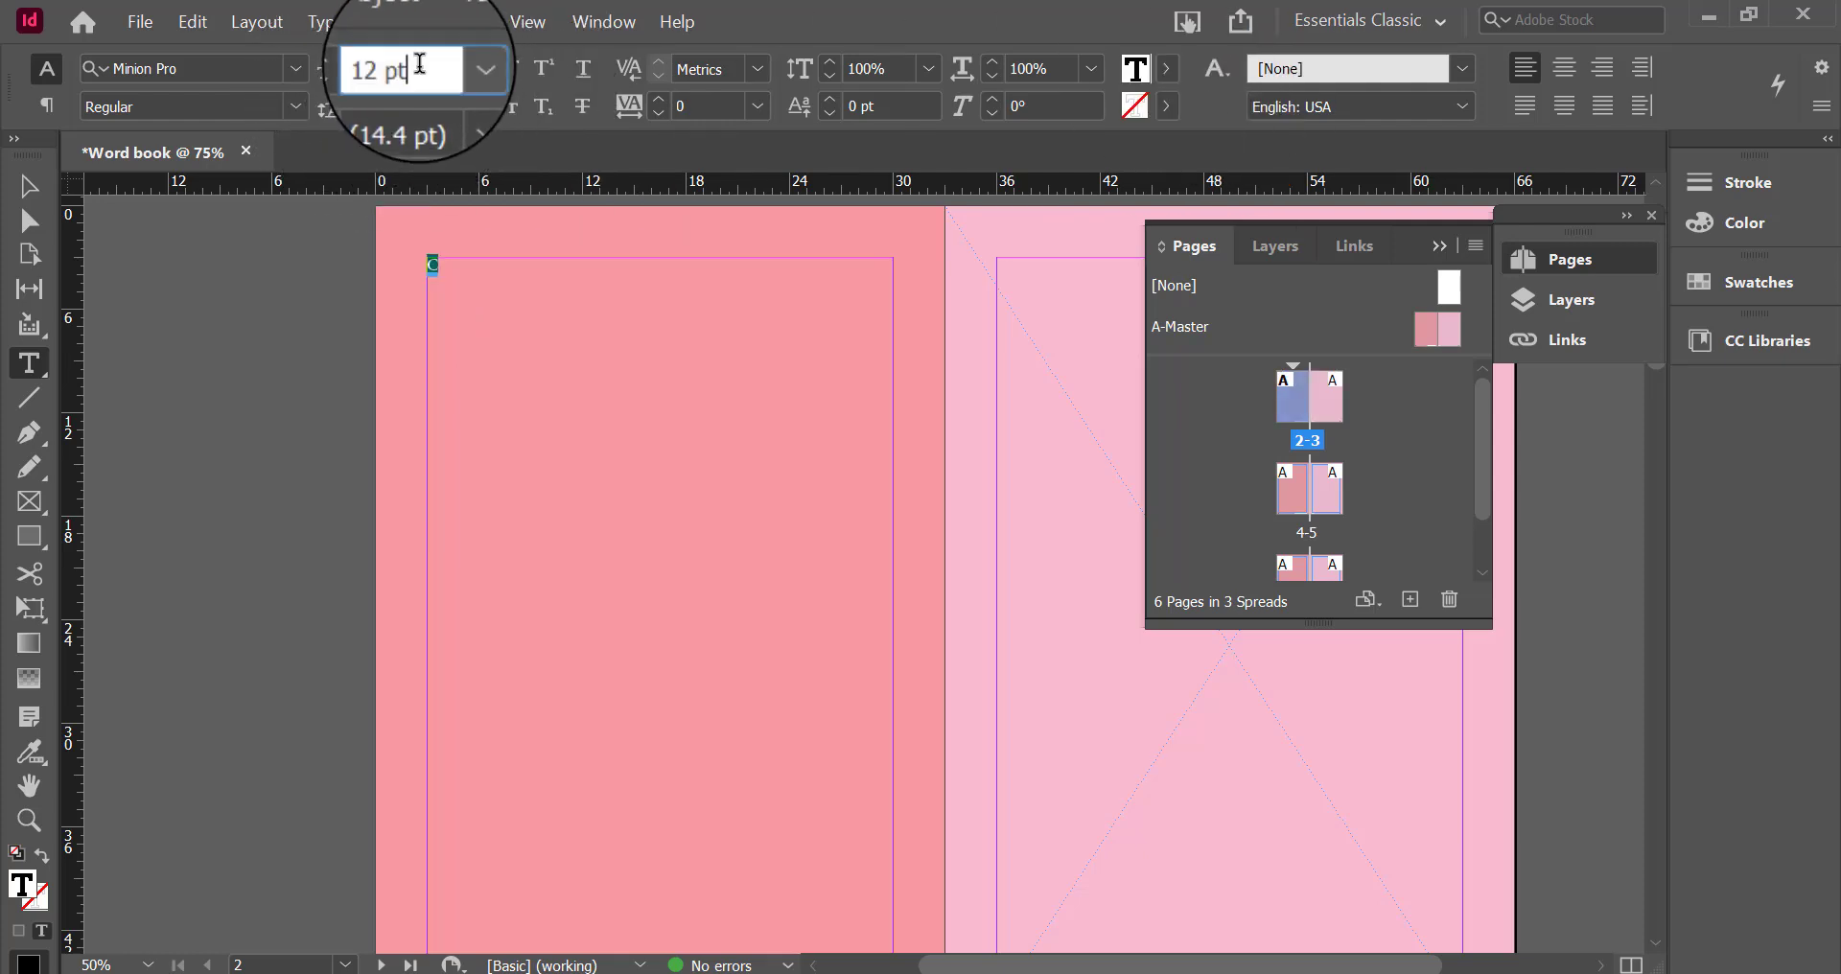
pyautogui.press('Return')
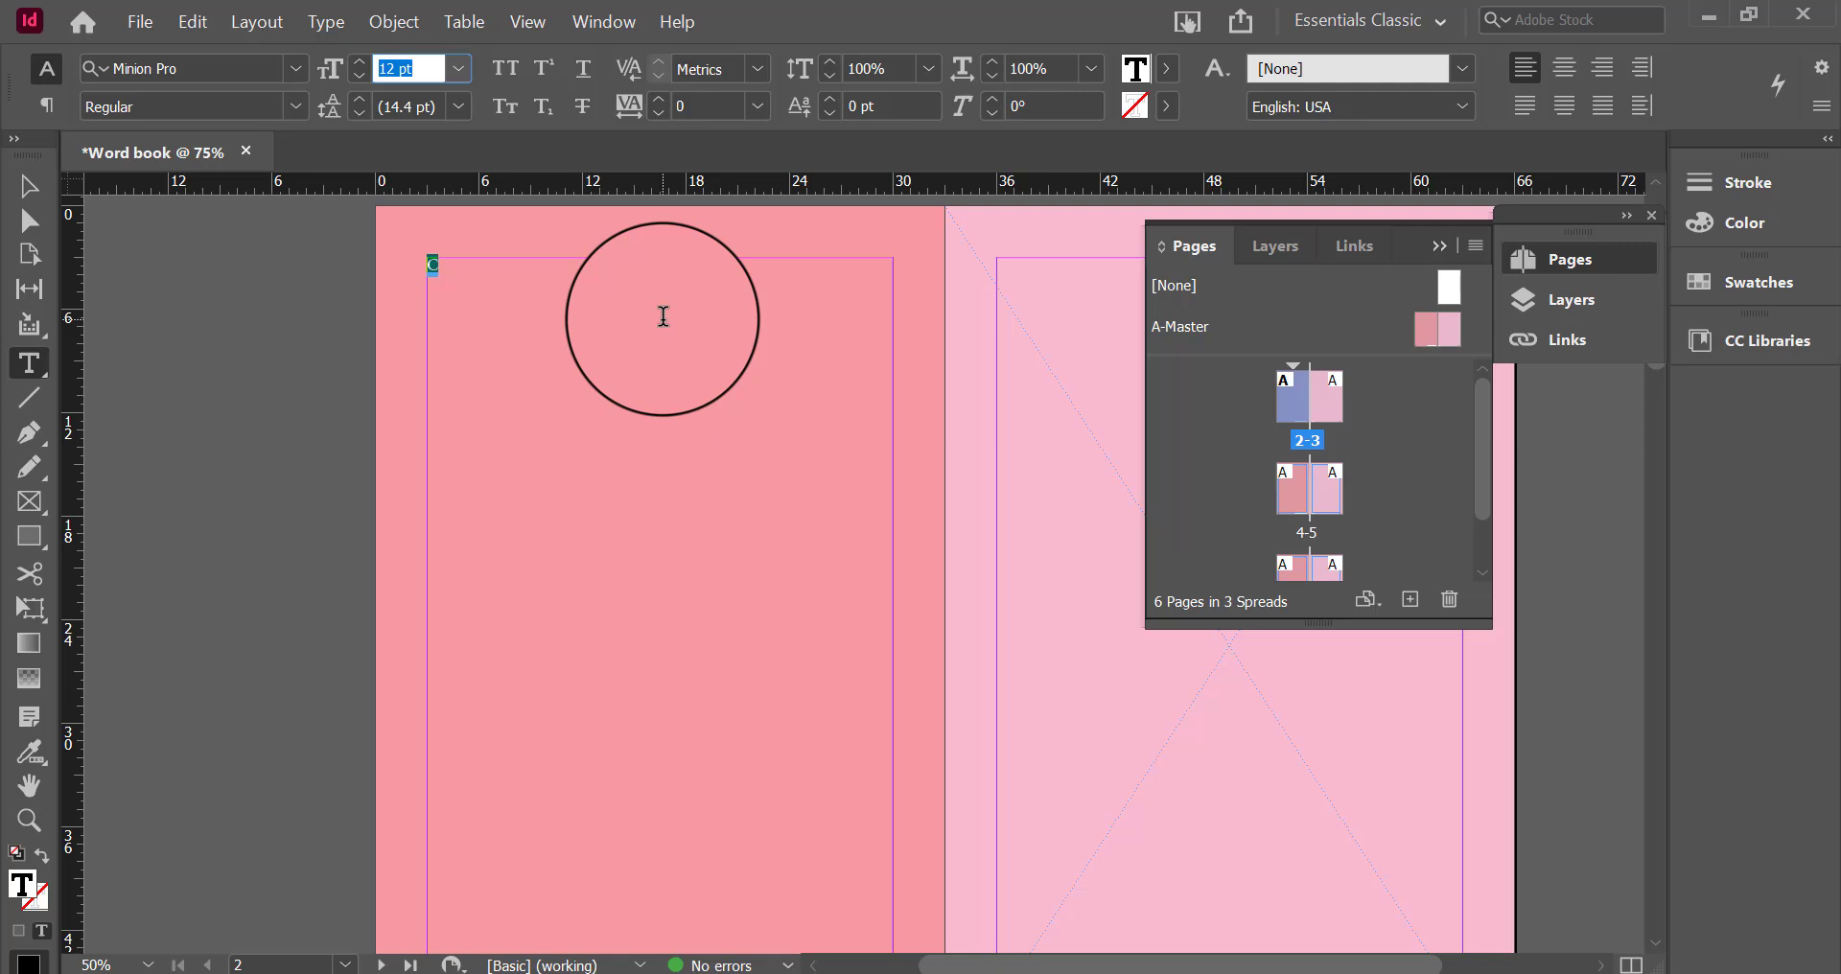
pyautogui.press('Return')
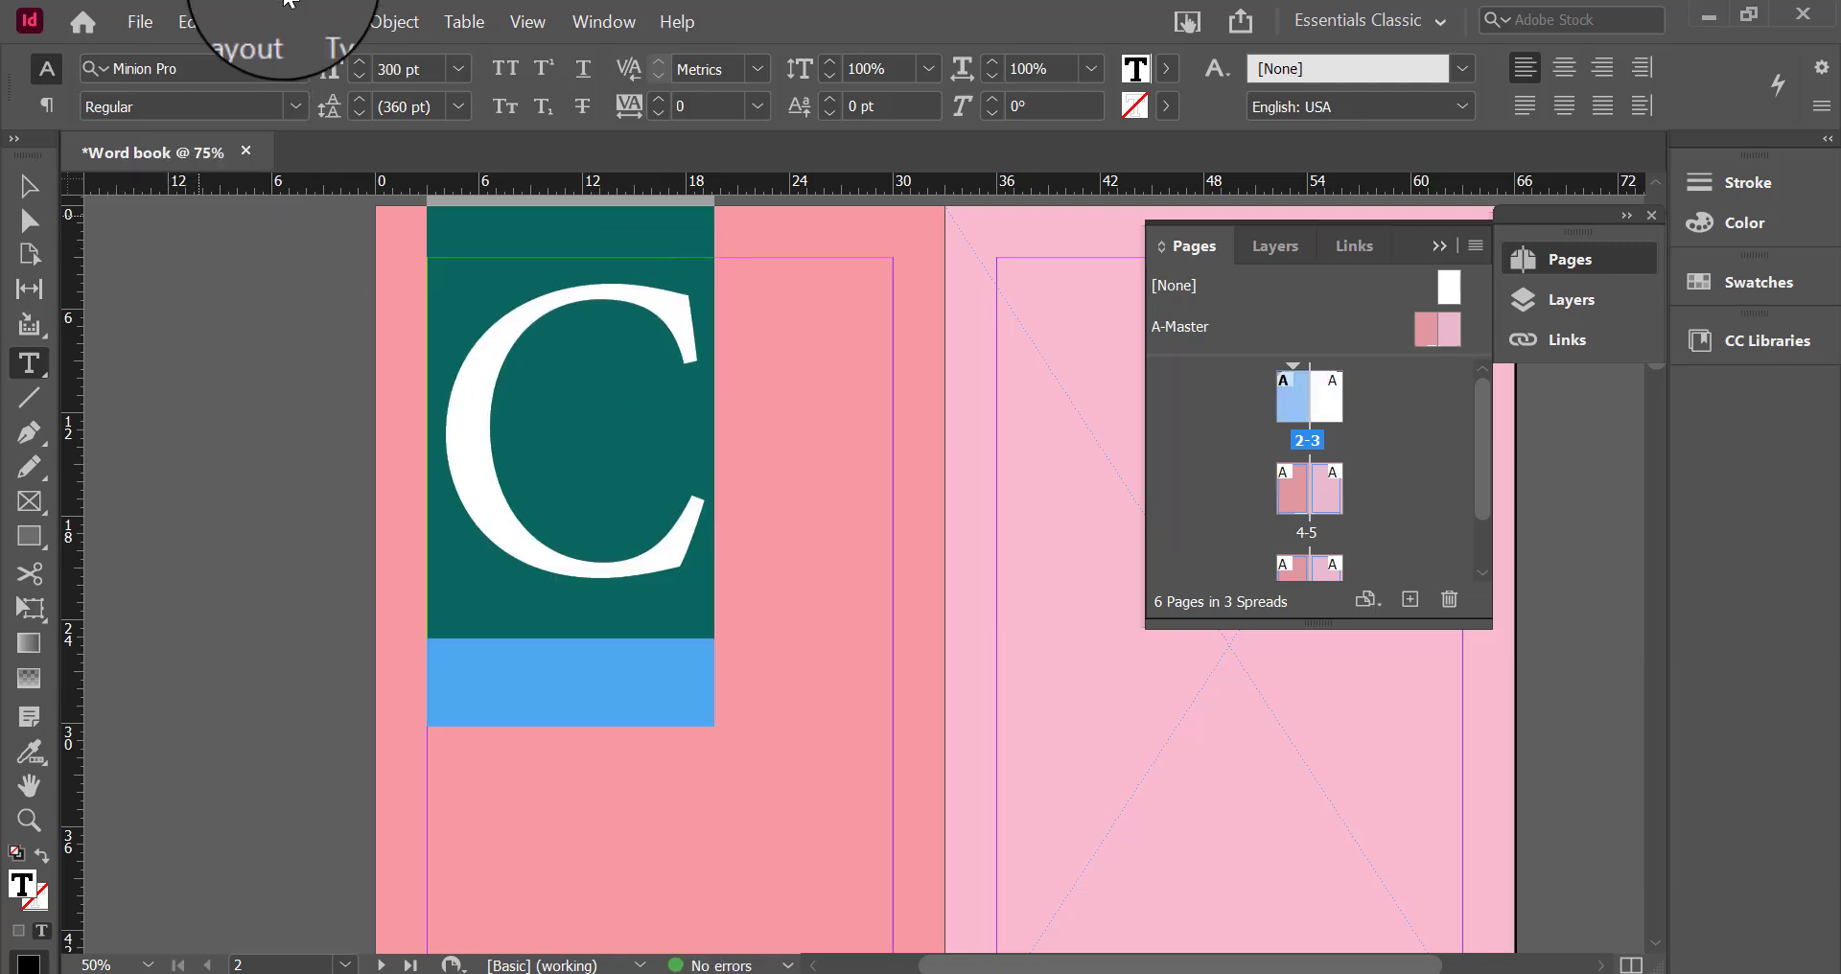
# Change the letter C's font to Gill Sans Ultra Bold and centre it in its frame
pyautogui.click(297, 67)
pyautogui.scroll(5, 664, 660)
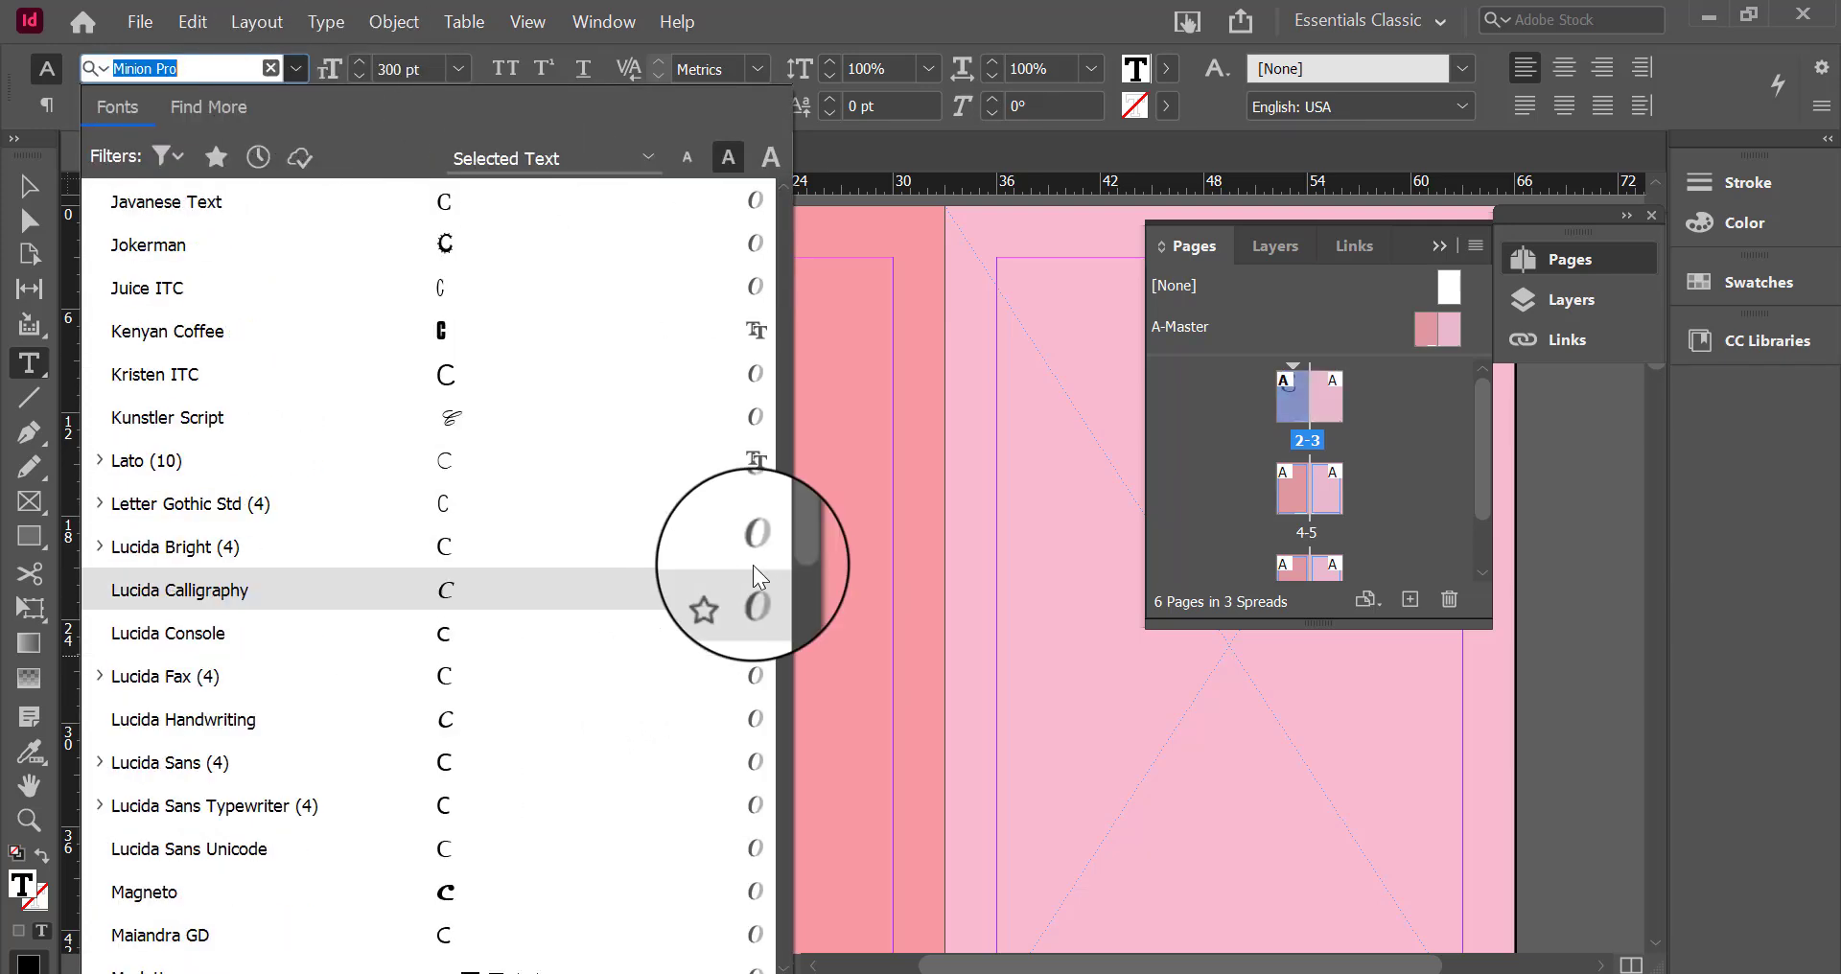
pyautogui.scroll(8, 778, 528)
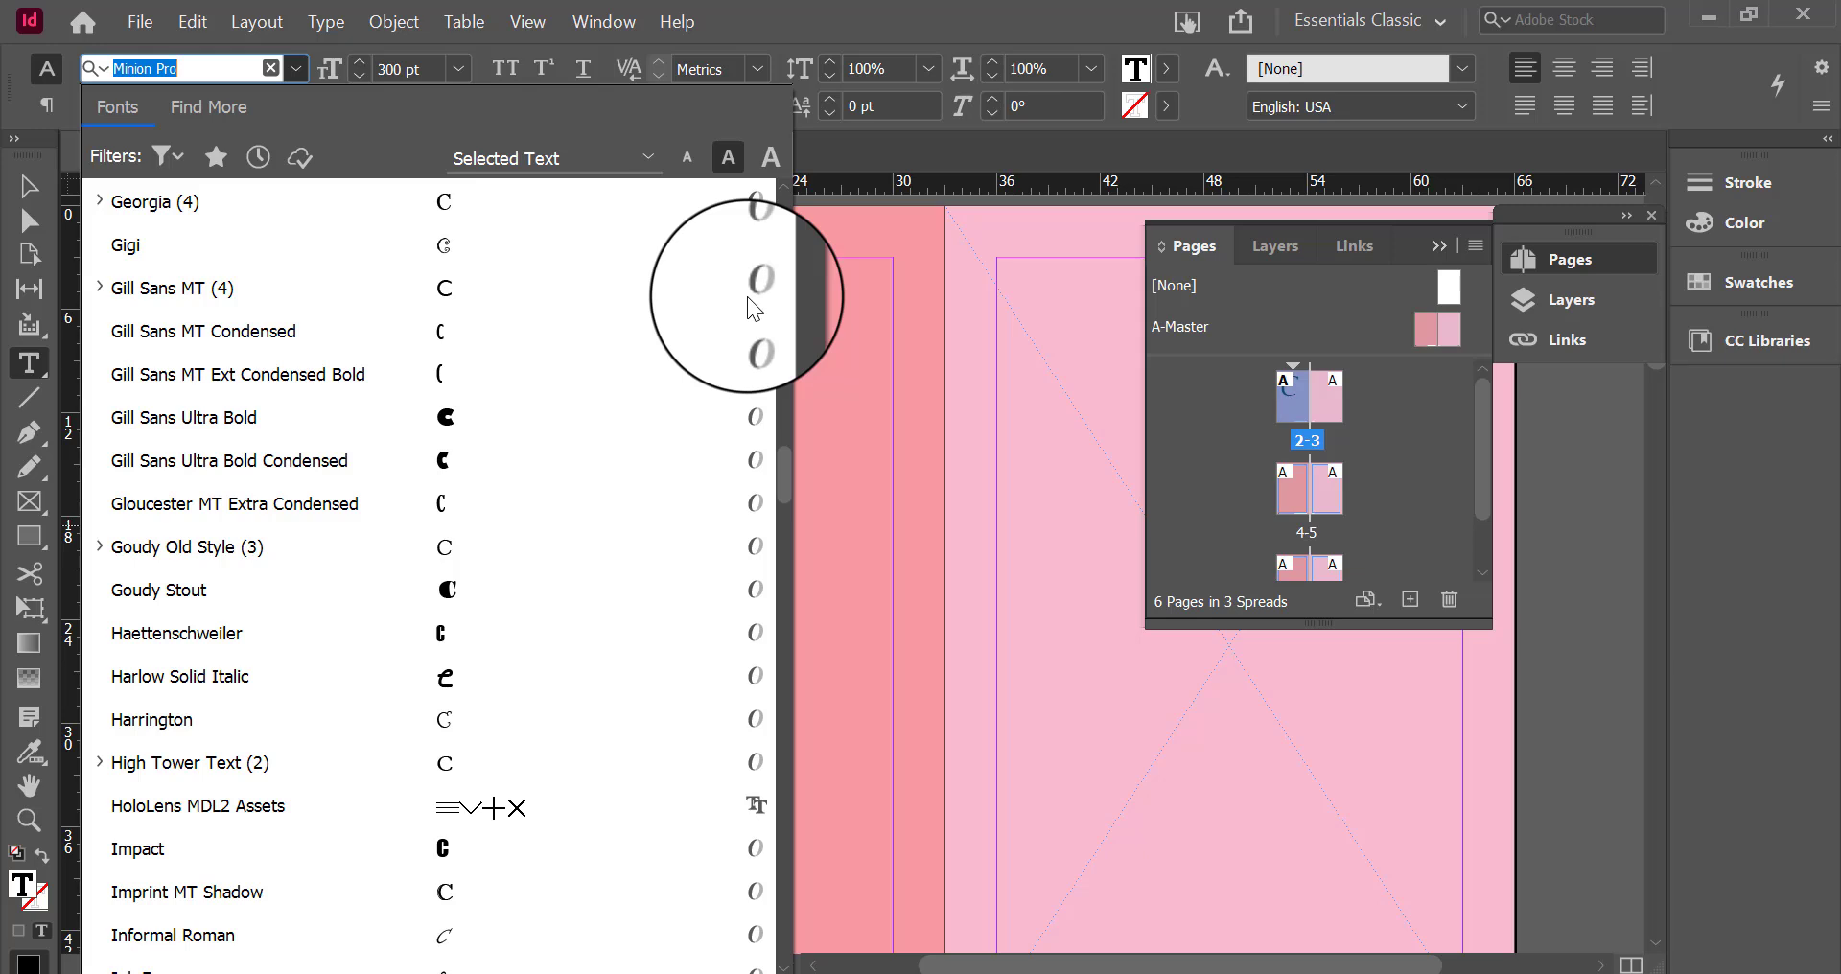
pyautogui.click(351, 429)
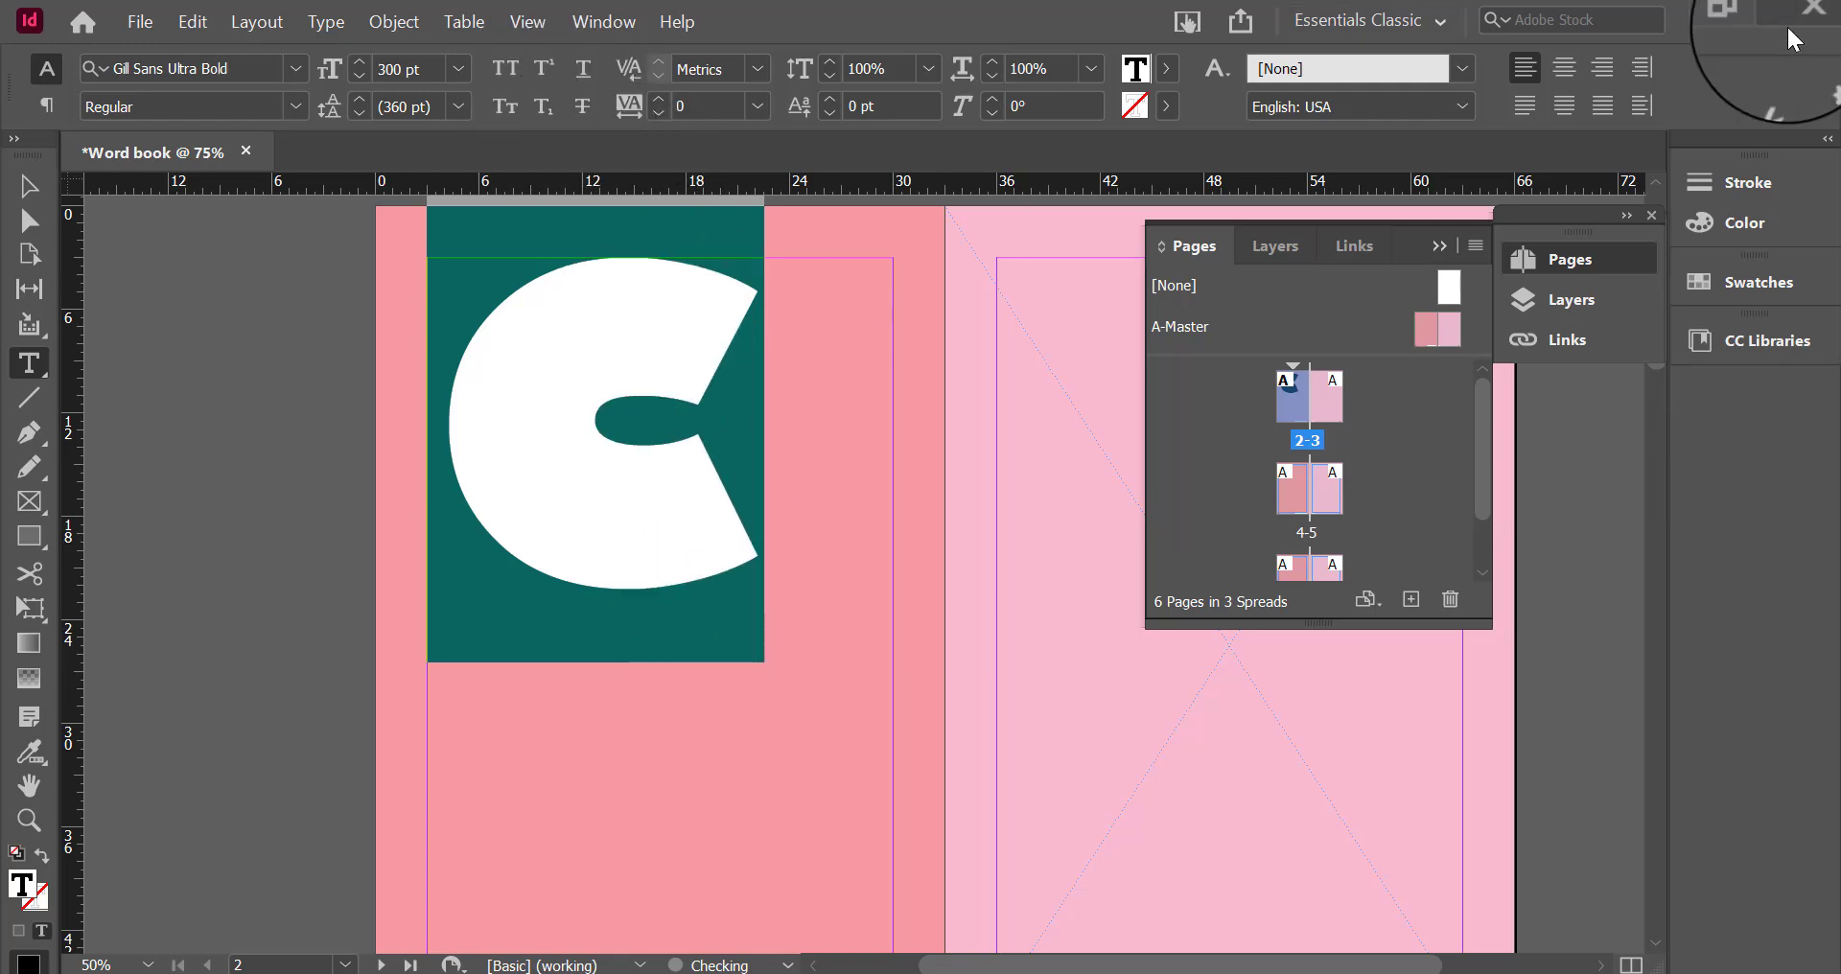
pyautogui.click(1564, 67)
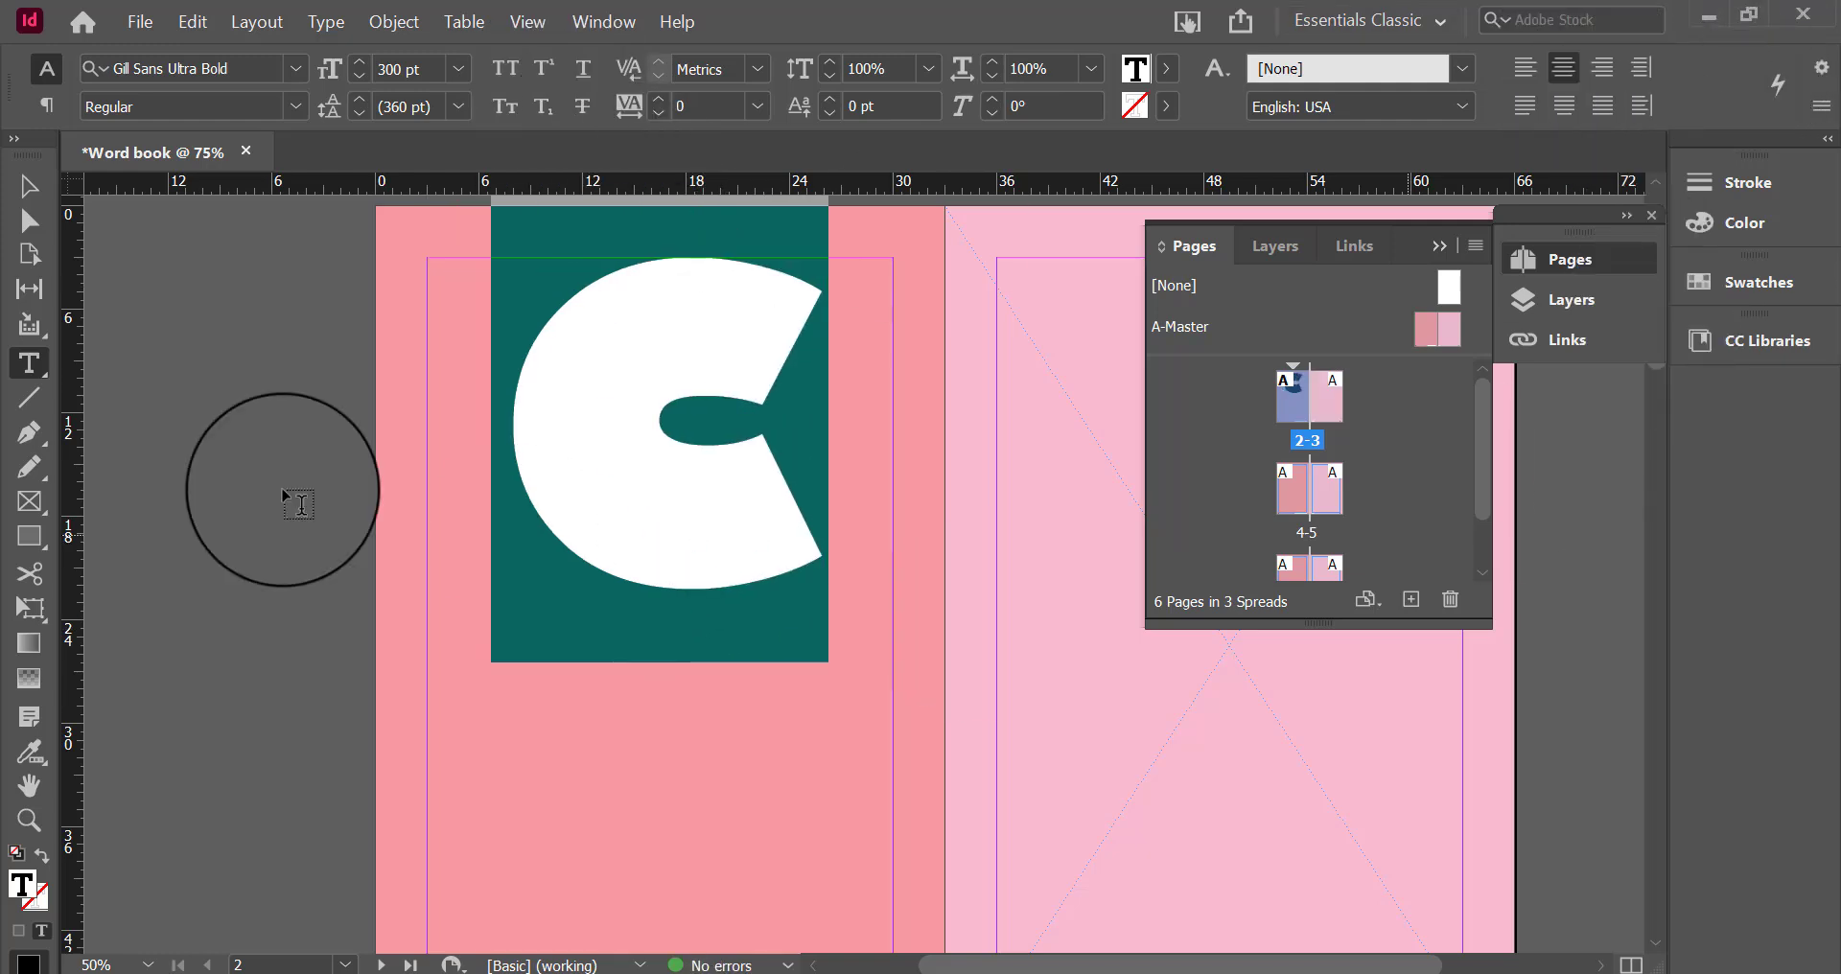
# Move the letter C's frame down to about Y 12p5 and shorten it to a height of about 22p11
pyautogui.press('Escape')
pyautogui.moveTo(595, 464); pyautogui.dragTo(601, 594)
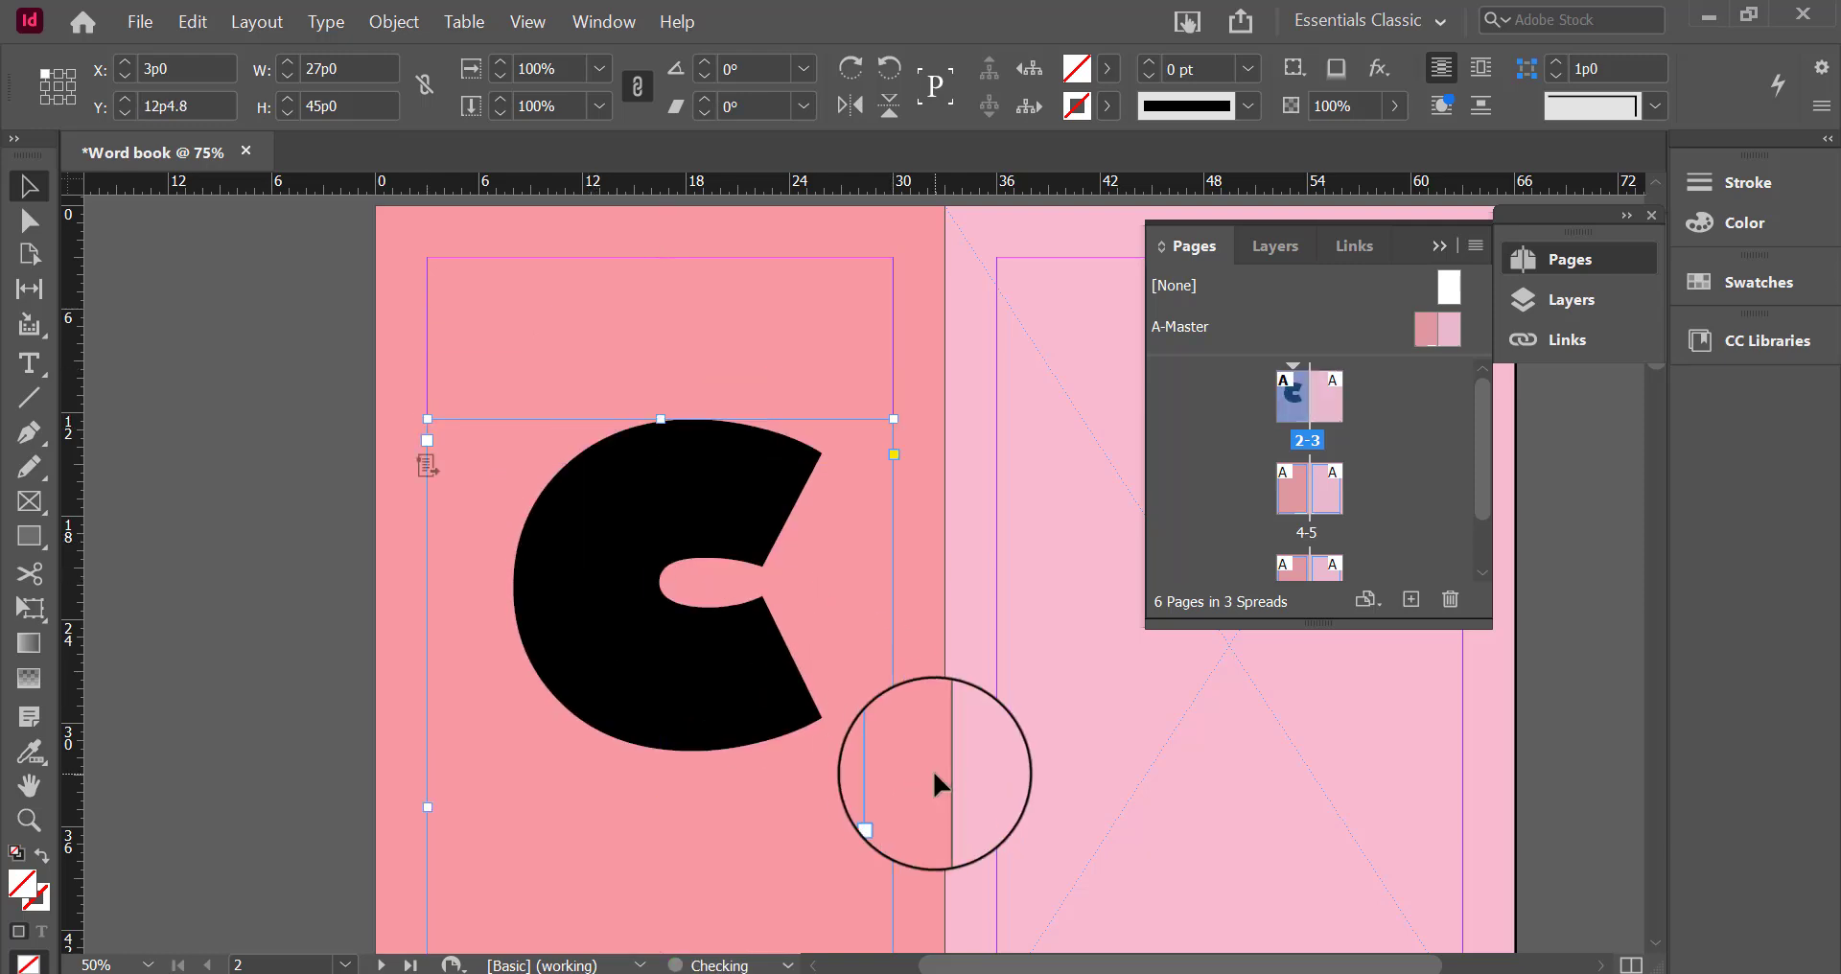
pyautogui.scroll(-5, 930, 783)
pyautogui.scroll(5, 671, 825)
pyautogui.moveTo(679, 881); pyautogui.dragTo(659, 683)
pyautogui.click(666, 682)
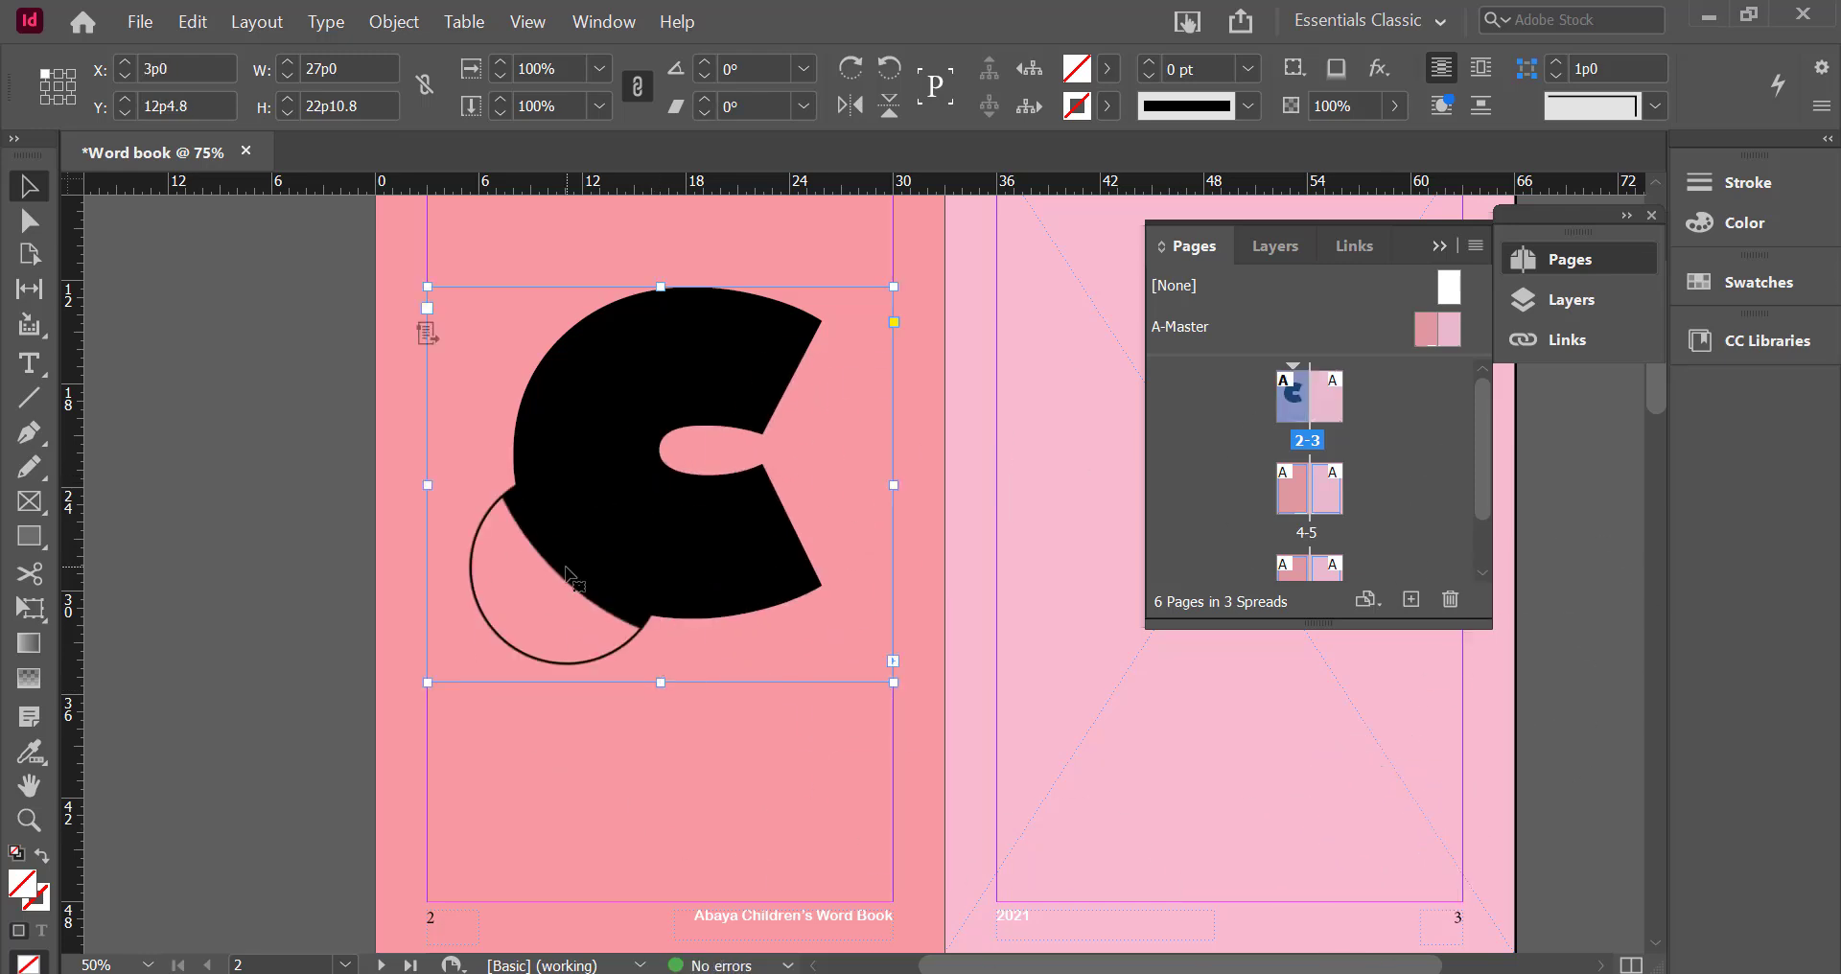
pyautogui.moveTo(566, 574); pyautogui.dragTo(705, 692)
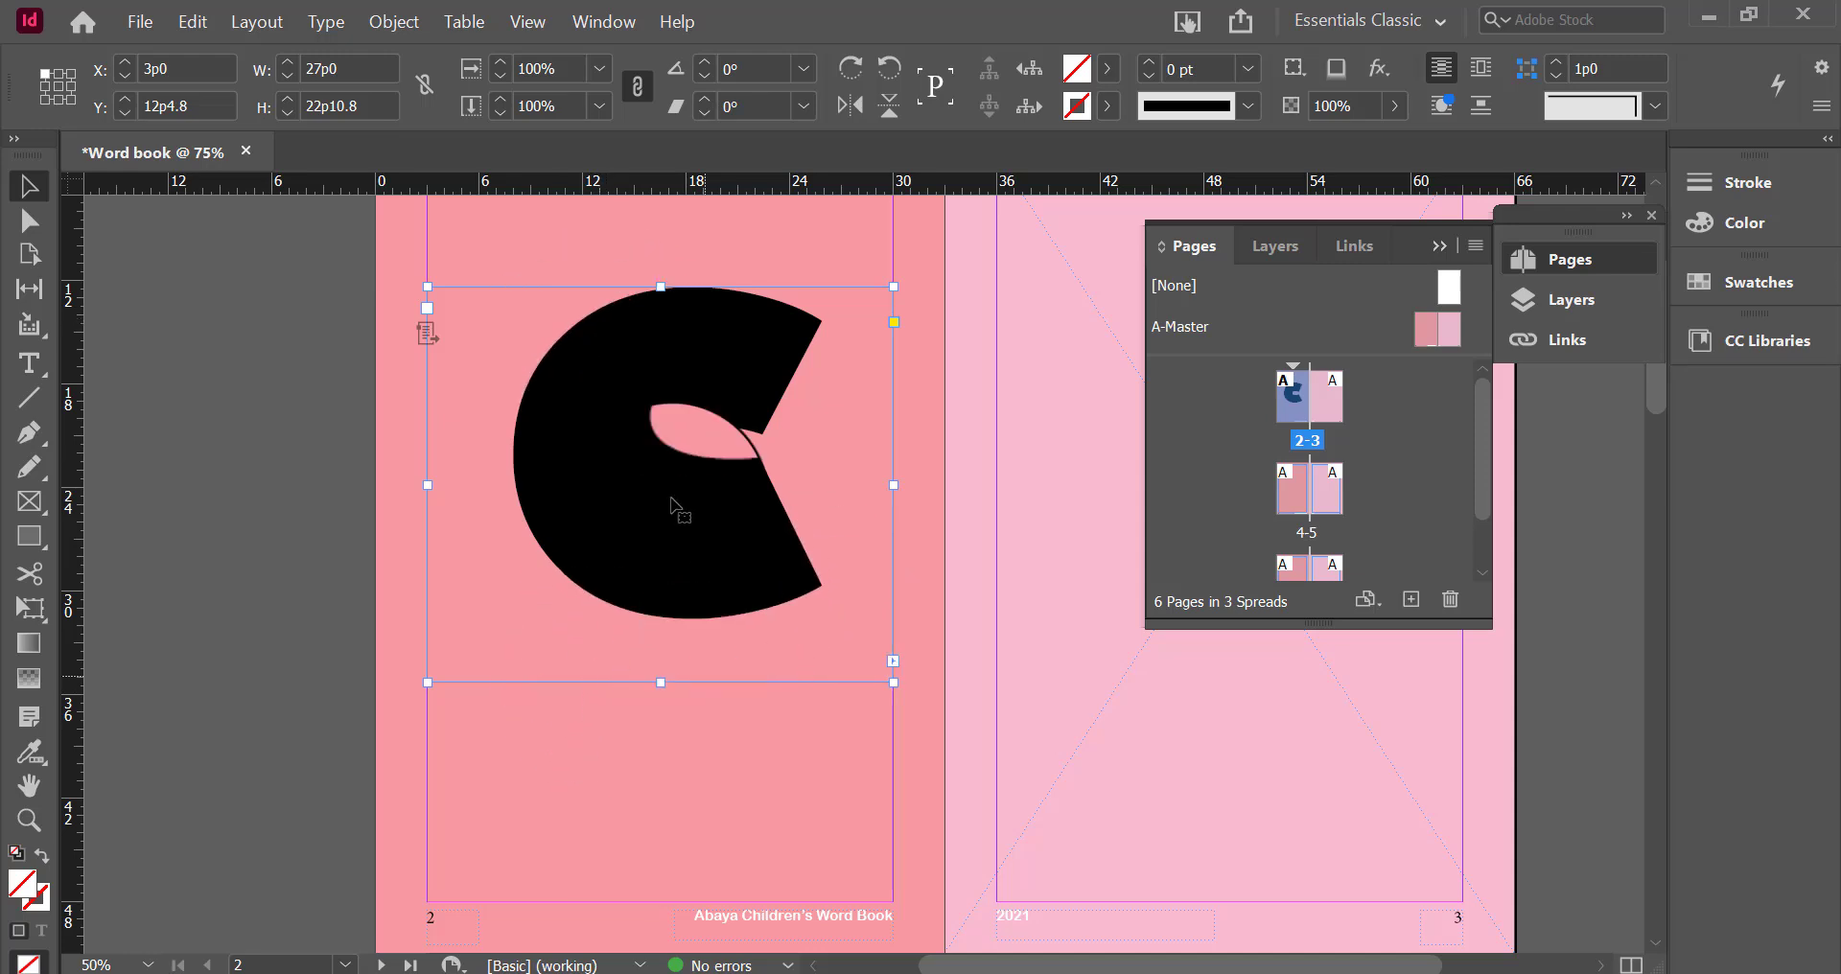
# Draw a text frame beneath the letter C and, after checking the finished PDF in Acrobat Reader, enter the centred caption "C is for CREATE"
pyautogui.click(32, 364)
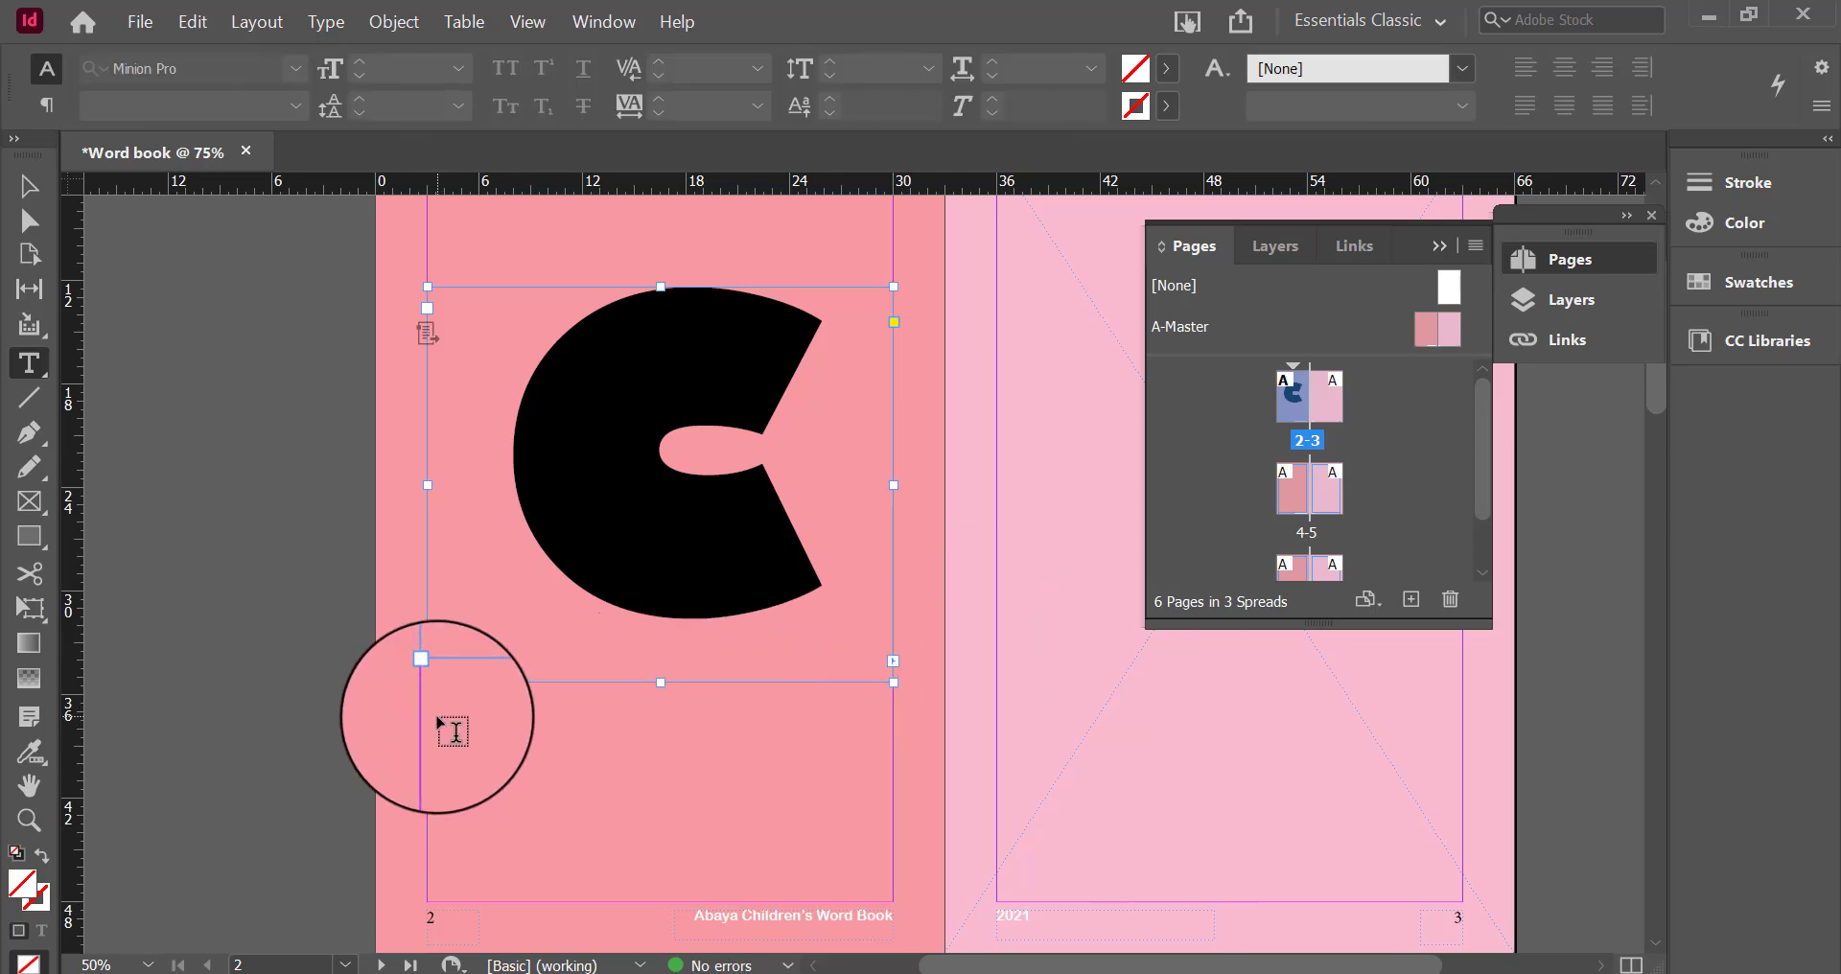
pyautogui.moveTo(441, 719); pyautogui.dragTo(885, 807)
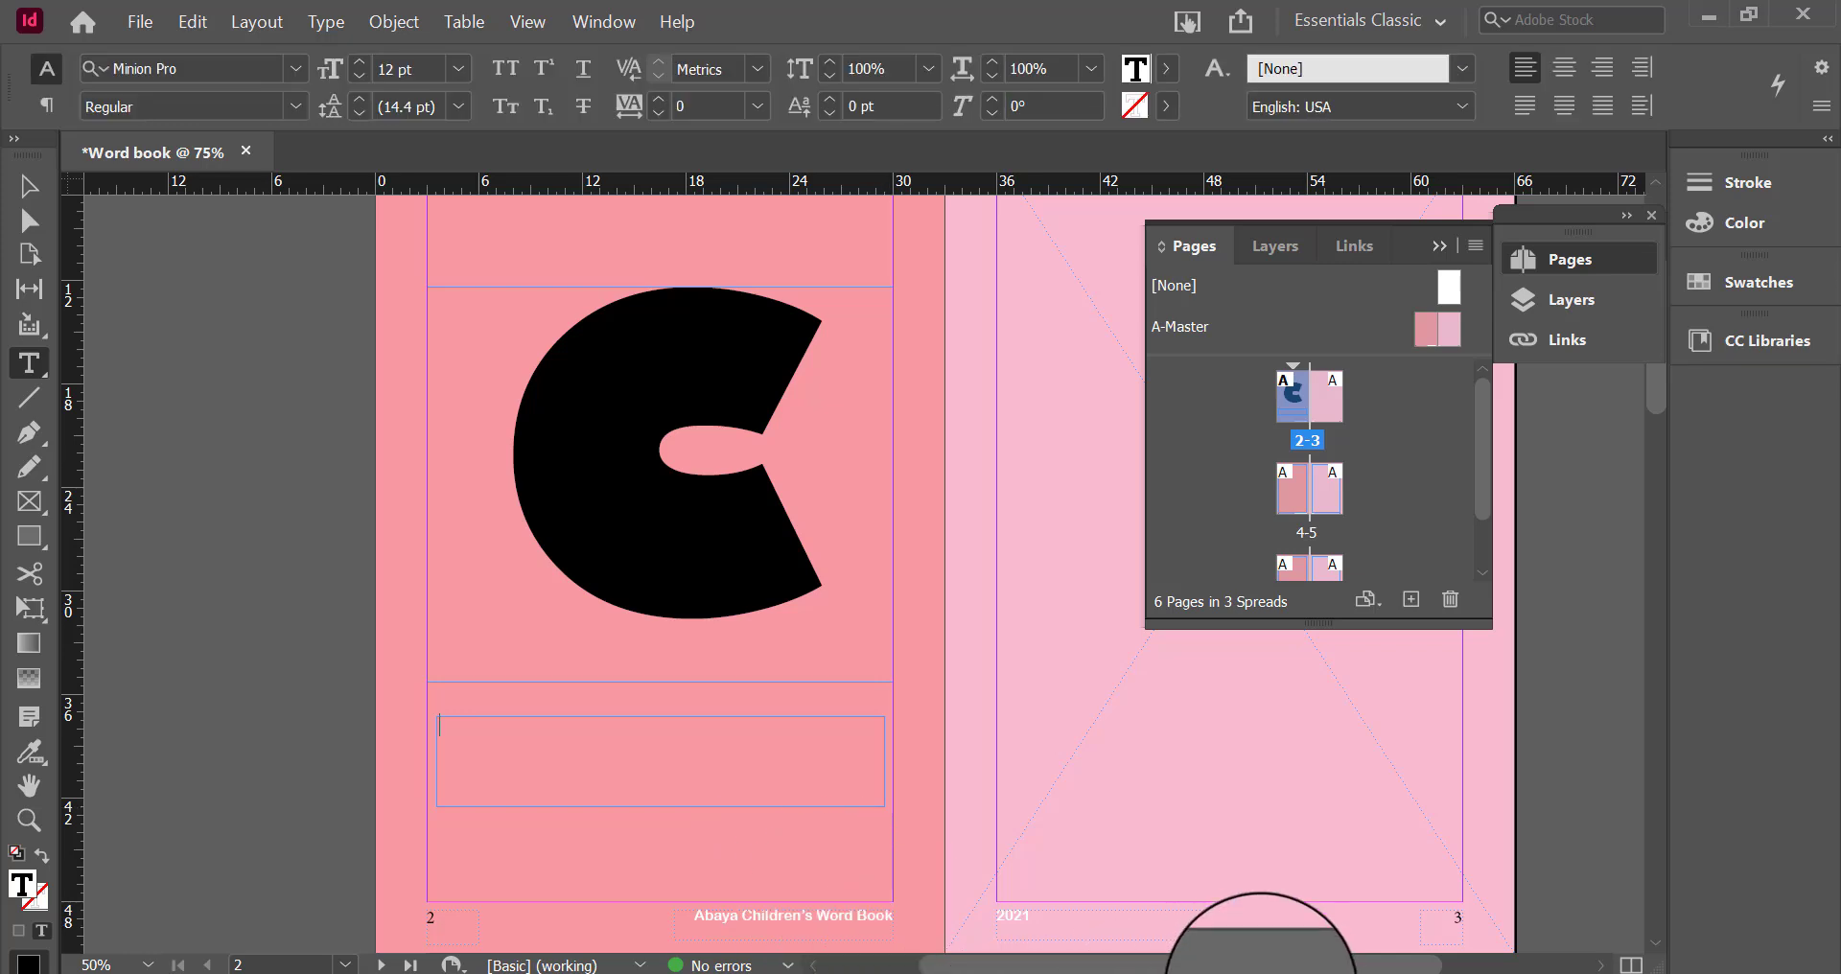
pyautogui.click(1091, 973)
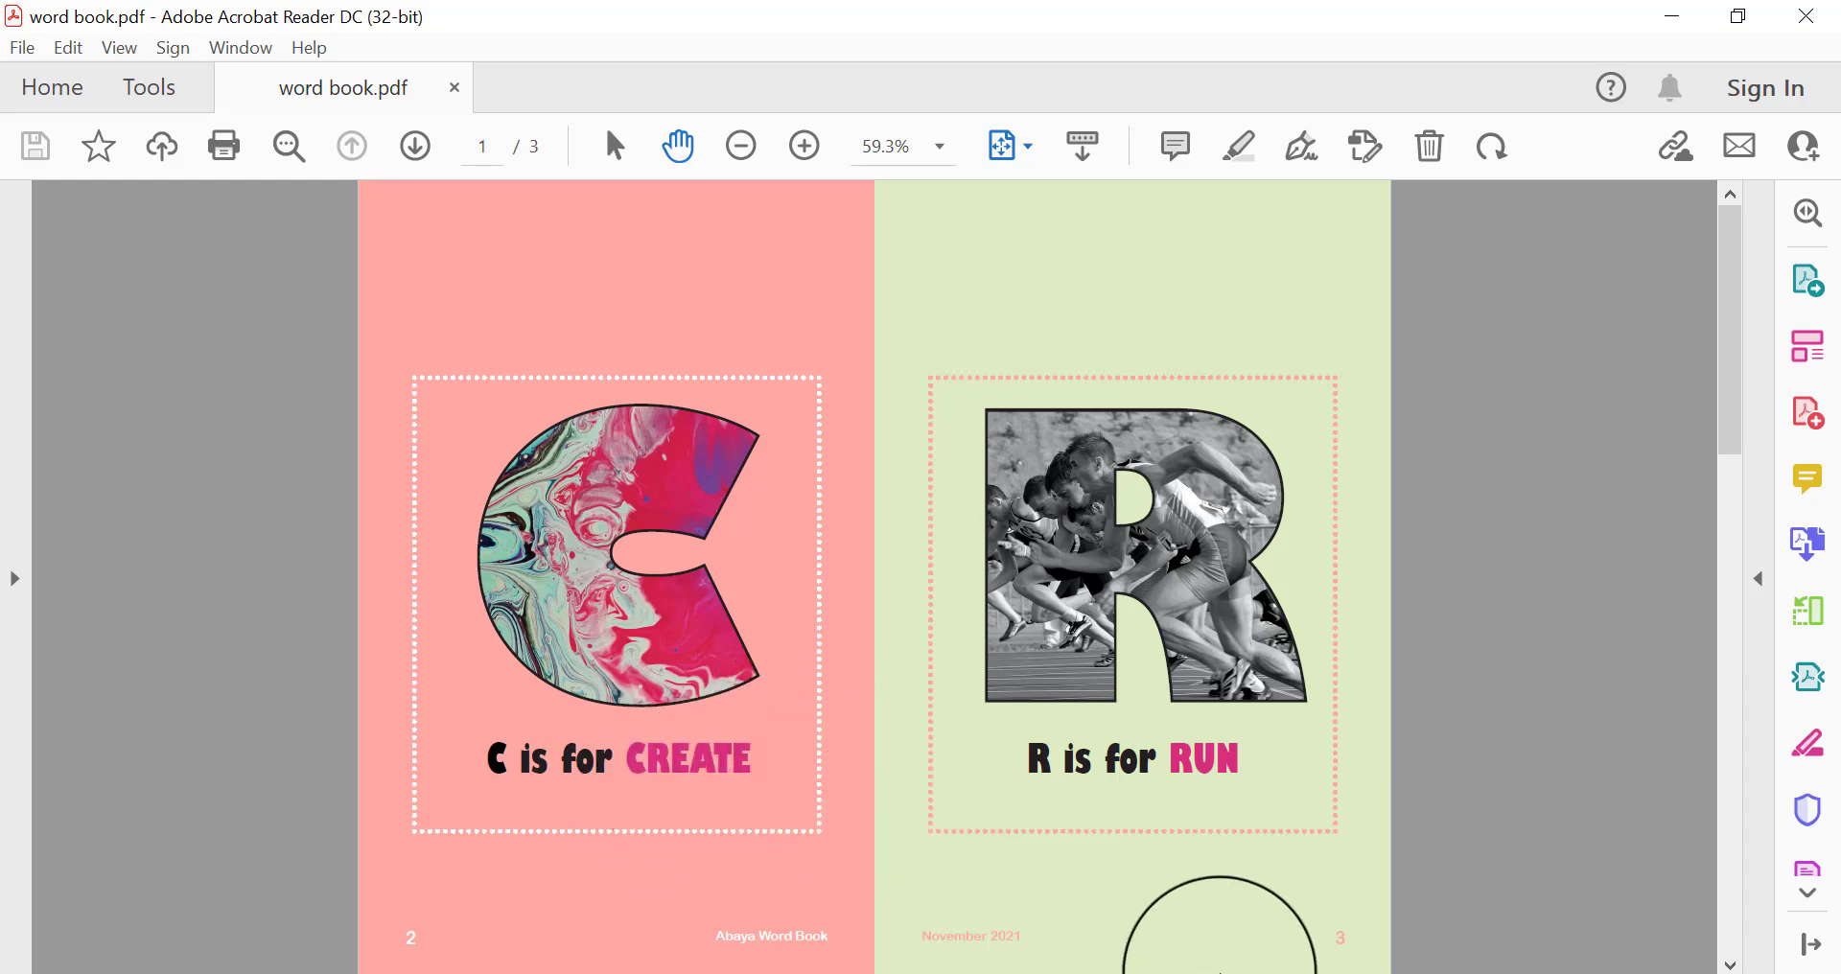
pyautogui.click(999, 973)
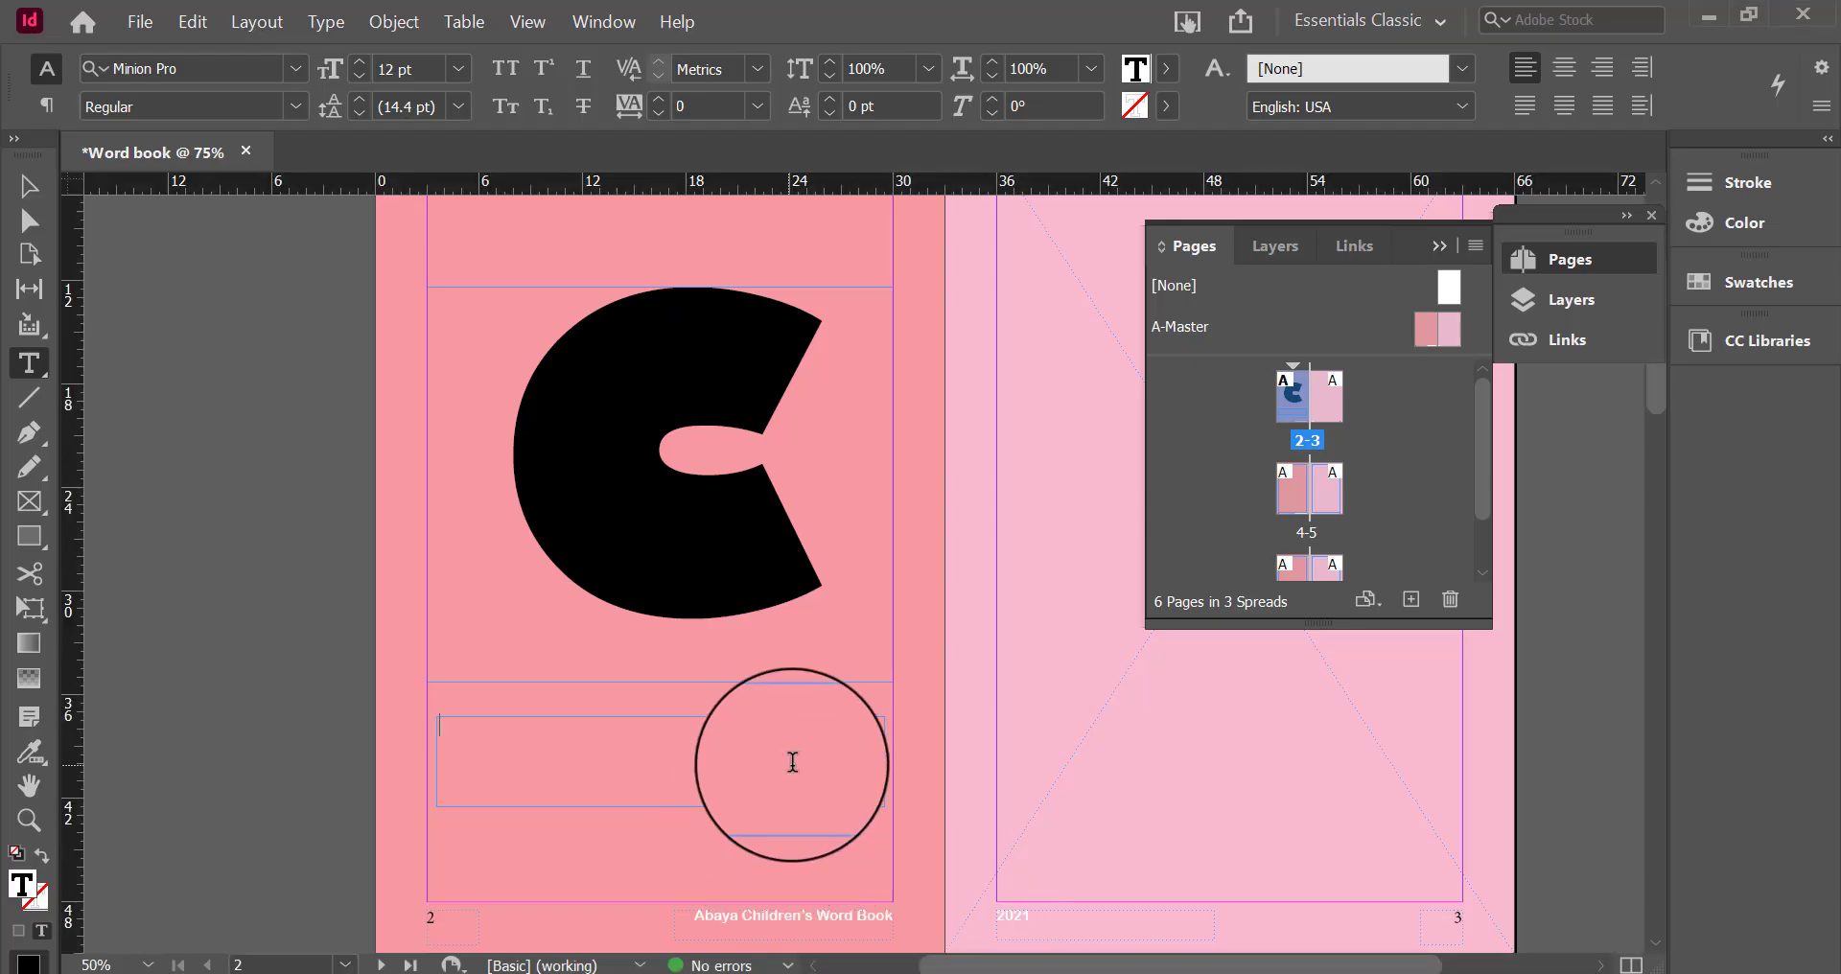
pyautogui.hotkey('ctrl', 'z')
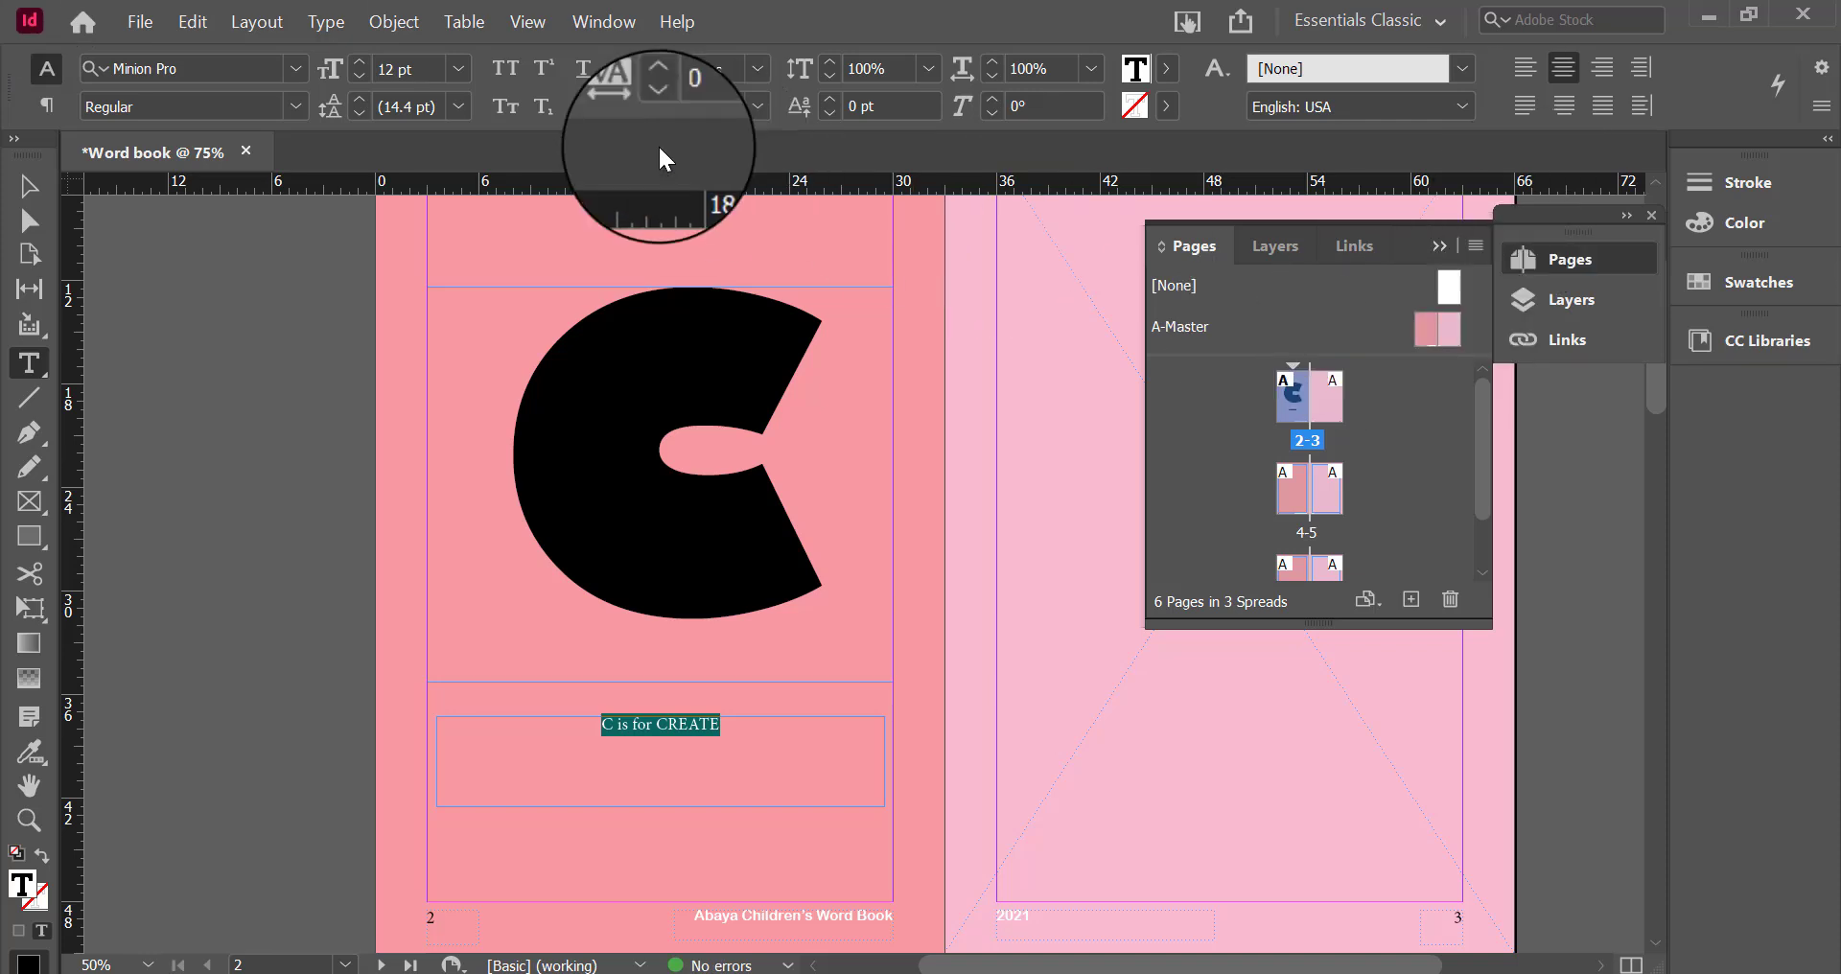
# Set the "C is for CREATE" caption's font to Gill Sans Ultra Bold Condensed and its size to 30 pt
pyautogui.click(288, 69)
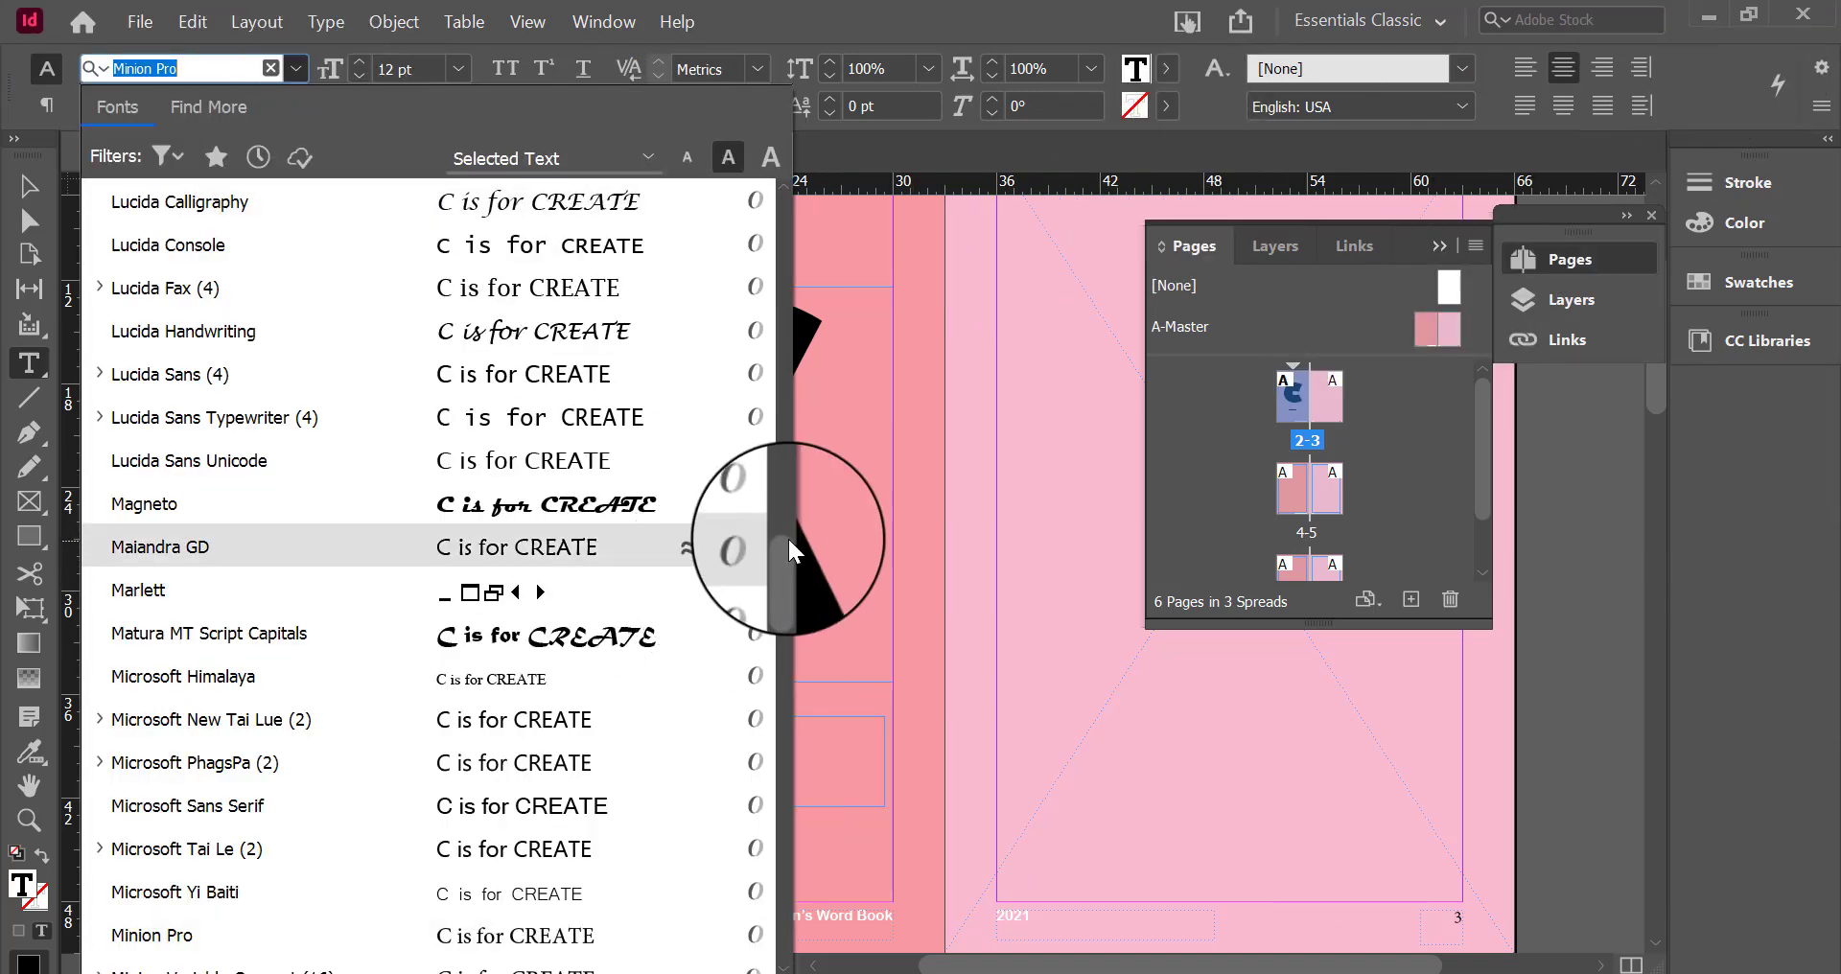
pyautogui.scroll(15, 732, 259)
pyautogui.scroll(10, 733, 259)
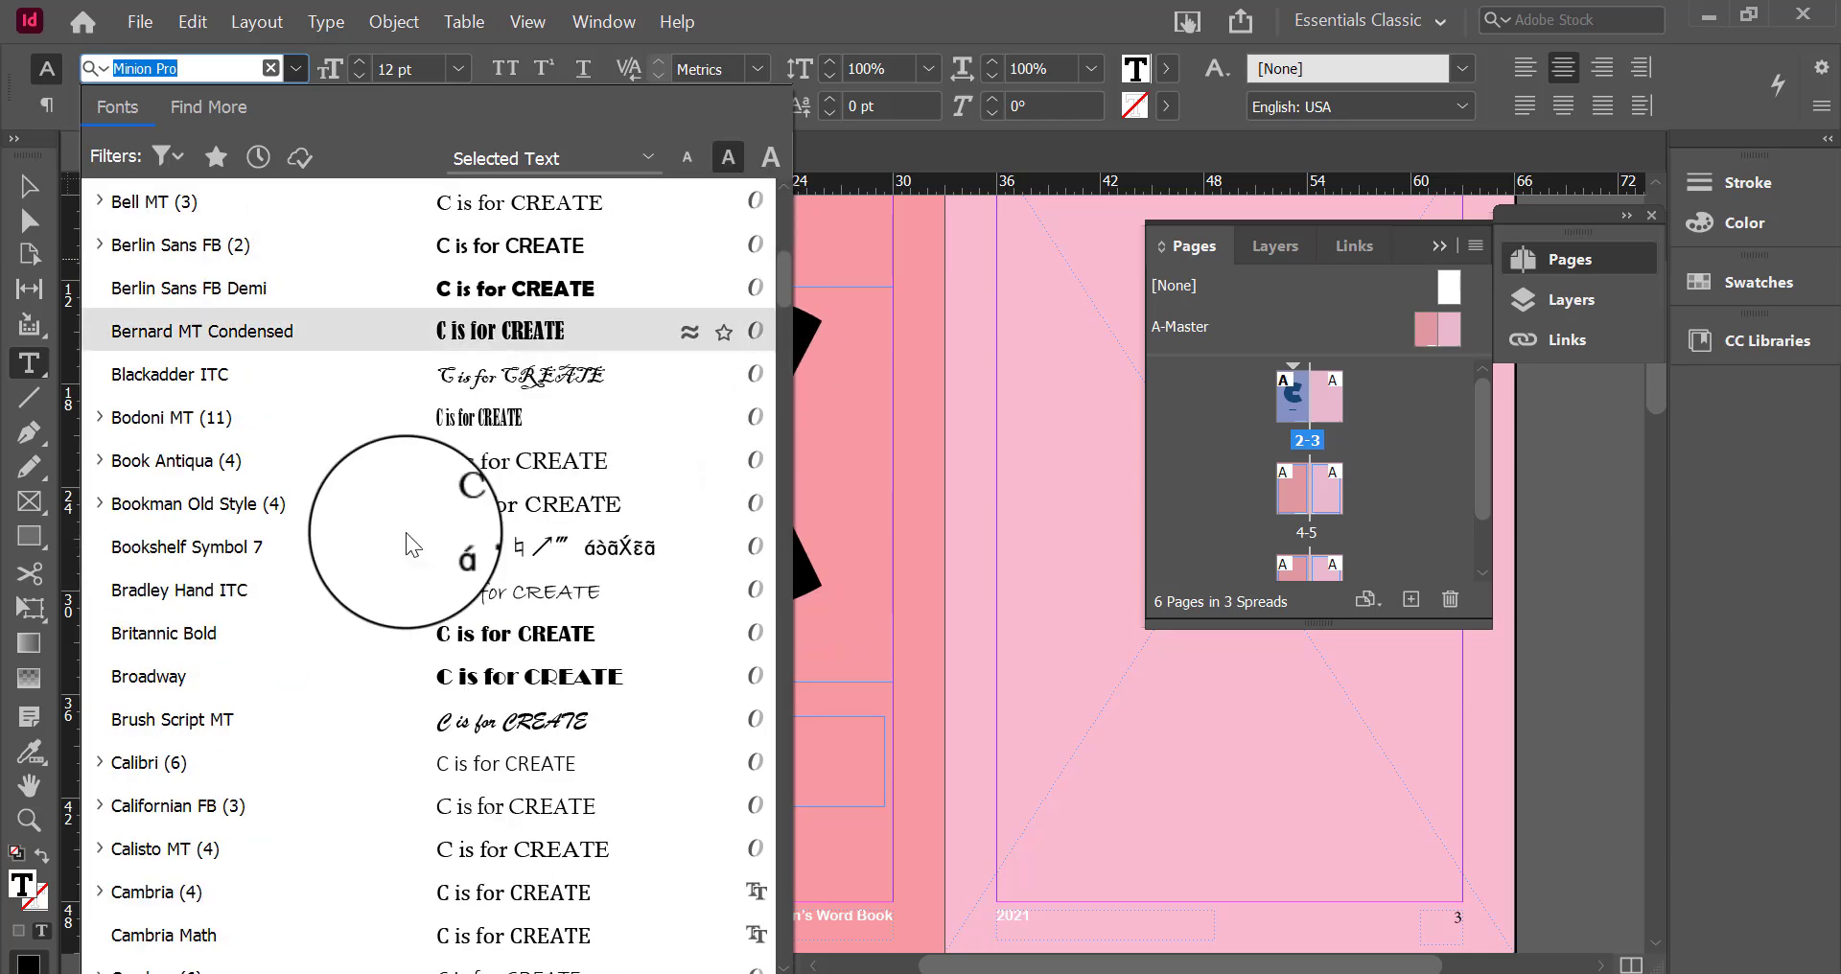
pyautogui.scroll(-3, 368, 773)
pyautogui.scroll(-9, 435, 775)
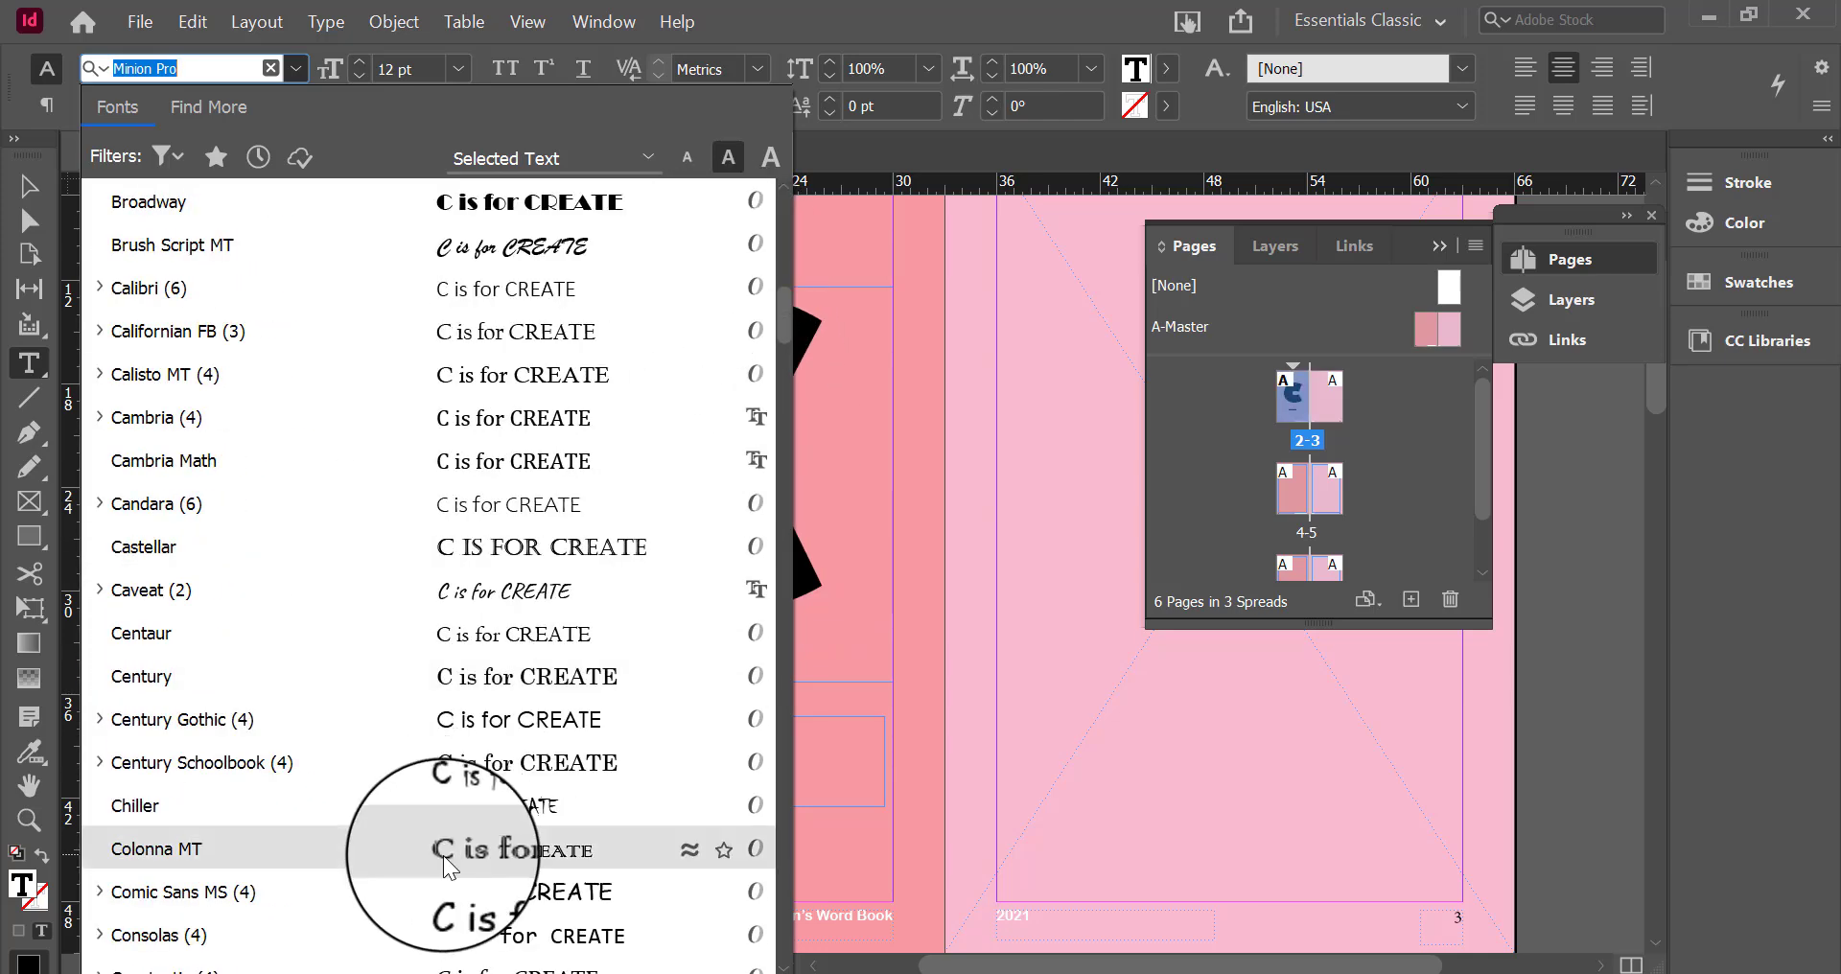
pyautogui.scroll(-4, 474, 896)
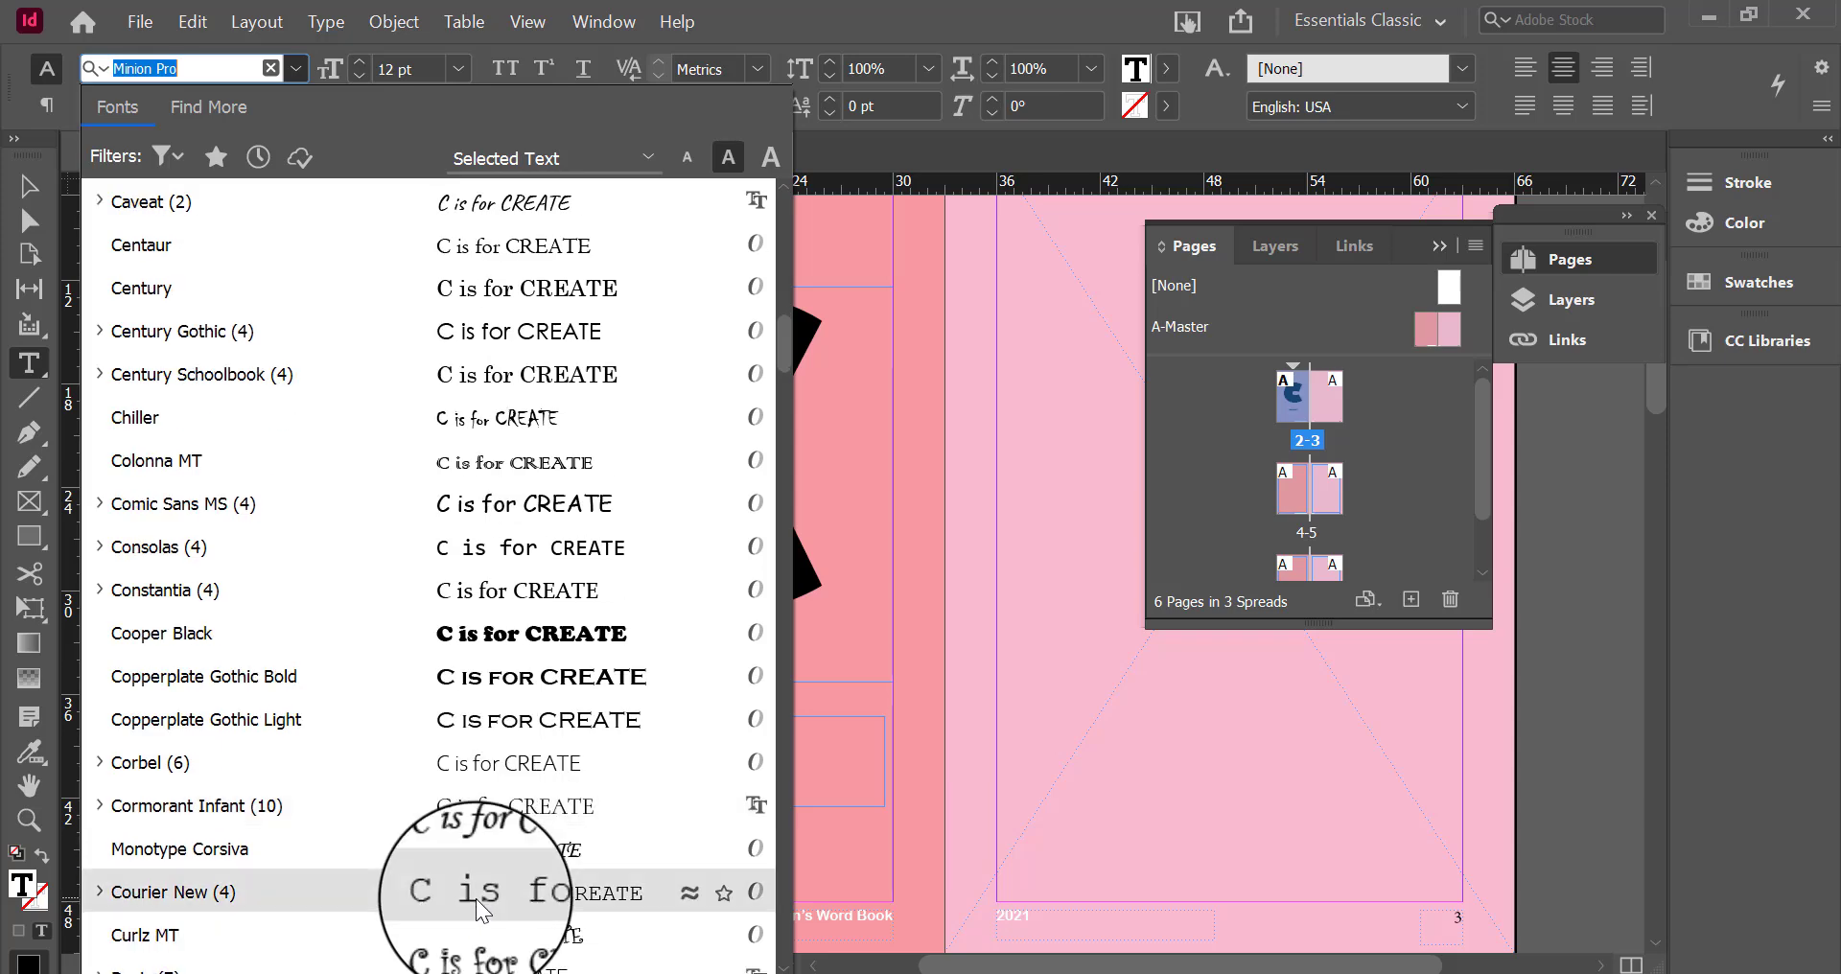
pyautogui.scroll(4, 475, 900)
pyautogui.scroll(-9, 474, 878)
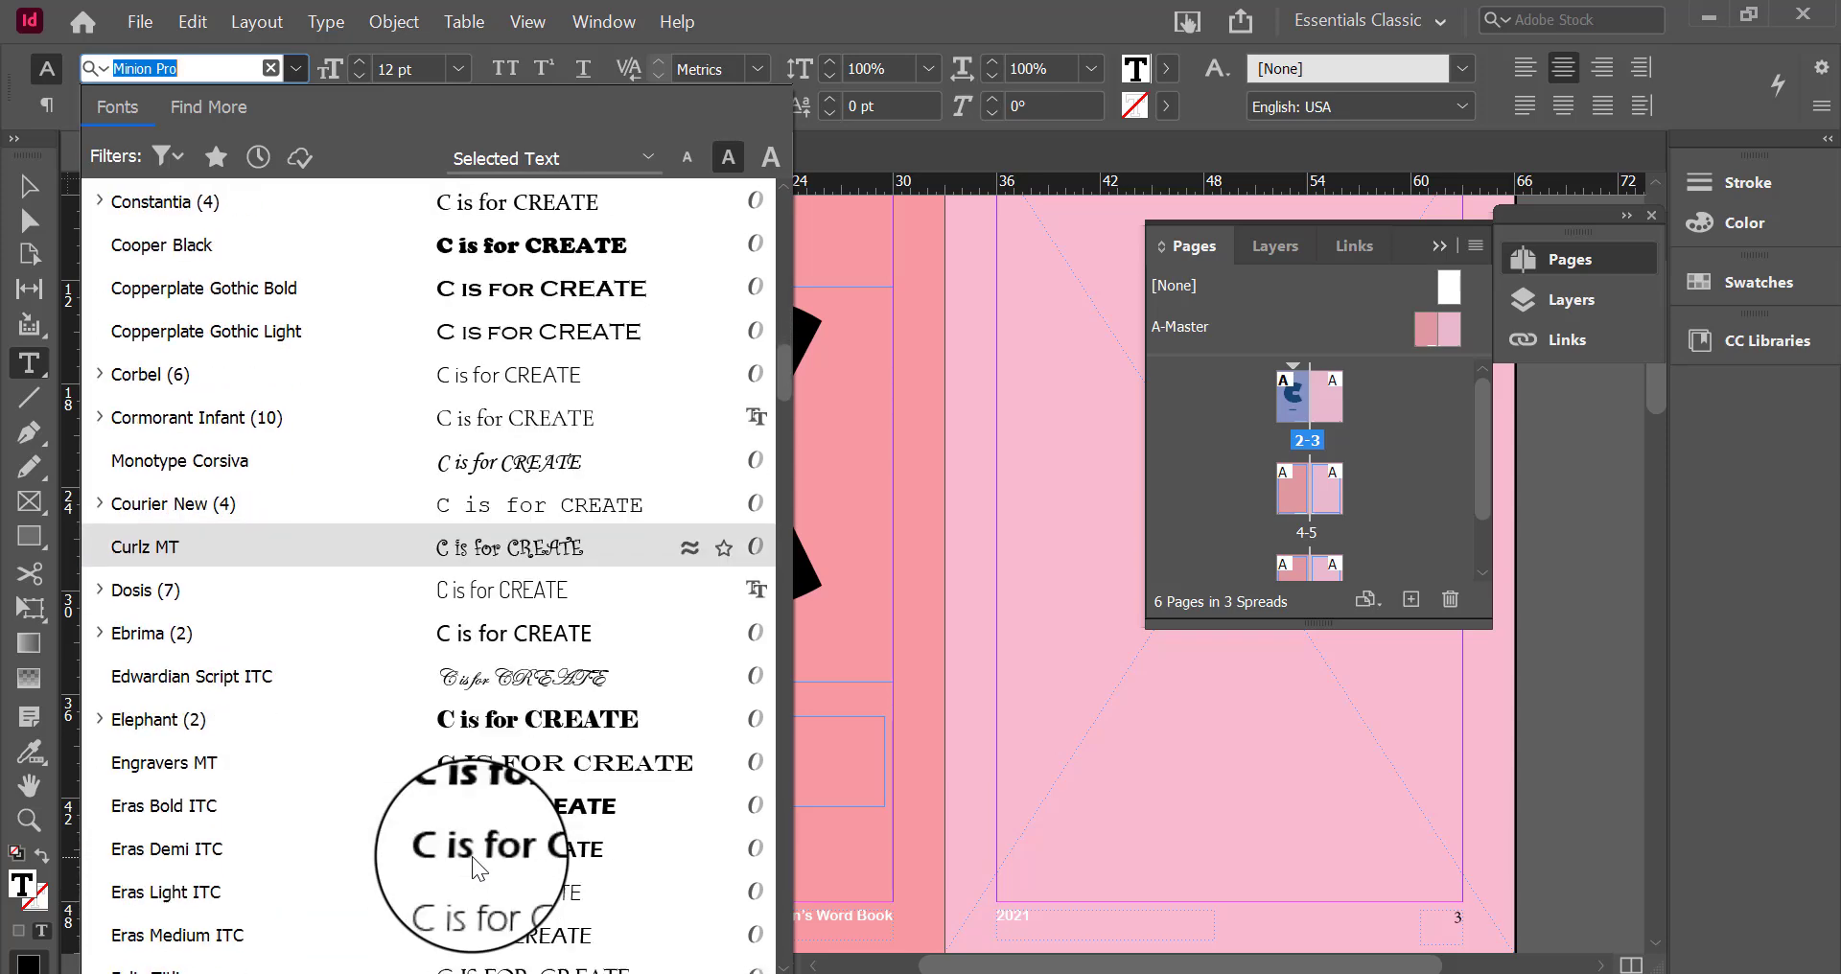
pyautogui.scroll(-8, 472, 863)
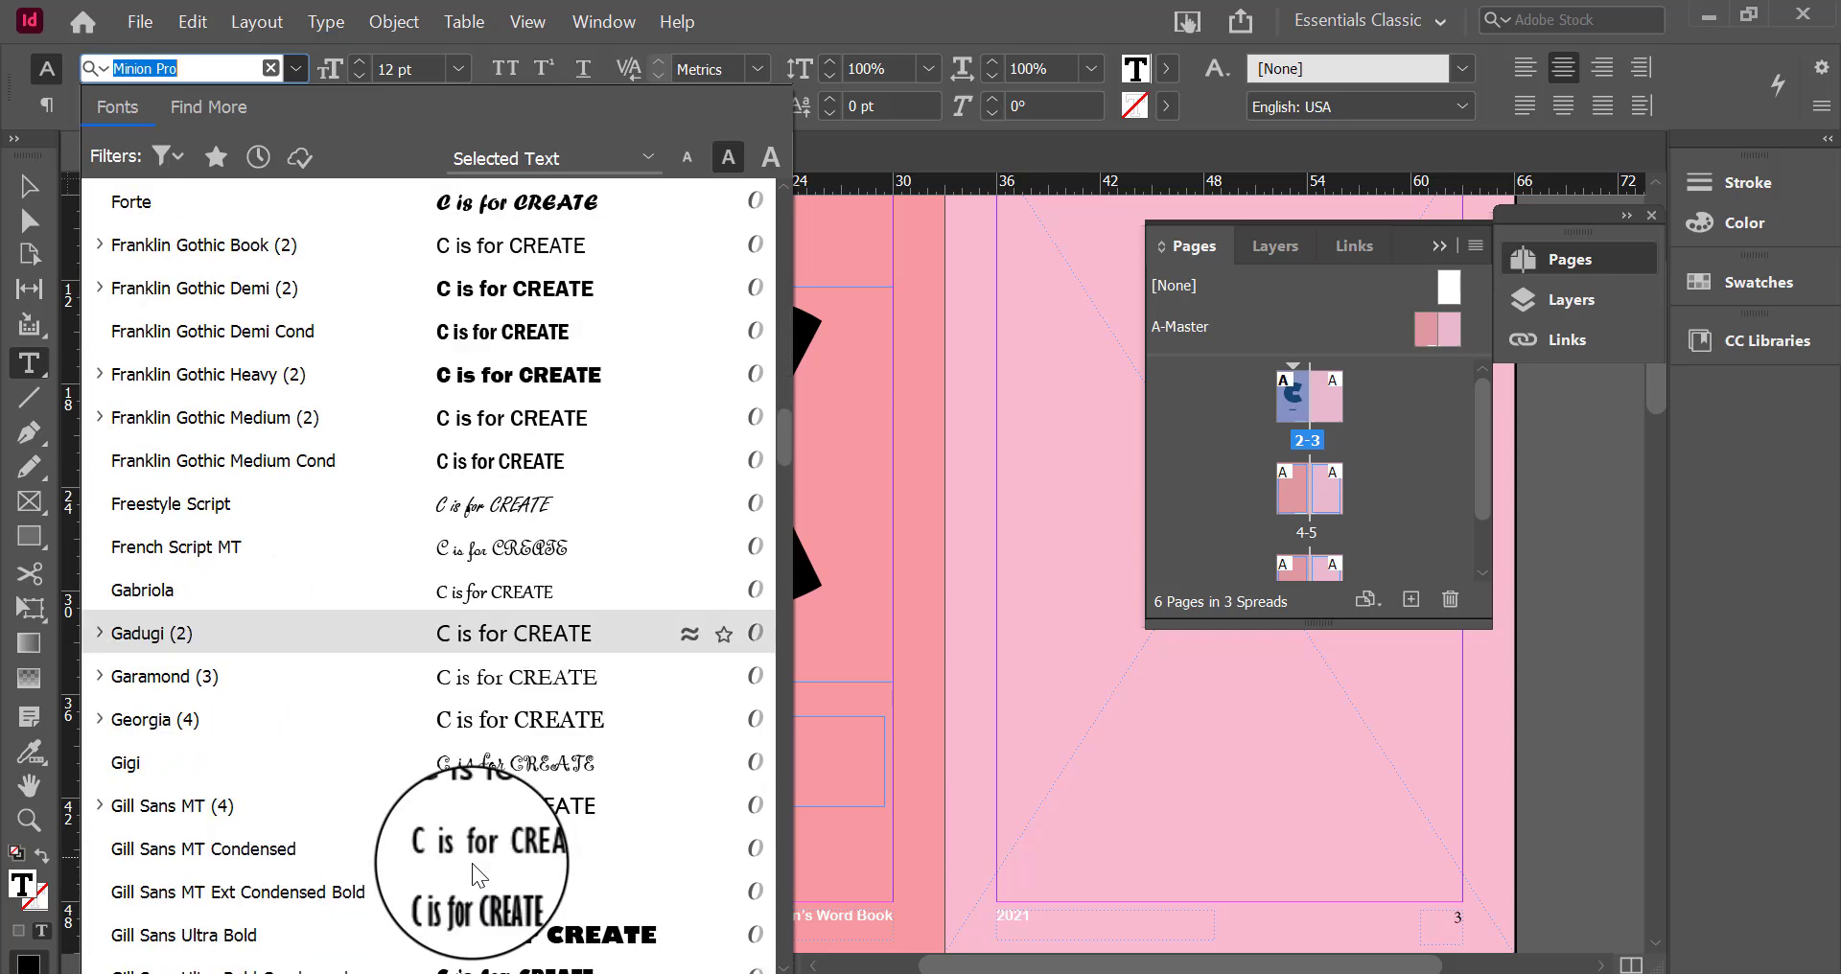
pyautogui.scroll(-1, 472, 877)
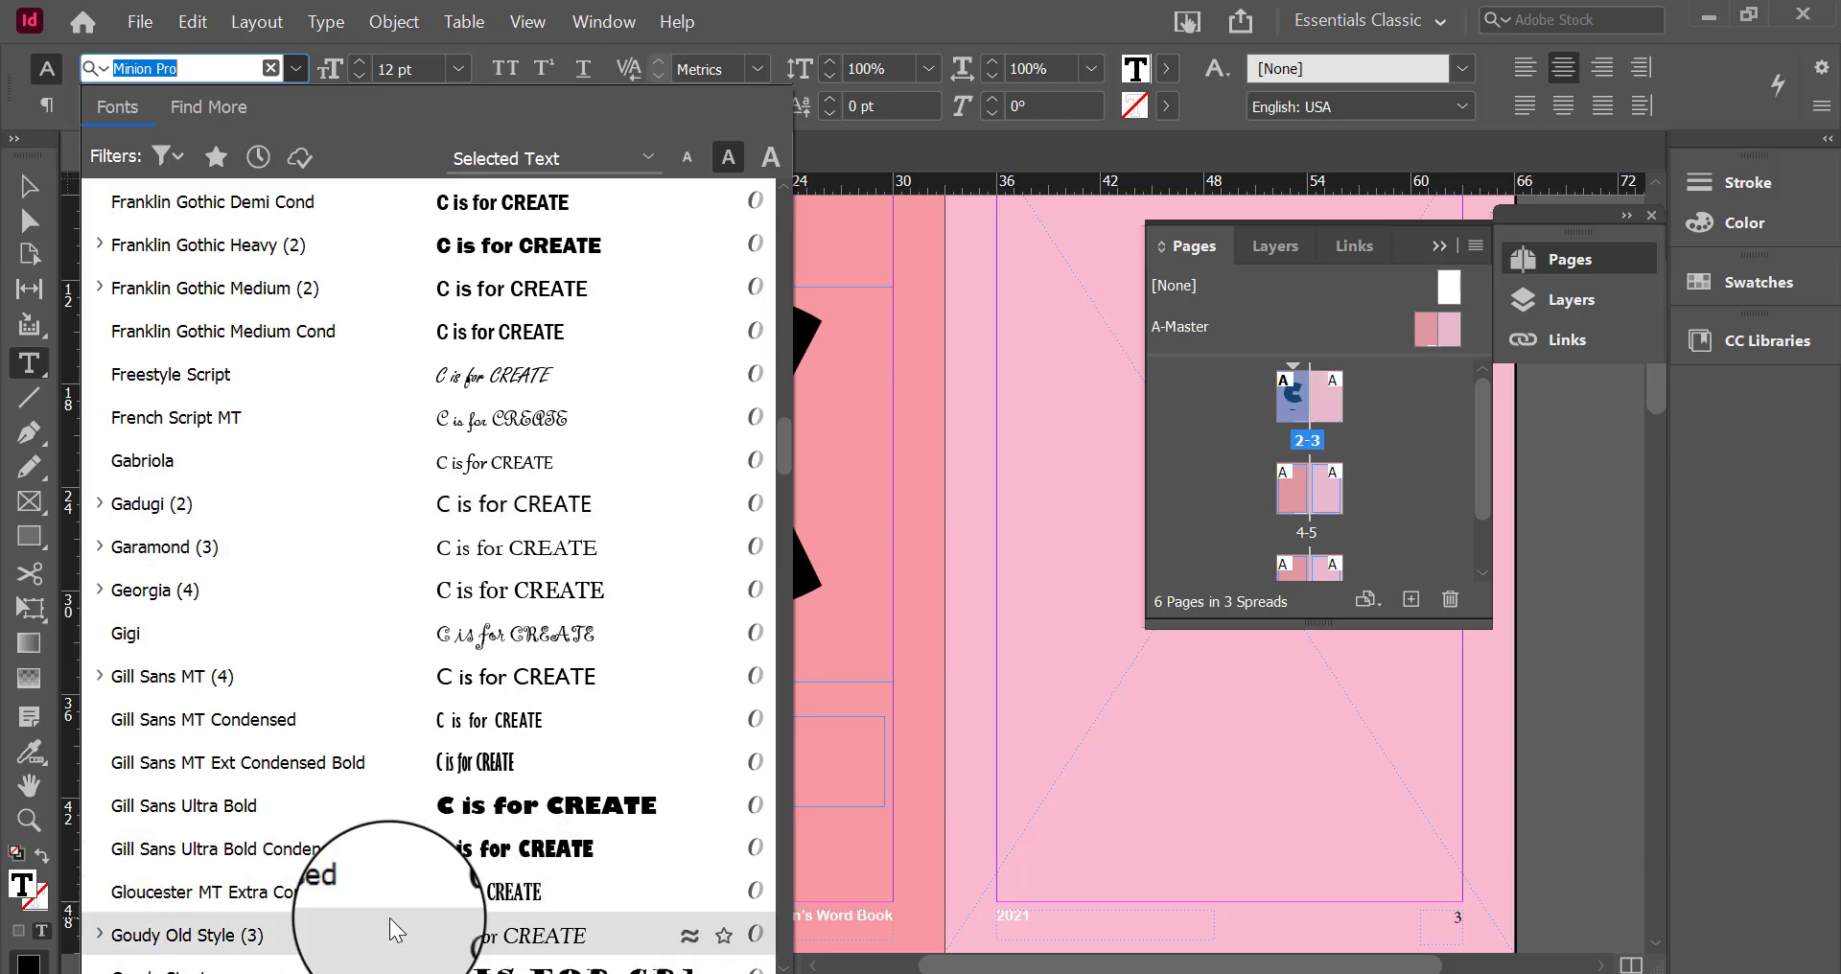
pyautogui.click(368, 848)
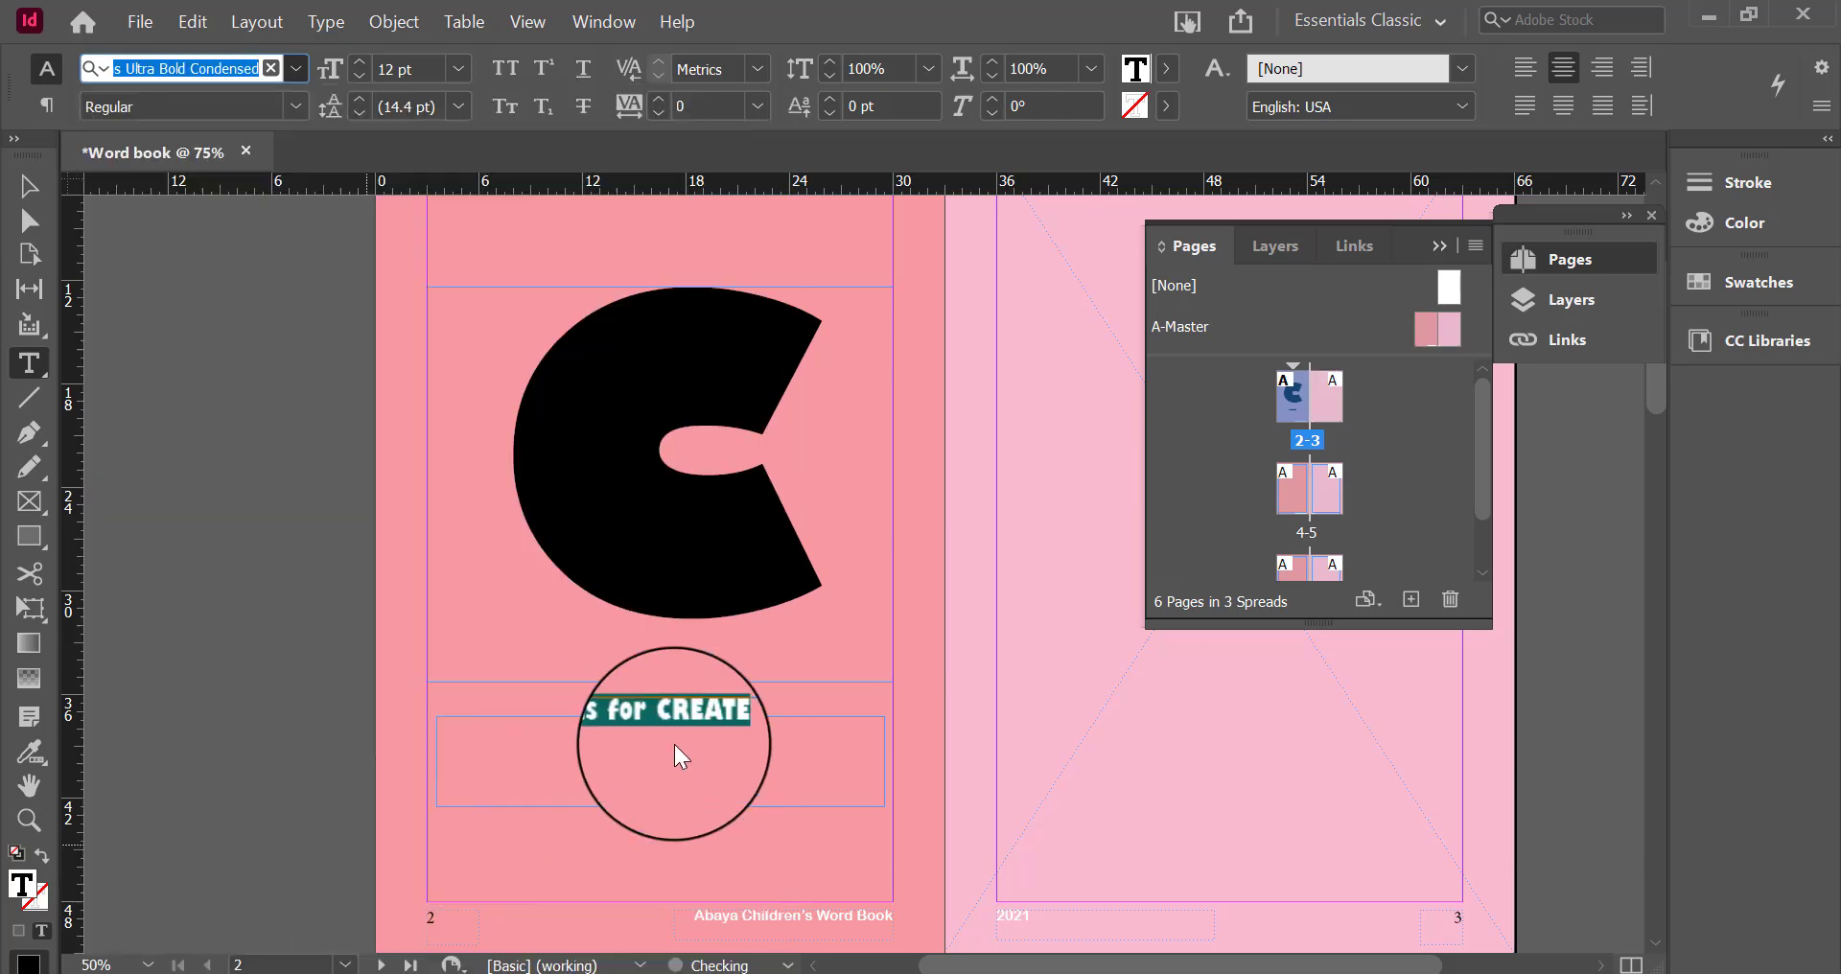
pyautogui.click(453, 70)
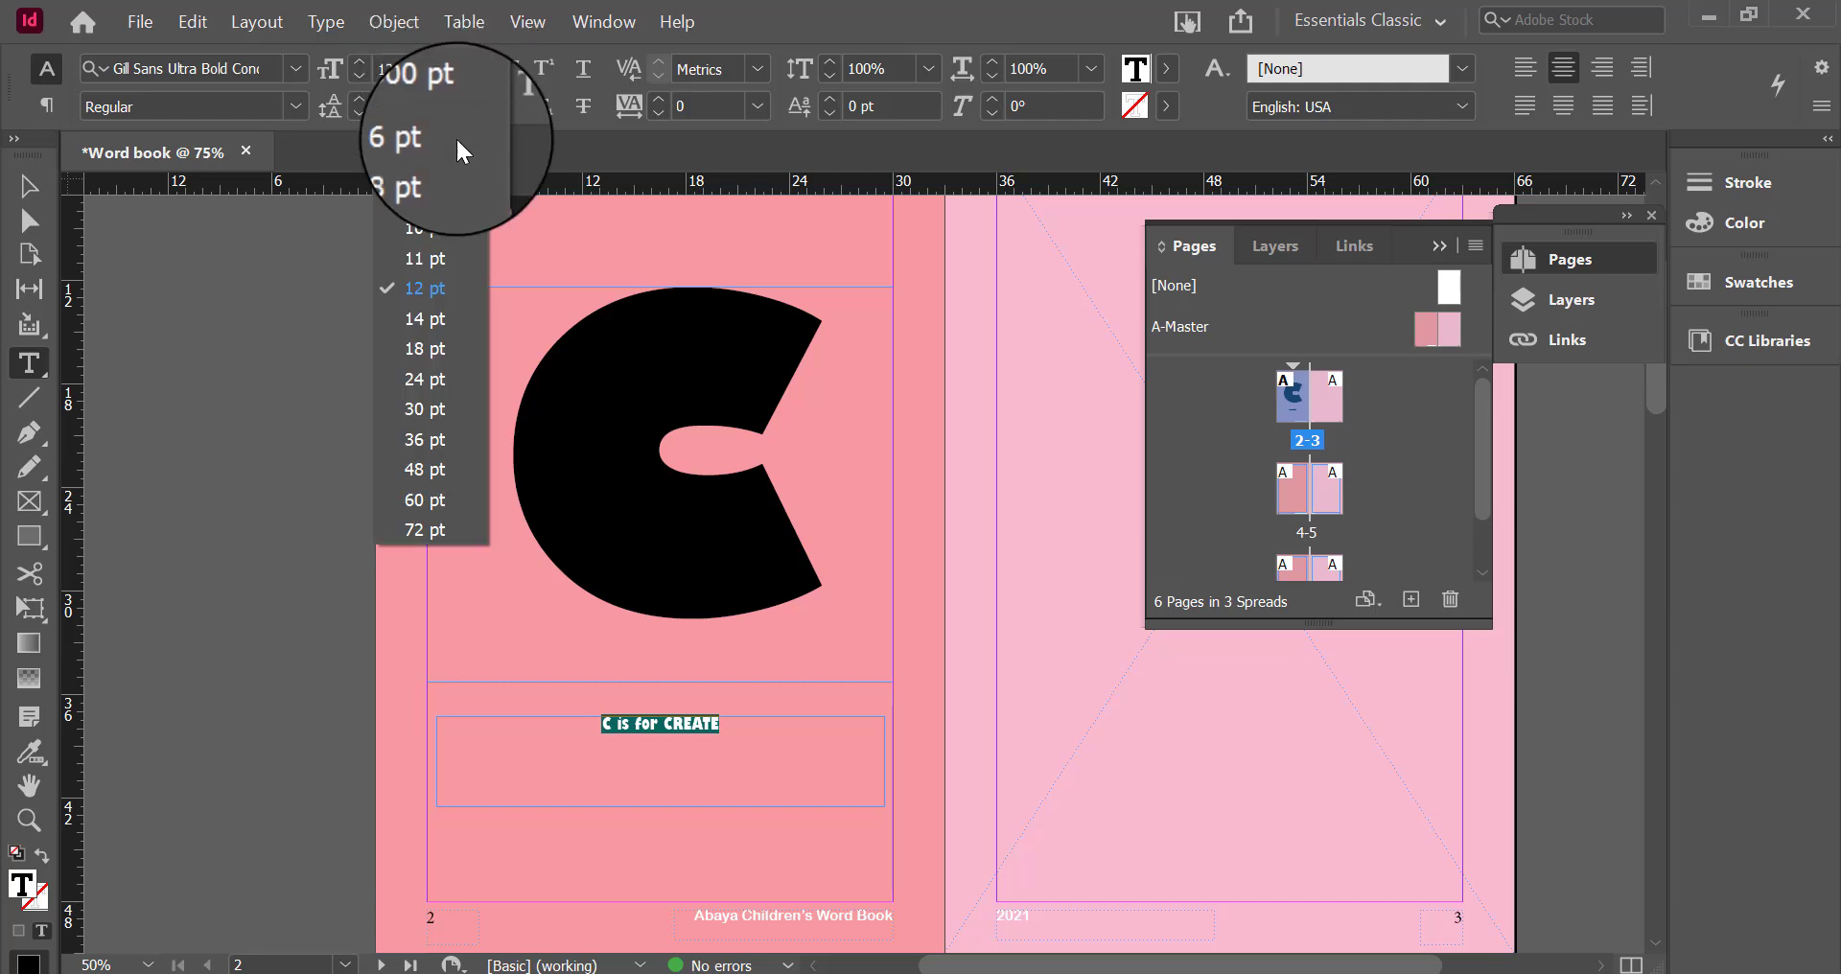
pyautogui.click(439, 414)
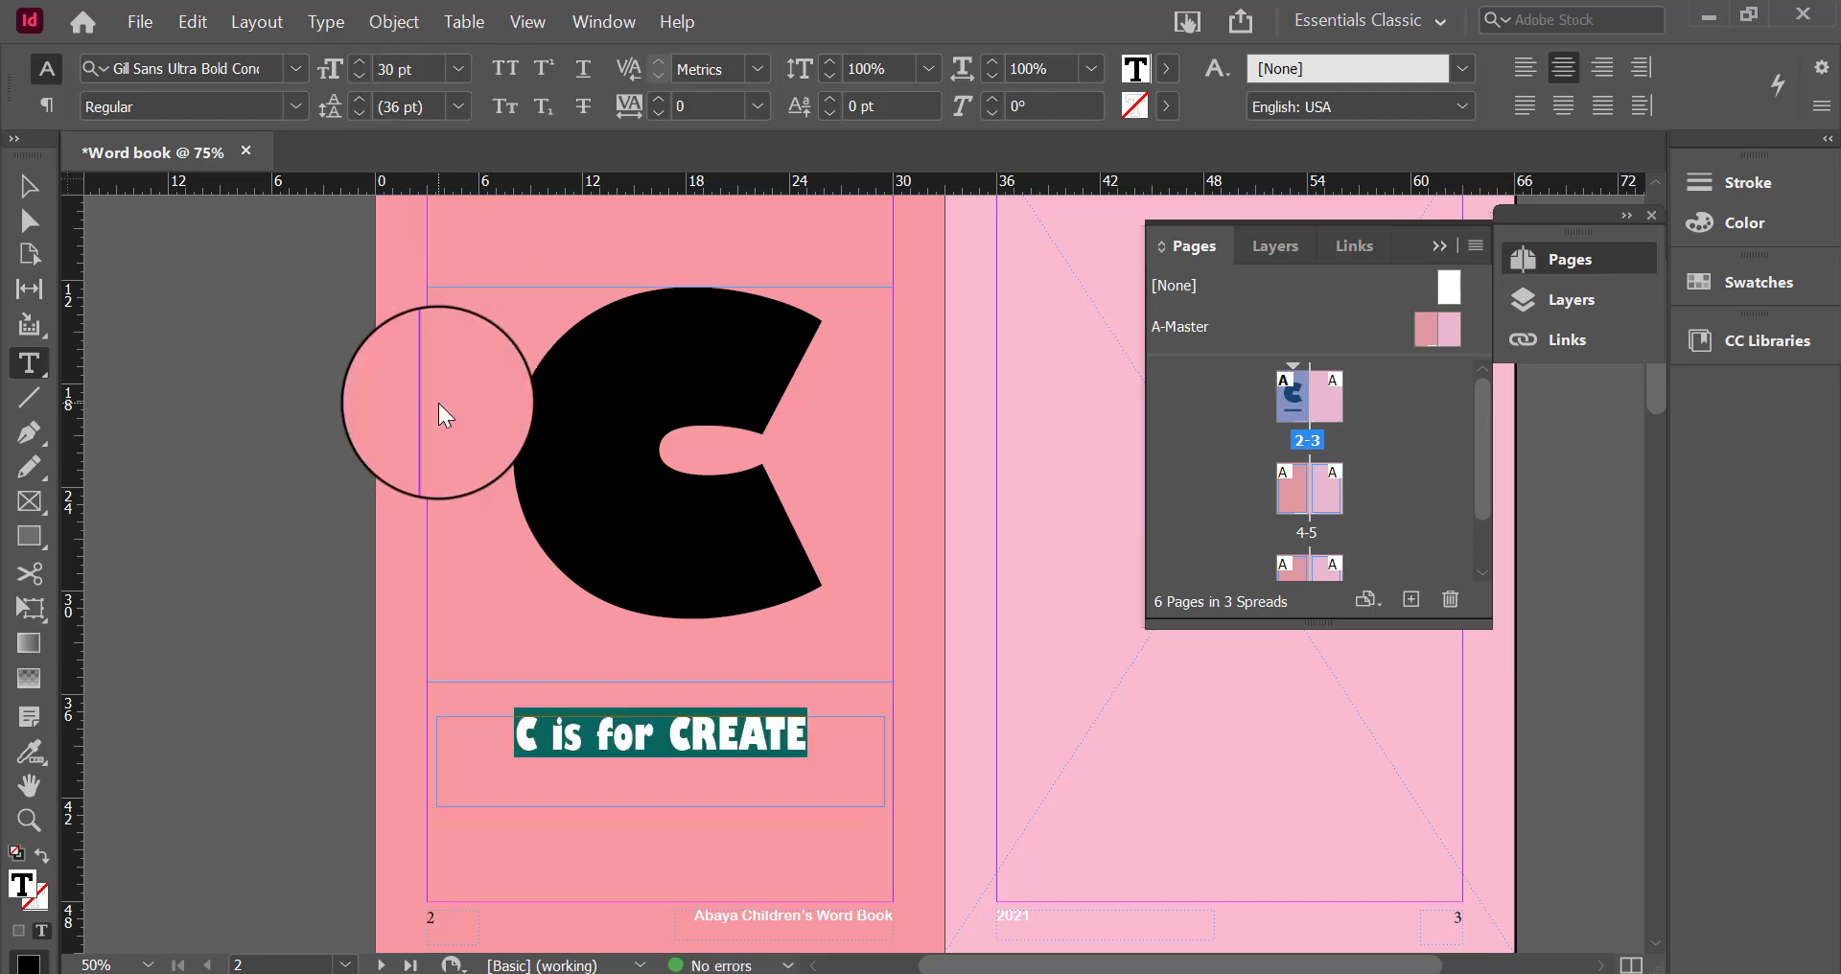
# Colour the word CREATE in the caption with the magenta RGB 255,0,169 copied from the Shades of Pink palette web page
pyautogui.click(30, 187)
pyautogui.click(830, 760)
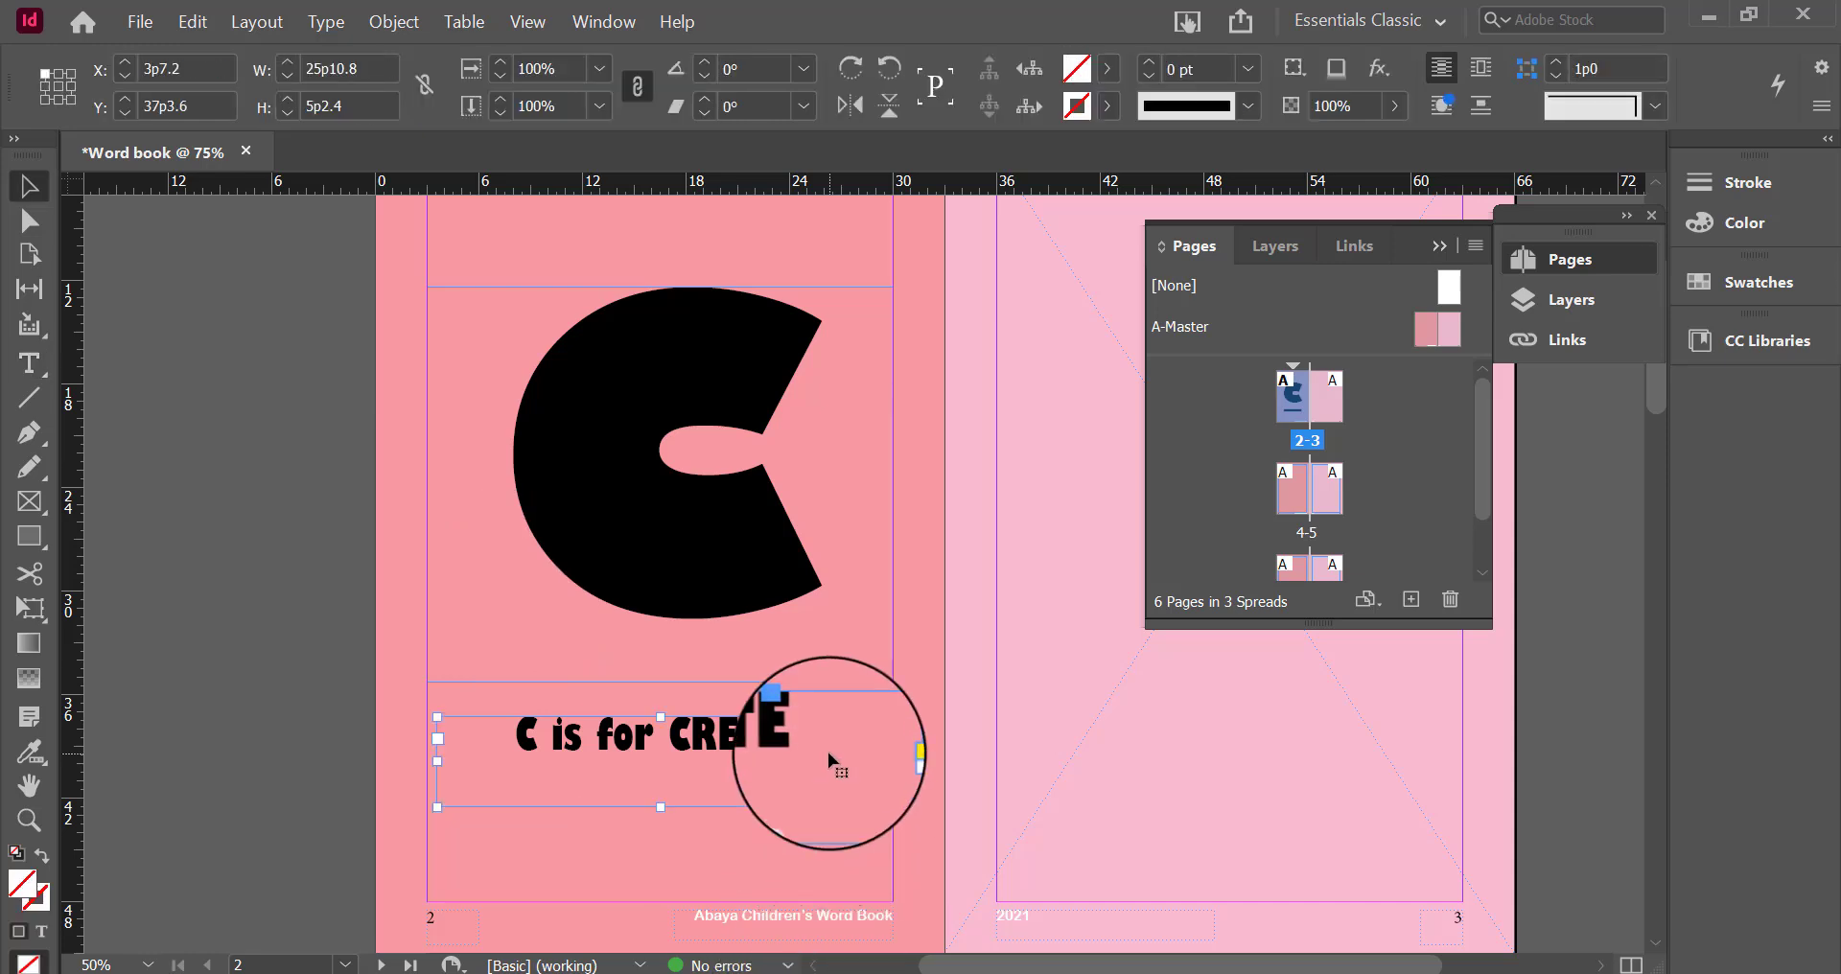
pyautogui.doubleClick(777, 731)
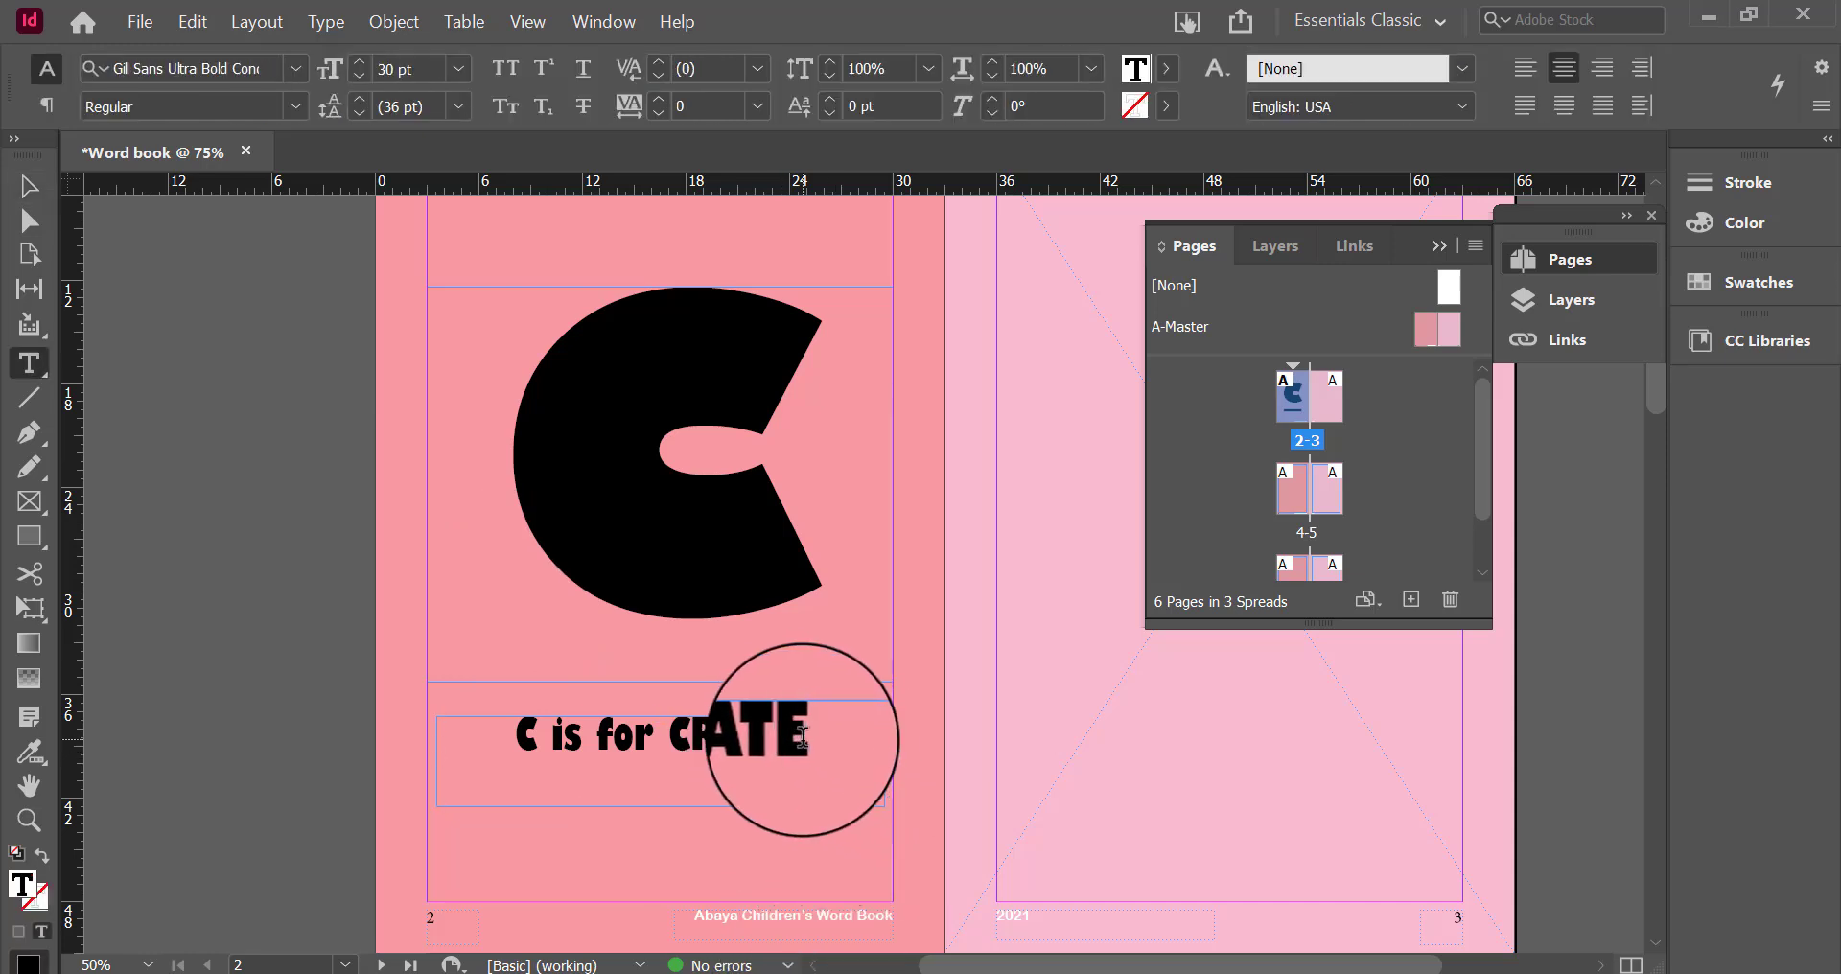
pyautogui.moveTo(777, 731); pyautogui.dragTo(685, 732)
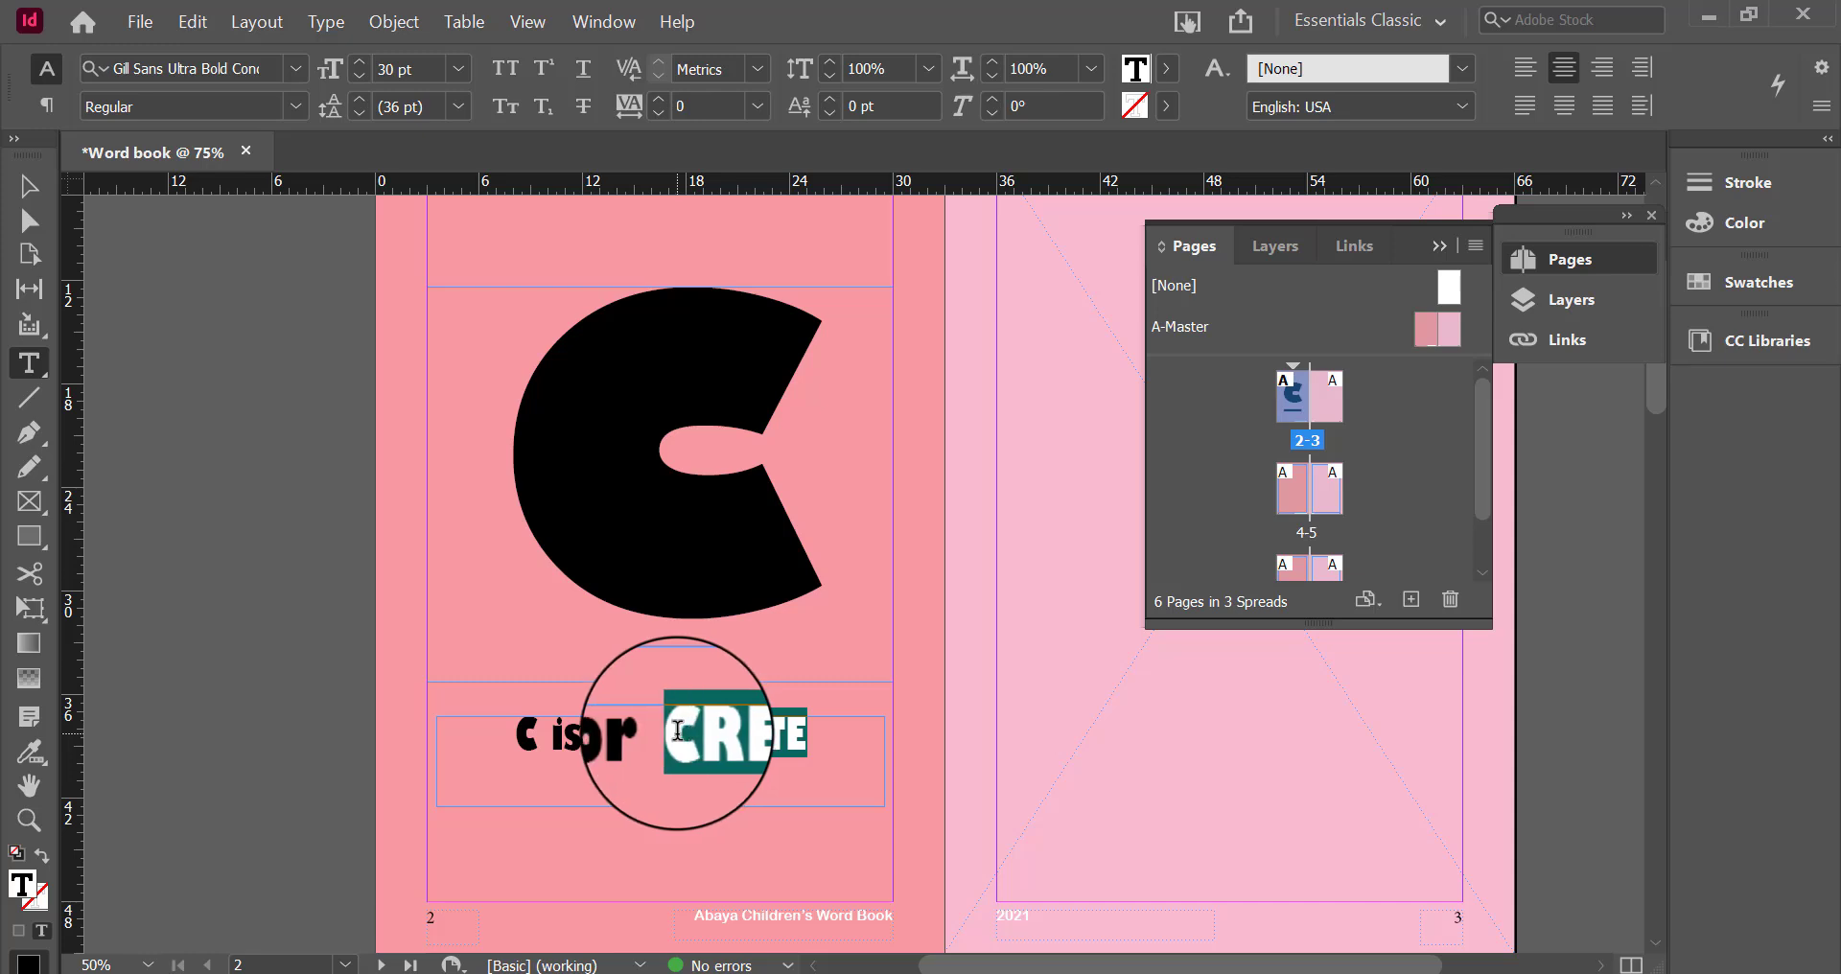
pyautogui.doubleClick(1137, 71)
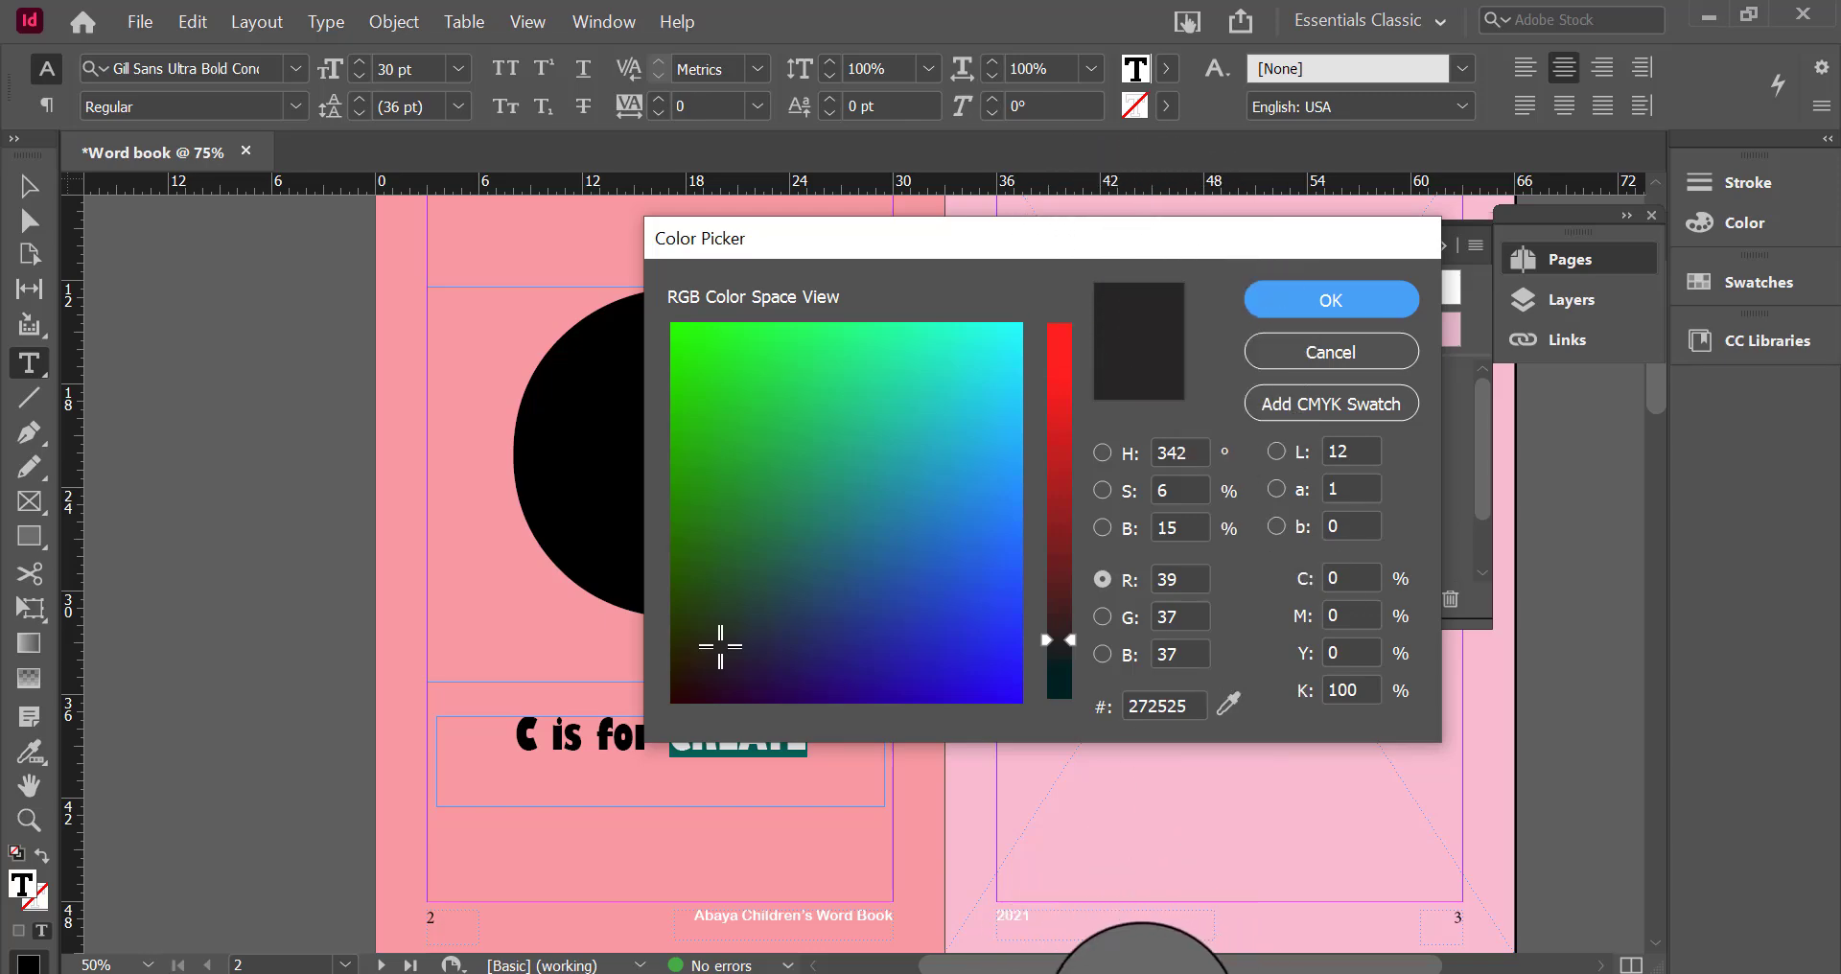
pyautogui.click(968, 973)
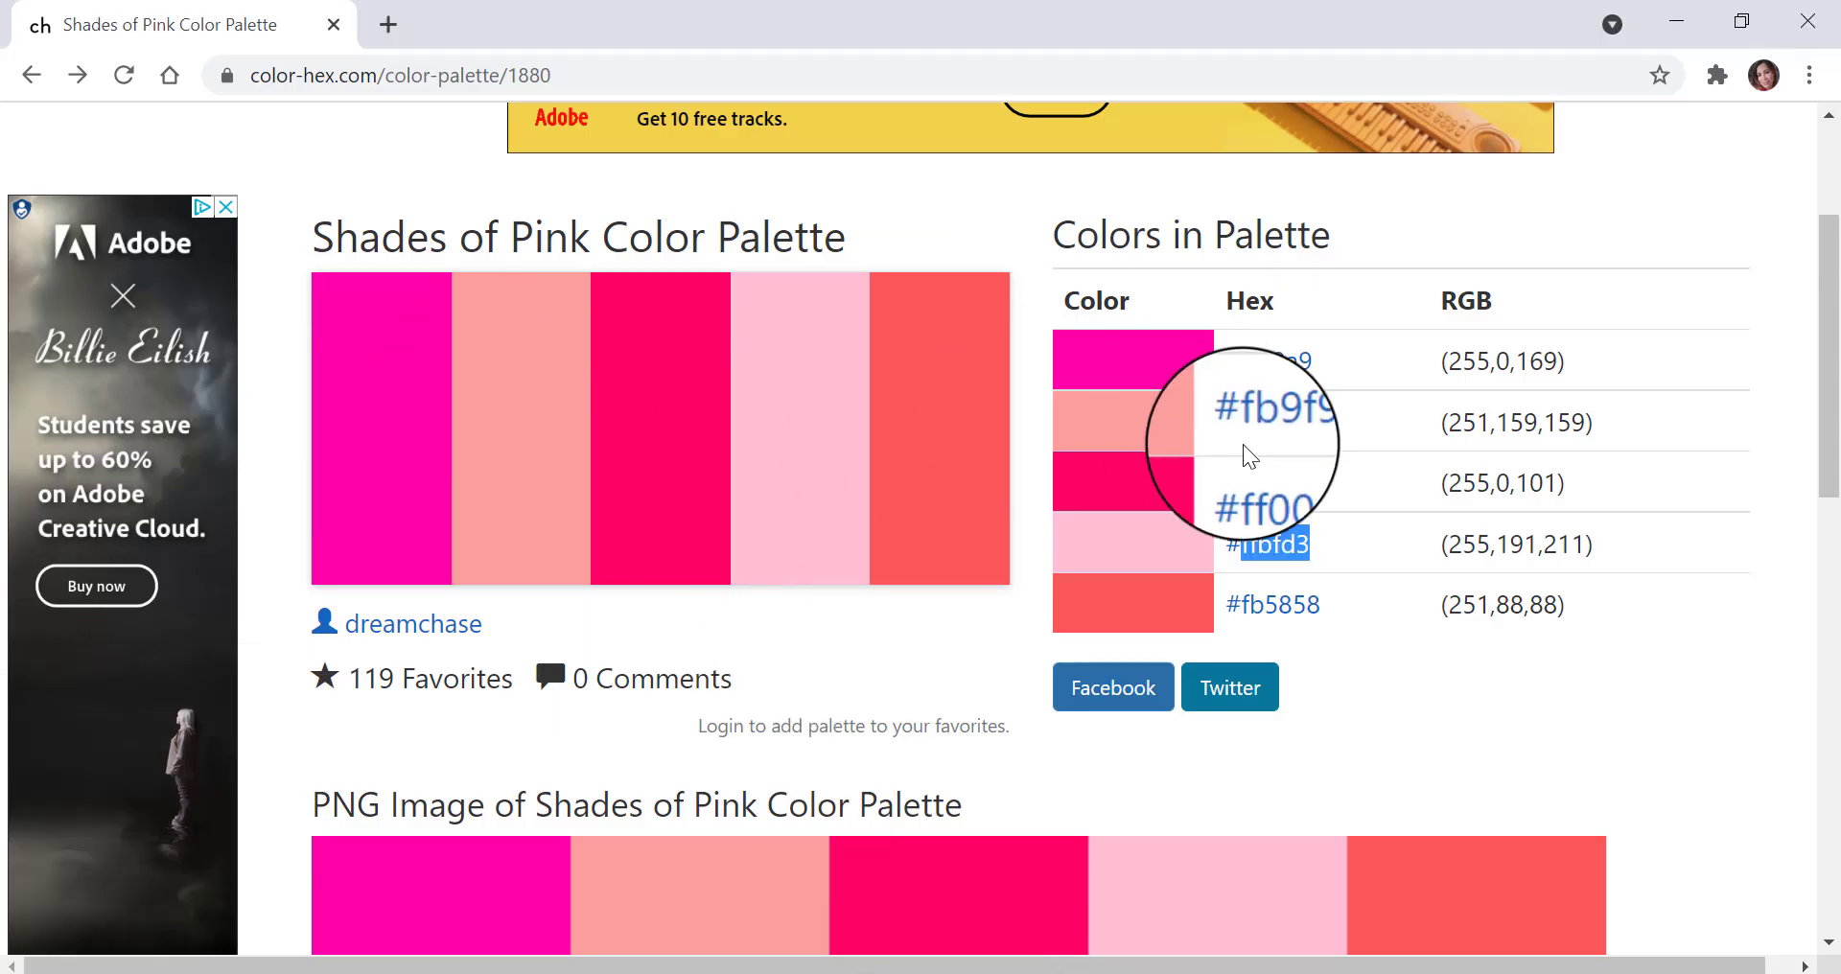
pyautogui.doubleClick(1280, 362)
pyautogui.hotkey('alt', 'Tab')
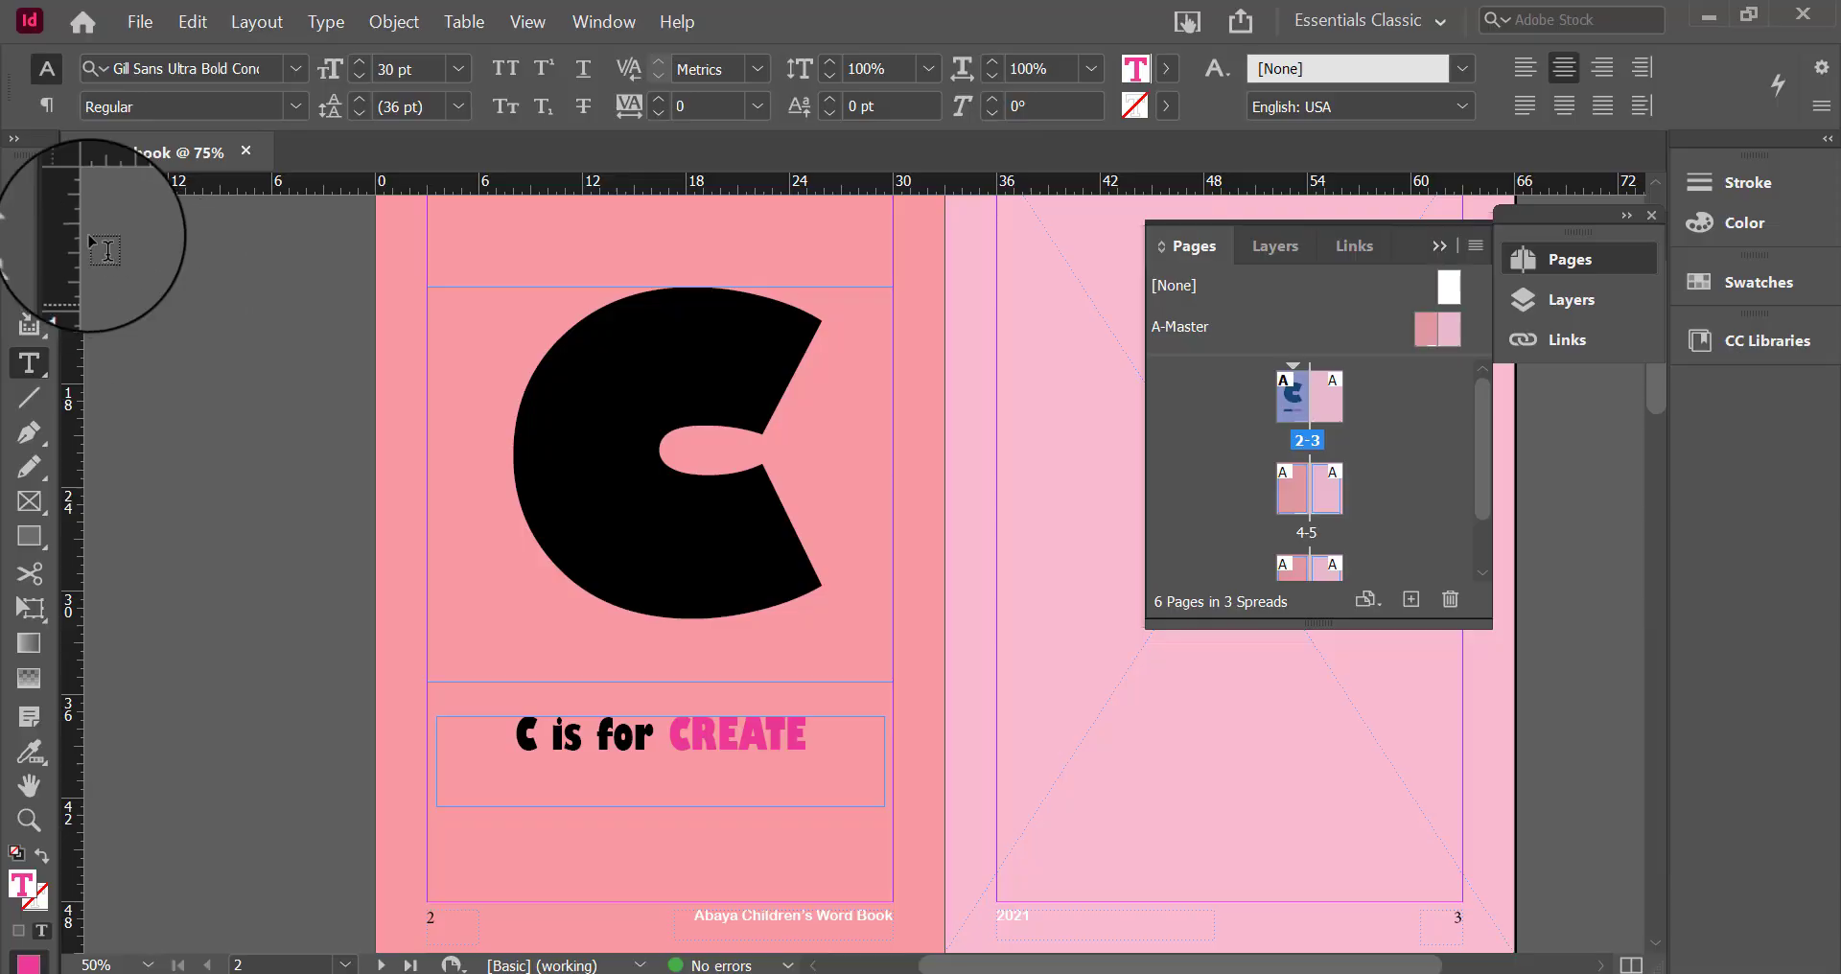
pyautogui.click(27, 173)
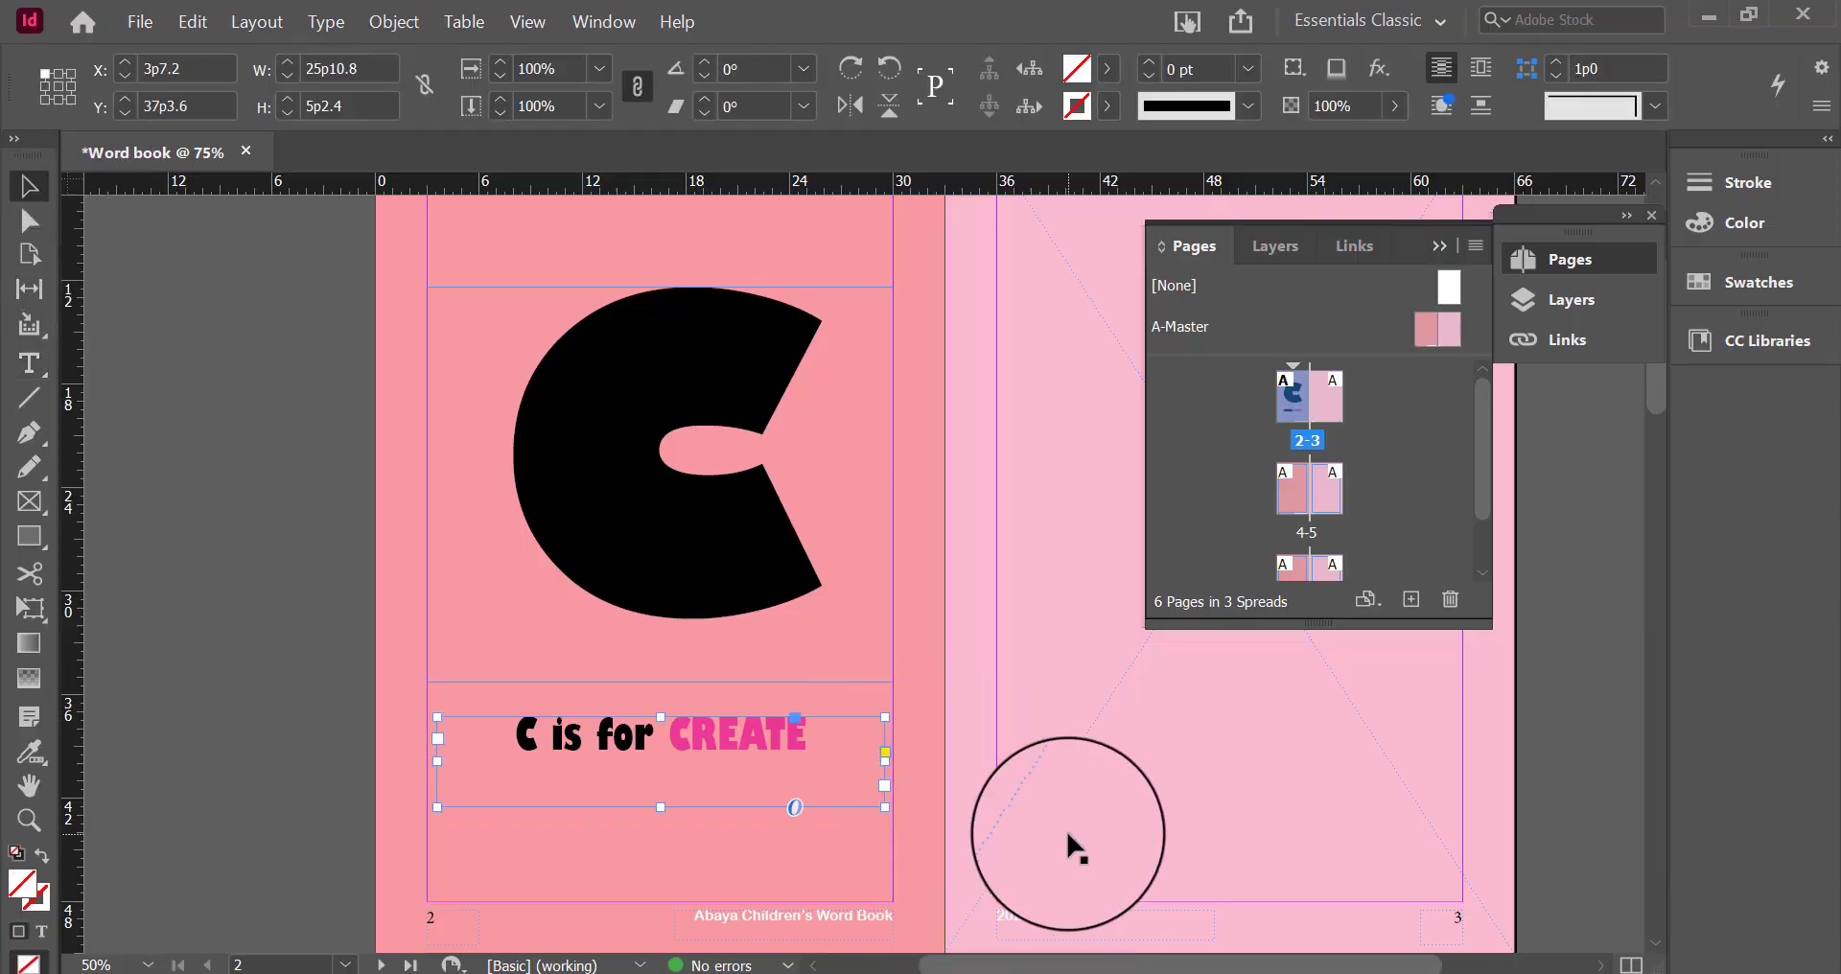
# Duplicate the letter C and its caption onto page 3 and change their text to "R" and "R is for RUN"
pyautogui.click(1439, 245)
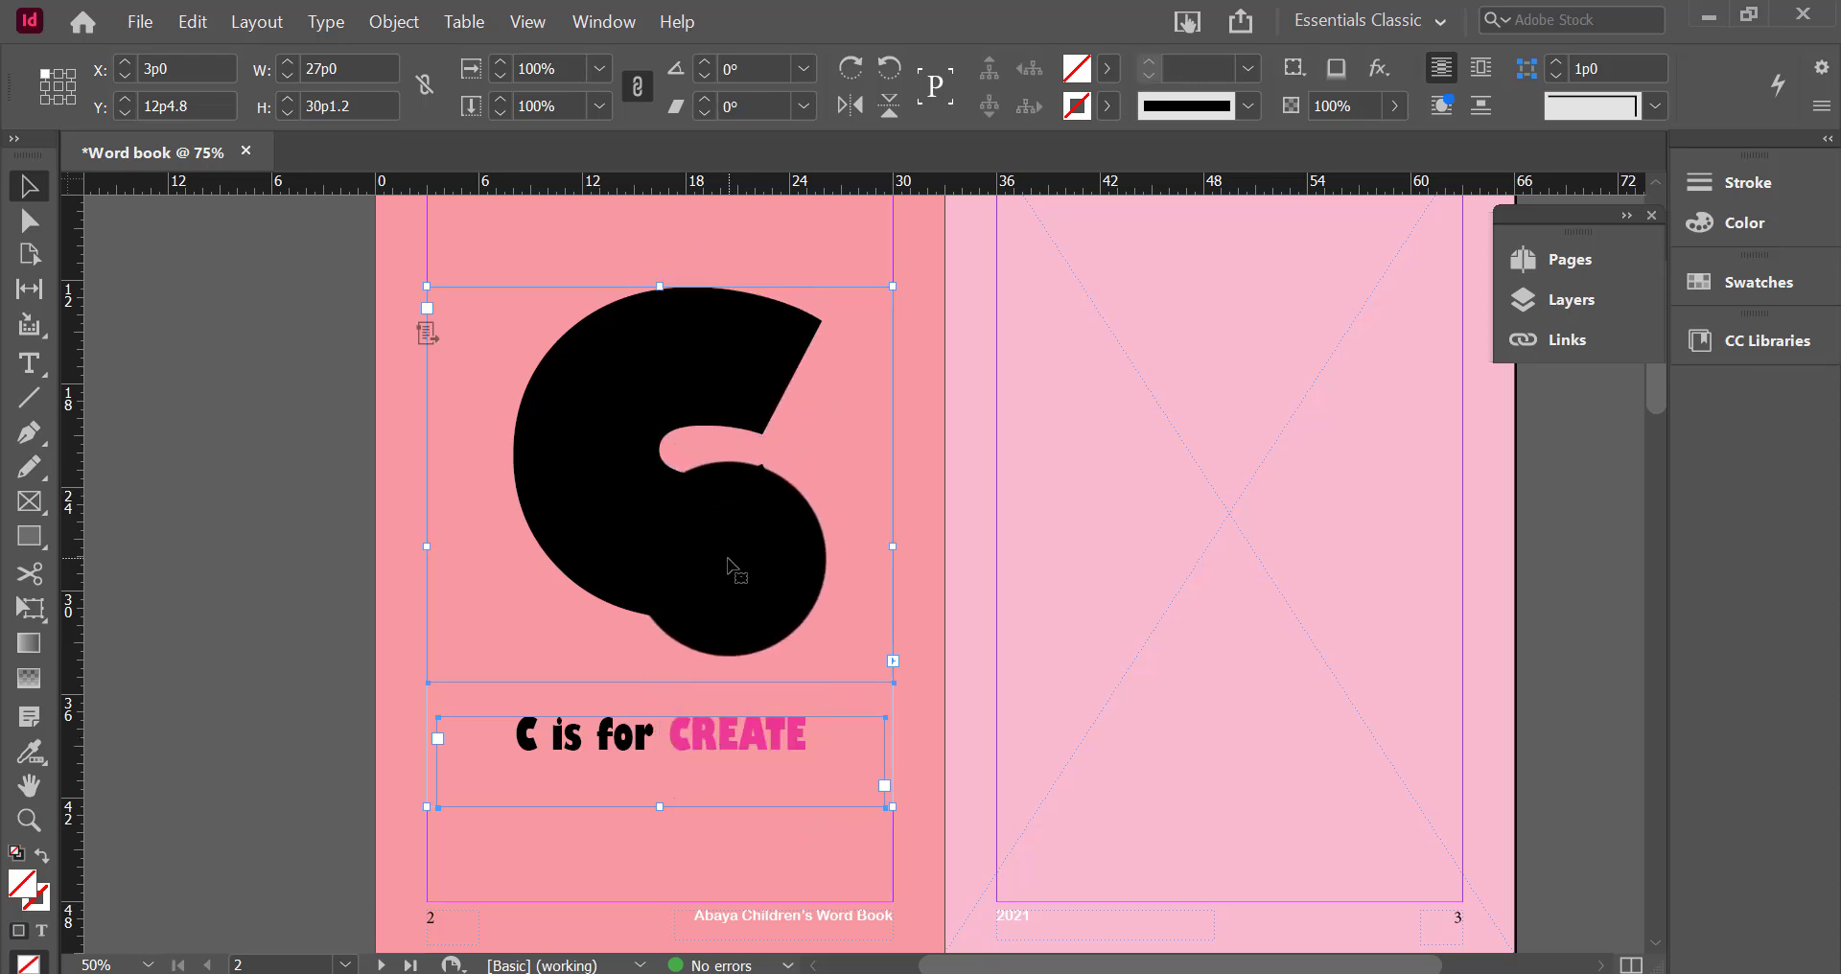
pyautogui.moveTo(701, 598); pyautogui.dragTo(1273, 651)
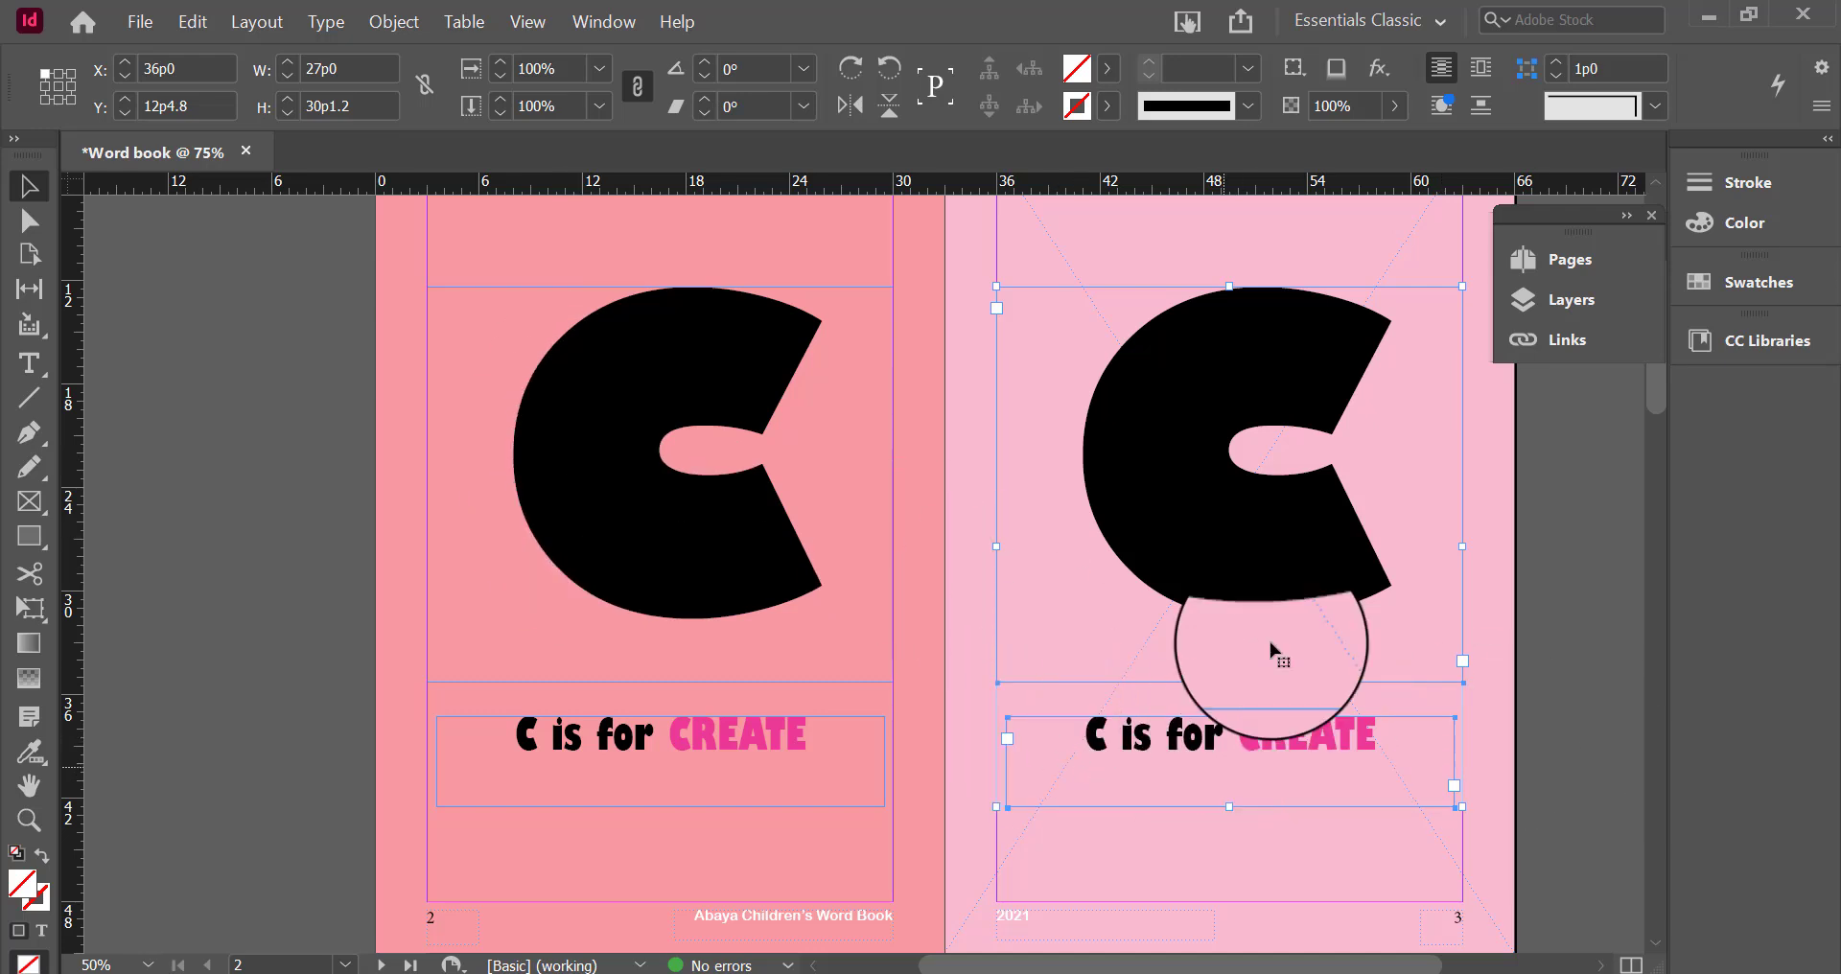
pyautogui.doubleClick(1300, 460)
pyautogui.moveTo(1264, 445); pyautogui.dragTo(1194, 445)
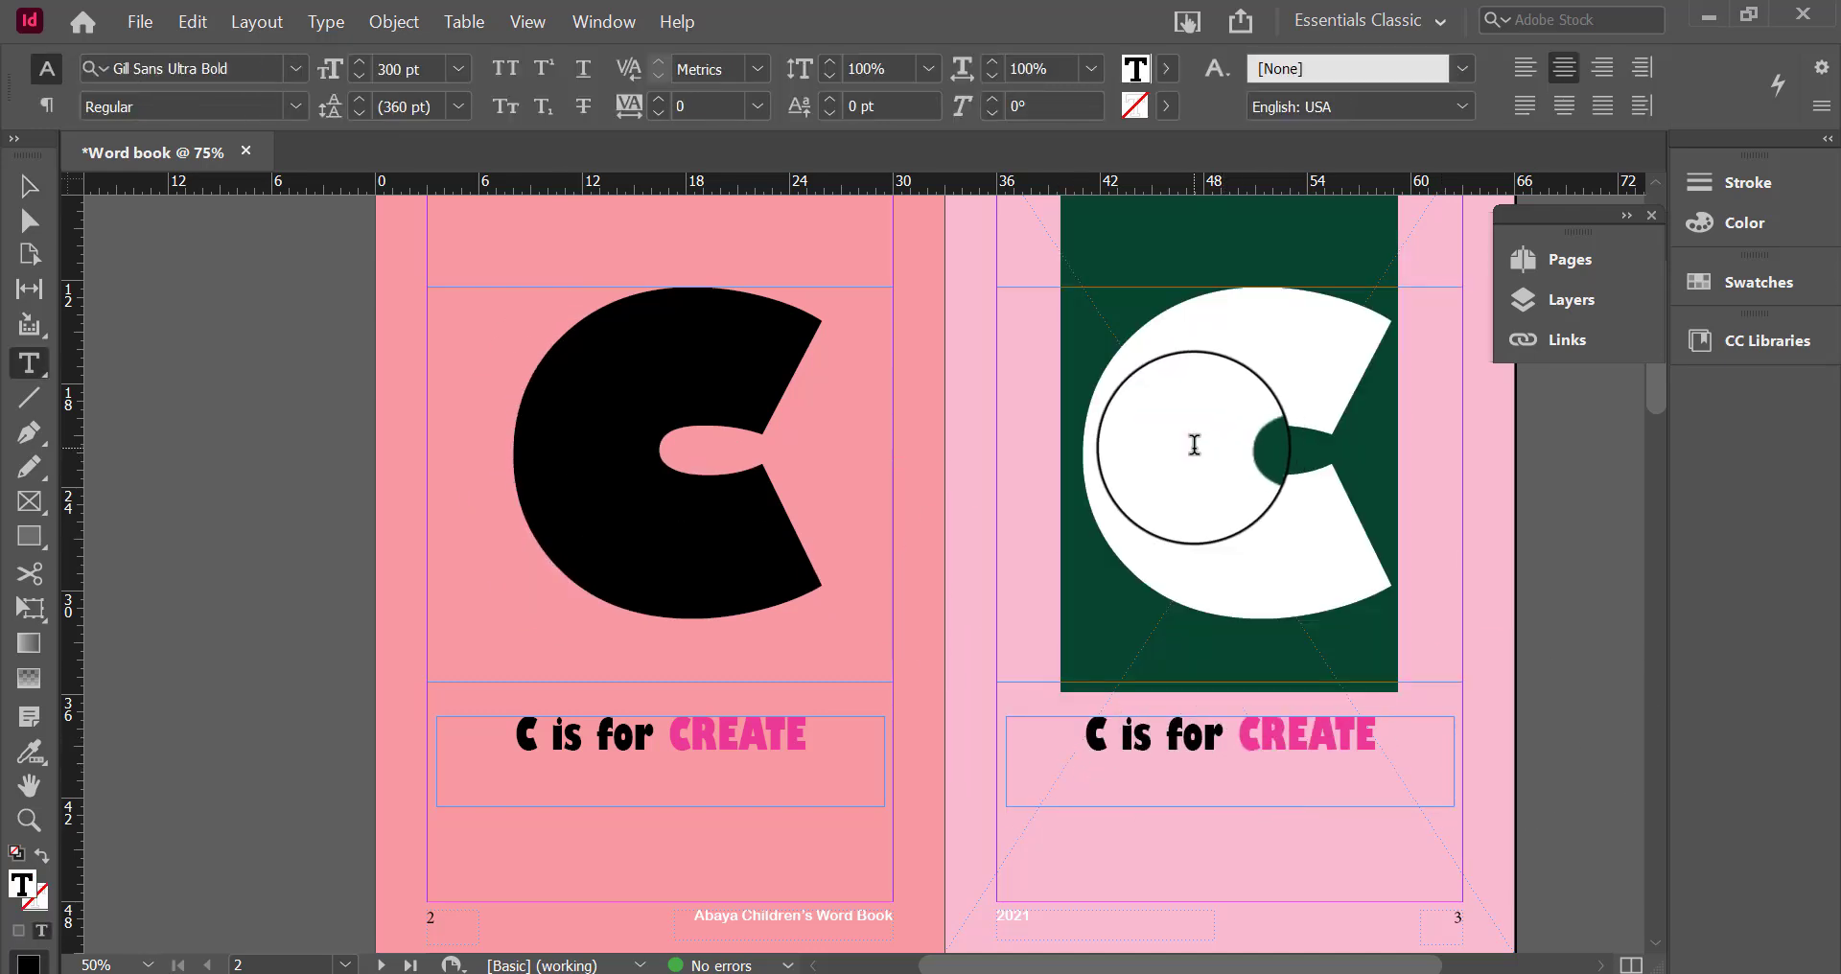
pyautogui.write('R')
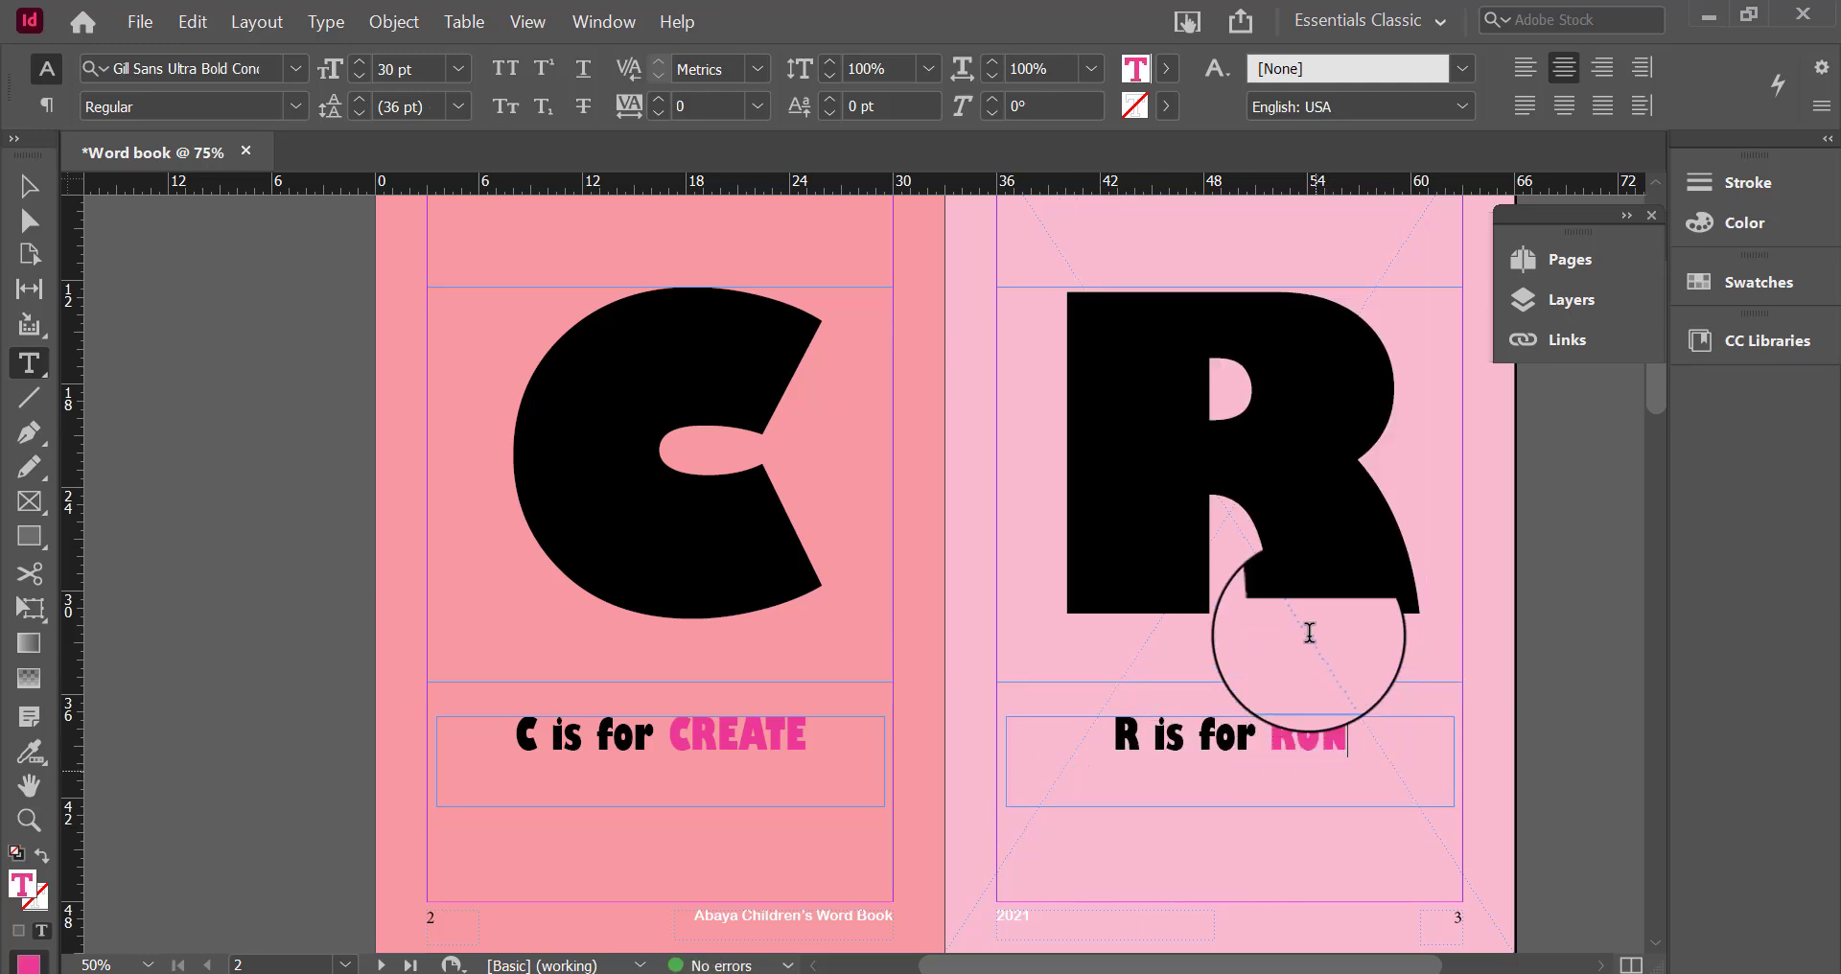
pyautogui.click(29, 186)
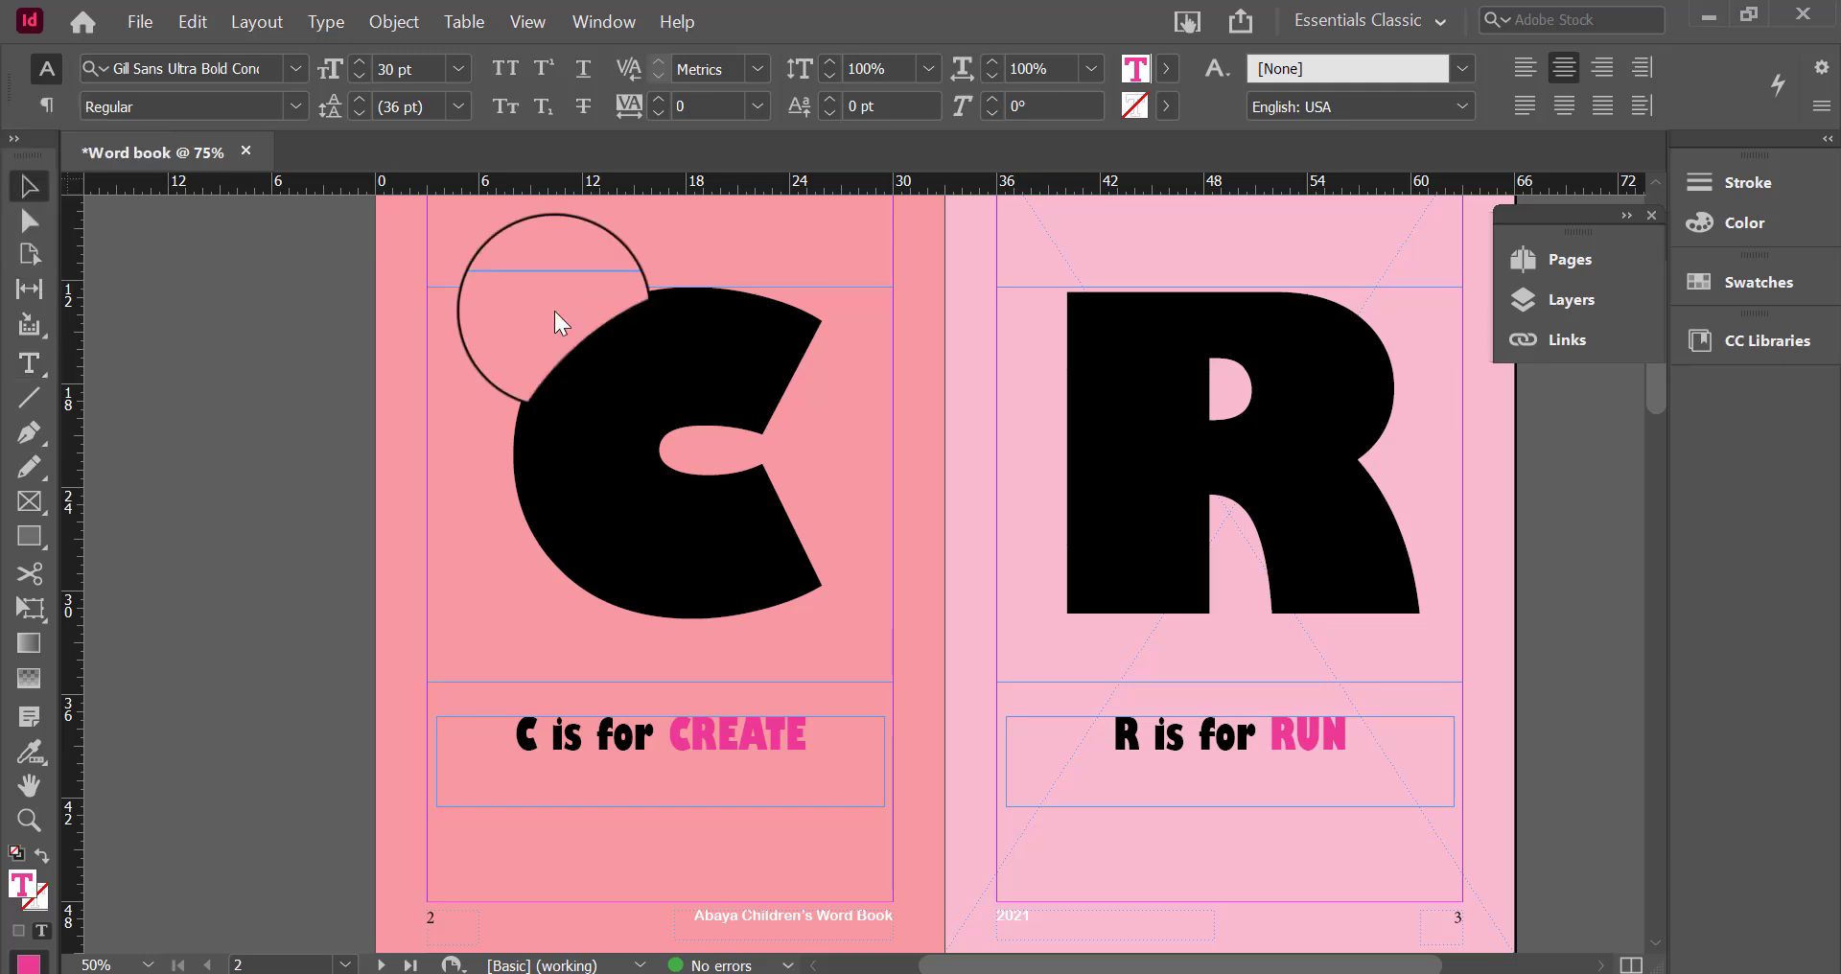
pyautogui.scroll(-3, 1275, 595)
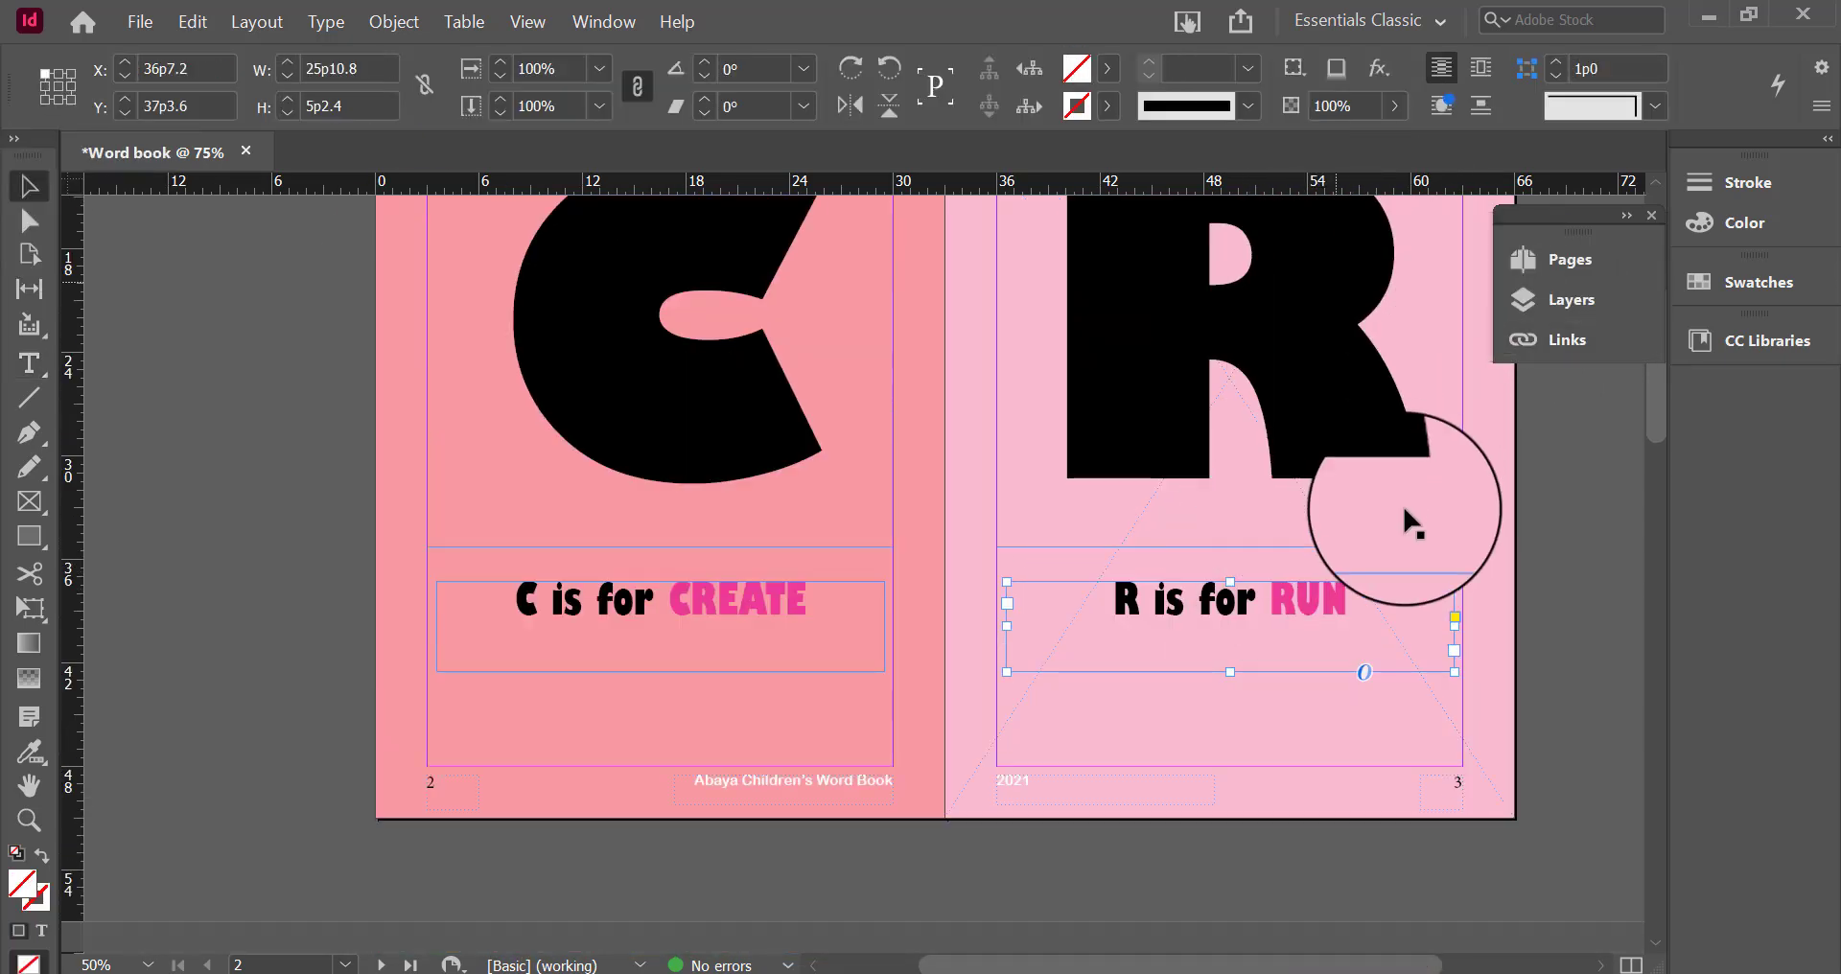
pyautogui.scroll(3, 1287, 575)
pyautogui.click(1316, 594)
pyautogui.moveTo(1314, 587); pyautogui.dragTo(1314, 589)
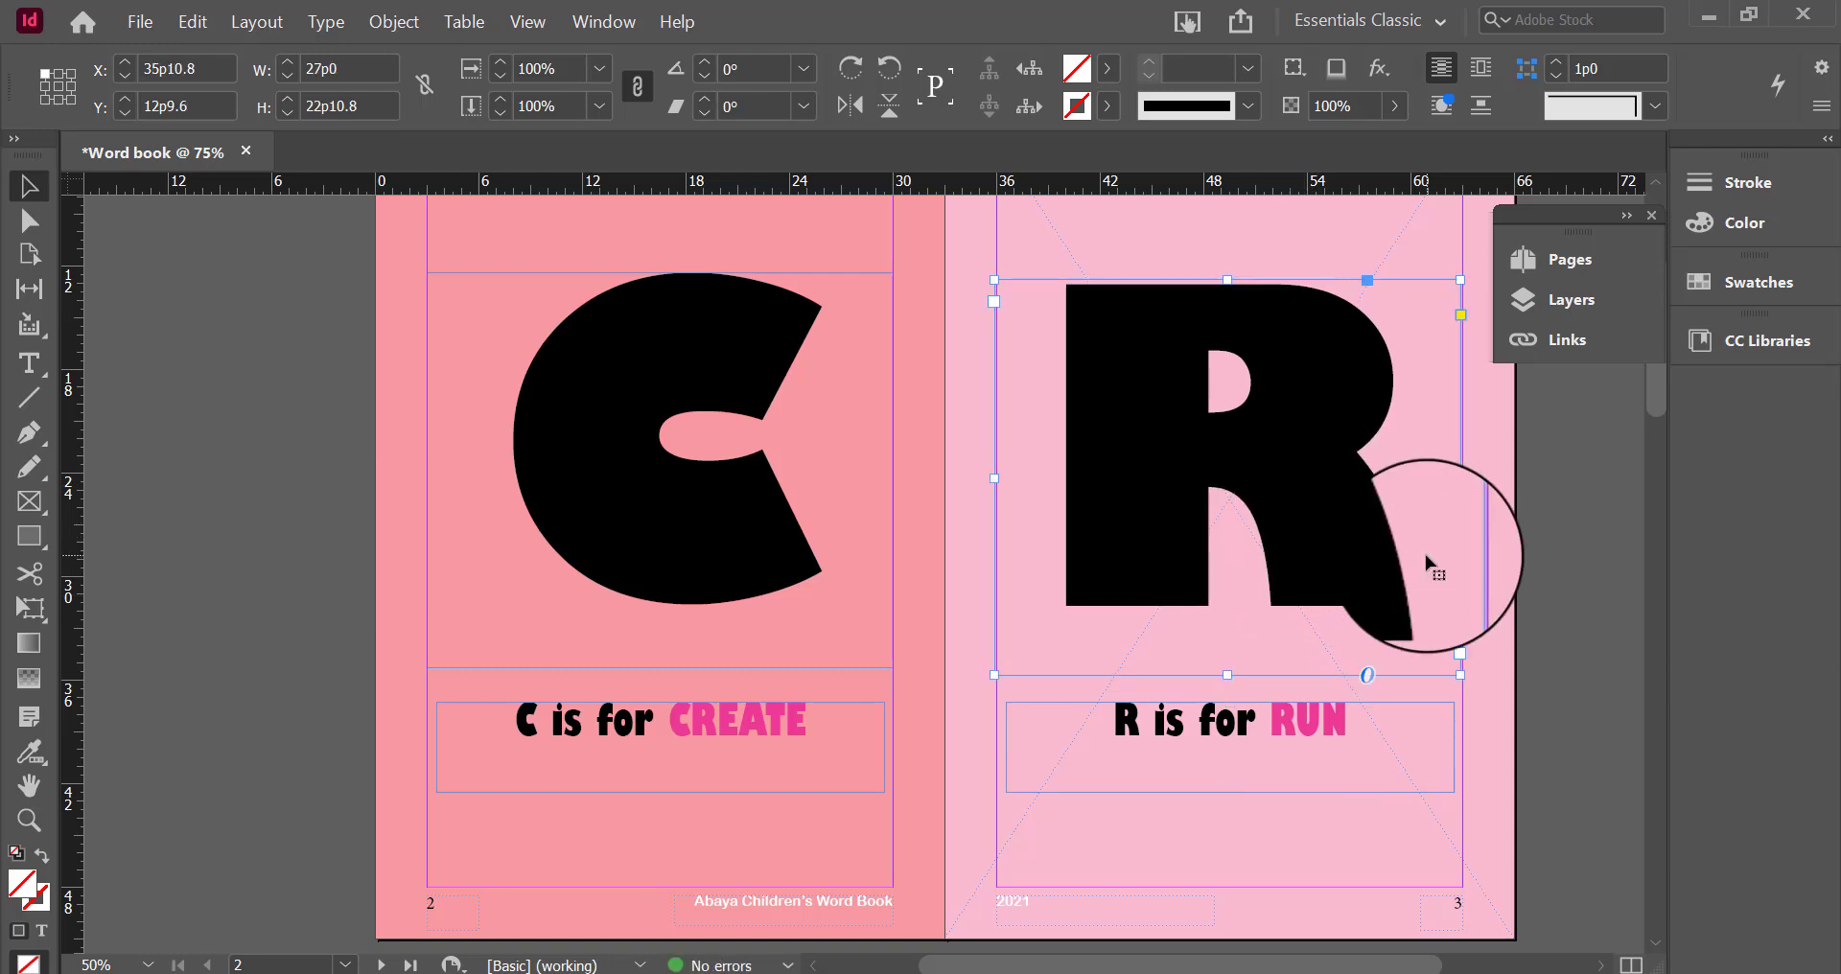
pyautogui.hotkey('ctrl', 'z')
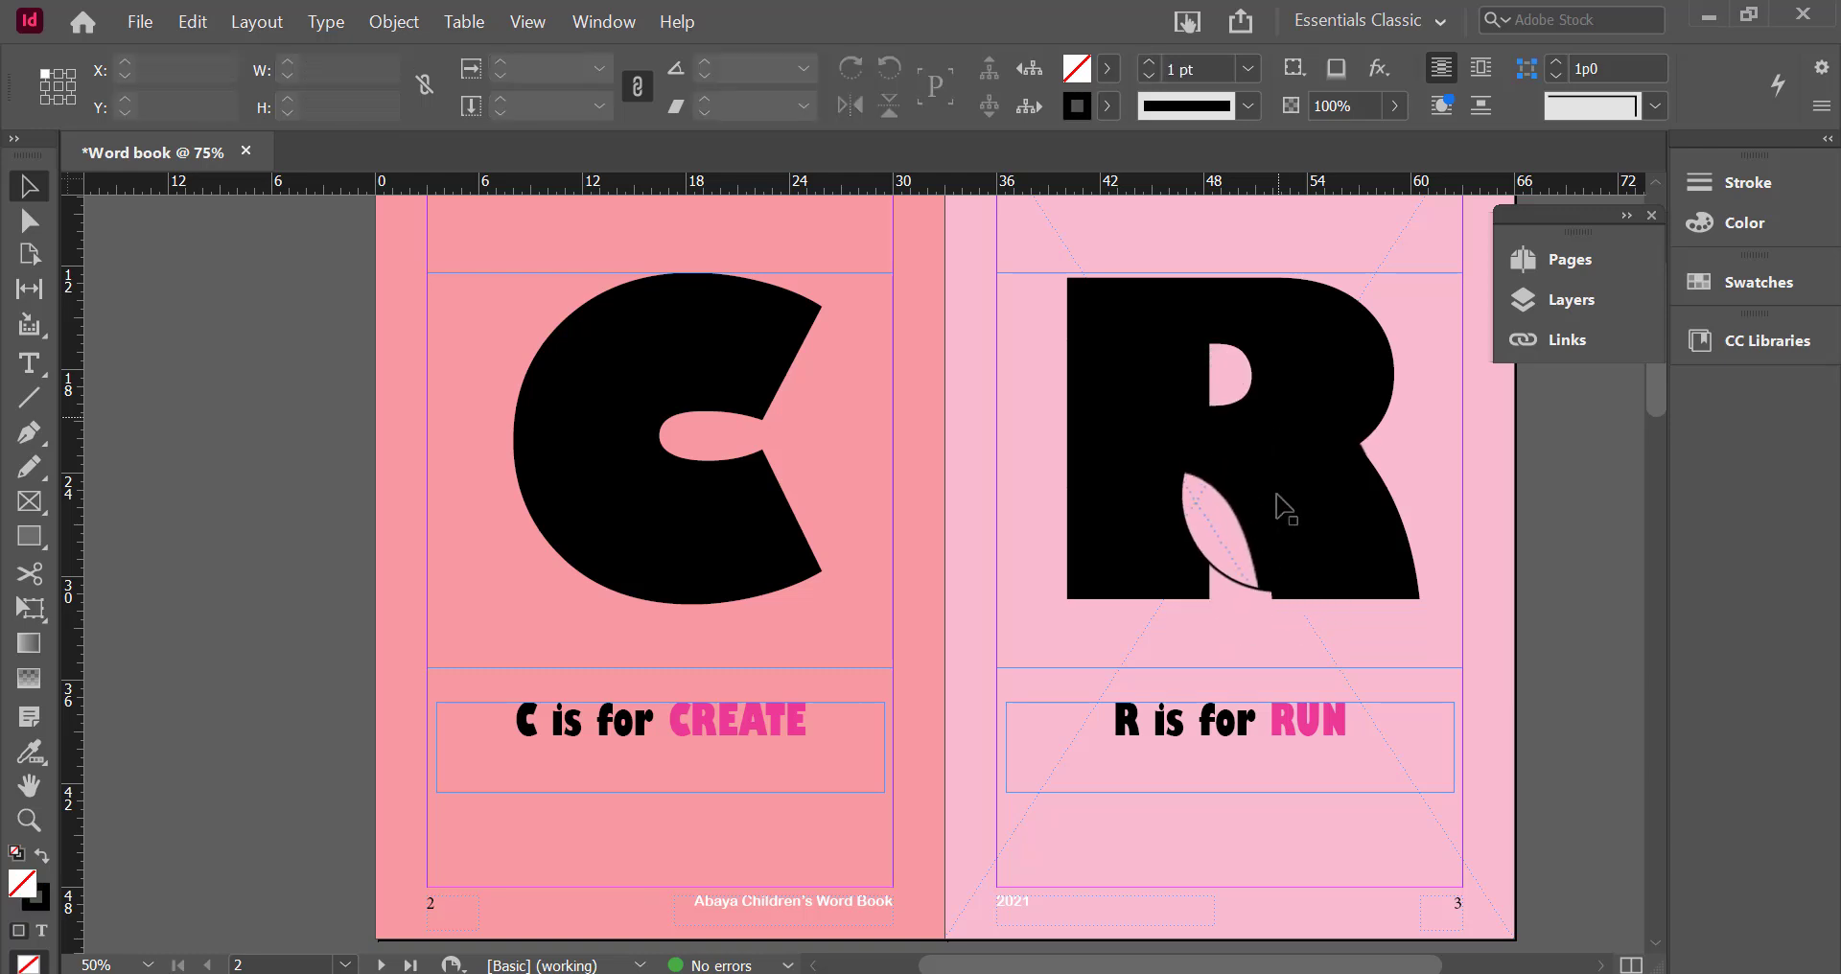
# Copy the large letter R together with its caption frame from page 3
pyautogui.moveTo(1276, 667); pyautogui.dragTo(1259, 755)
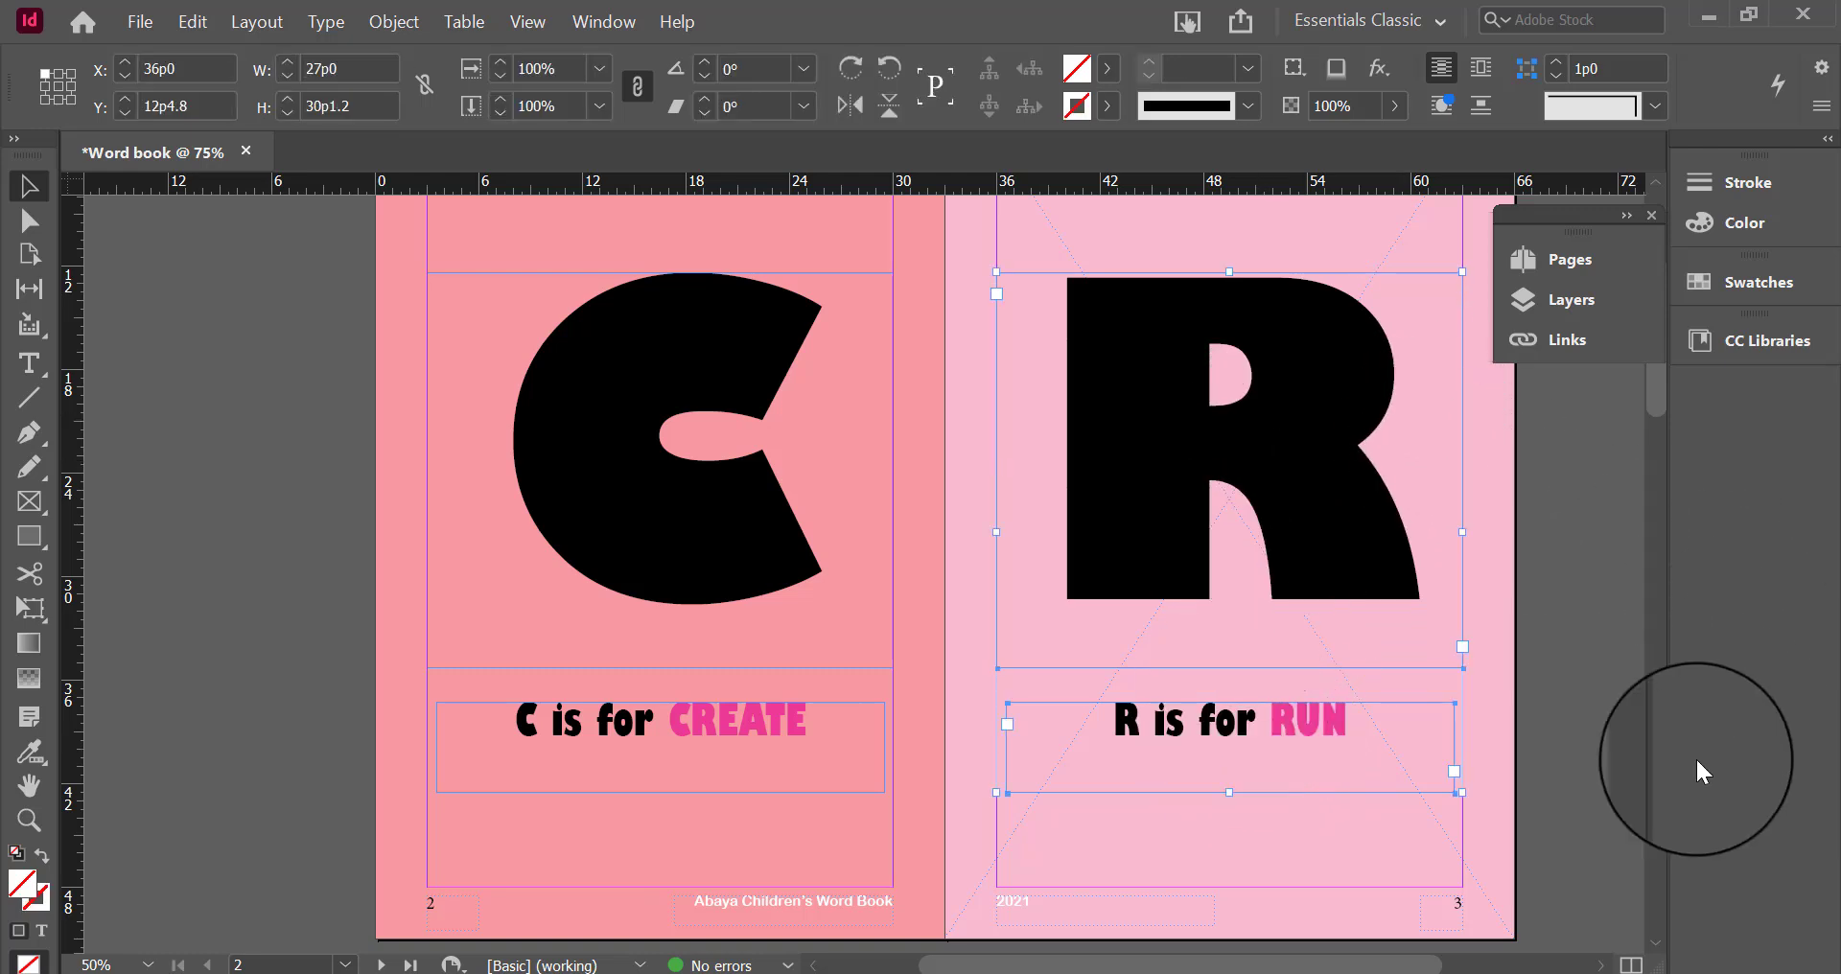
pyautogui.scroll(-6, 1448, 494)
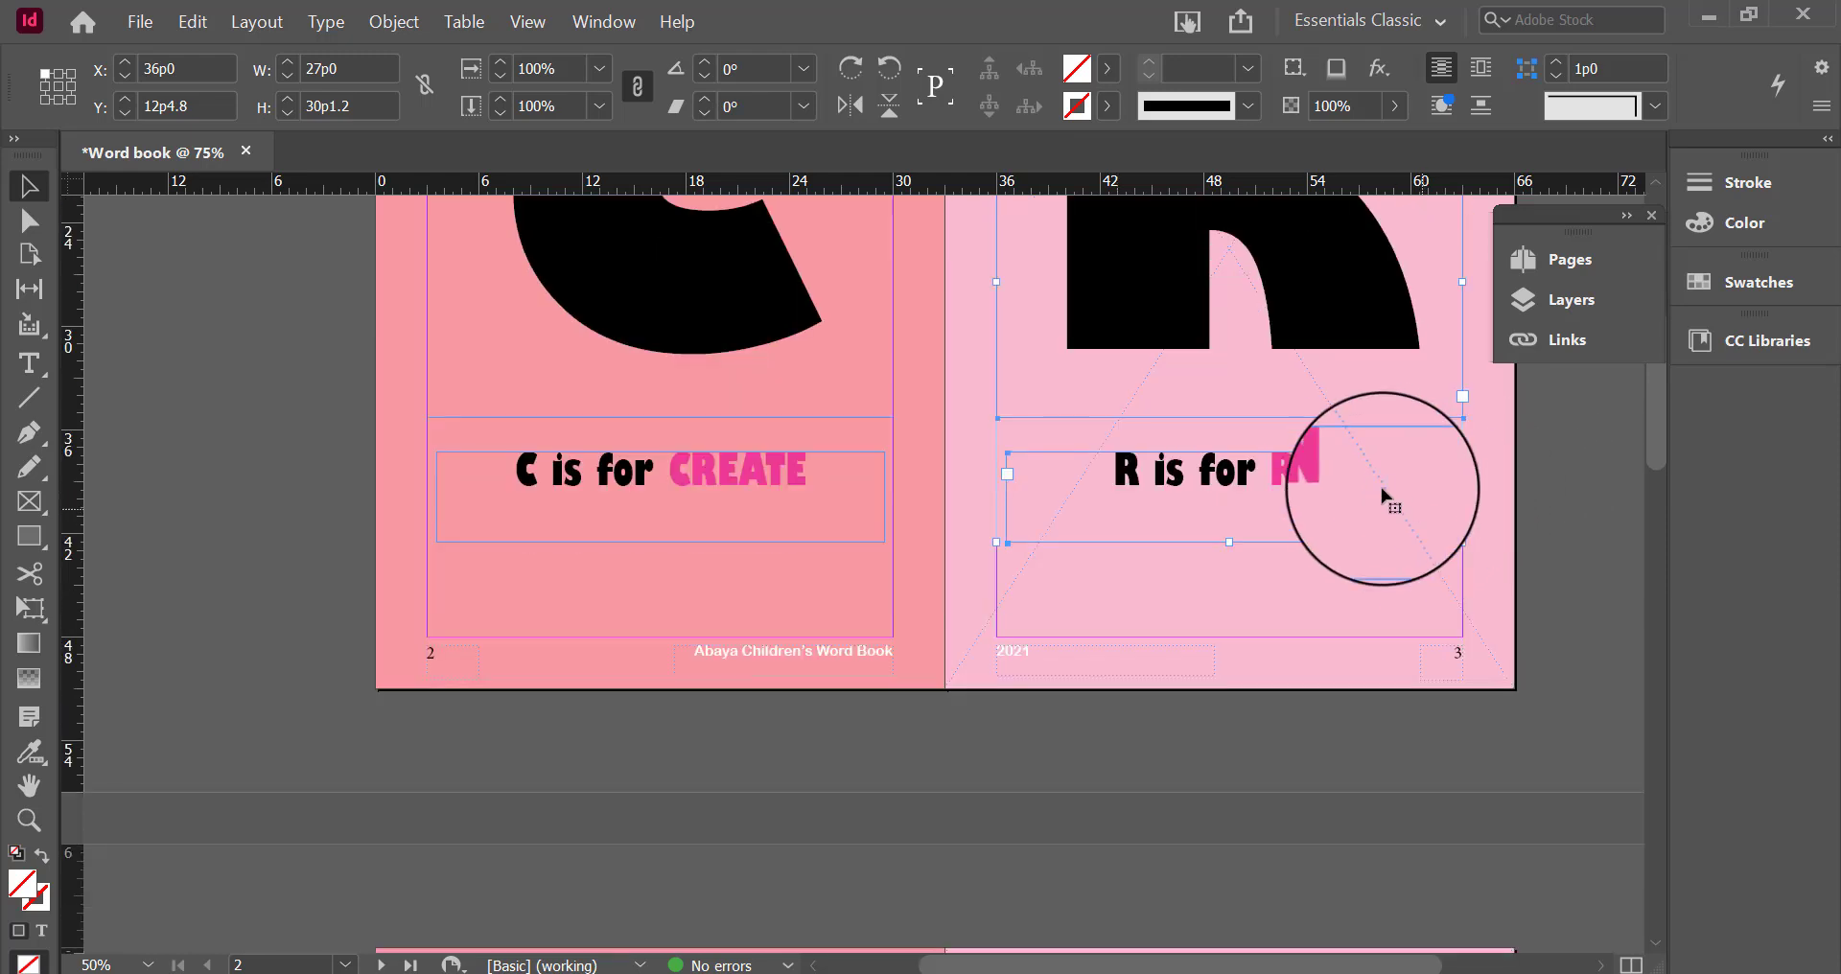
pyautogui.scroll(4, 1343, 790)
pyautogui.scroll(5, 1314, 664)
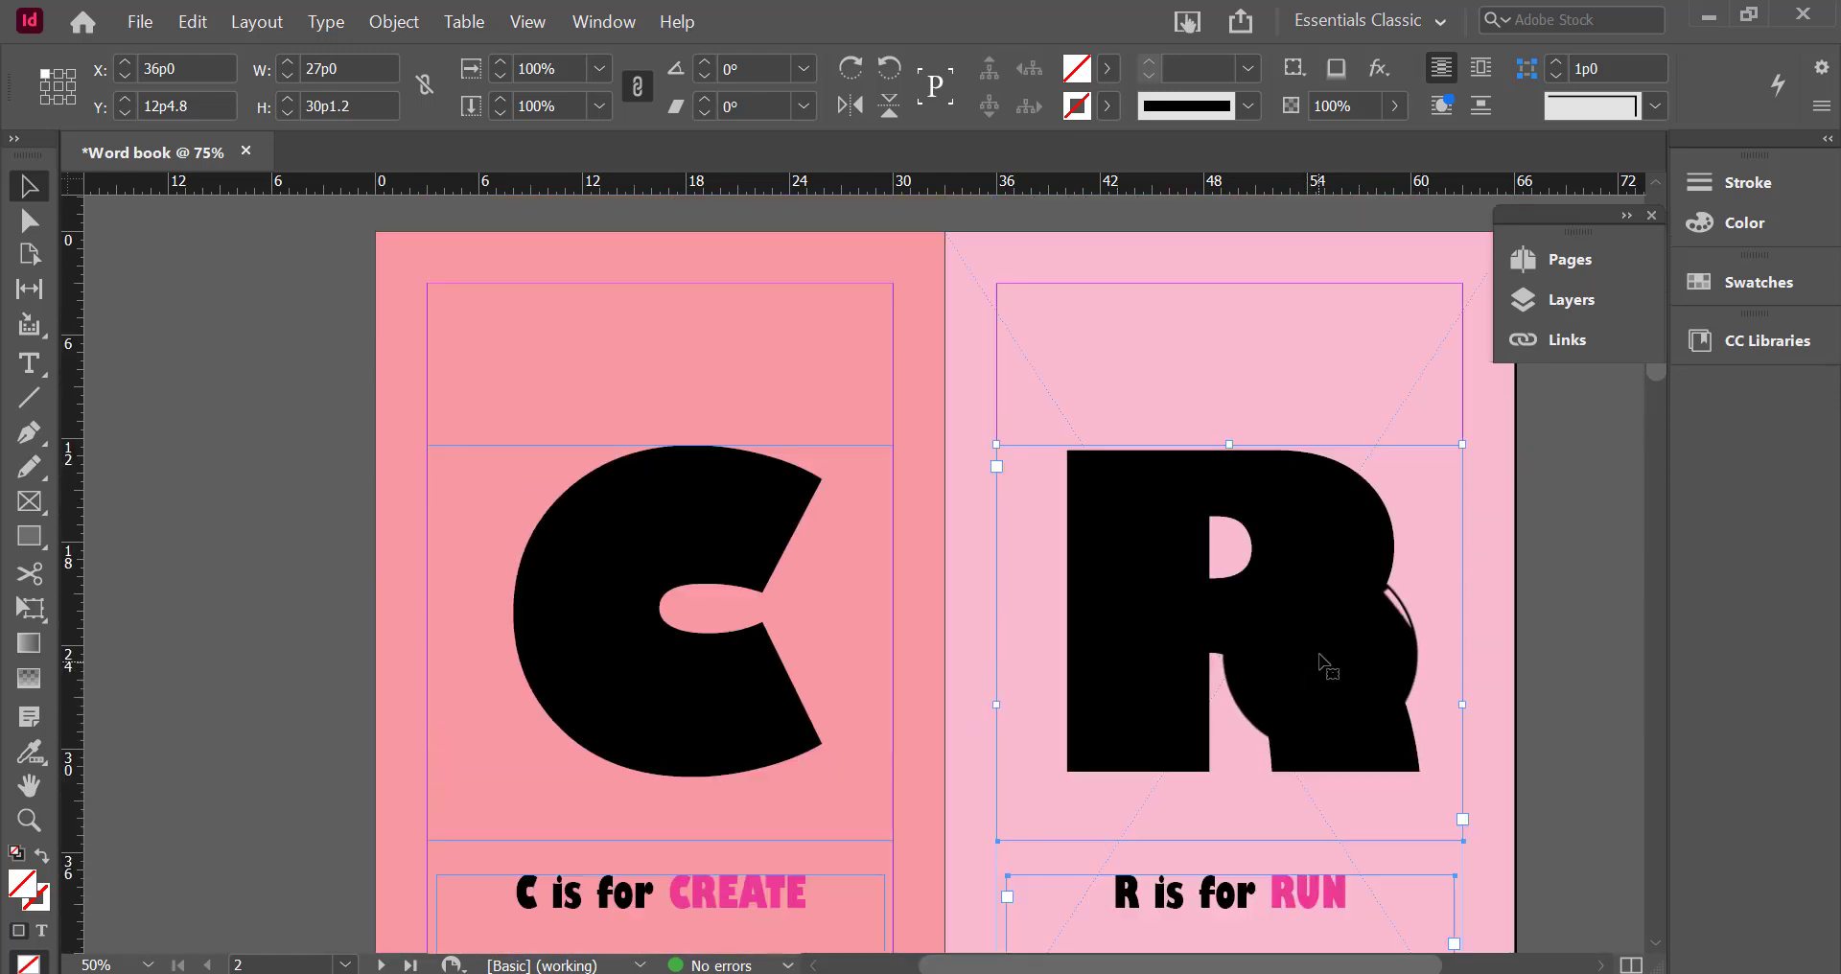
pyautogui.scroll(-2, 1214, 616)
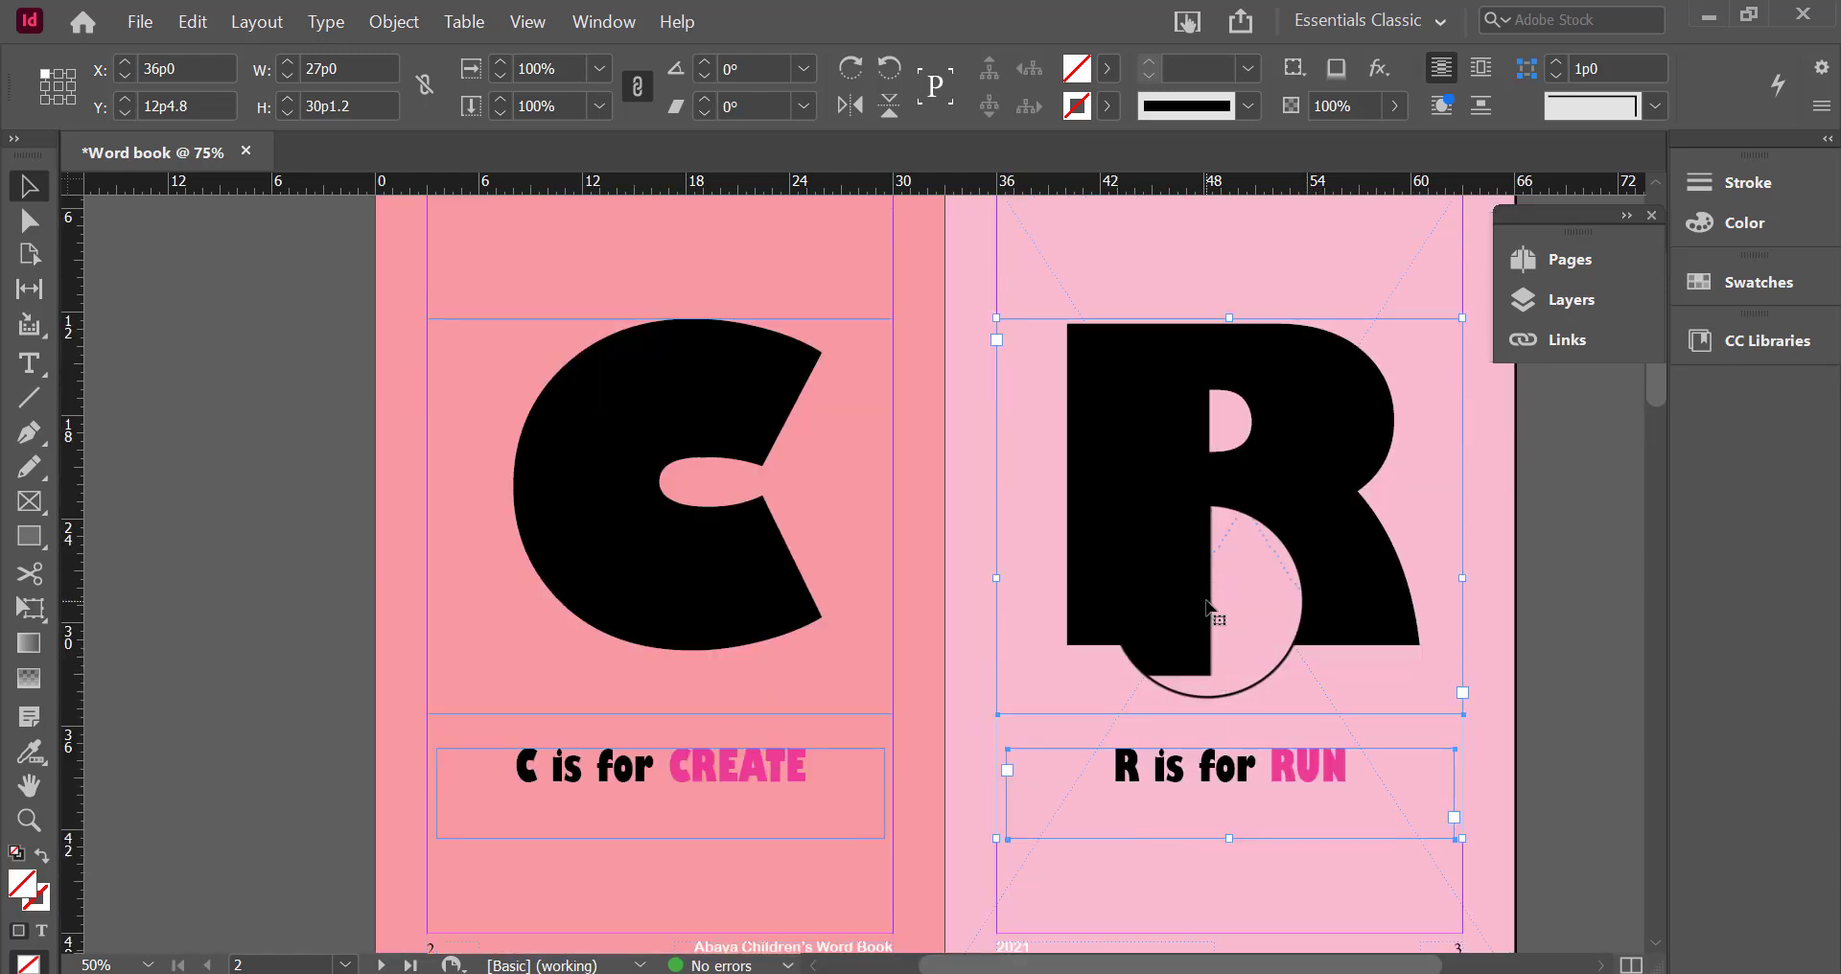
pyautogui.rightClick(1269, 436)
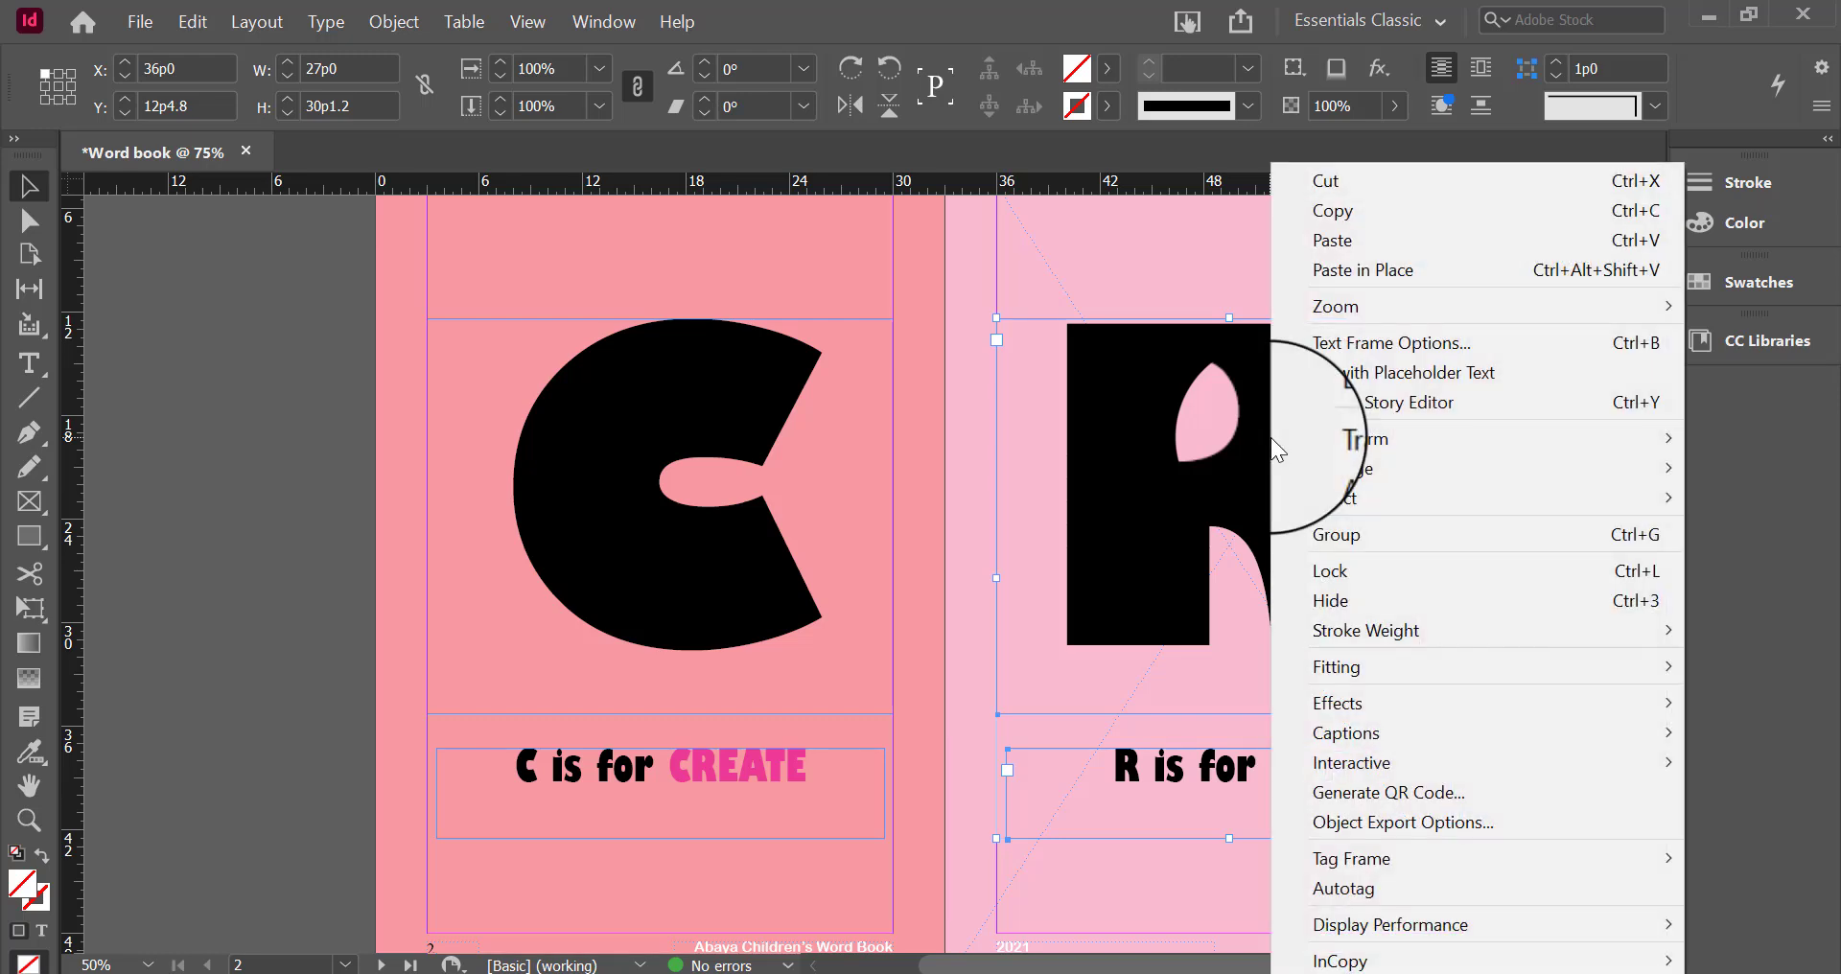
pyautogui.click(1373, 205)
# Go to page 5 and paste the copied letter R and its caption in place
pyautogui.scroll(-10, 1314, 658)
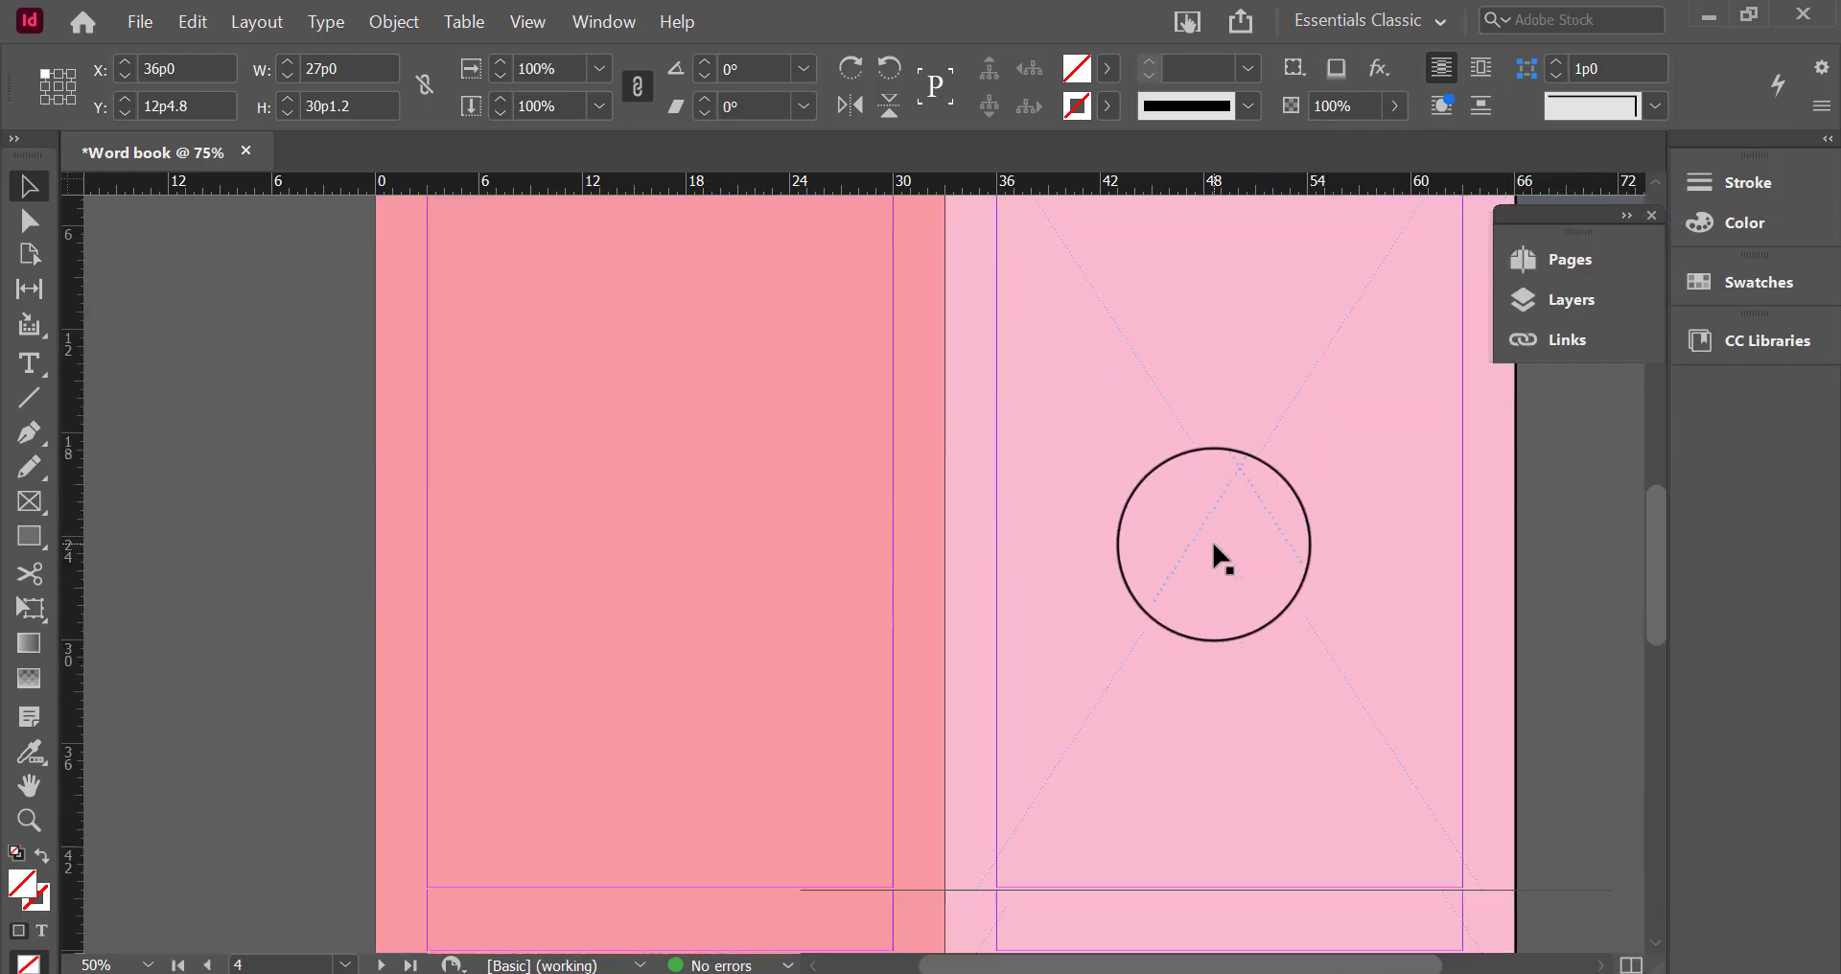
pyautogui.click(1586, 271)
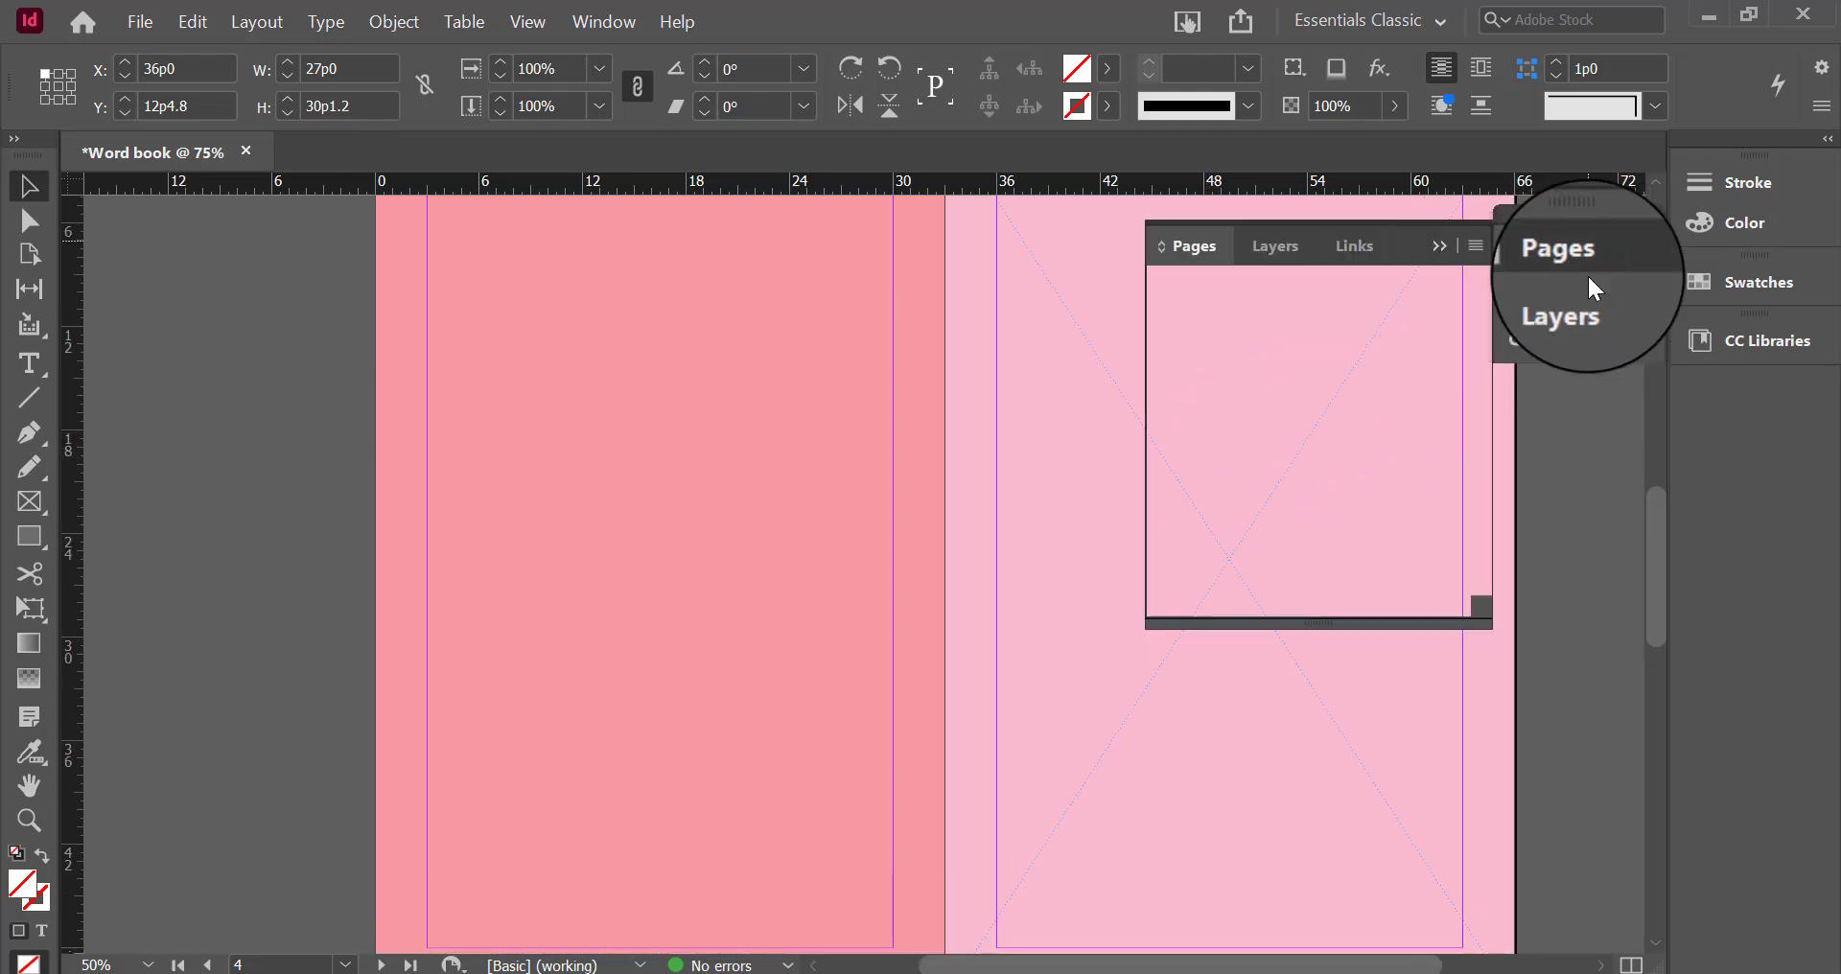
pyautogui.doubleClick(1324, 498)
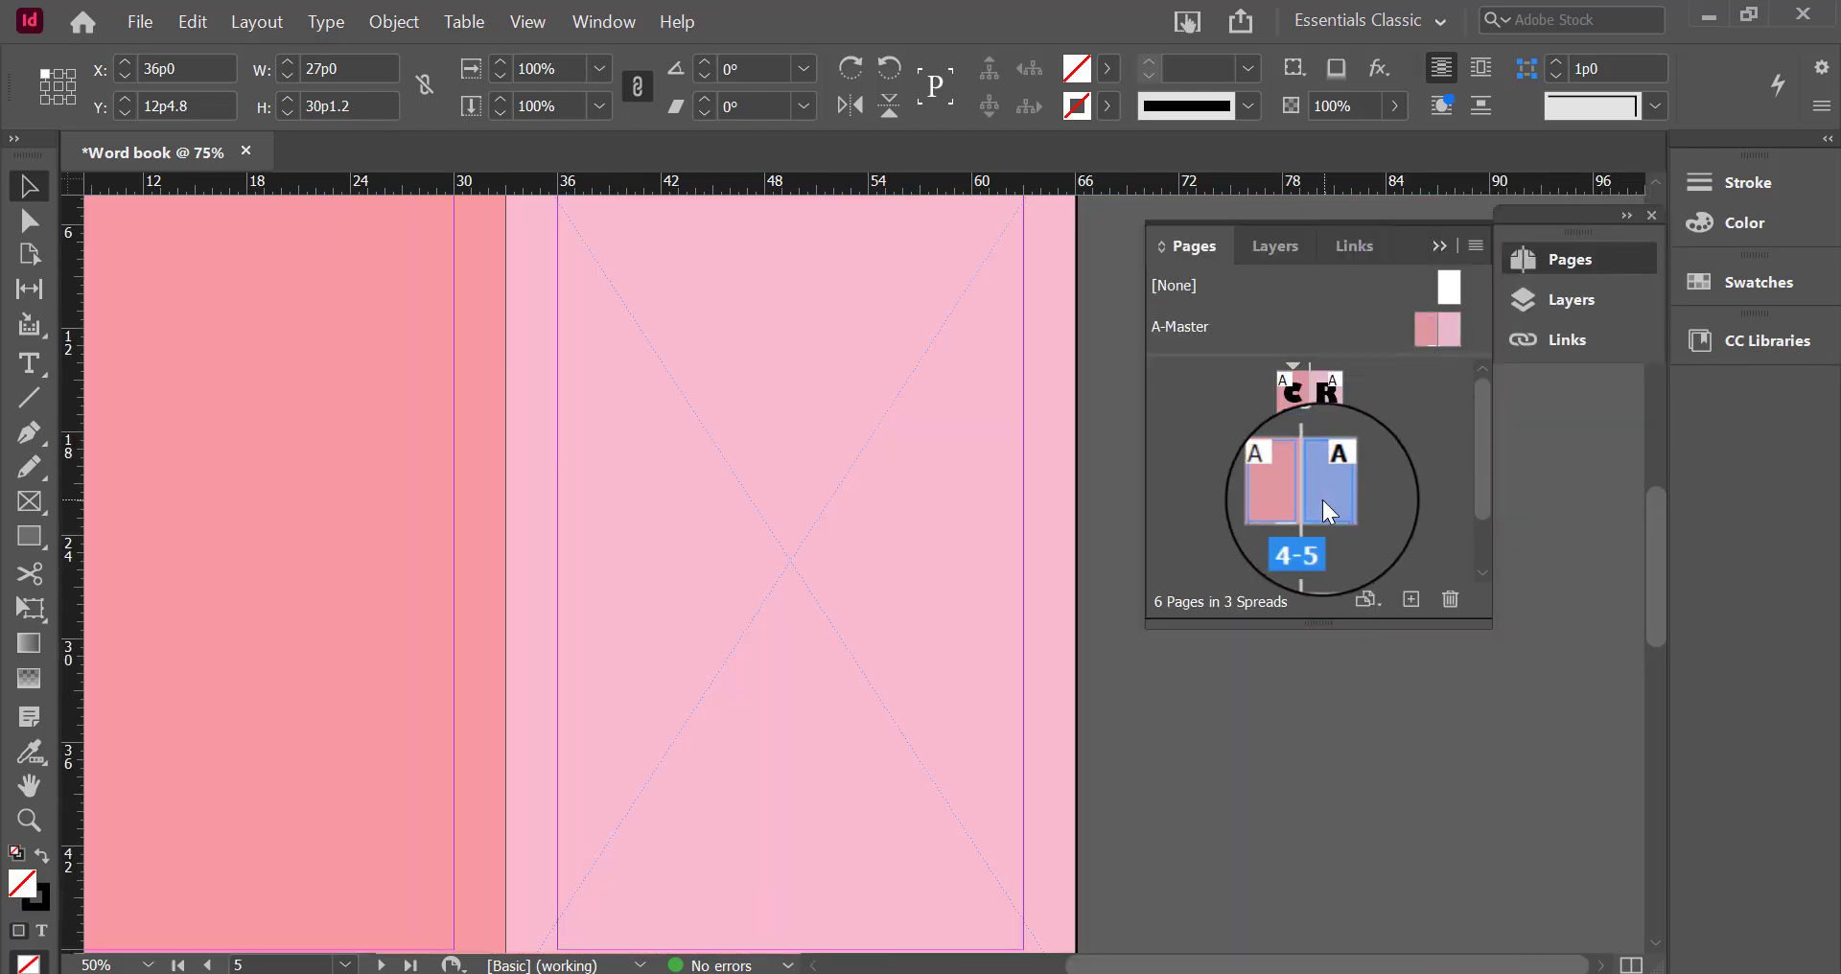
pyautogui.click(1441, 243)
pyautogui.rightClick(673, 395)
pyautogui.click(773, 493)
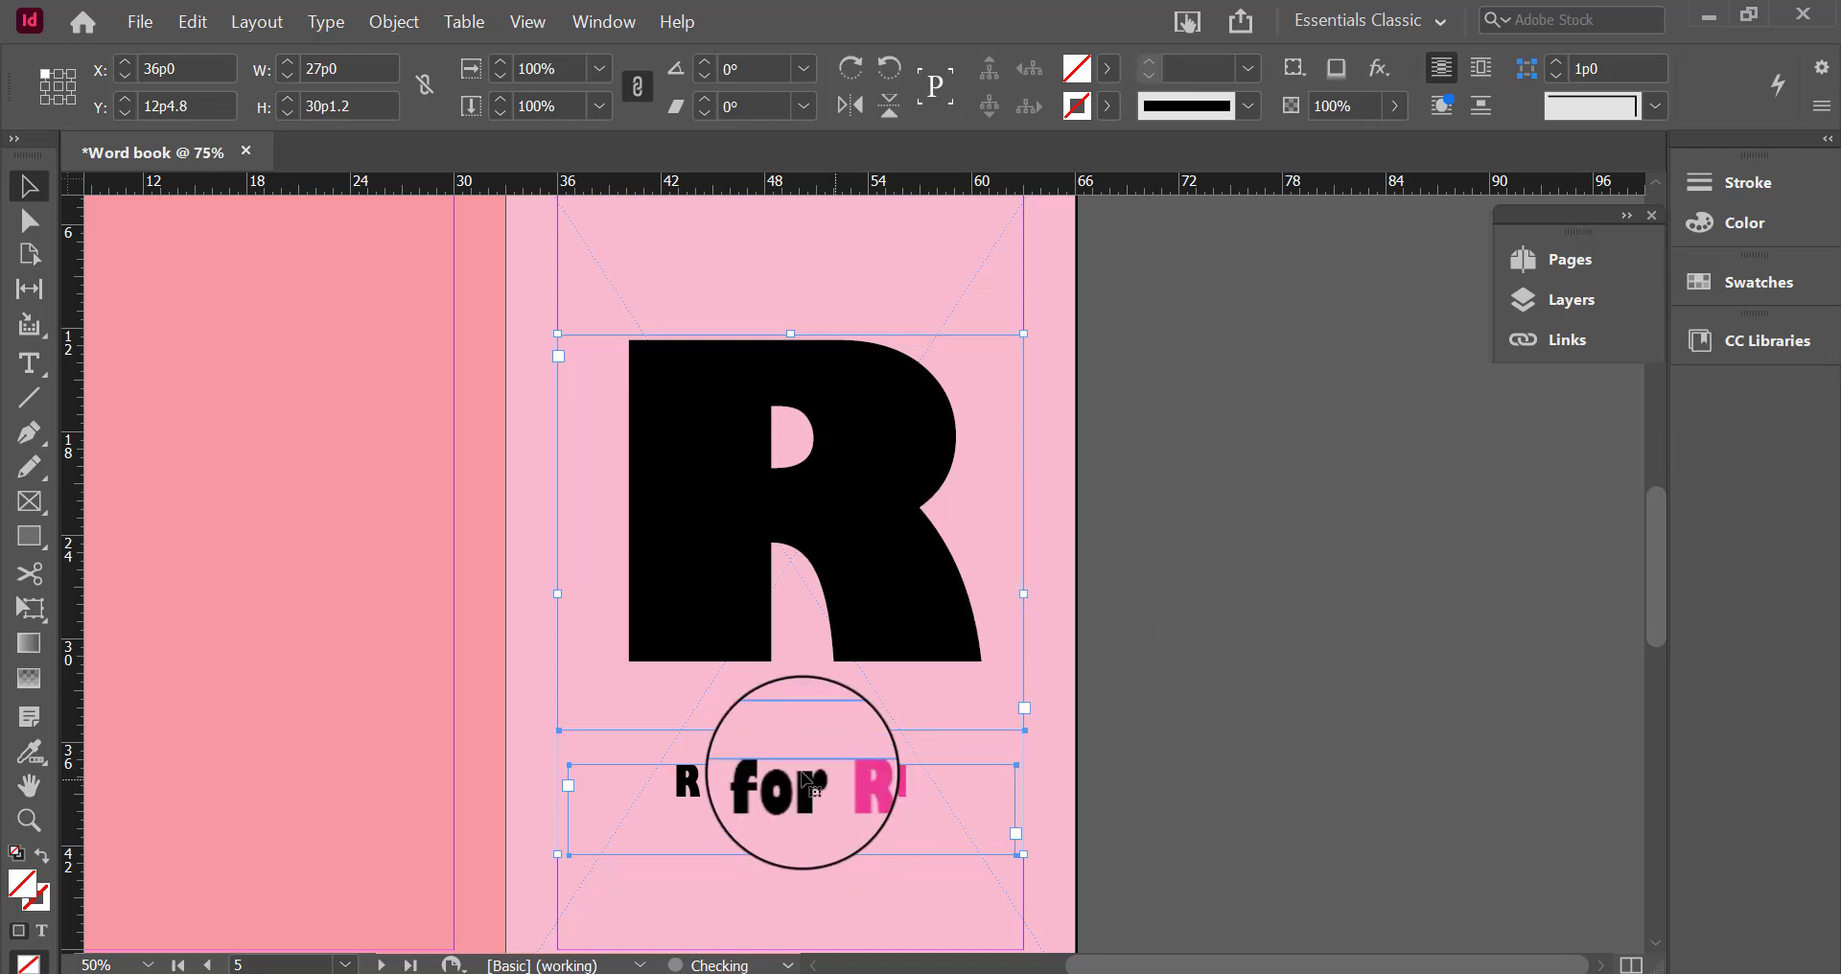
pyautogui.scroll(2, 784, 752)
pyautogui.scroll(-5, 815, 748)
pyautogui.scroll(2, 887, 757)
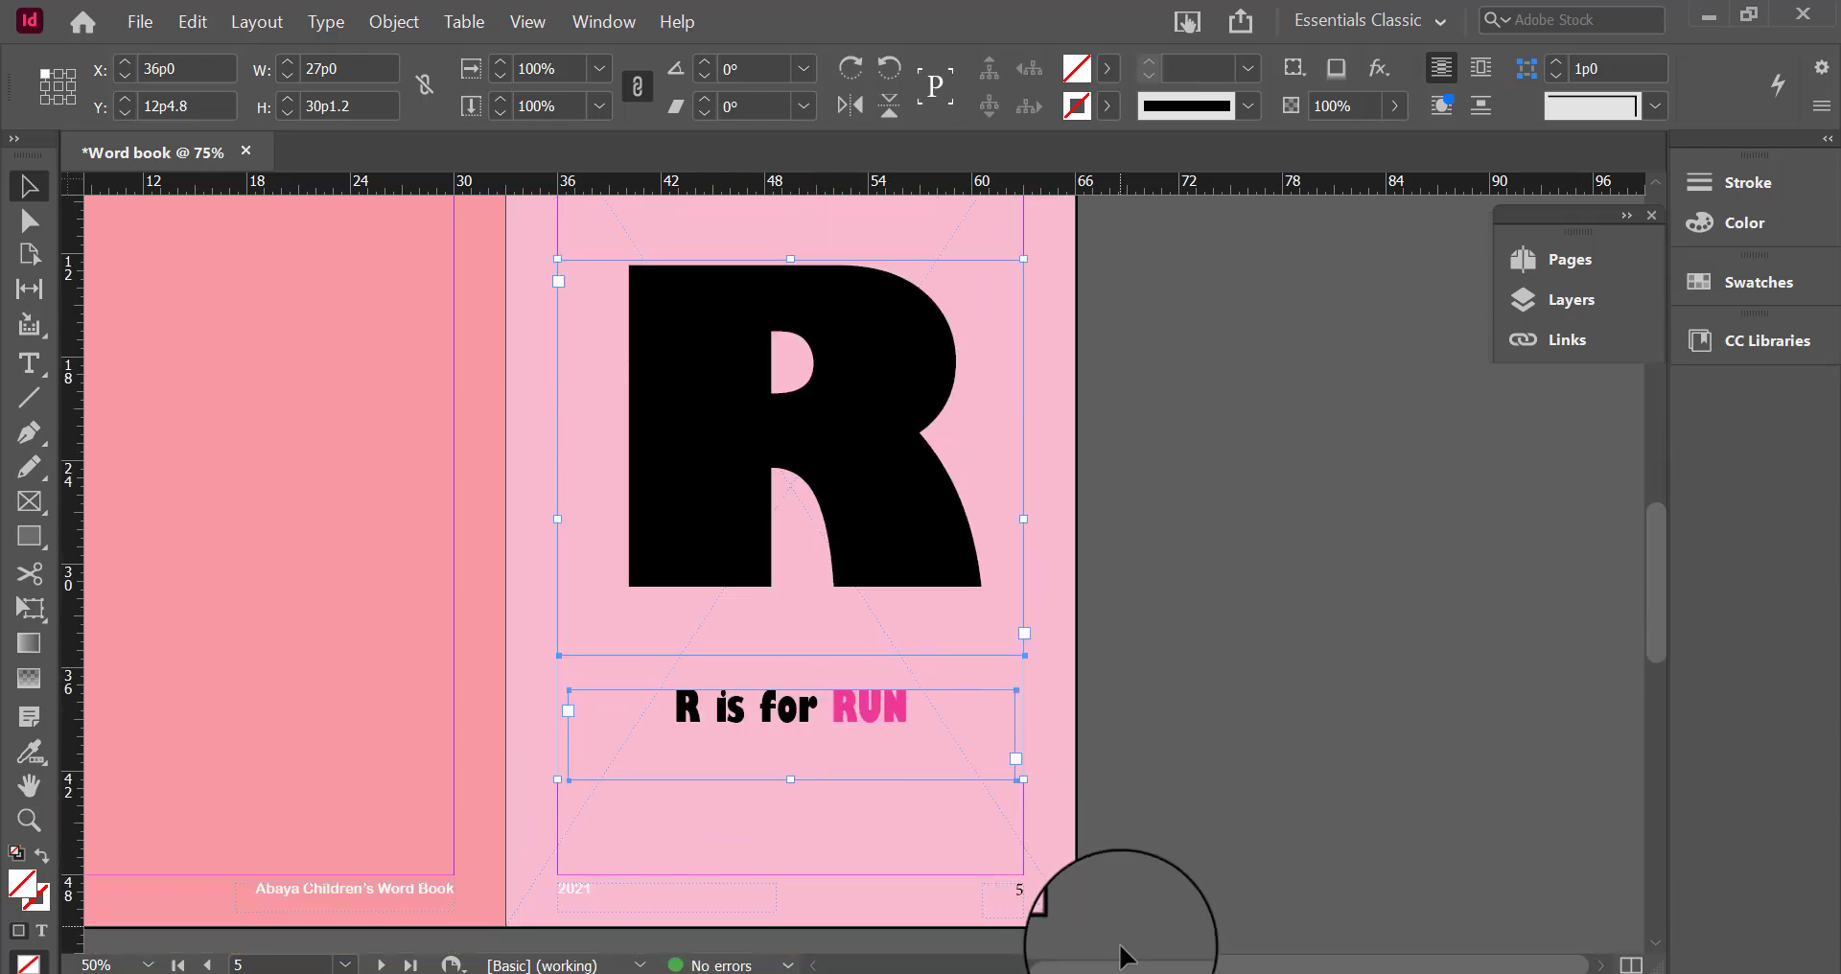
# Select the pasted letter R and its caption frame on page 5, with the whole spread of pages 4 and 5 visible
pyautogui.moveTo(1116, 962); pyautogui.dragTo(970, 962)
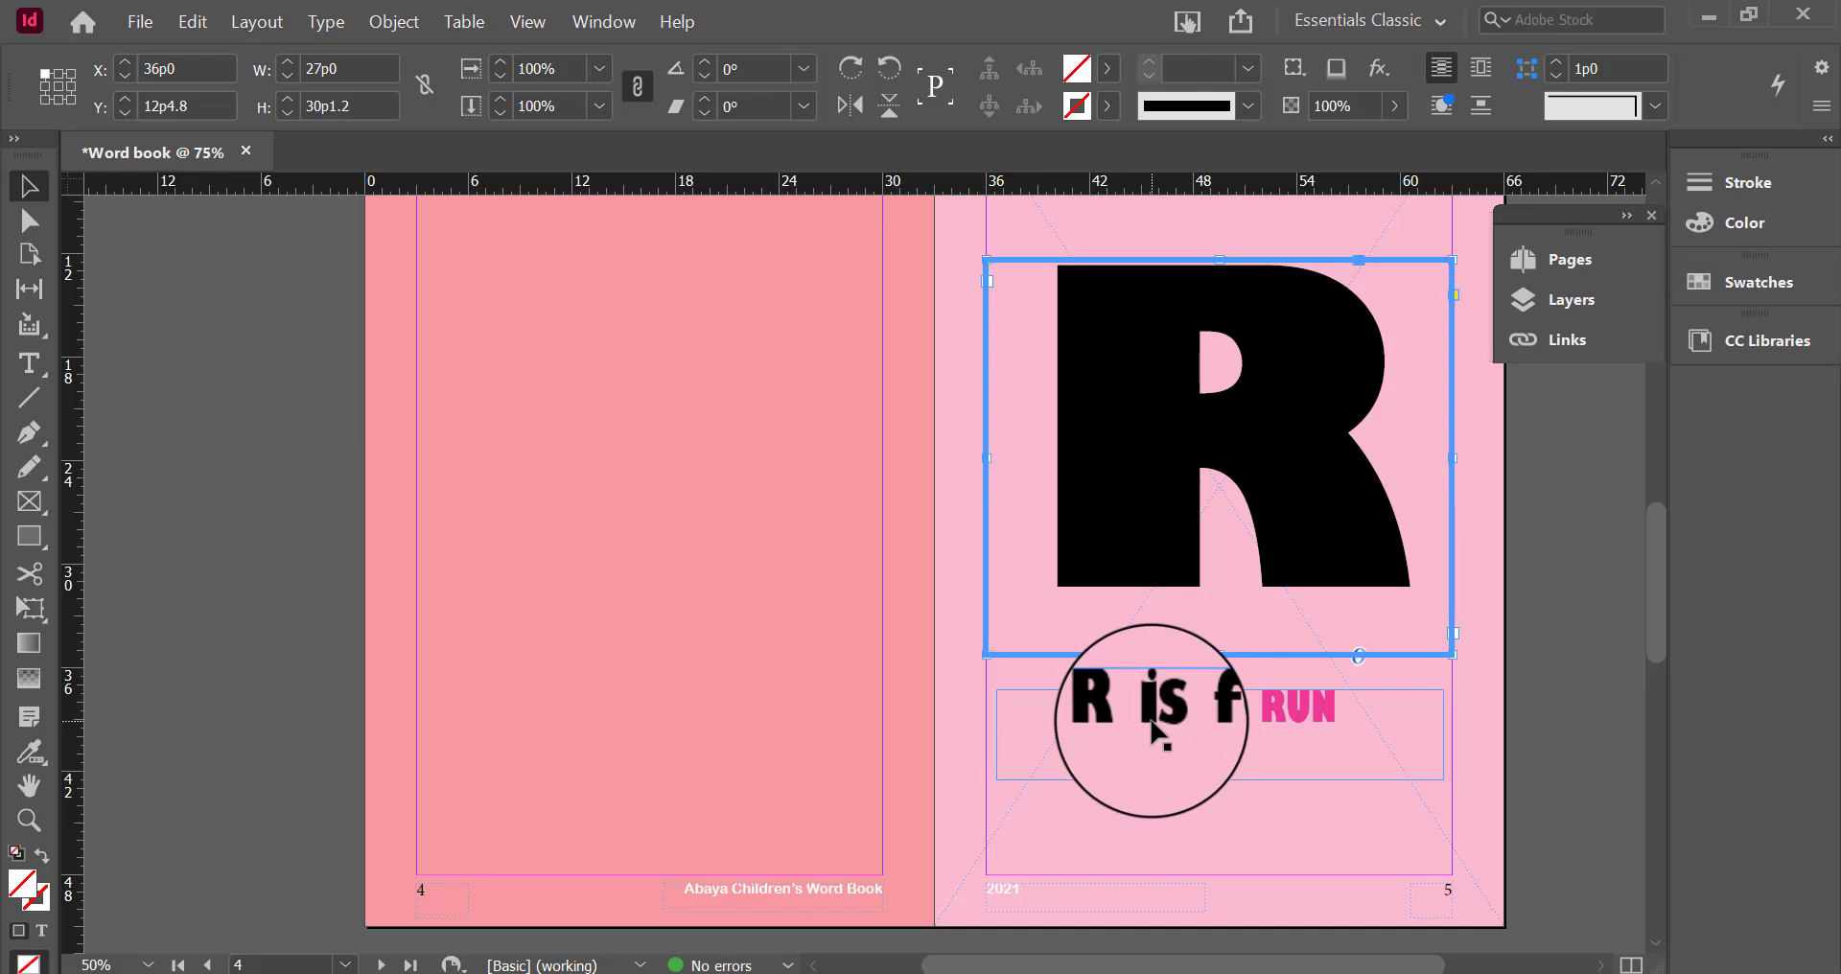
pyautogui.click(1165, 753)
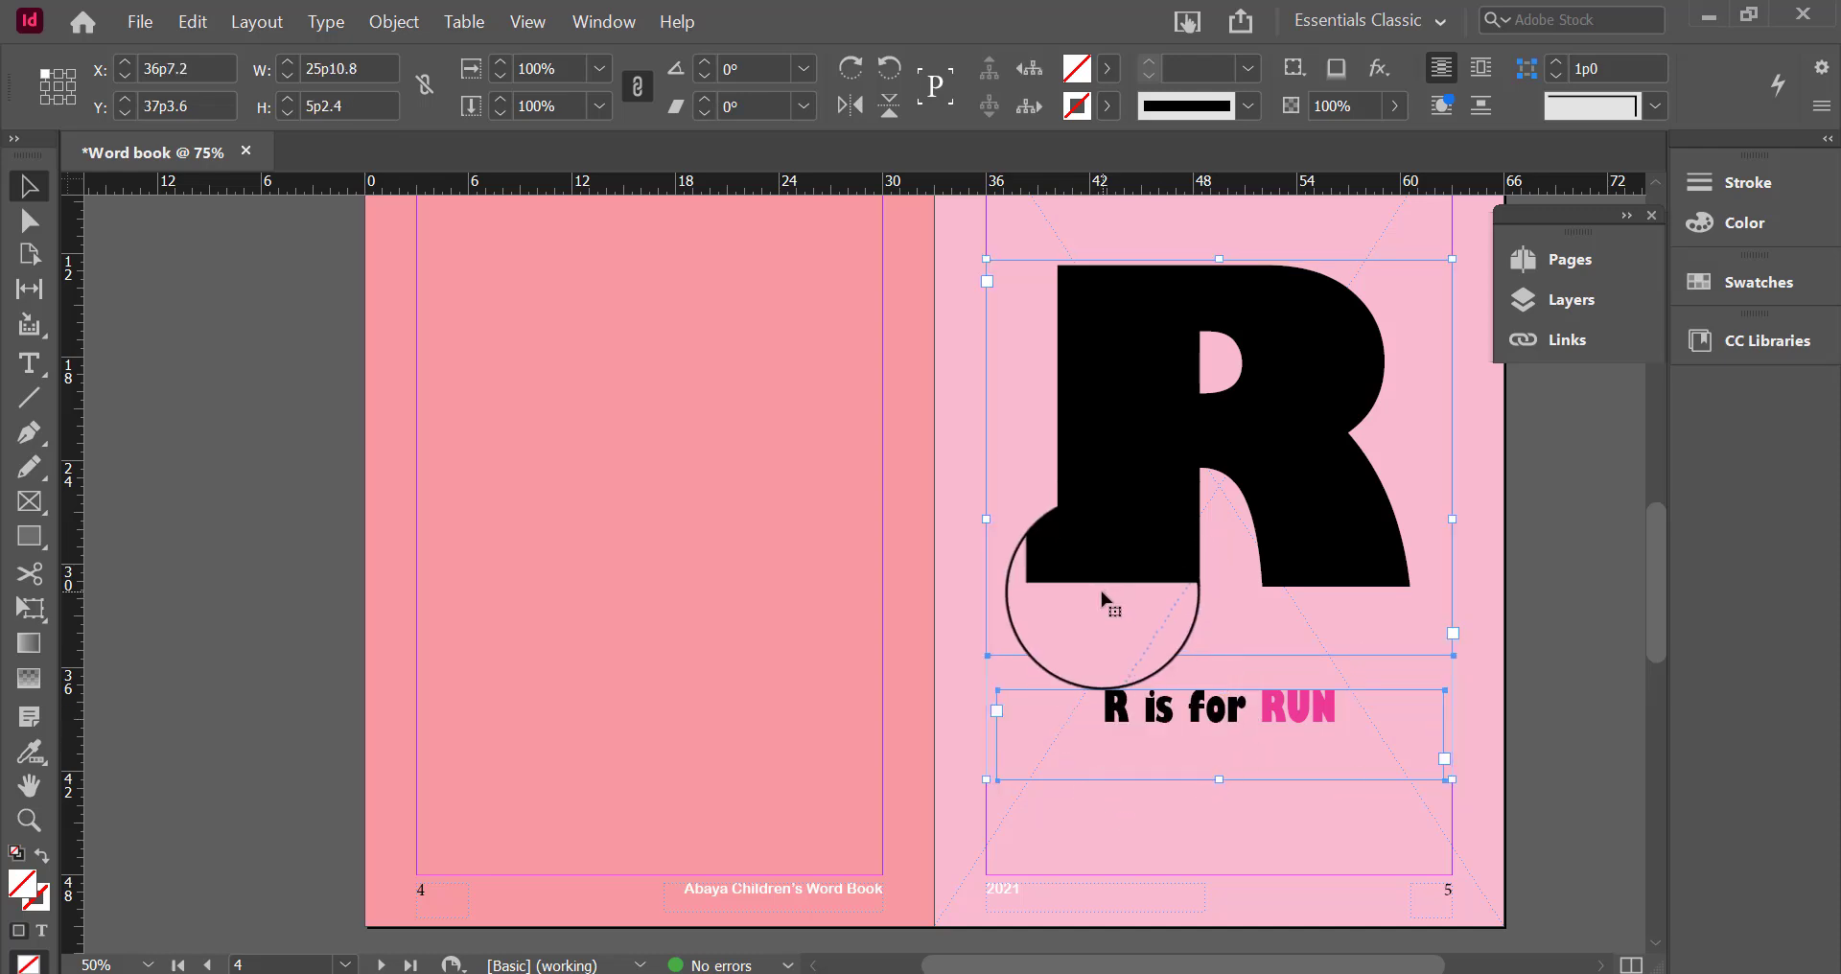
pyautogui.click(1094, 567)
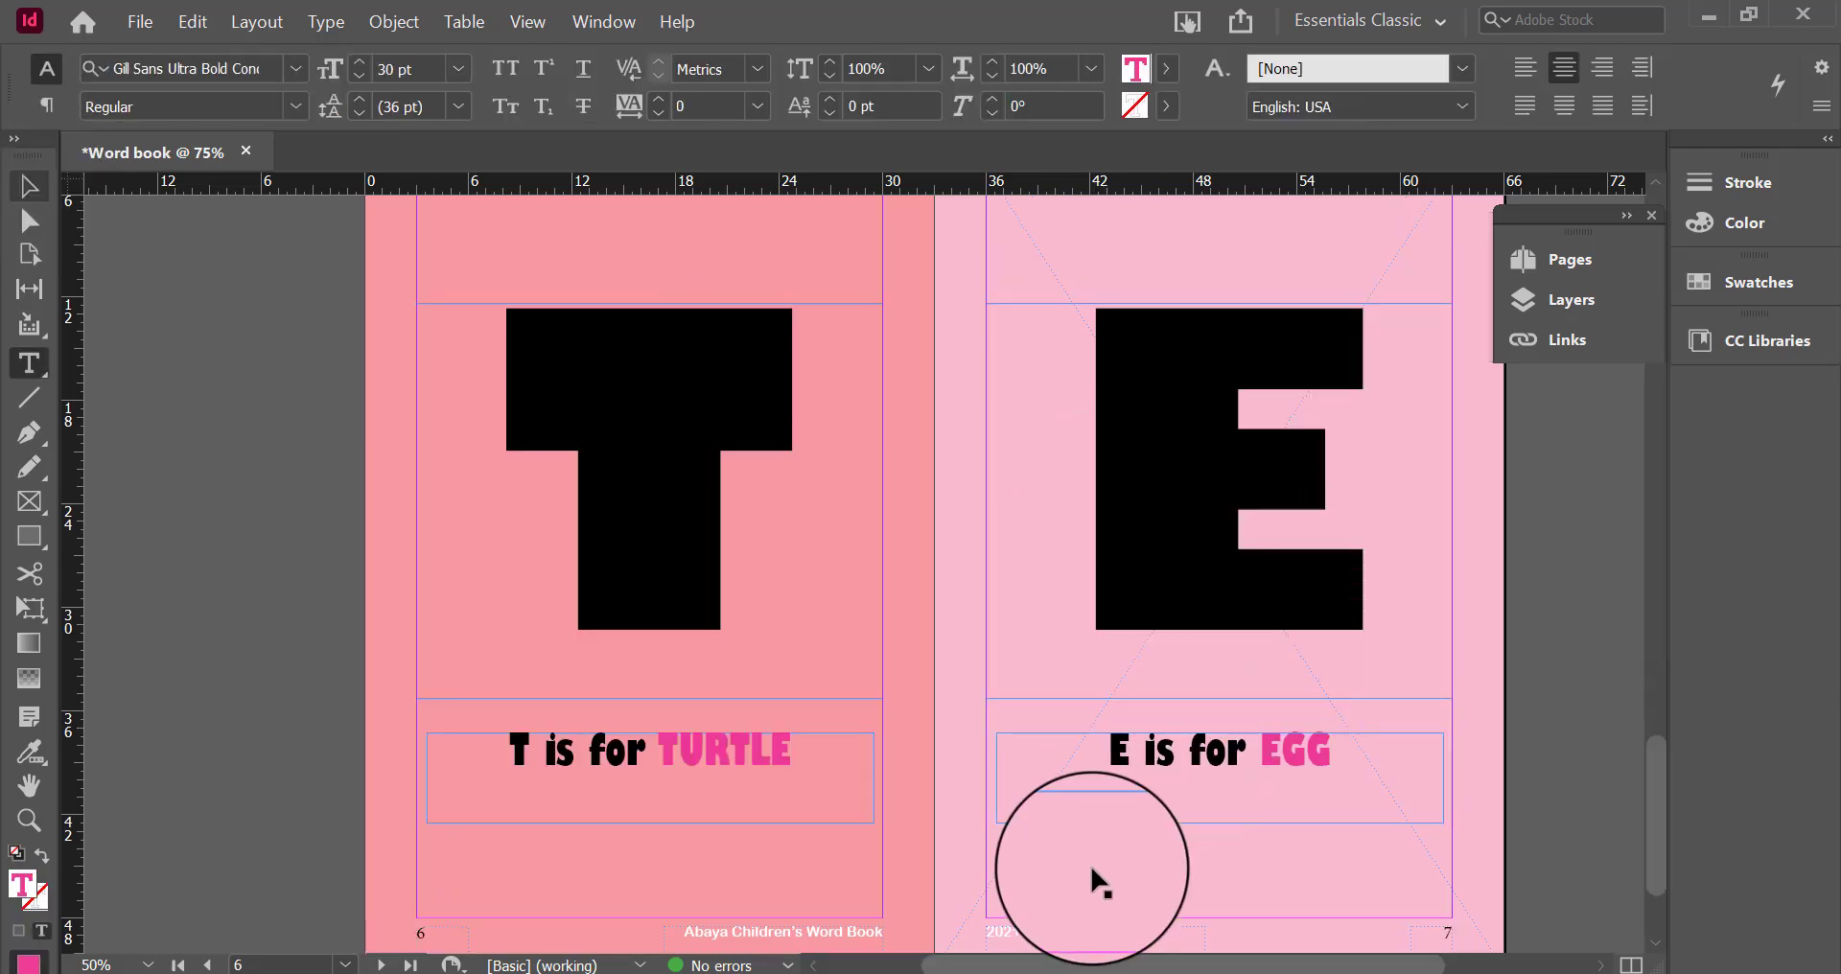
# Leave text editing and review the large letters and captions on the spreads from page 2 to page 7
pyautogui.press('Escape')
pyautogui.scroll(-2, 1573, 749)
pyautogui.scroll(6, 1544, 784)
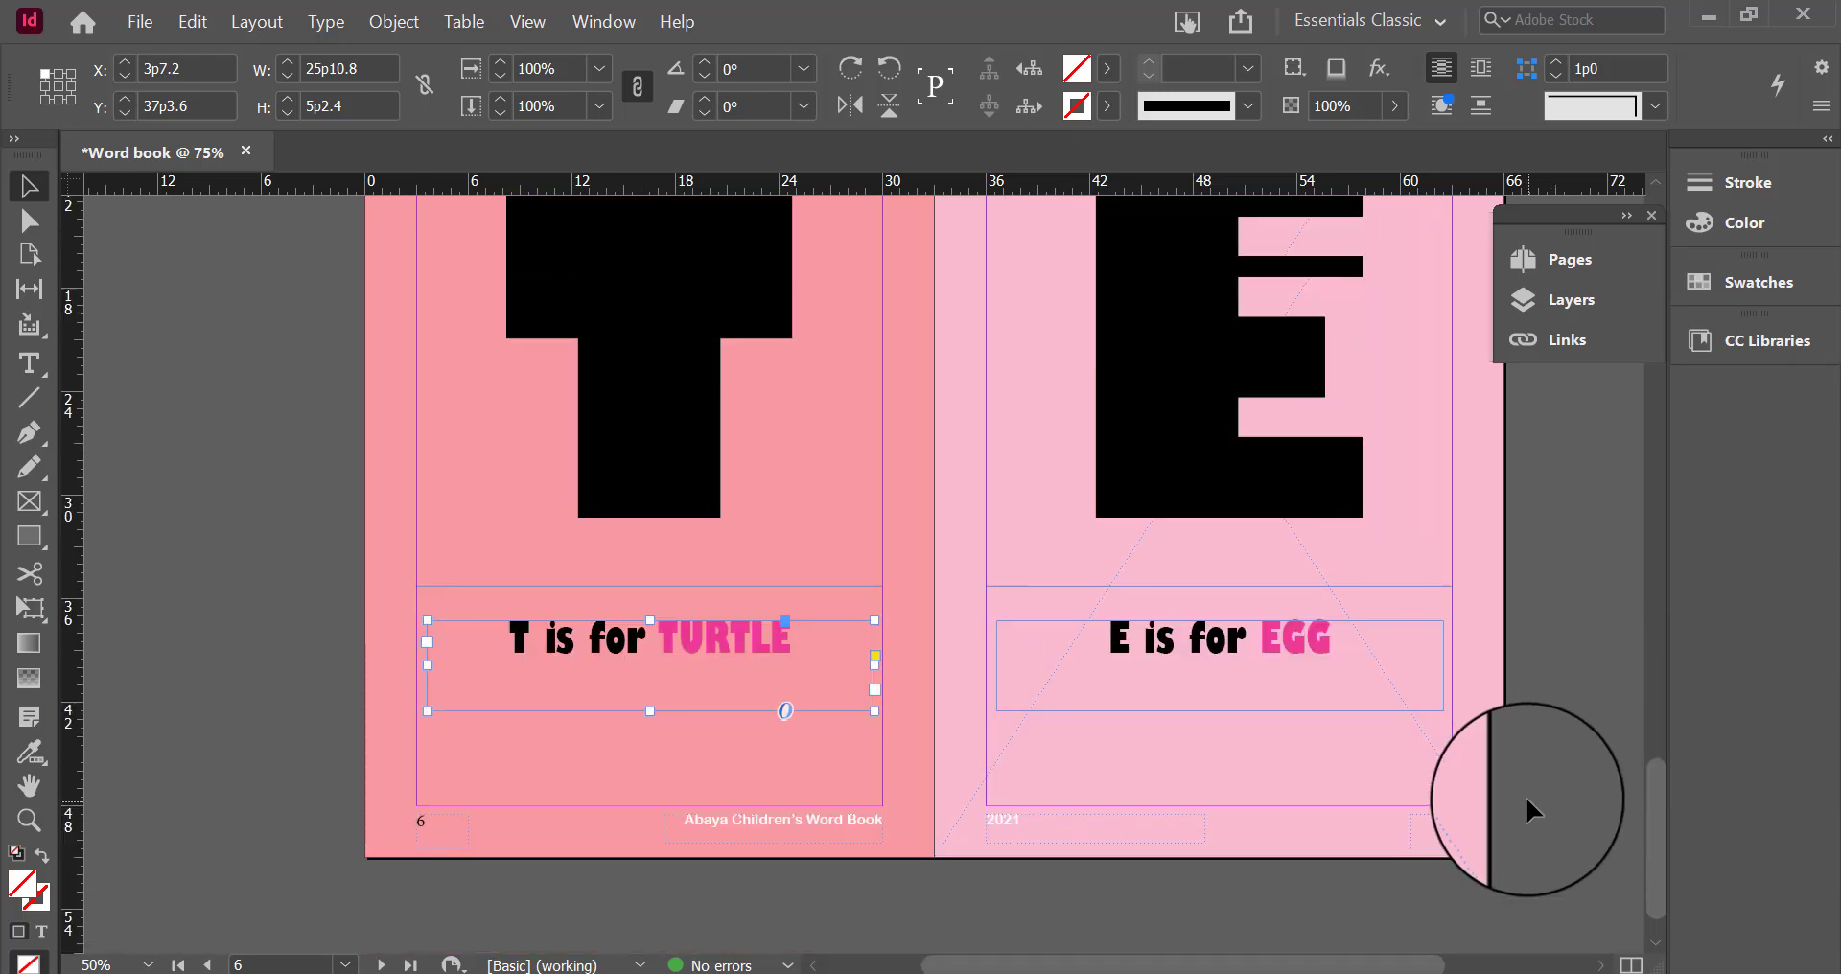
pyautogui.scroll(12, 1480, 811)
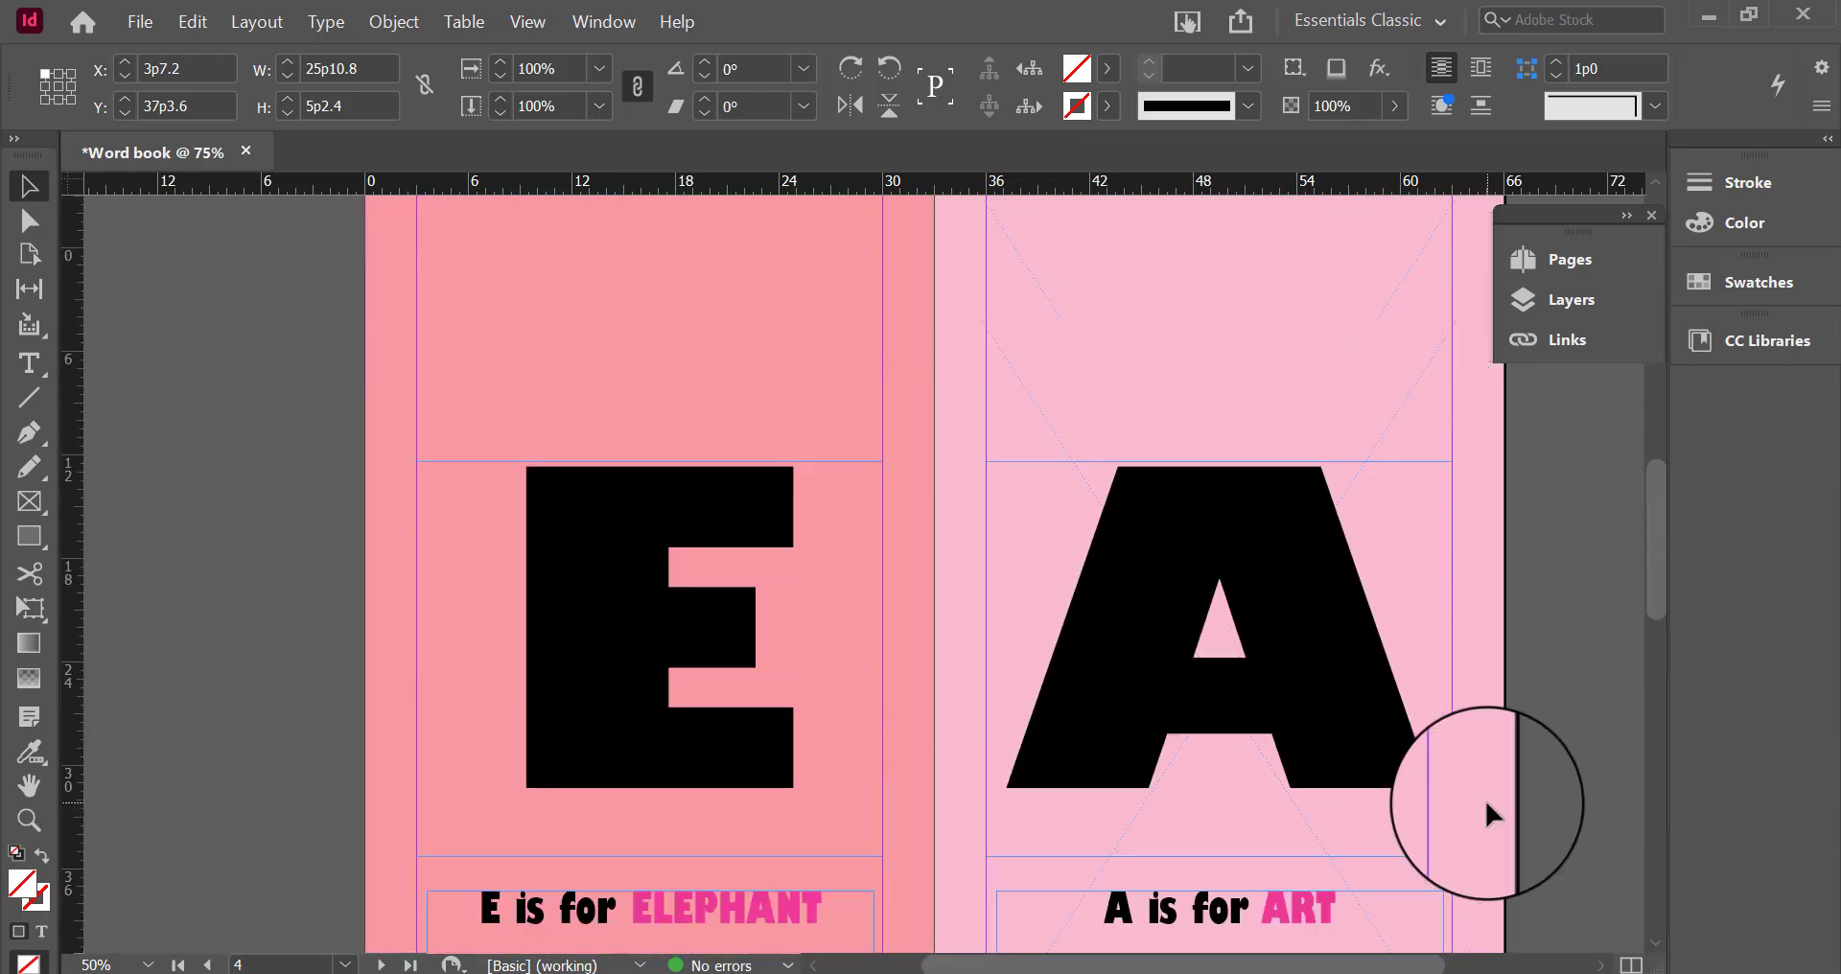
pyautogui.scroll(5, 1515, 782)
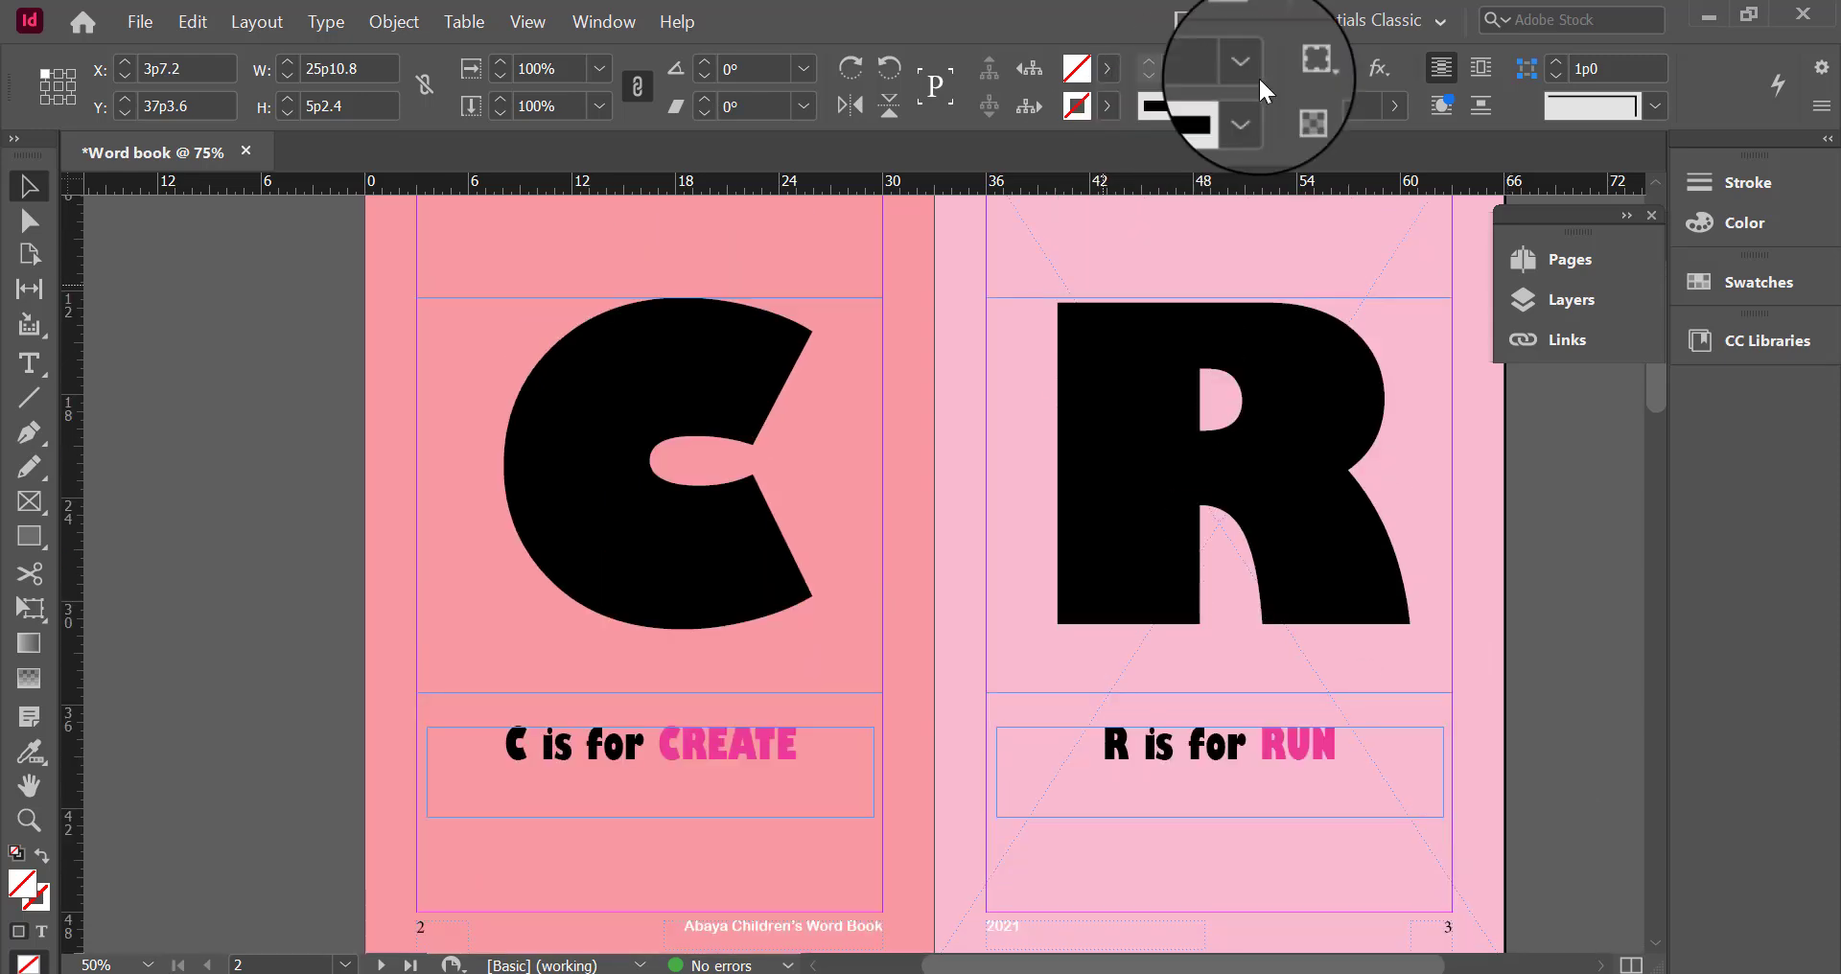
pyautogui.scroll(-3, 1103, 576)
pyautogui.scroll(-8, 1163, 638)
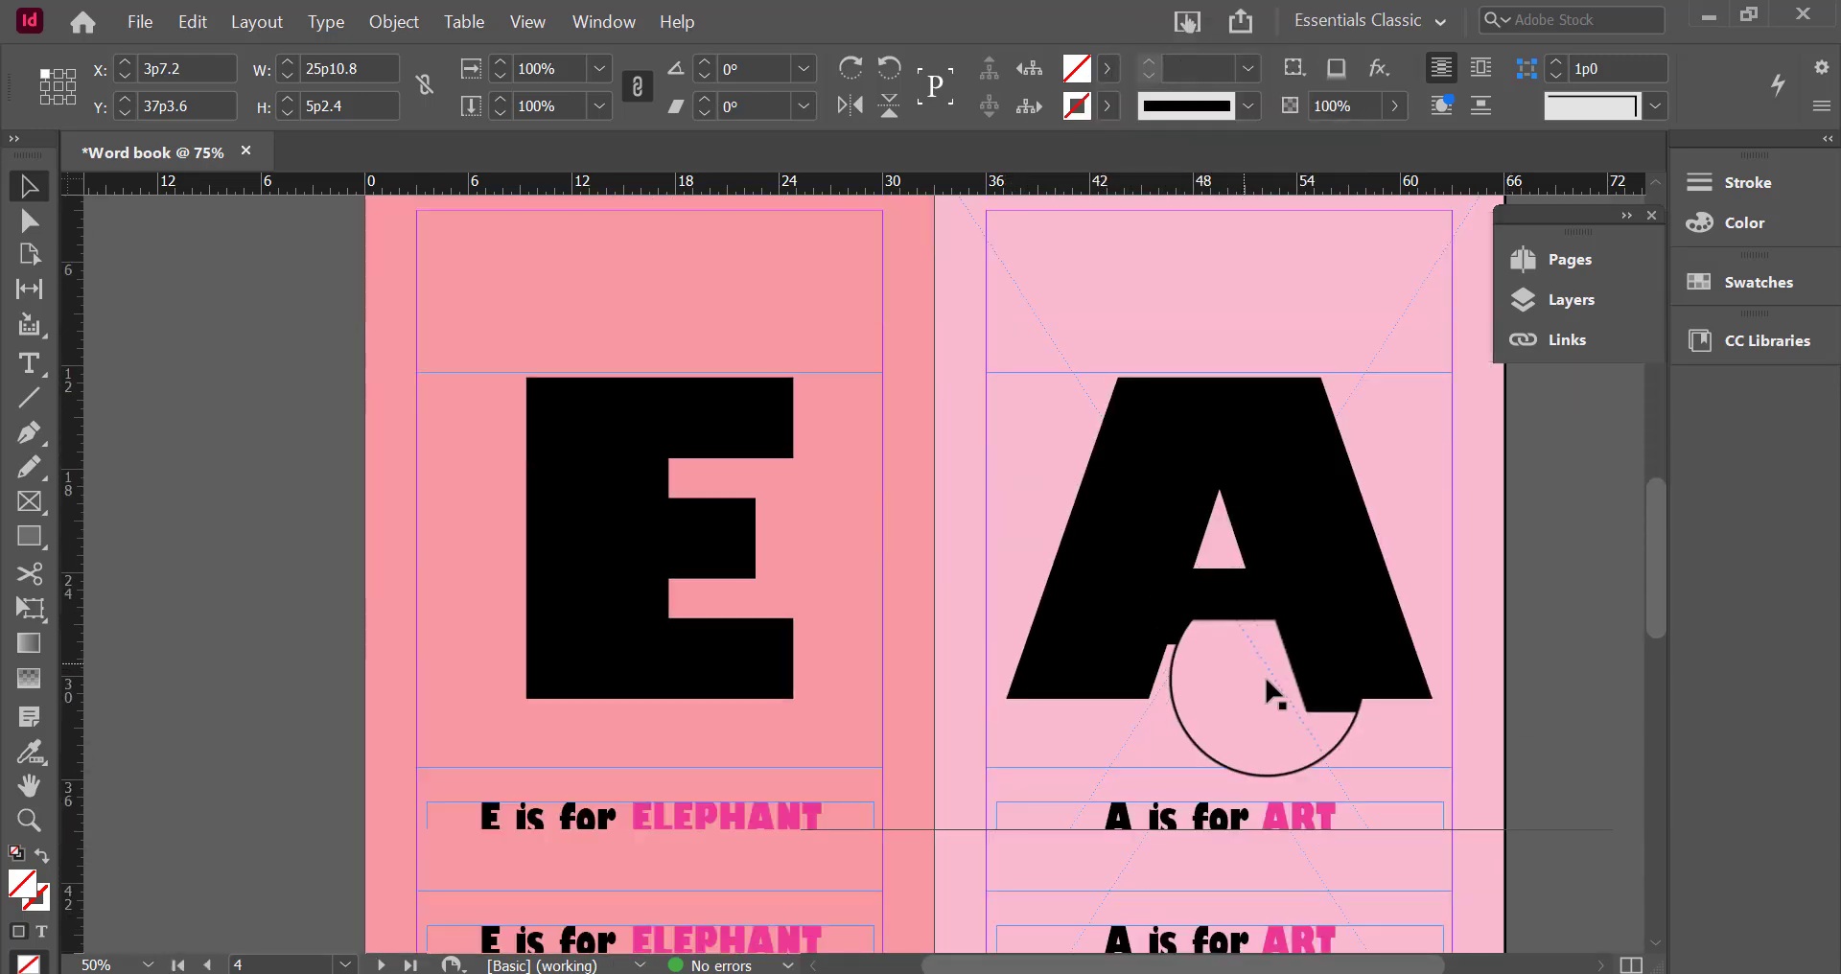
pyautogui.scroll(-1, 1026, 623)
pyautogui.scroll(6, 937, 610)
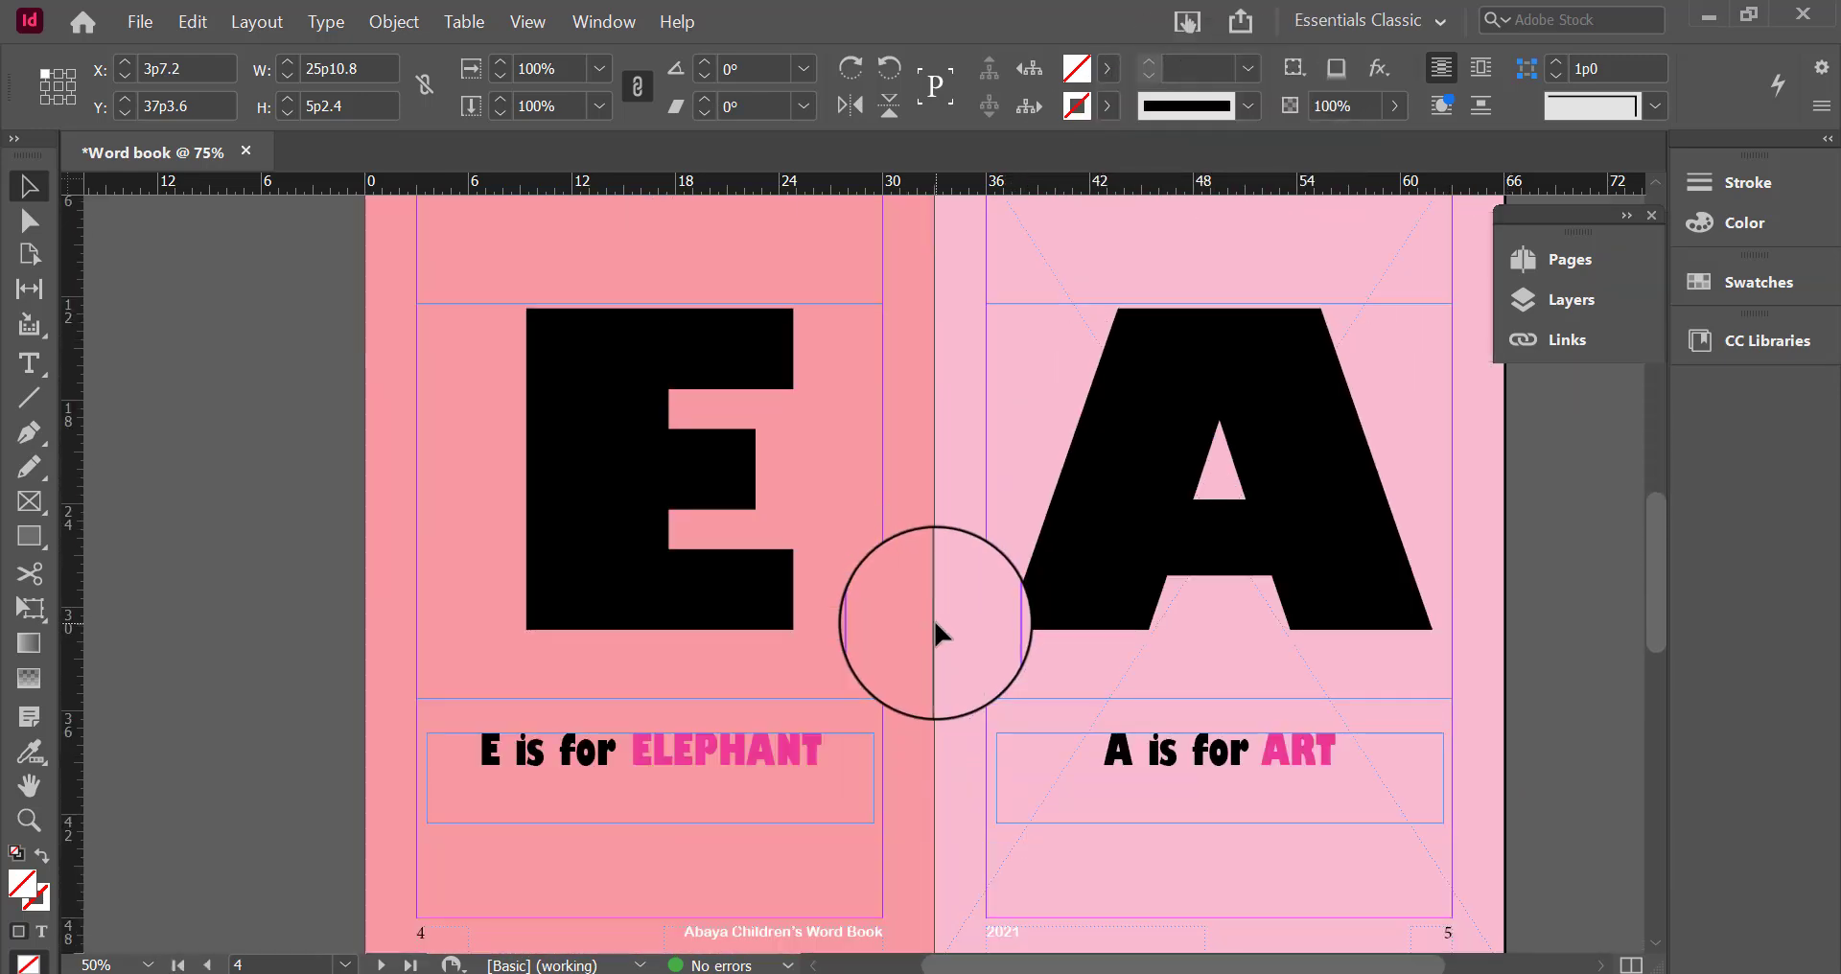
pyautogui.scroll(10, 935, 628)
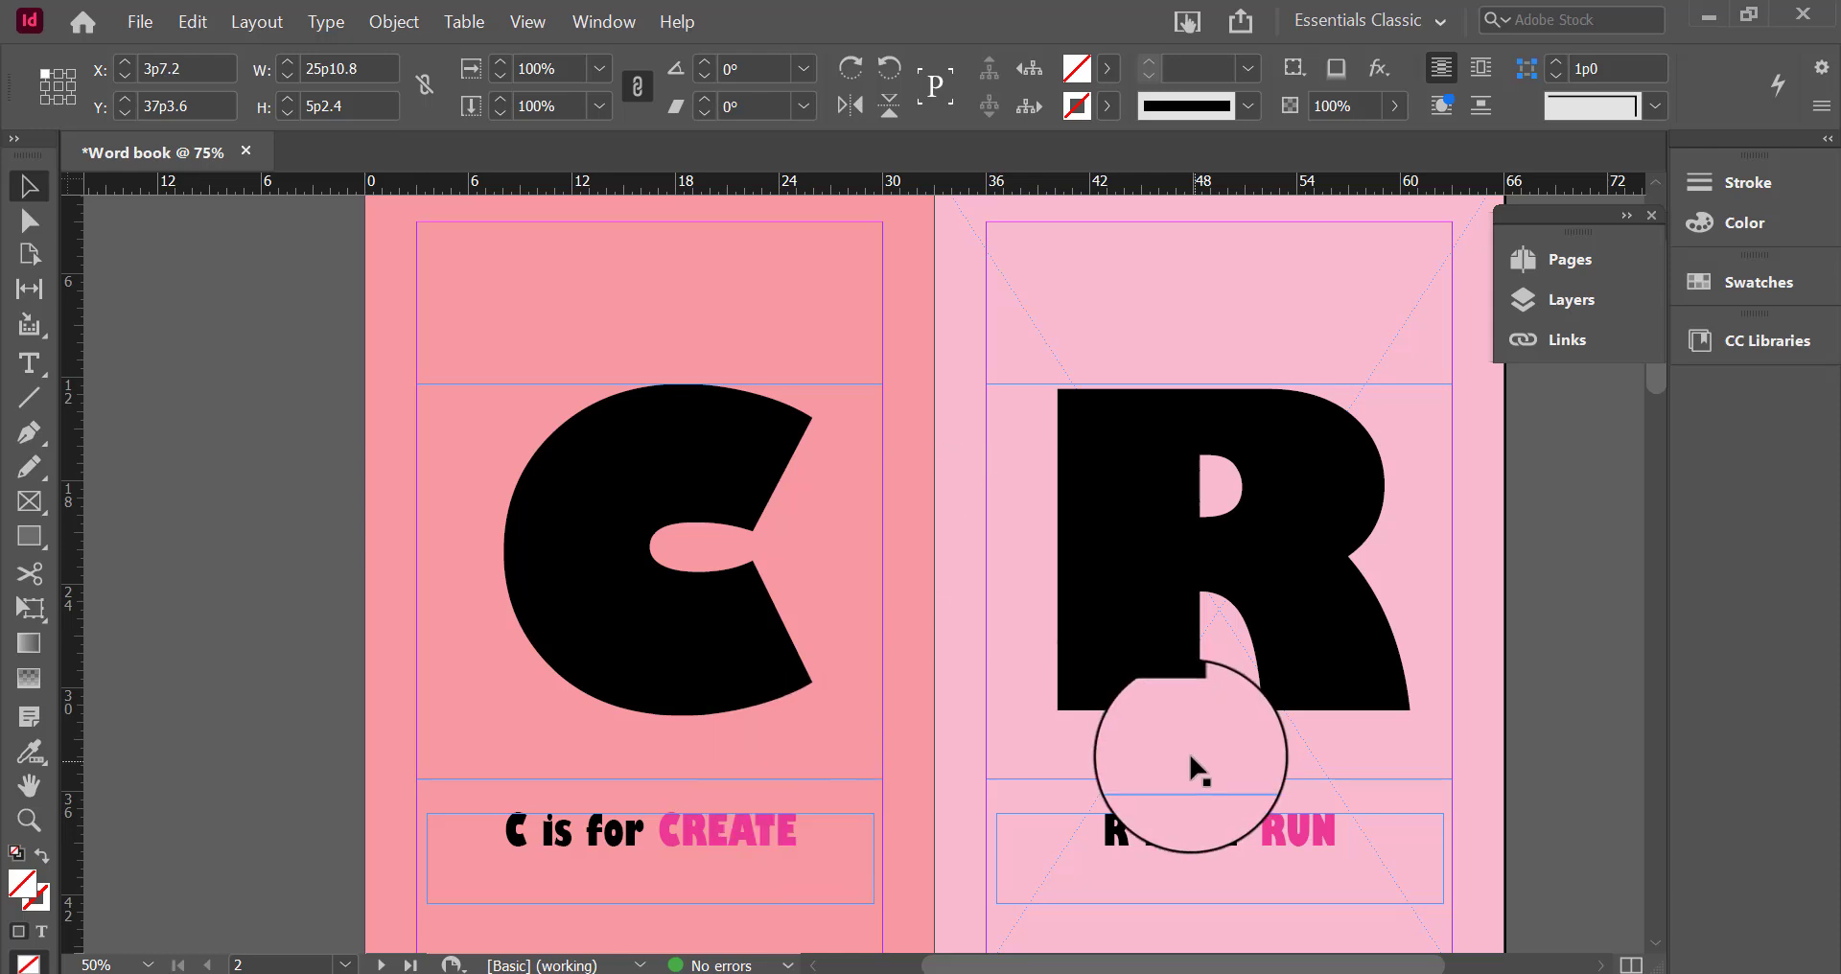
pyautogui.scroll(-4, 1506, 524)
pyautogui.scroll(-15, 1508, 526)
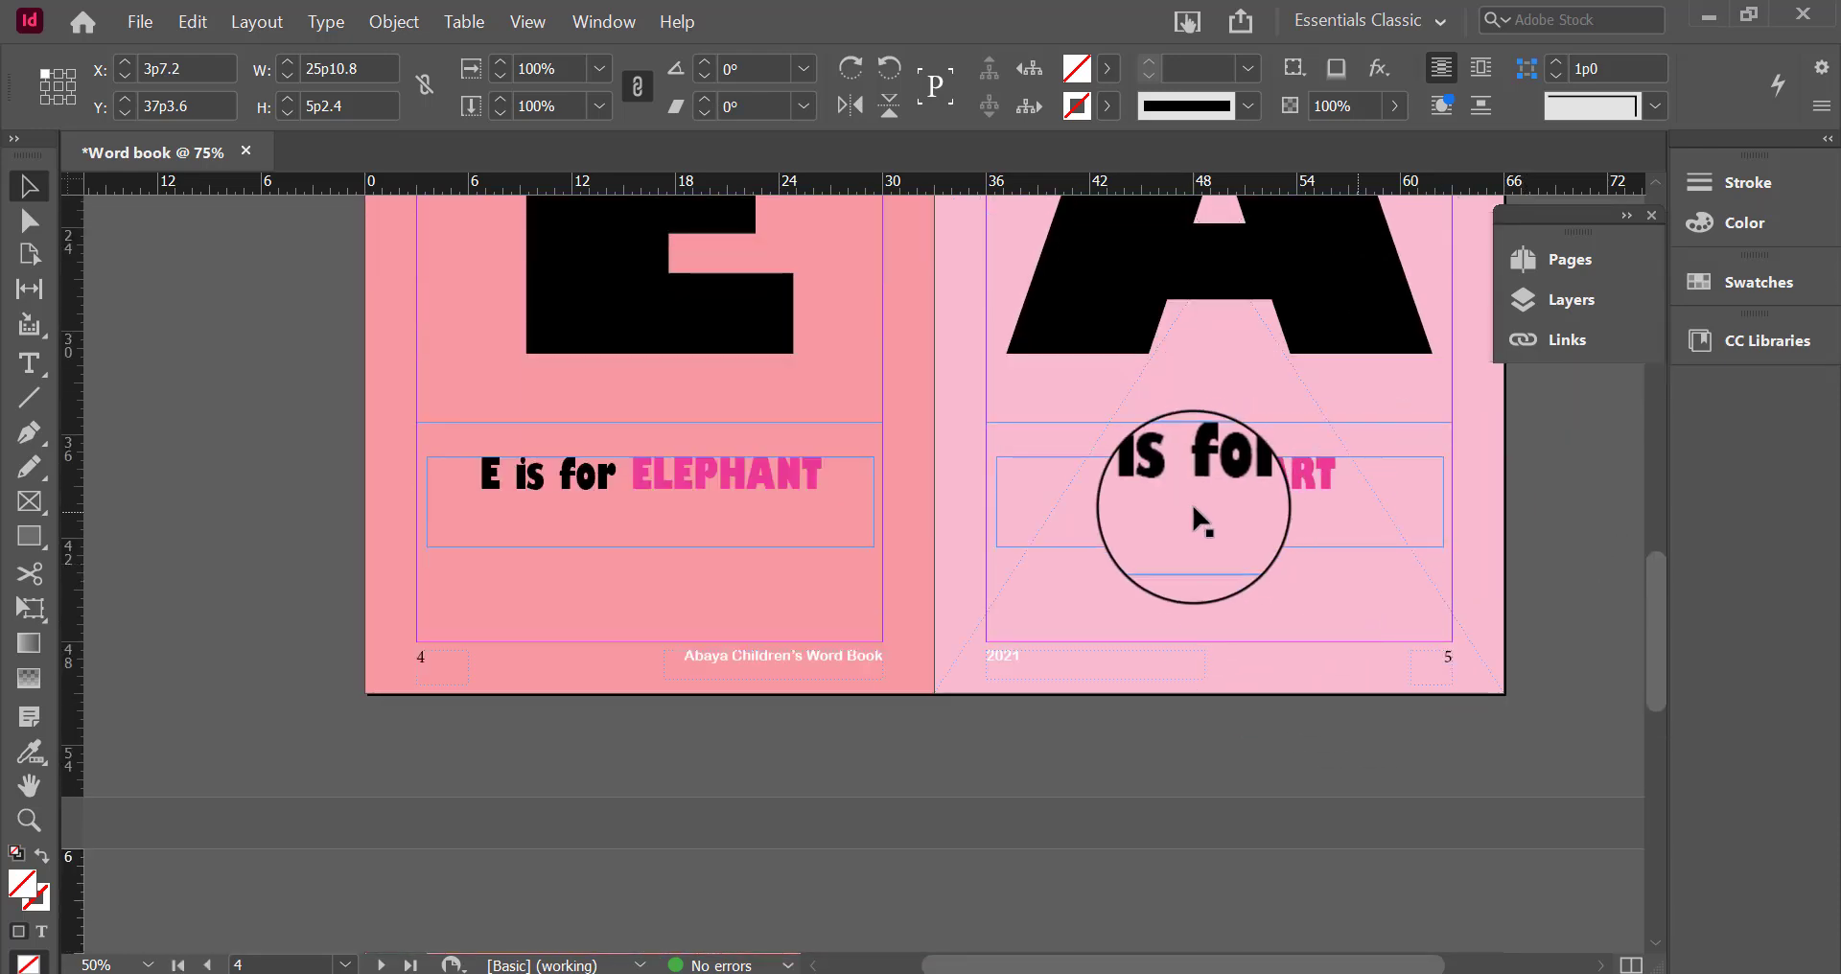
pyautogui.scroll(-8, 1328, 715)
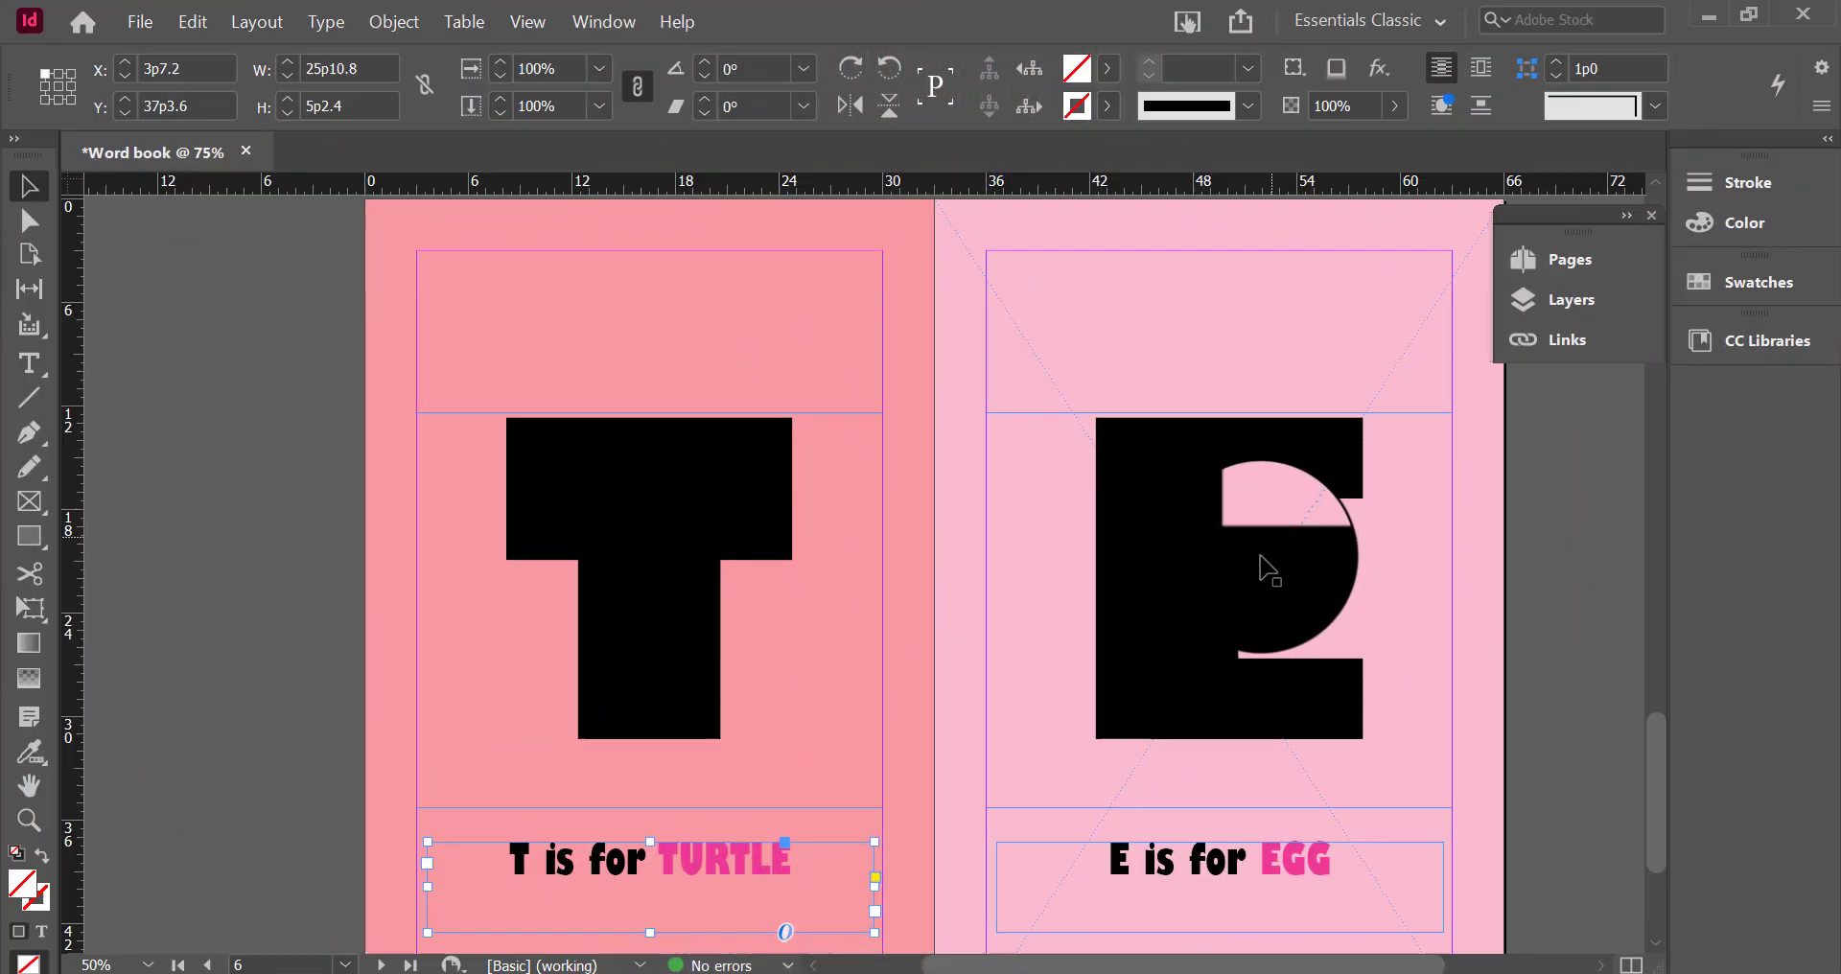
# Convert the large letter C on page 2 to outlines
pyautogui.moveTo(1644, 757); pyautogui.dragTo(1692, 284)
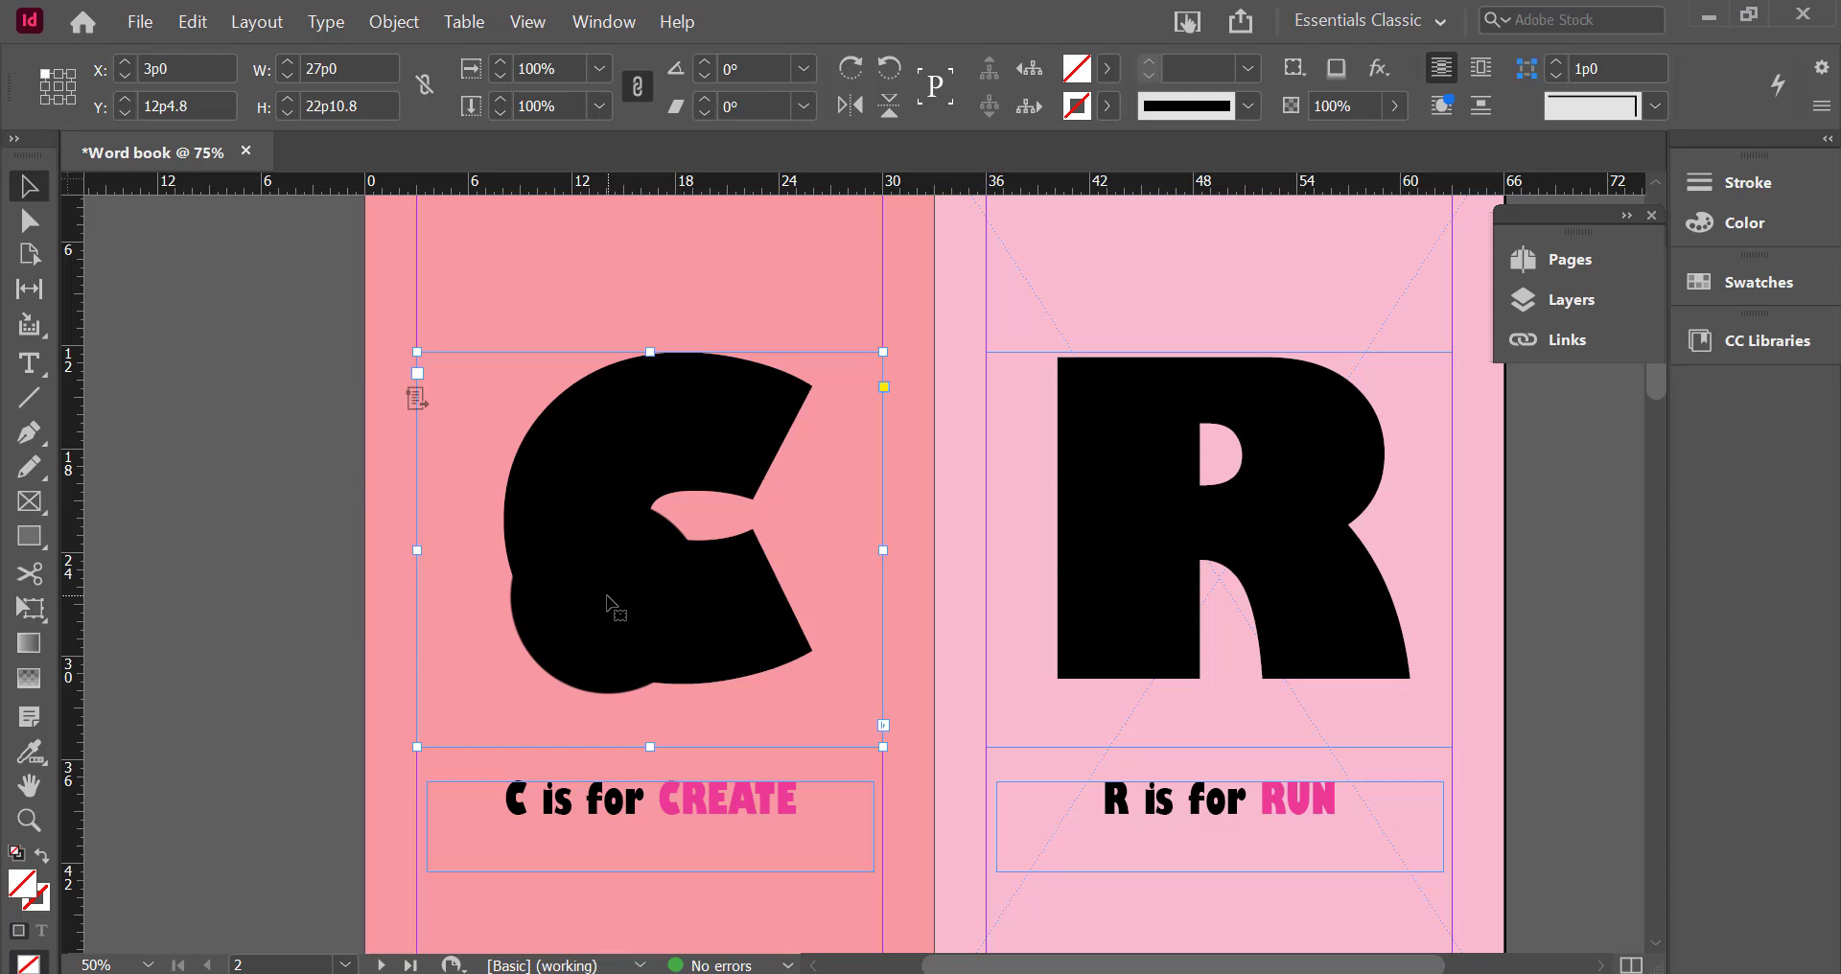
pyautogui.moveTo(608, 603); pyautogui.dragTo(715, 618)
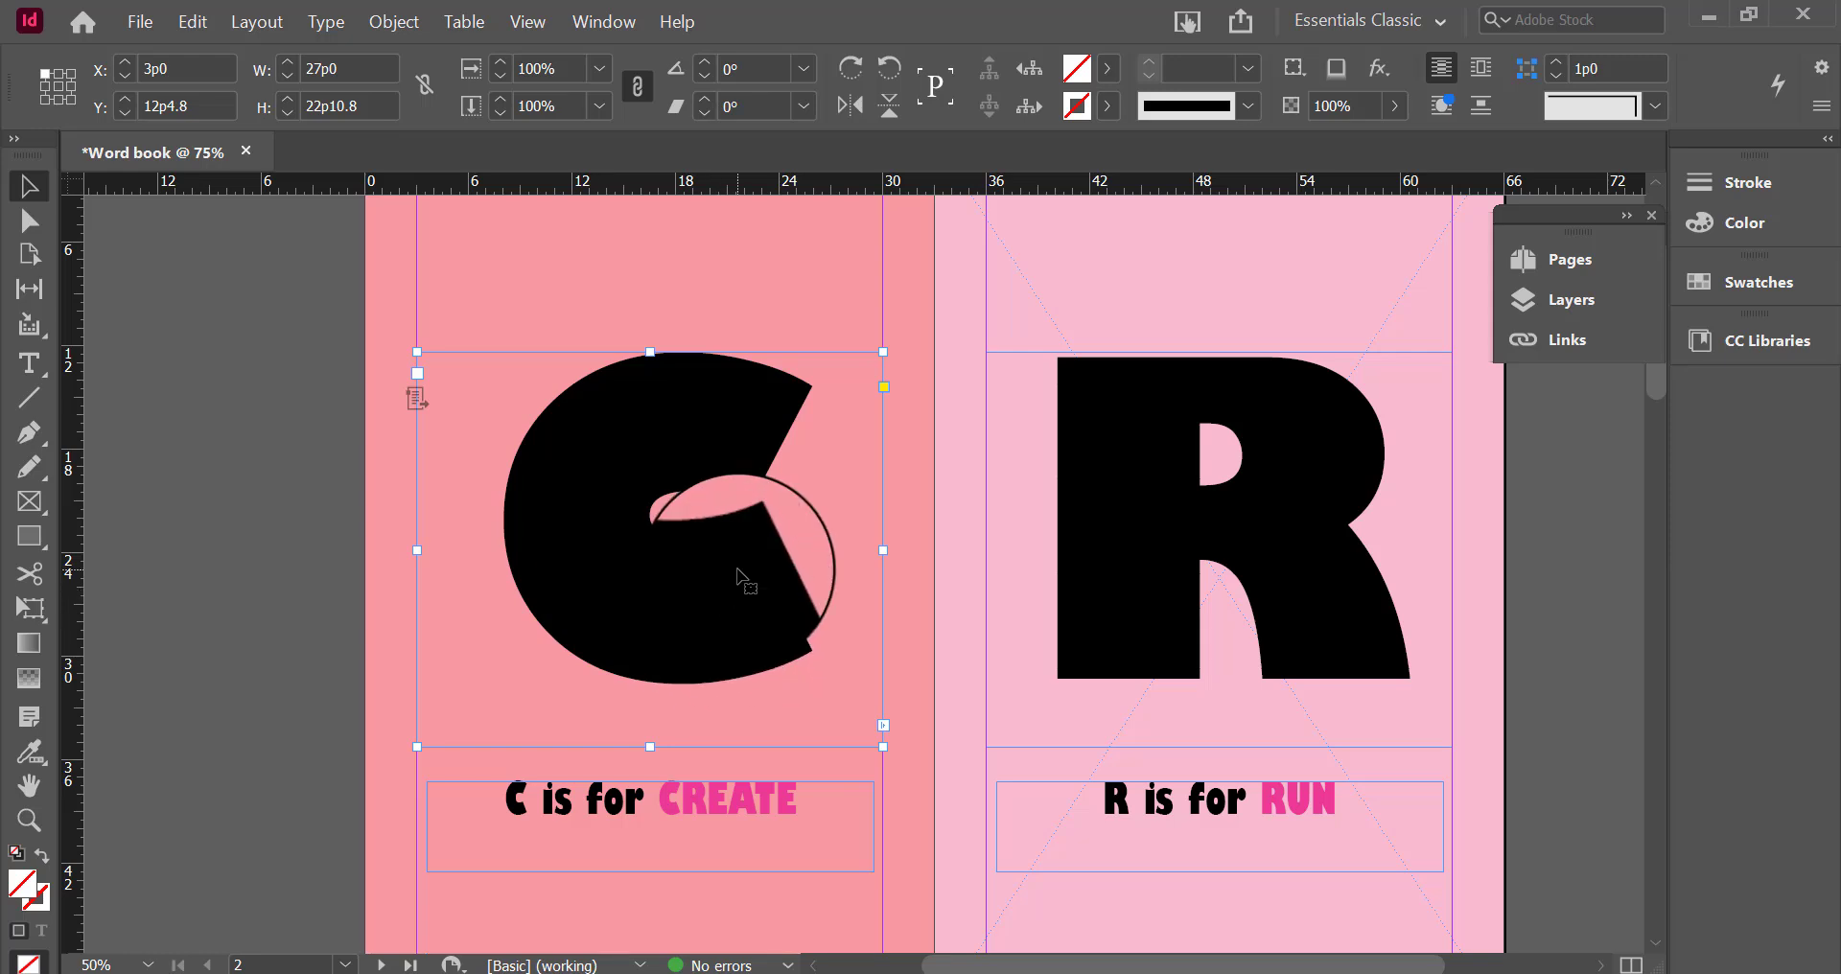
pyautogui.moveTo(739, 575); pyautogui.dragTo(635, 651)
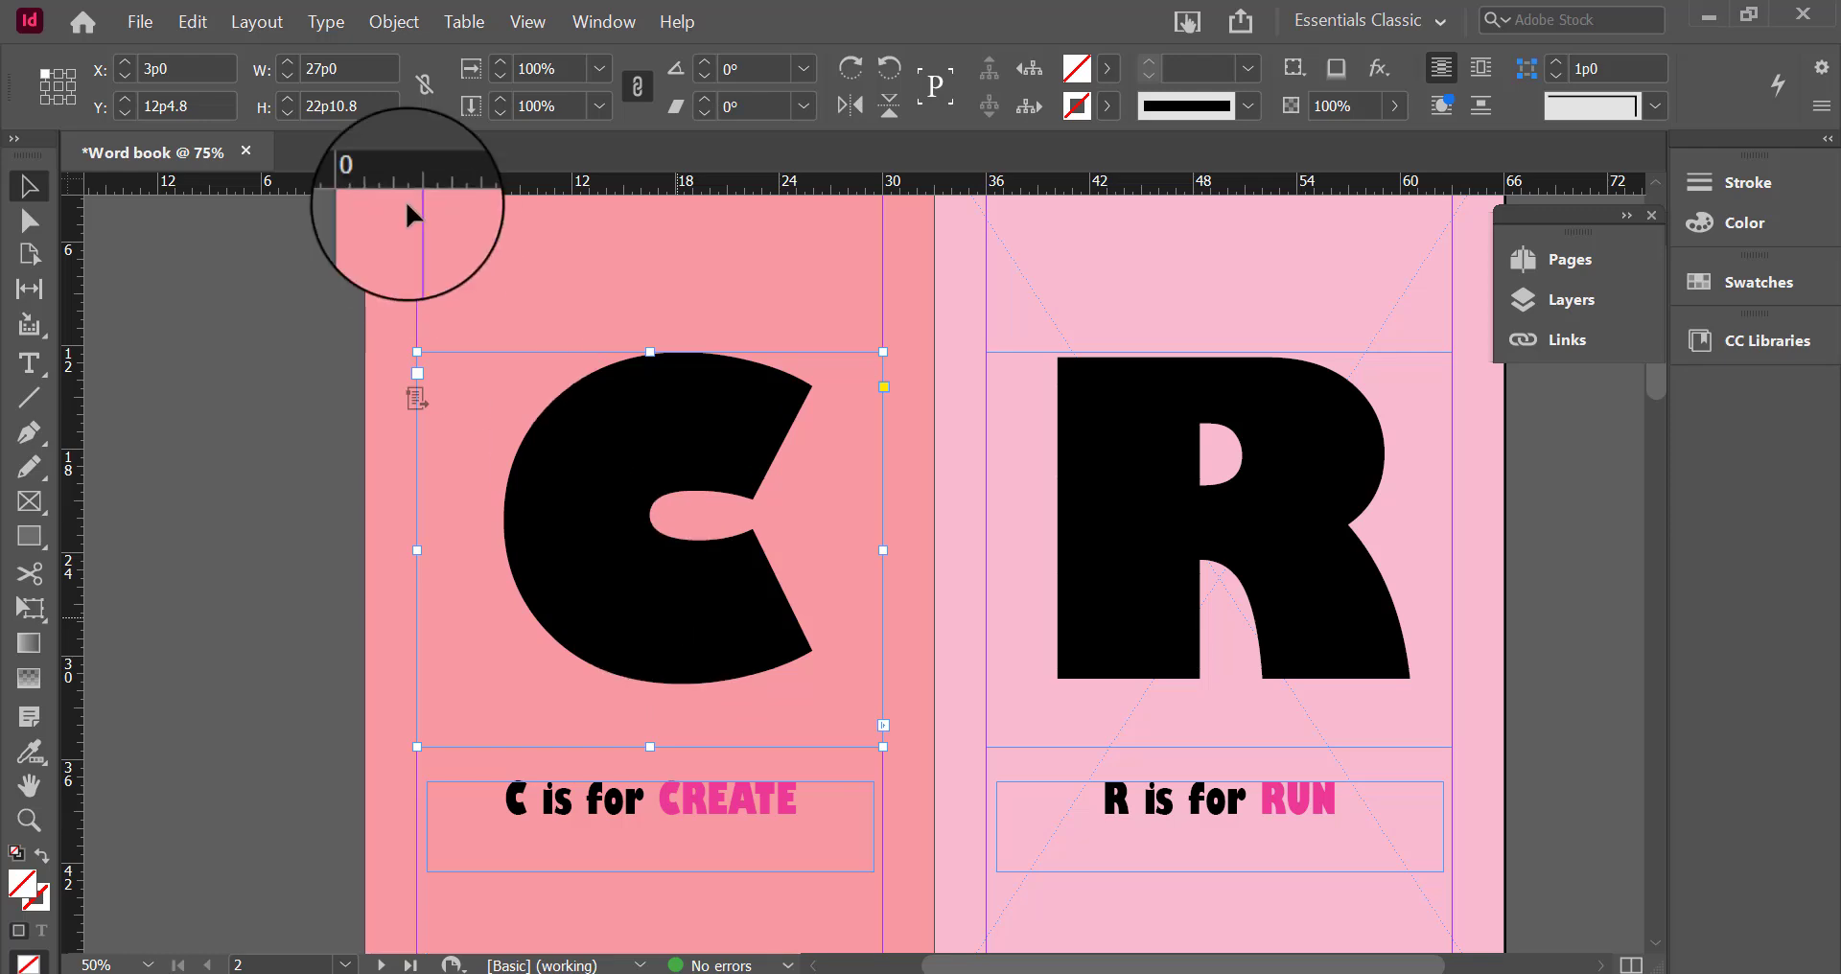
pyautogui.click(342, 25)
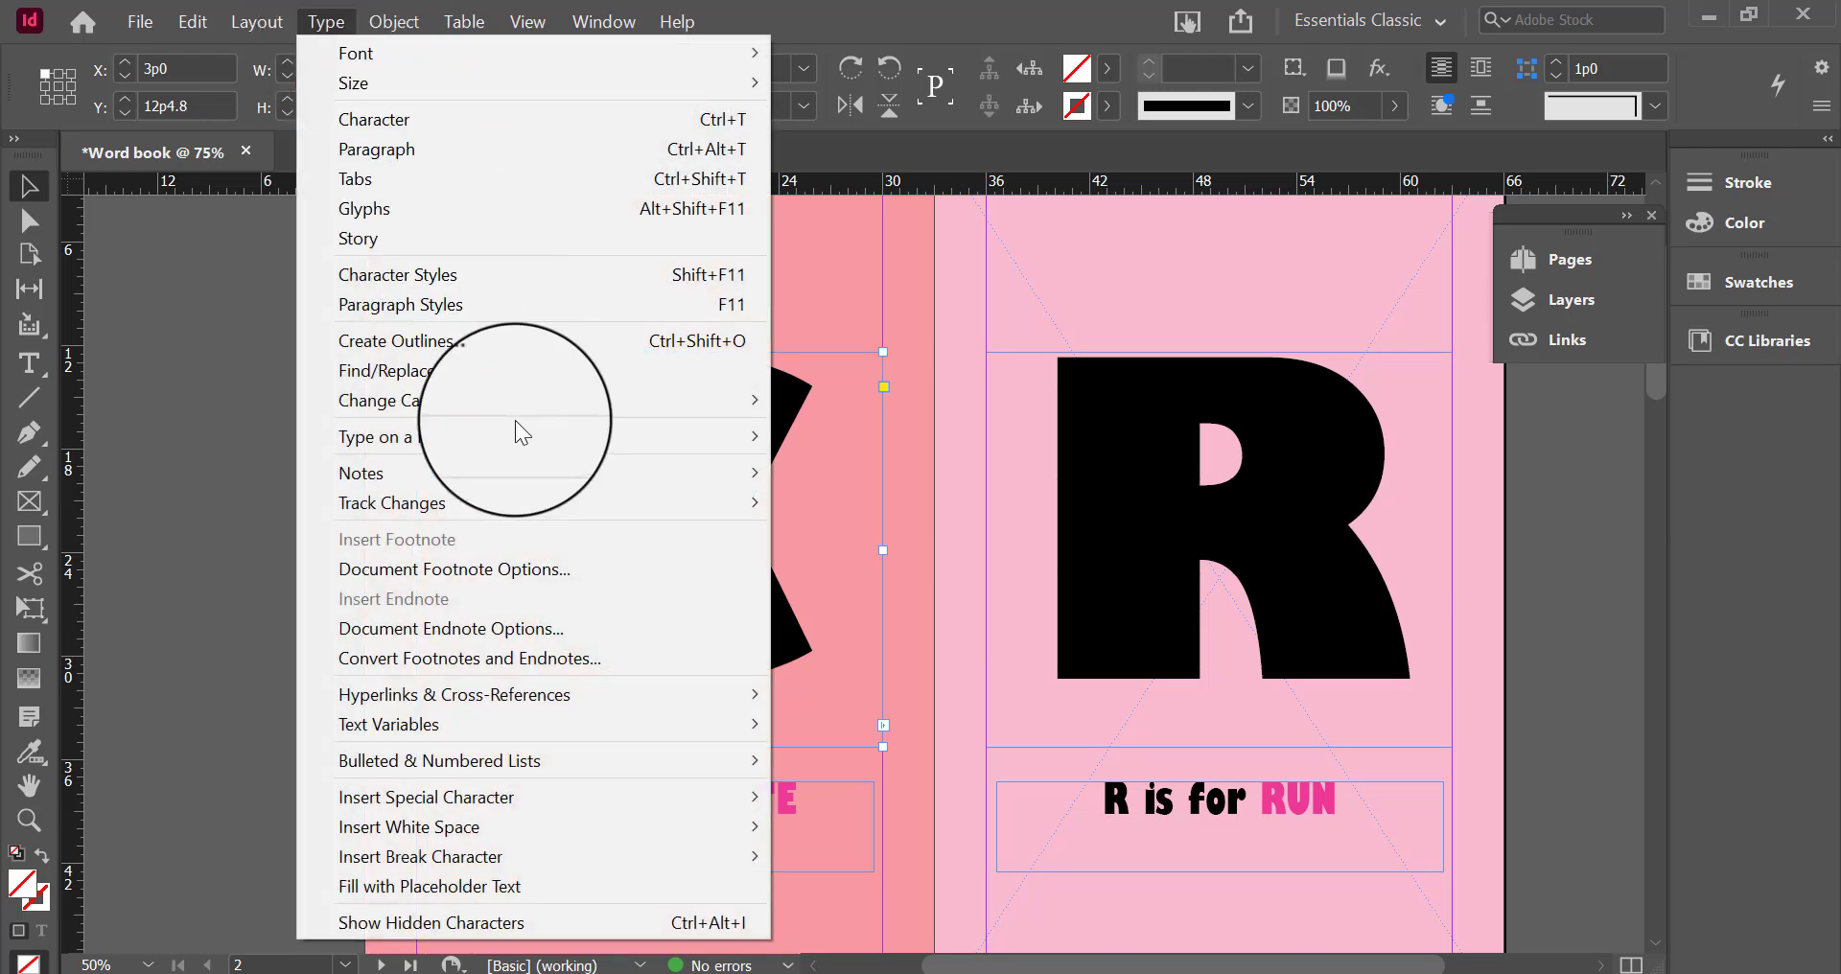
pyautogui.click(493, 341)
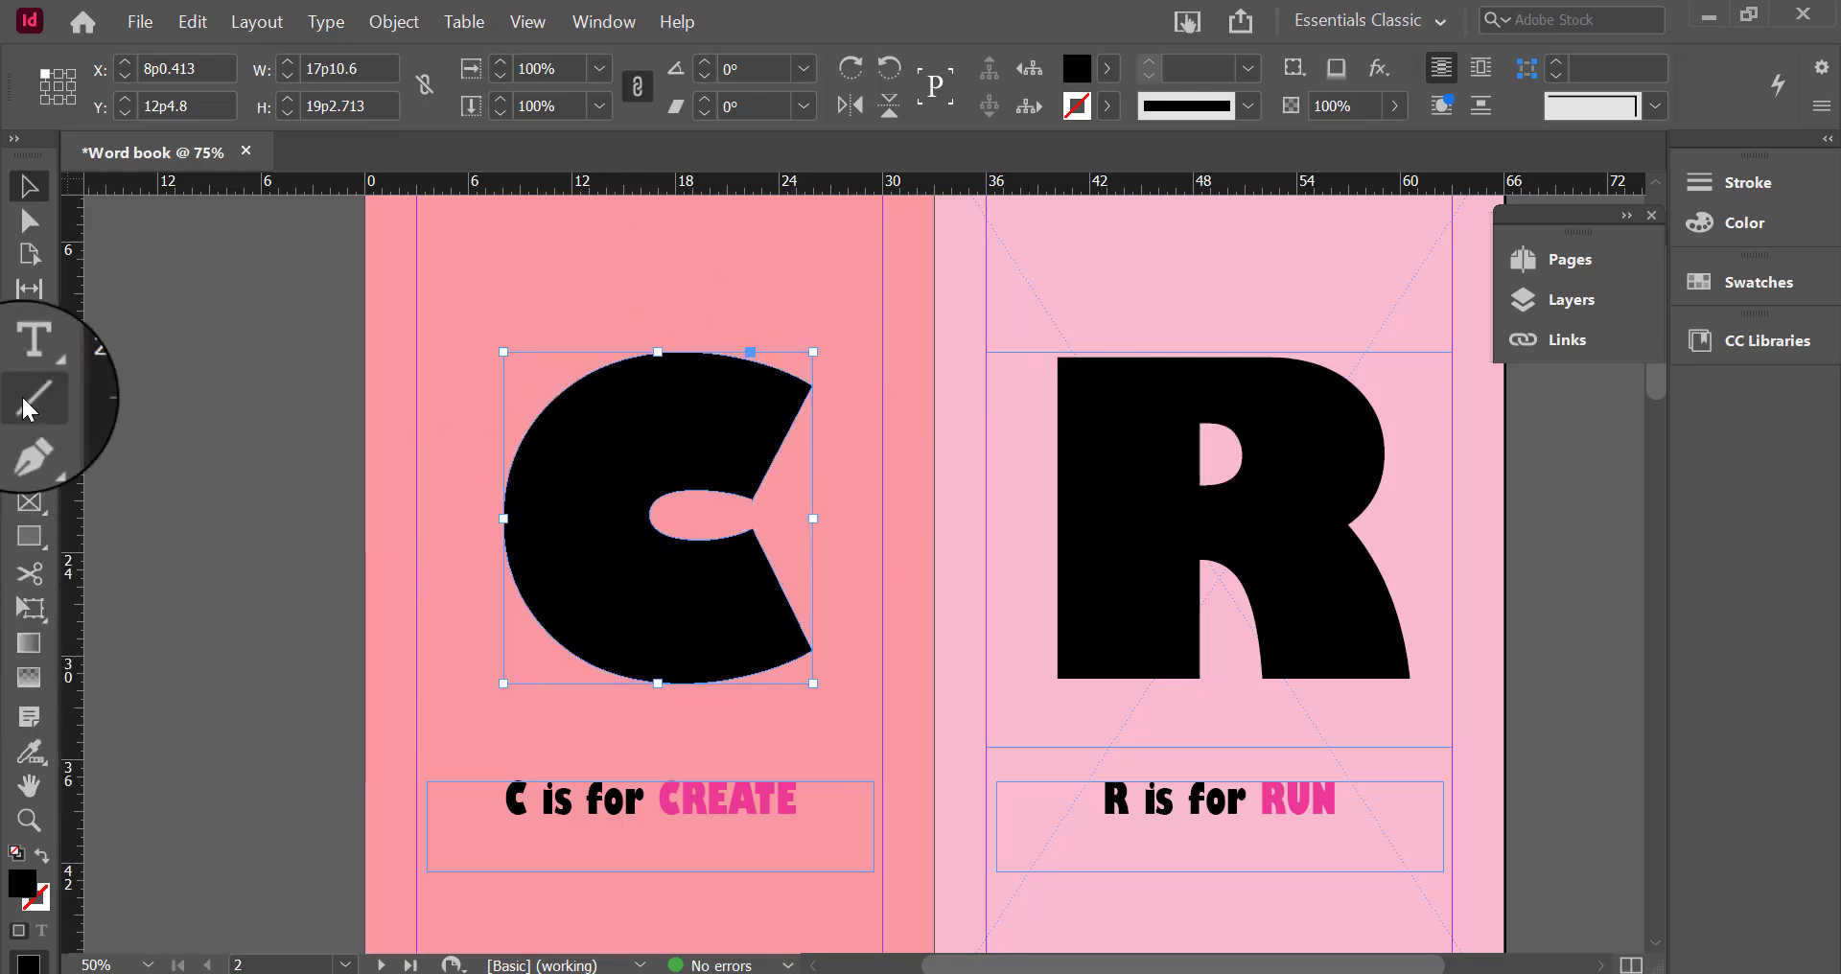
# Check with the Type tool whether the outlined C can be edited as text, then return to the Selection tool
pyautogui.click(29, 363)
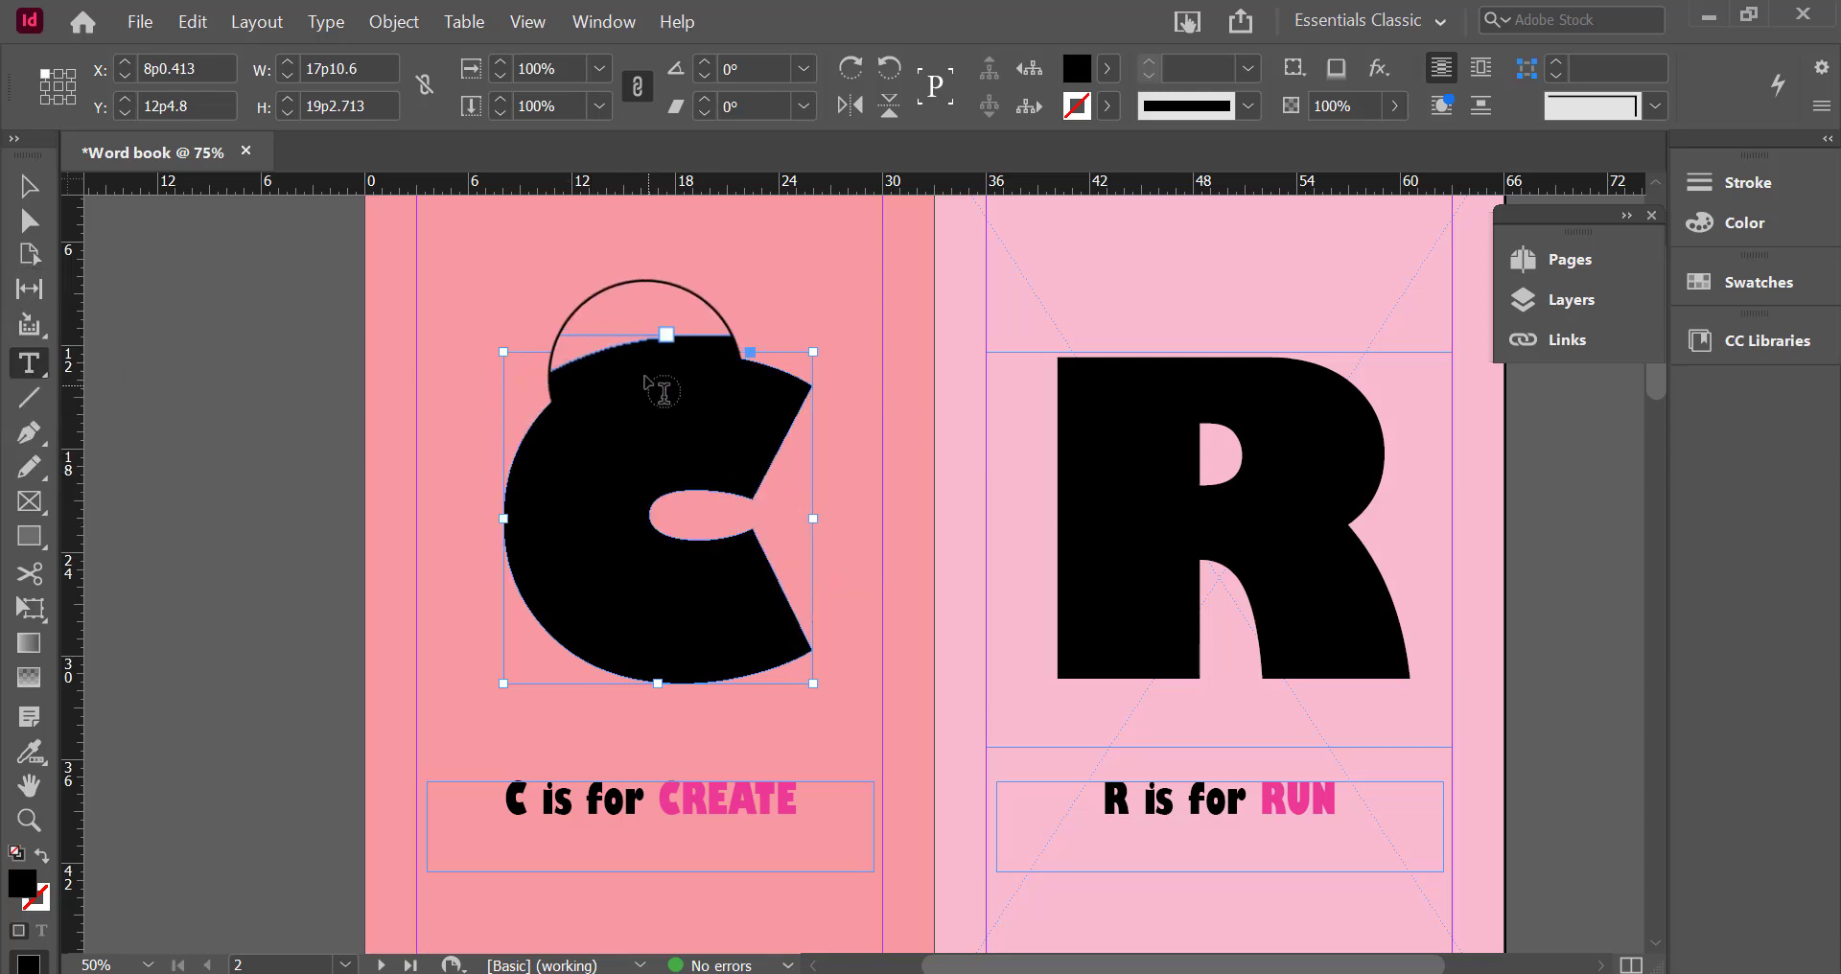
pyautogui.moveTo(640, 393); pyautogui.dragTo(723, 450)
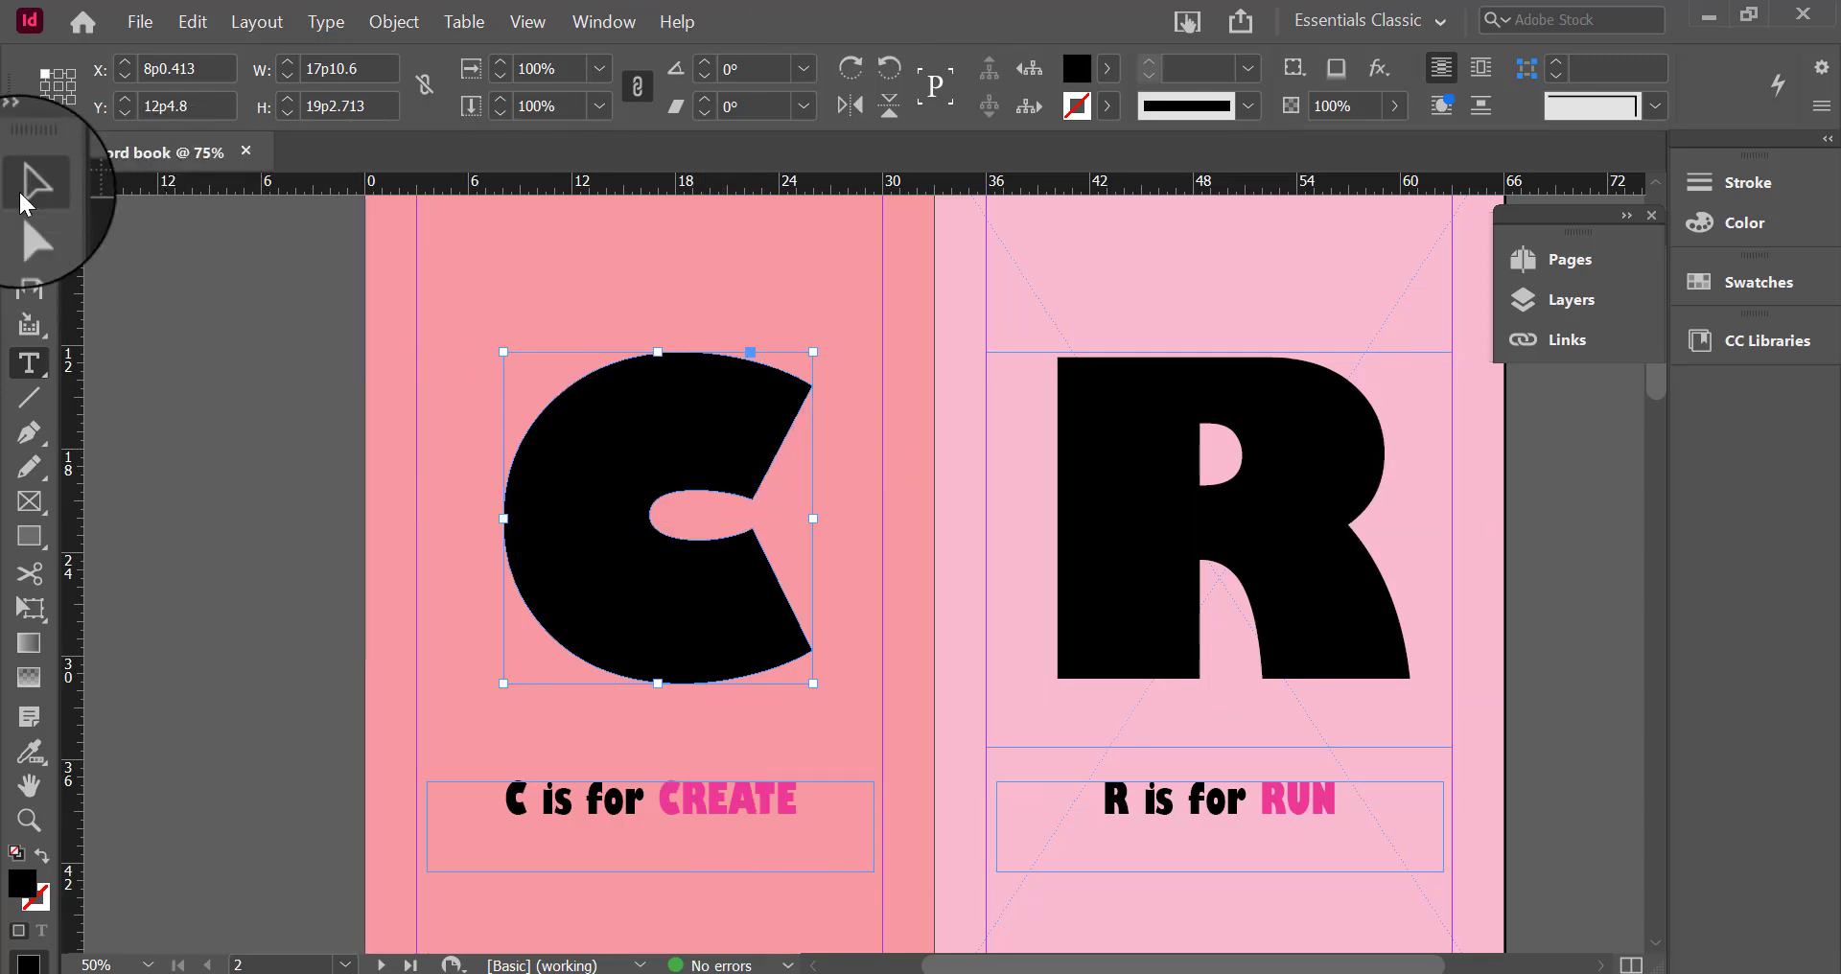
pyautogui.click(29, 185)
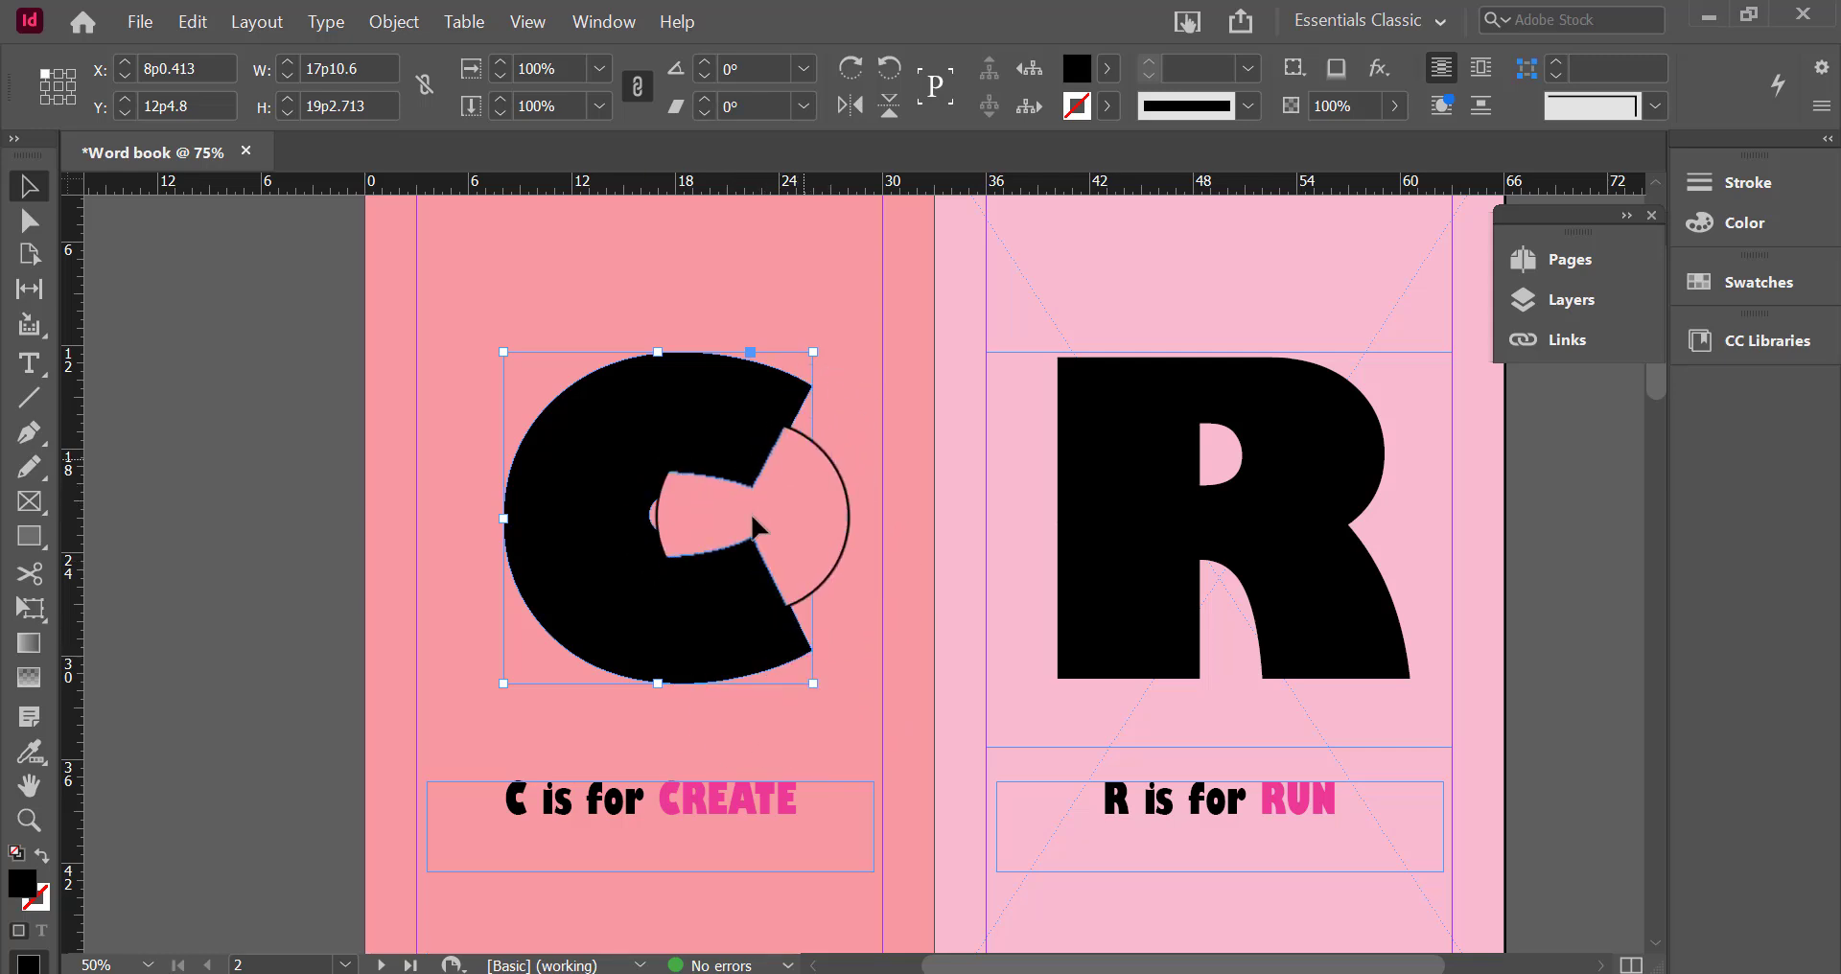
# Place the image pexels-alexander-ant-4585185 from the Downloads folder inside the outlined letter C
pyautogui.moveTo(810, 383); pyautogui.dragTo(726, 618)
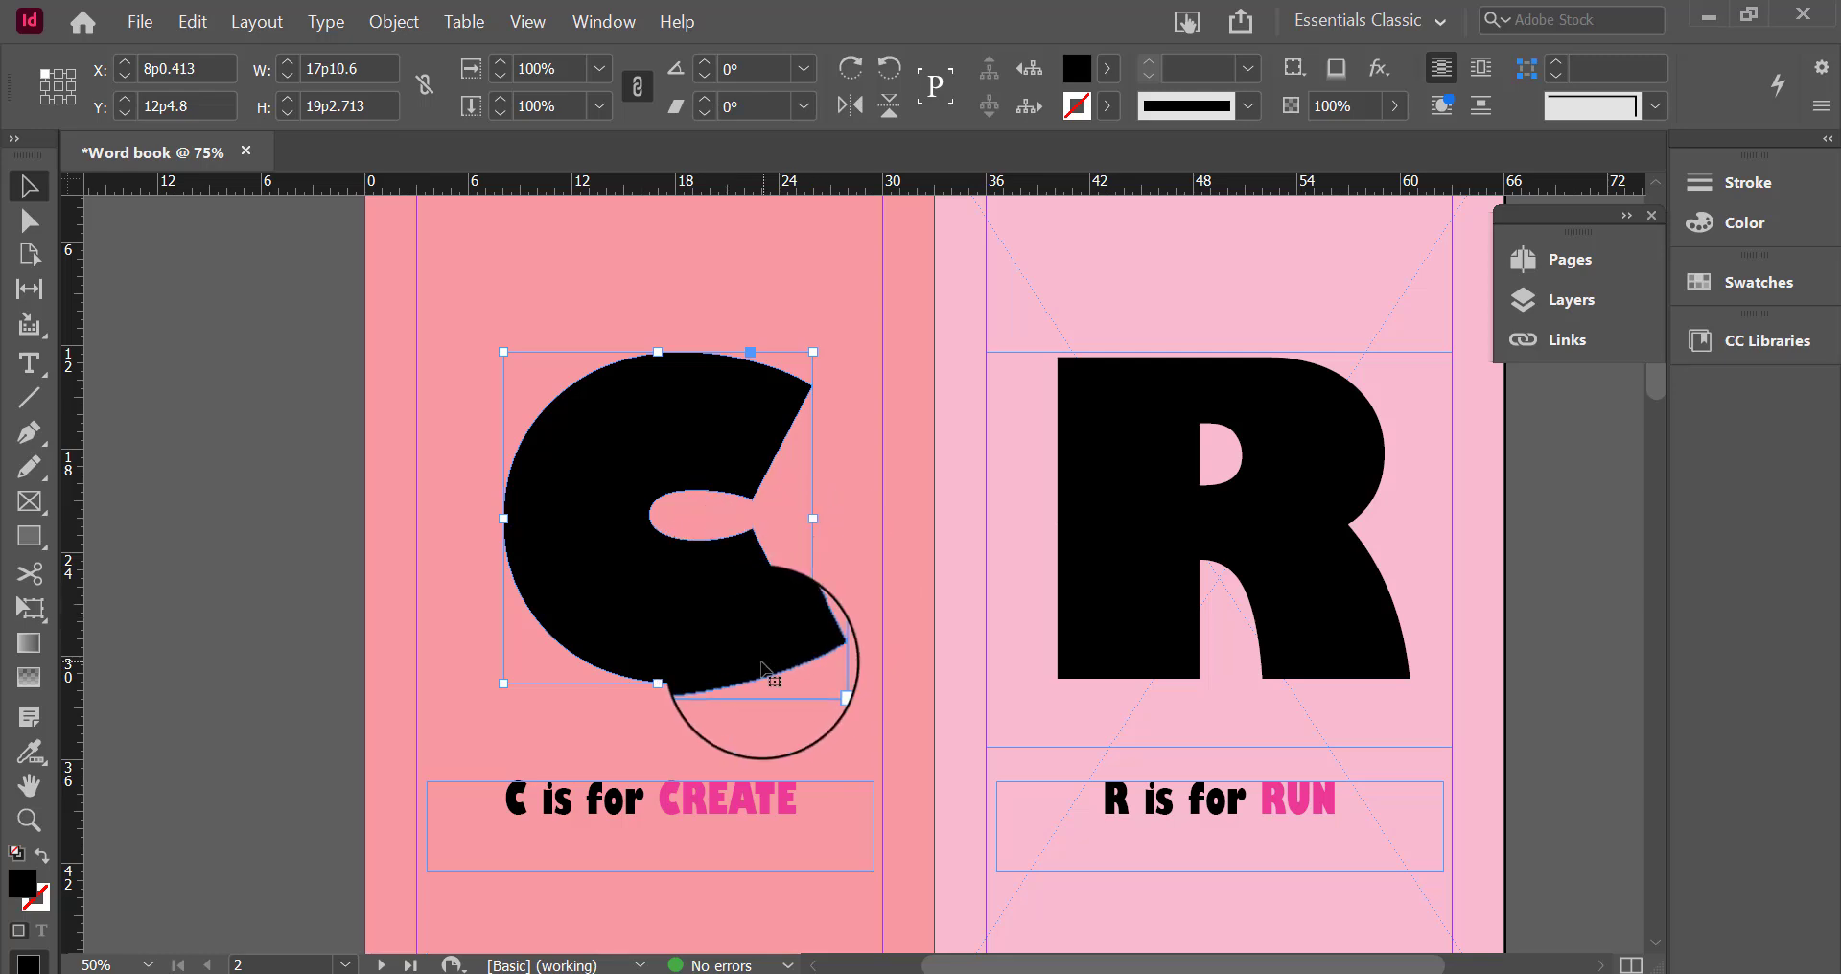
pyautogui.click(148, 27)
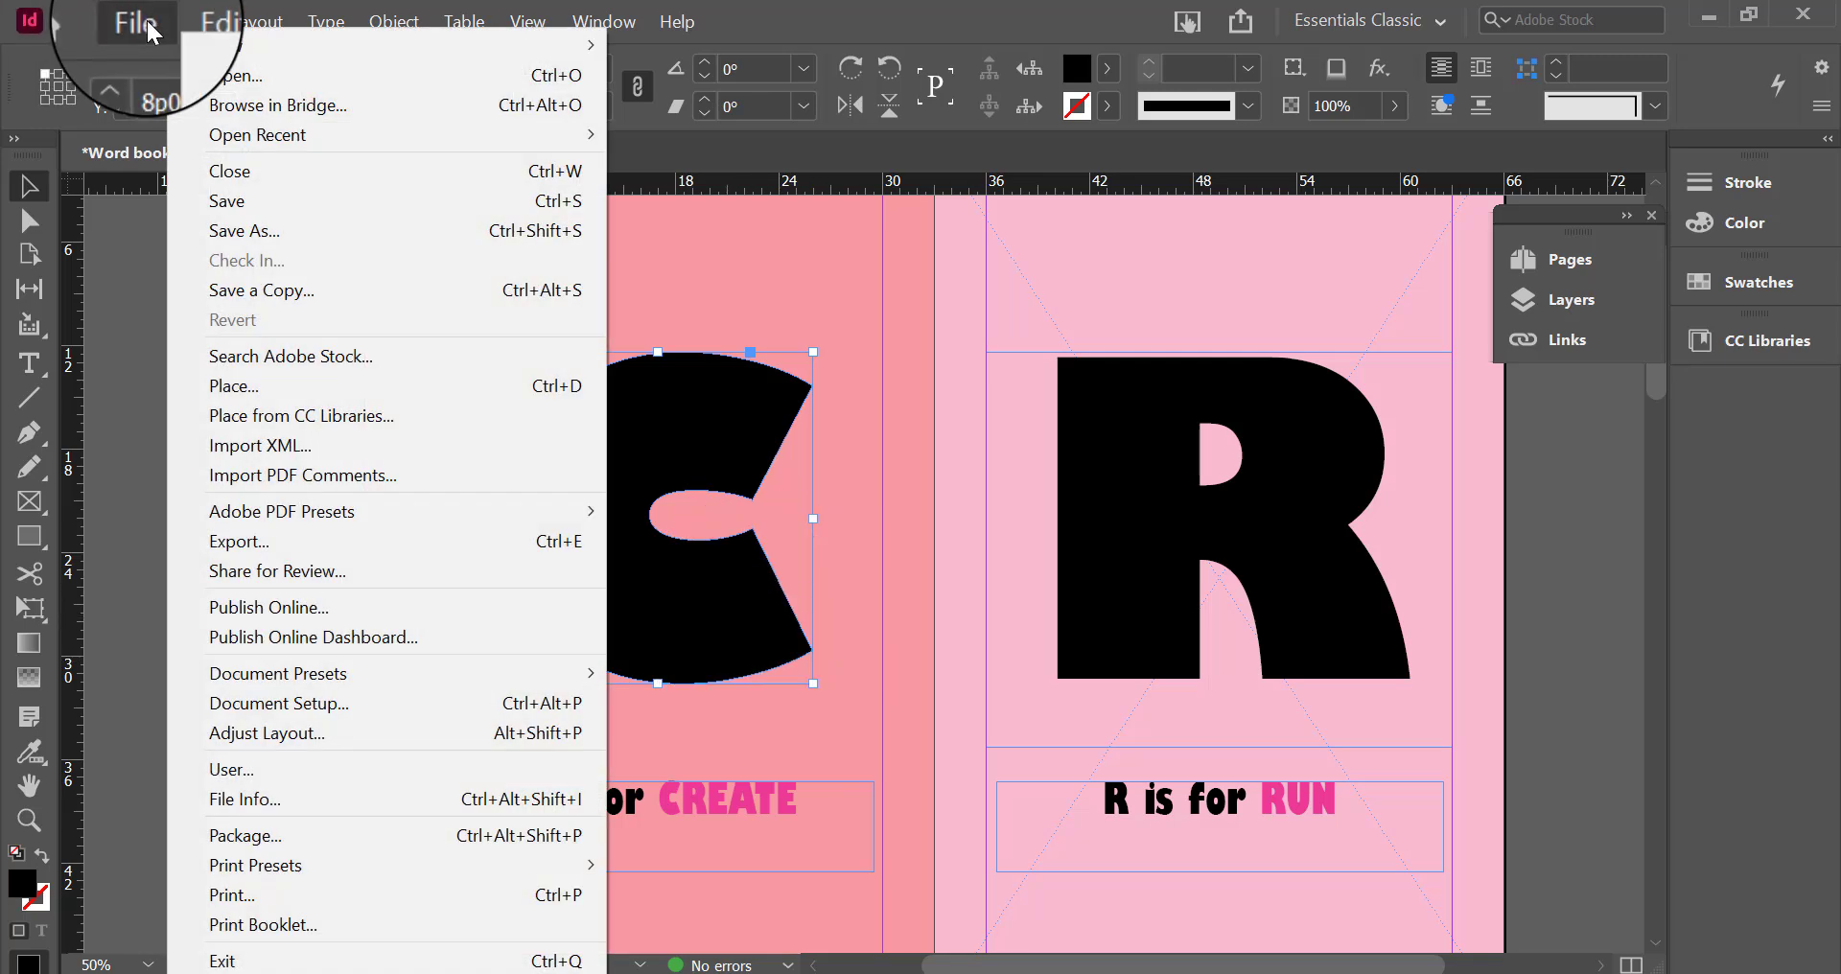
pyautogui.click(272, 387)
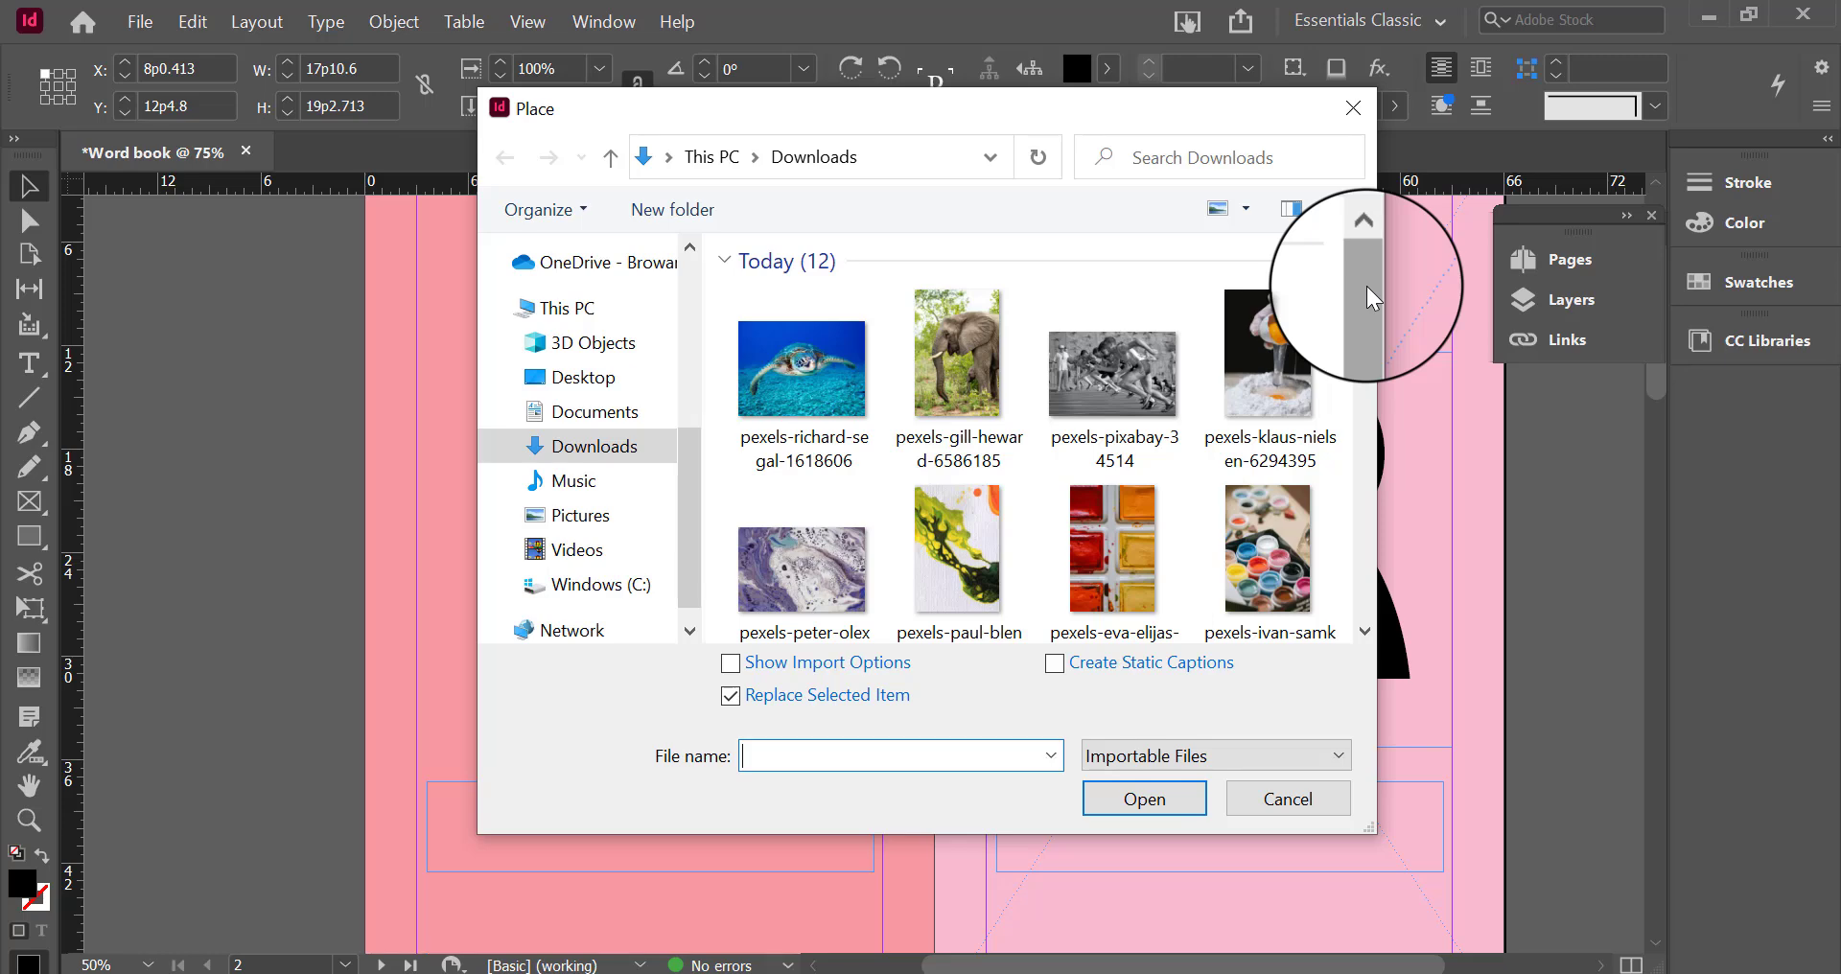
pyautogui.moveTo(1366, 286); pyautogui.dragTo(1360, 364)
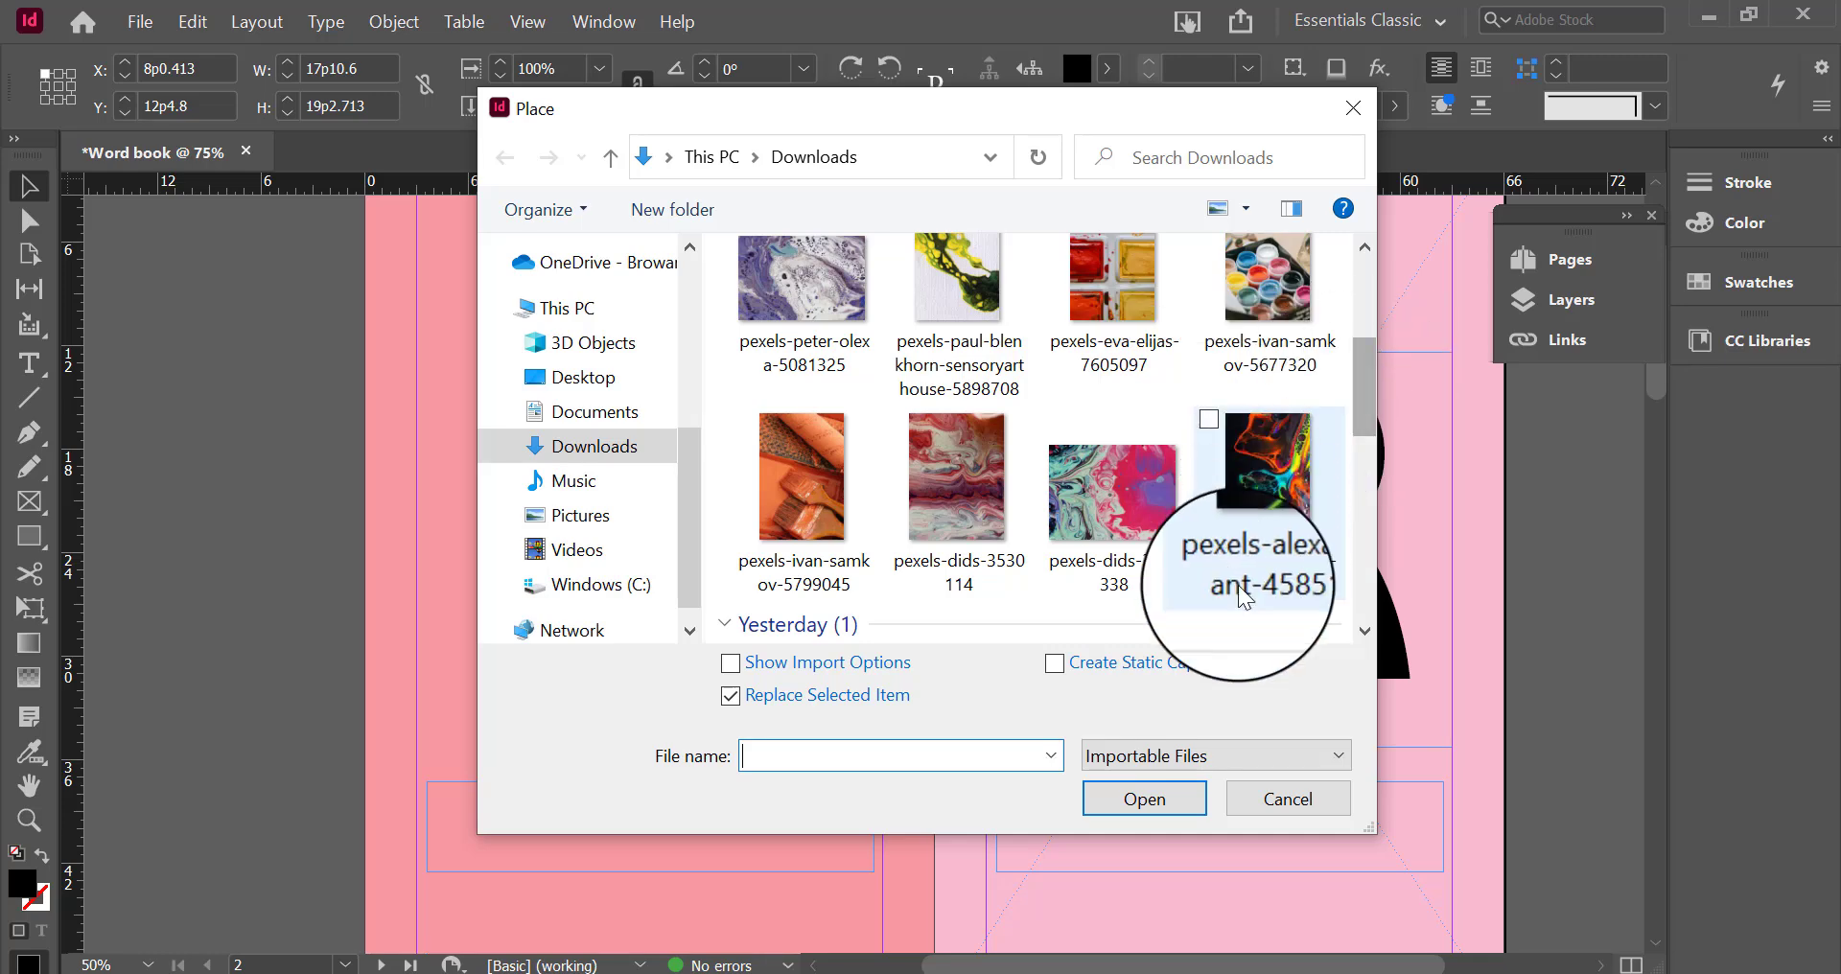
pyautogui.click(1234, 516)
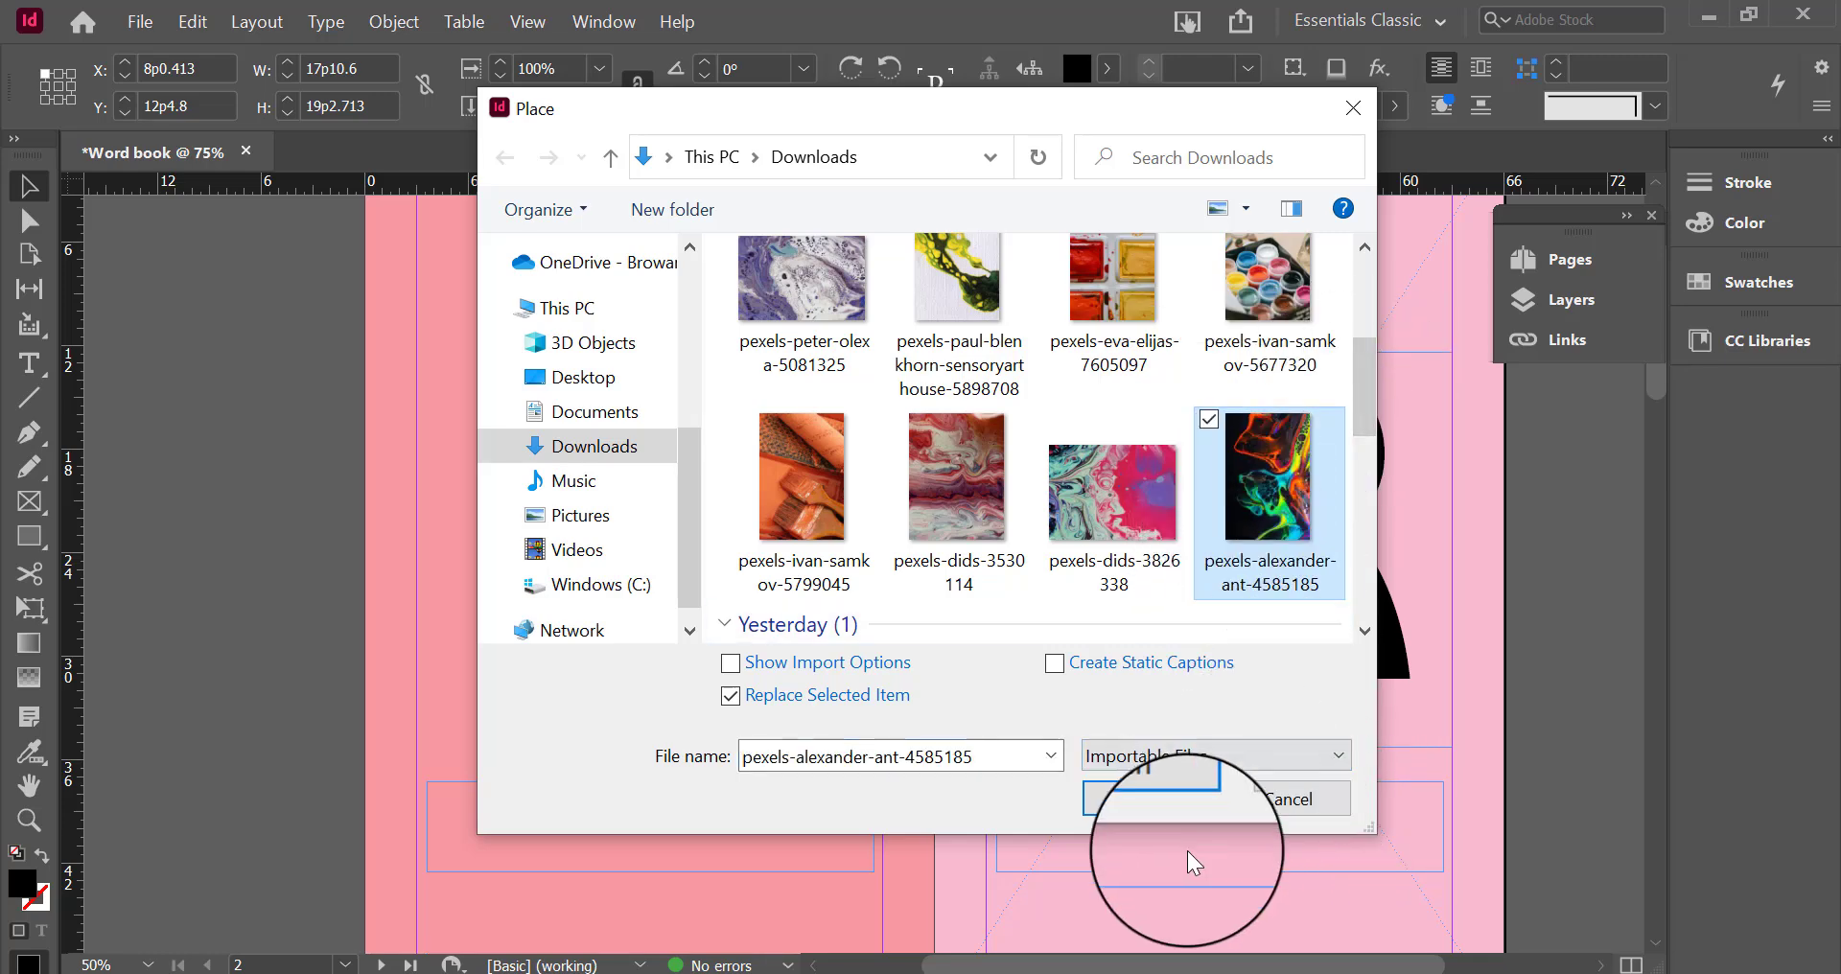
pyautogui.click(1170, 808)
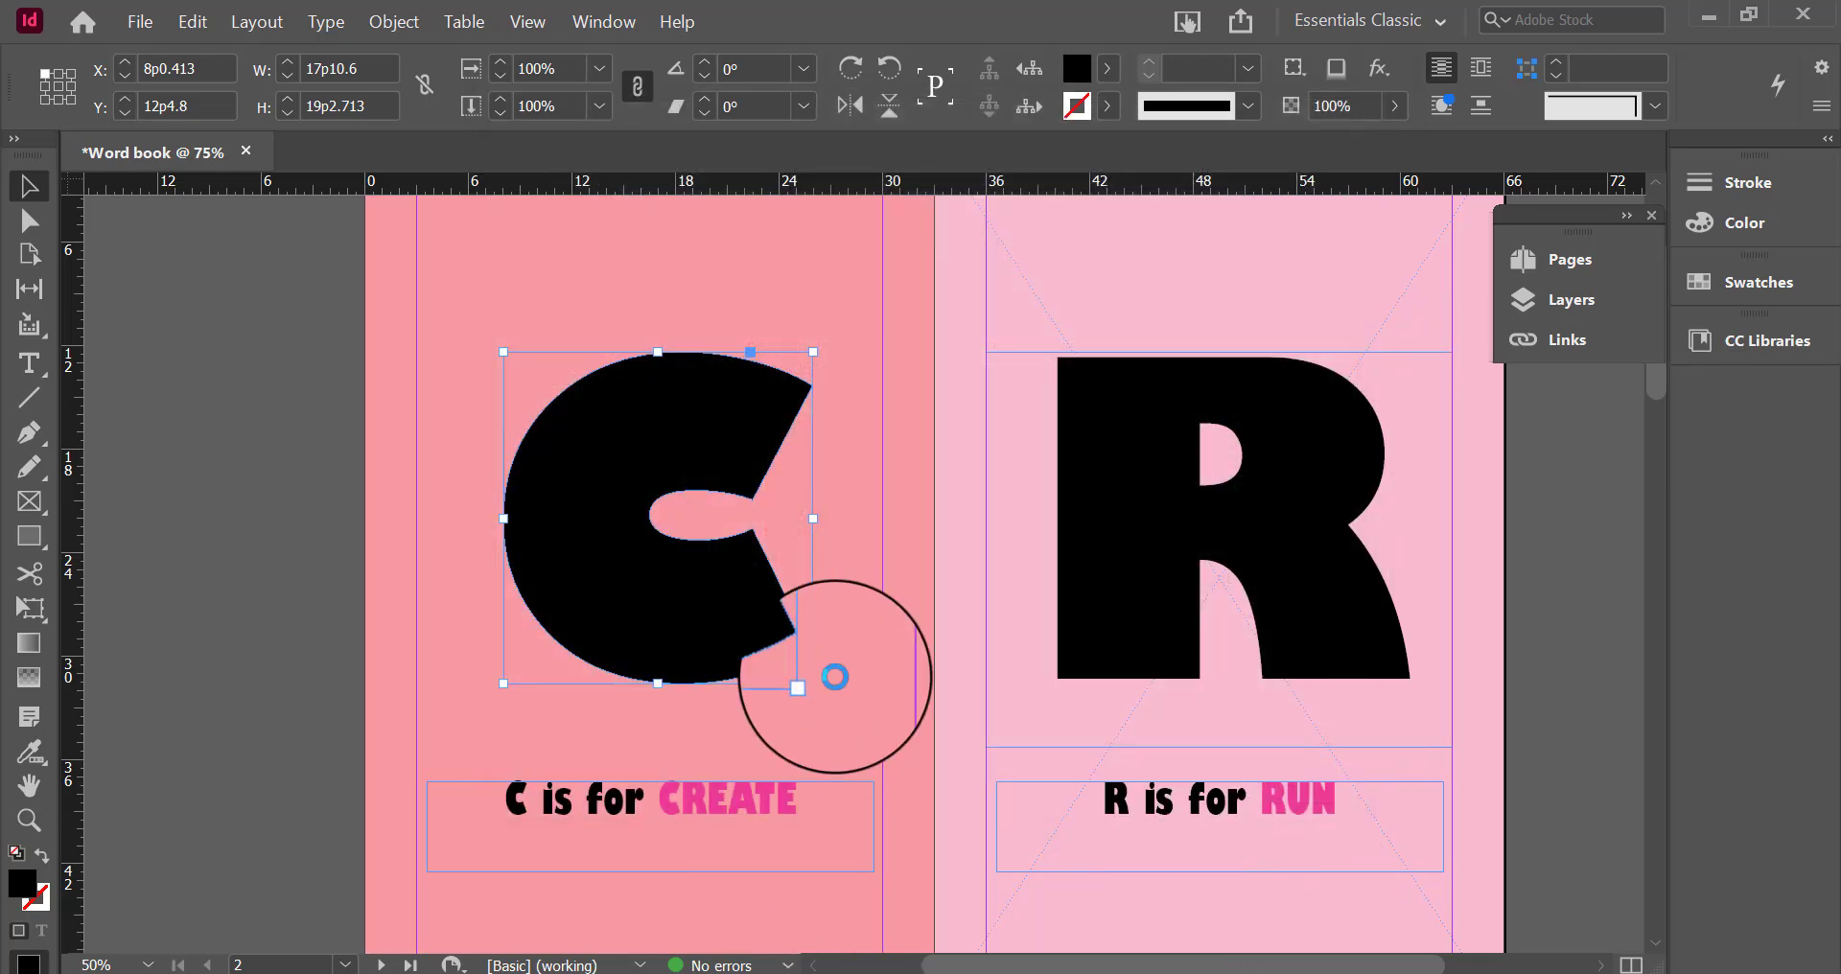
pyautogui.click(835, 677)
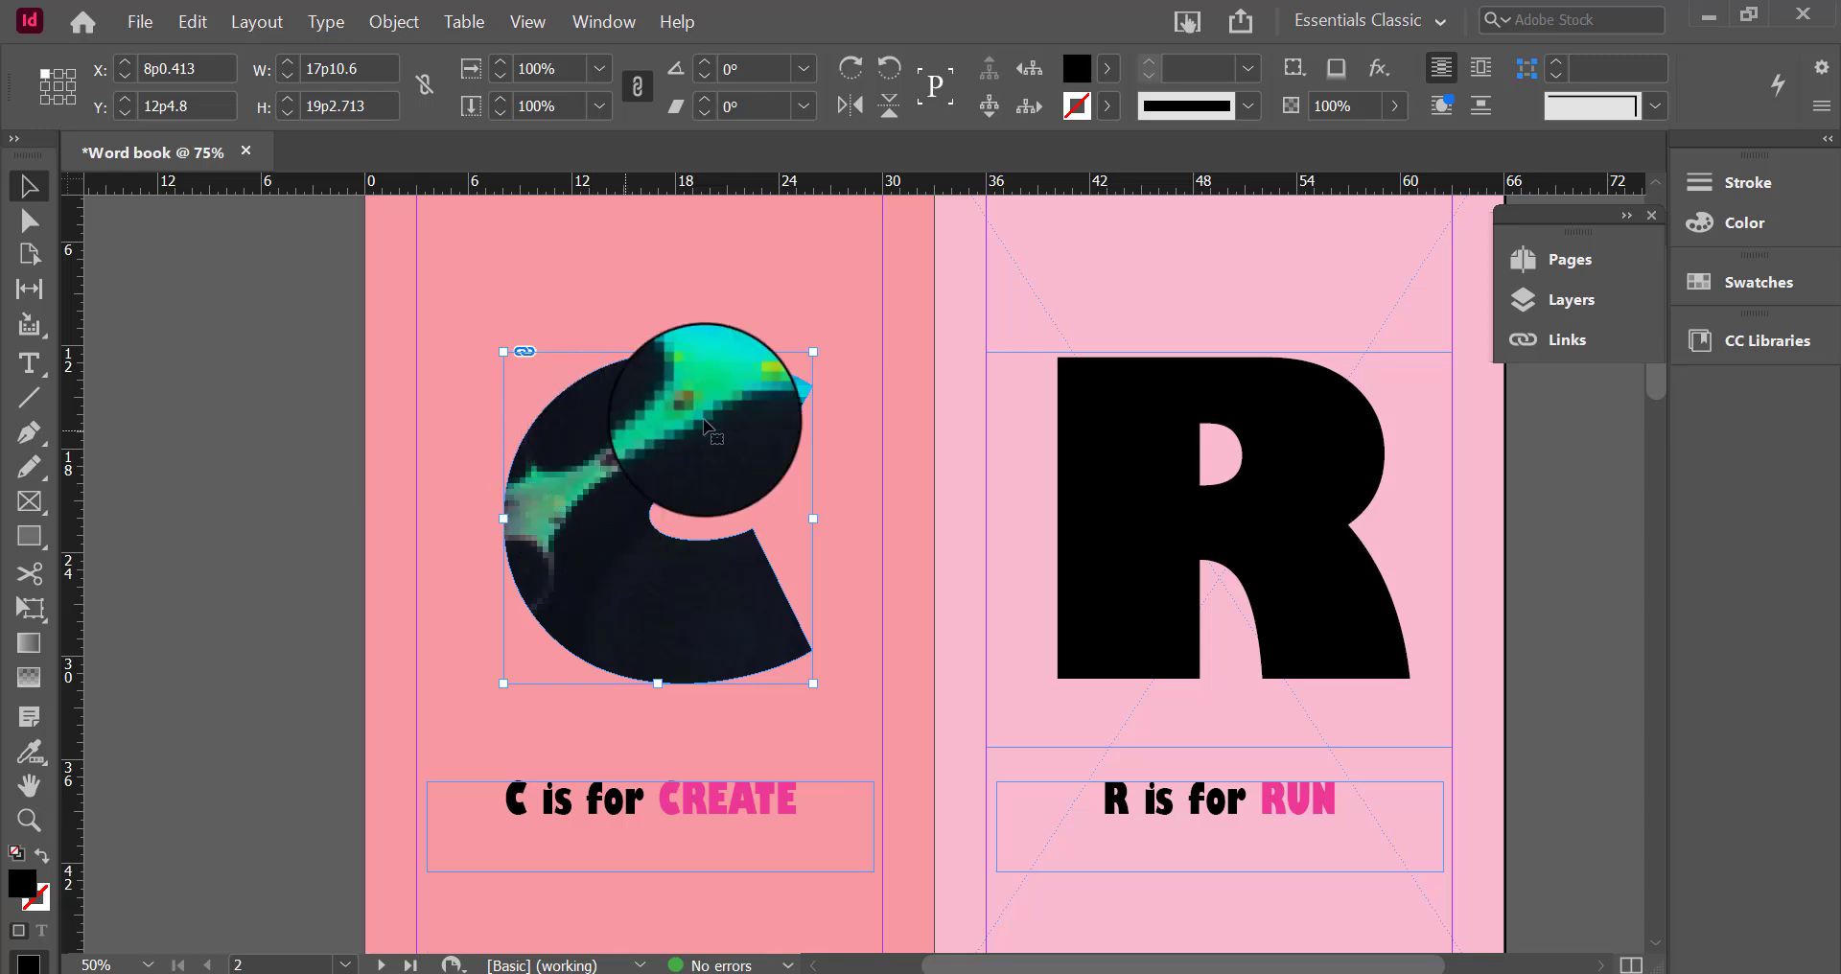
# Fit the image inside the letter C with Fill Frame Proportionally
pyautogui.moveTo(689, 415)
pyautogui.mouseDown()
pyautogui.moveTo(590, 564)
pyautogui.moveTo(672, 414)
pyautogui.mouseUp()
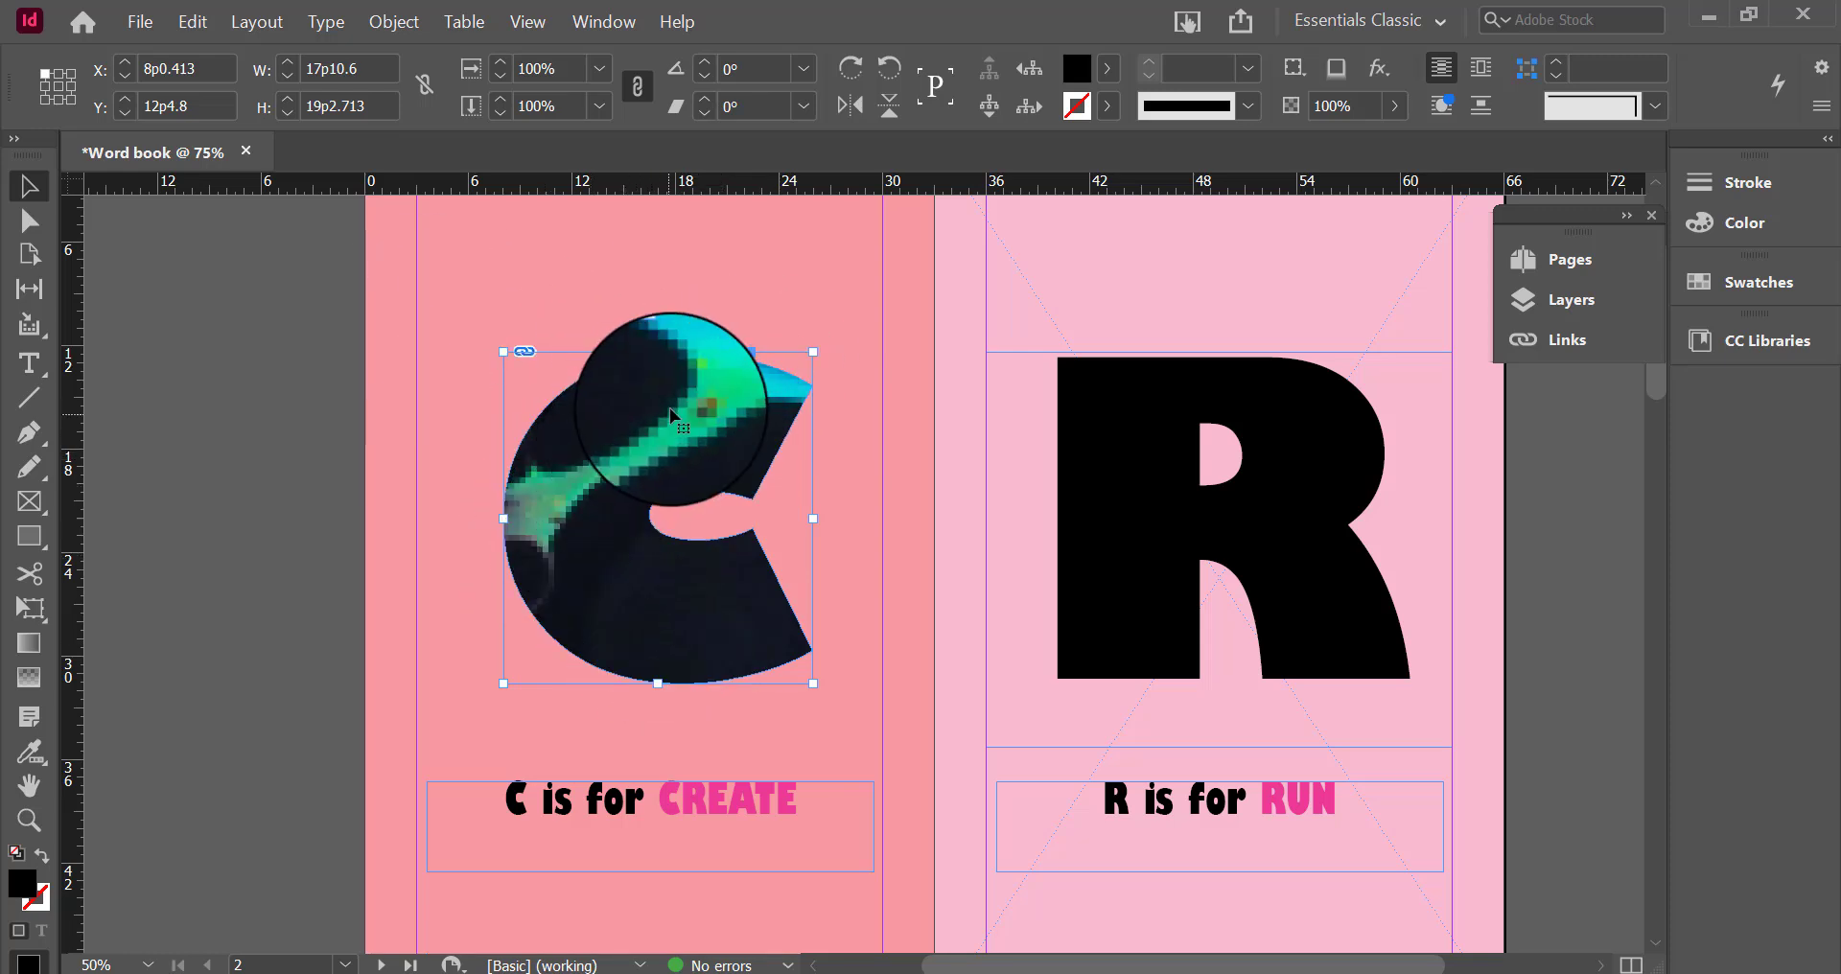
pyautogui.rightClick(669, 407)
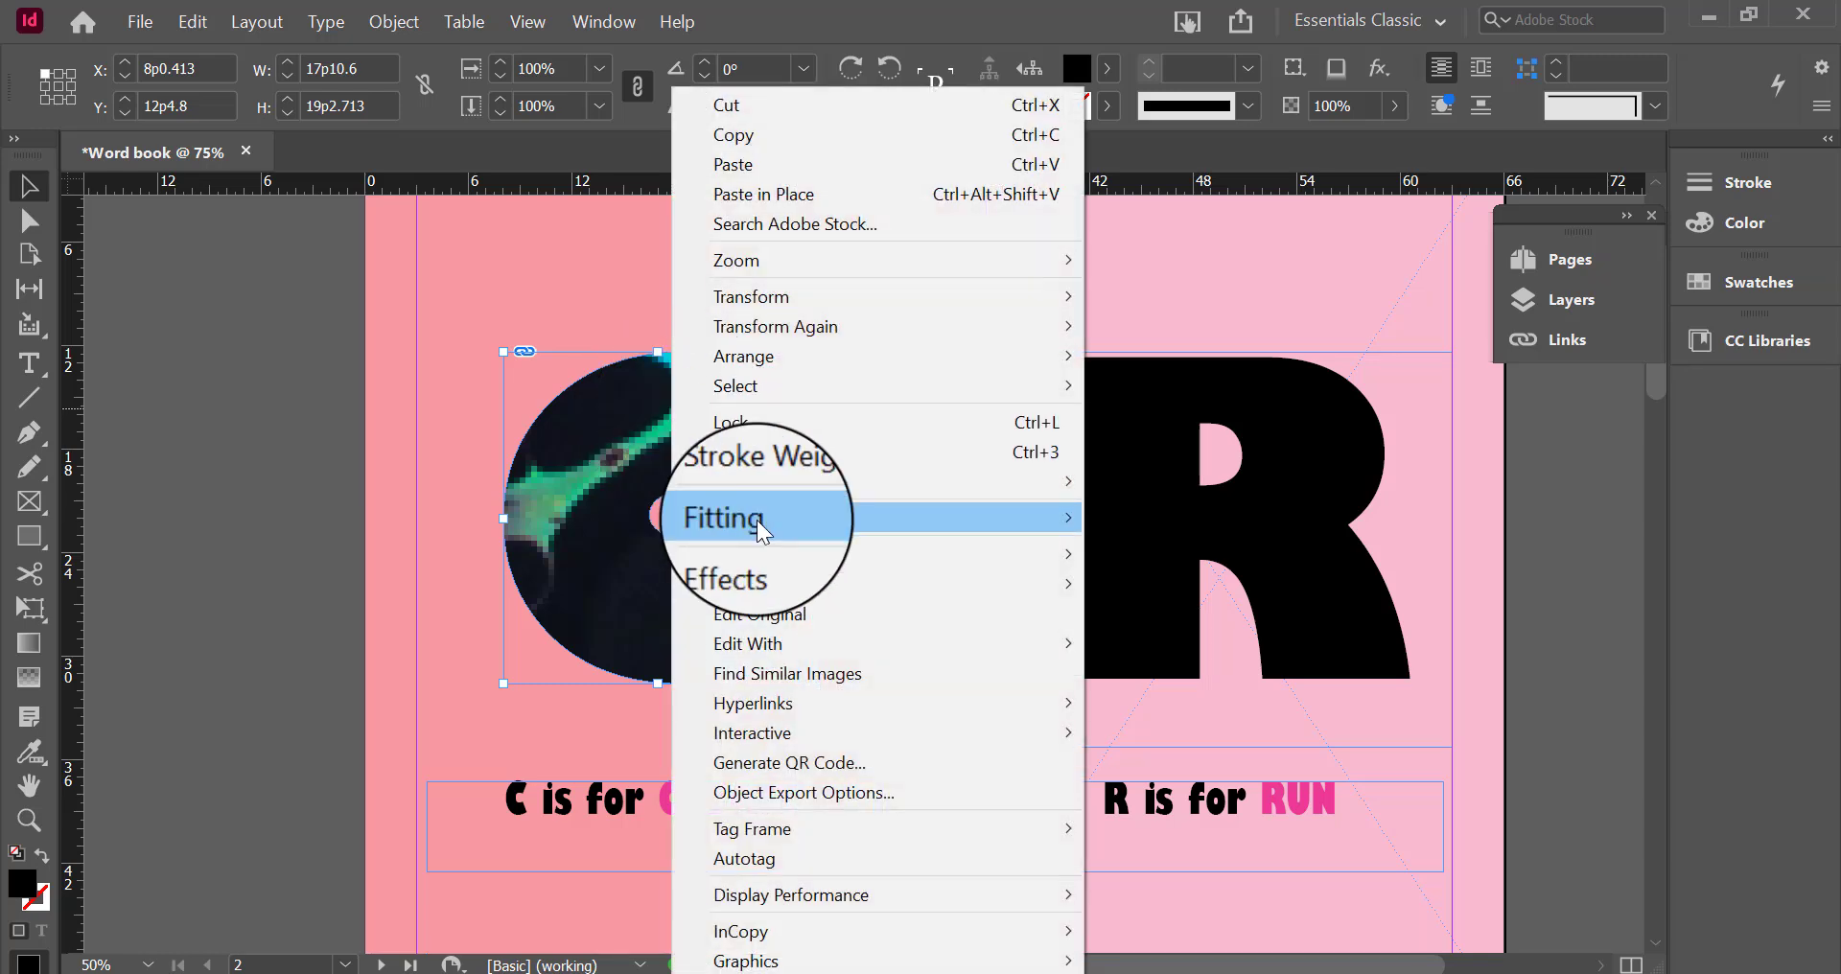
pyautogui.moveTo(757, 519)
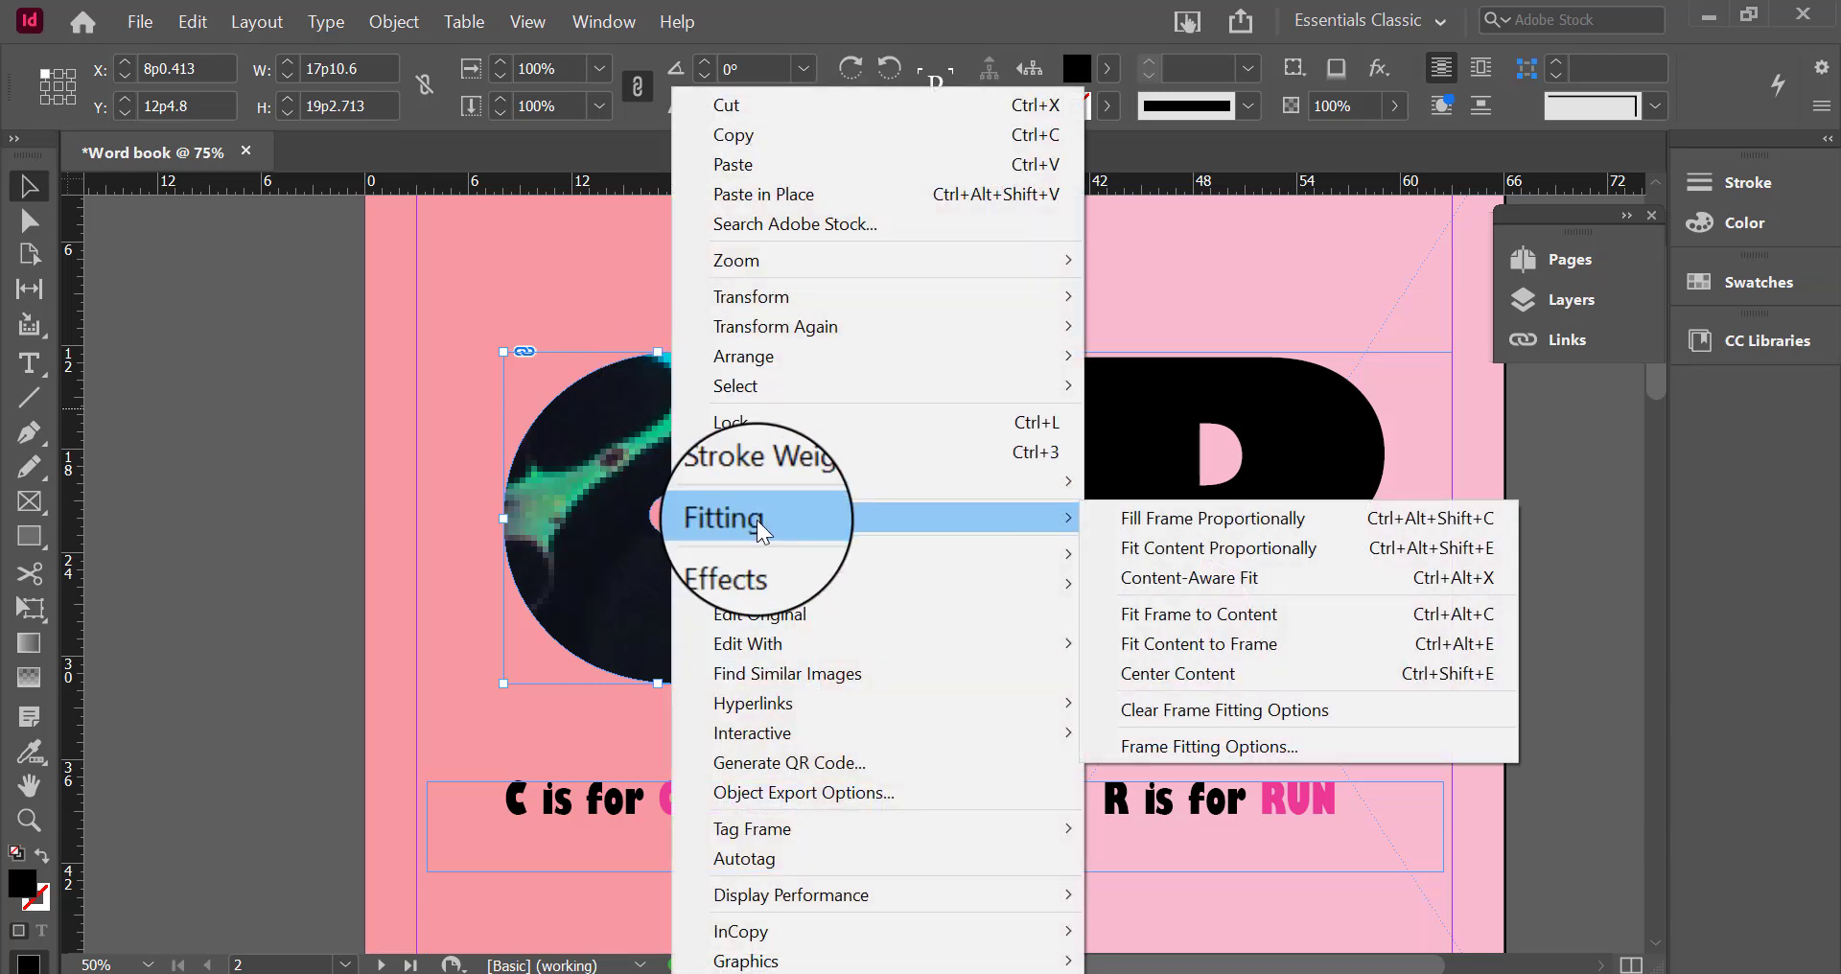
pyautogui.click(1252, 518)
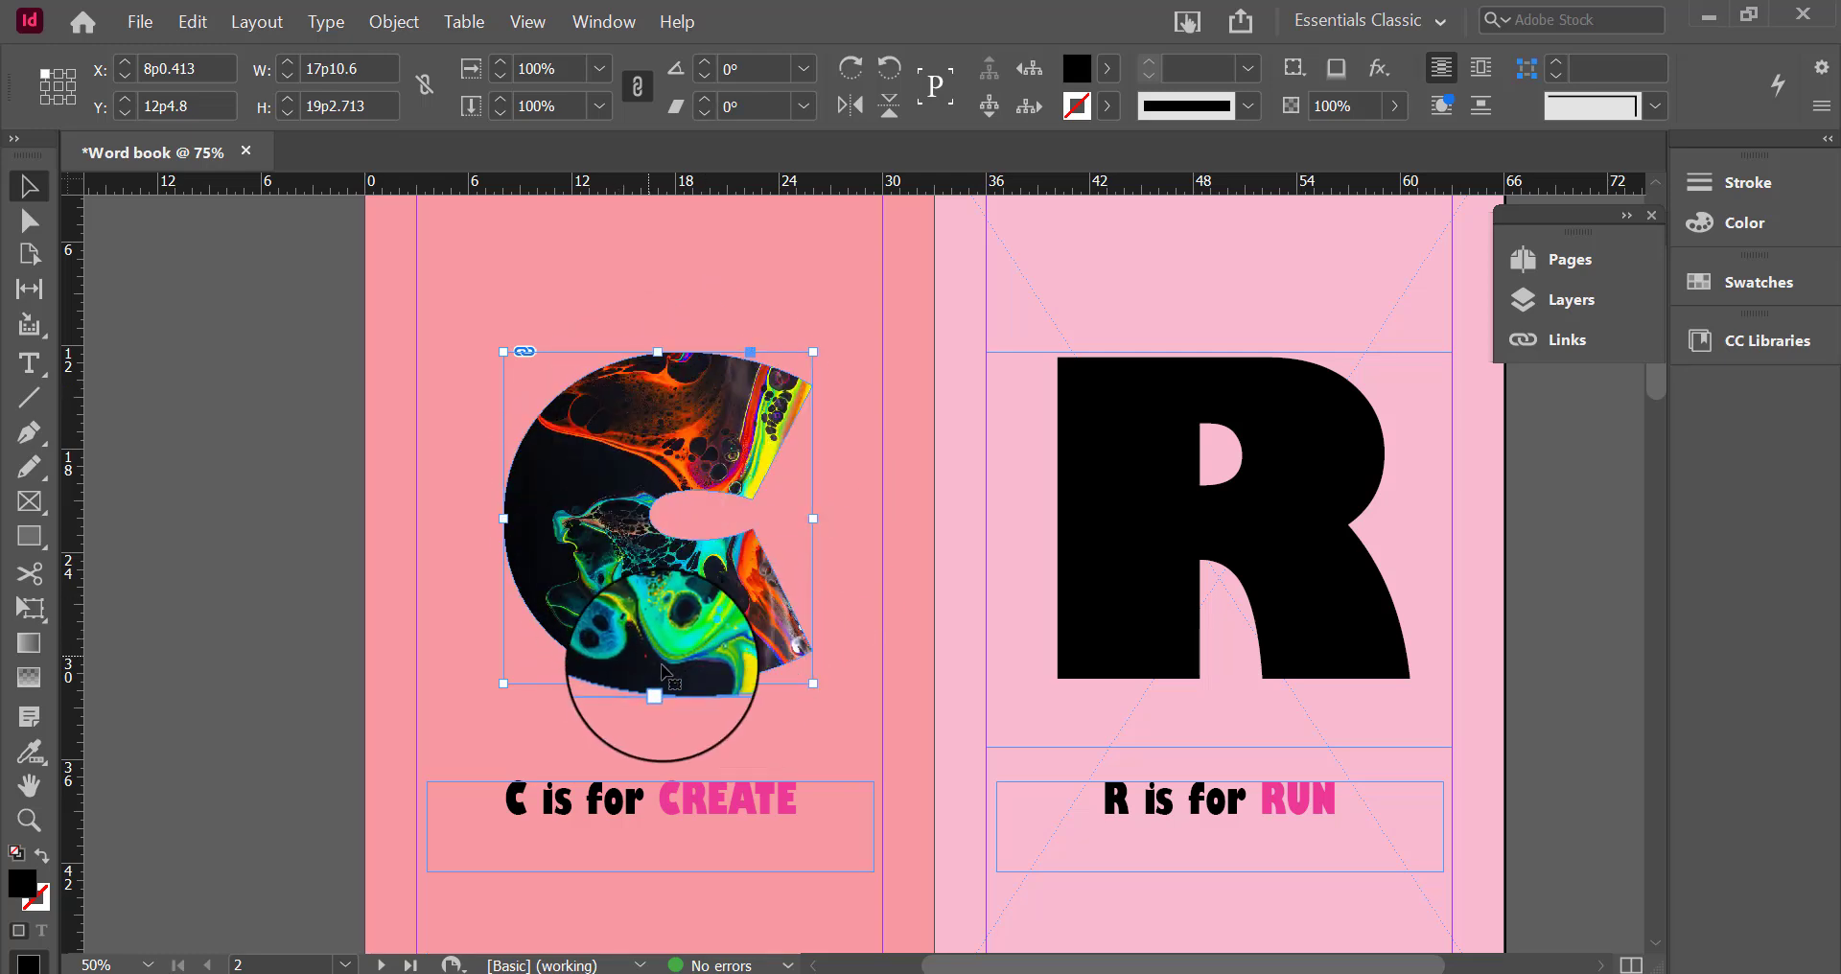
# Convert the large letter R on page 3 to outlines
pyautogui.click(1172, 470)
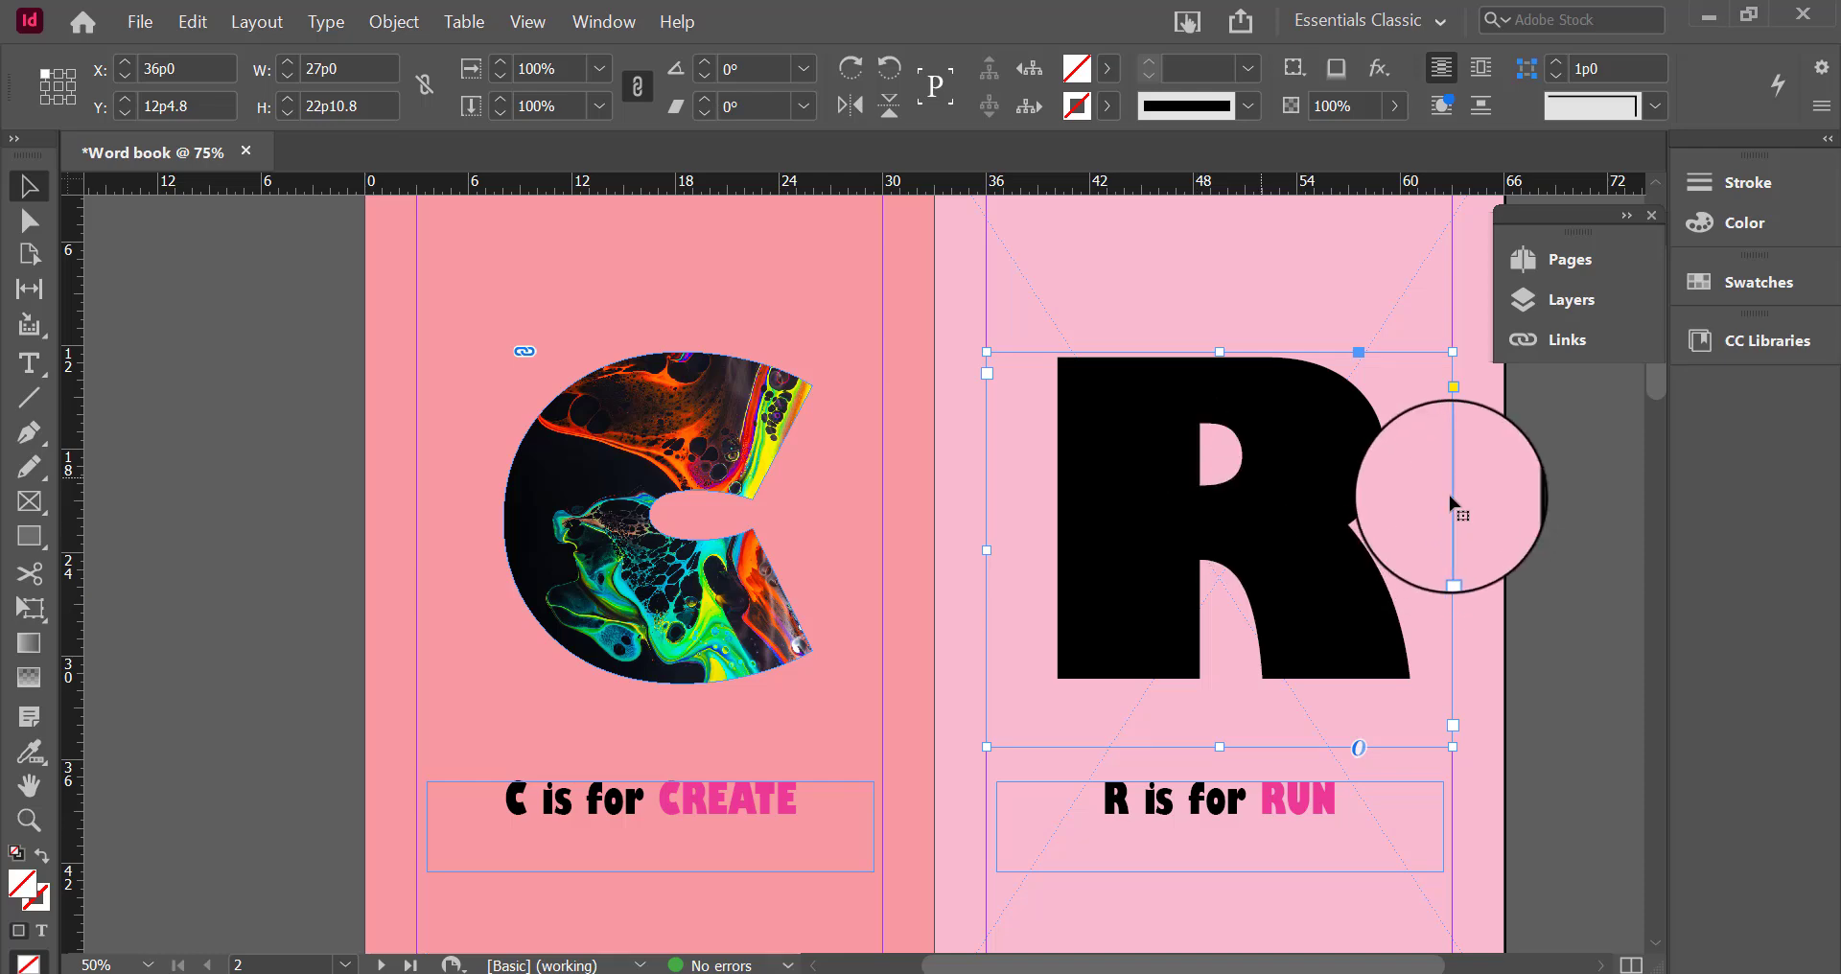
pyautogui.click(320, 25)
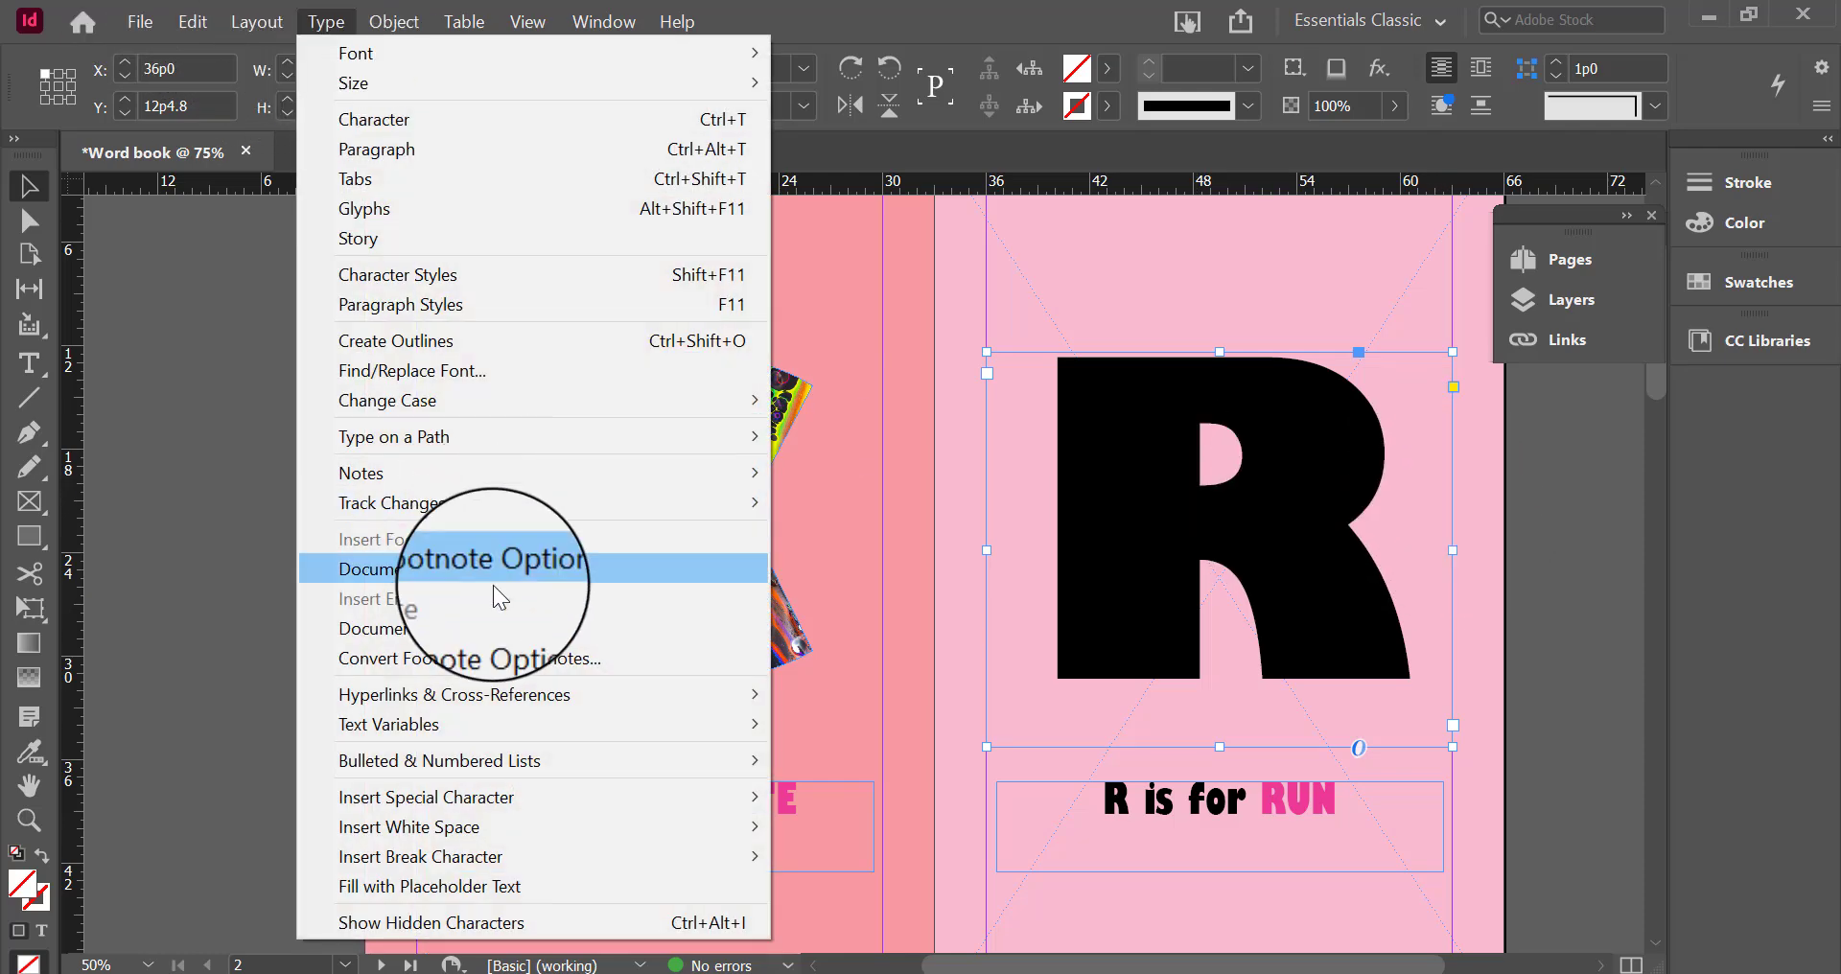
pyautogui.click(440, 349)
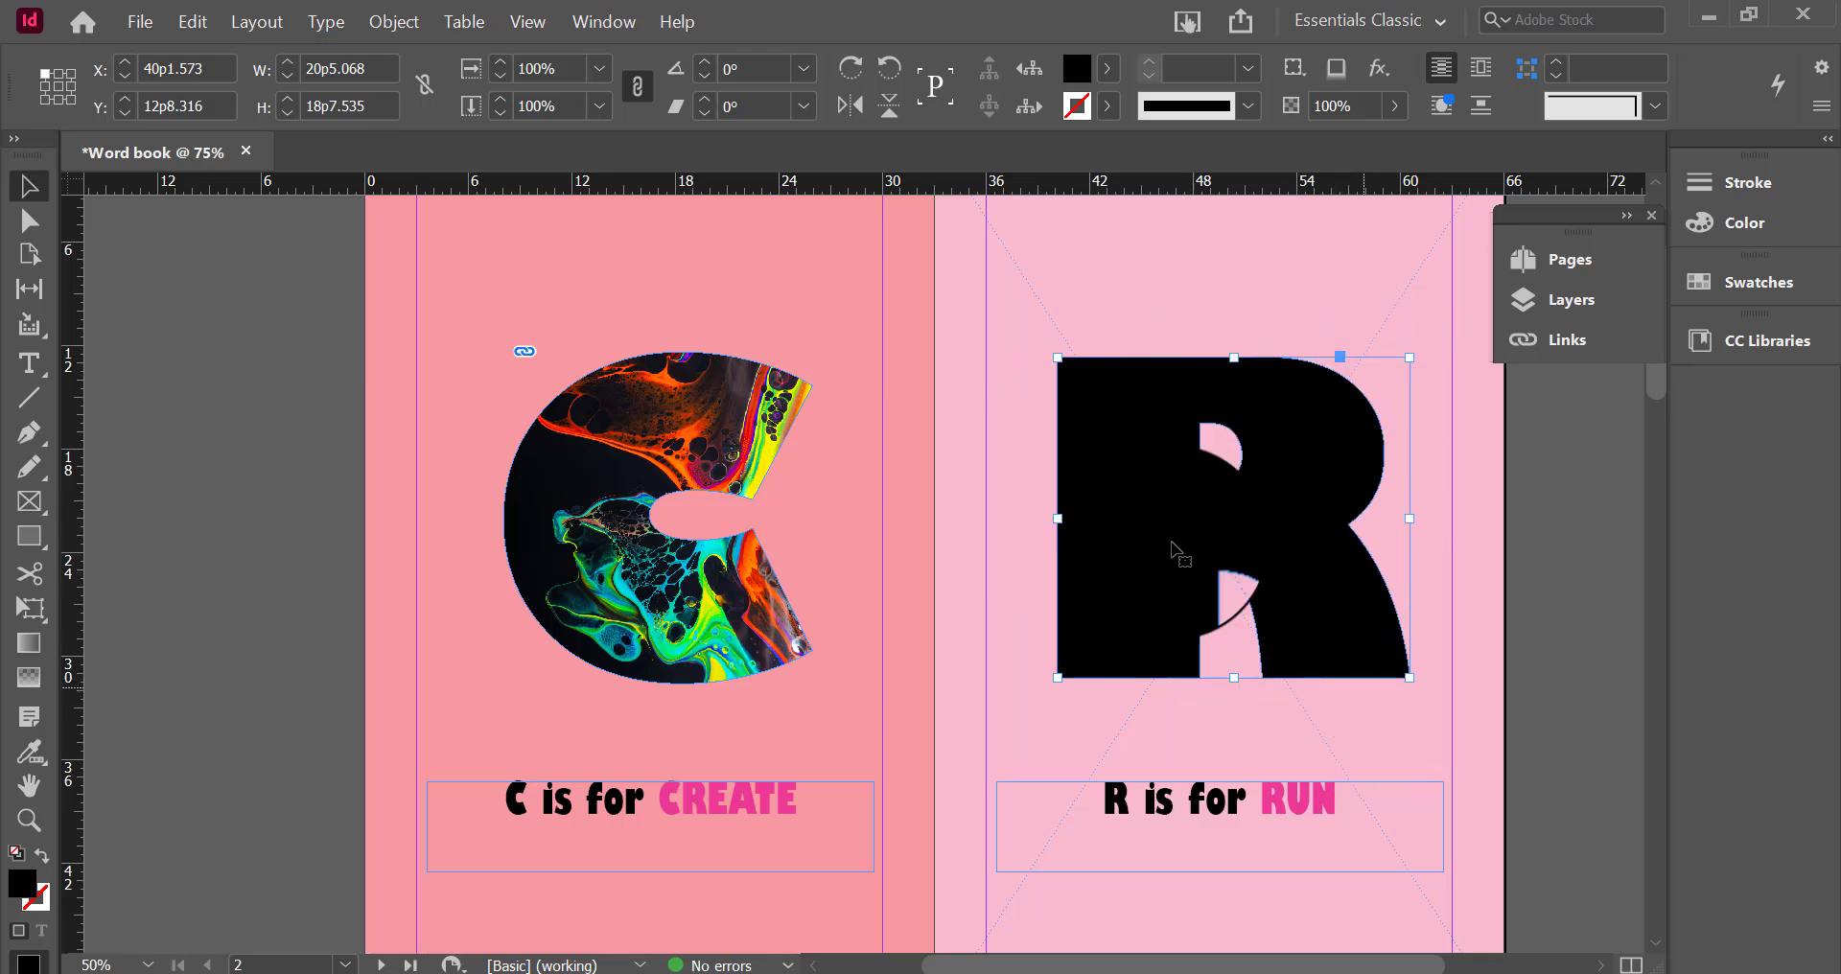
# Place the image pexels-pixabay-34514 from the Downloads folder inside the outlined letter R
pyautogui.press('Delete')
pyautogui.click(140, 23)
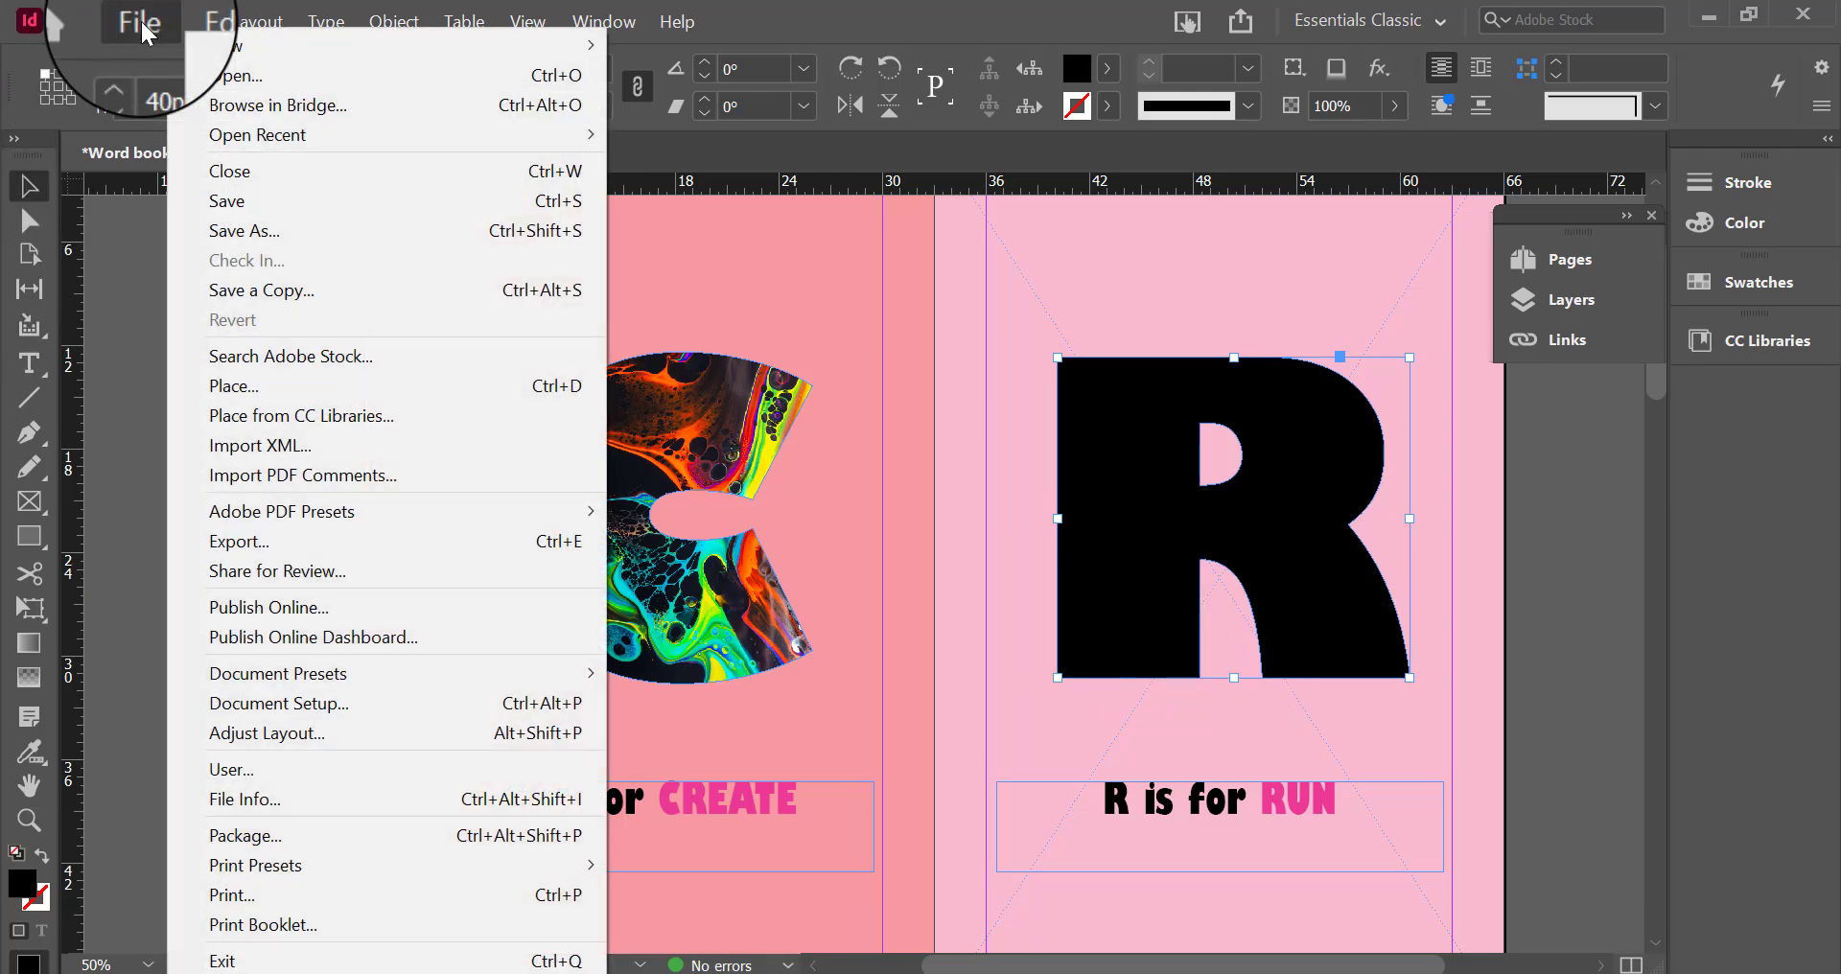
pyautogui.click(298, 382)
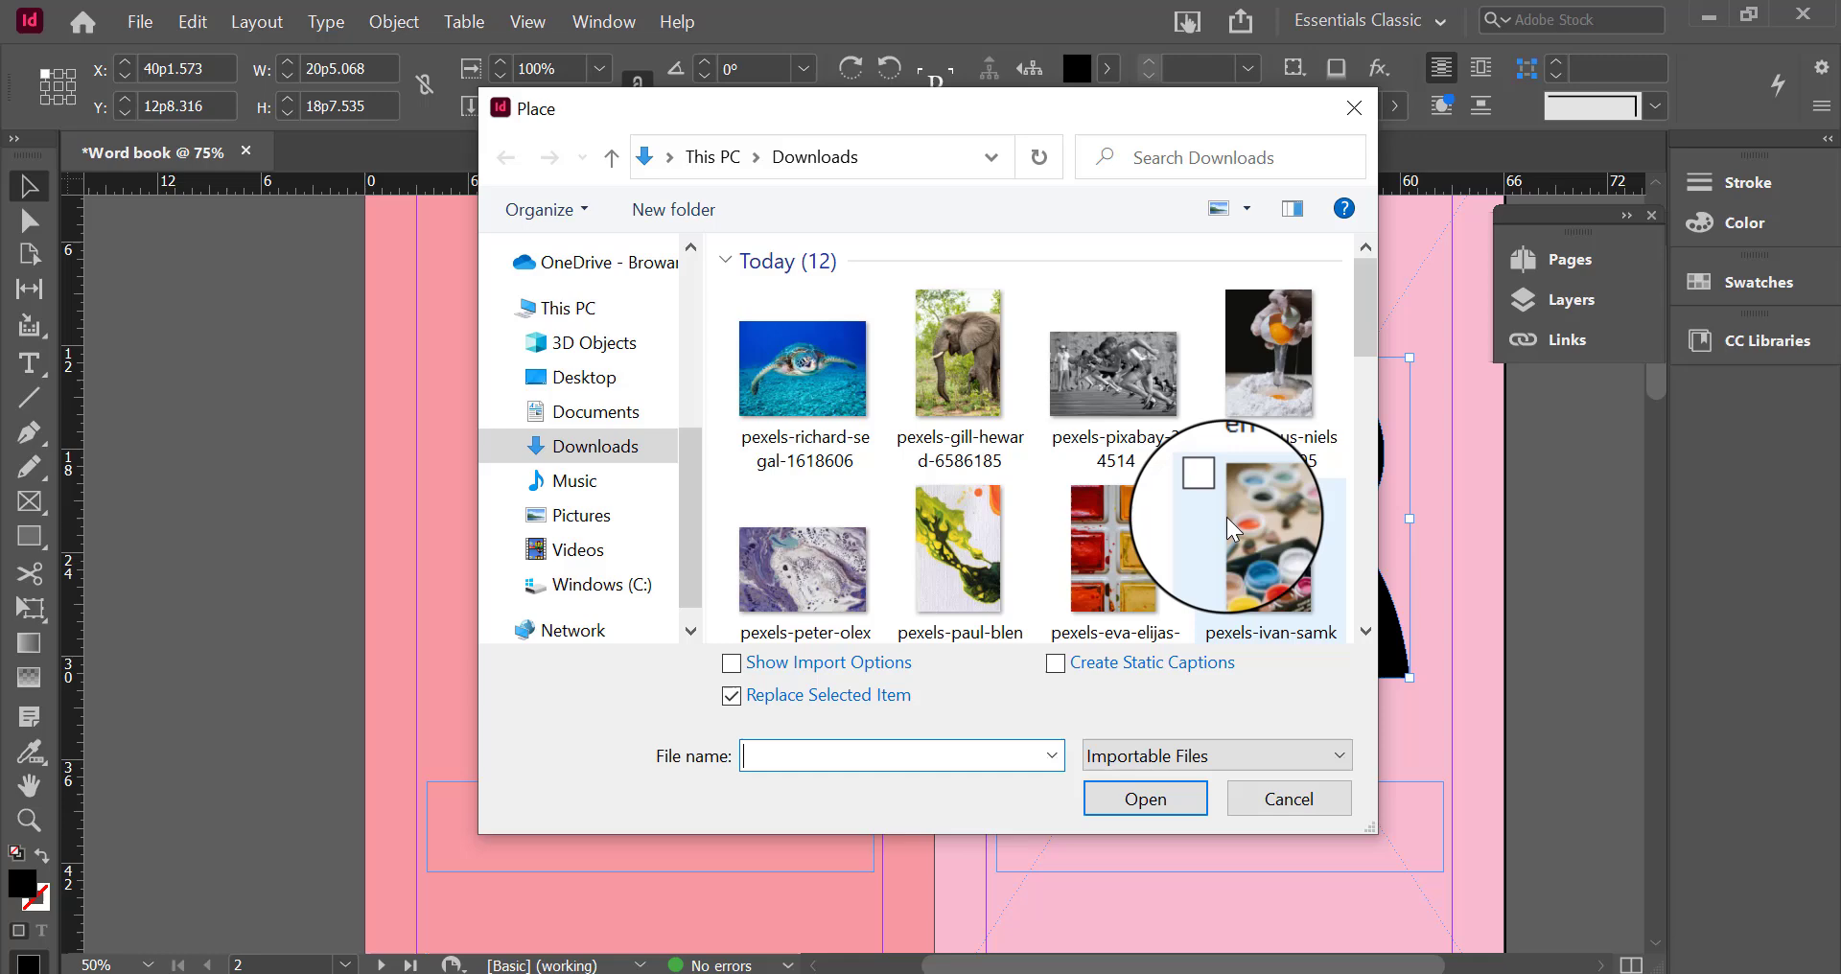
pyautogui.click(1131, 404)
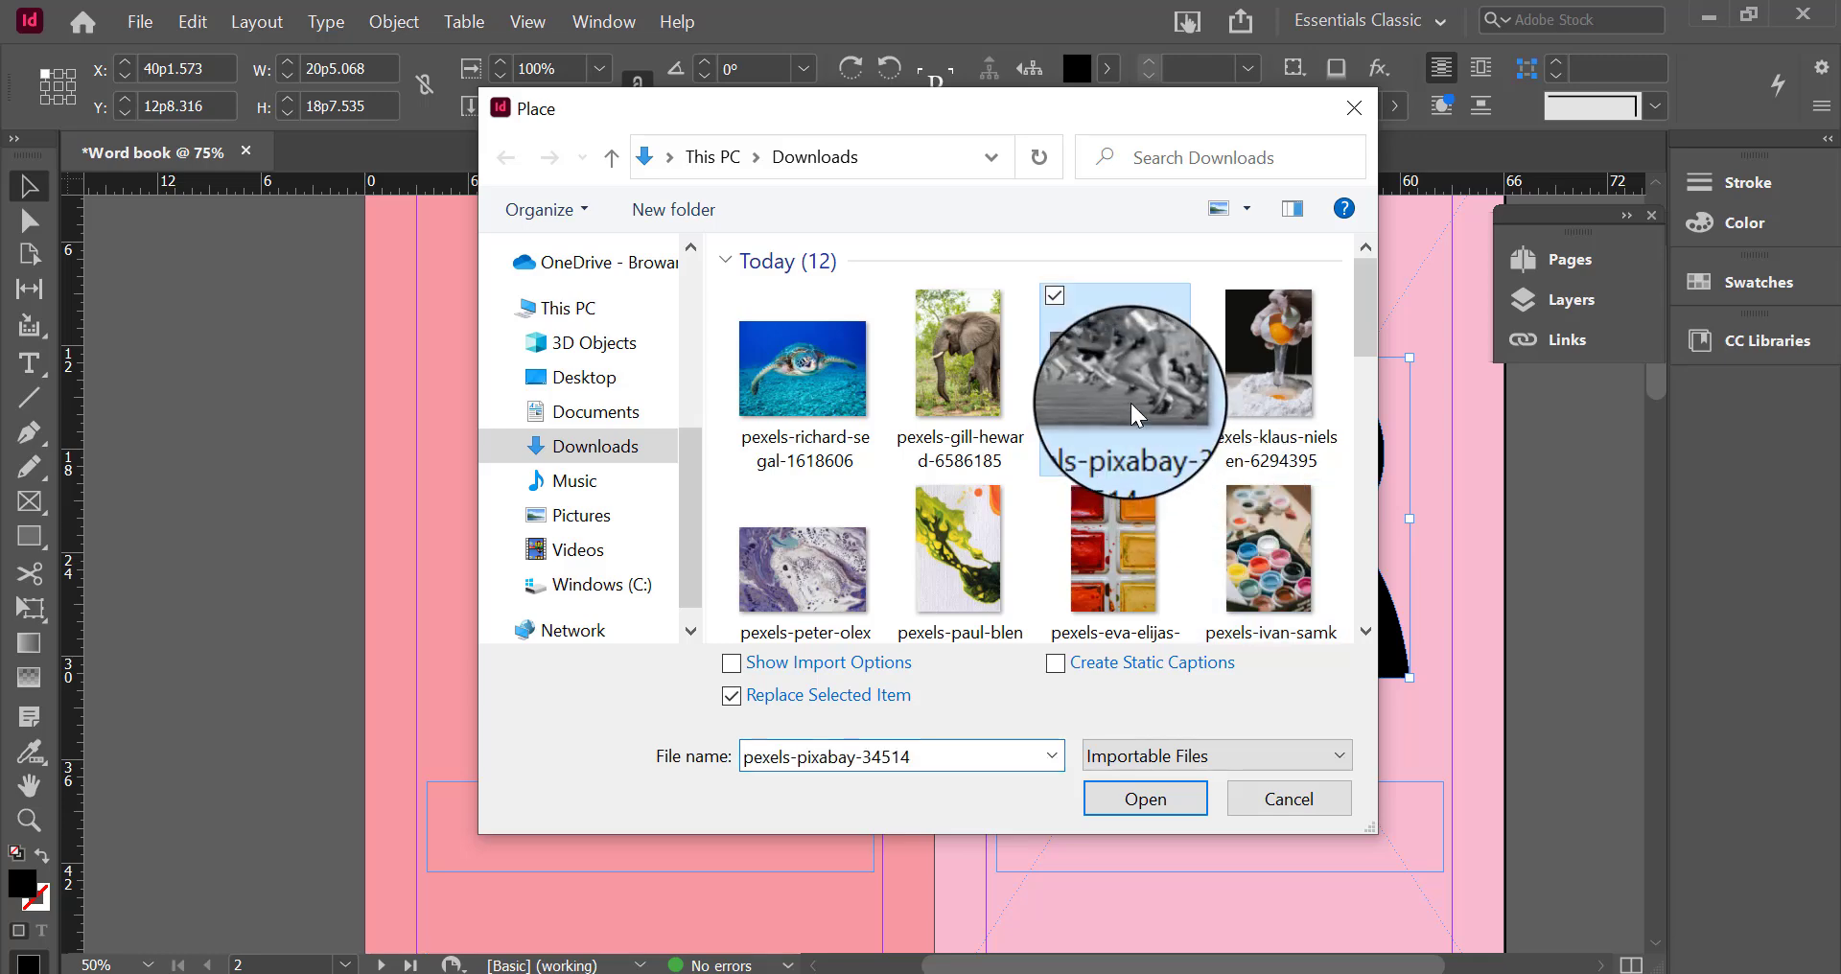
pyautogui.click(1138, 804)
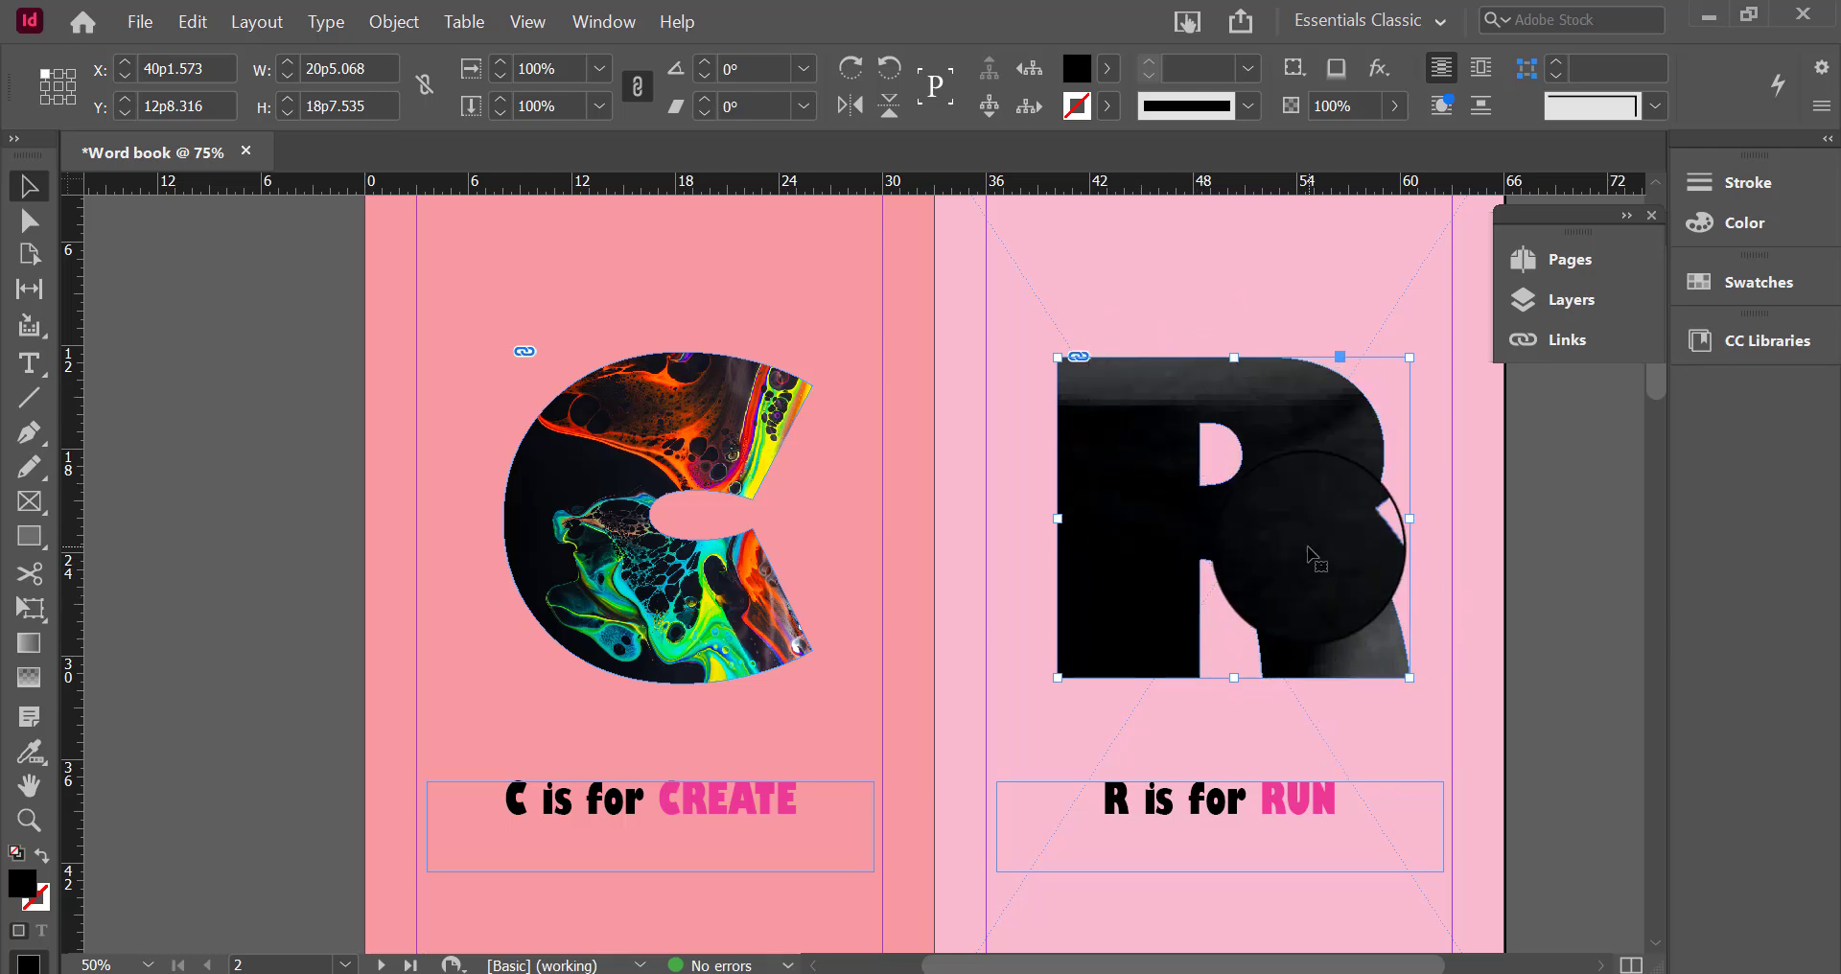
# Fit the runners image inside the letter R with Fill Frame Proportionally
pyautogui.rightClick(1309, 549)
pyautogui.moveTo(1343, 521)
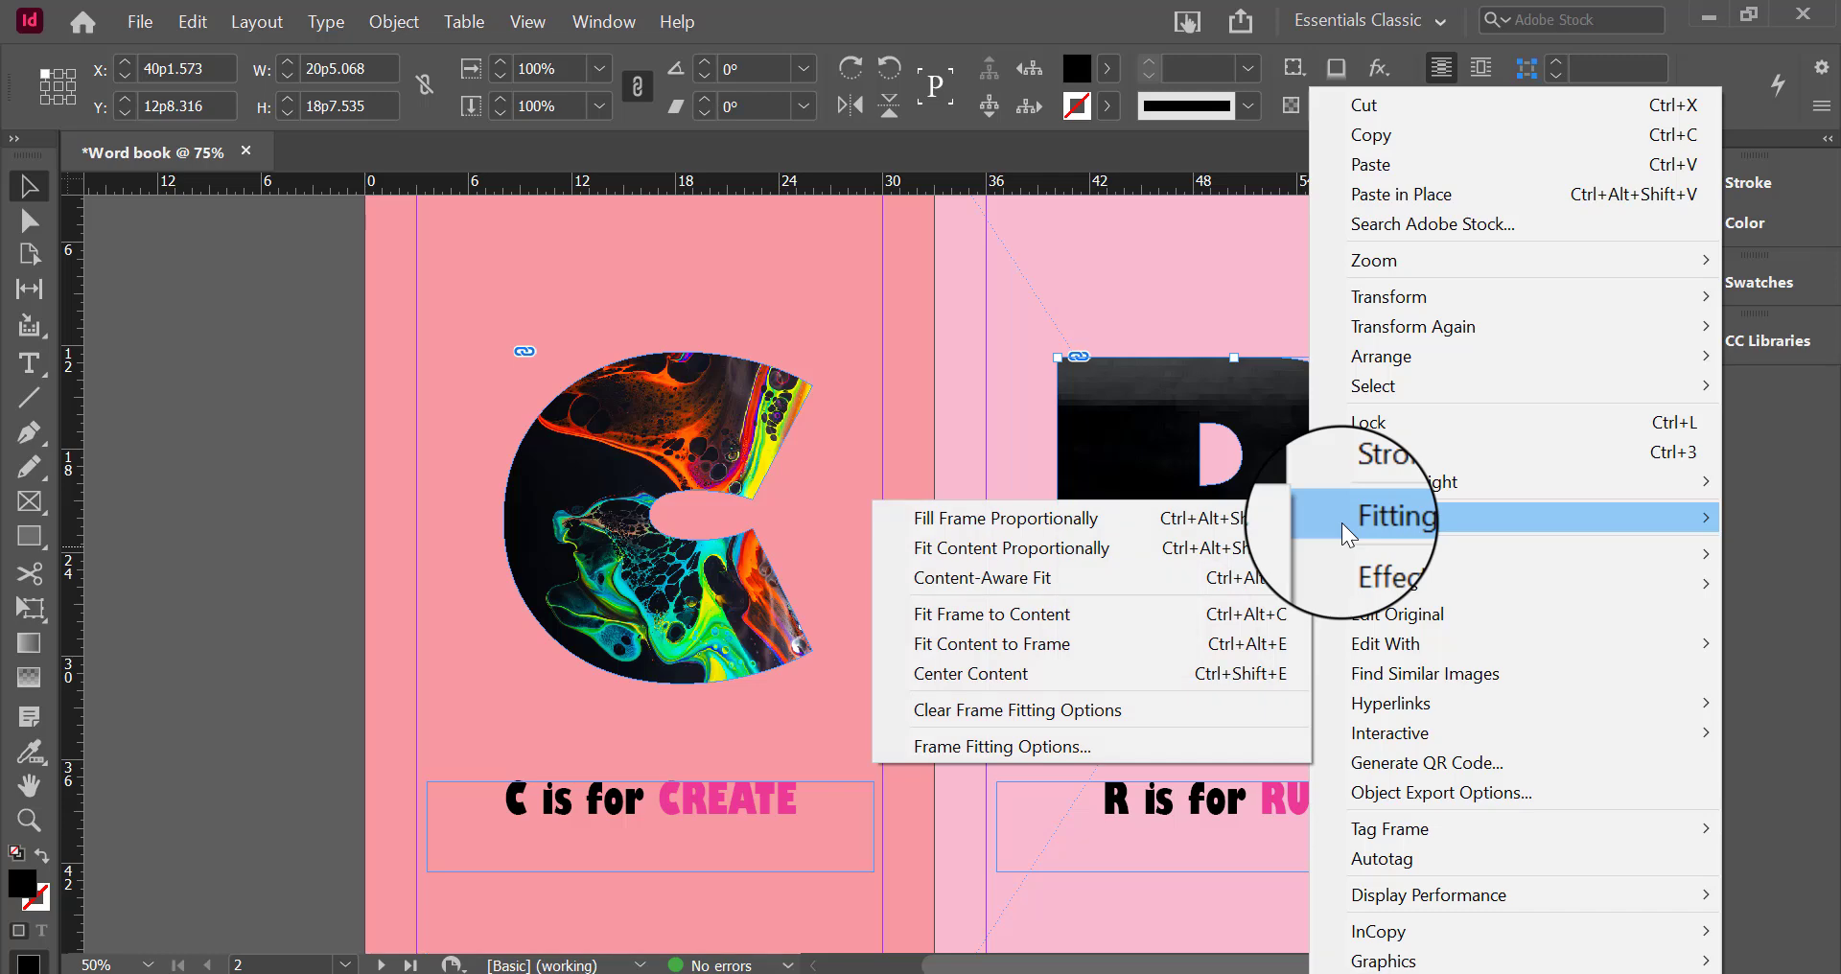
pyautogui.click(1100, 522)
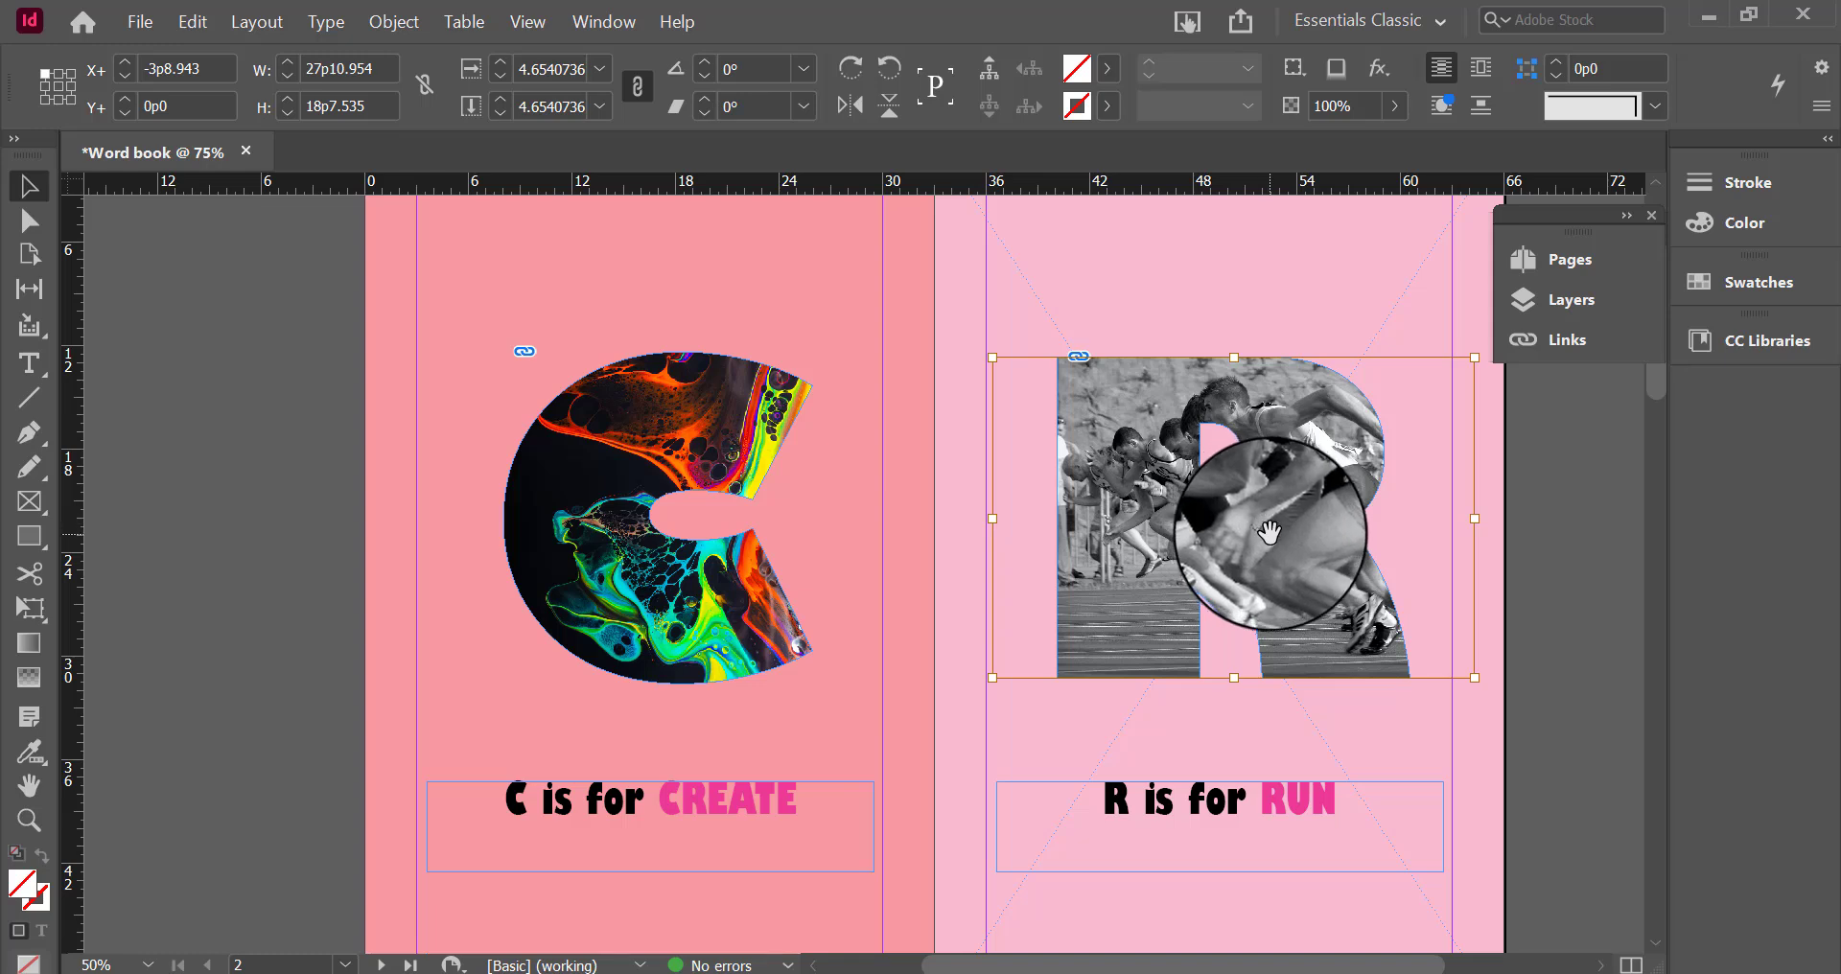
# Enlarge the image inside the letter R to about 32p8 by 21p1 and reposition it so the front runner fills the letter
pyautogui.doubleClick(1270, 522)
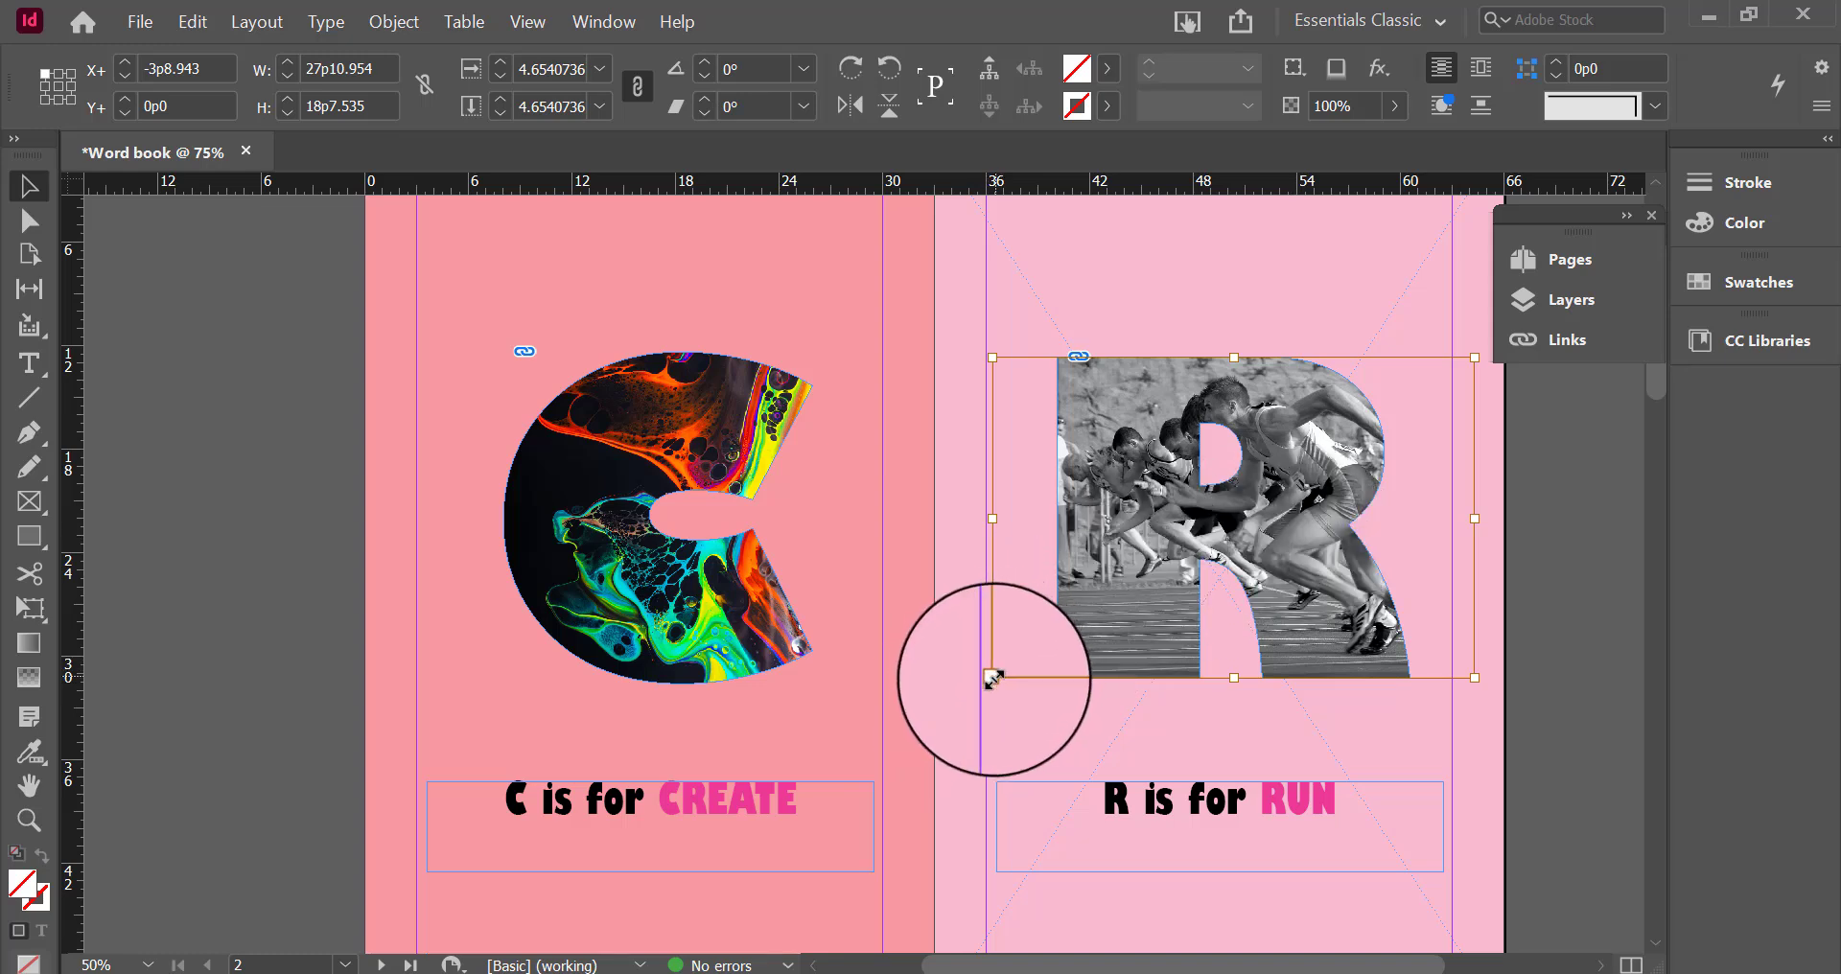
pyautogui.moveTo(993, 678); pyautogui.dragTo(911, 721)
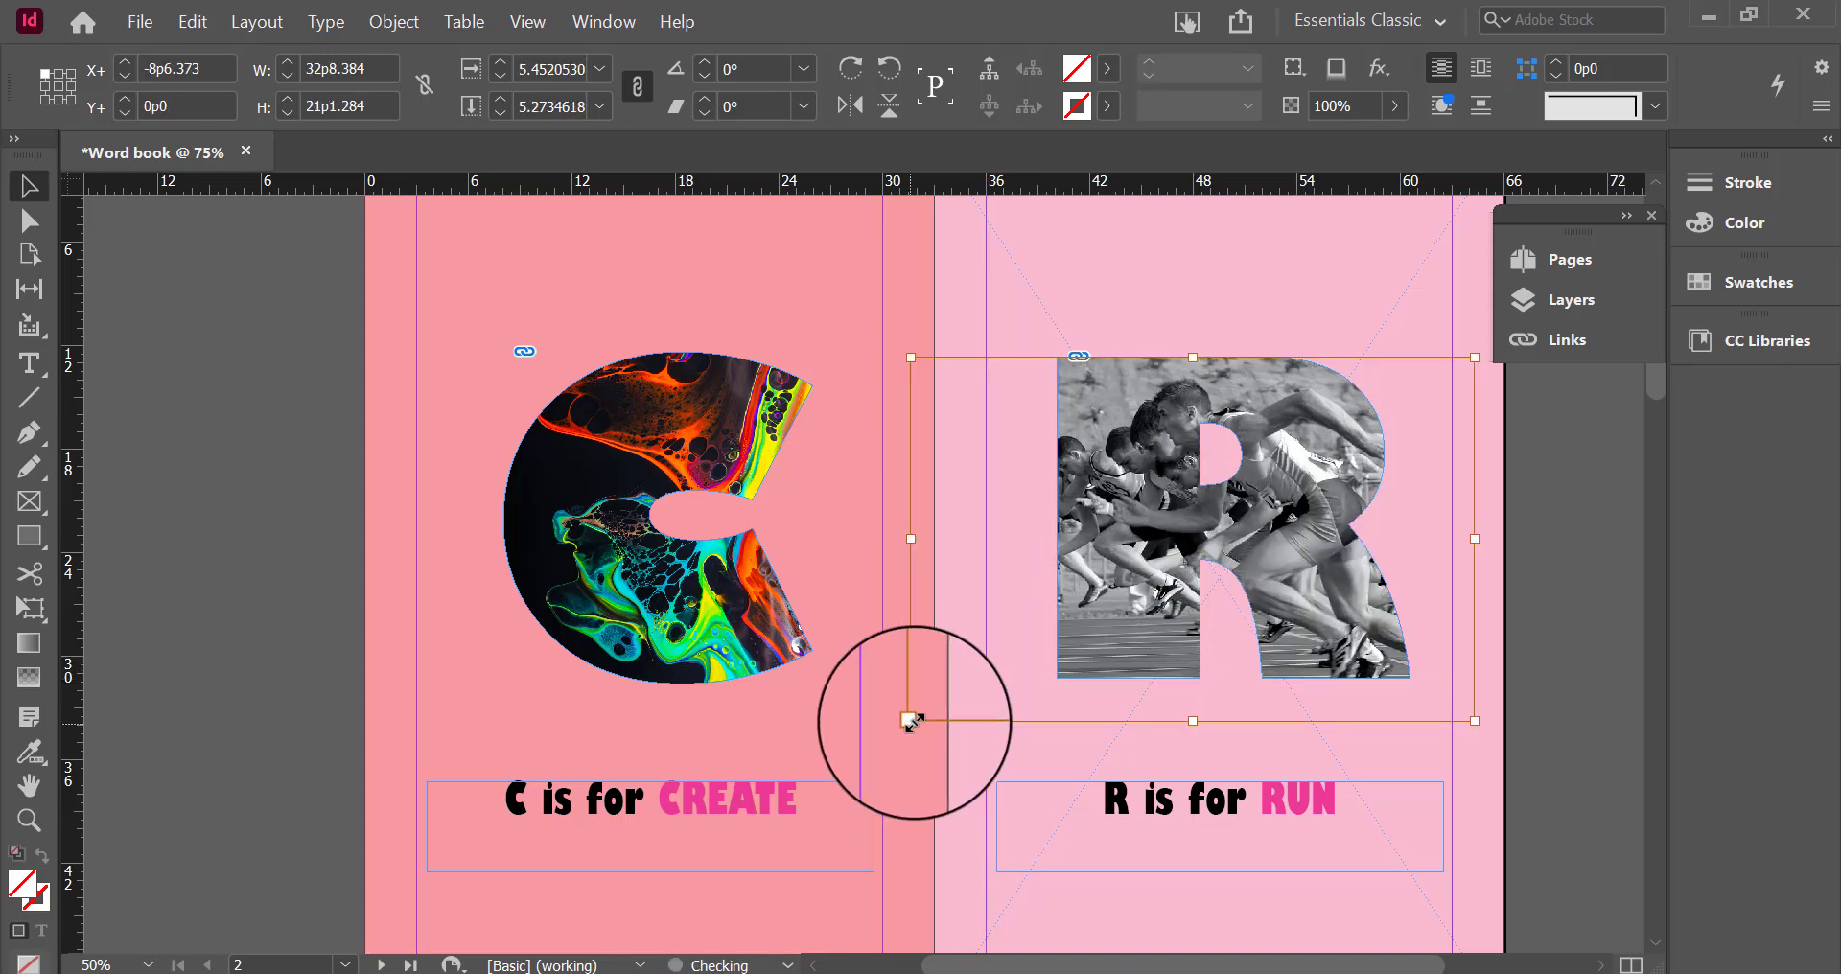
pyautogui.moveTo(1324, 585)
pyautogui.mouseDown()
pyautogui.moveTo(1285, 576)
pyautogui.moveTo(1297, 614)
pyautogui.moveTo(1296, 578)
pyautogui.mouseUp()
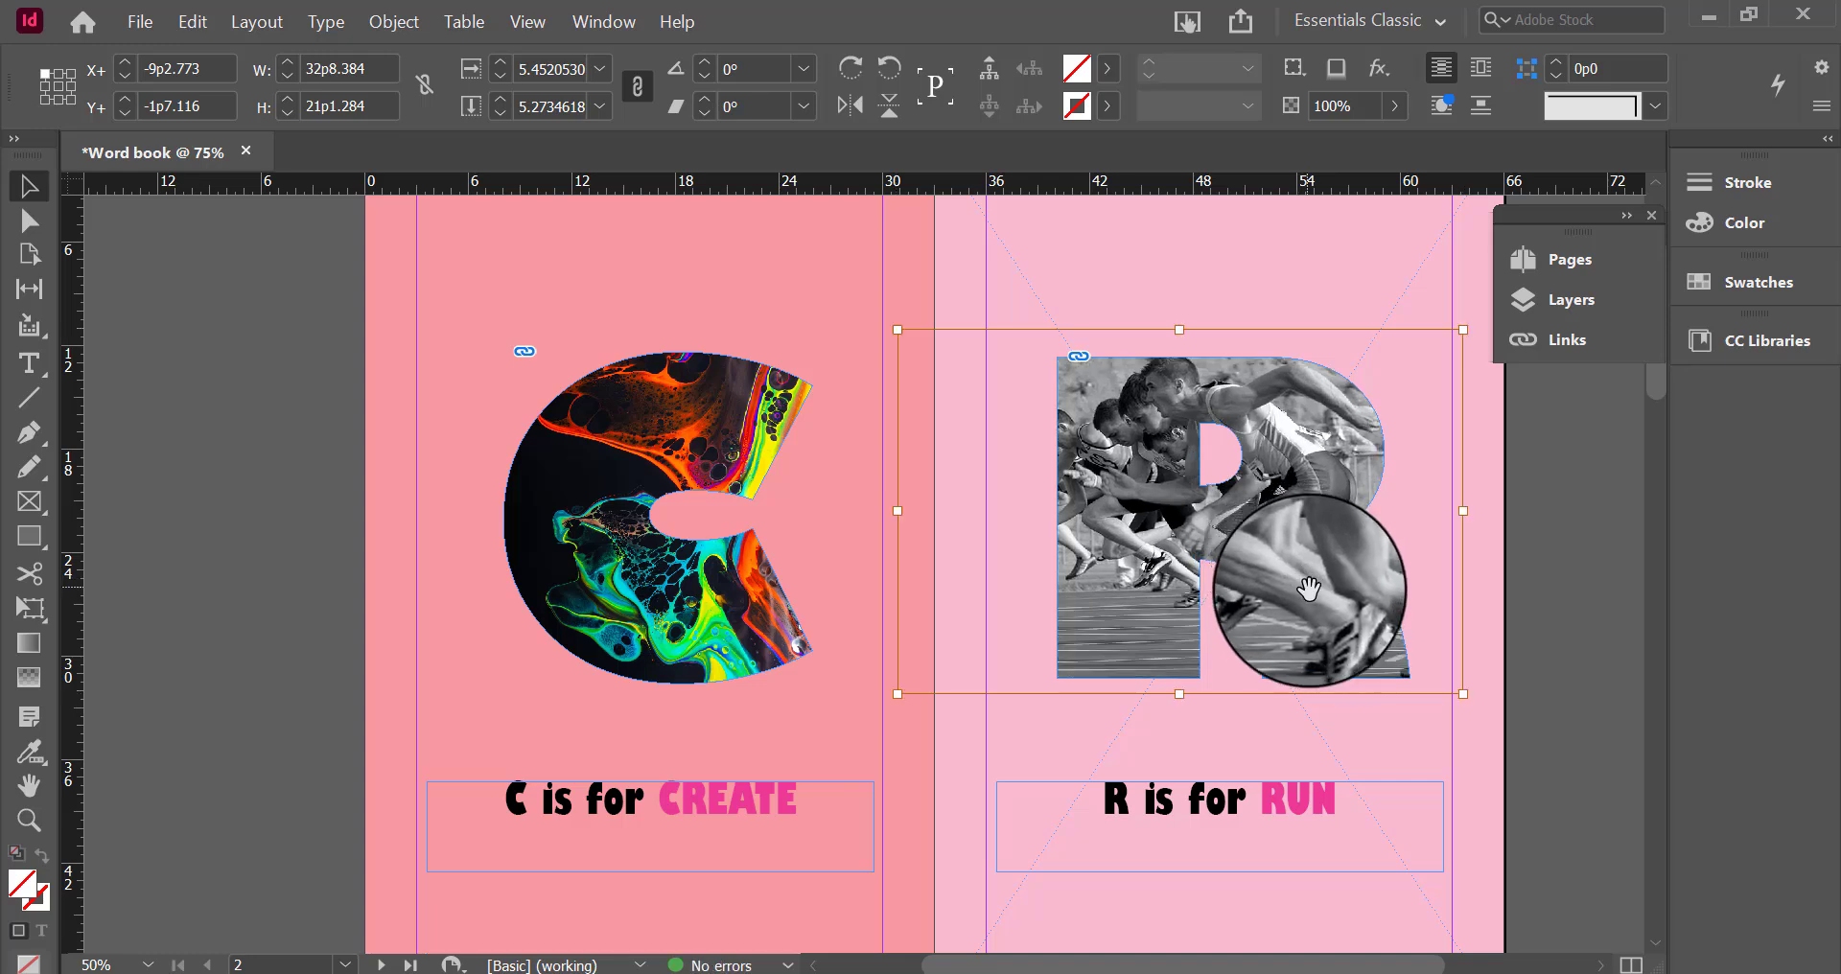
pyautogui.moveTo(1310, 589); pyautogui.dragTo(1317, 594)
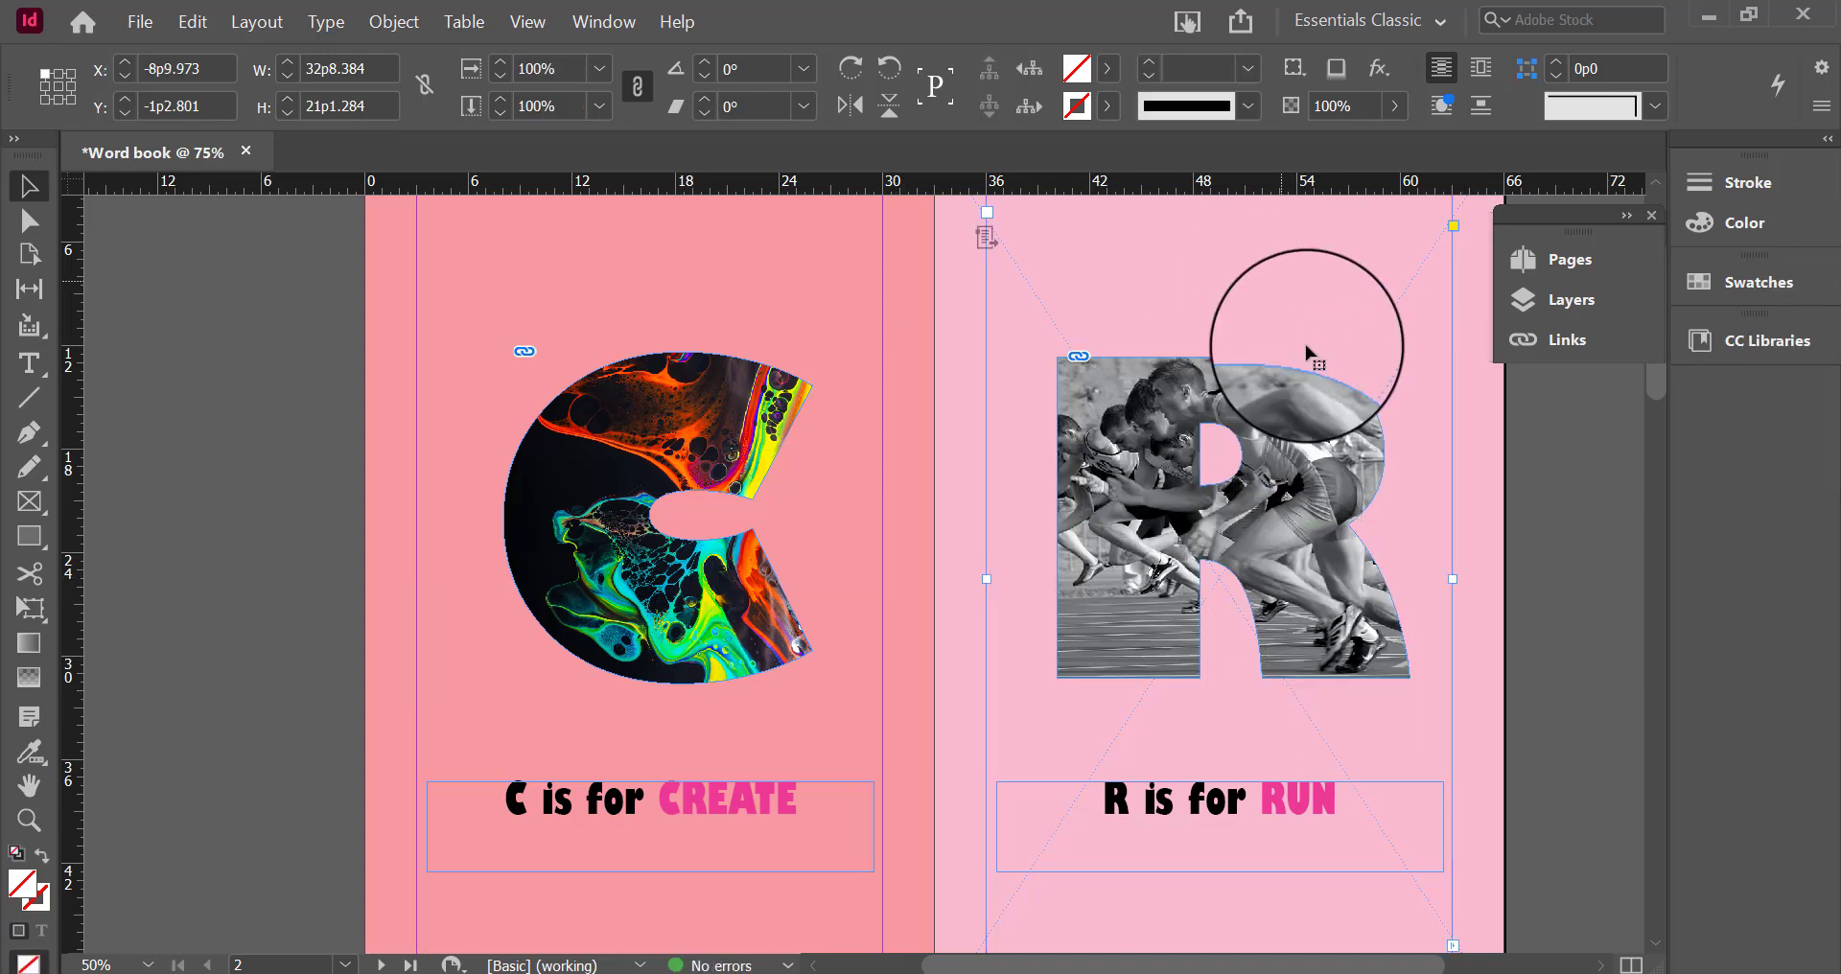
# Convert the large letter E on page 4 to outlines
pyautogui.scroll(-10, 1455, 636)
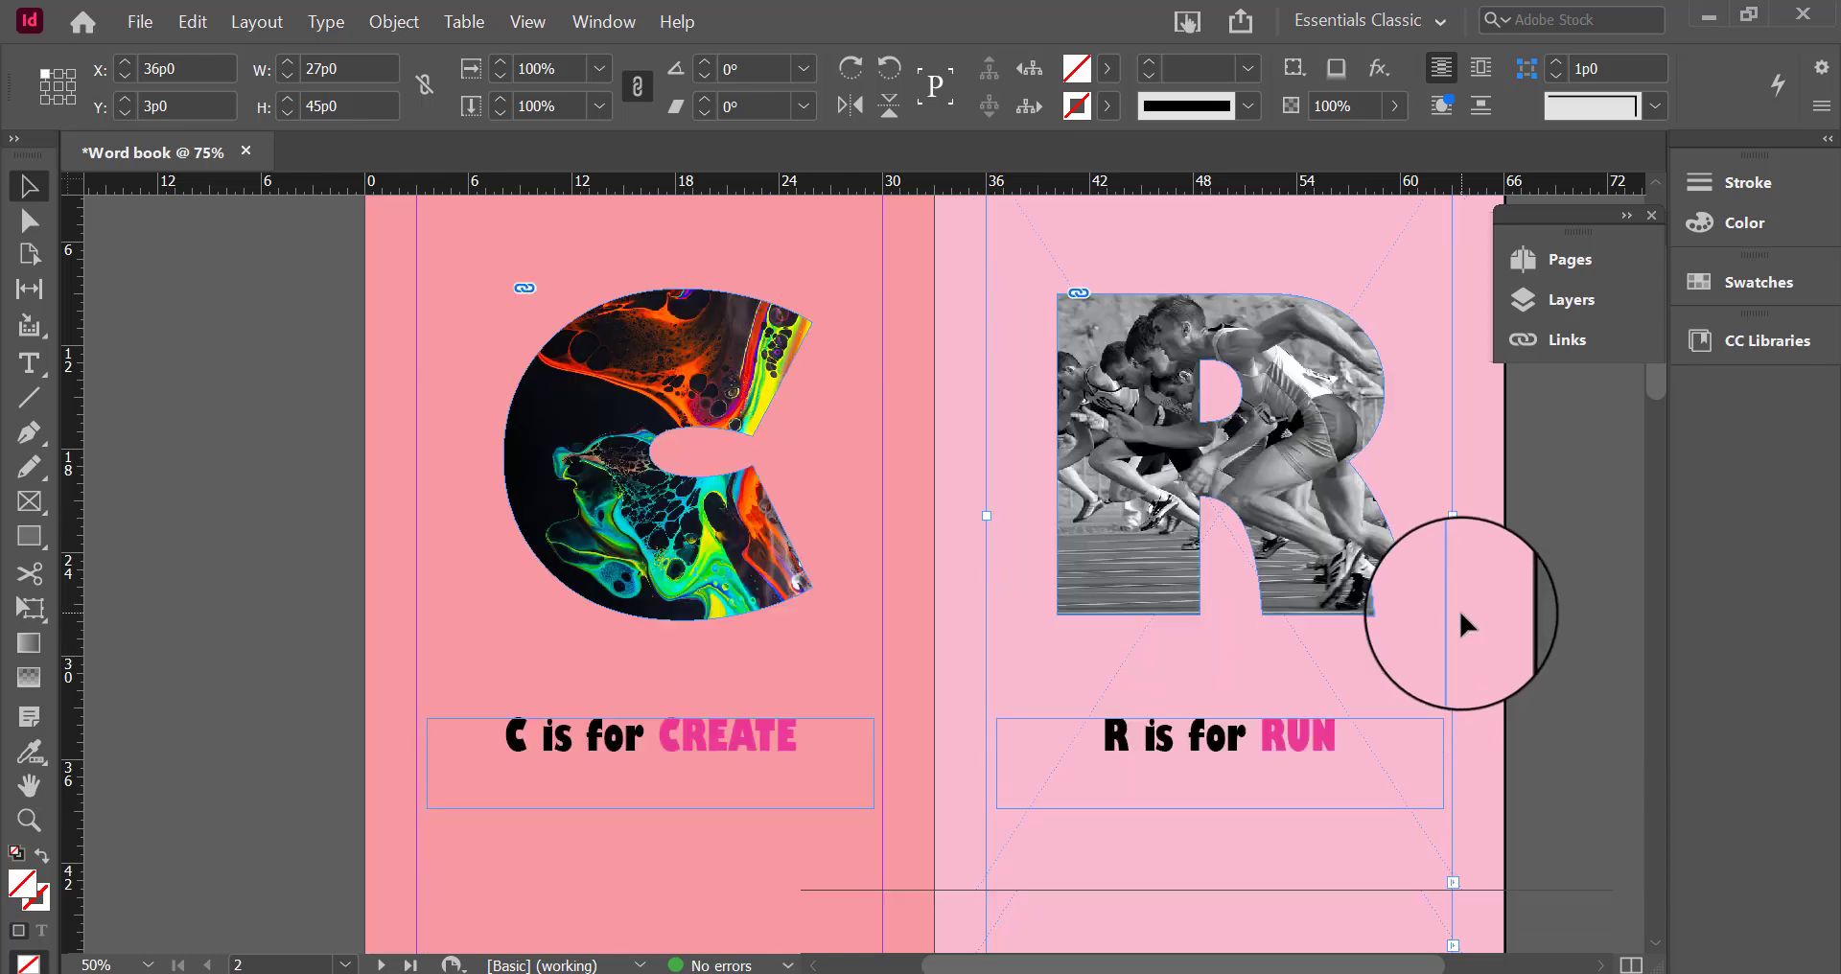
pyautogui.scroll(-3, 1465, 626)
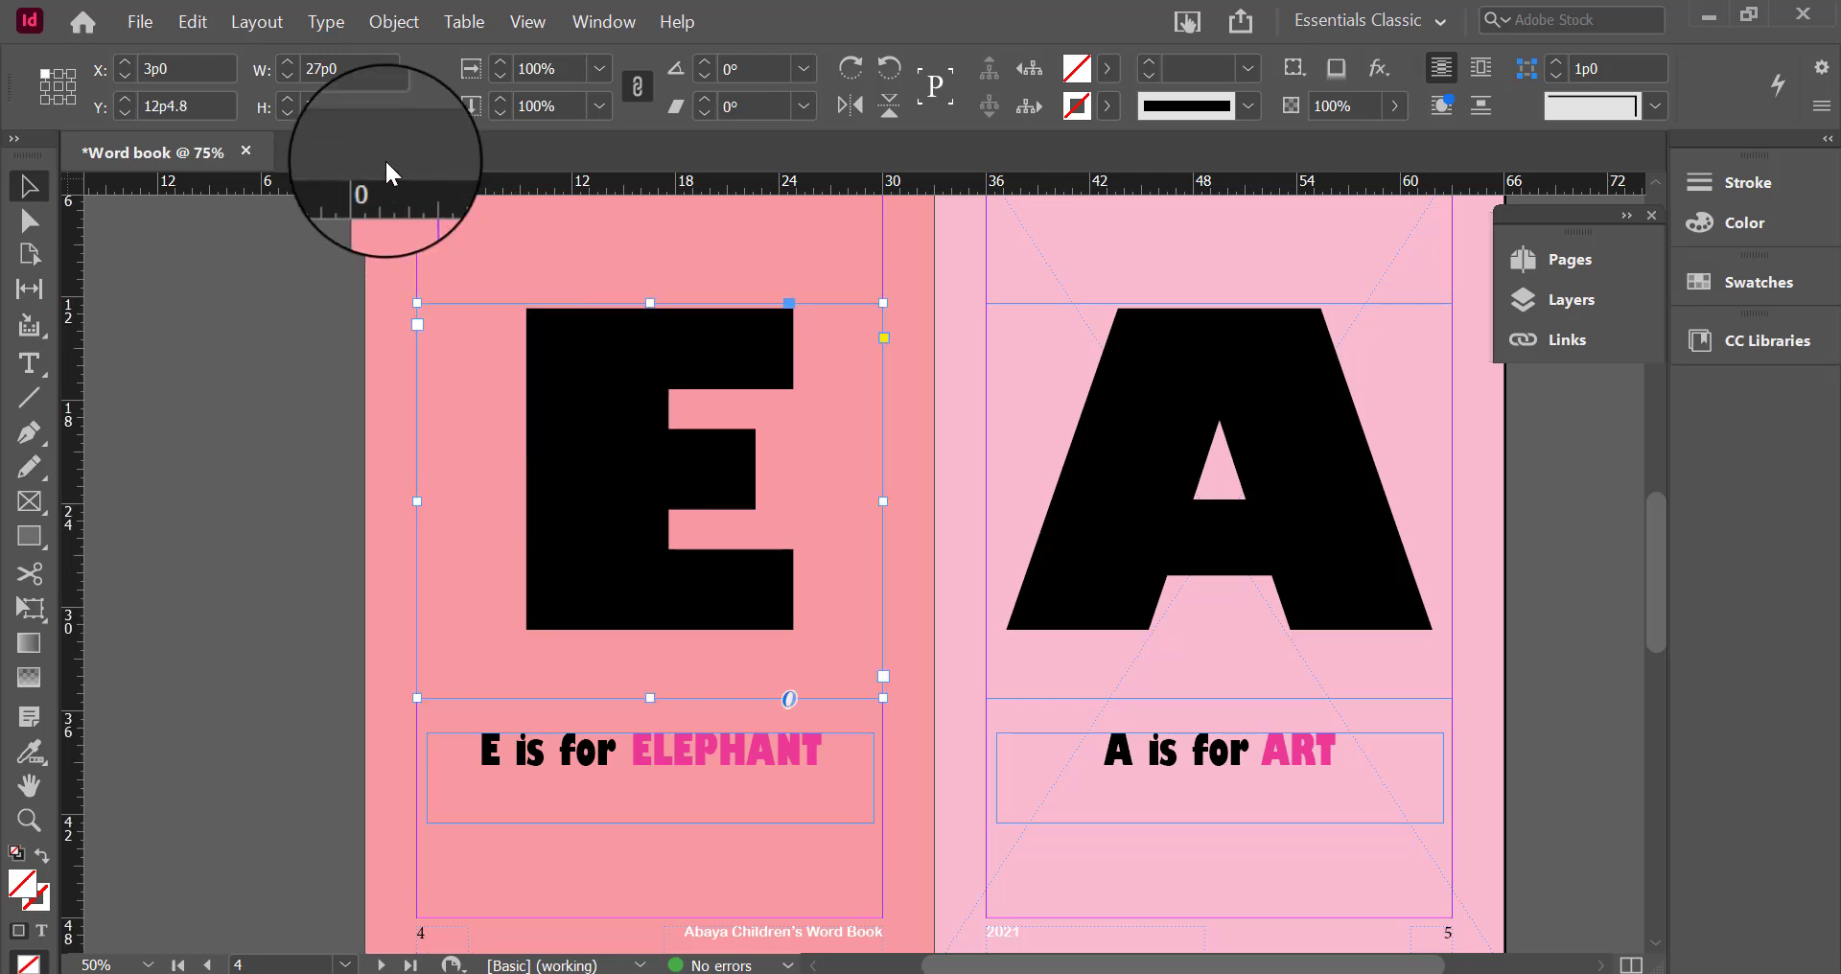
pyautogui.click(331, 21)
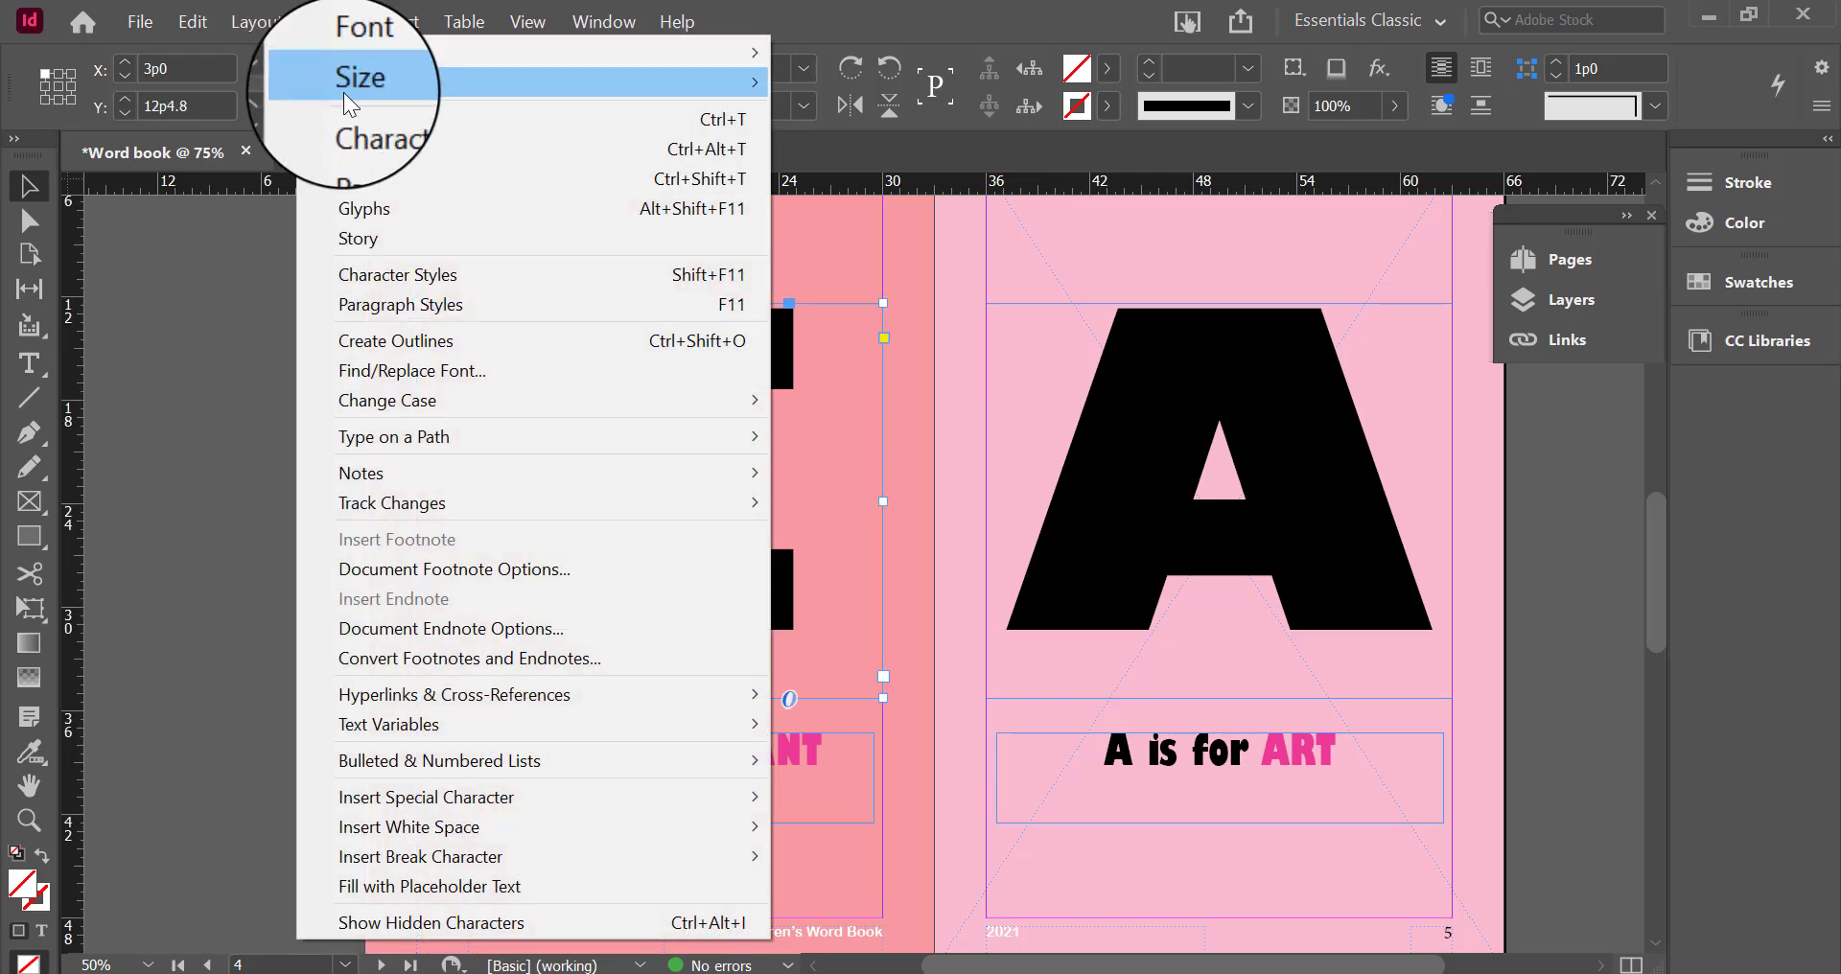
pyautogui.click(481, 345)
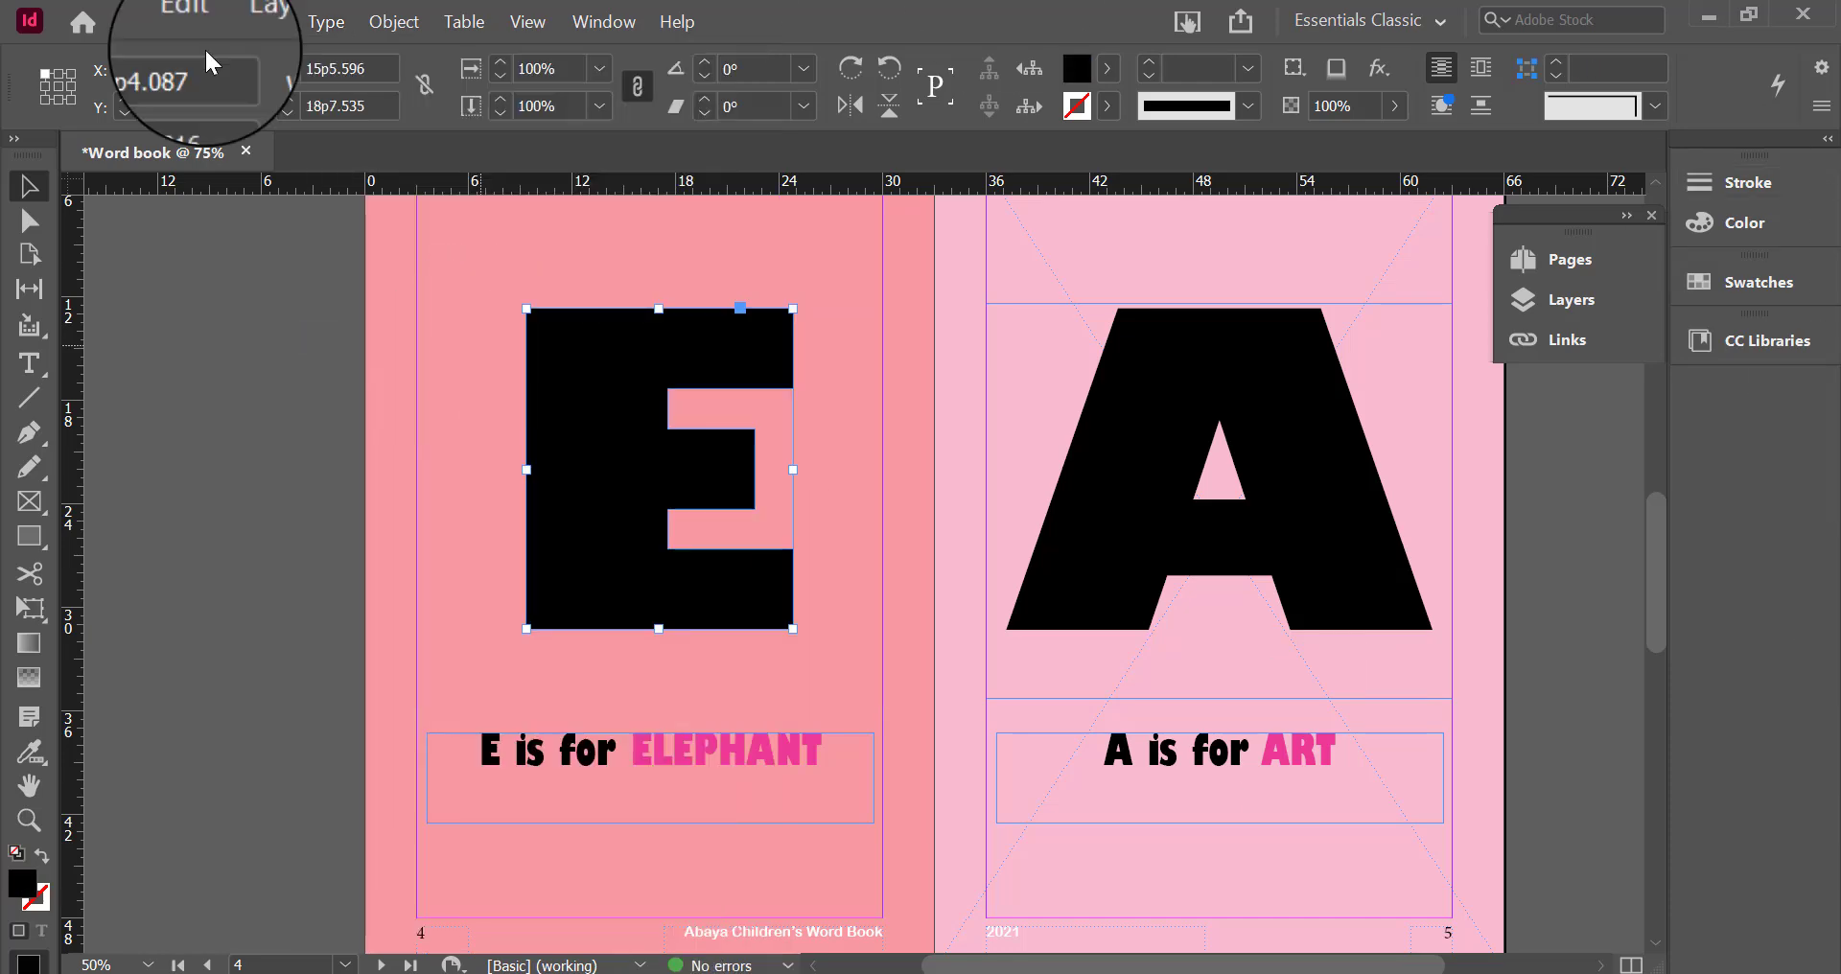
# Place the image pexels-gill-heward-6586185 from the Downloads folder inside the outlined letter E
pyautogui.click(139, 21)
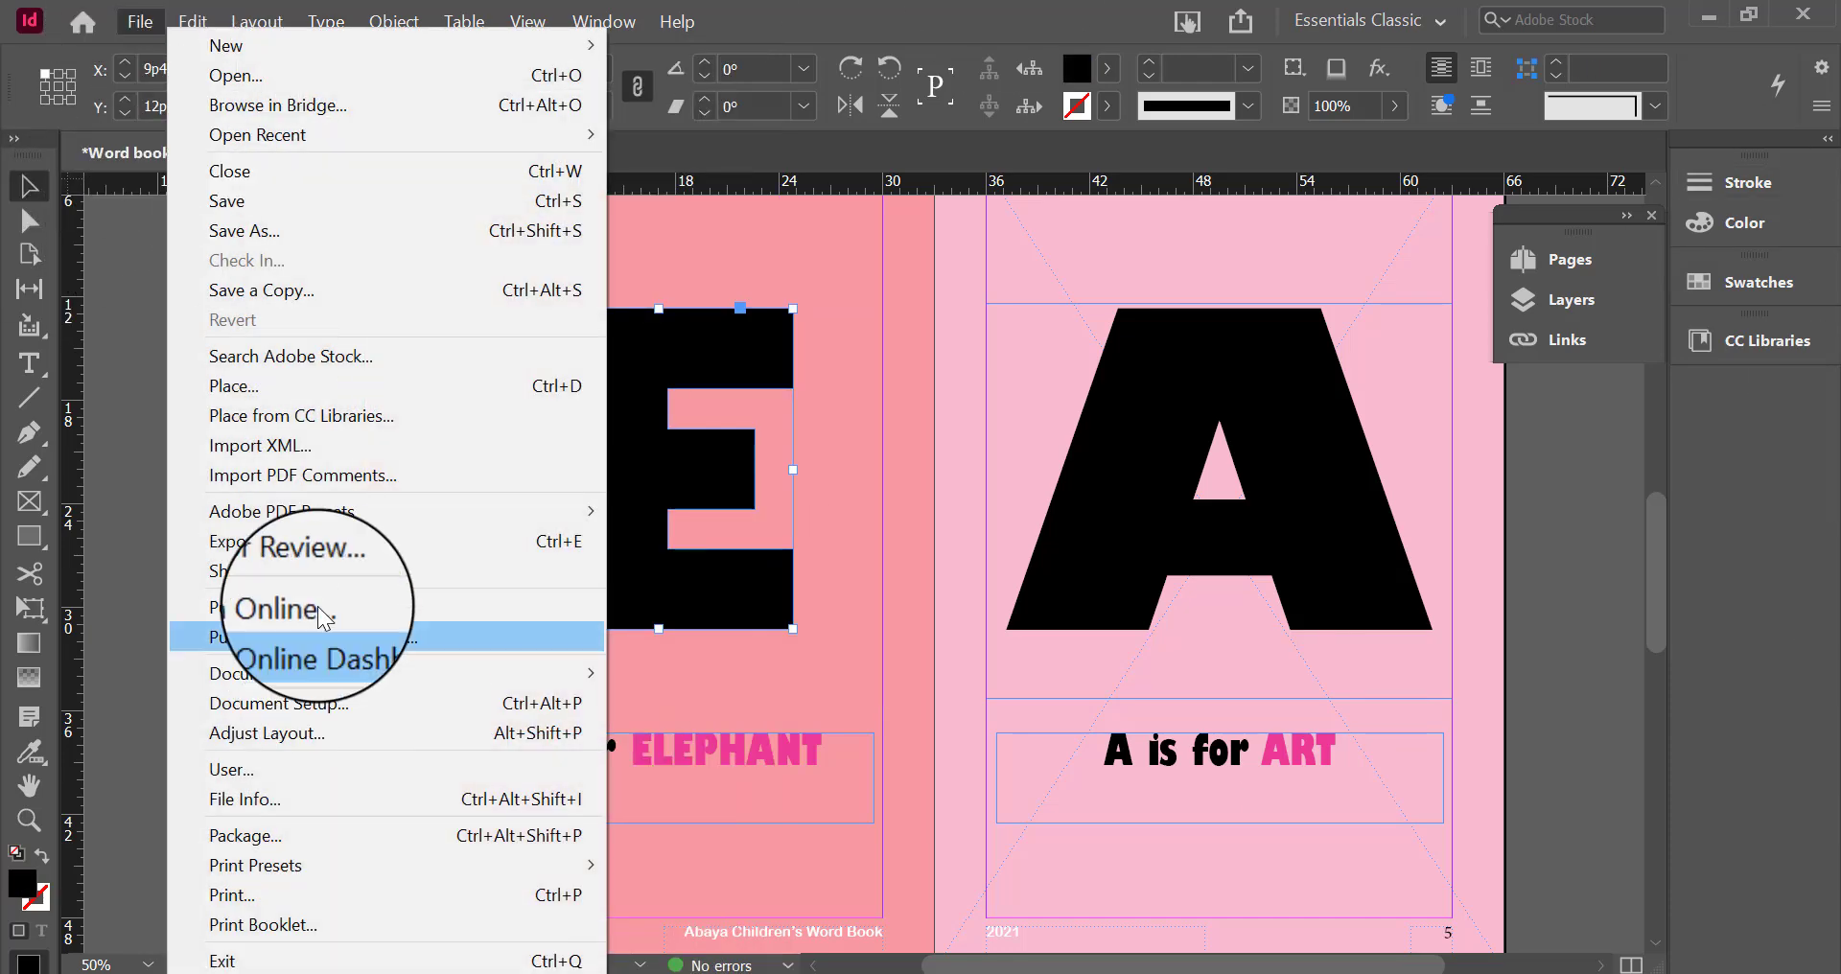
pyautogui.click(257, 383)
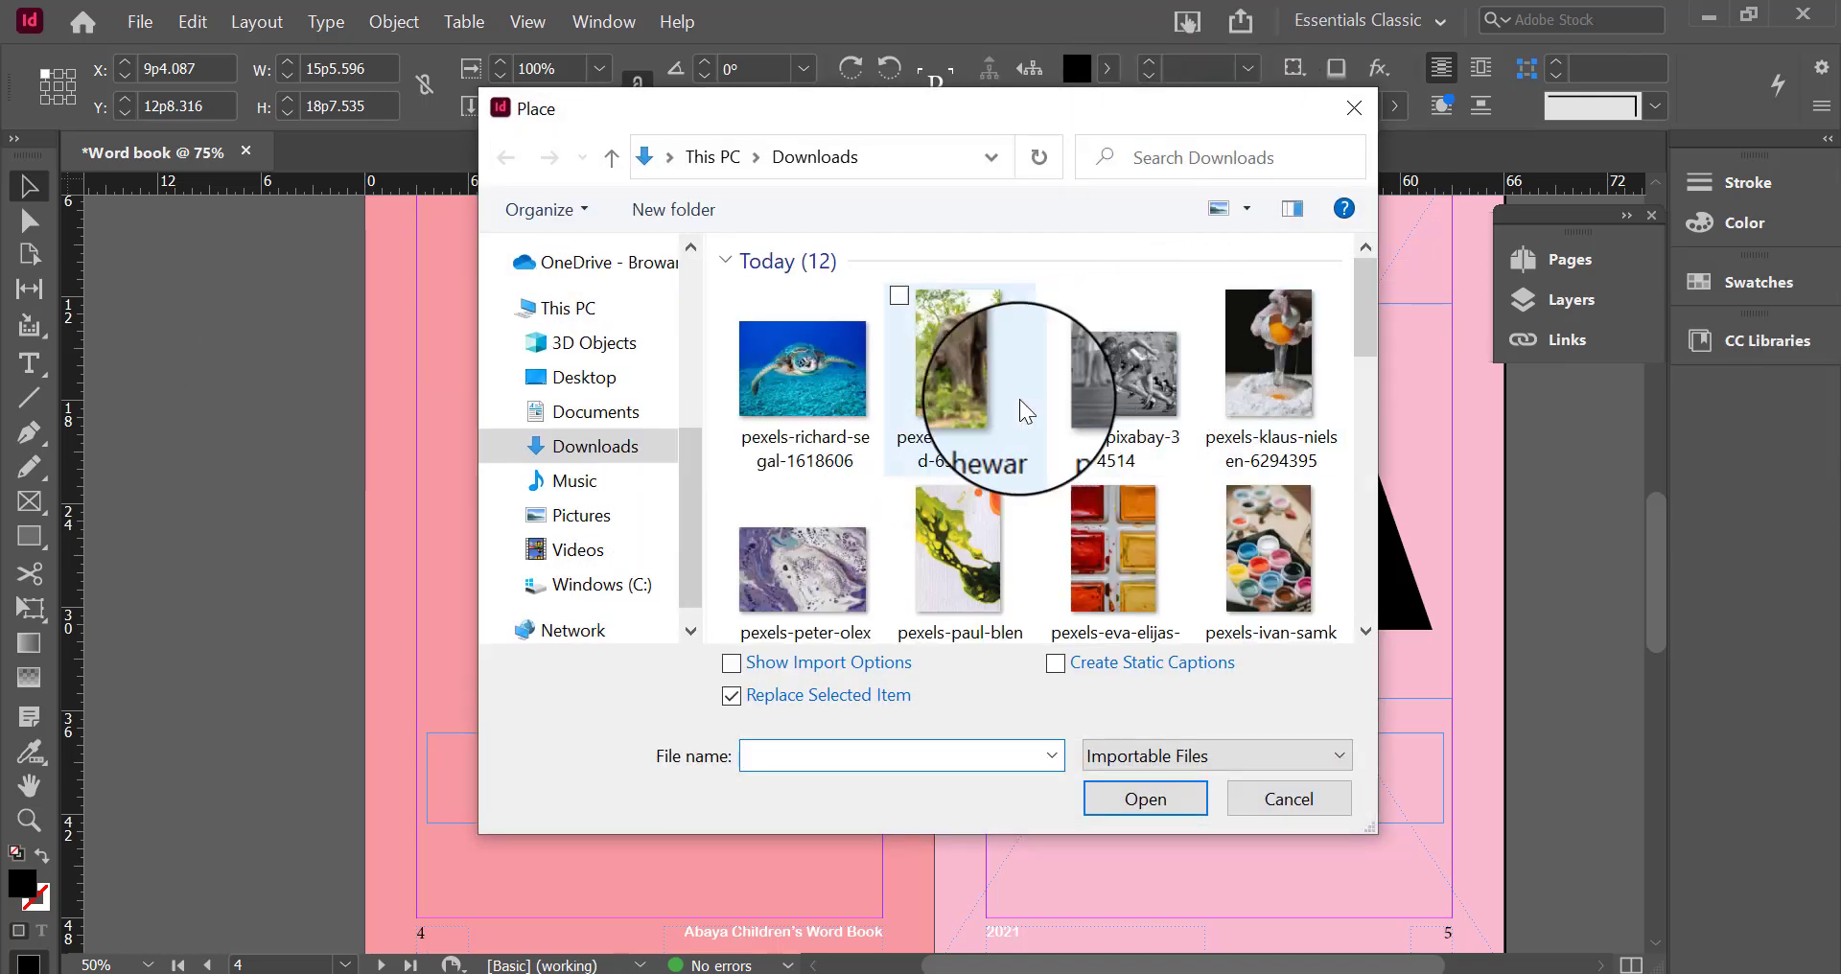
pyautogui.click(998, 400)
pyautogui.click(1166, 797)
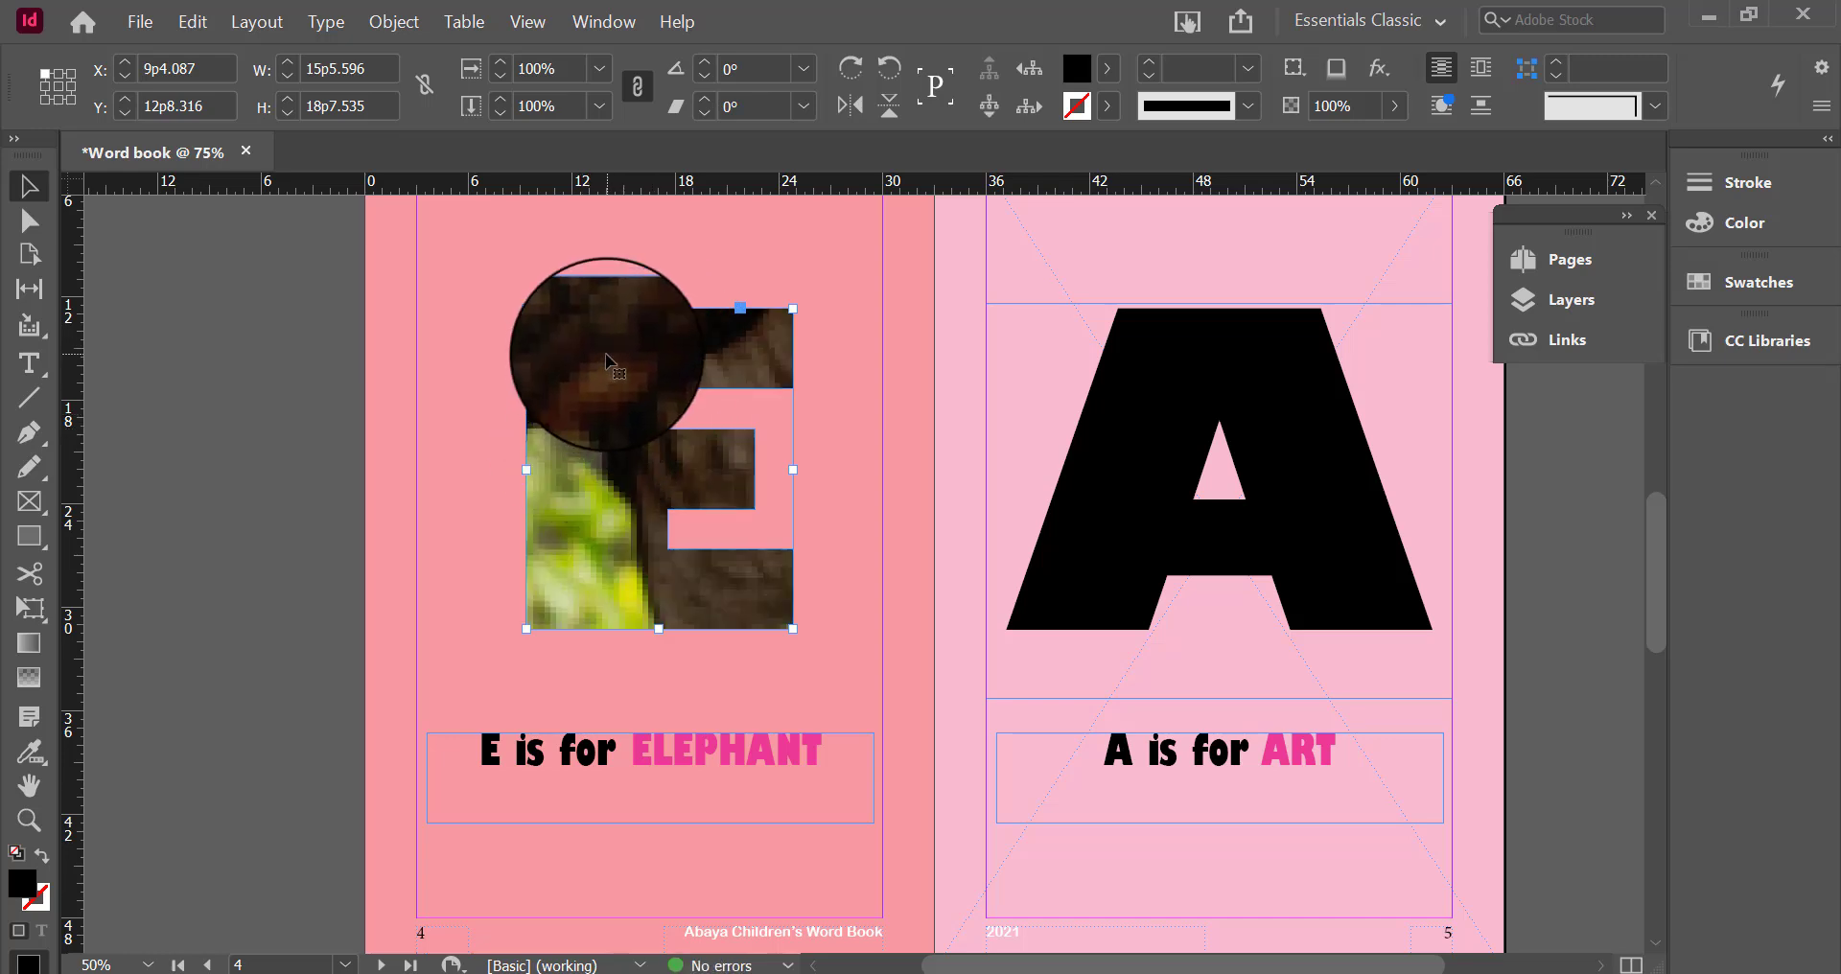
# Fit the elephant image inside the letter E with Fill Frame Proportionally
pyautogui.rightClick(606, 355)
pyautogui.moveTo(1017, 521)
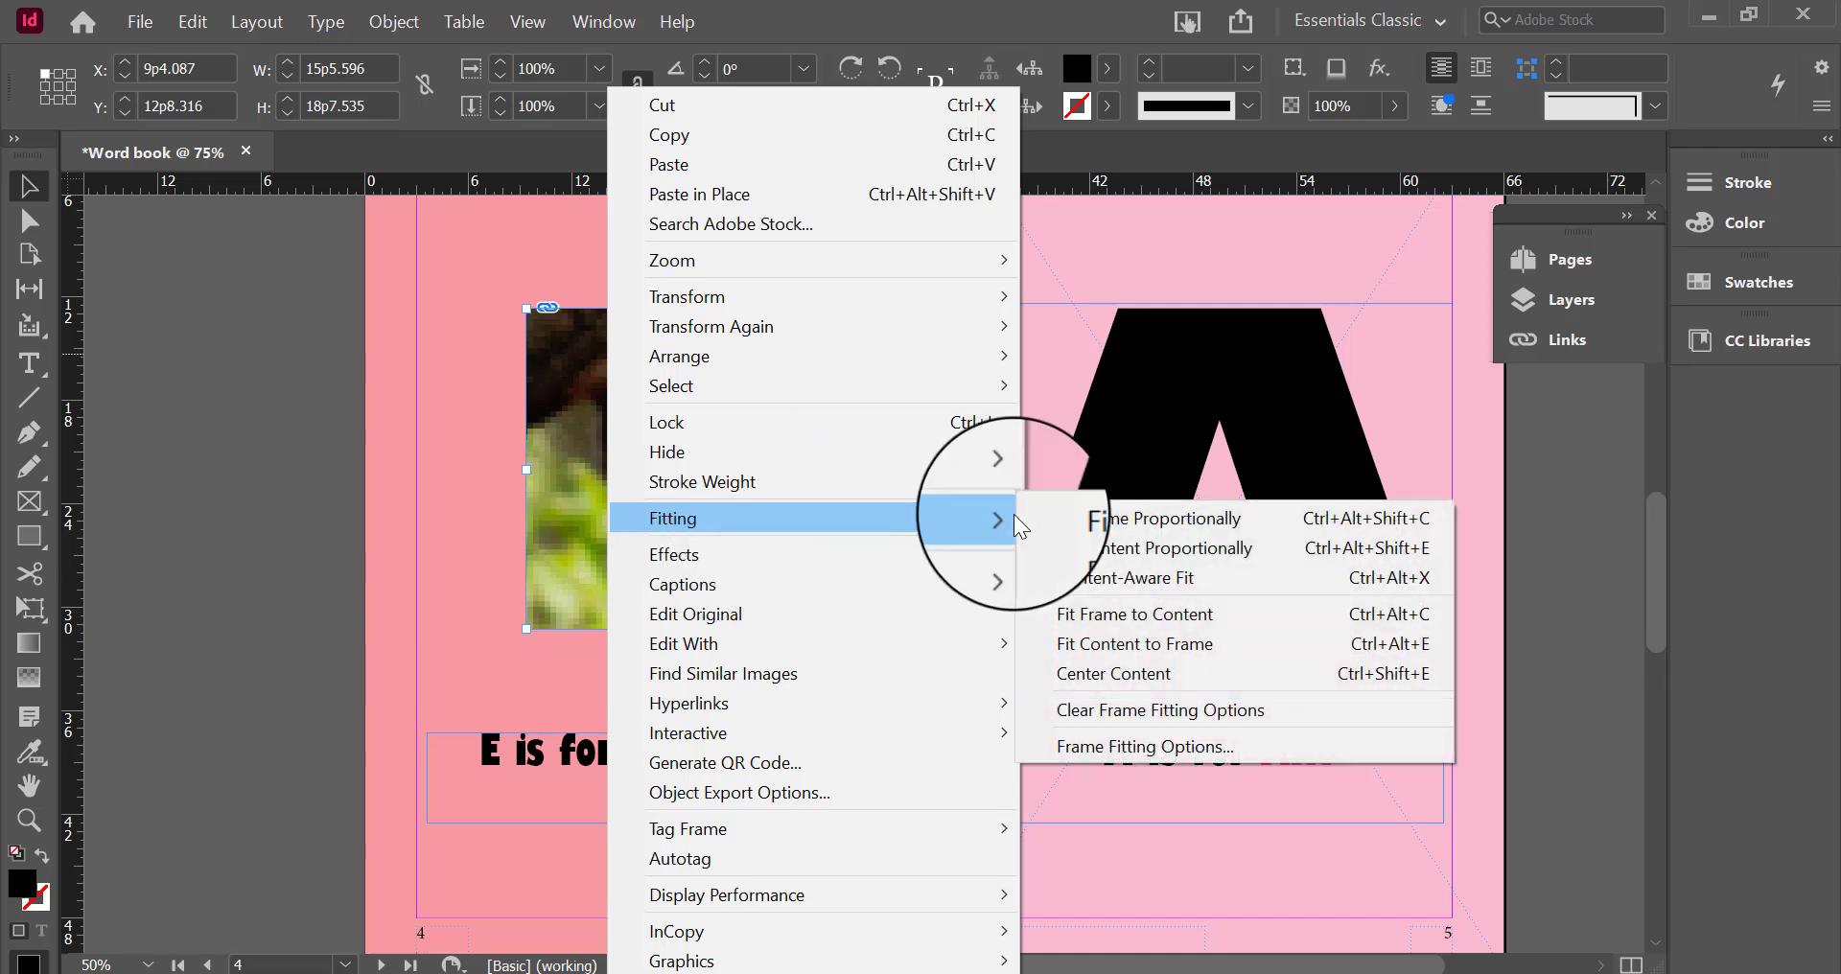
pyautogui.click(1091, 521)
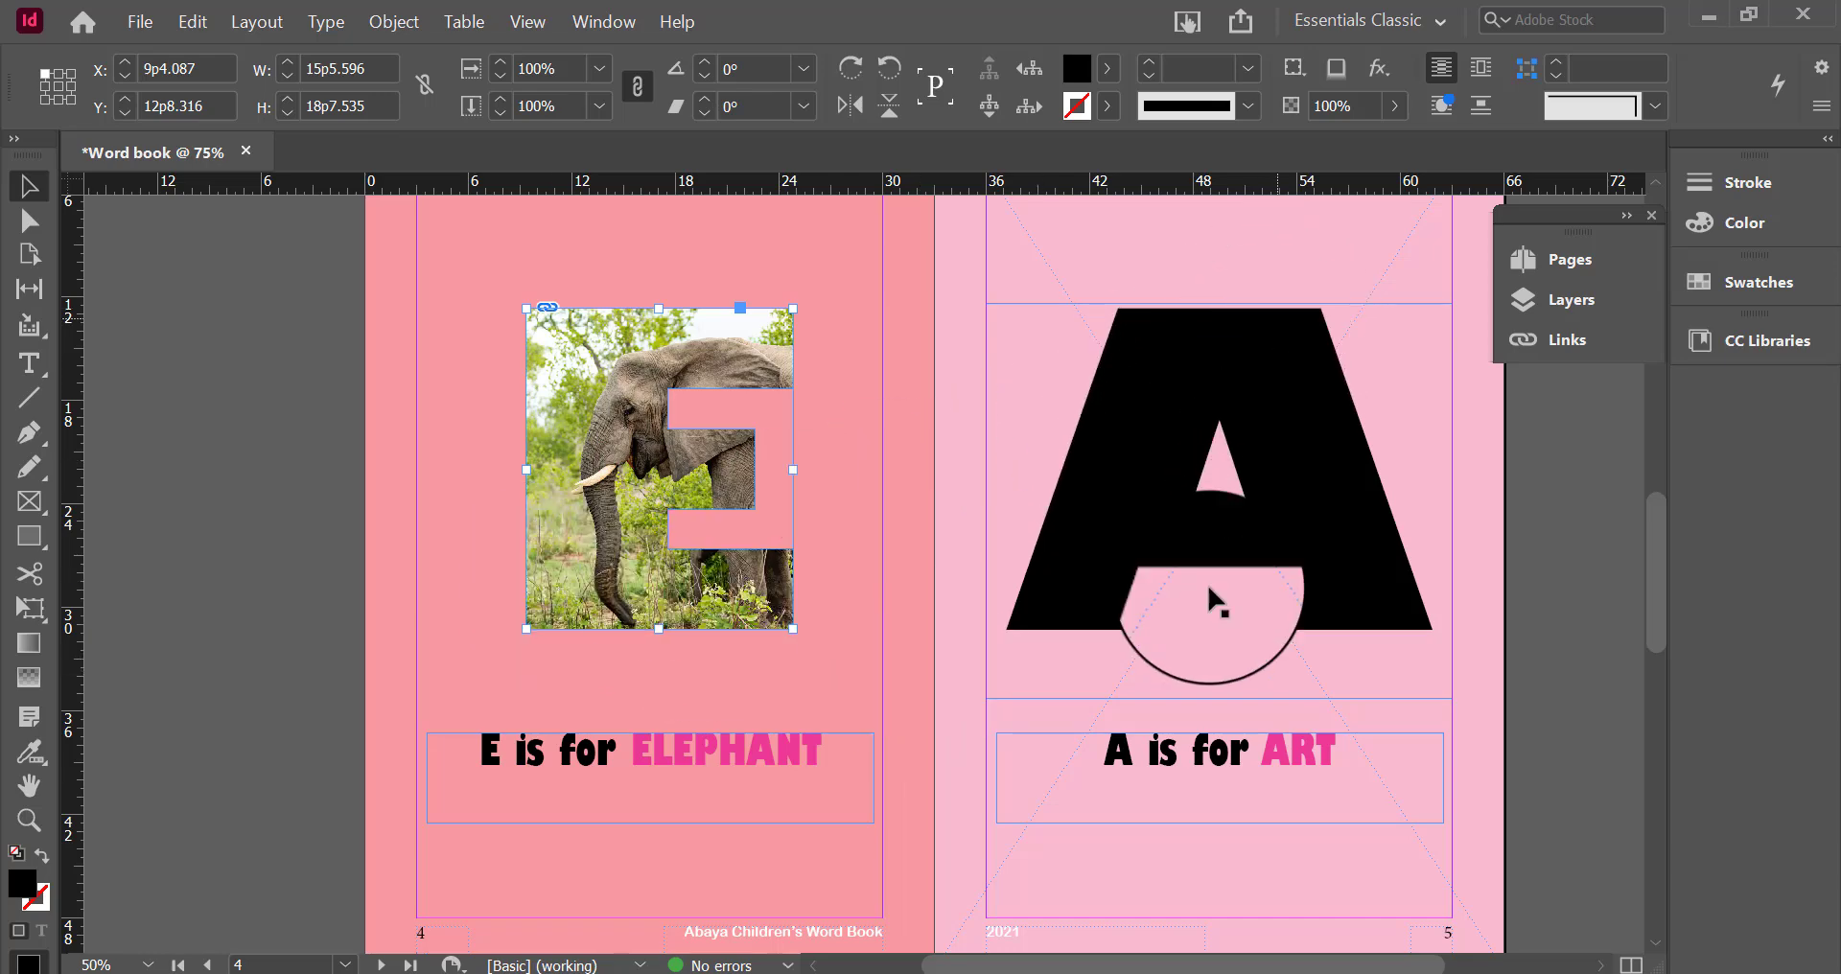
# Look through the spreads on pages 2 to 7 to check the image-filled letters and captions, returning to pages 2-3
pyautogui.scroll(-3, 1405, 710)
pyautogui.scroll(-6, 1396, 711)
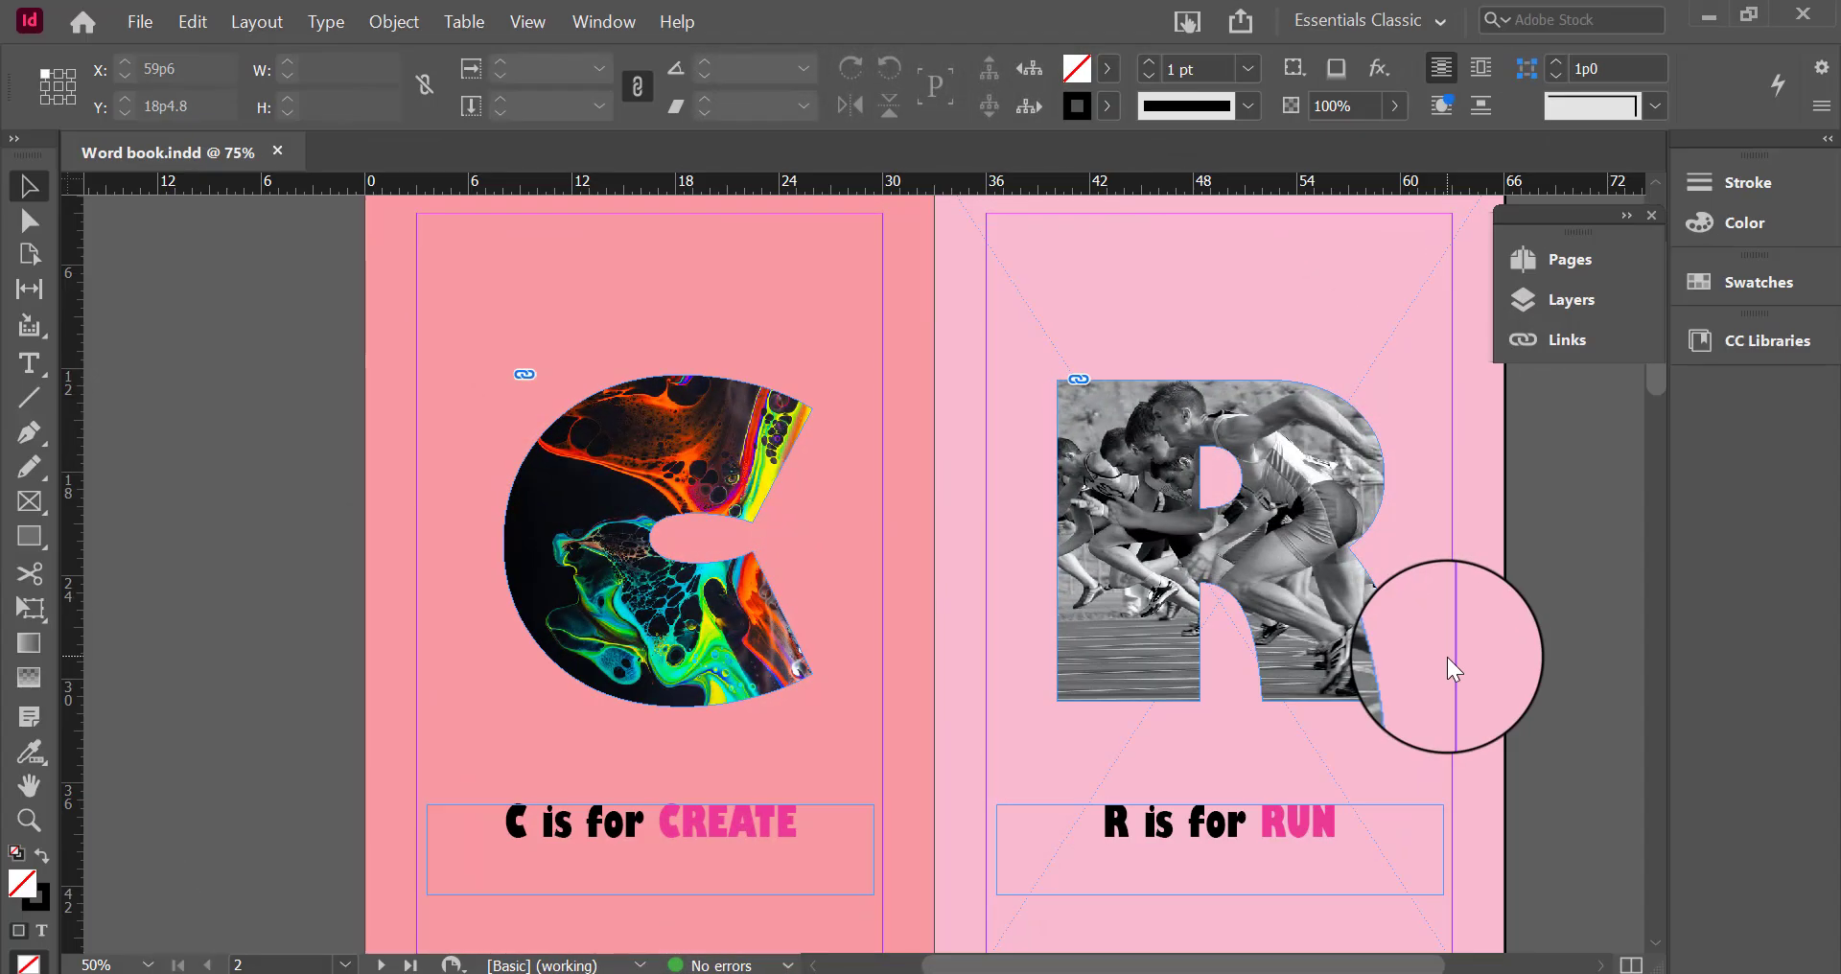
pyautogui.scroll(-5, 1486, 690)
pyautogui.scroll(-8, 1498, 707)
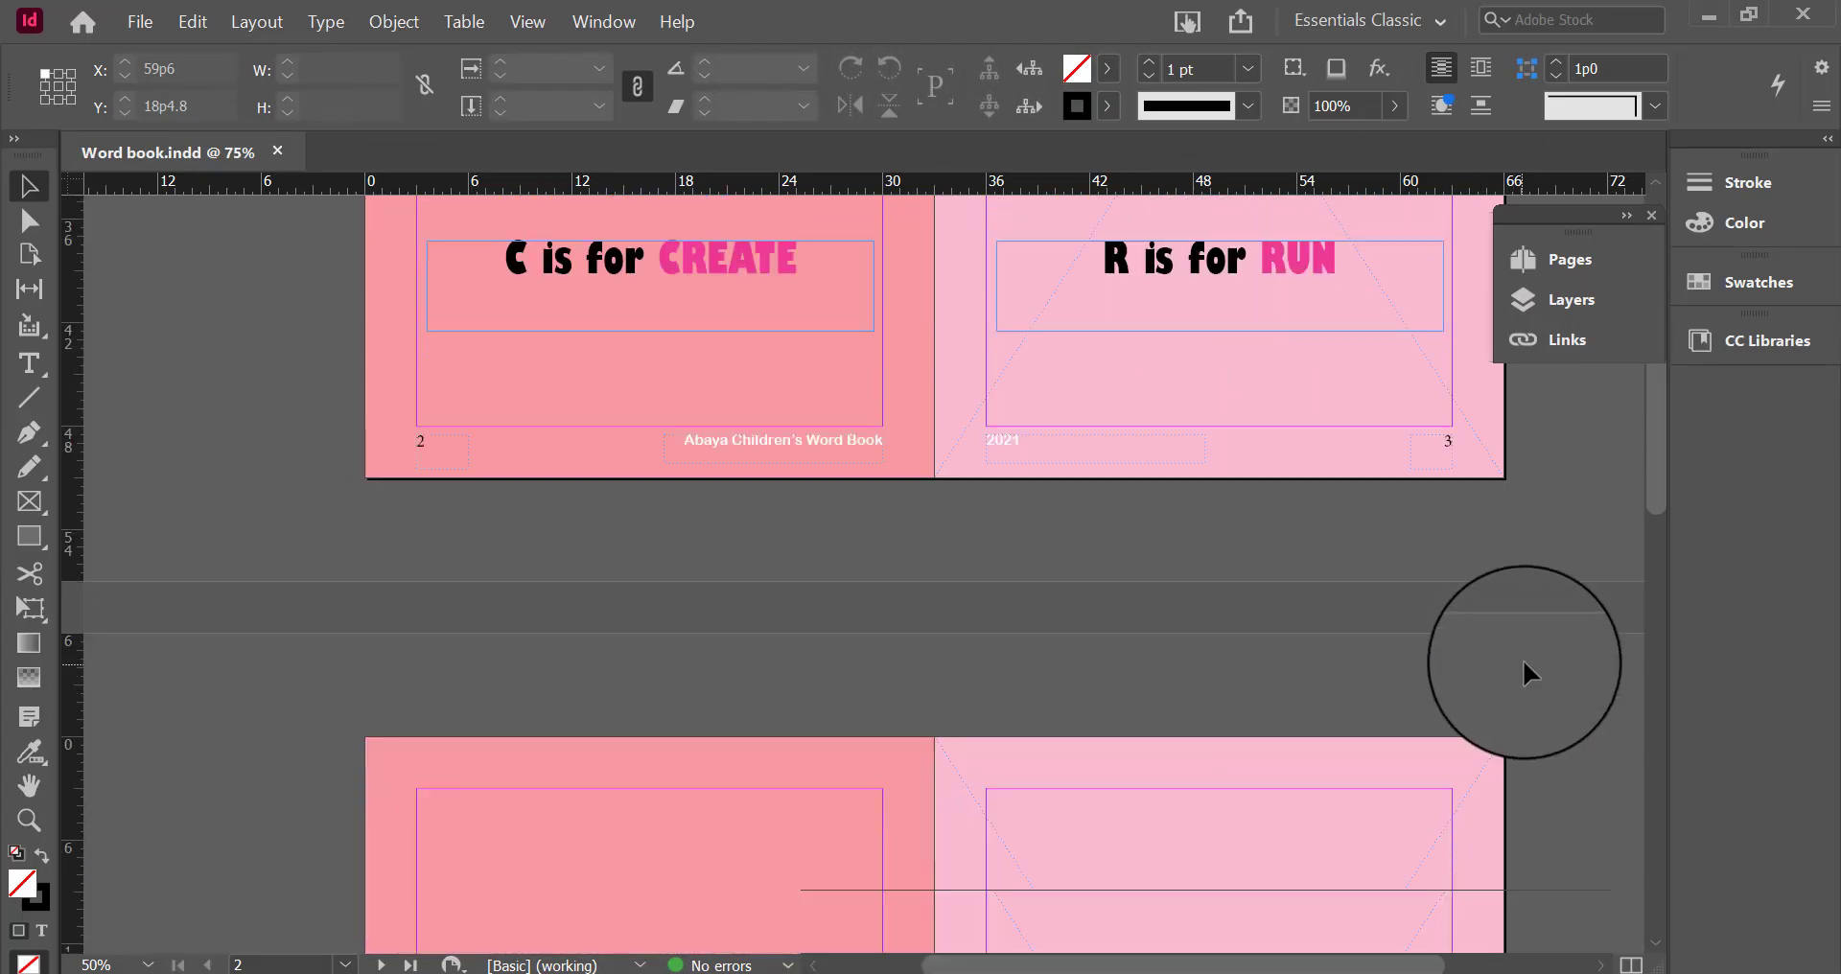
pyautogui.scroll(-8, 1529, 722)
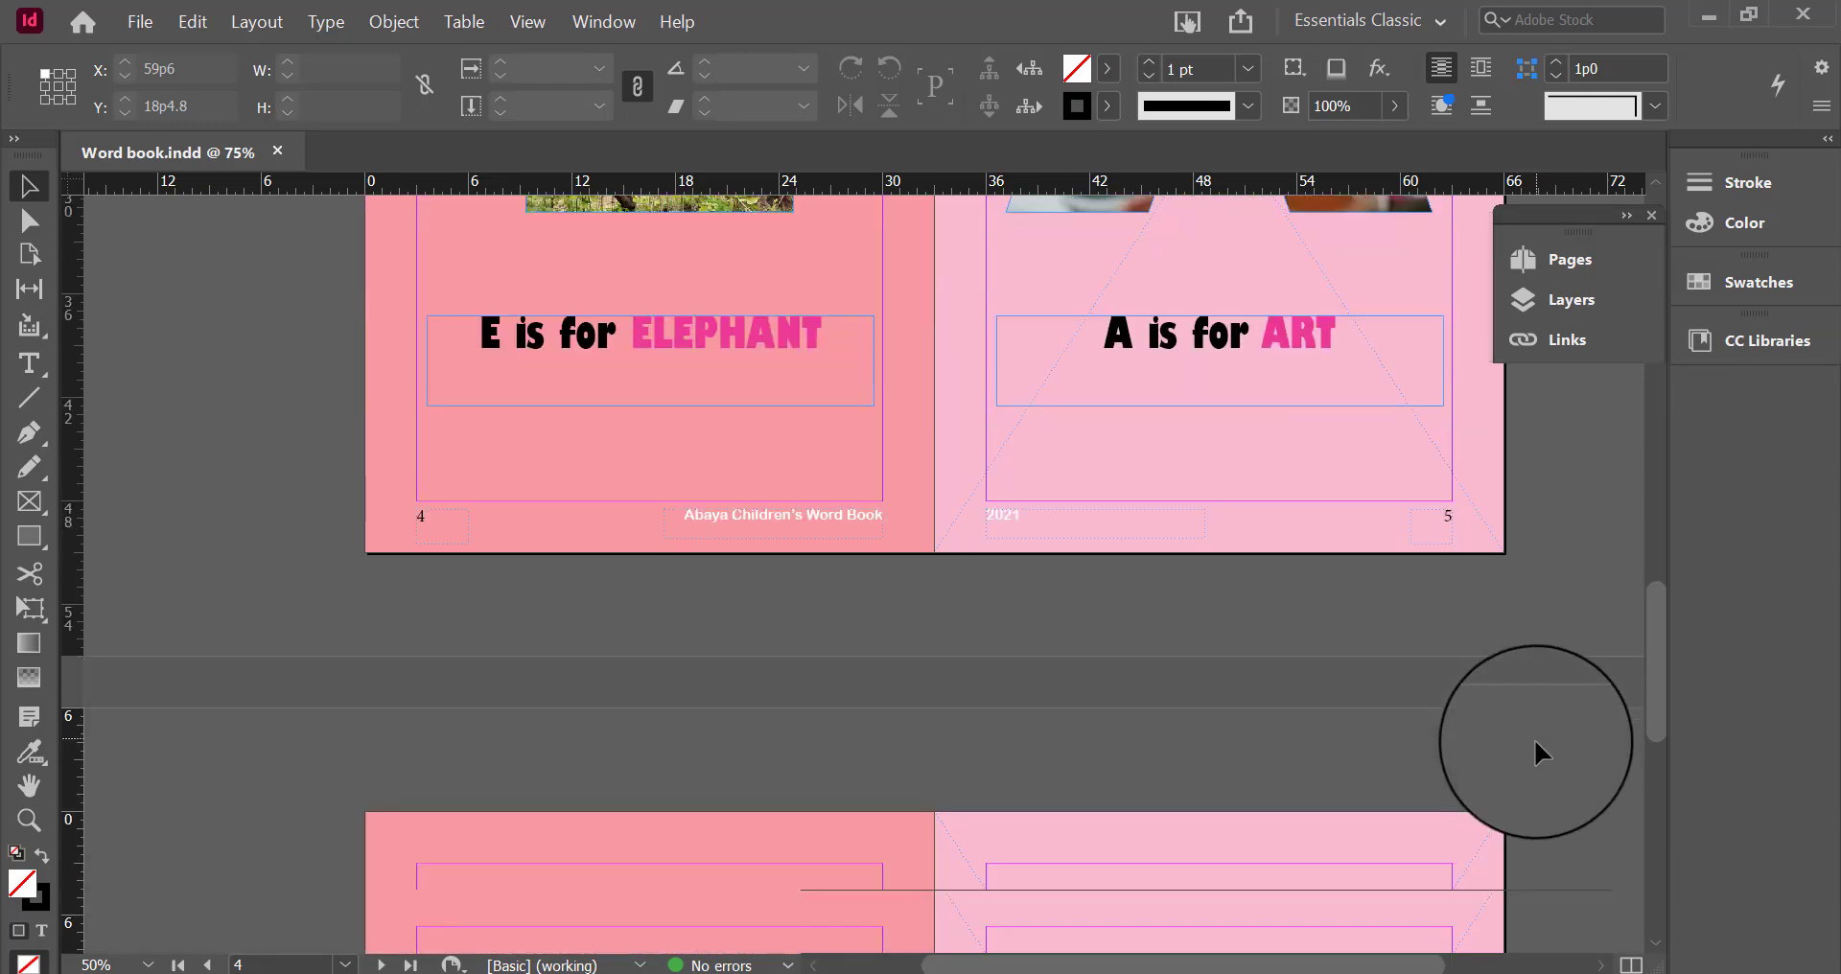
pyautogui.scroll(-3, 1533, 767)
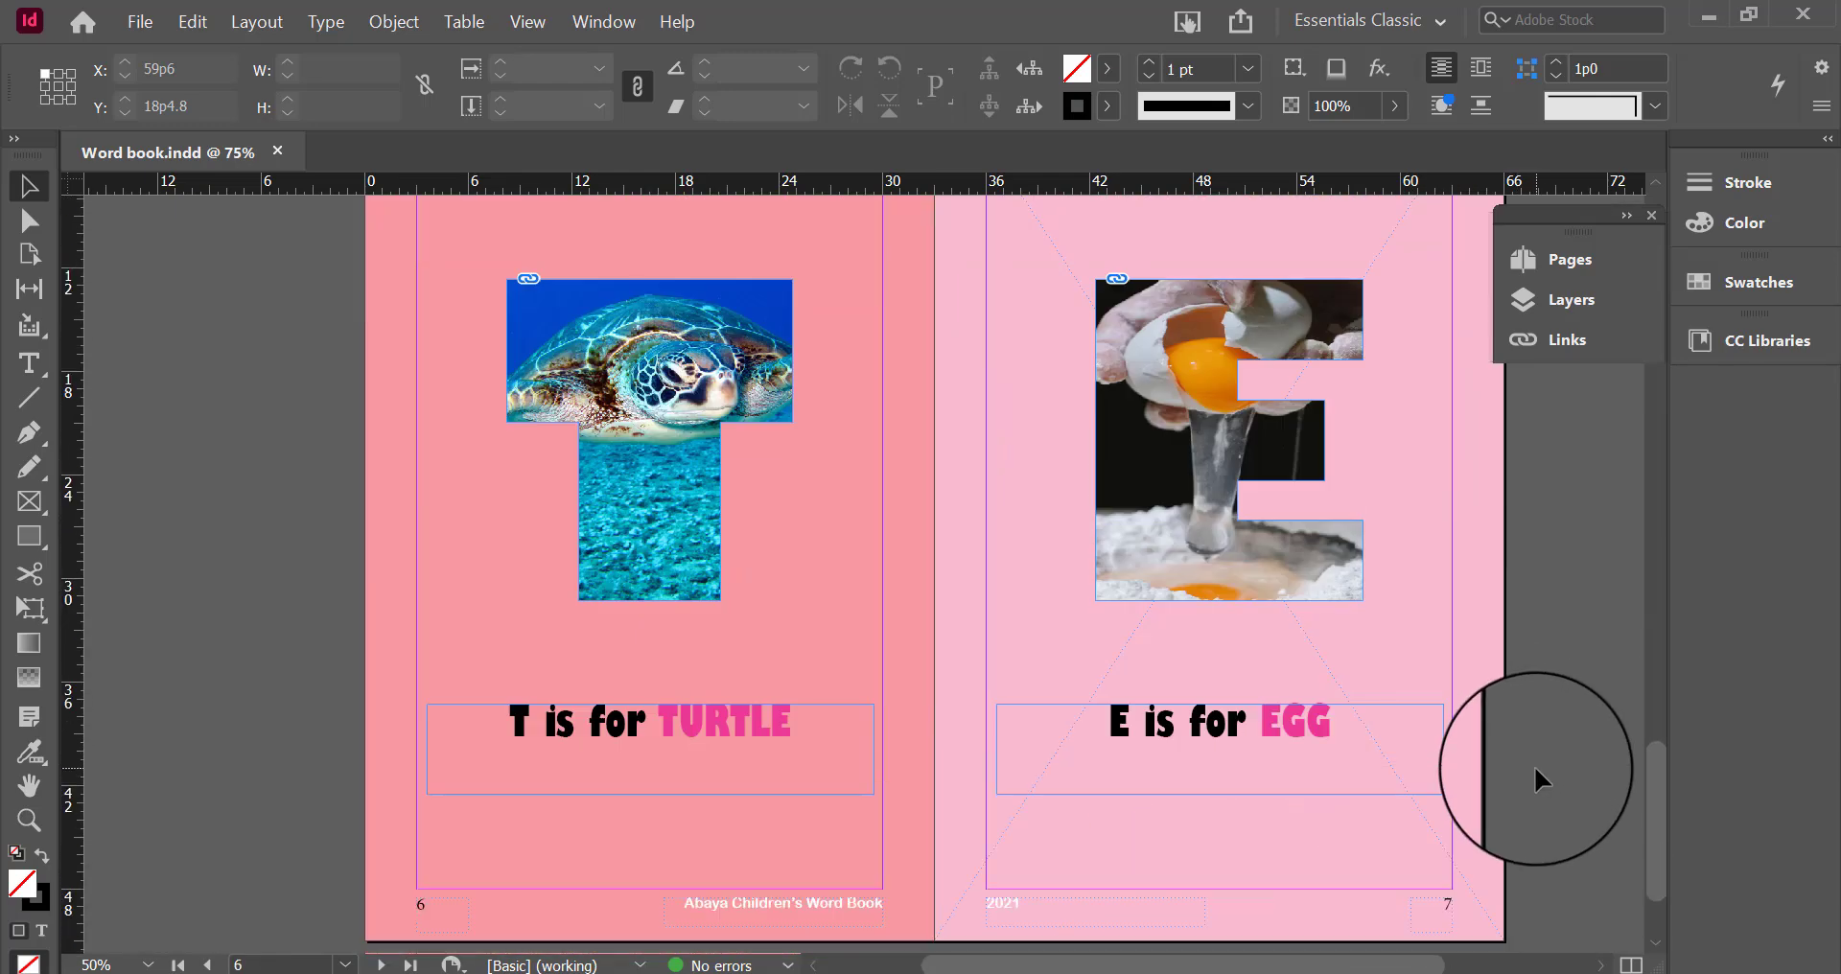
pyautogui.scroll(6, 1531, 764)
pyautogui.moveTo(1656, 715); pyautogui.dragTo(1678, 288)
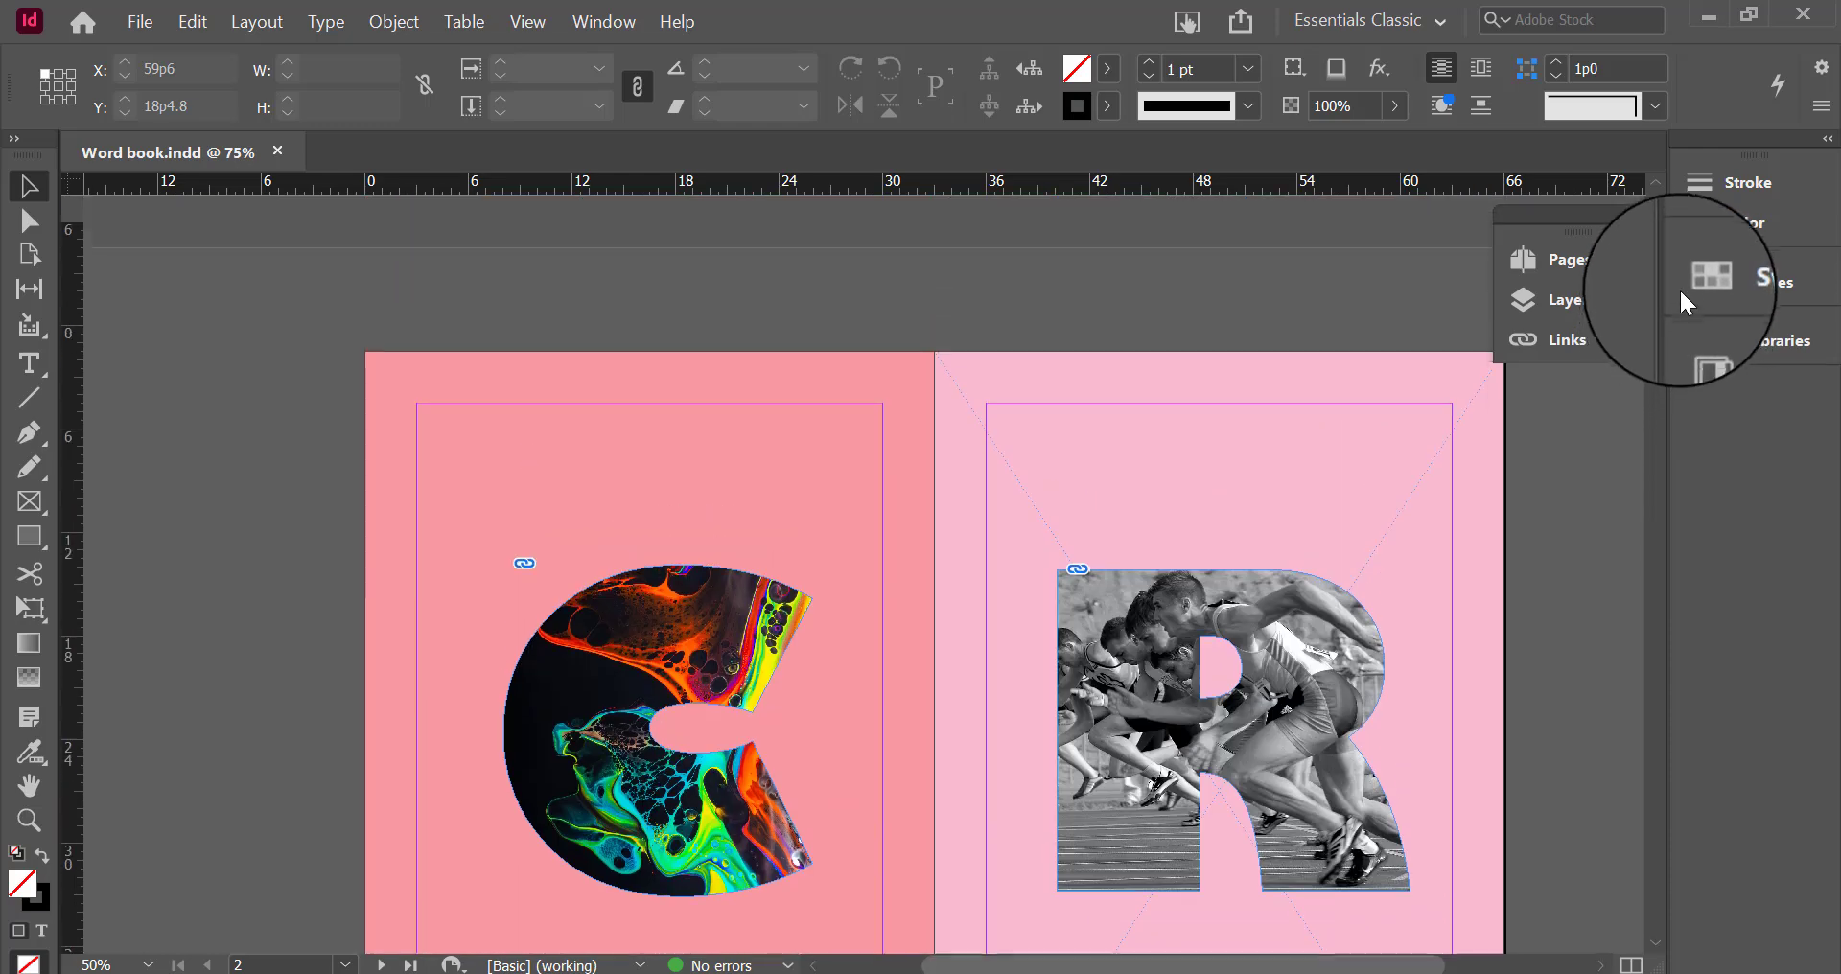
# Switch the document to Preview screen mode to hide guides and frame edges, and show the whole lower part of pages 2-3
pyautogui.press('w')
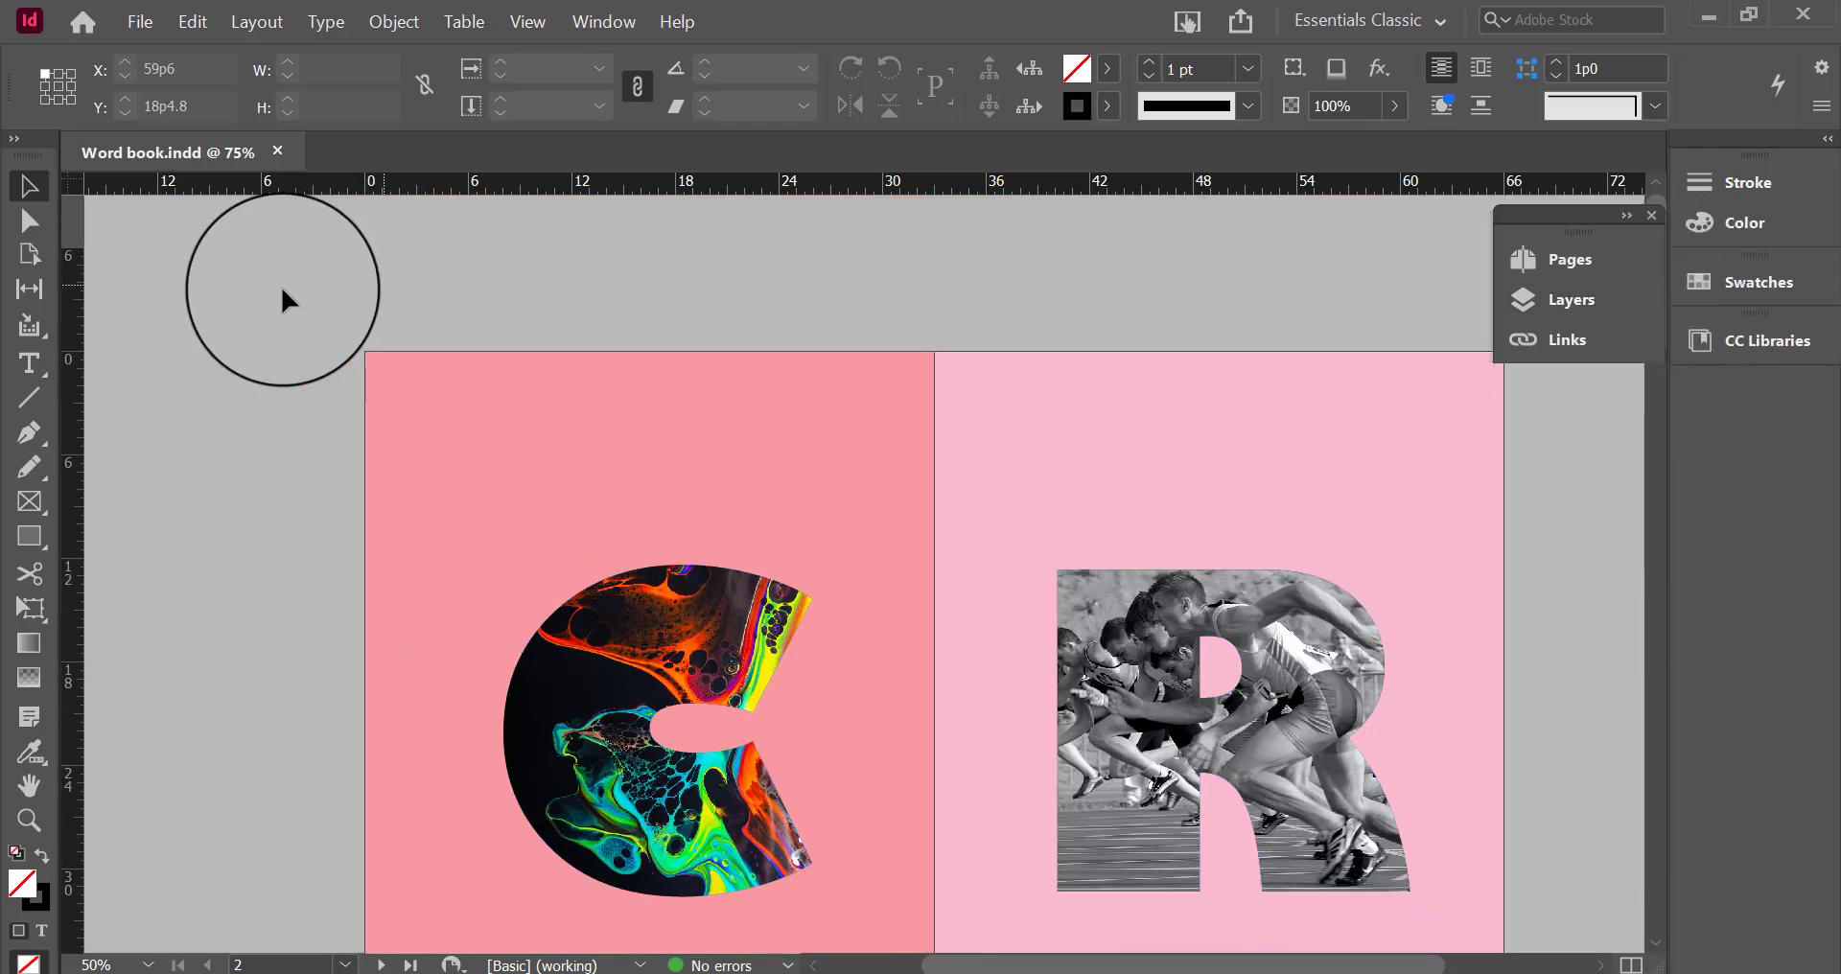
pyautogui.scroll(-5, 1525, 686)
pyautogui.scroll(-1, 1527, 676)
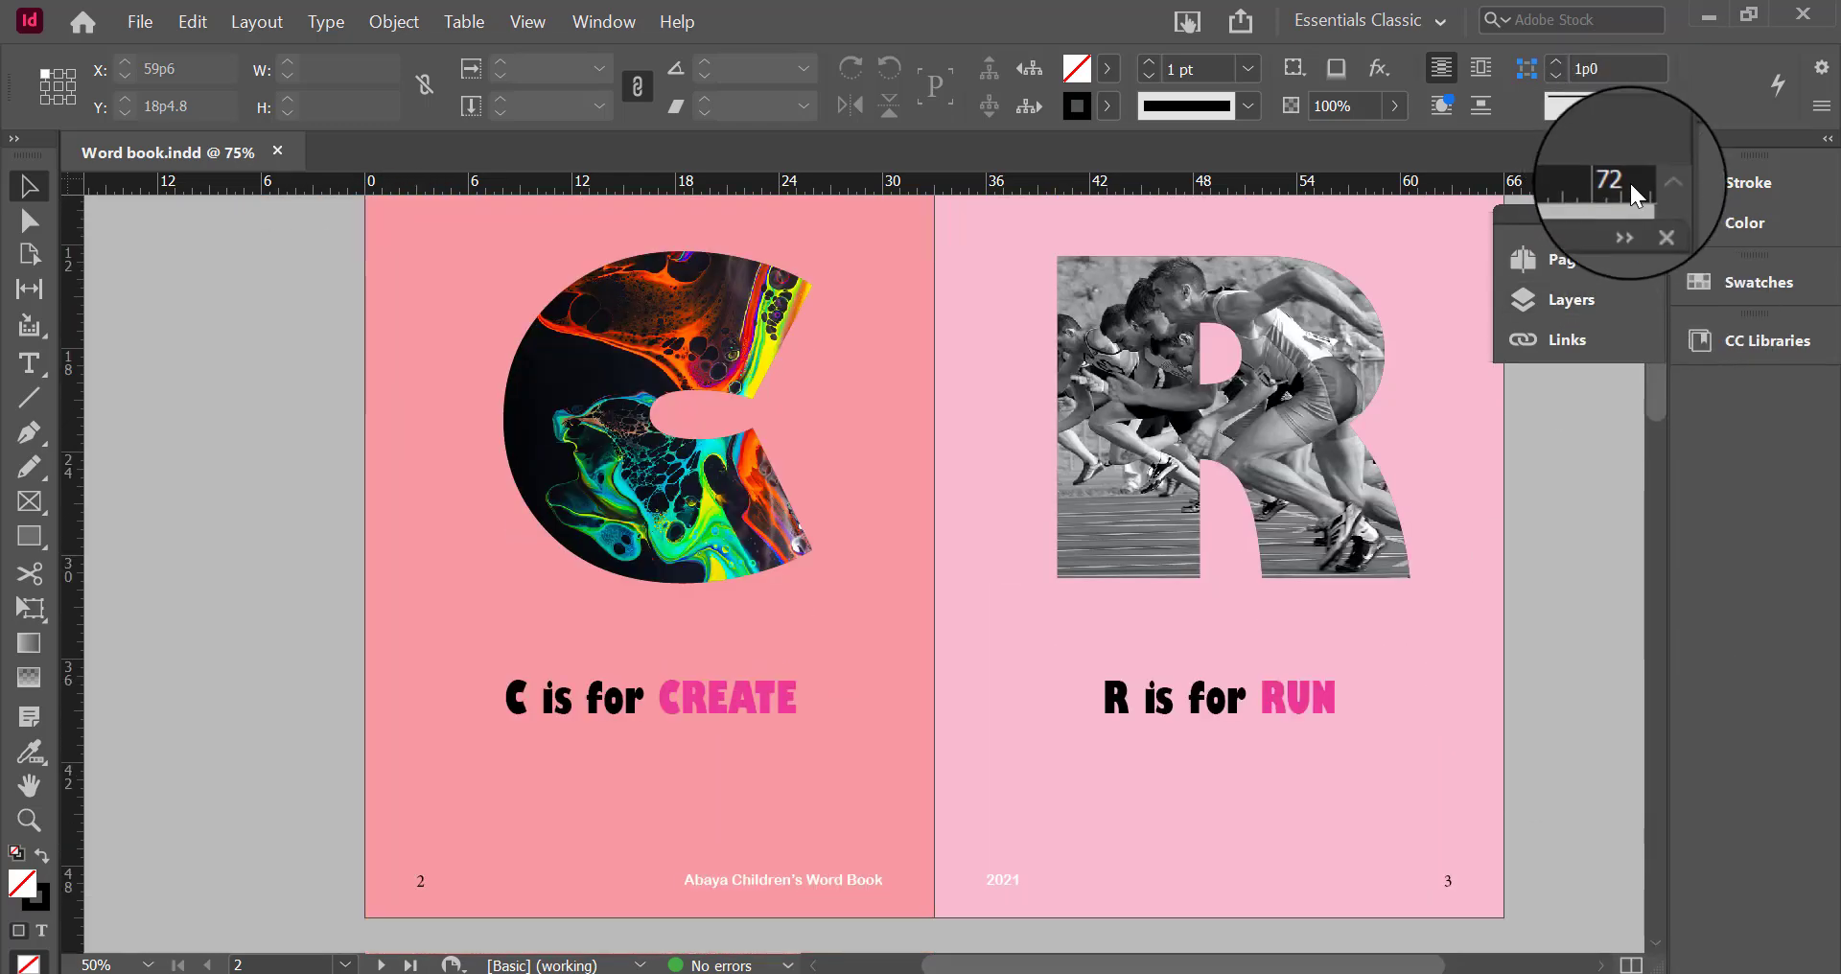
# Dock the floating Pages, Layers and Links panel group beneath CC Libraries
pyautogui.click(1564, 257)
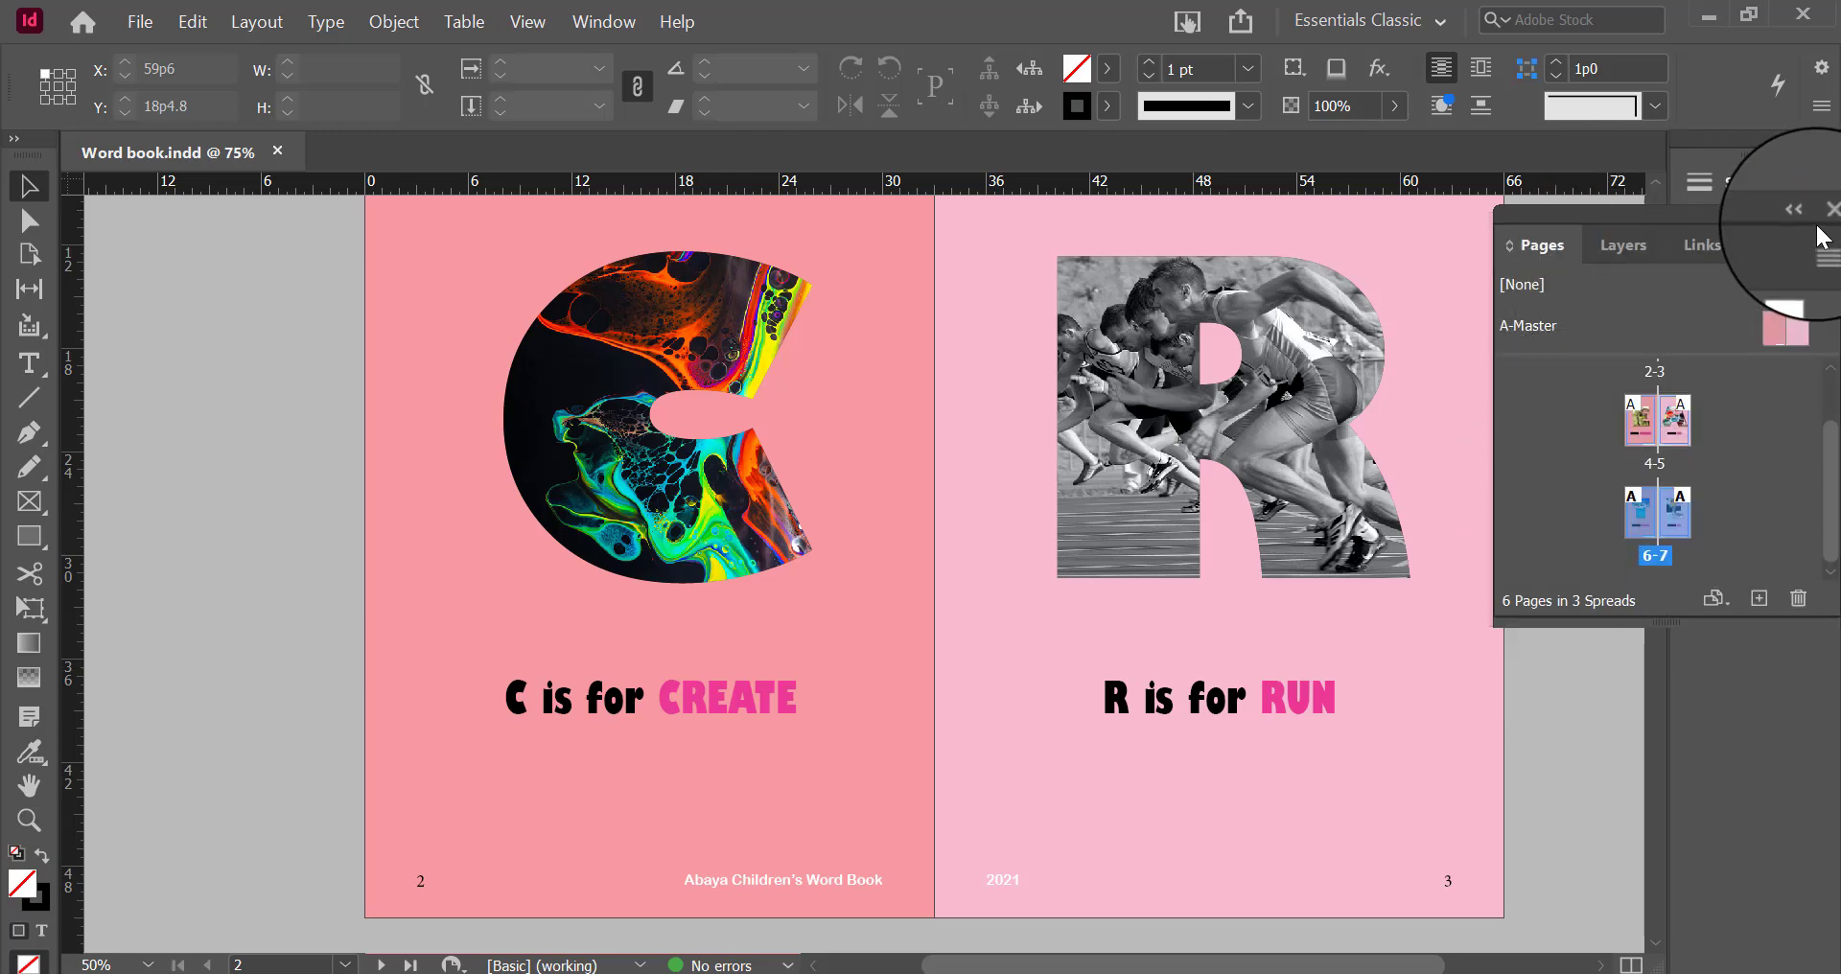
pyautogui.moveTo(1776, 214); pyautogui.dragTo(1774, 397)
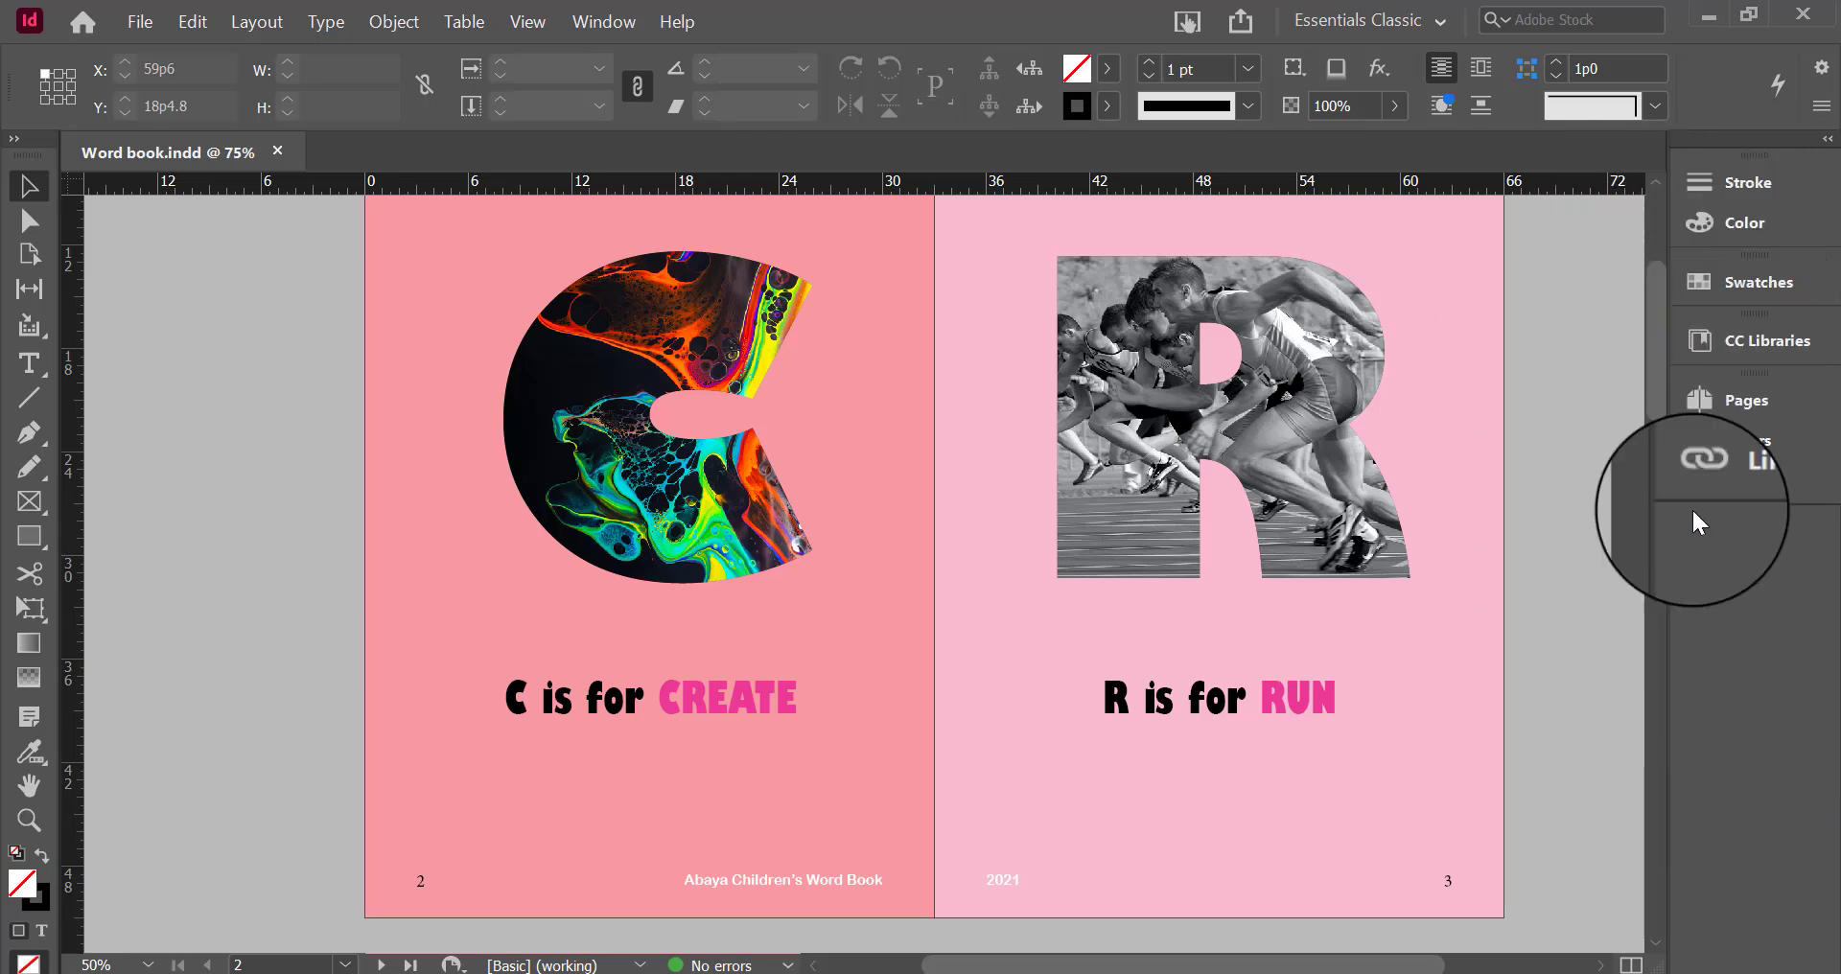
# Examine the book's spreads in Preview mode, checking the letters, captions and footers without guides
pyautogui.scroll(3, 1540, 657)
pyautogui.scroll(-5, 1544, 667)
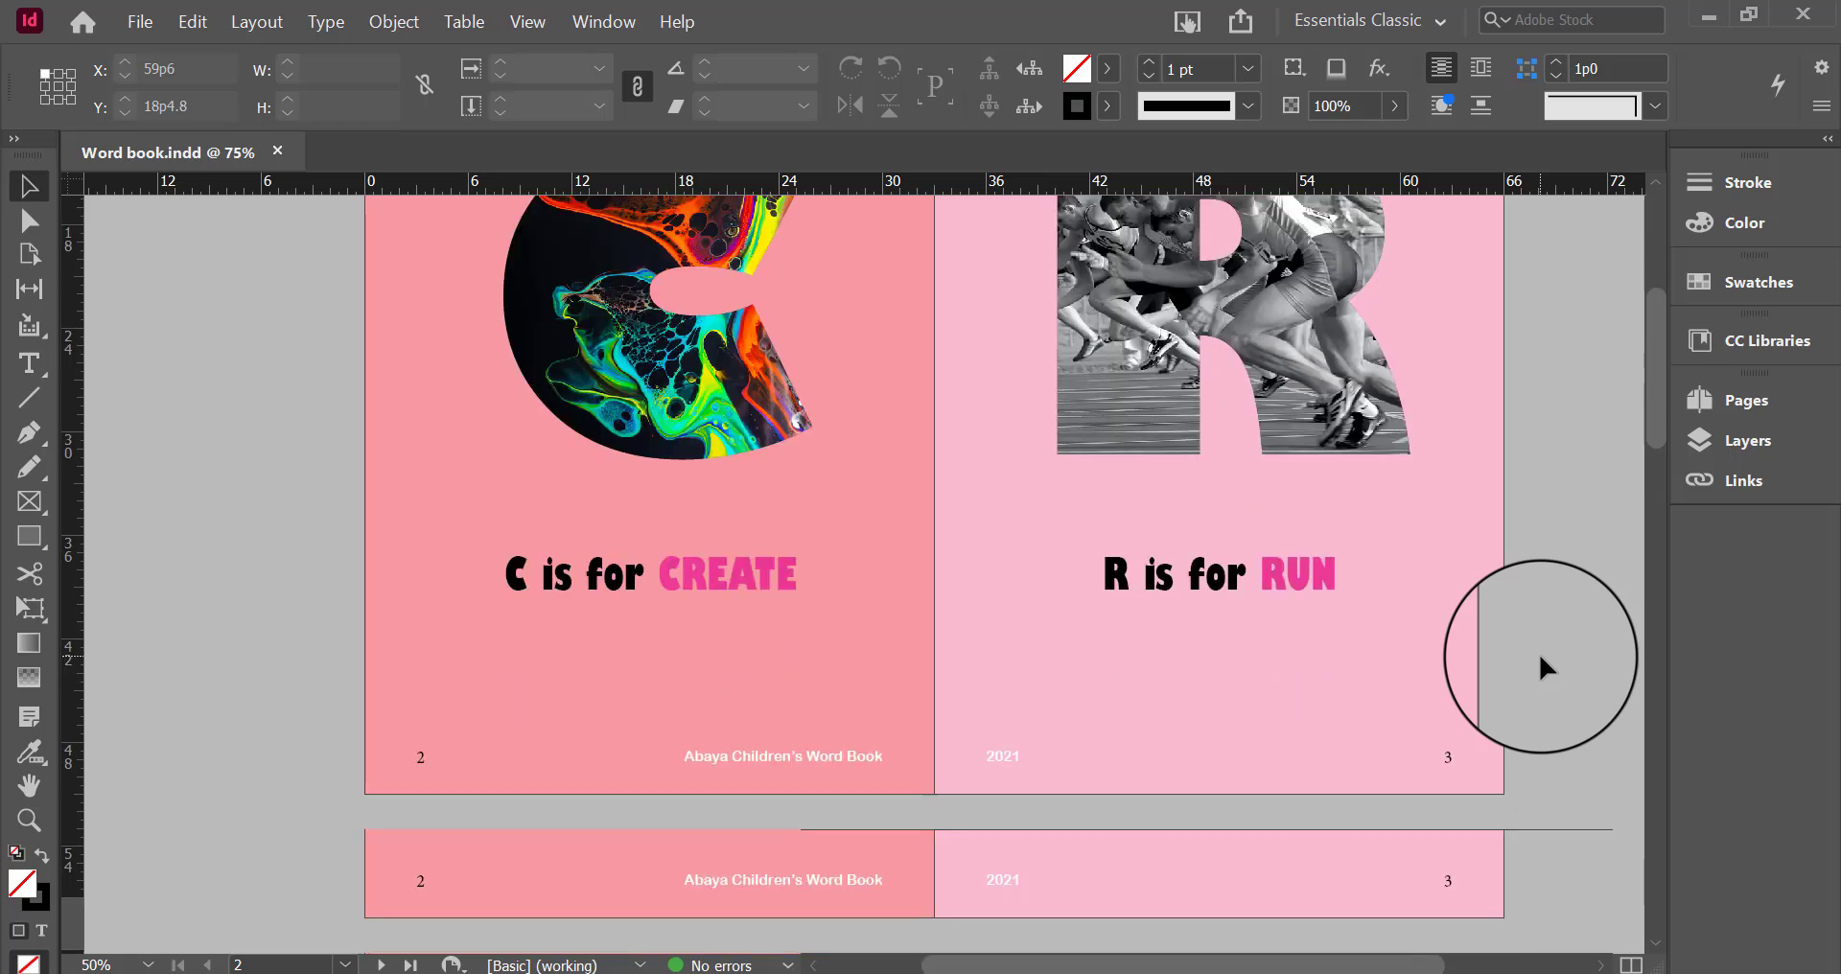
pyautogui.scroll(4, 1422, 594)
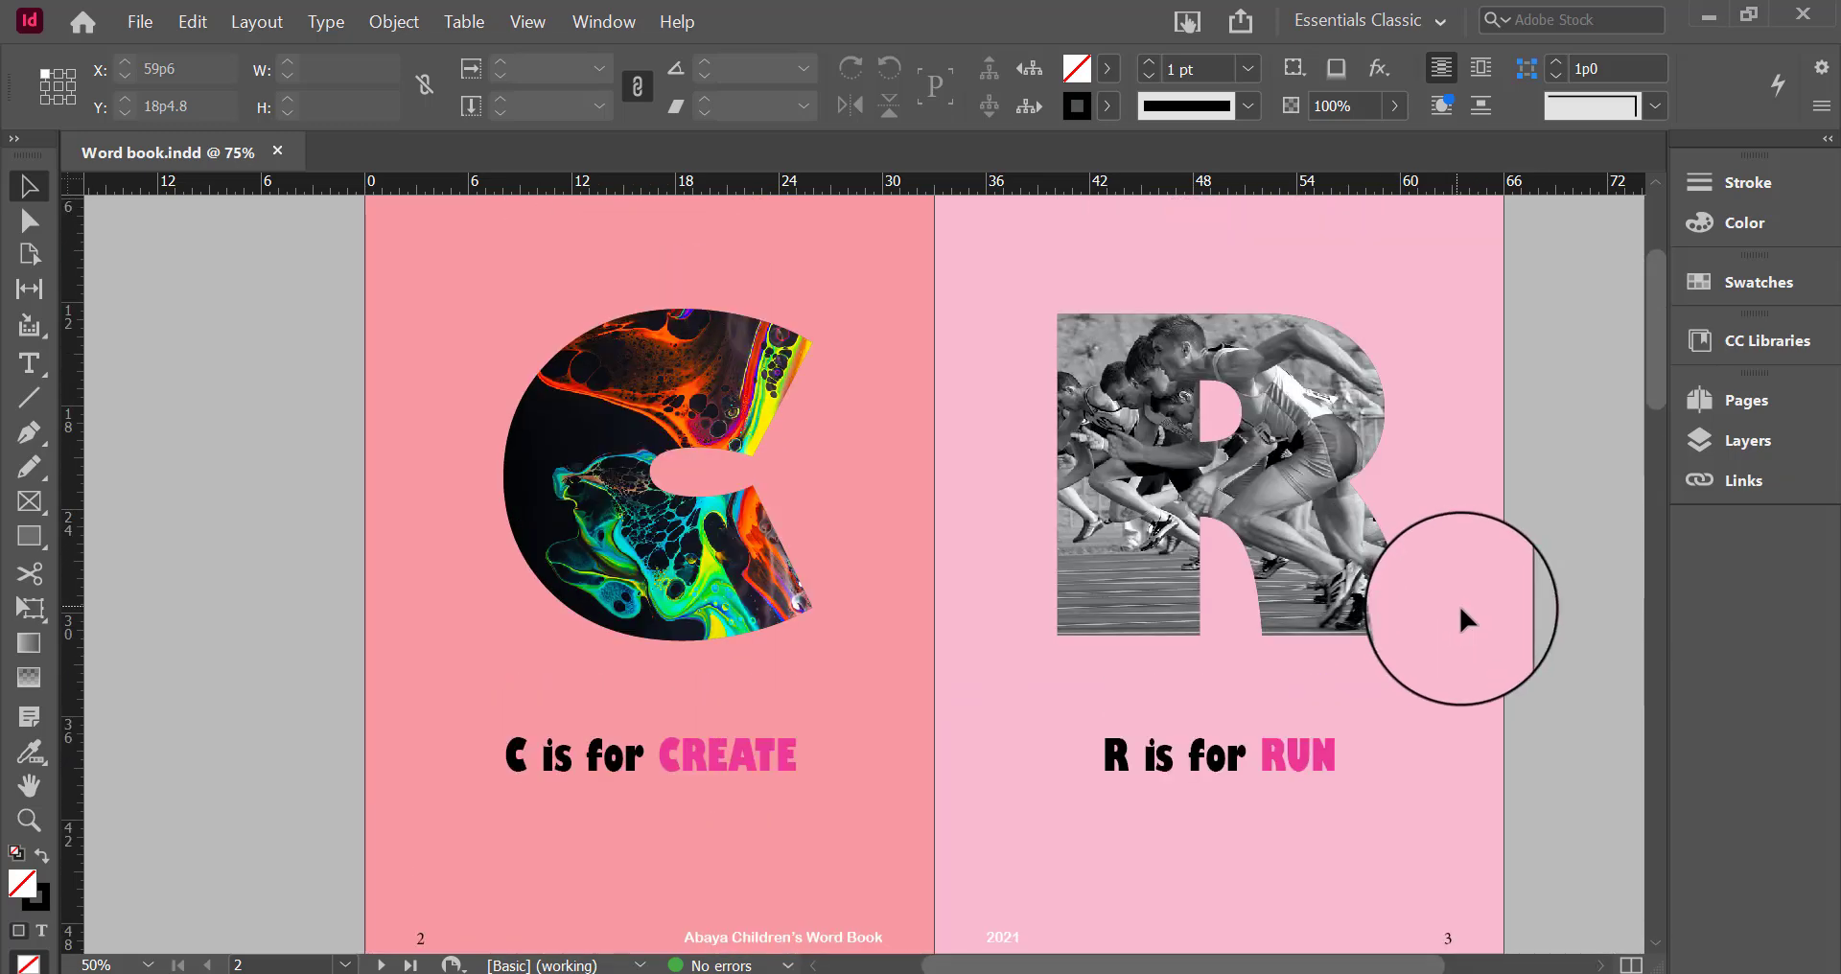
pyautogui.scroll(-5, 1496, 699)
pyautogui.scroll(-6, 1486, 709)
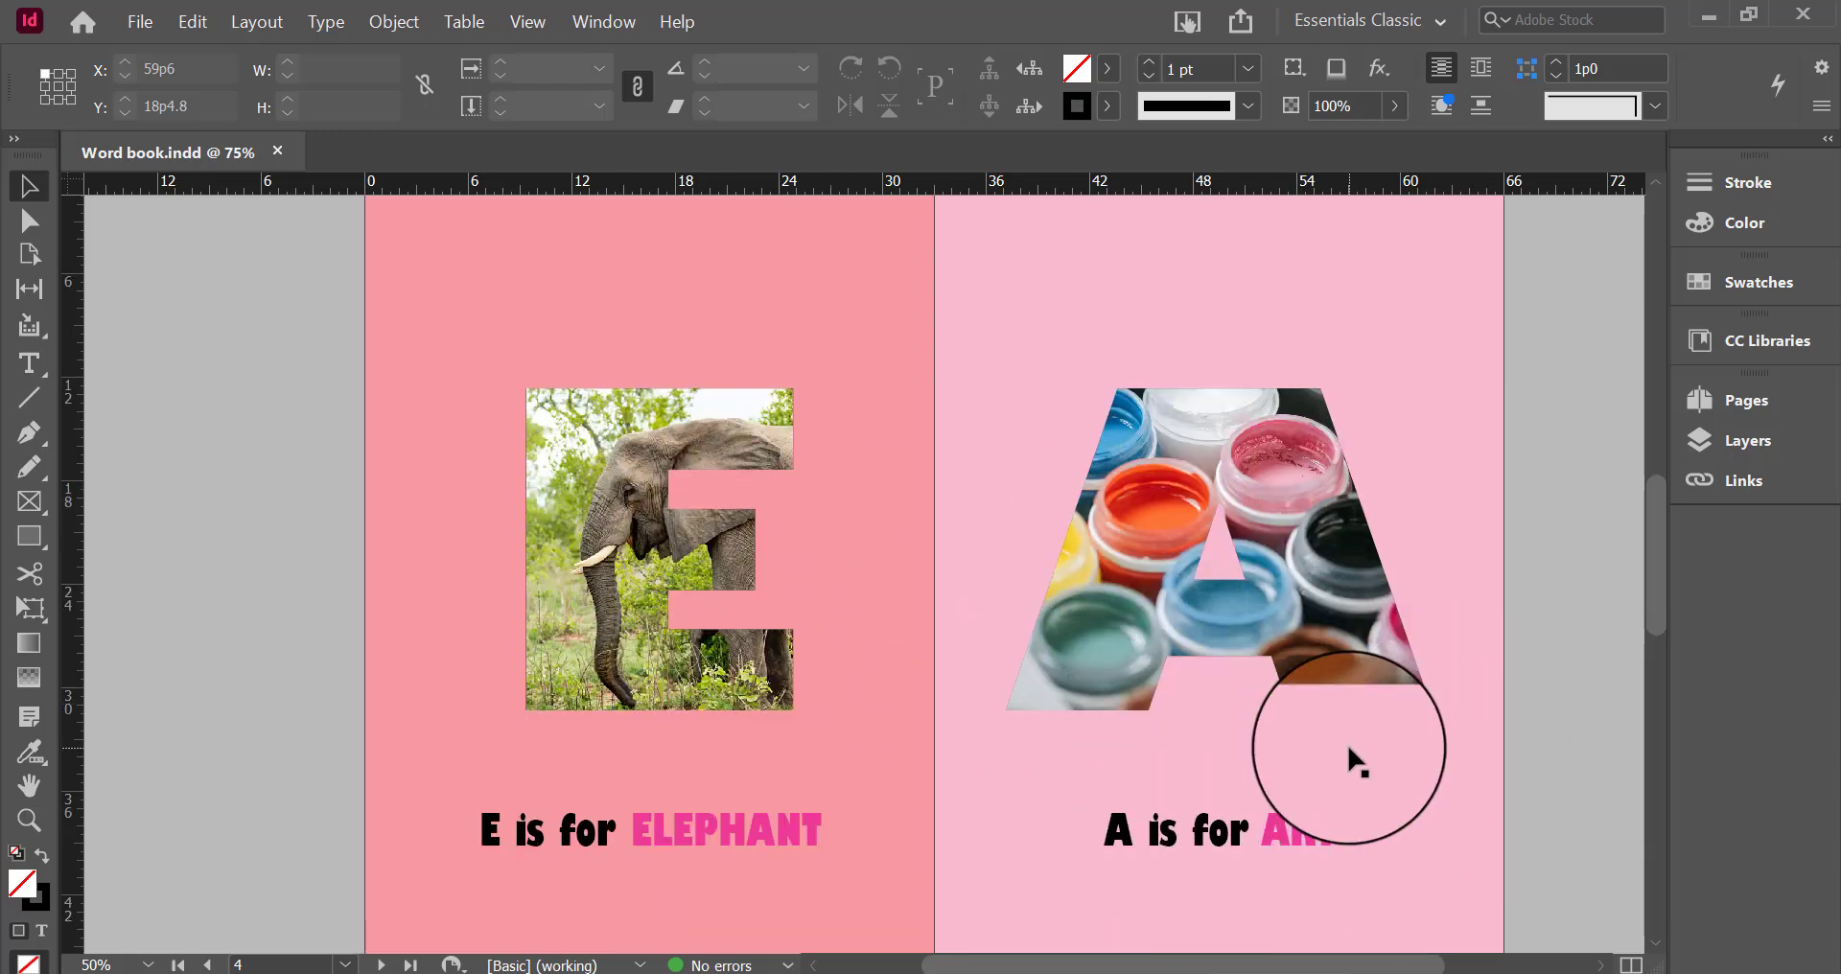
pyautogui.scroll(-10, 1348, 761)
pyautogui.scroll(-5, 1349, 789)
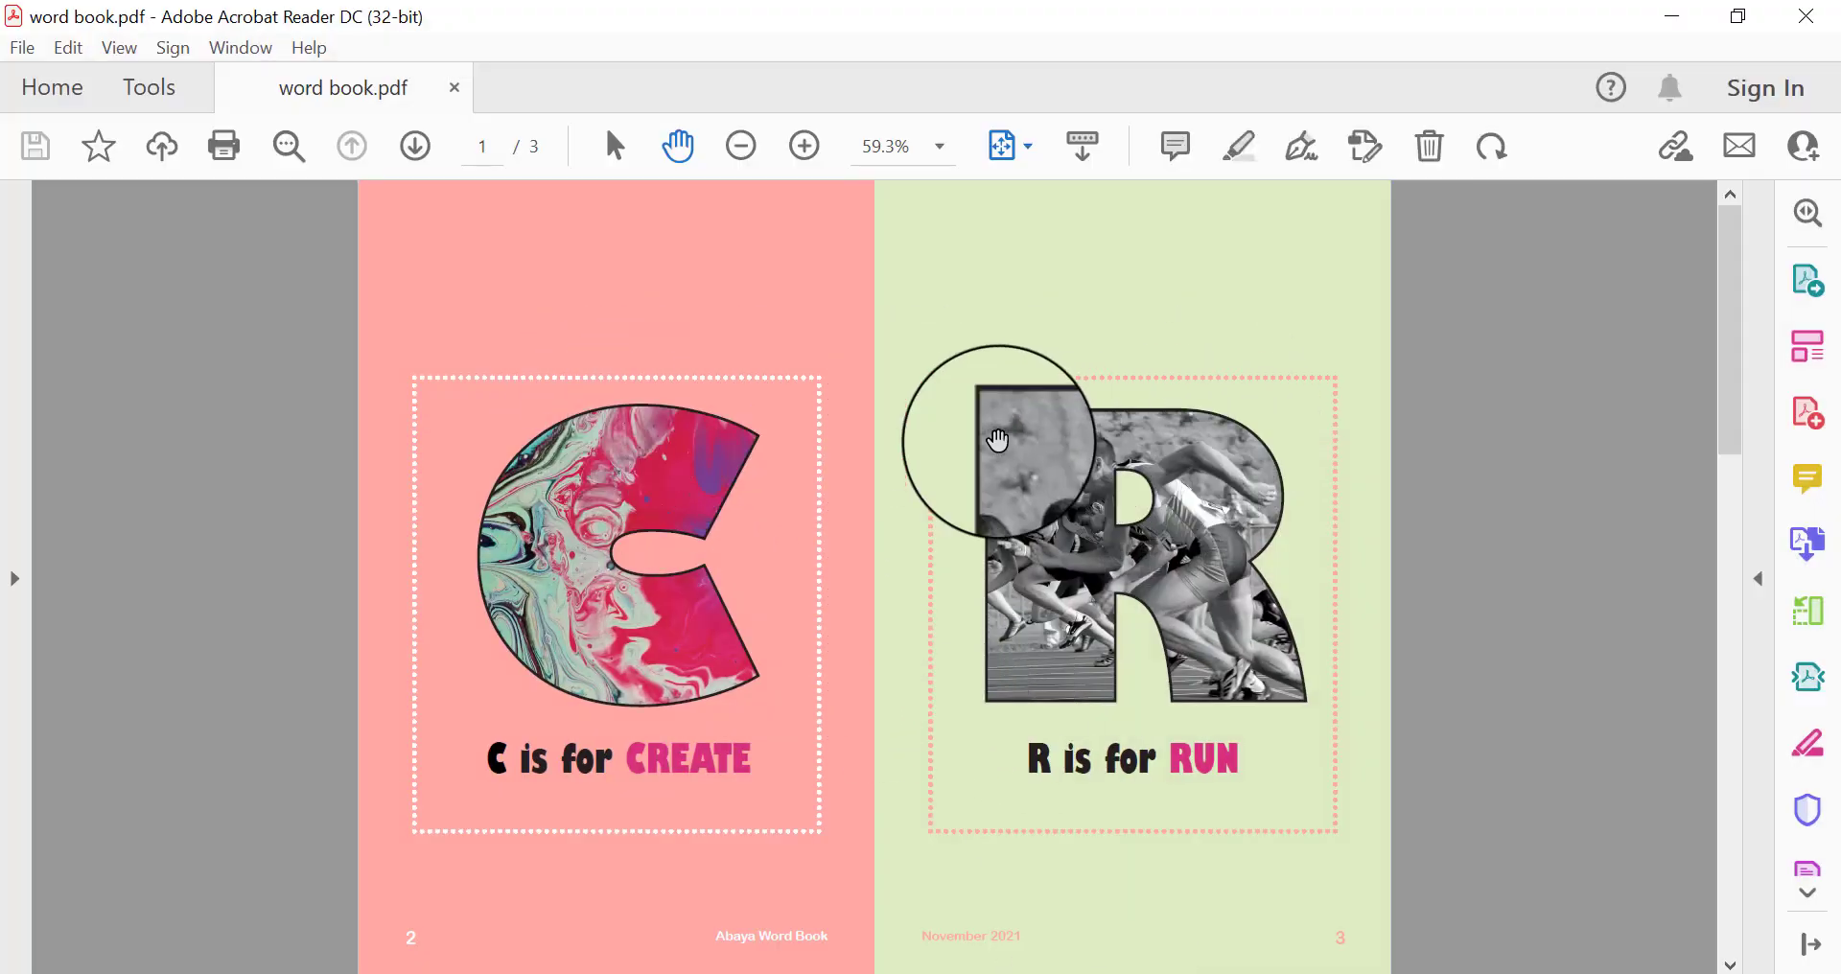
# Switch to the finished word book.pdf in Acrobat Reader and compare its spreads, dotted borders and letter outlines with the layout
pyautogui.scroll(-10, 1350, 701)
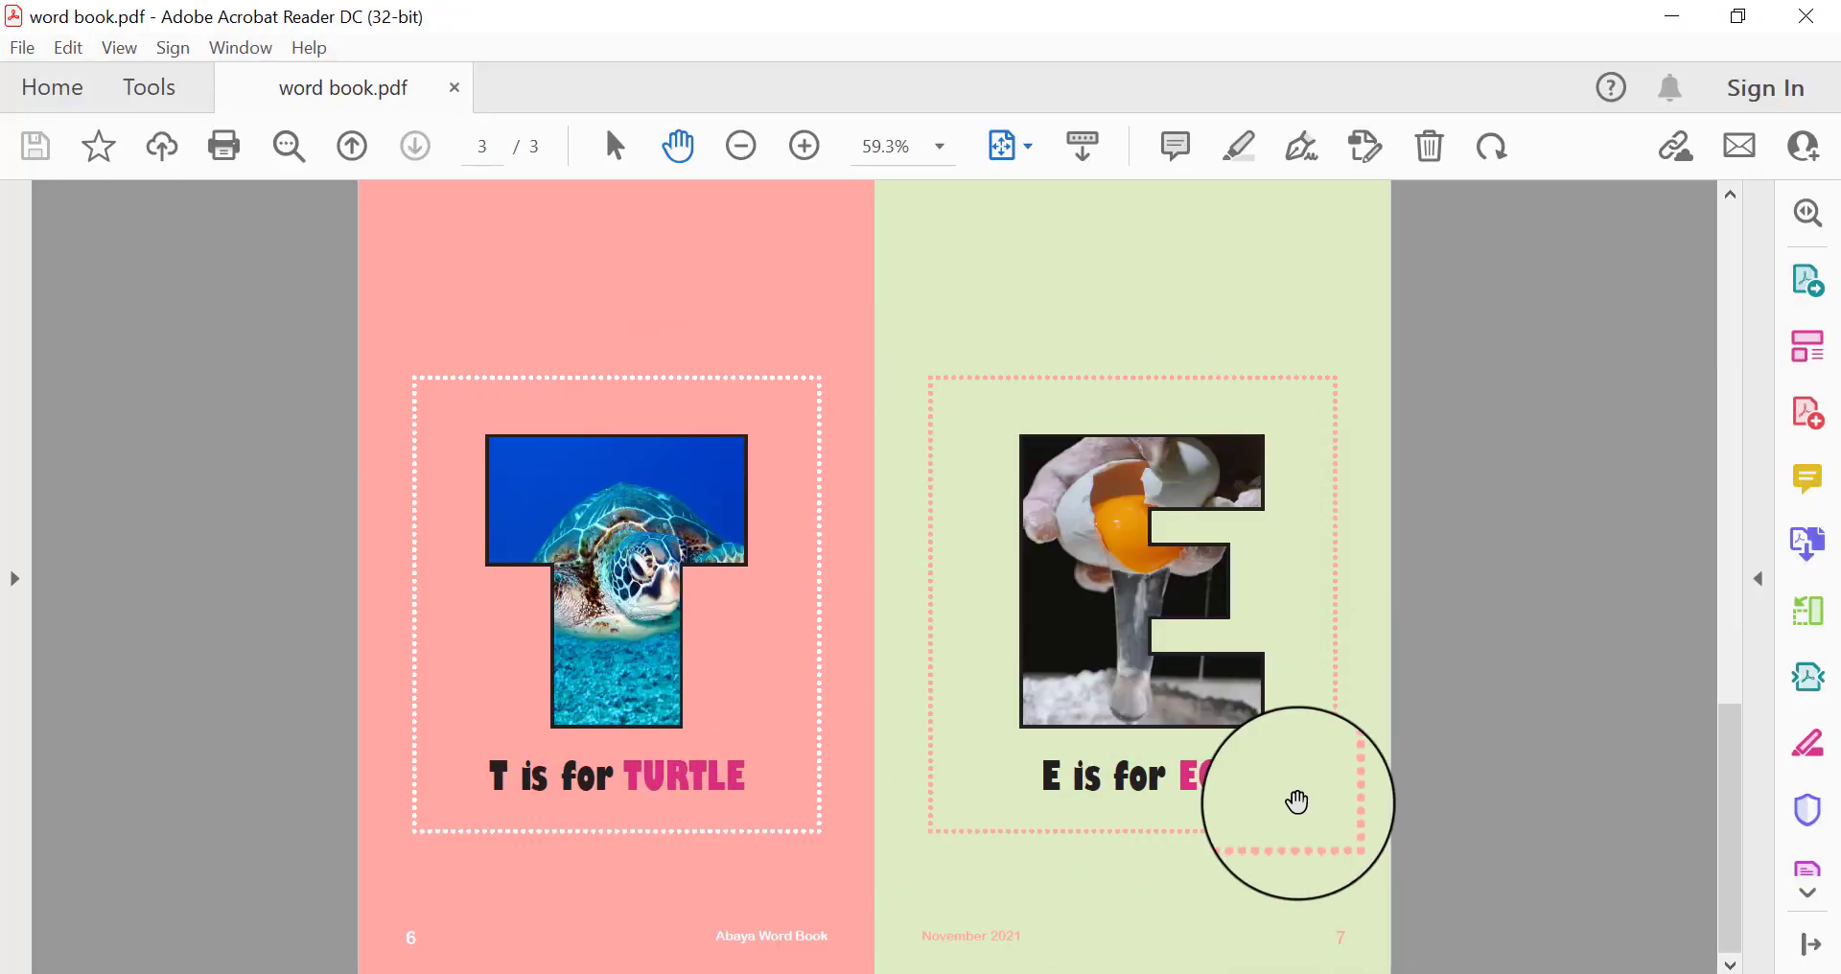
pyautogui.scroll(5, 1294, 793)
pyautogui.scroll(-5, 1297, 800)
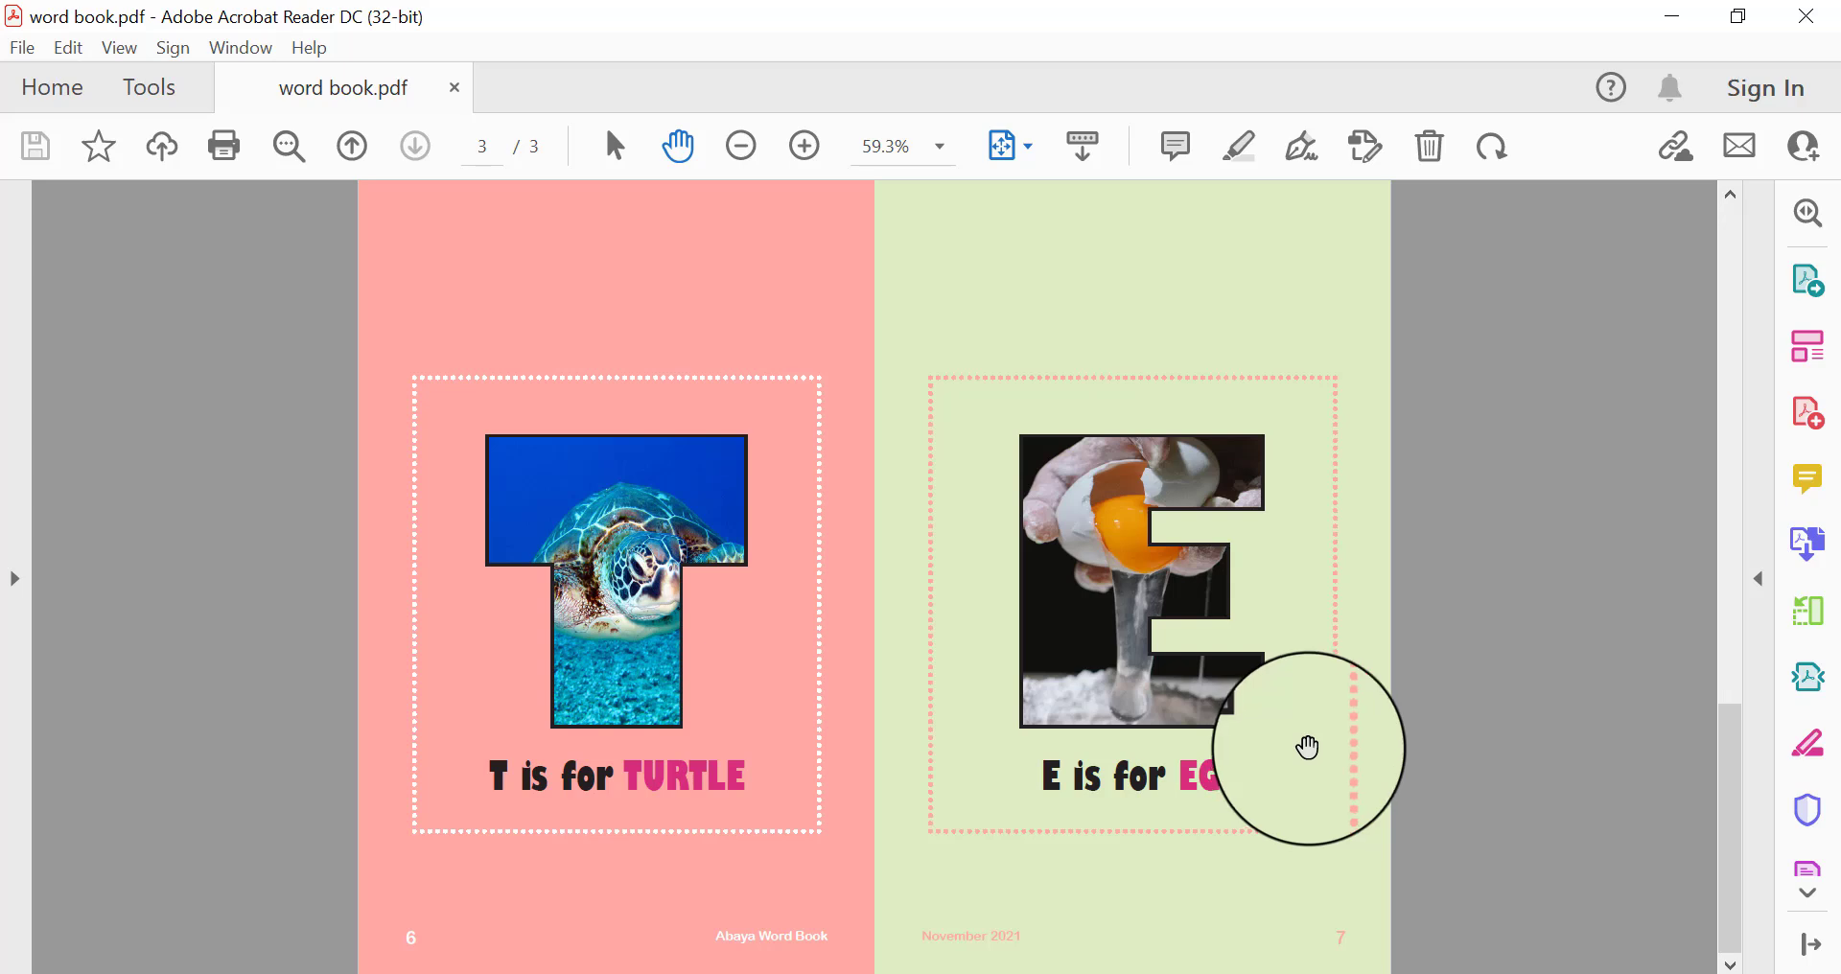
pyautogui.scroll(5, 1356, 847)
pyautogui.scroll(-5, 1270, 754)
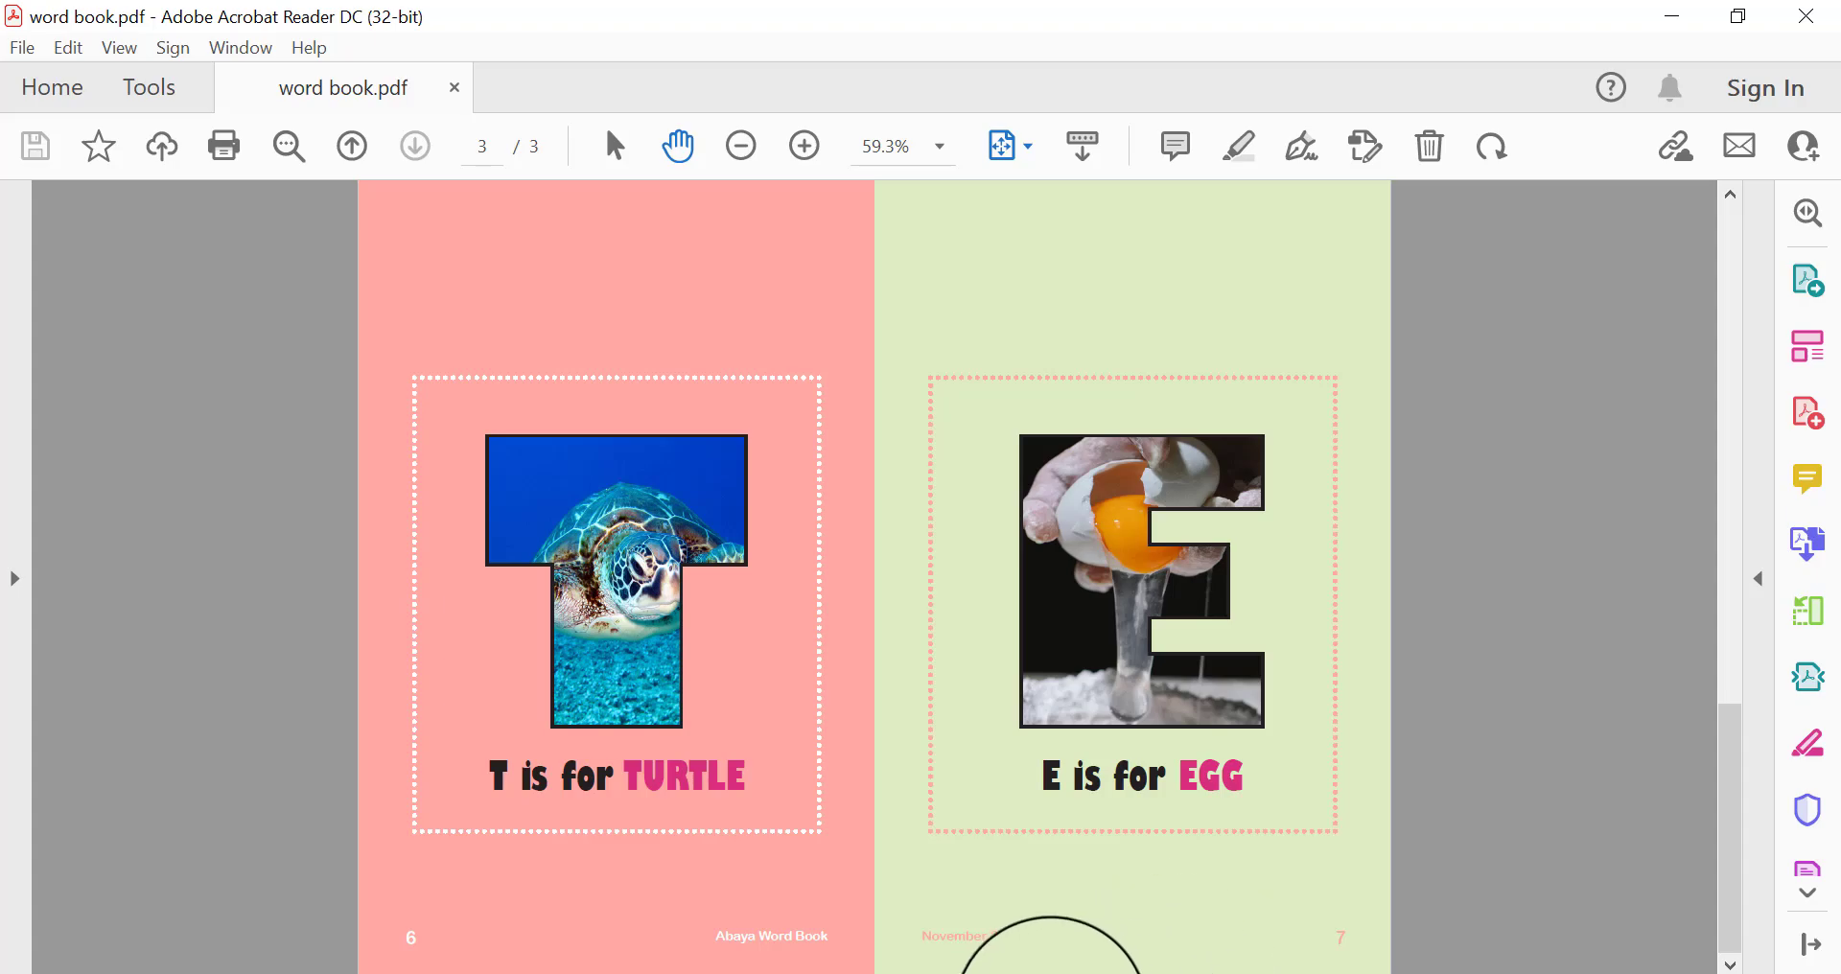
# Switch back to InDesign, leave Preview mode and select the image-filled C and R letters on pages 2-3
pyautogui.click(1036, 973)
pyautogui.scroll(10, 1381, 734)
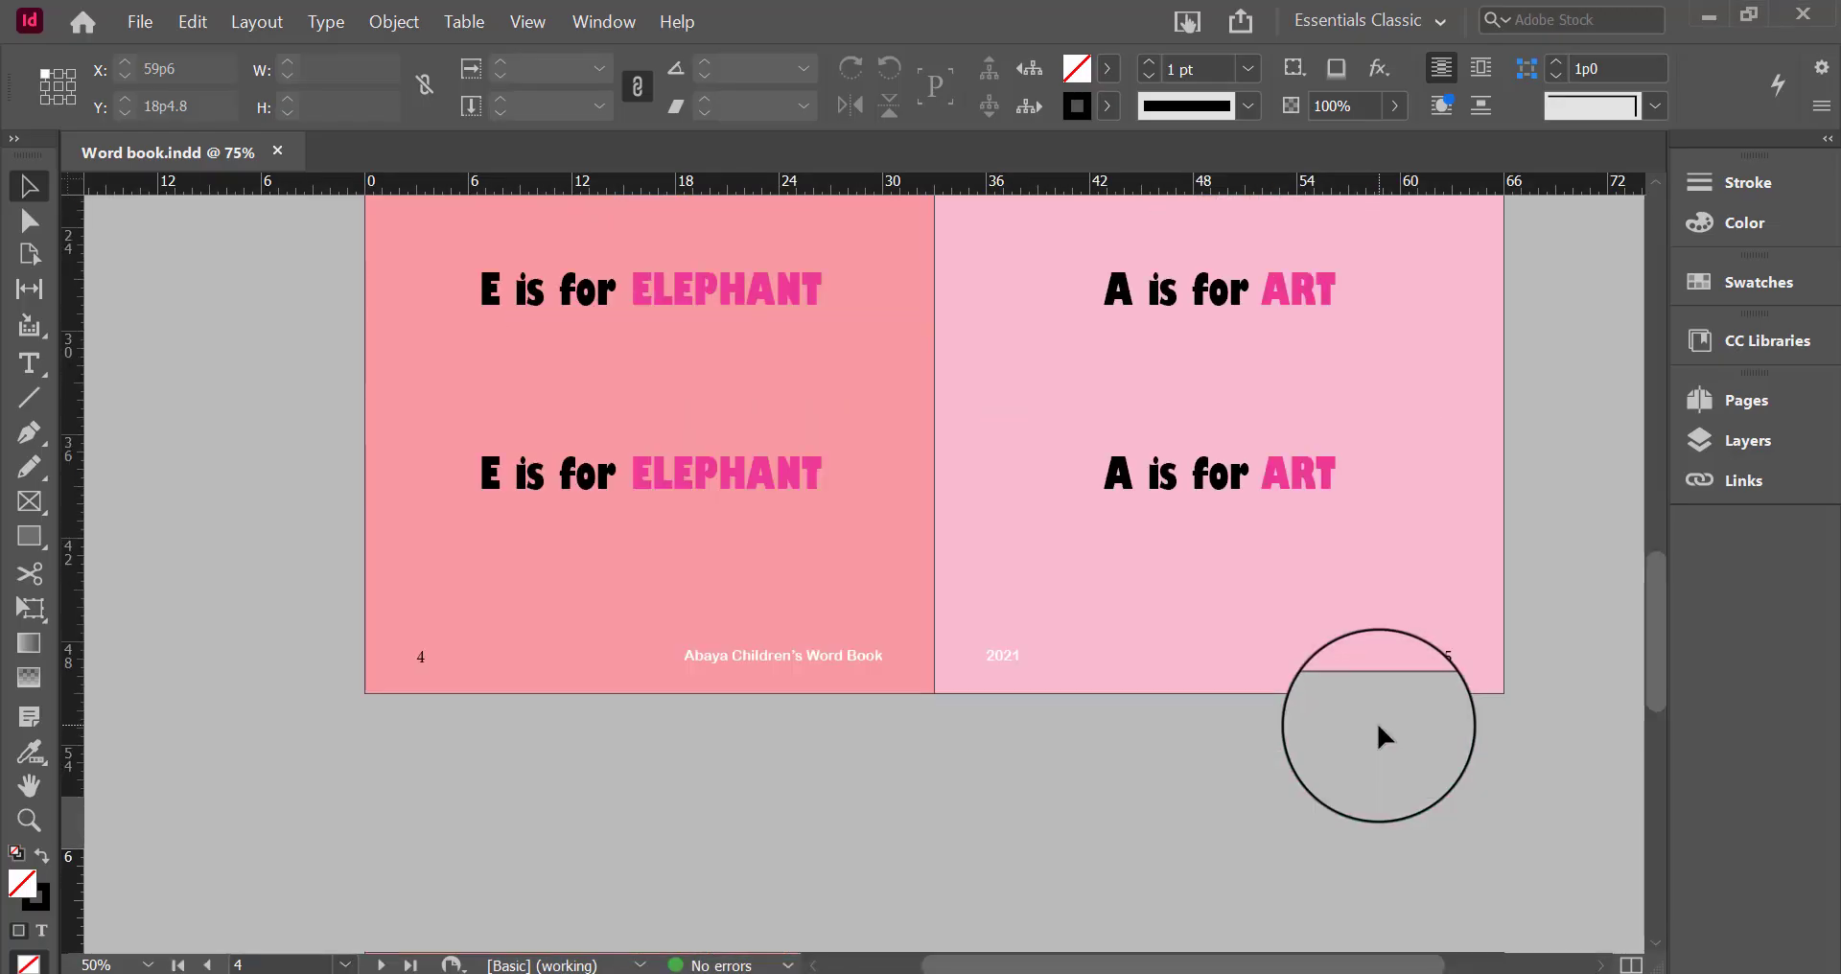
pyautogui.moveTo(1655, 631); pyautogui.dragTo(1643, 360)
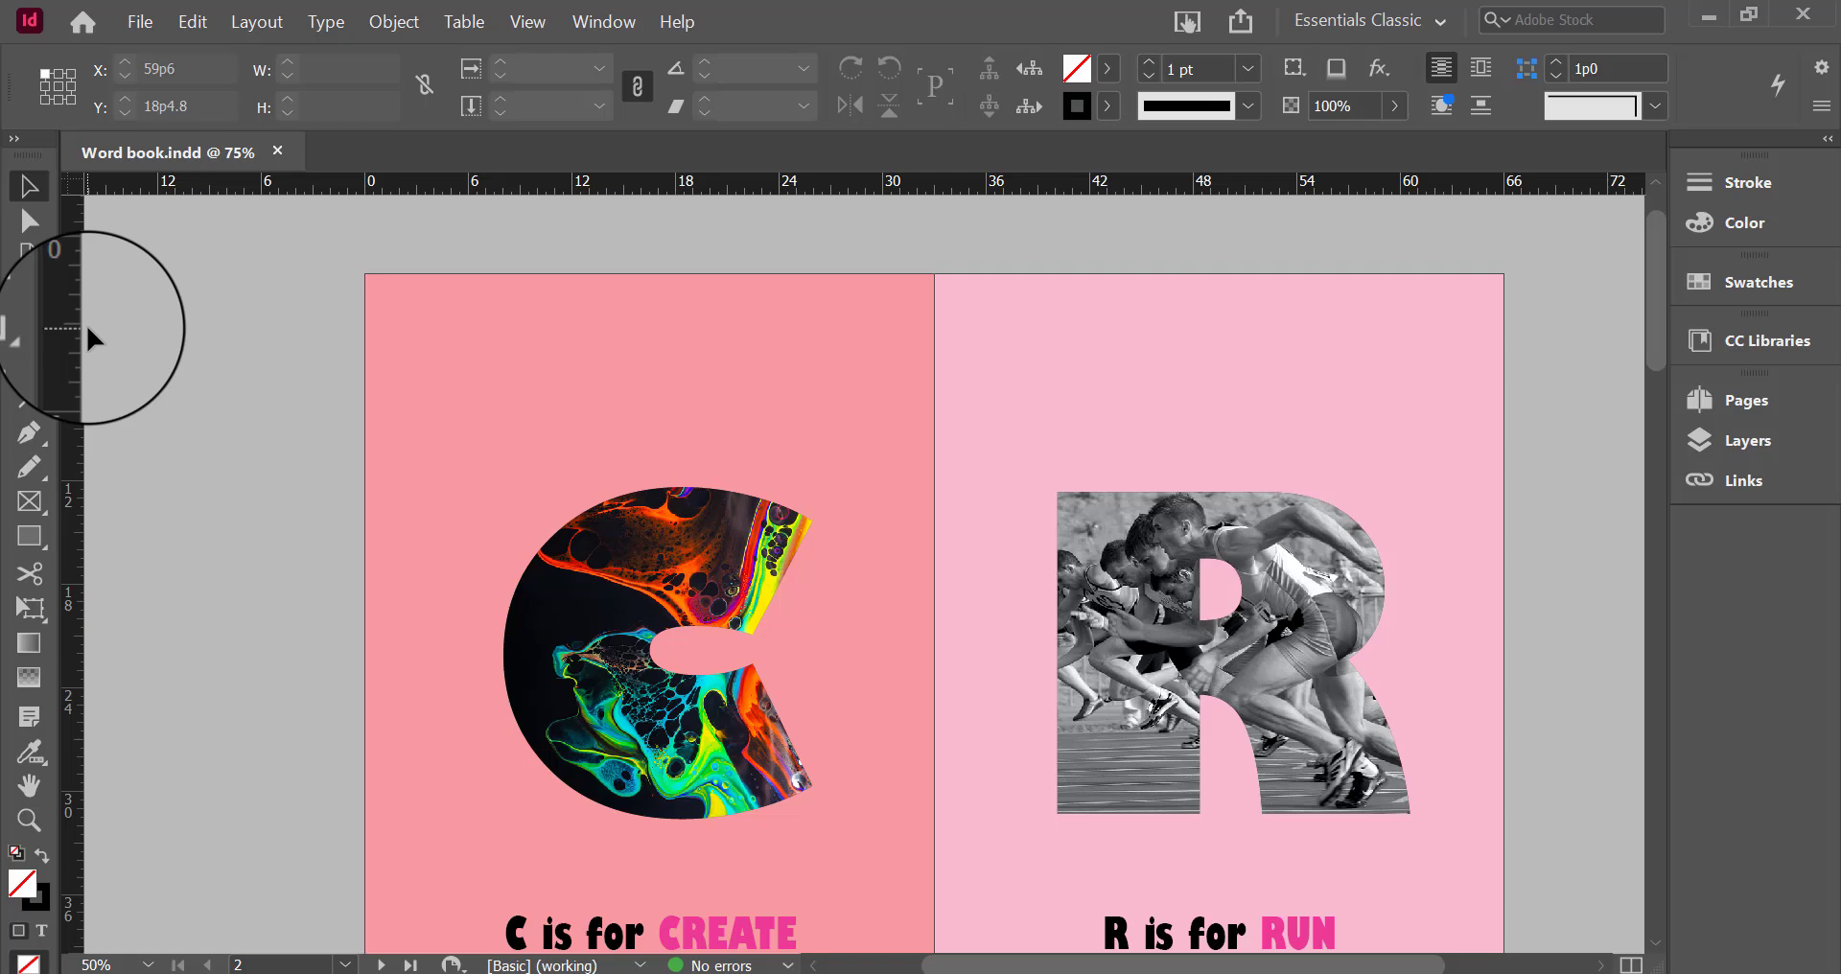
pyautogui.press('w')
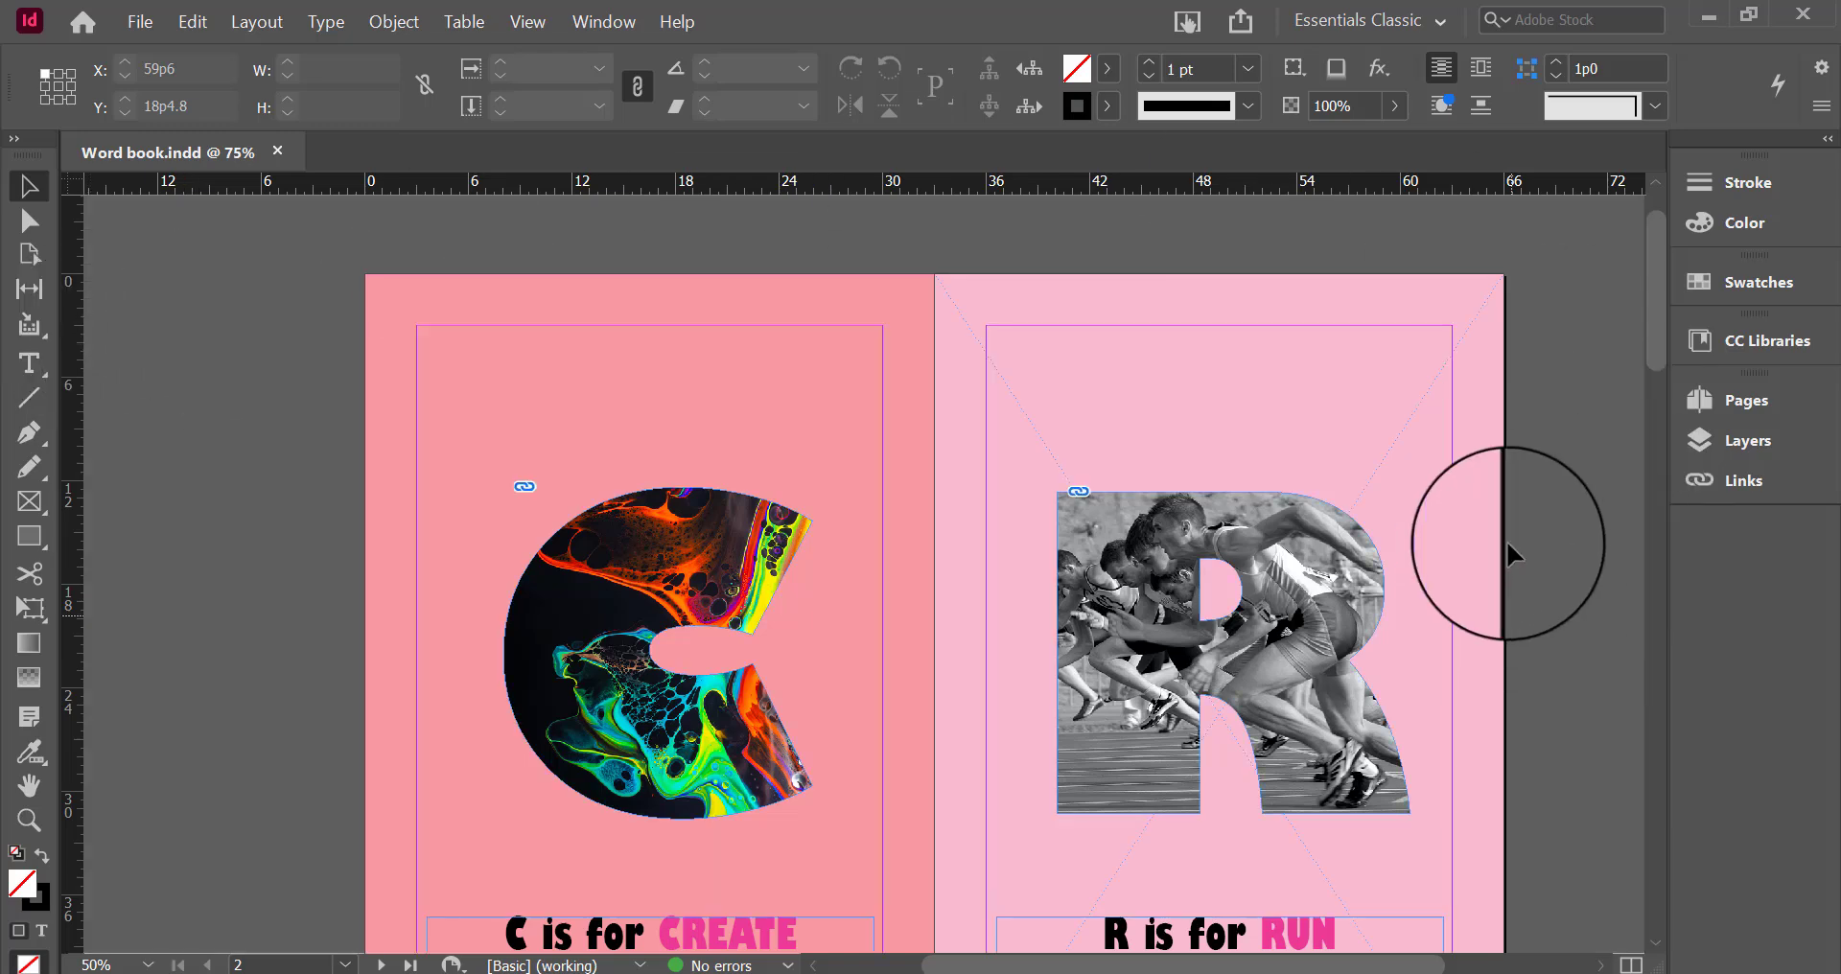
pyautogui.scroll(-2, 1523, 534)
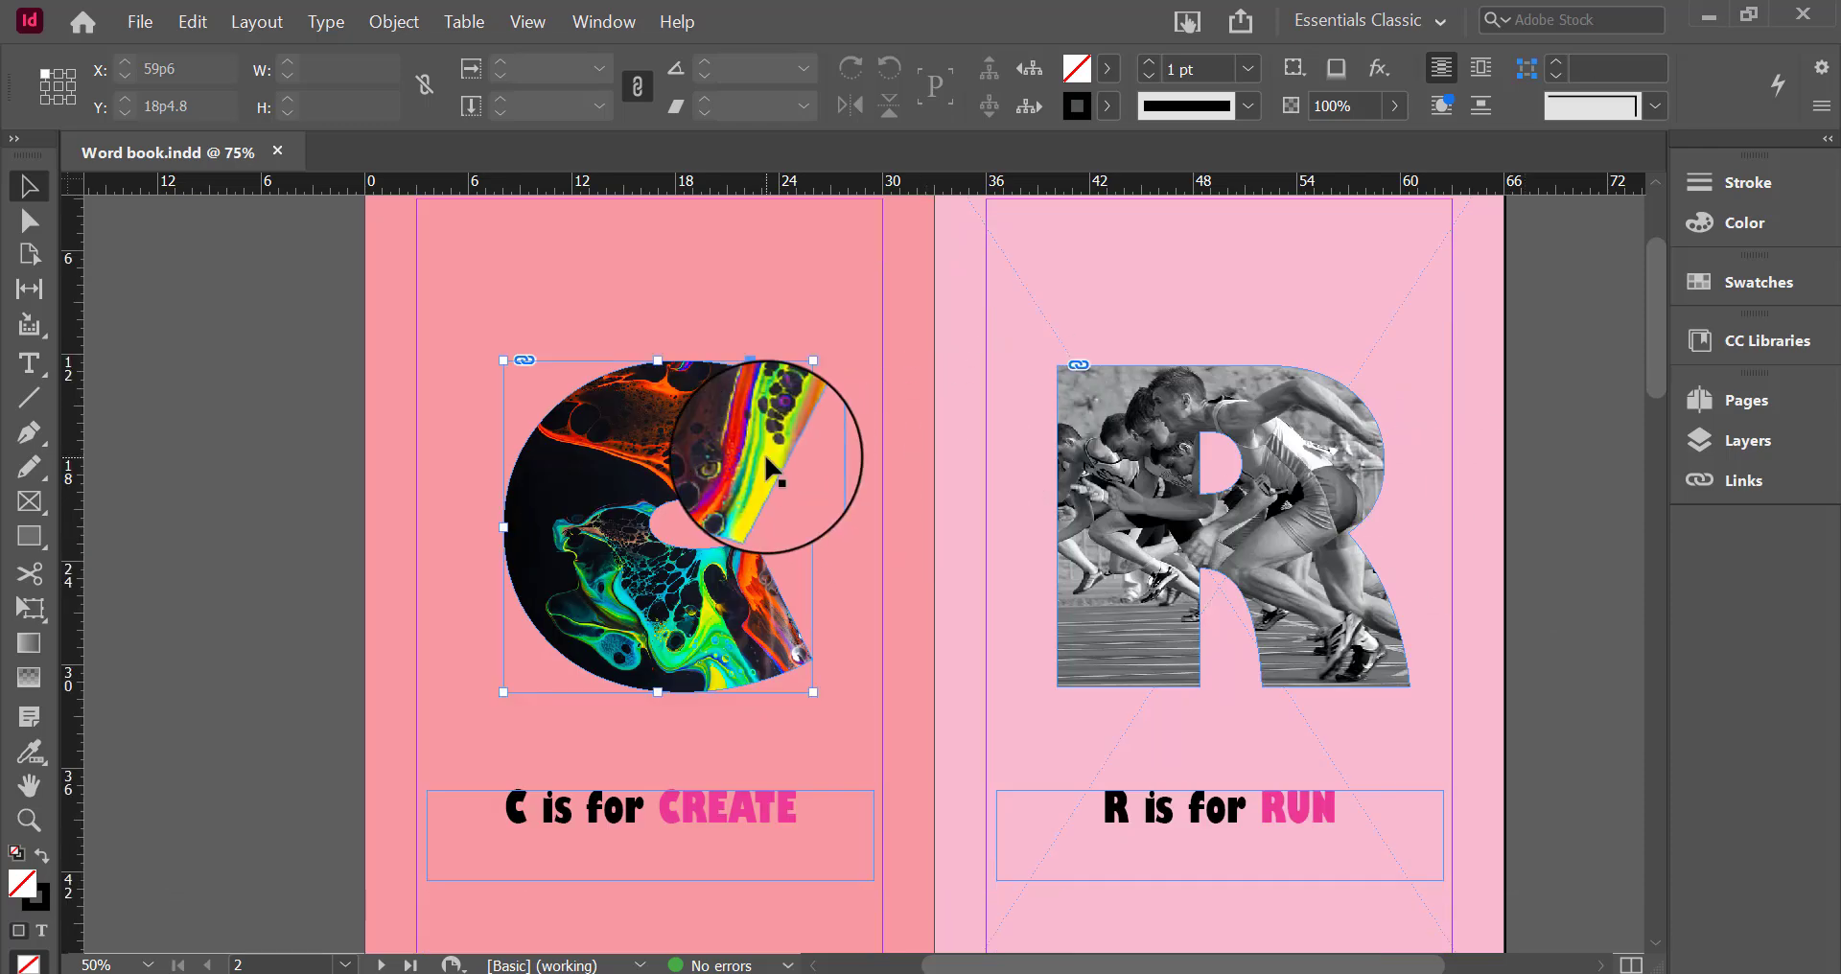
pyautogui.keyDown('shift'); pyautogui.click(1183, 413); pyautogui.keyUp('shift')
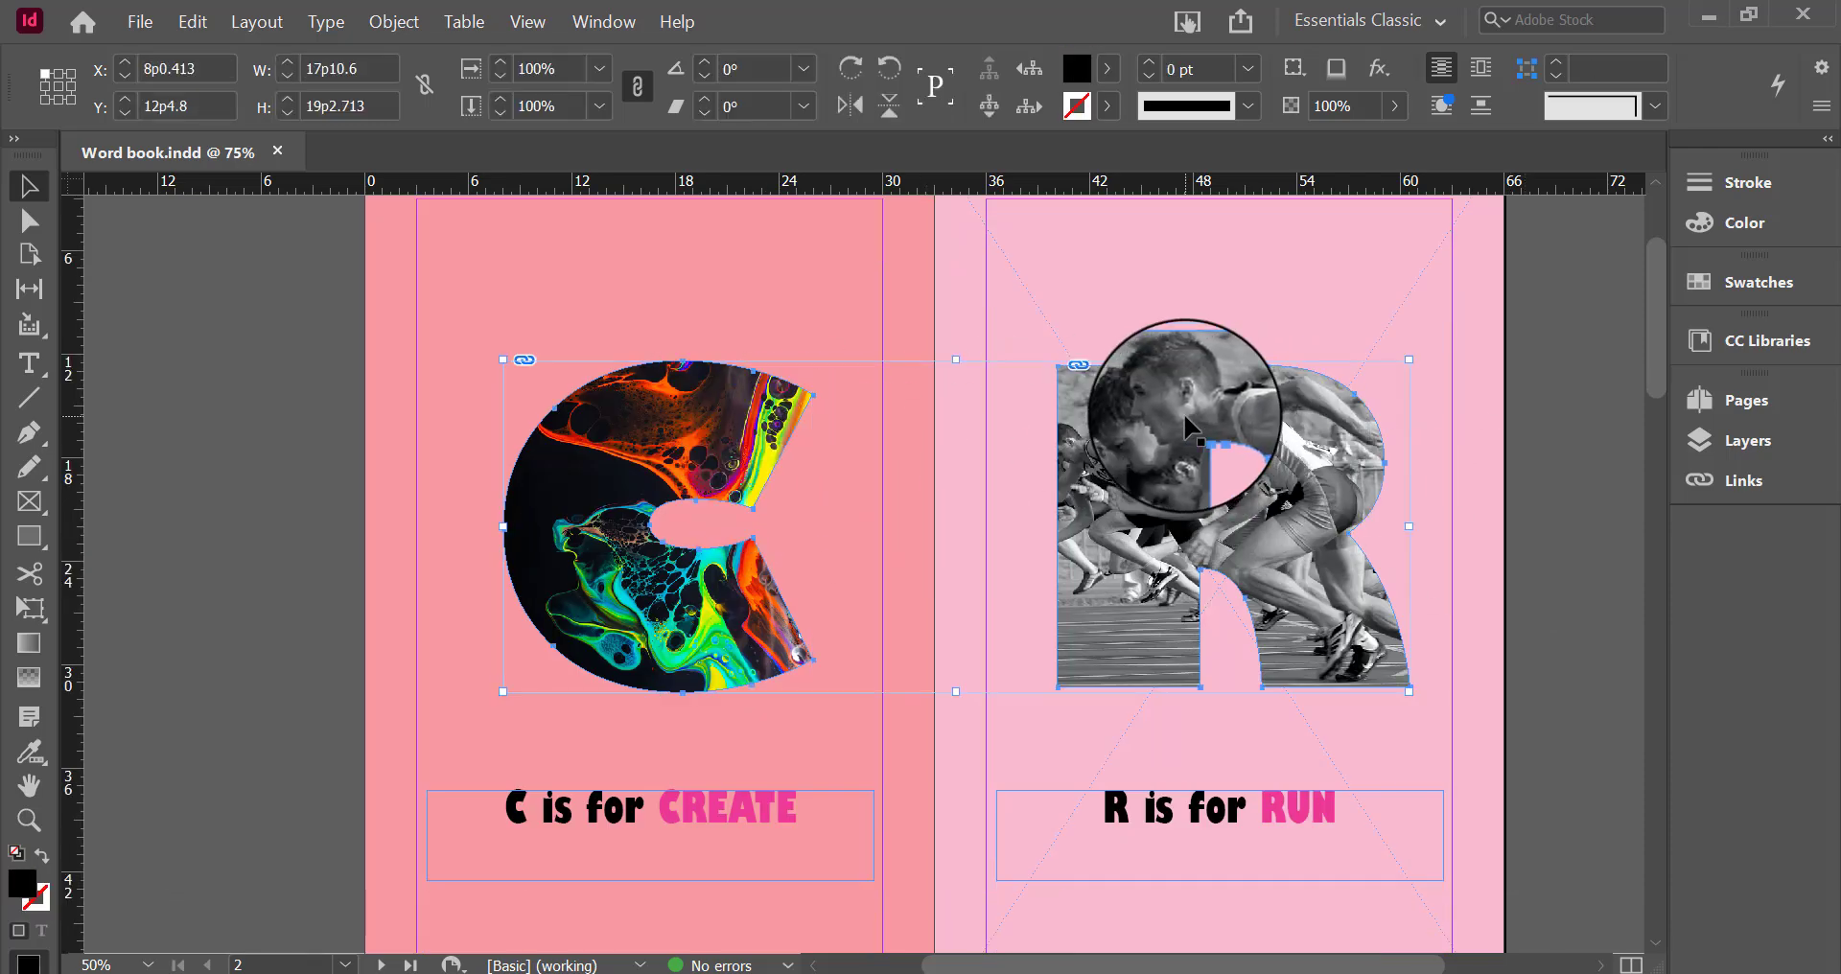
# Look through the stroke swatches, then copy the hex code ff0065 from the Shades of Pink palette in the browser
pyautogui.click(1108, 103)
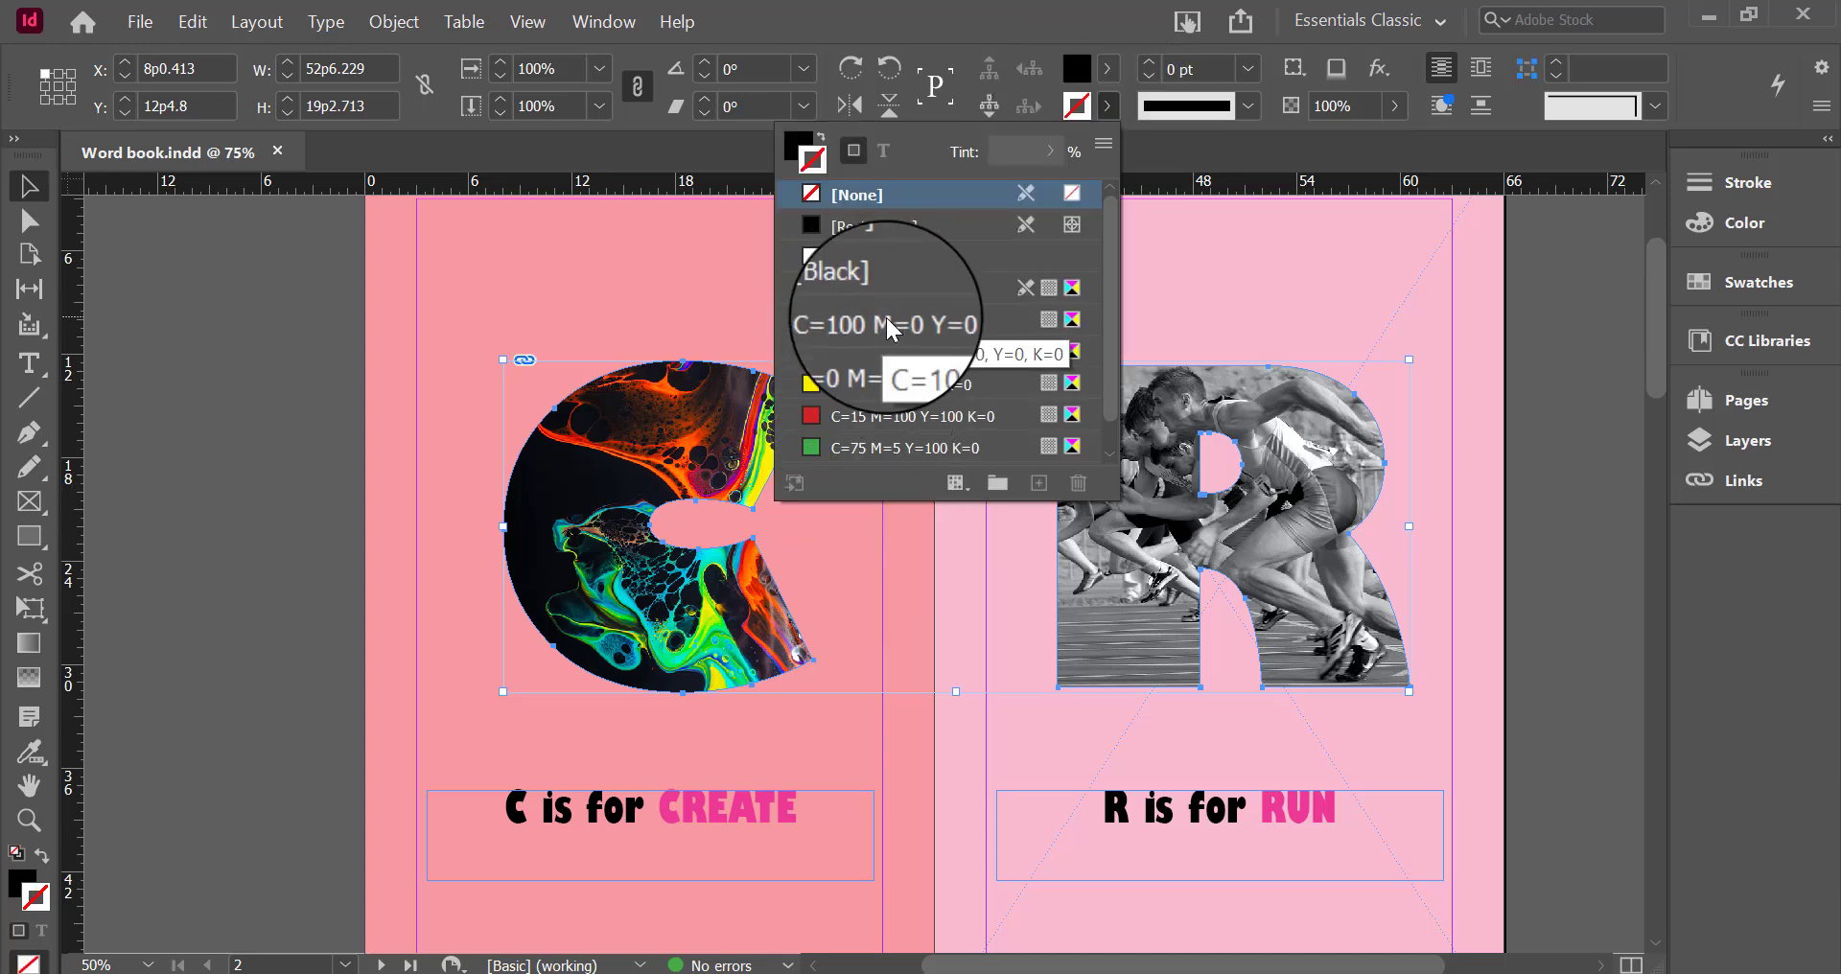
pyautogui.scroll(-1, 919, 330)
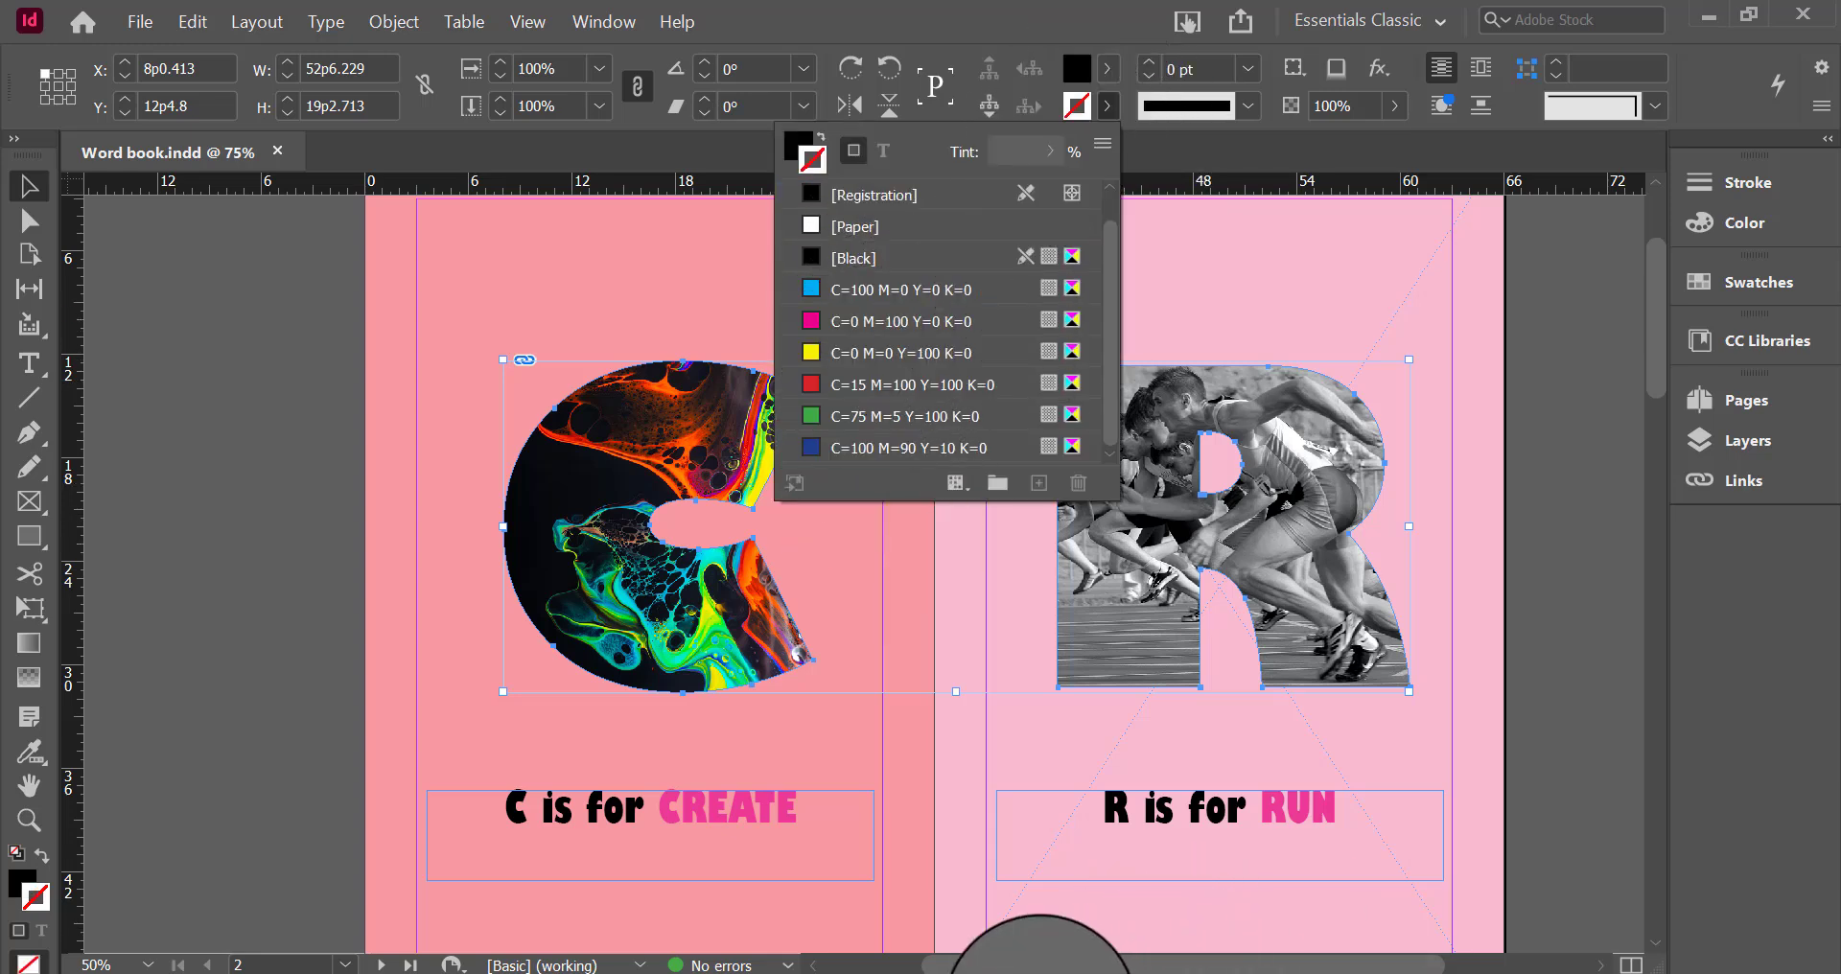
pyautogui.click(992, 973)
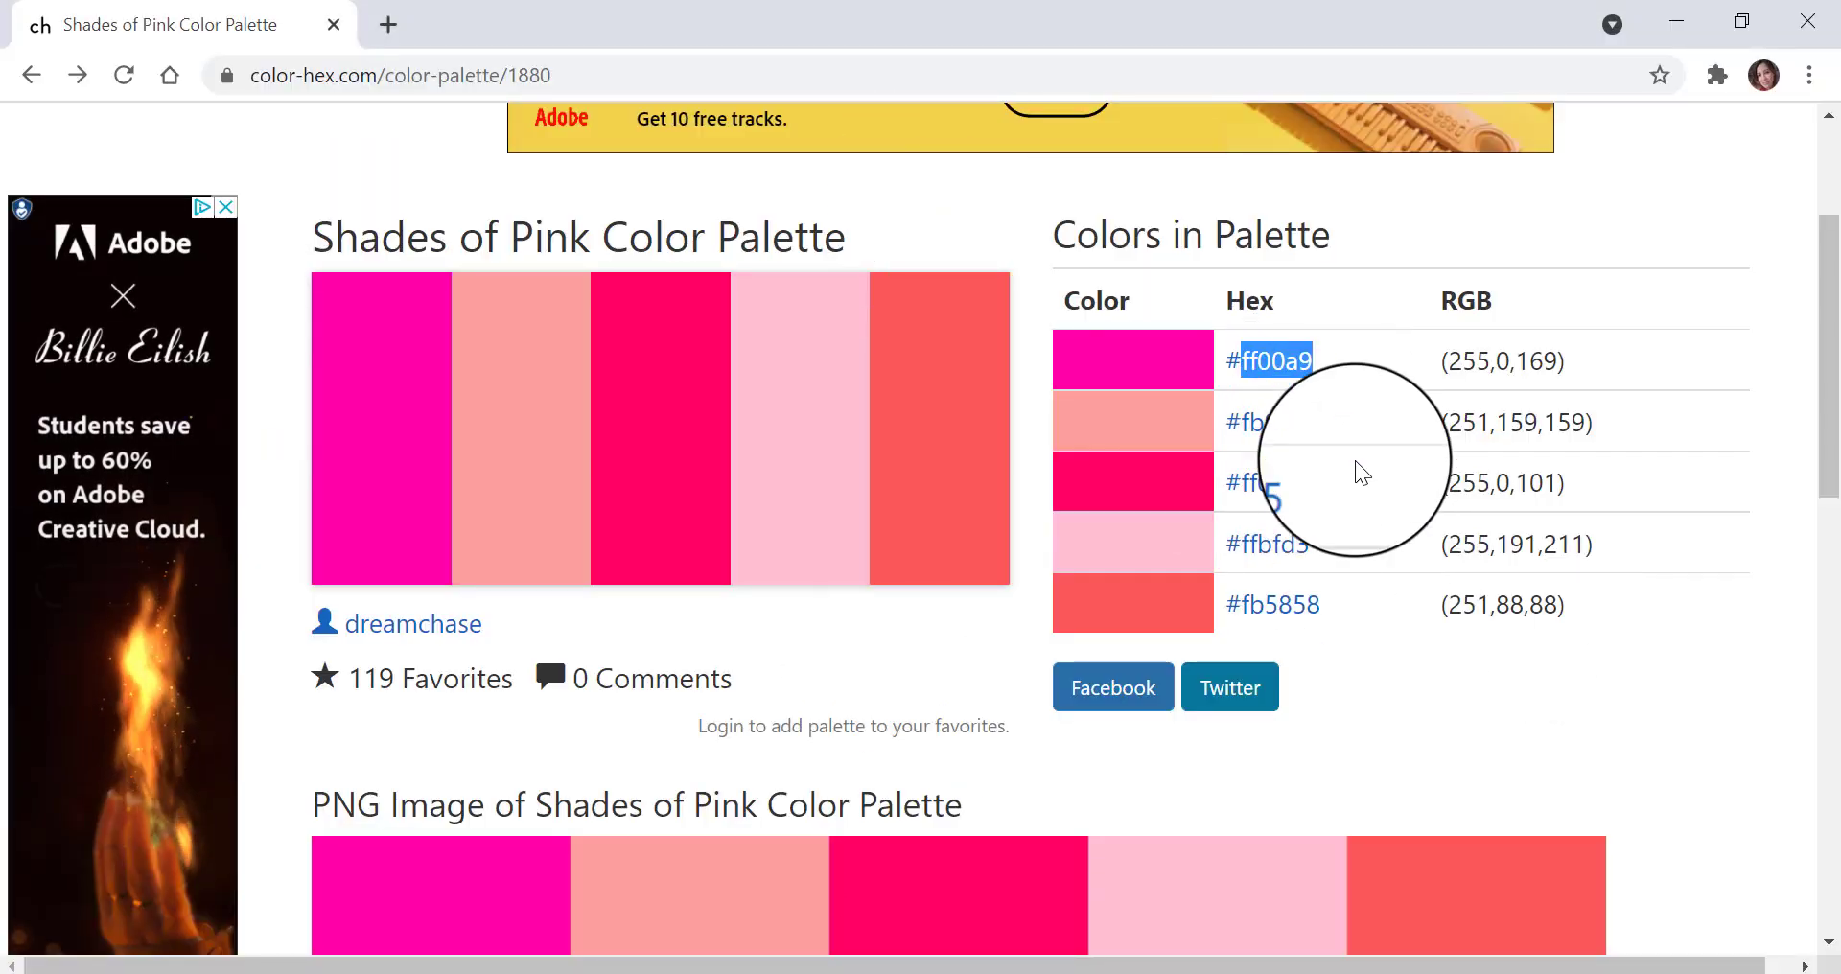
pyautogui.doubleClick(1276, 483)
pyautogui.hotkey('ctrl', 'c')
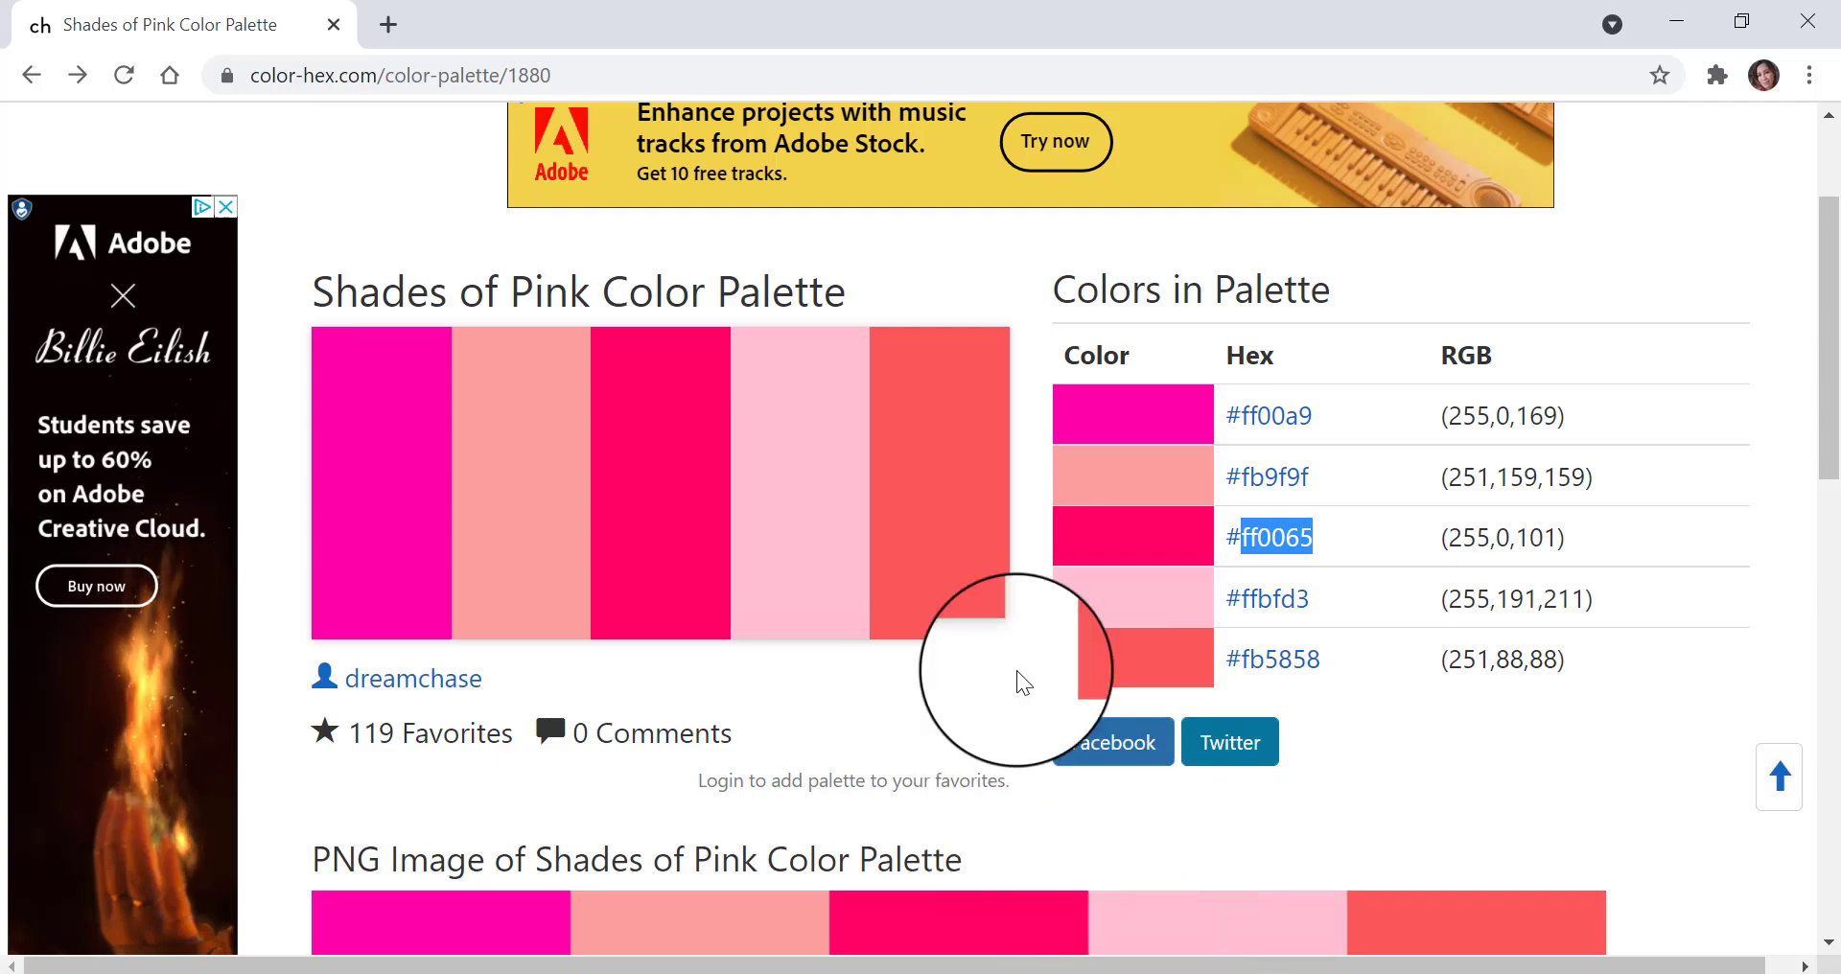
# Return to InDesign and set the stroke colour of the C and R letters to the copied hex value ff0065
pyautogui.click(1103, 969)
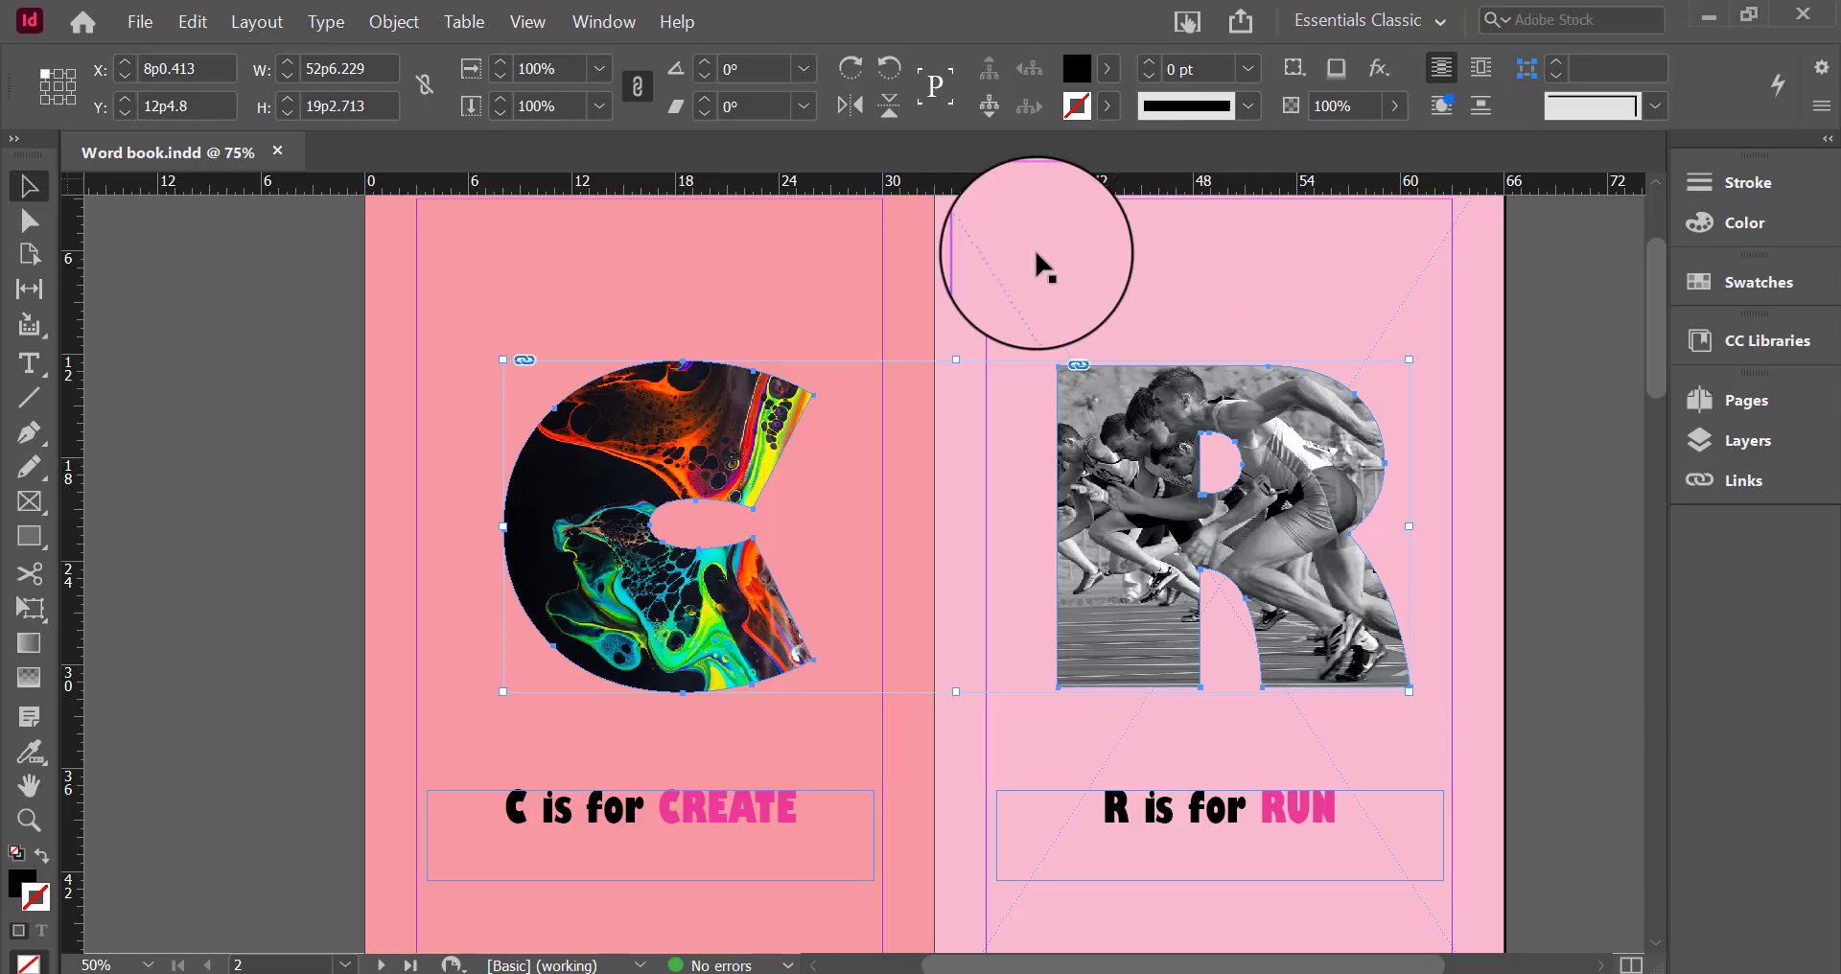
pyautogui.doubleClick(1076, 108)
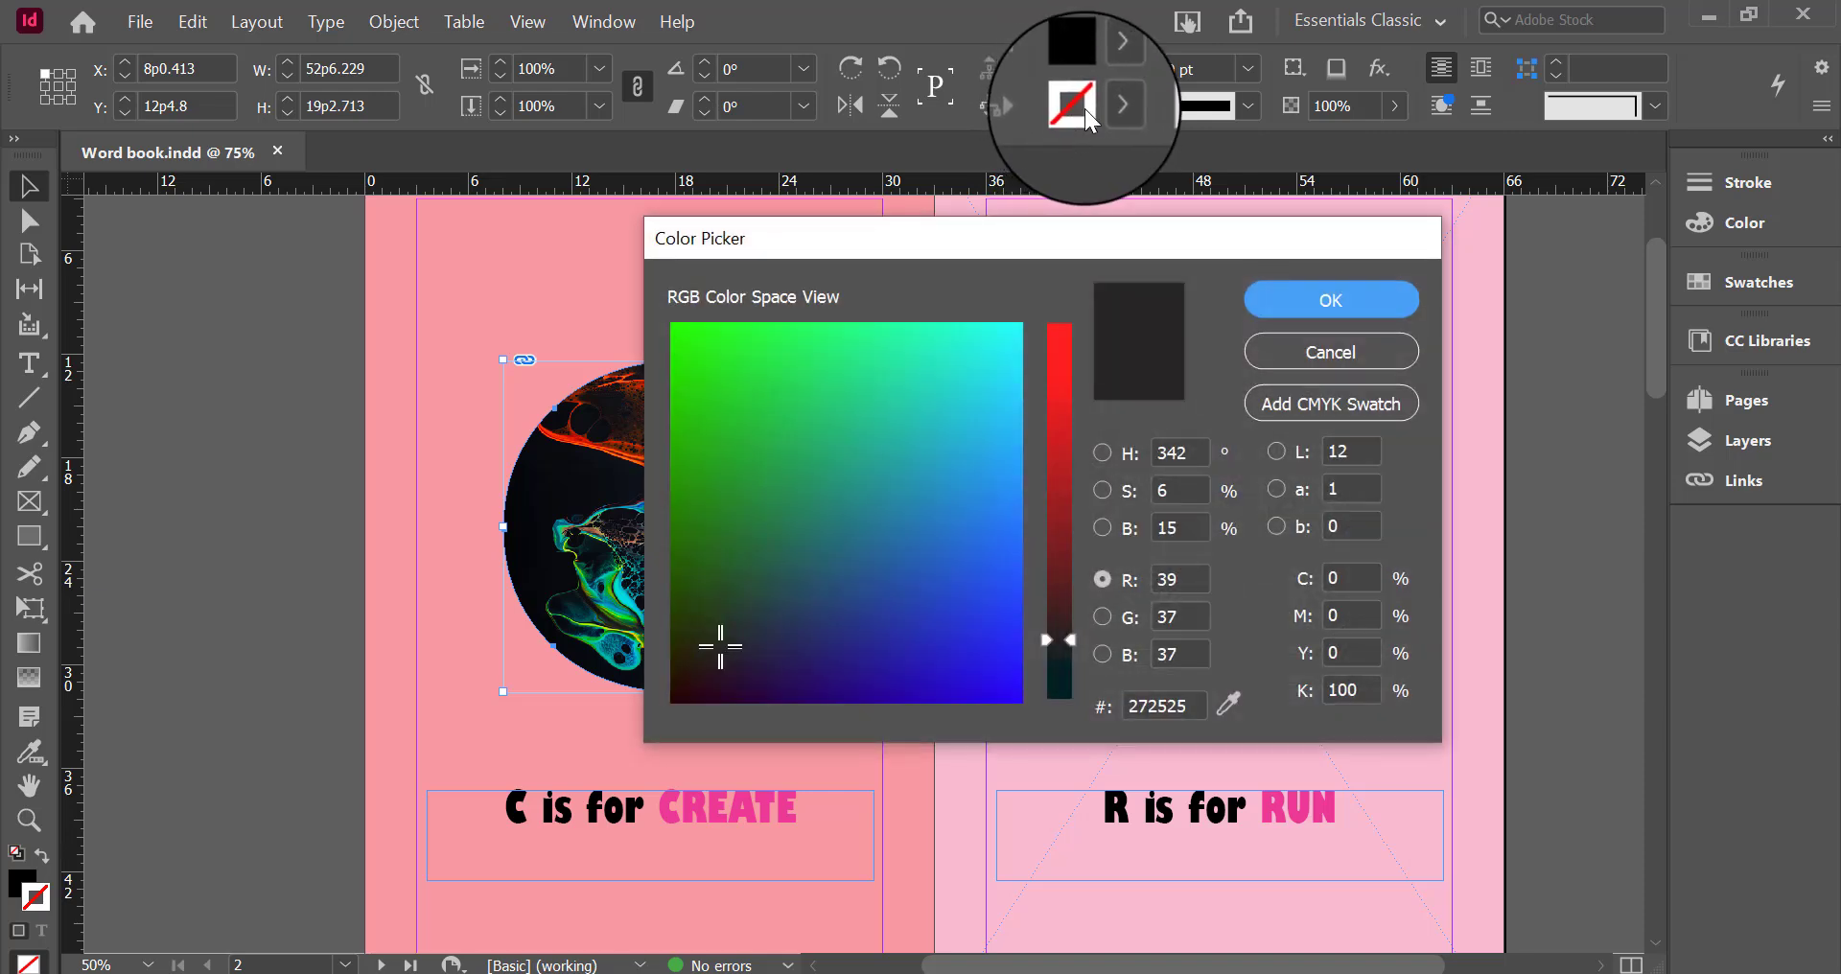
pyautogui.doubleClick(1169, 704)
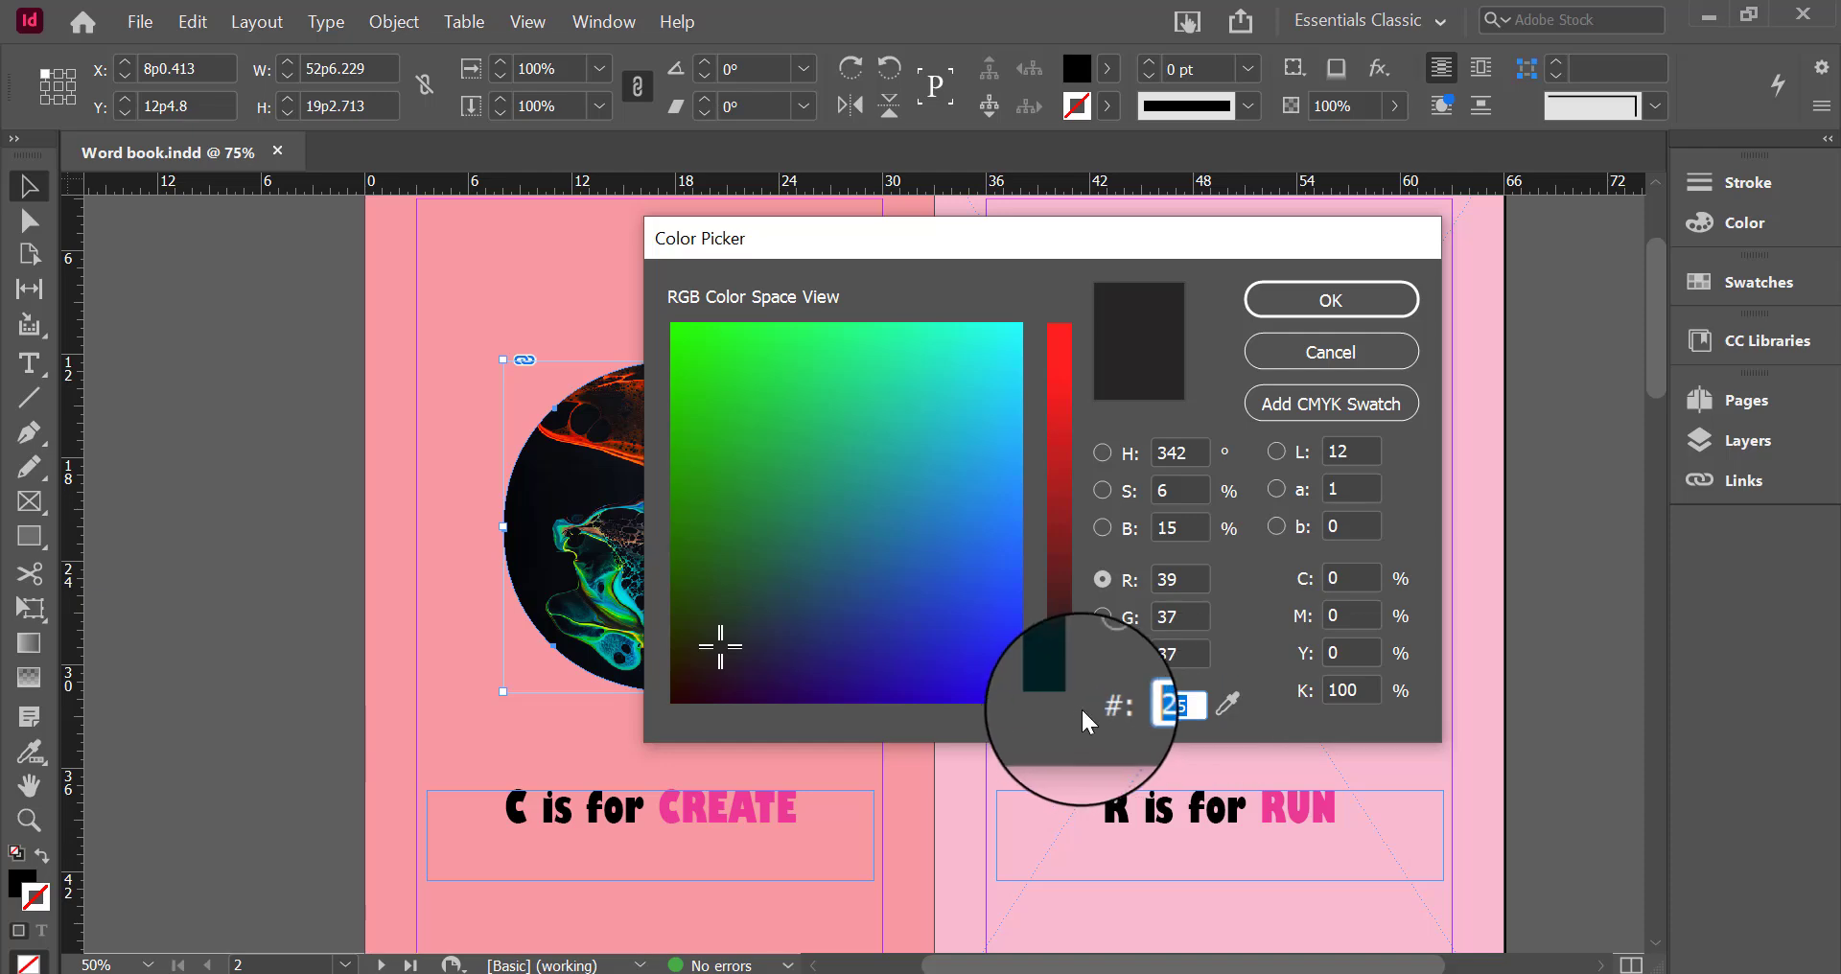
pyautogui.hotkey('ctrl', 'v')
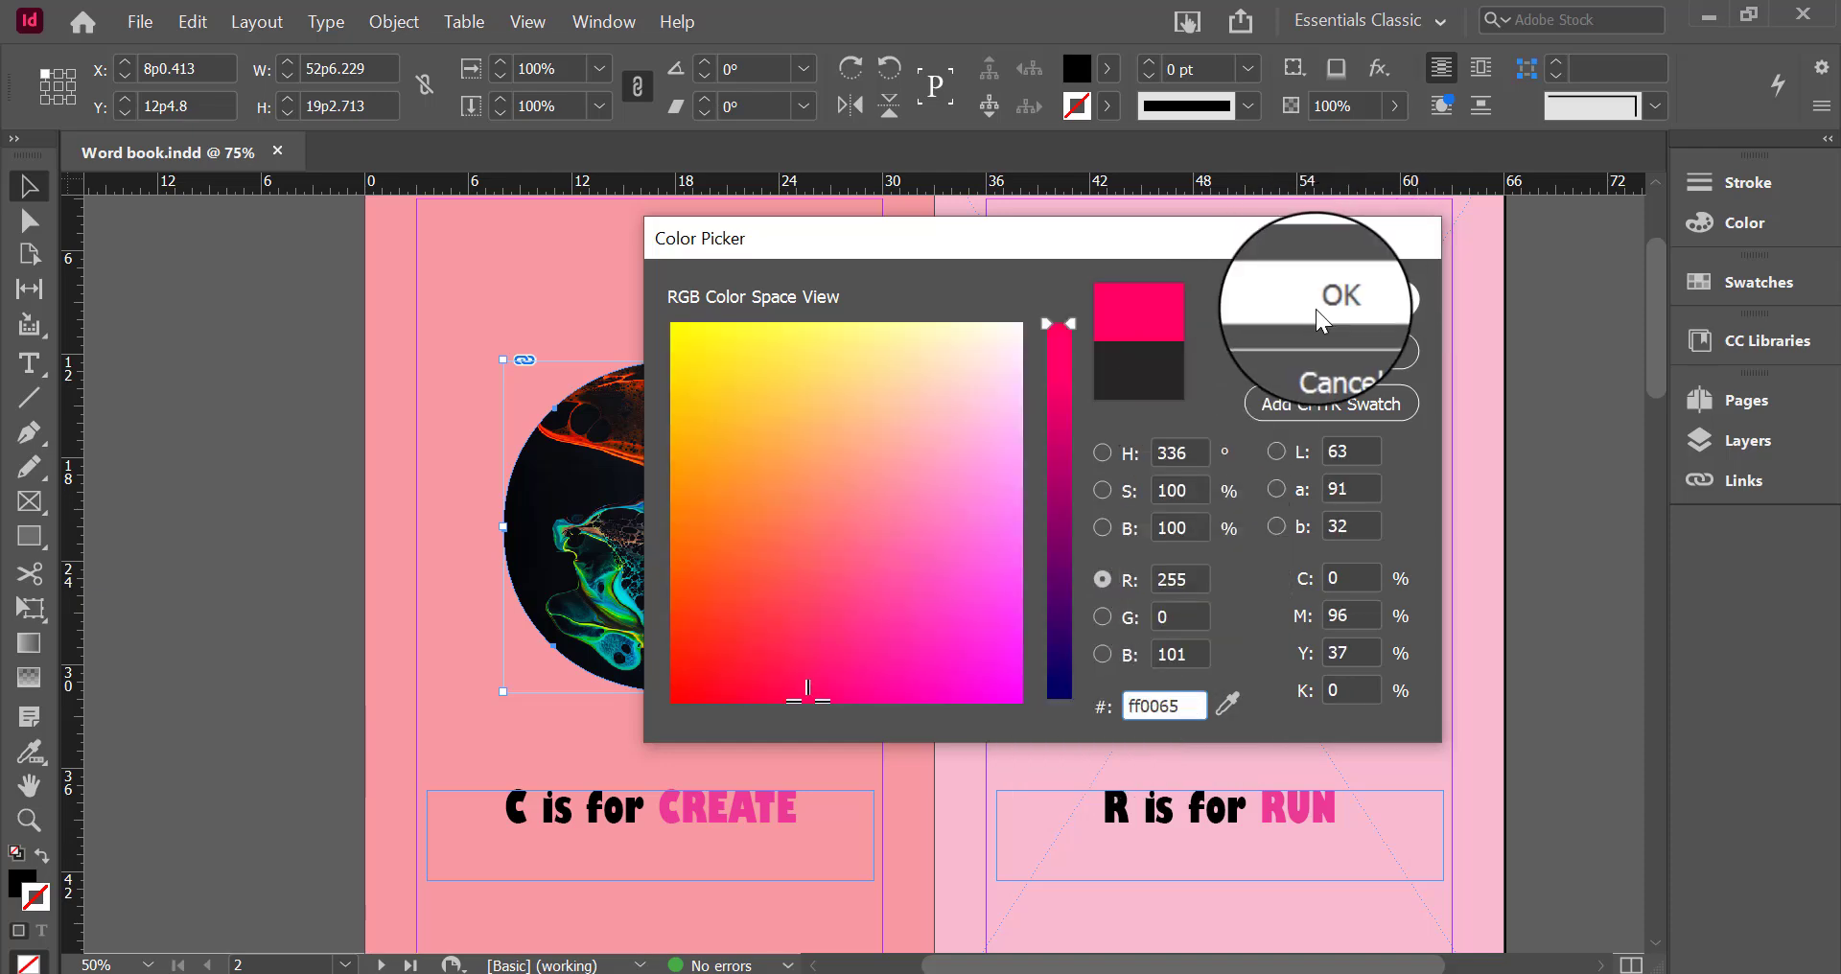
pyautogui.click(1331, 300)
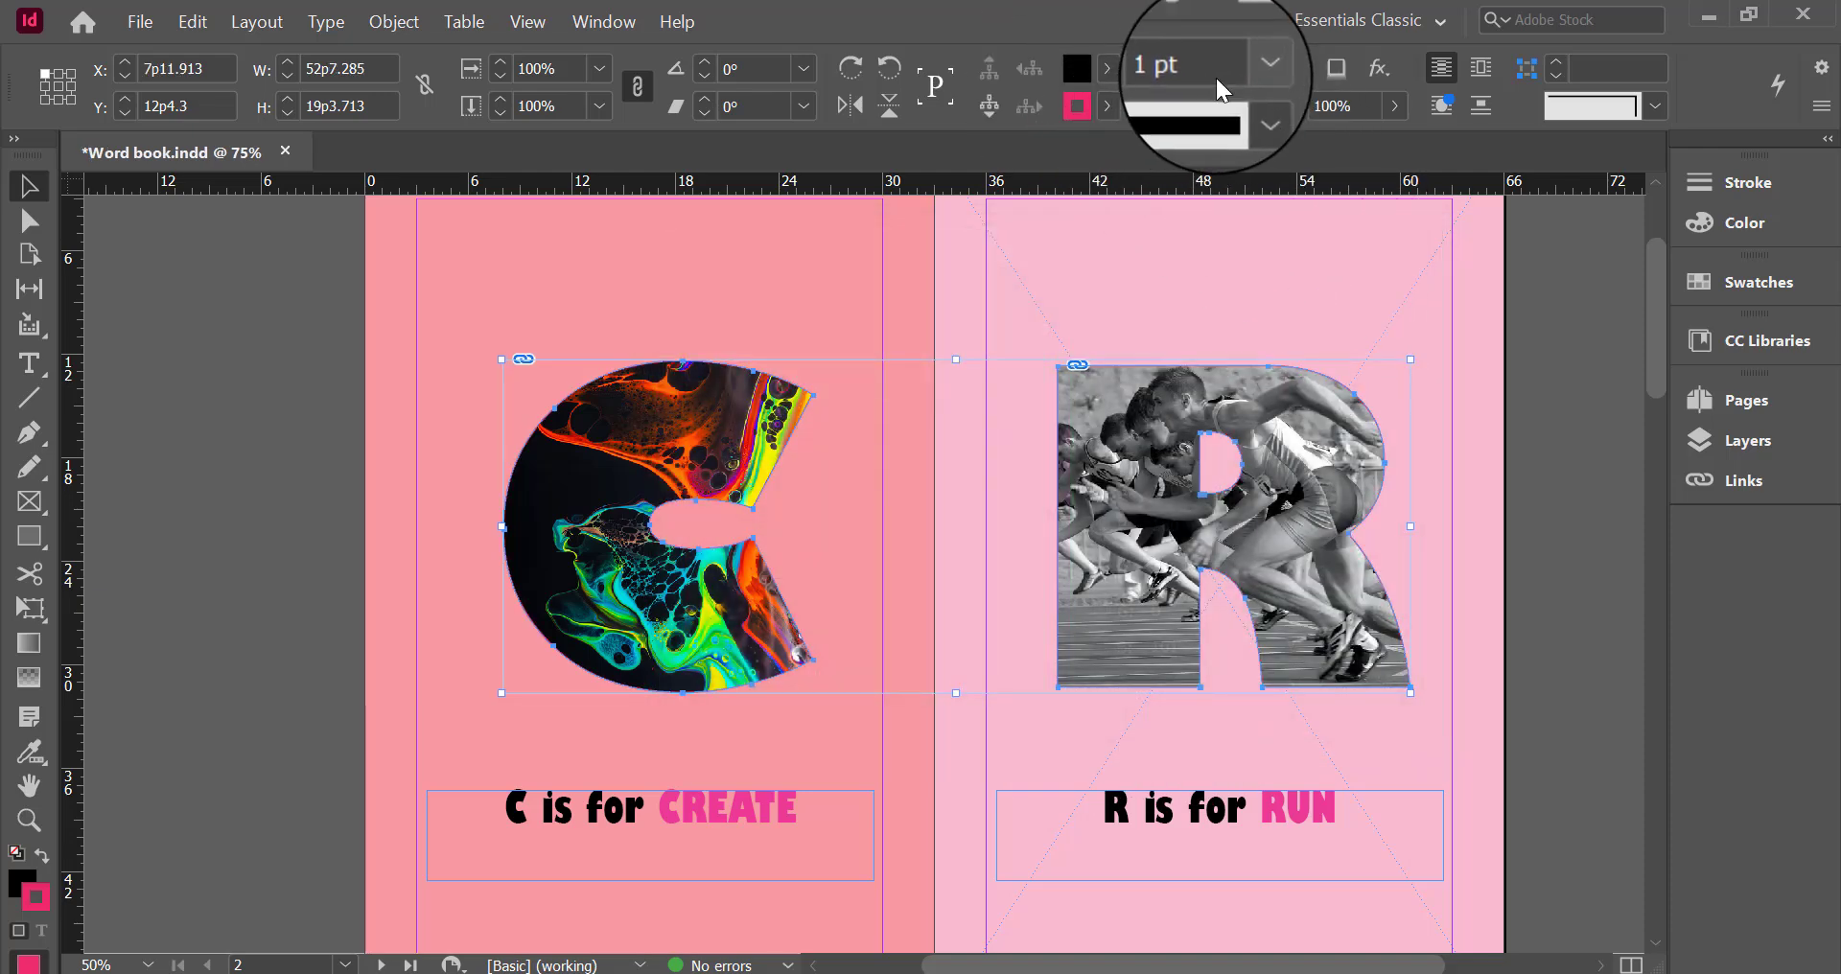
# Set the stroke weight of the C and R letters to 3 pt and check the outlines briefly in Preview mode
pyautogui.click(1241, 21)
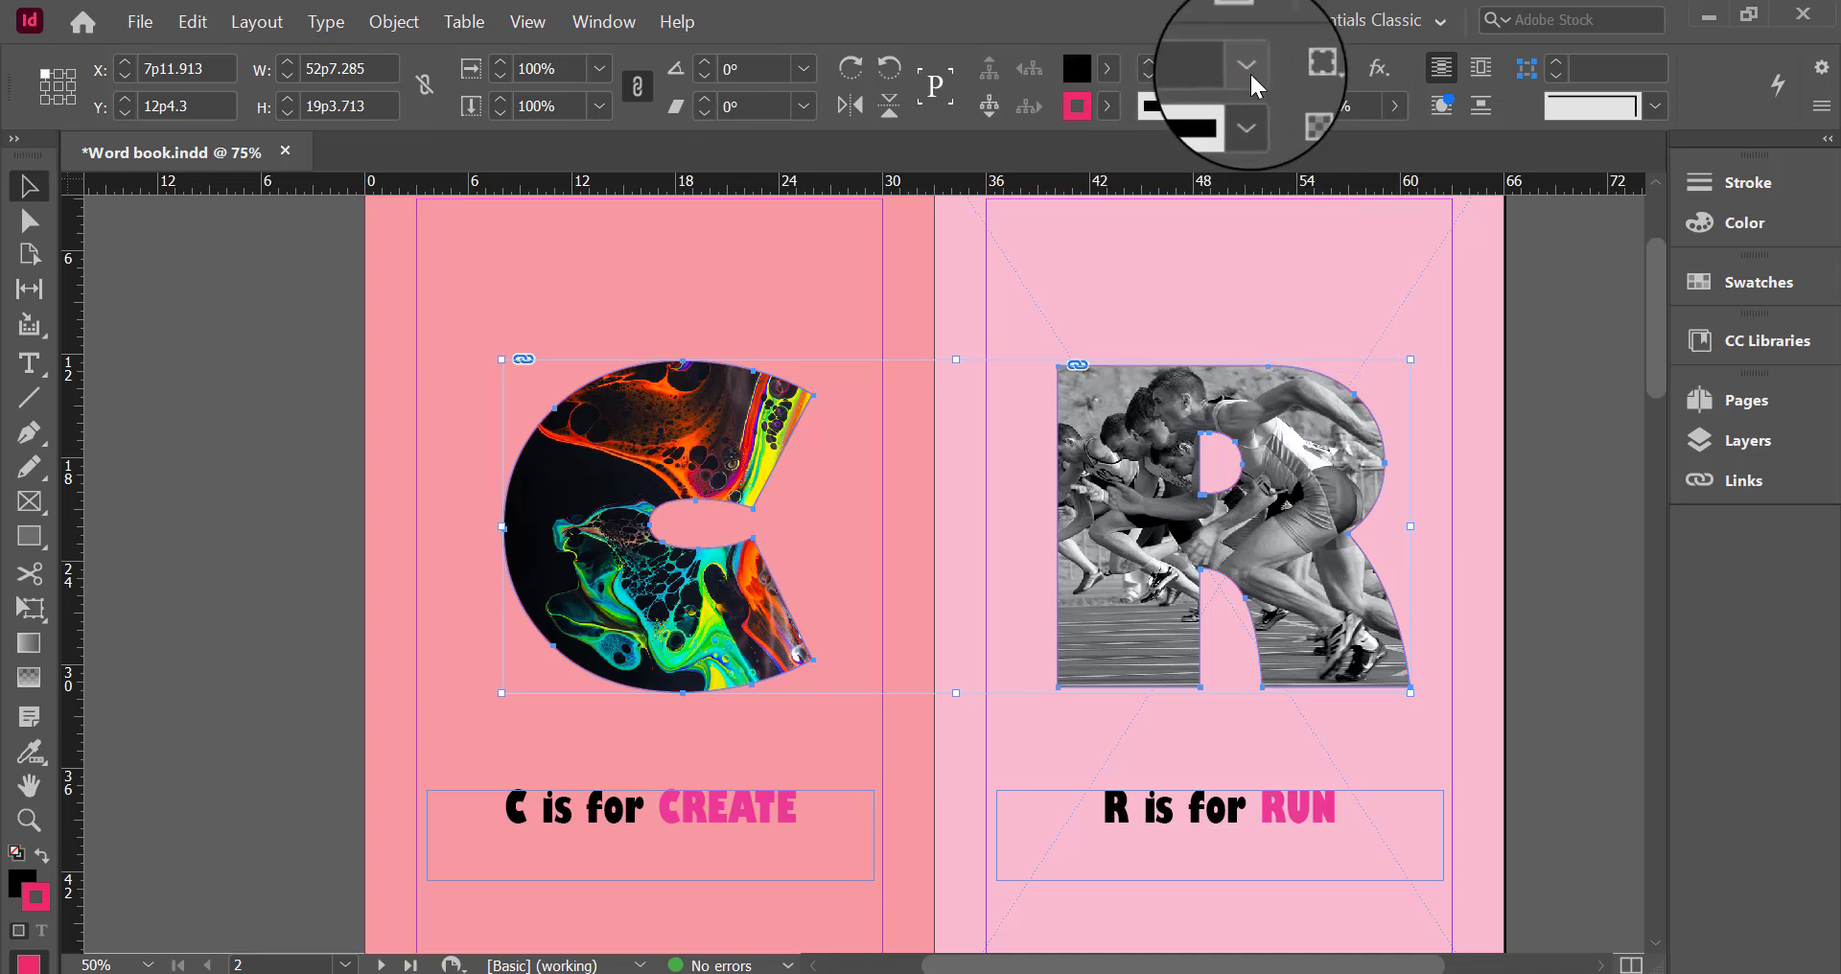
pyautogui.click(1247, 69)
pyautogui.click(1225, 274)
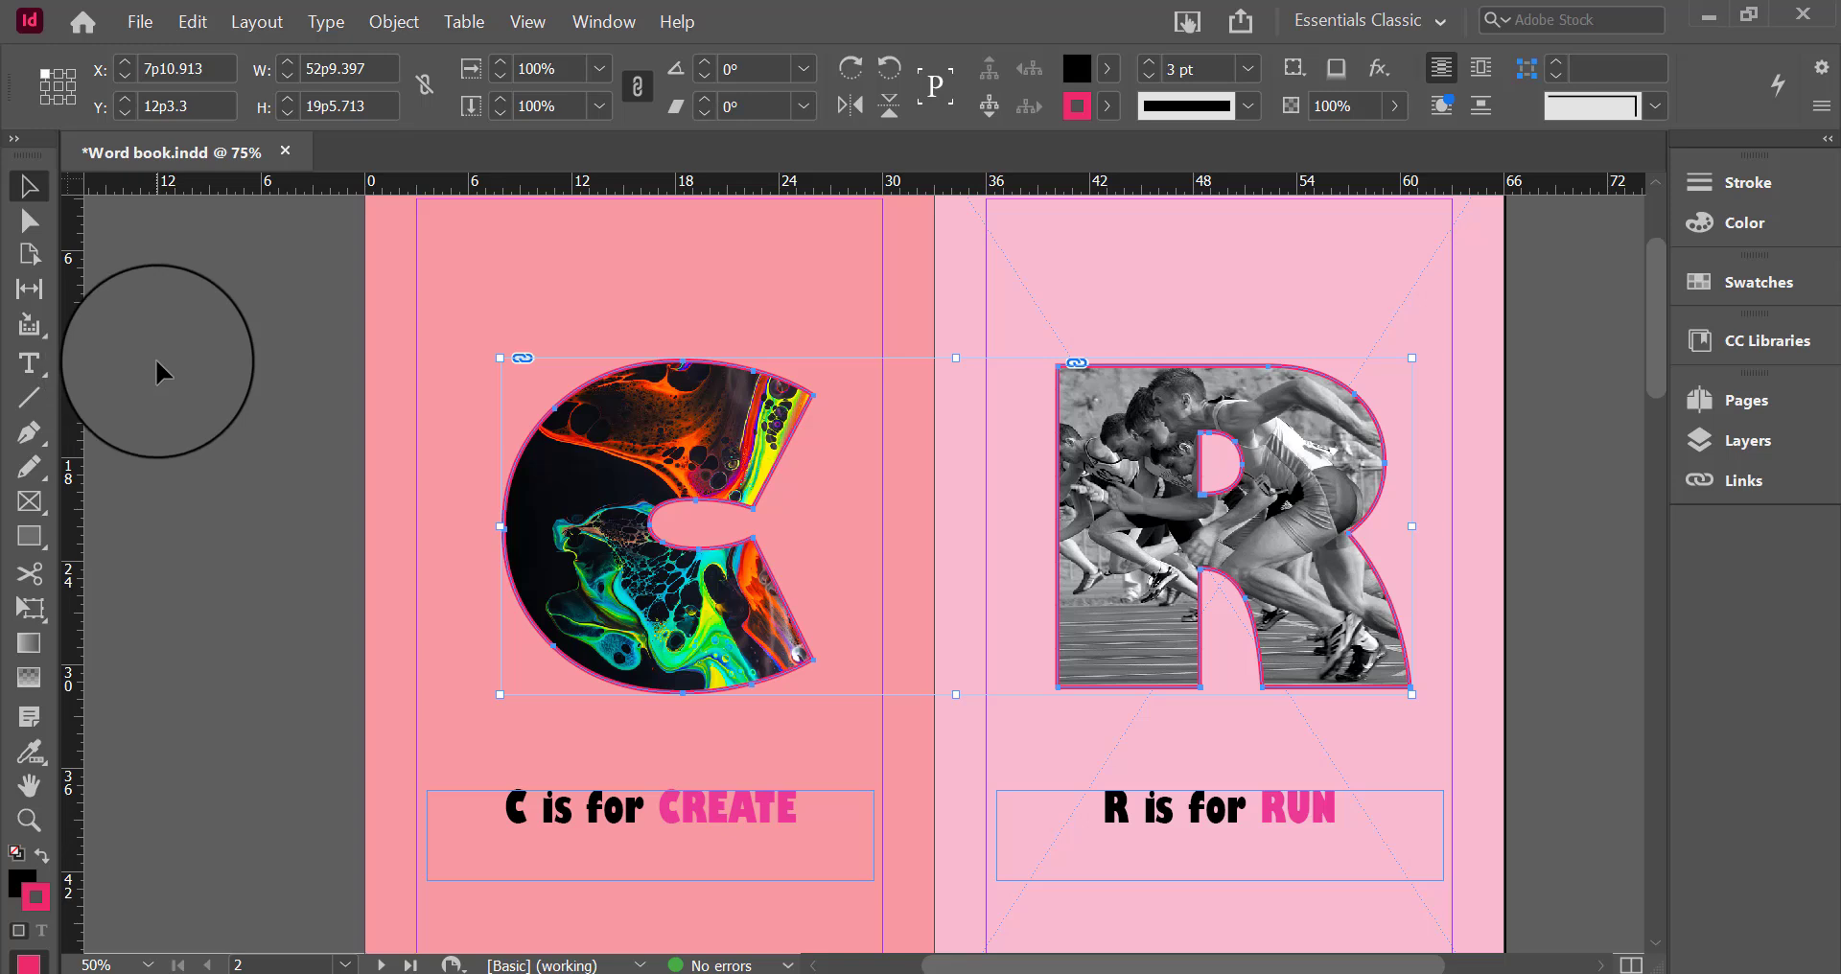
pyautogui.click(155, 359)
pyautogui.press('w')
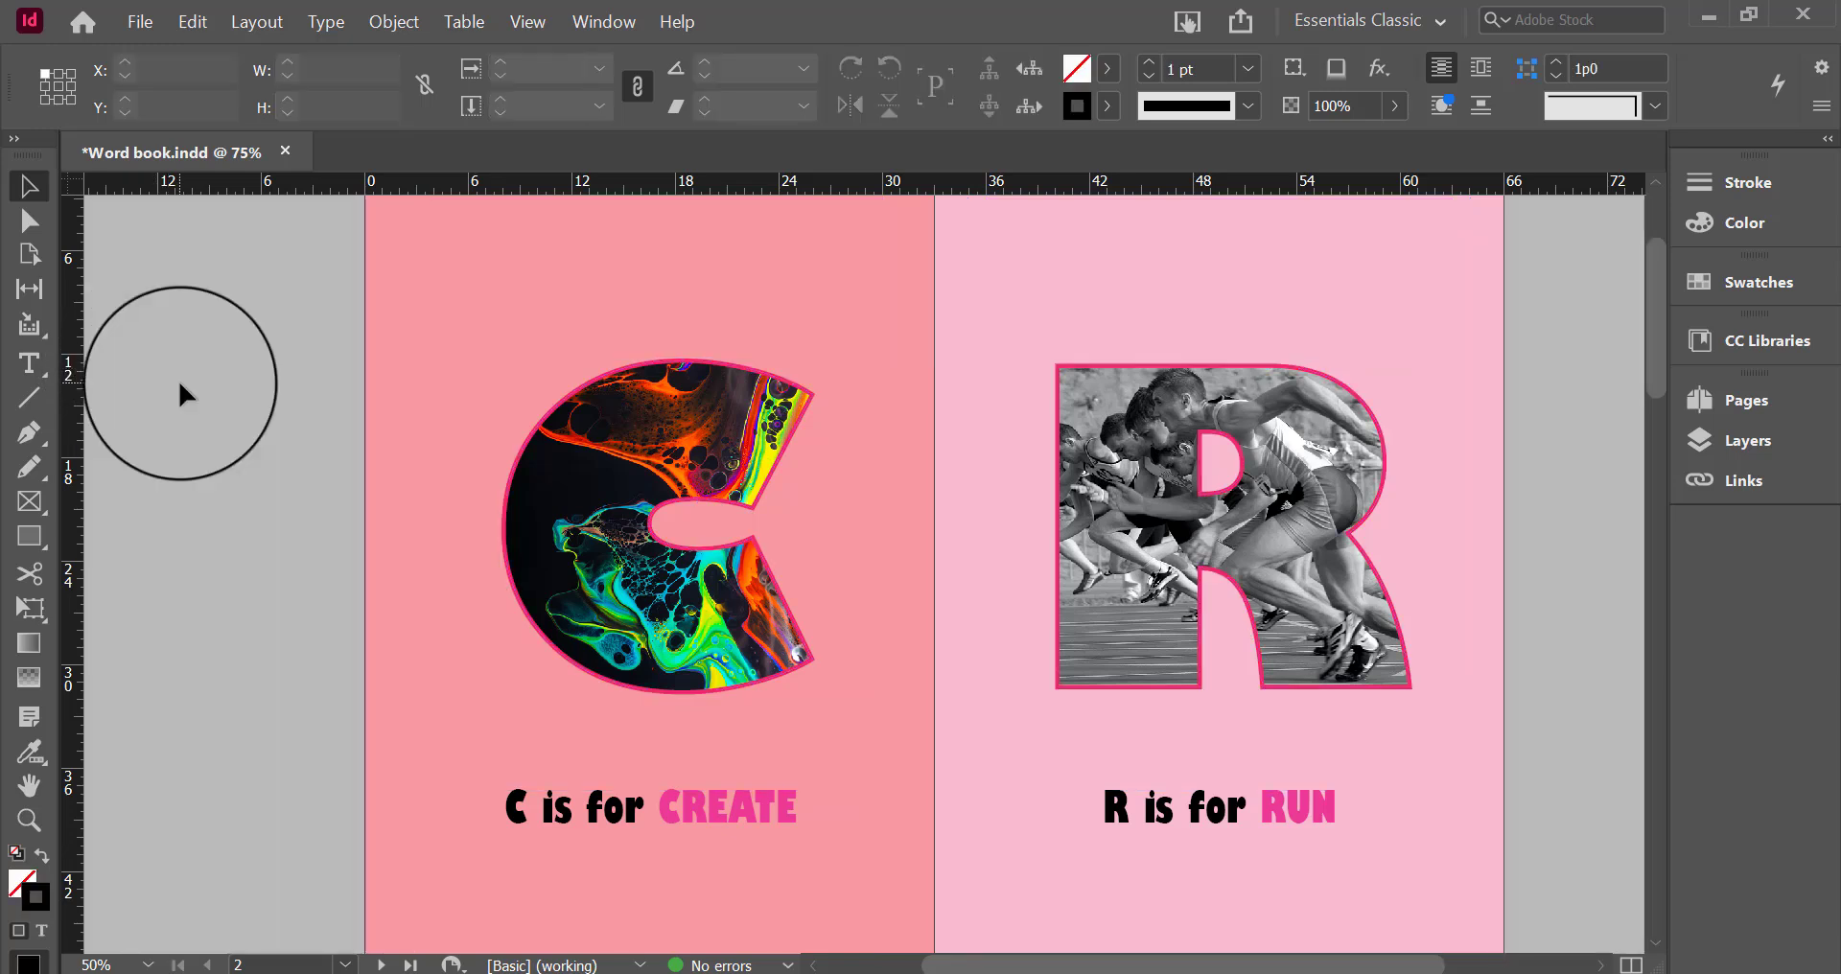
pyautogui.press('w')
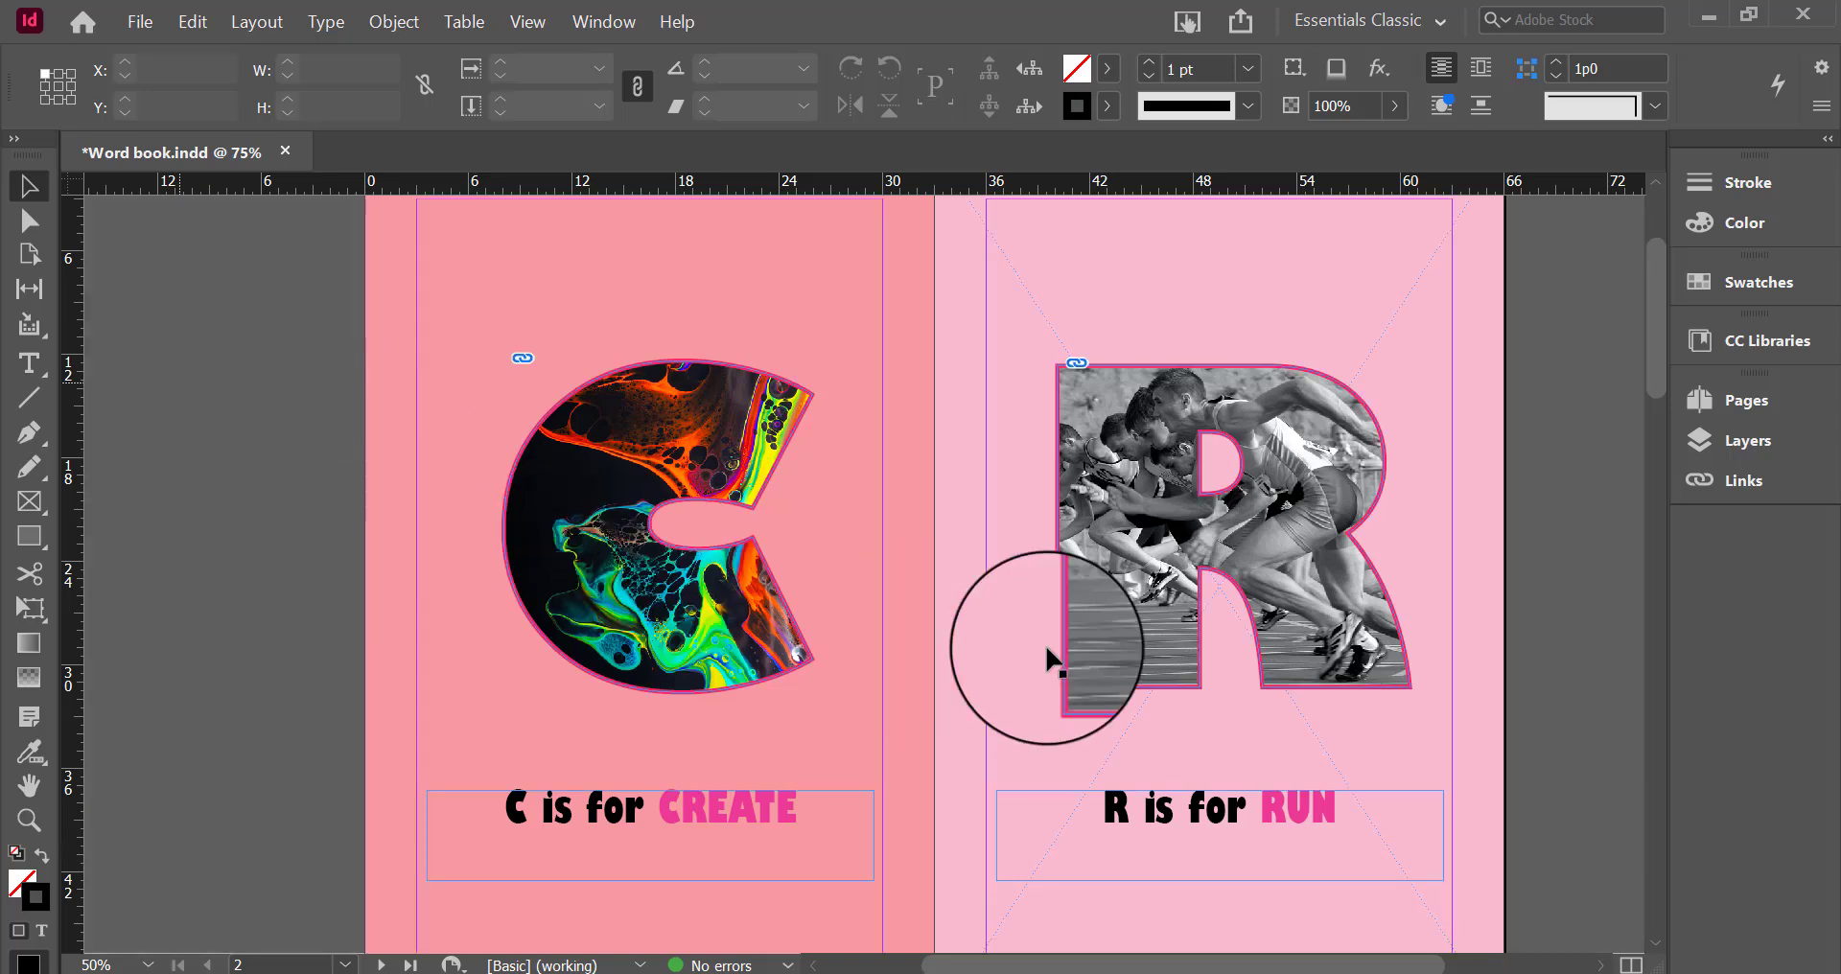
# Give the image-filled letters on the remaining spreads, pages 4-5 and 6-7, the same pink 3 pt outline
pyautogui.scroll(-8, 1050, 662)
pyautogui.scroll(-5, 1057, 695)
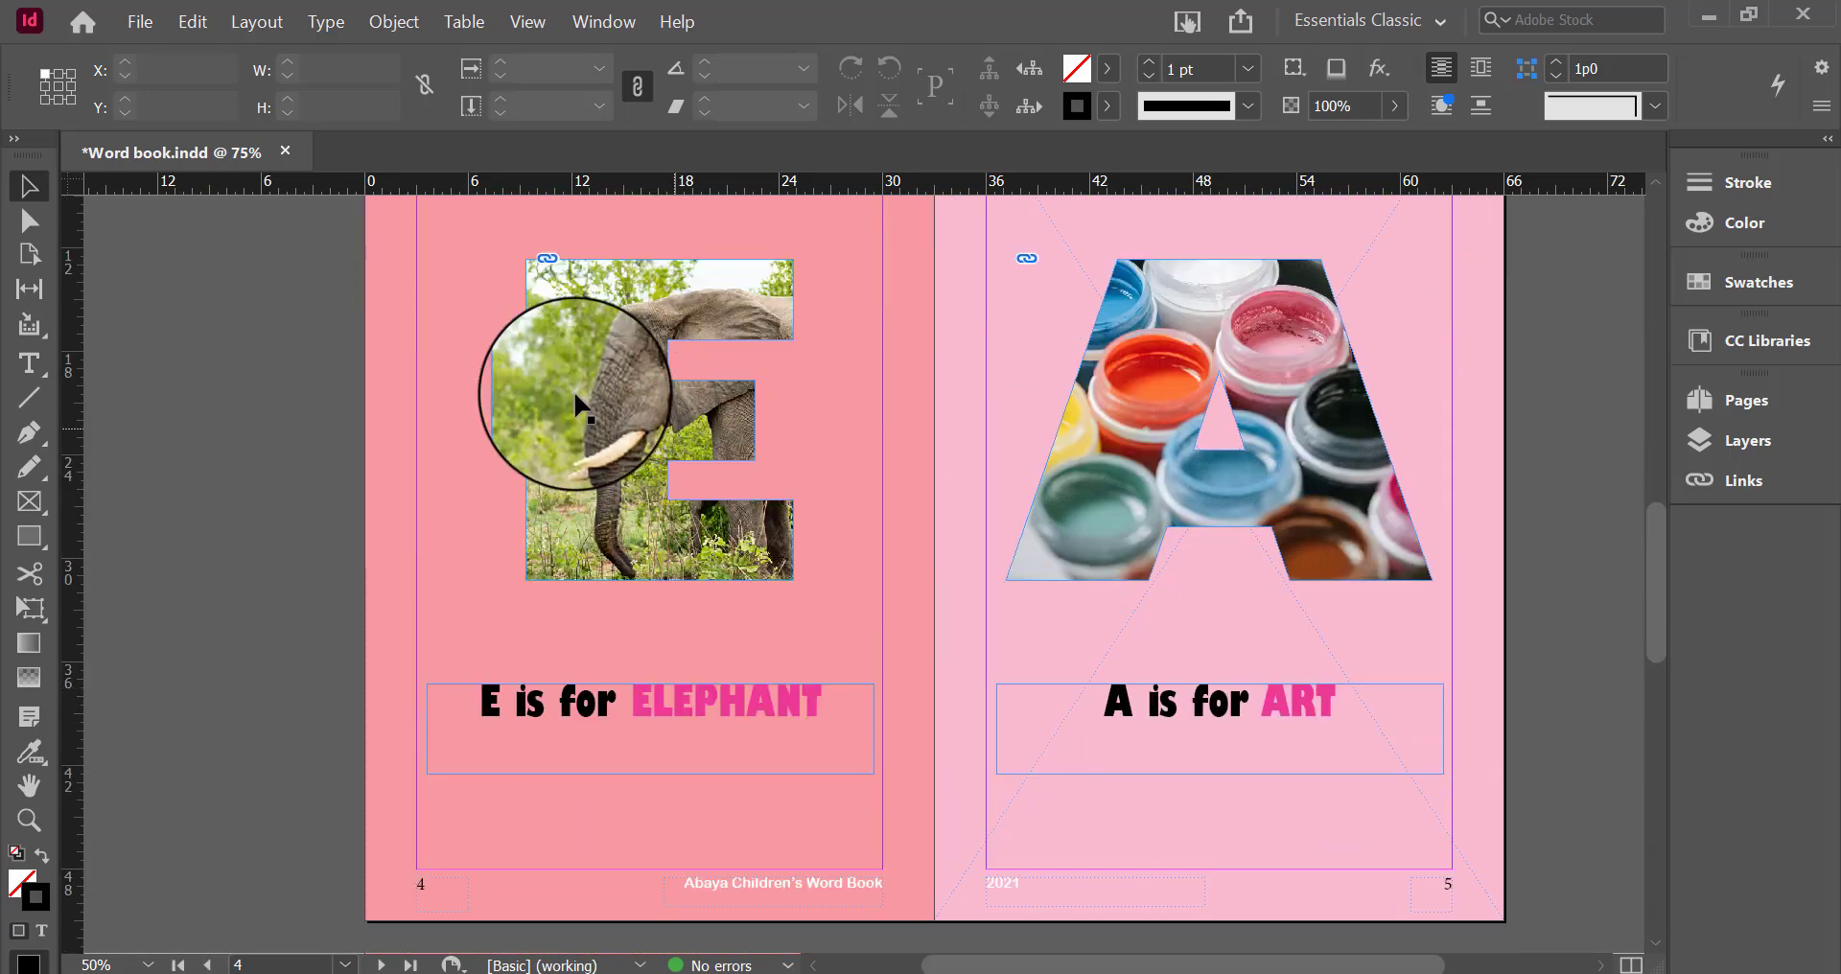
pyautogui.click(575, 403)
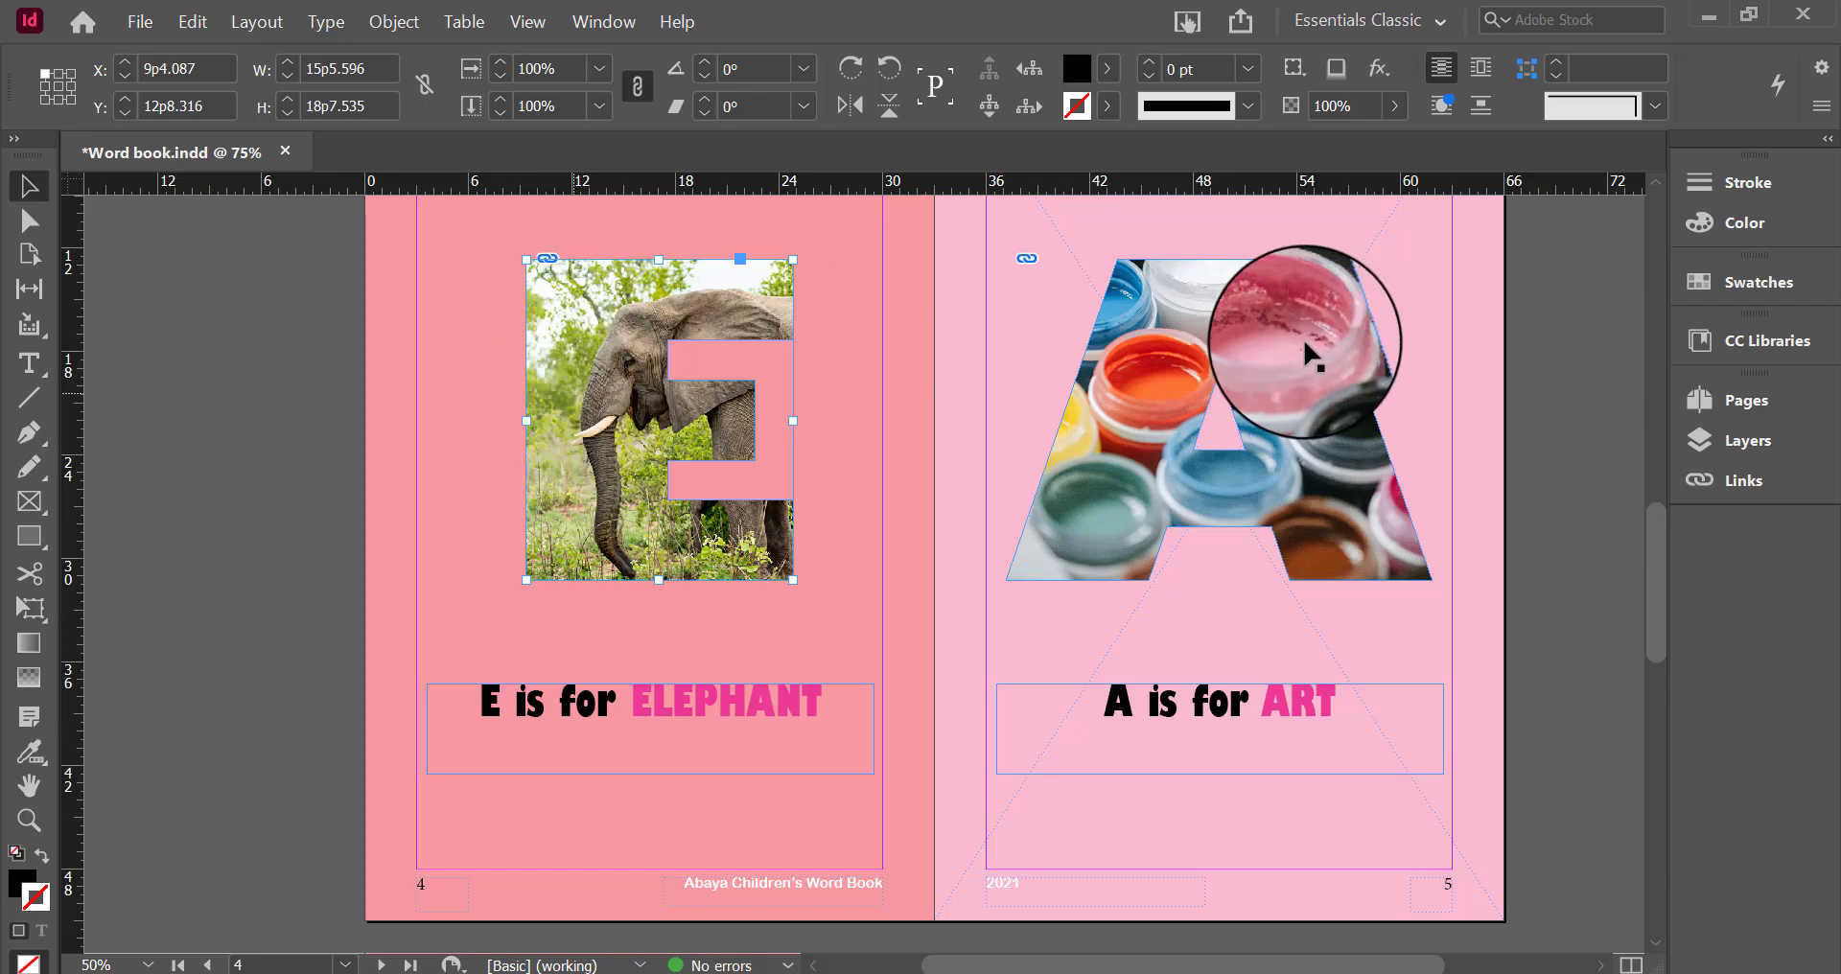
pyautogui.keyDown('shift'); pyautogui.click(1114, 363); pyautogui.keyUp('shift')
pyautogui.scroll(-5, 1020, 666)
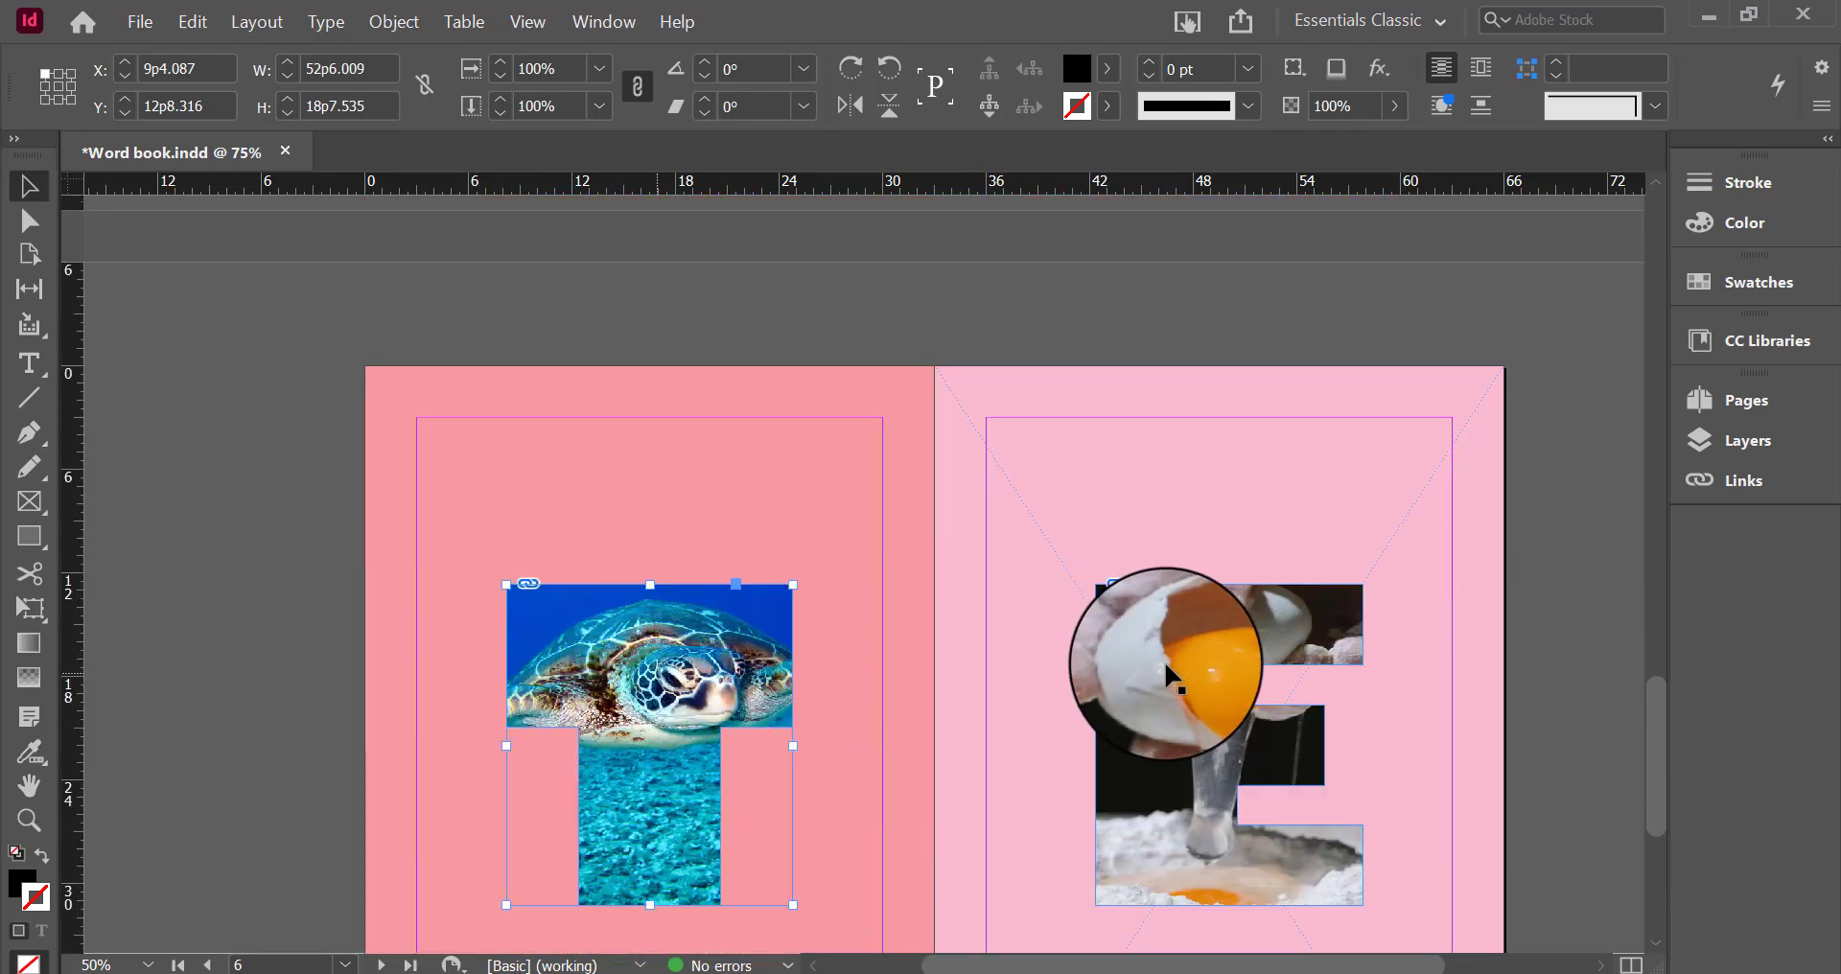
pyautogui.scroll(5, 1159, 595)
pyautogui.scroll(5, 1098, 582)
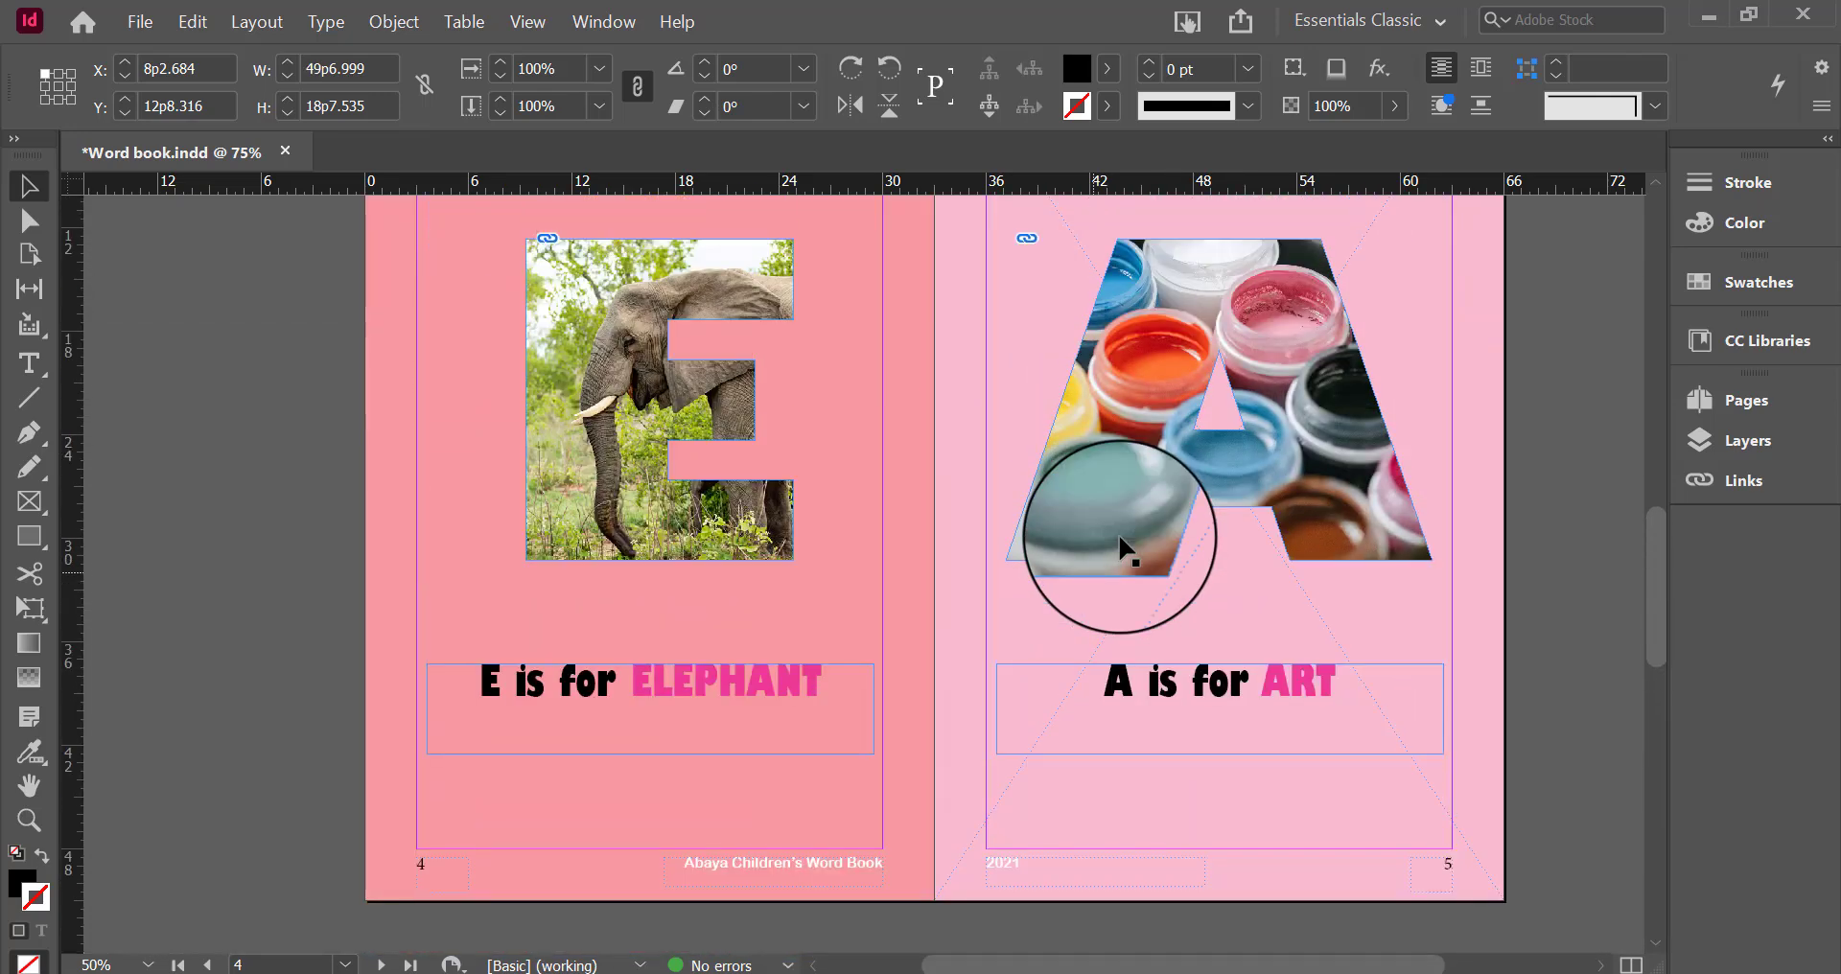
pyautogui.click(1122, 480)
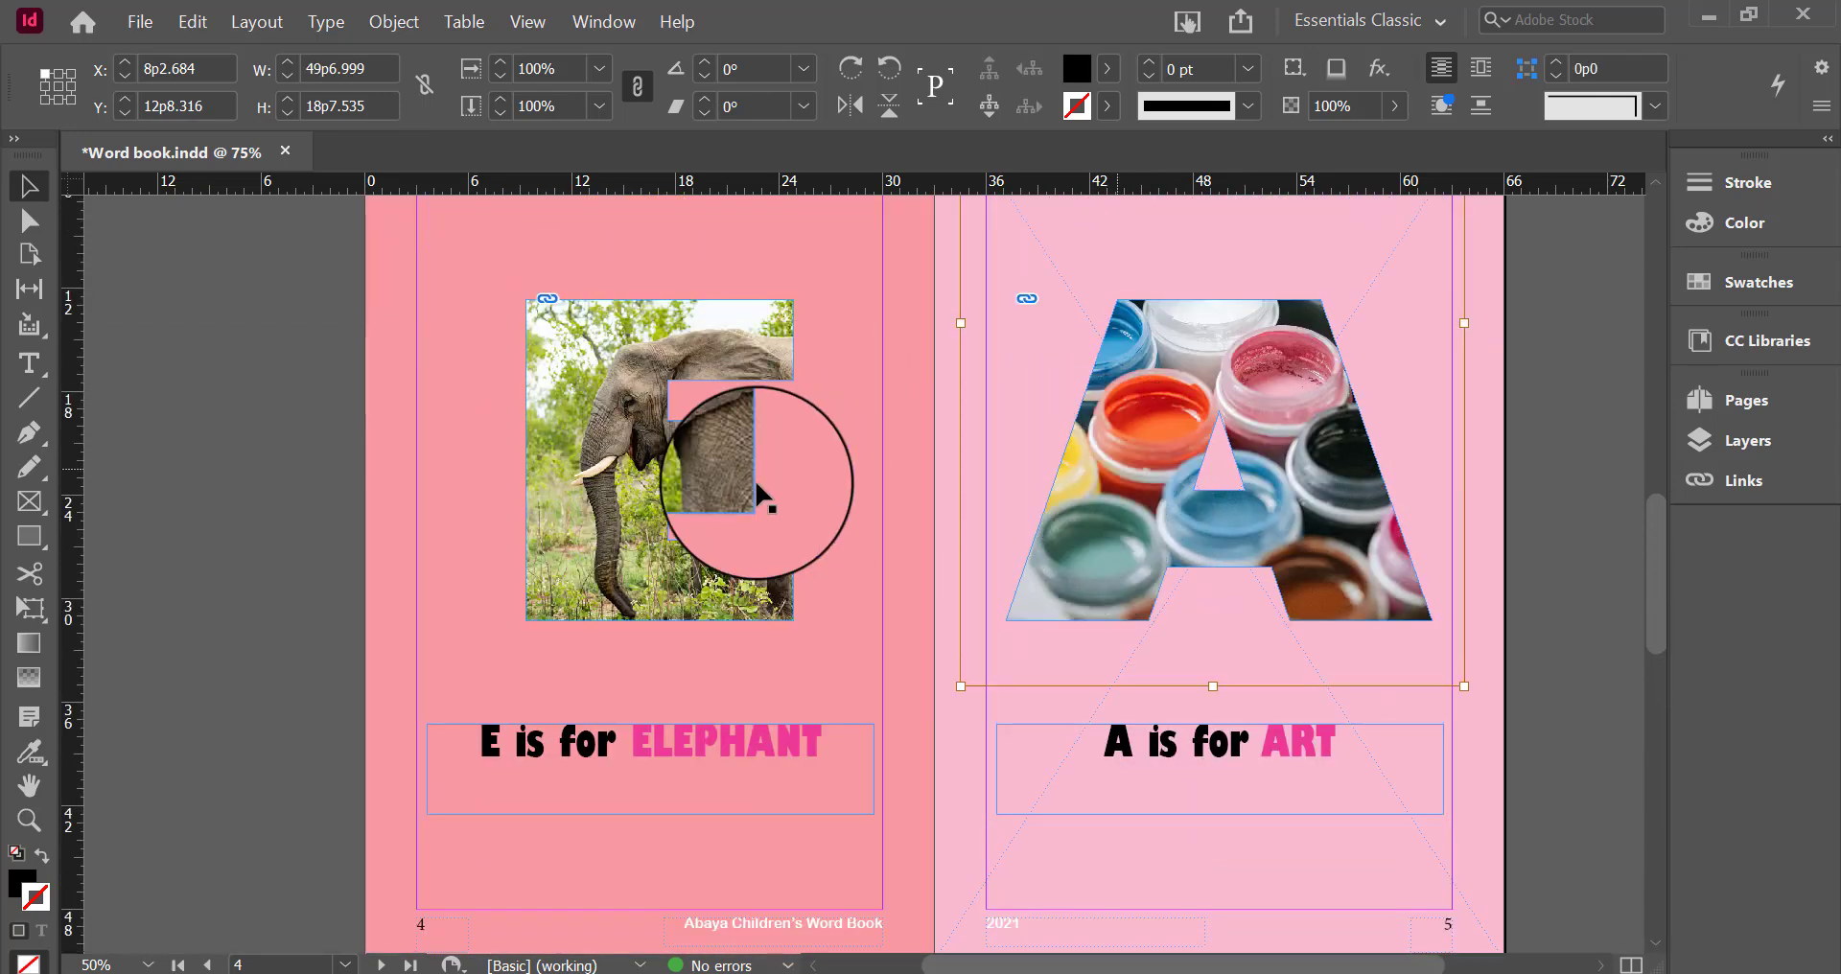
pyautogui.click(902, 437)
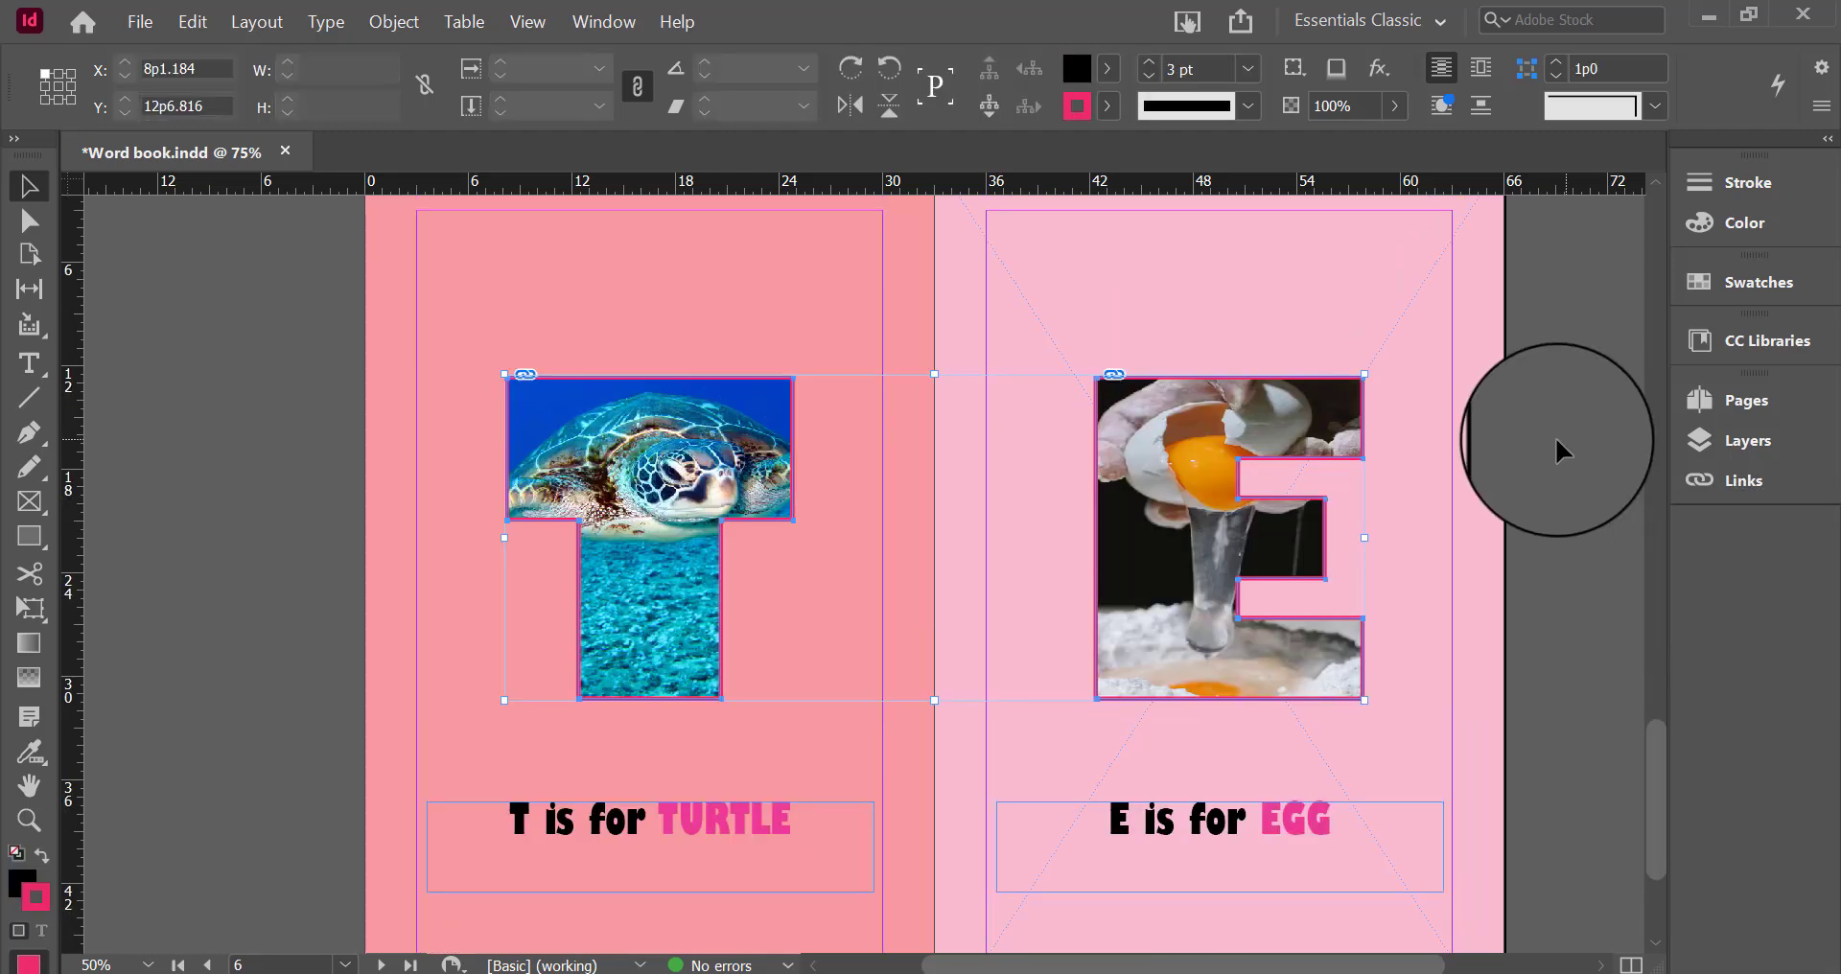
pyautogui.click(1557, 480)
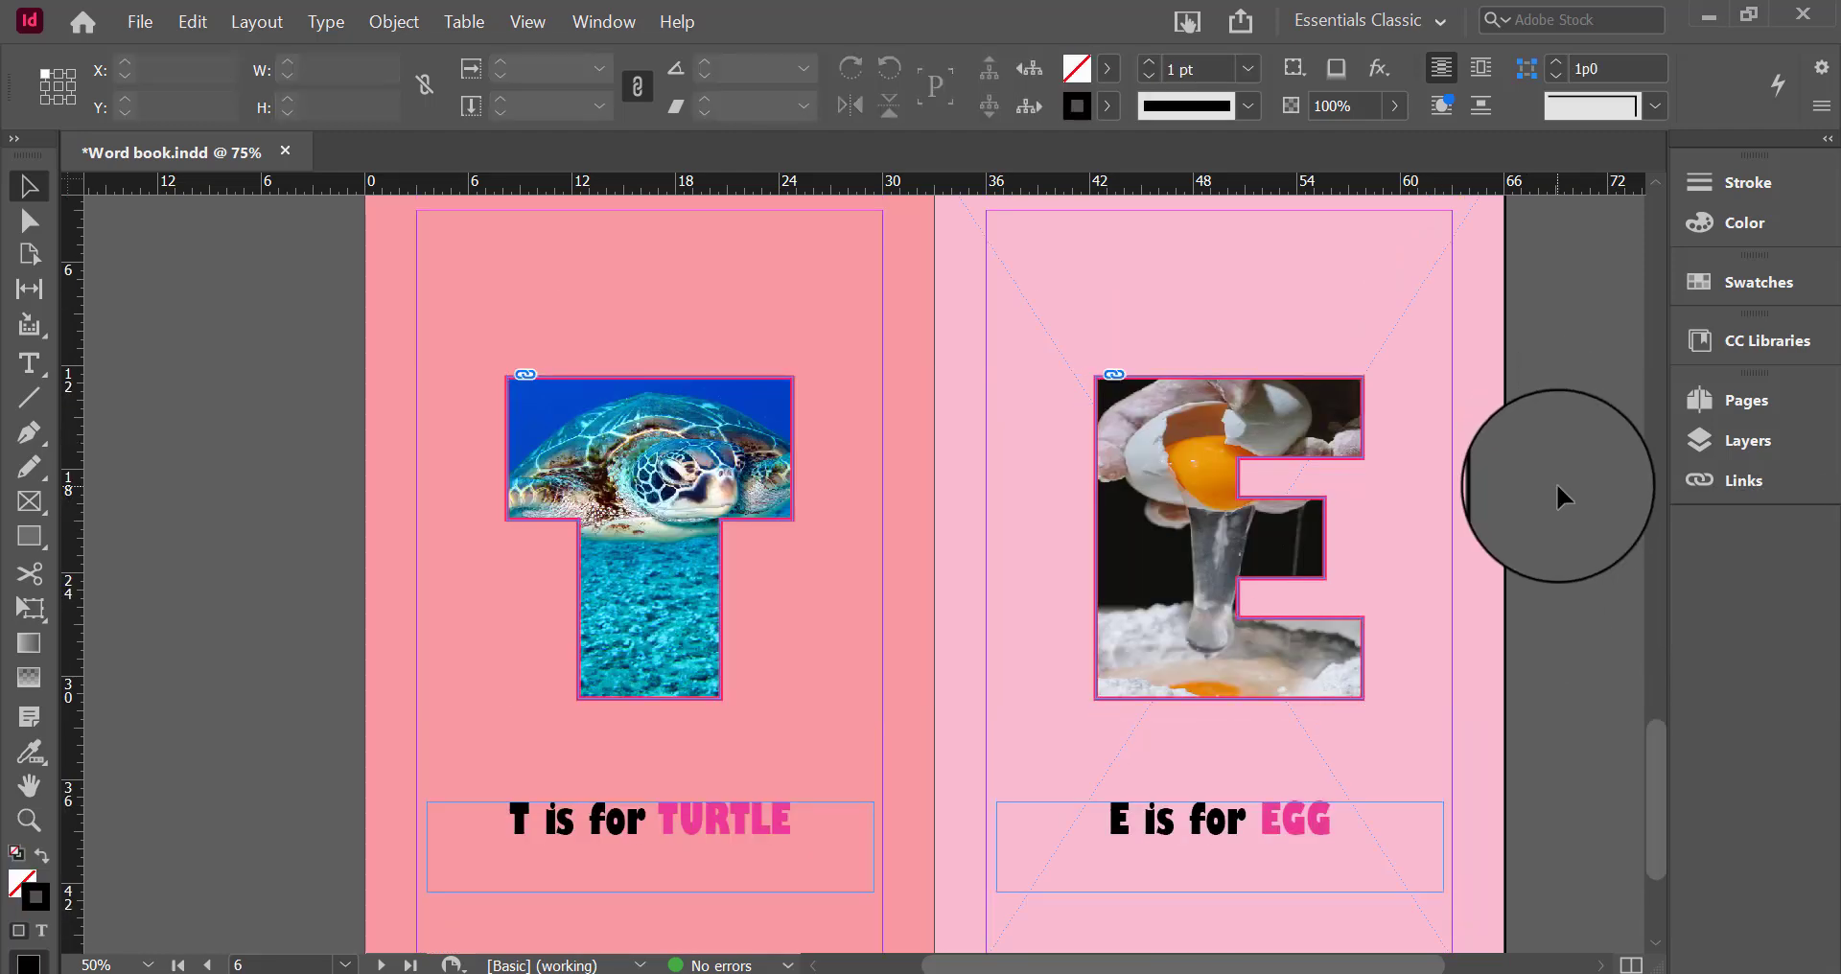
# Review the outlined letters, captions and footers across all spreads in Preview mode
pyautogui.scroll(-3, 1590, 555)
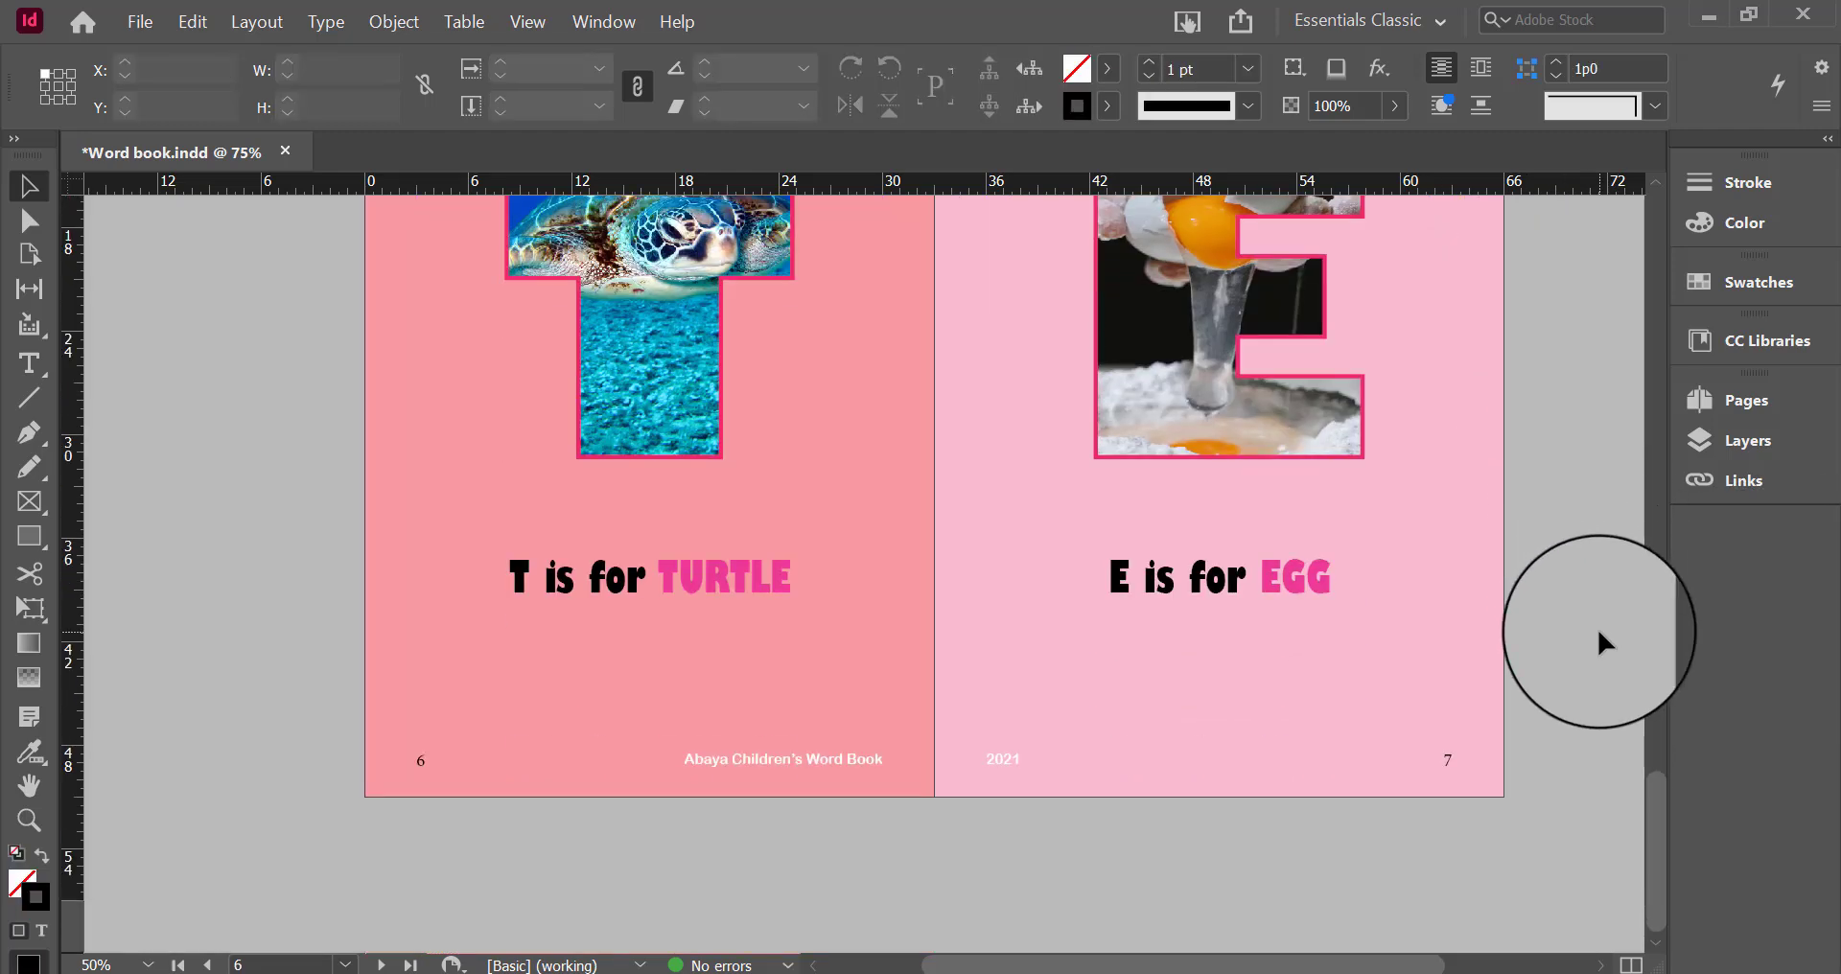
pyautogui.scroll(3, 1568, 746)
pyautogui.scroll(-3, 1569, 758)
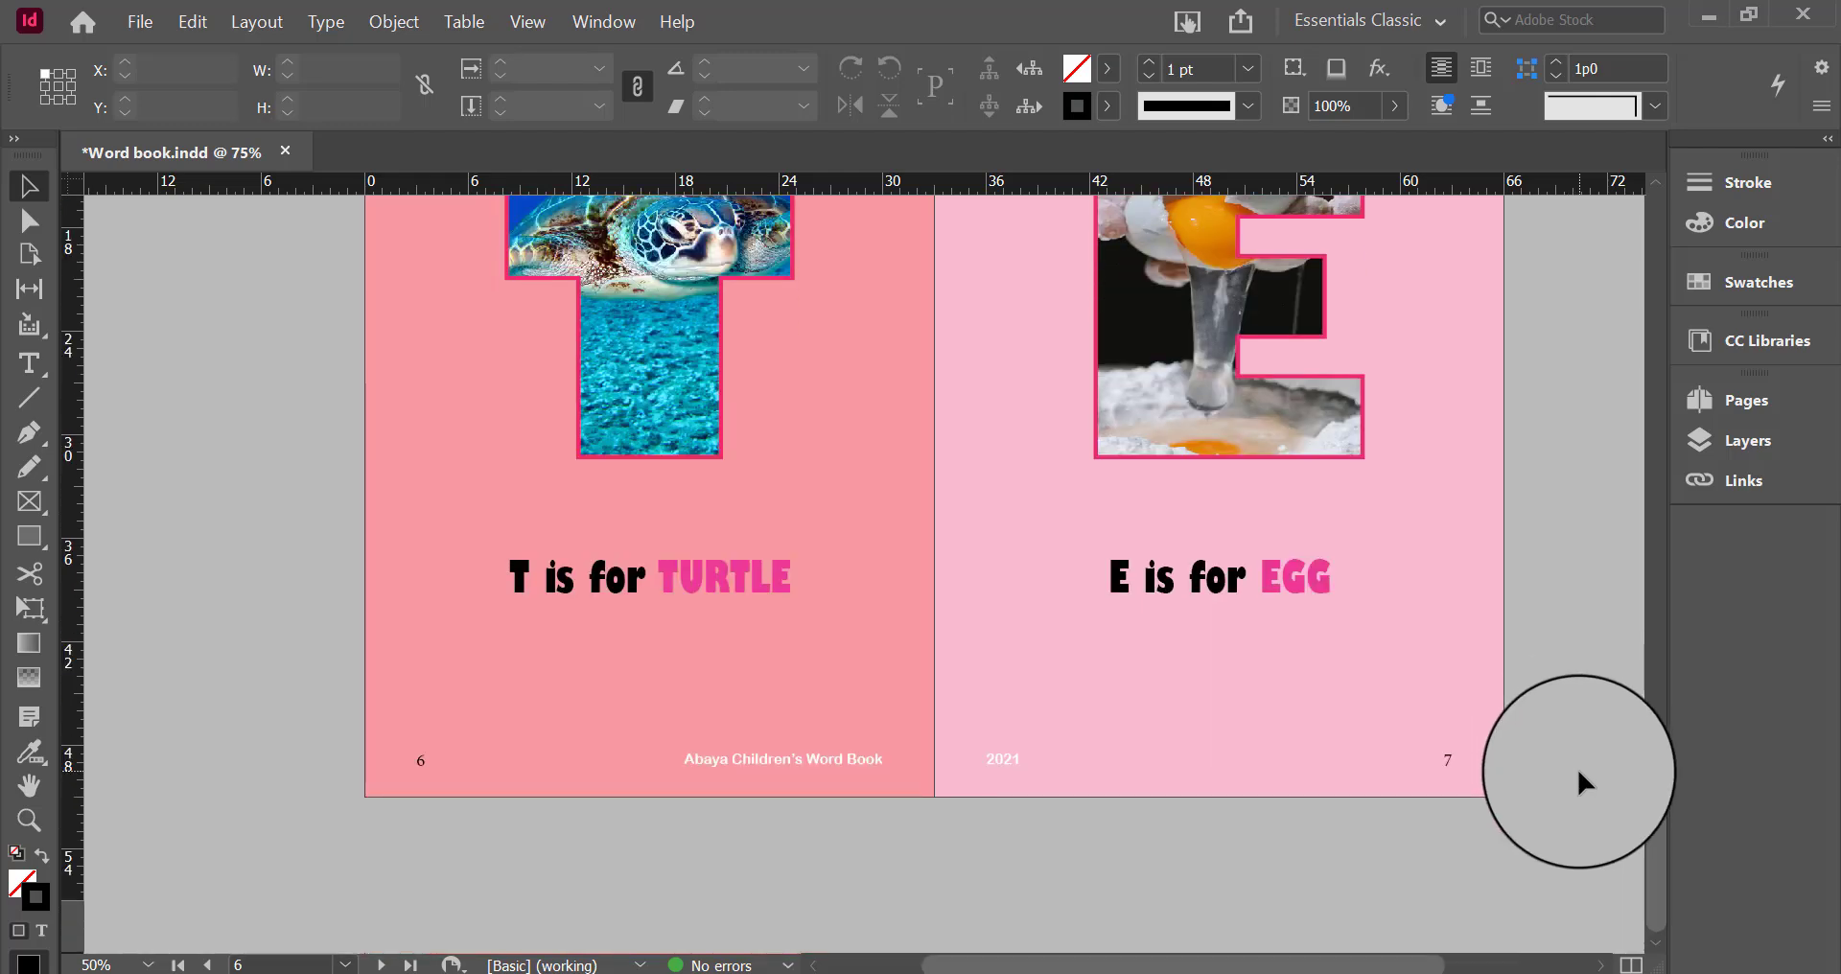
pyautogui.scroll(10, 1582, 782)
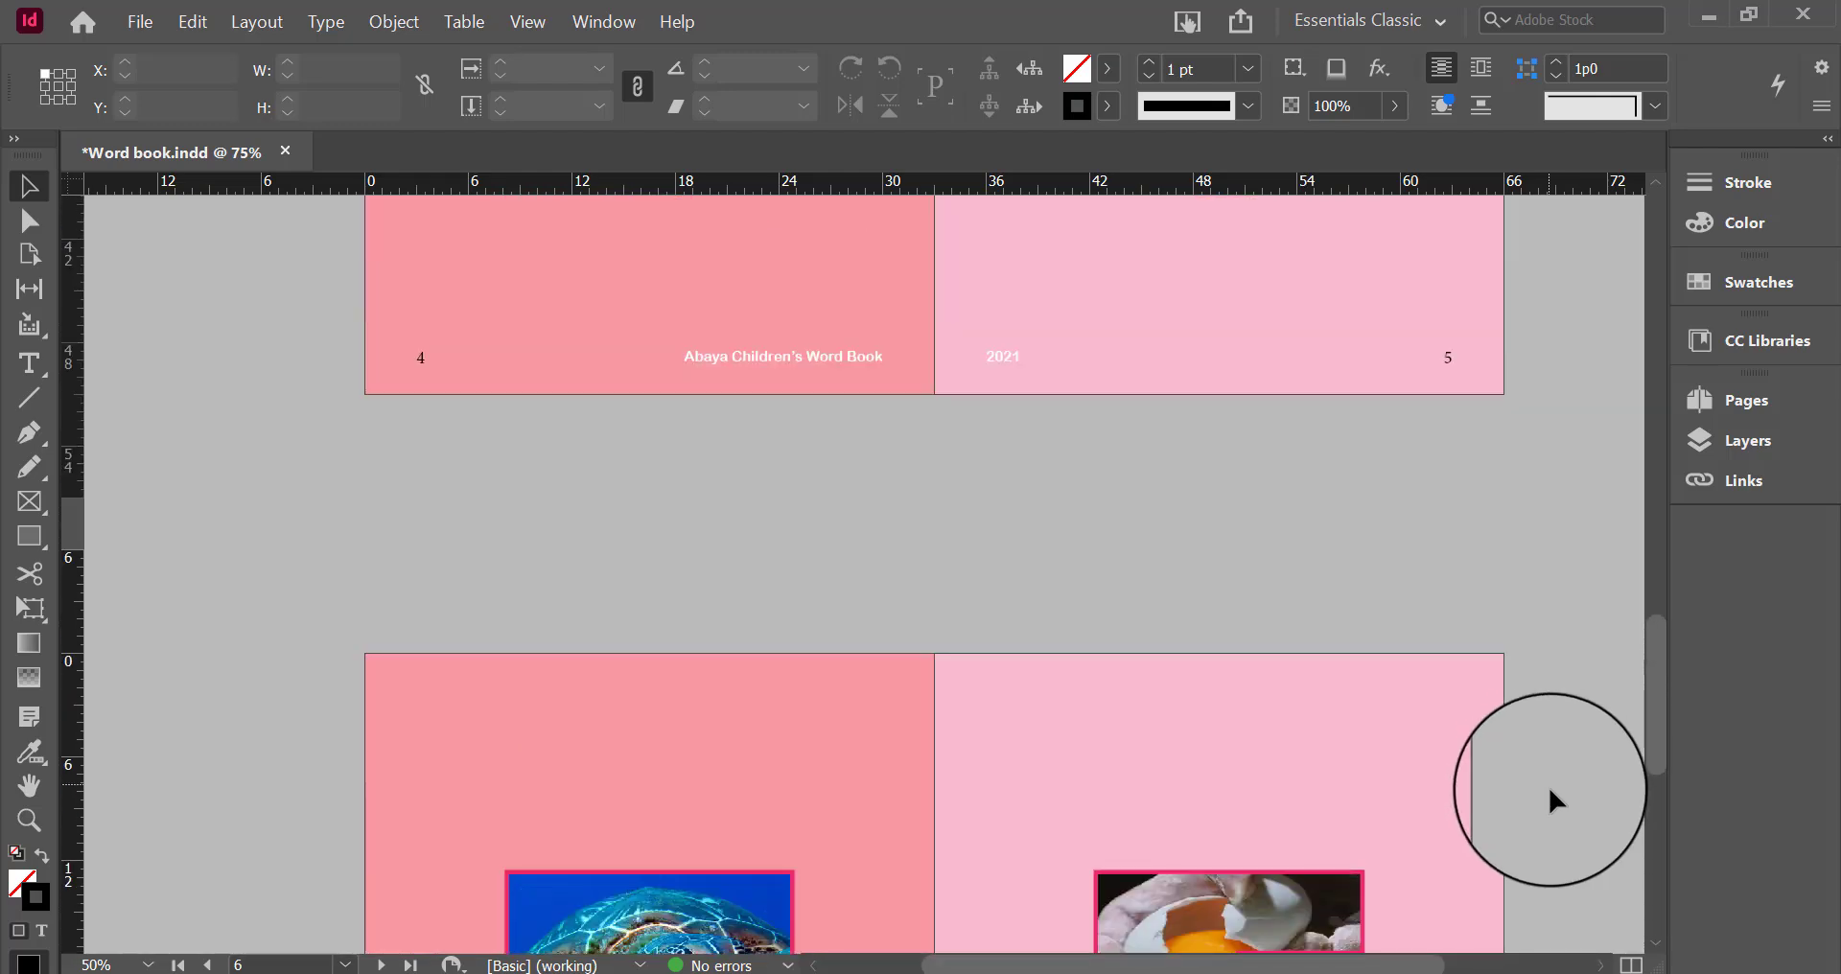
pyautogui.scroll(15, 1546, 809)
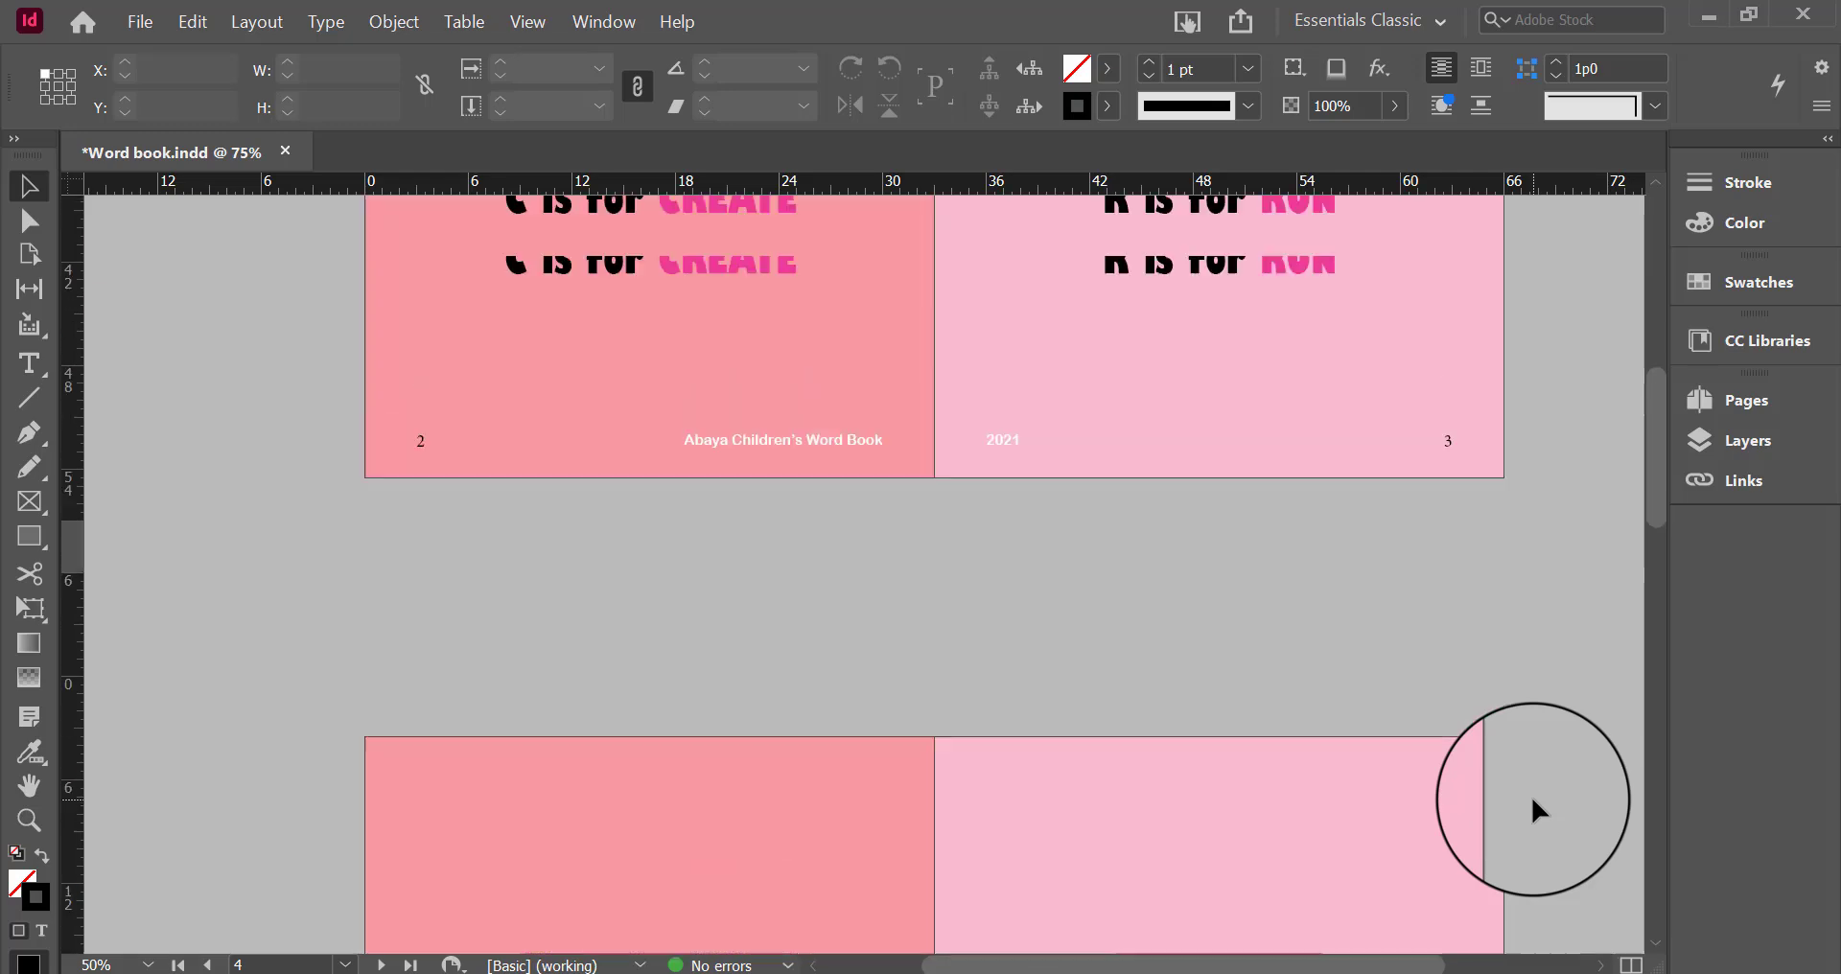
pyautogui.scroll(3, 1531, 813)
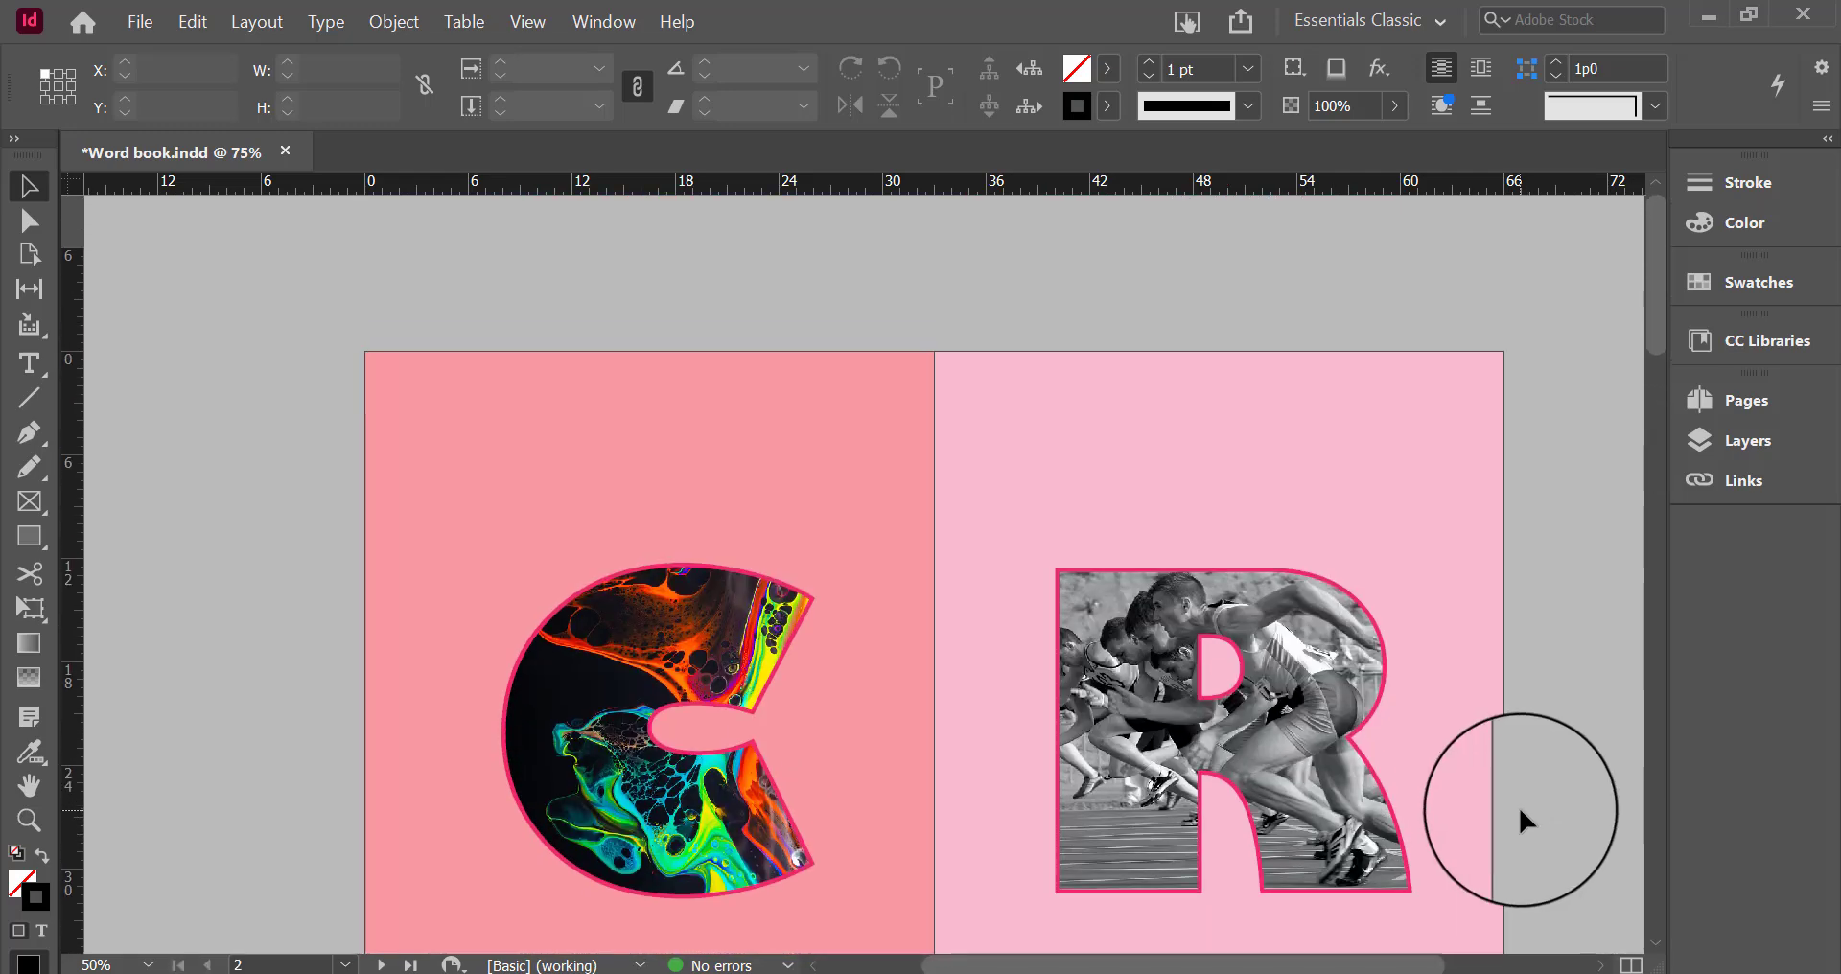
pyautogui.scroll(-2, 1534, 851)
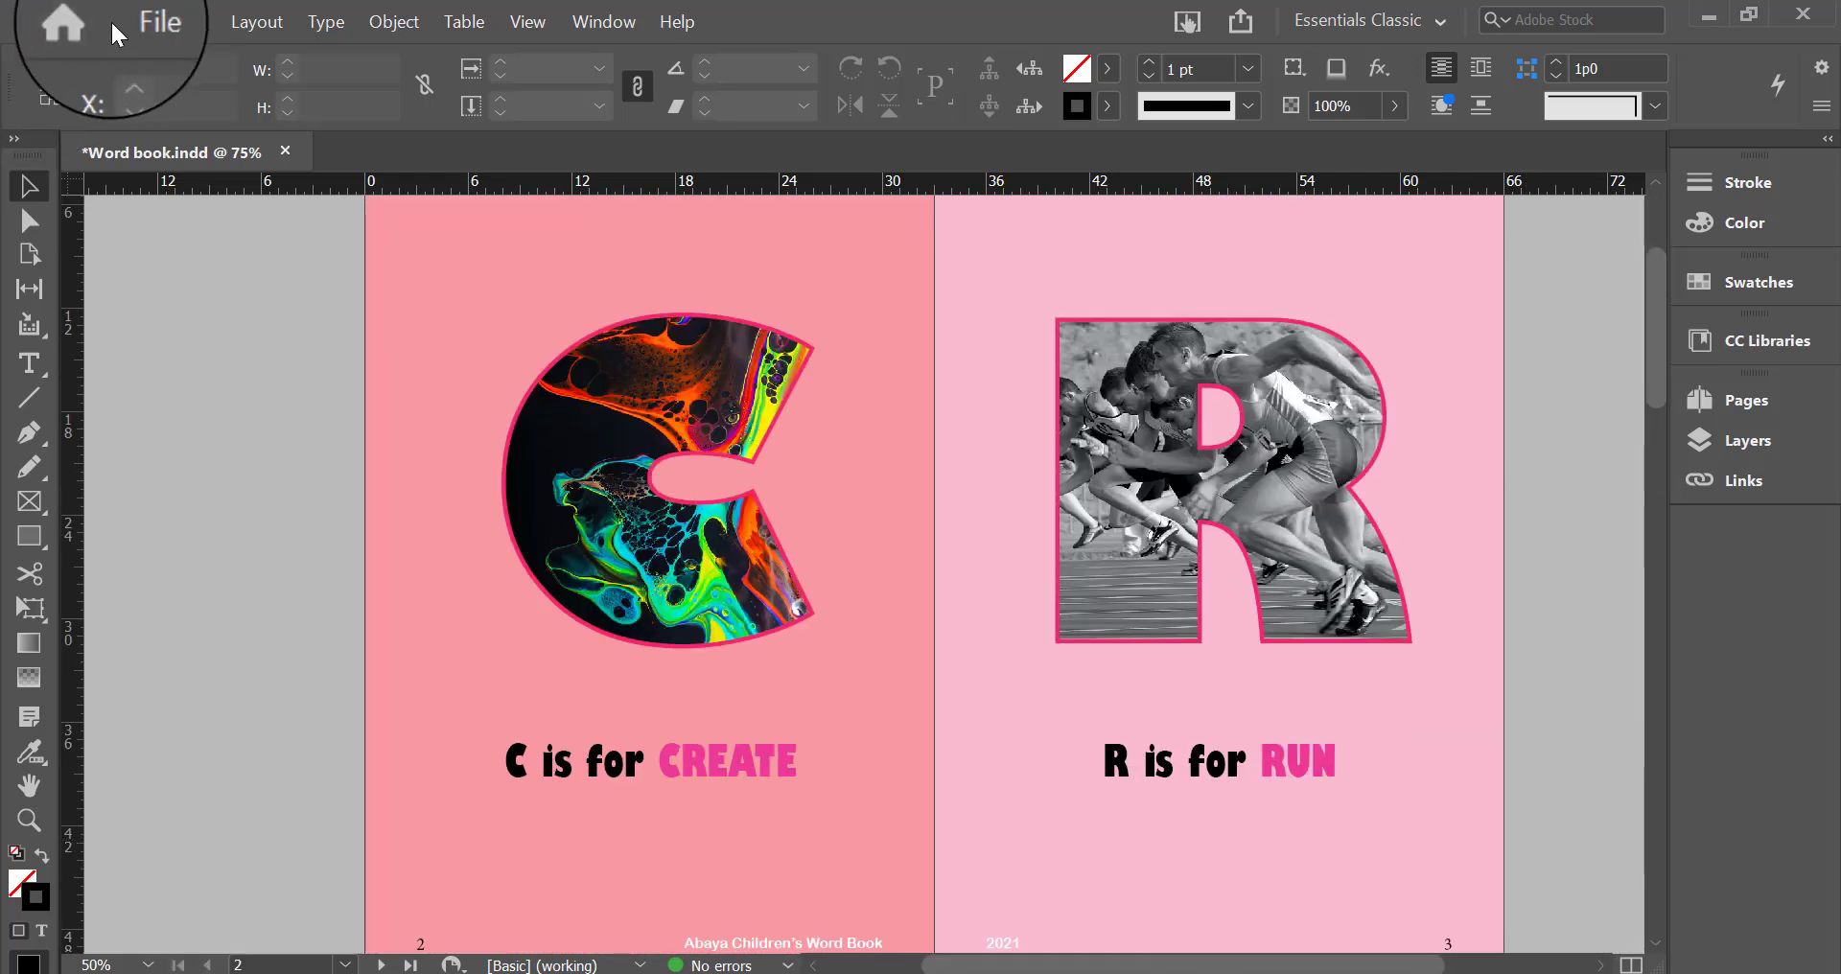
# Start exporting the document to the Desktop as an Adobe PDF (Print) file named Updated Word Book
pyautogui.click(142, 29)
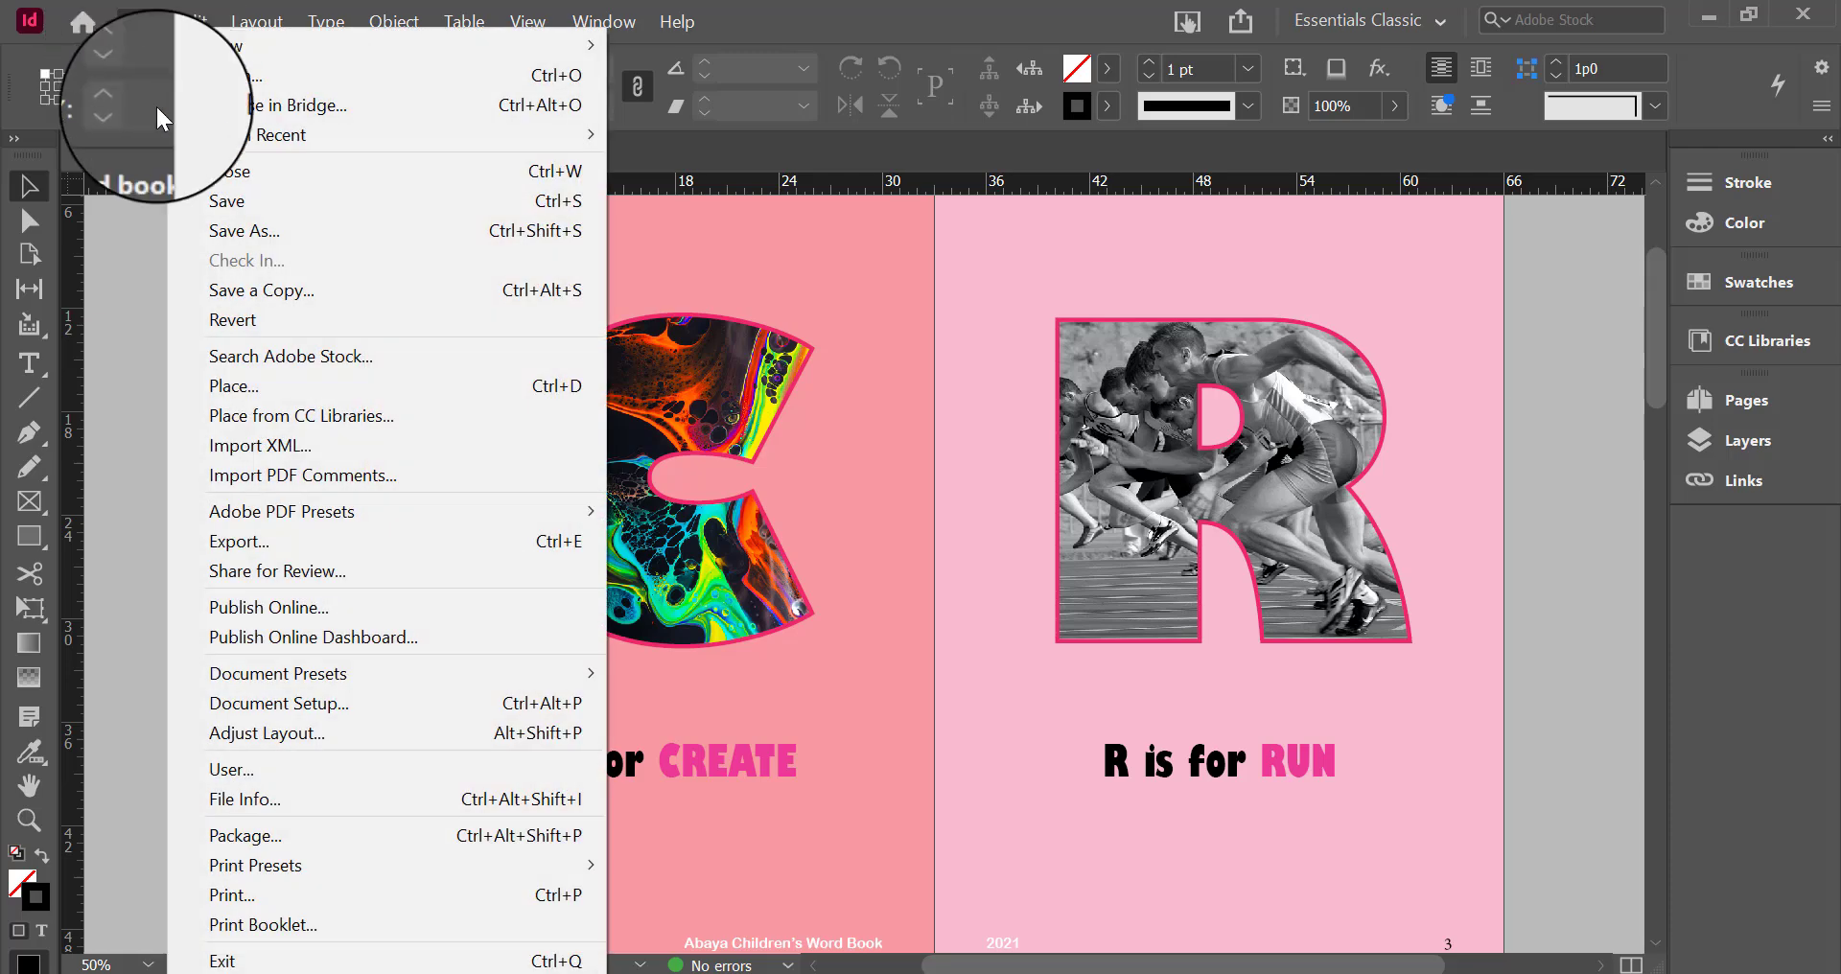
pyautogui.click(336, 551)
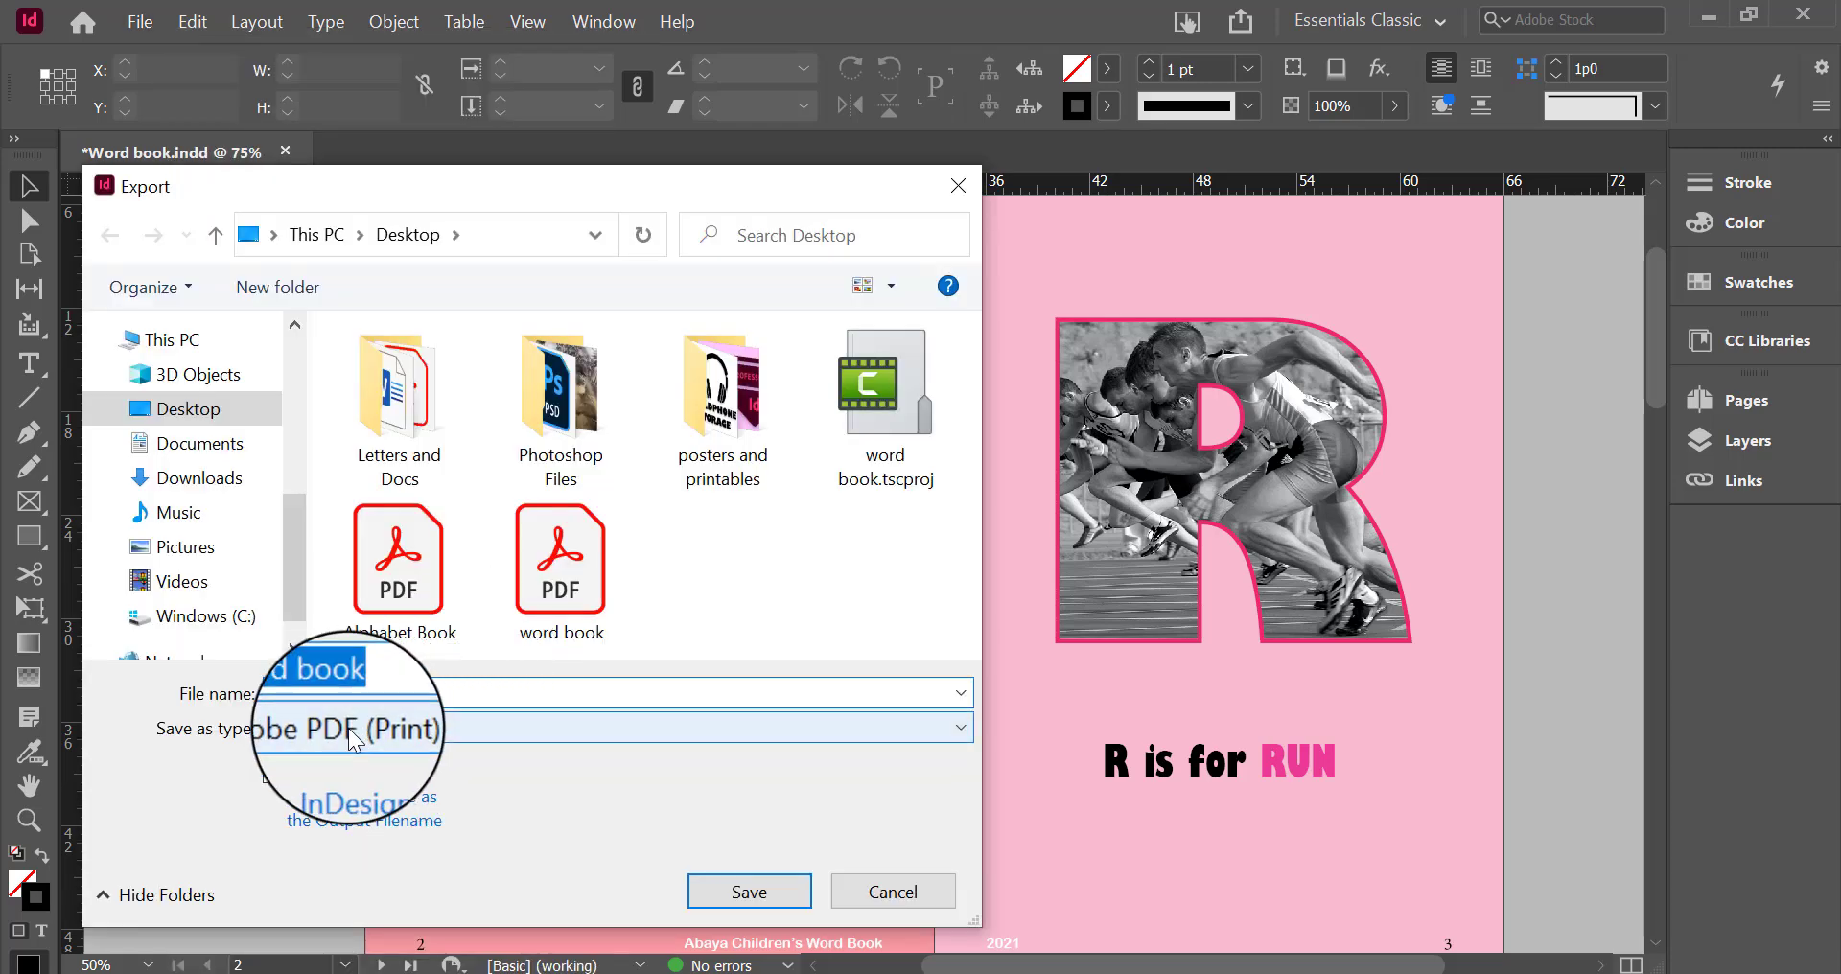
pyautogui.click(349, 728)
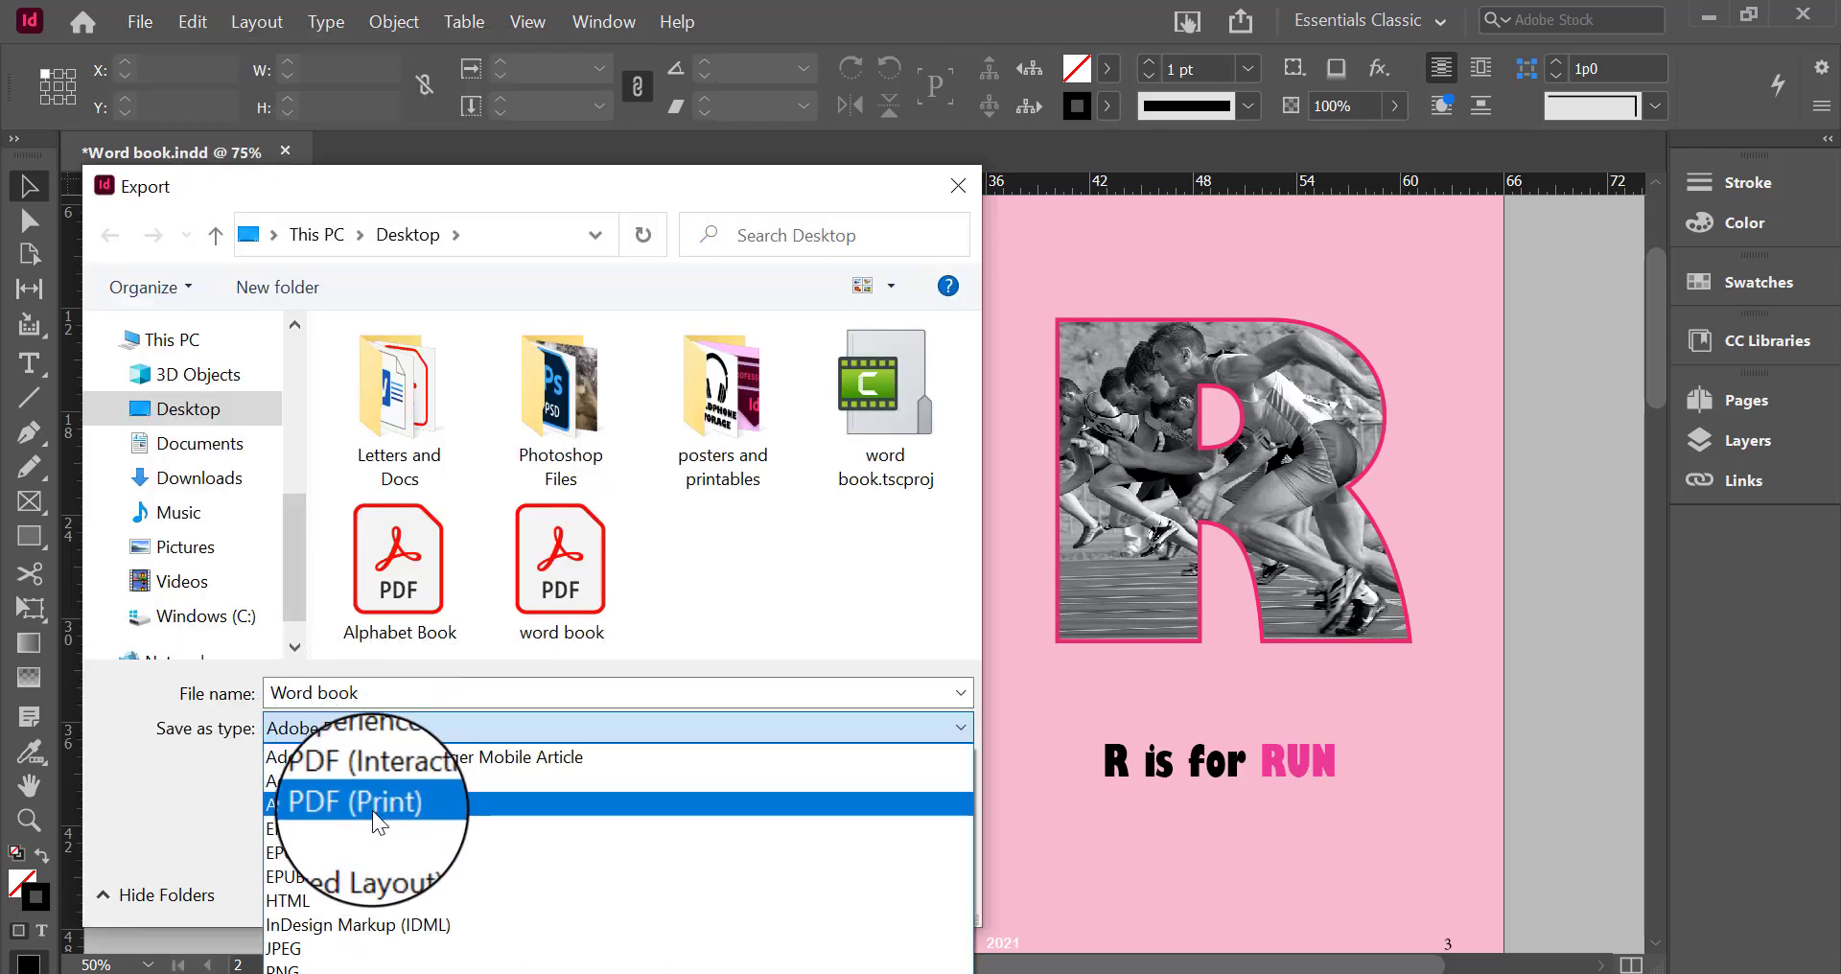
pyautogui.click(372, 806)
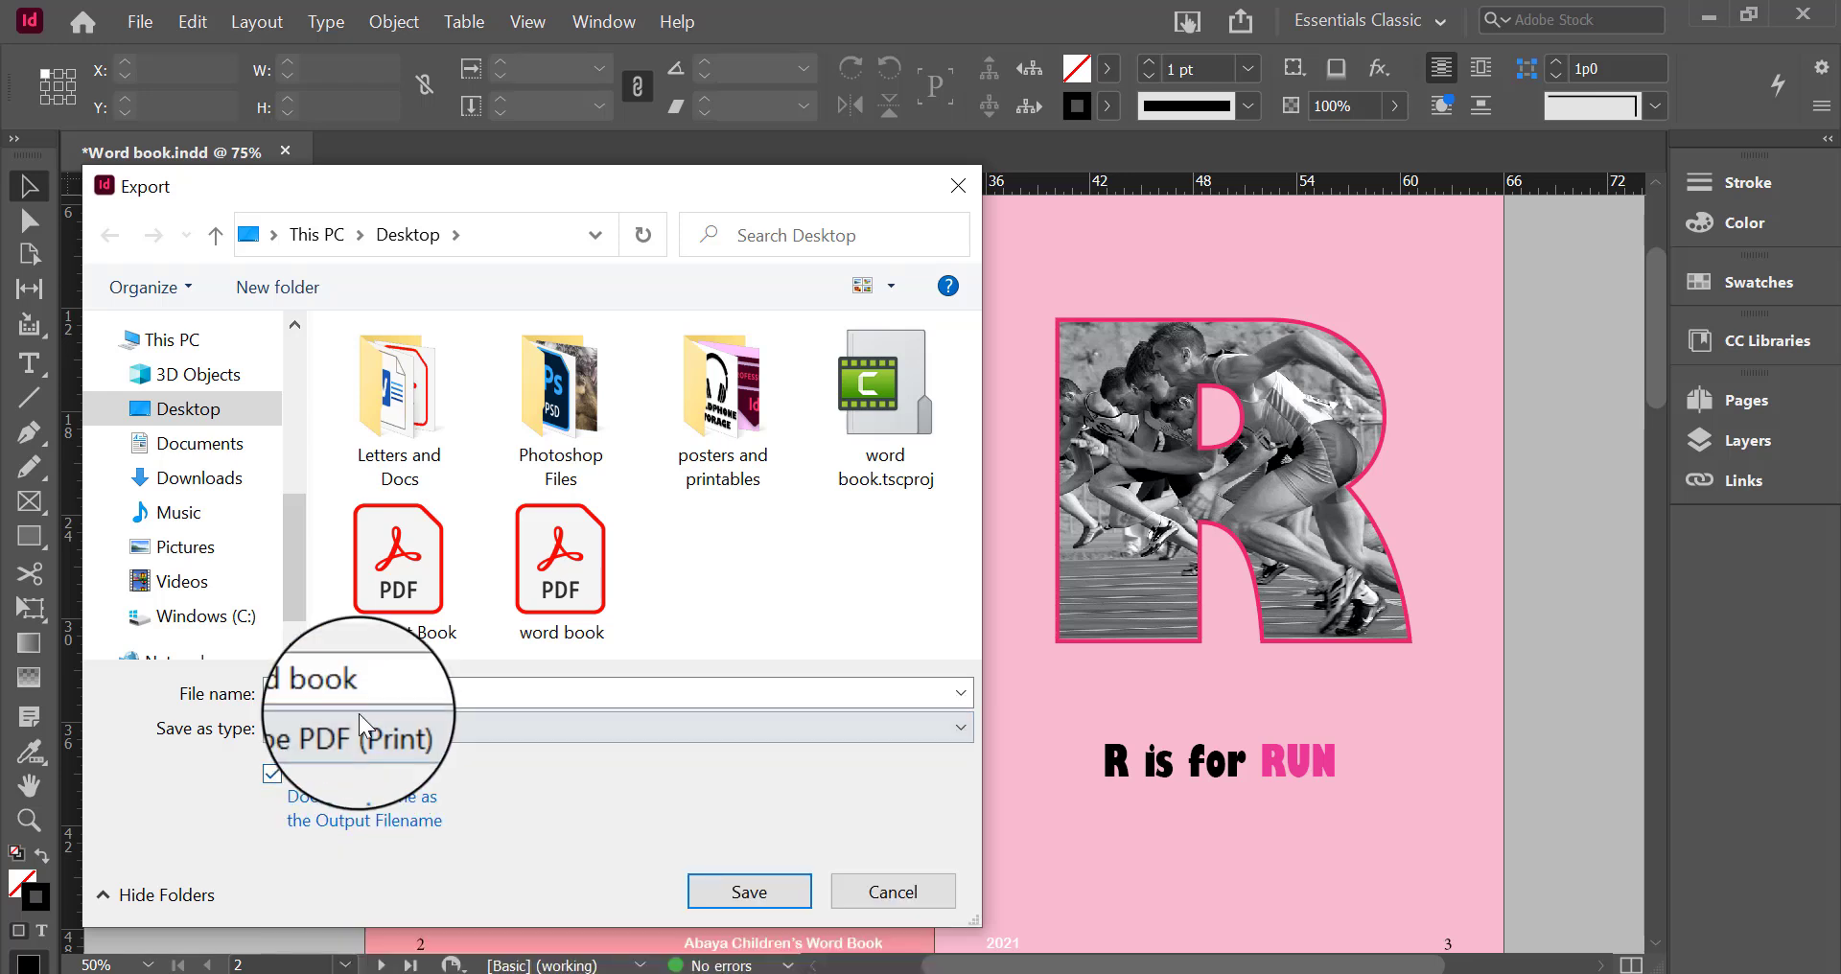
pyautogui.click(452, 684)
pyautogui.write('Updated Word Book')
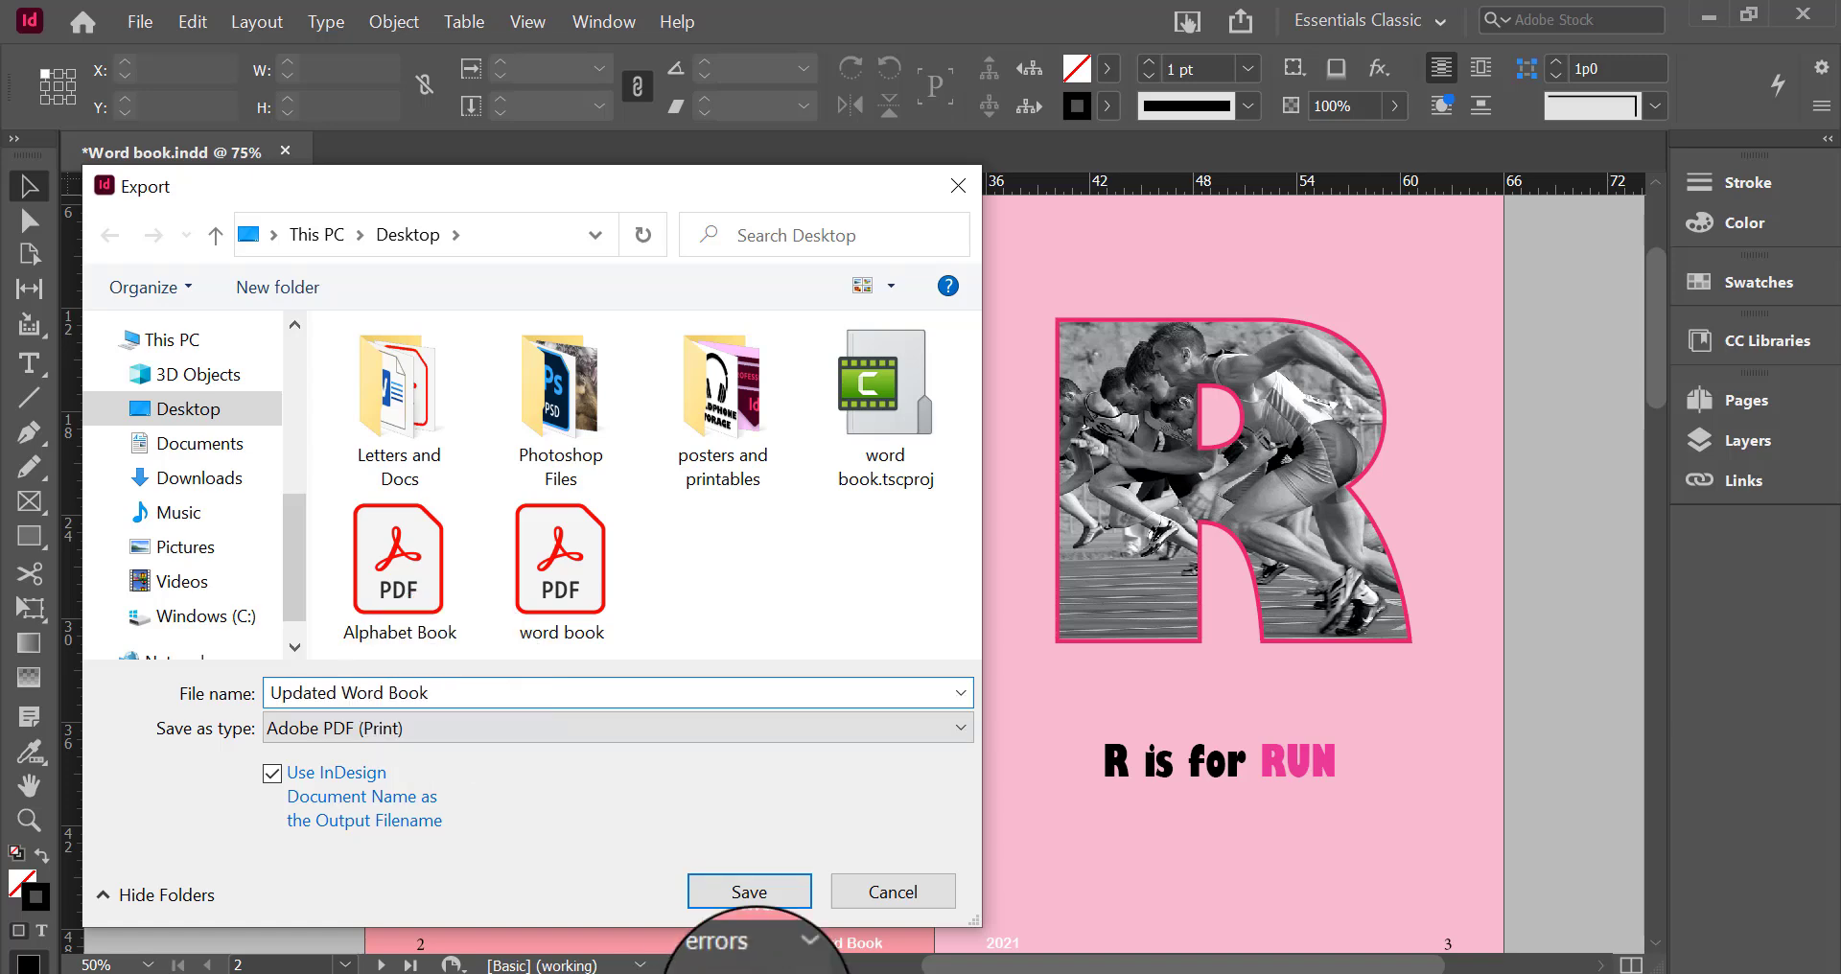
pyautogui.click(773, 890)
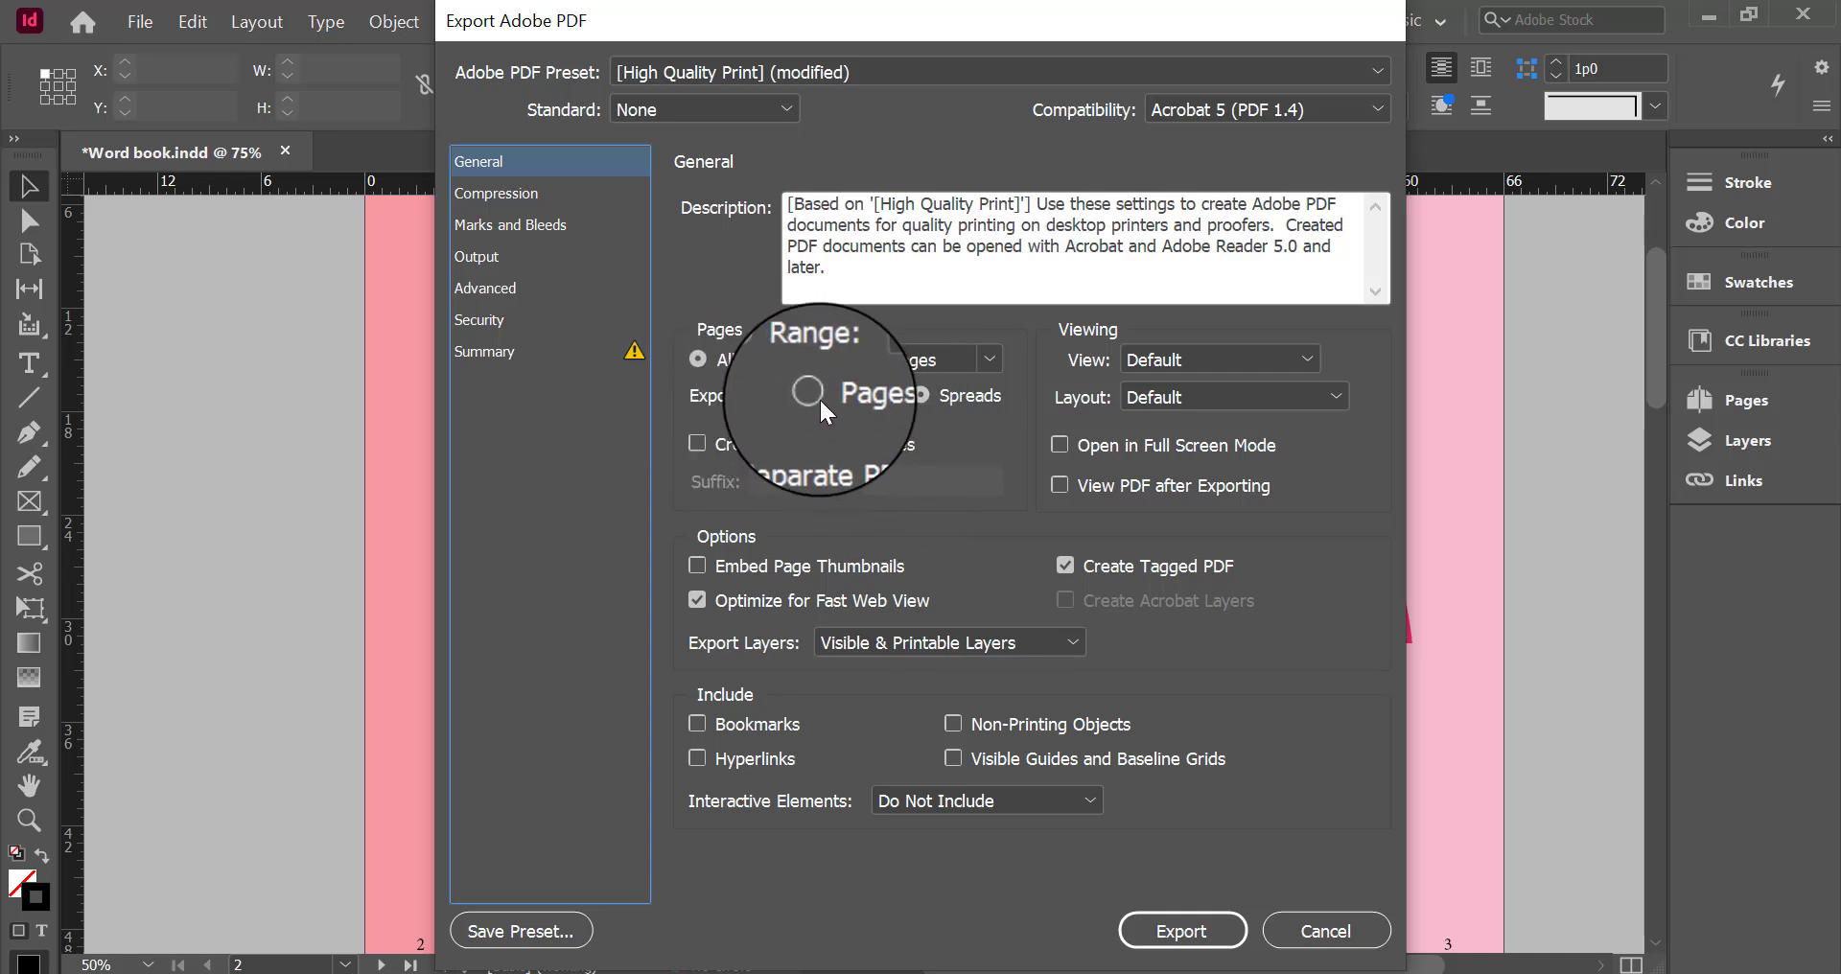
# Set the PDF to export as Spreads instead of single pages and run the export
pyautogui.click(820, 397)
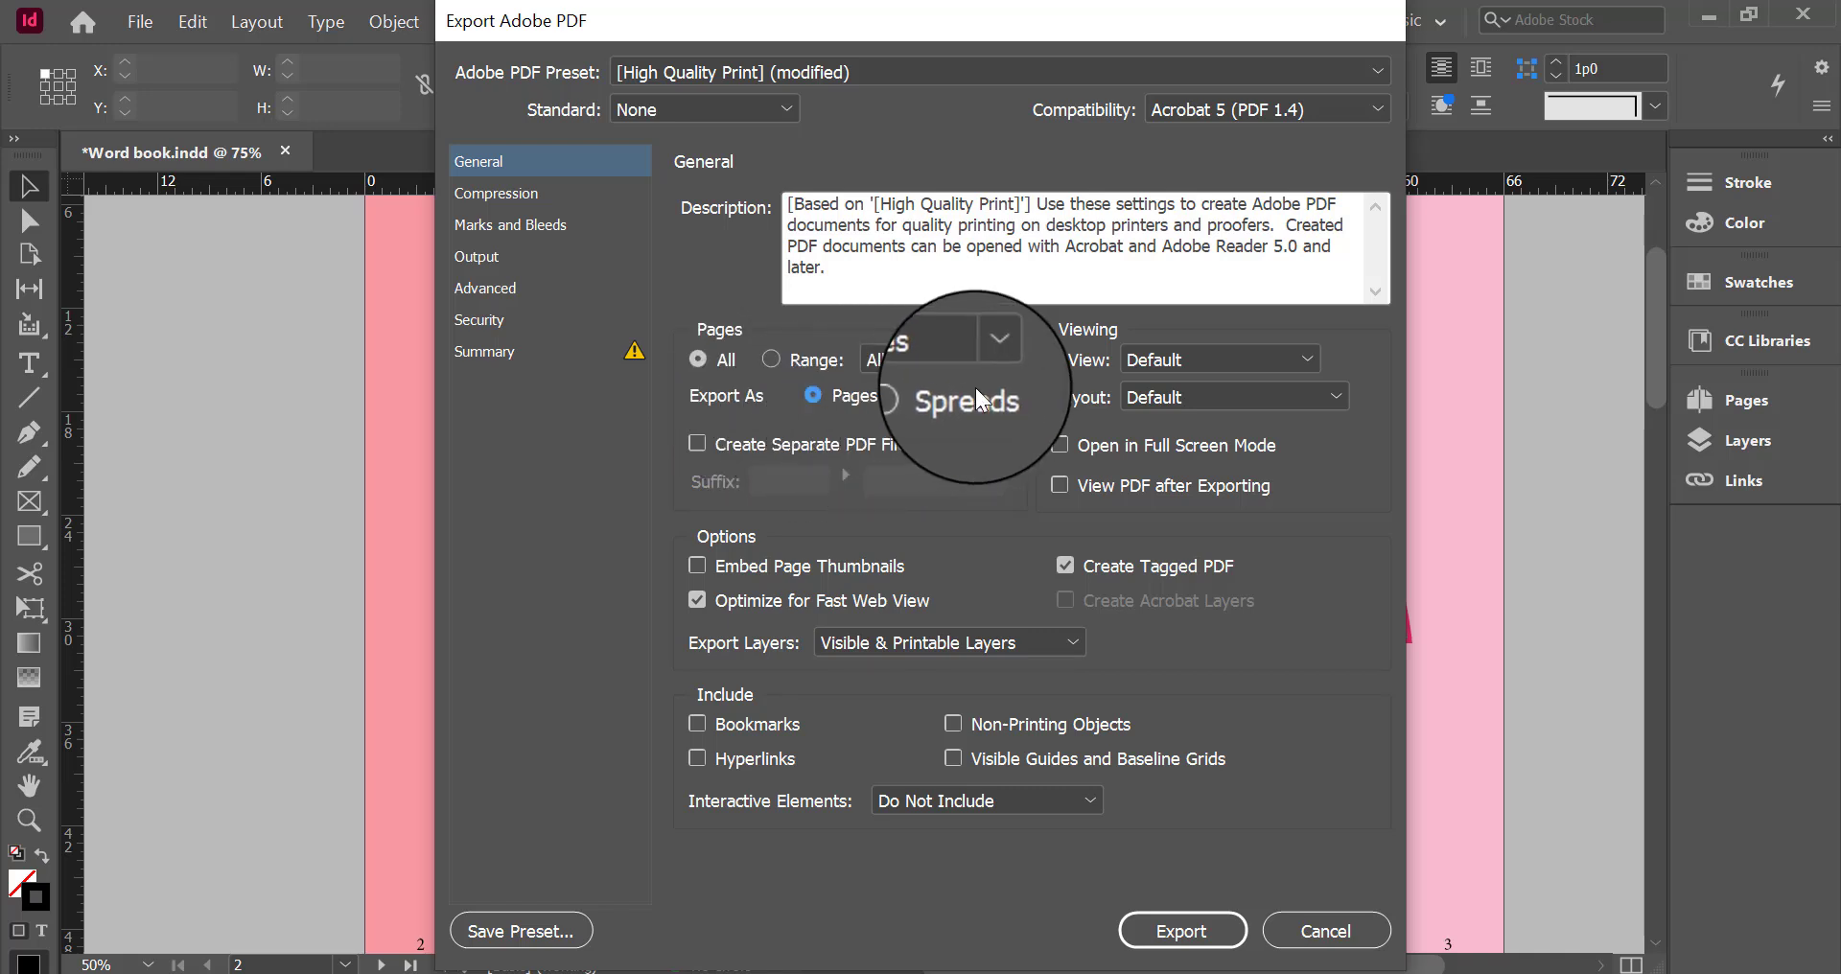
pyautogui.click(922, 395)
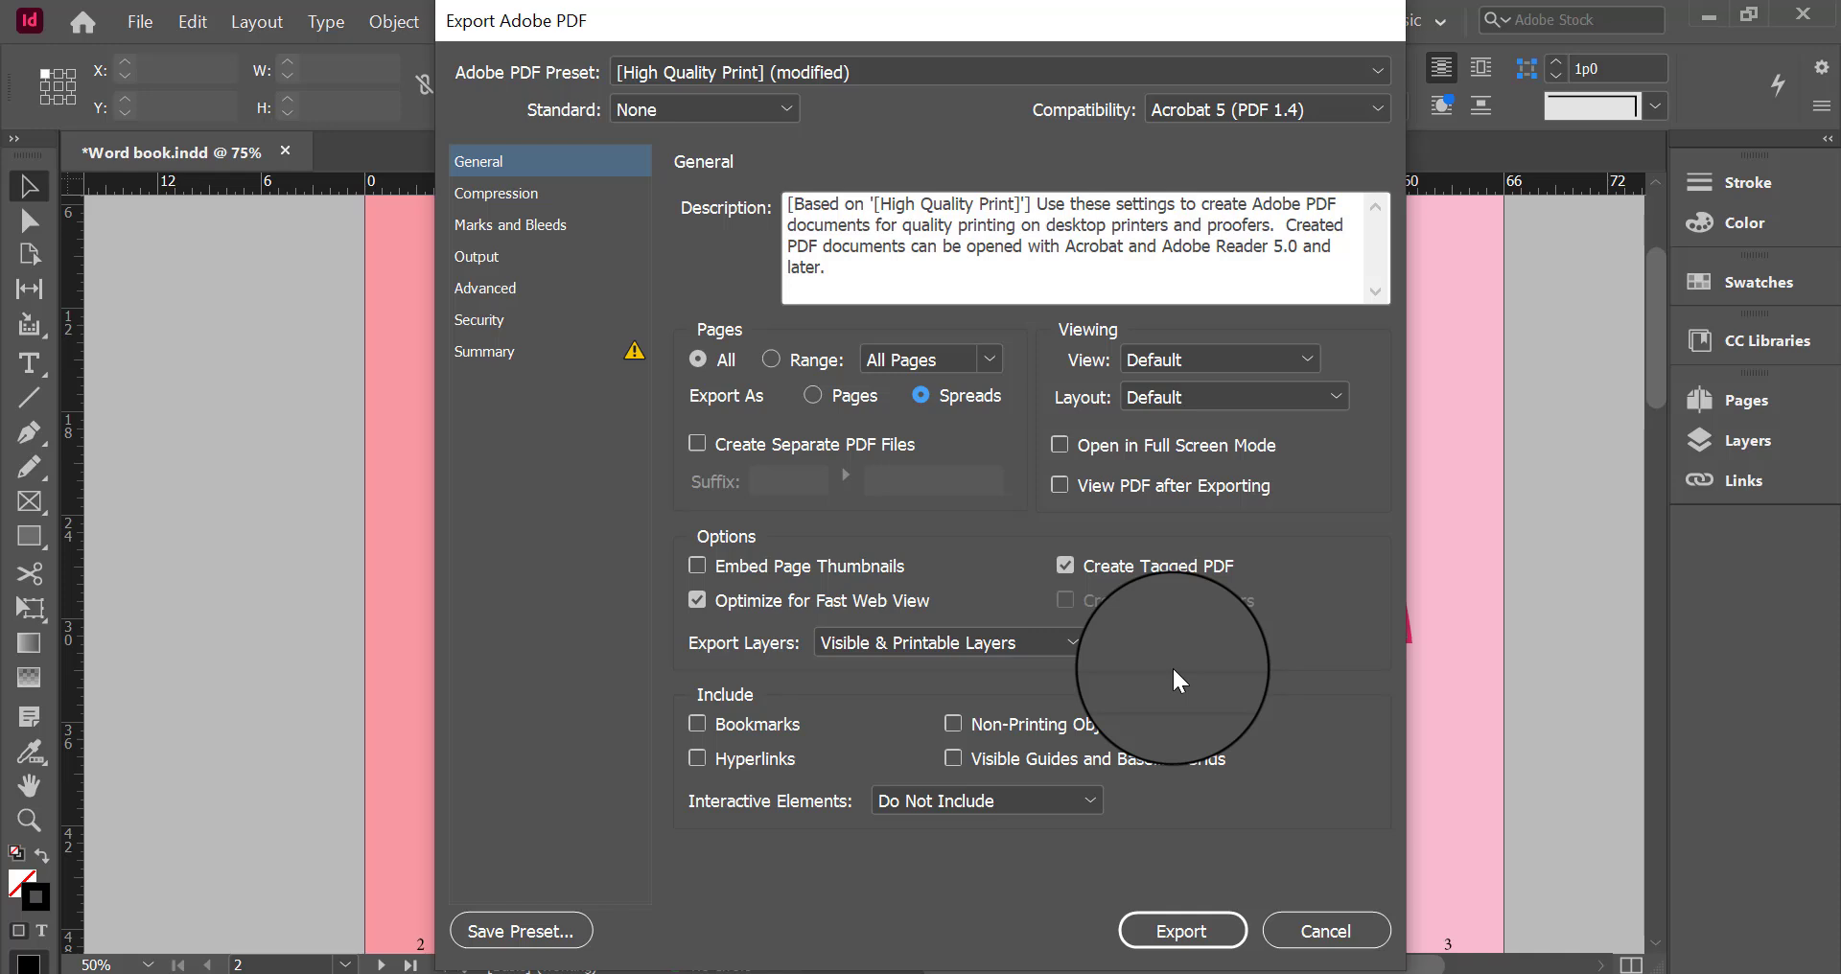
pyautogui.click(1186, 930)
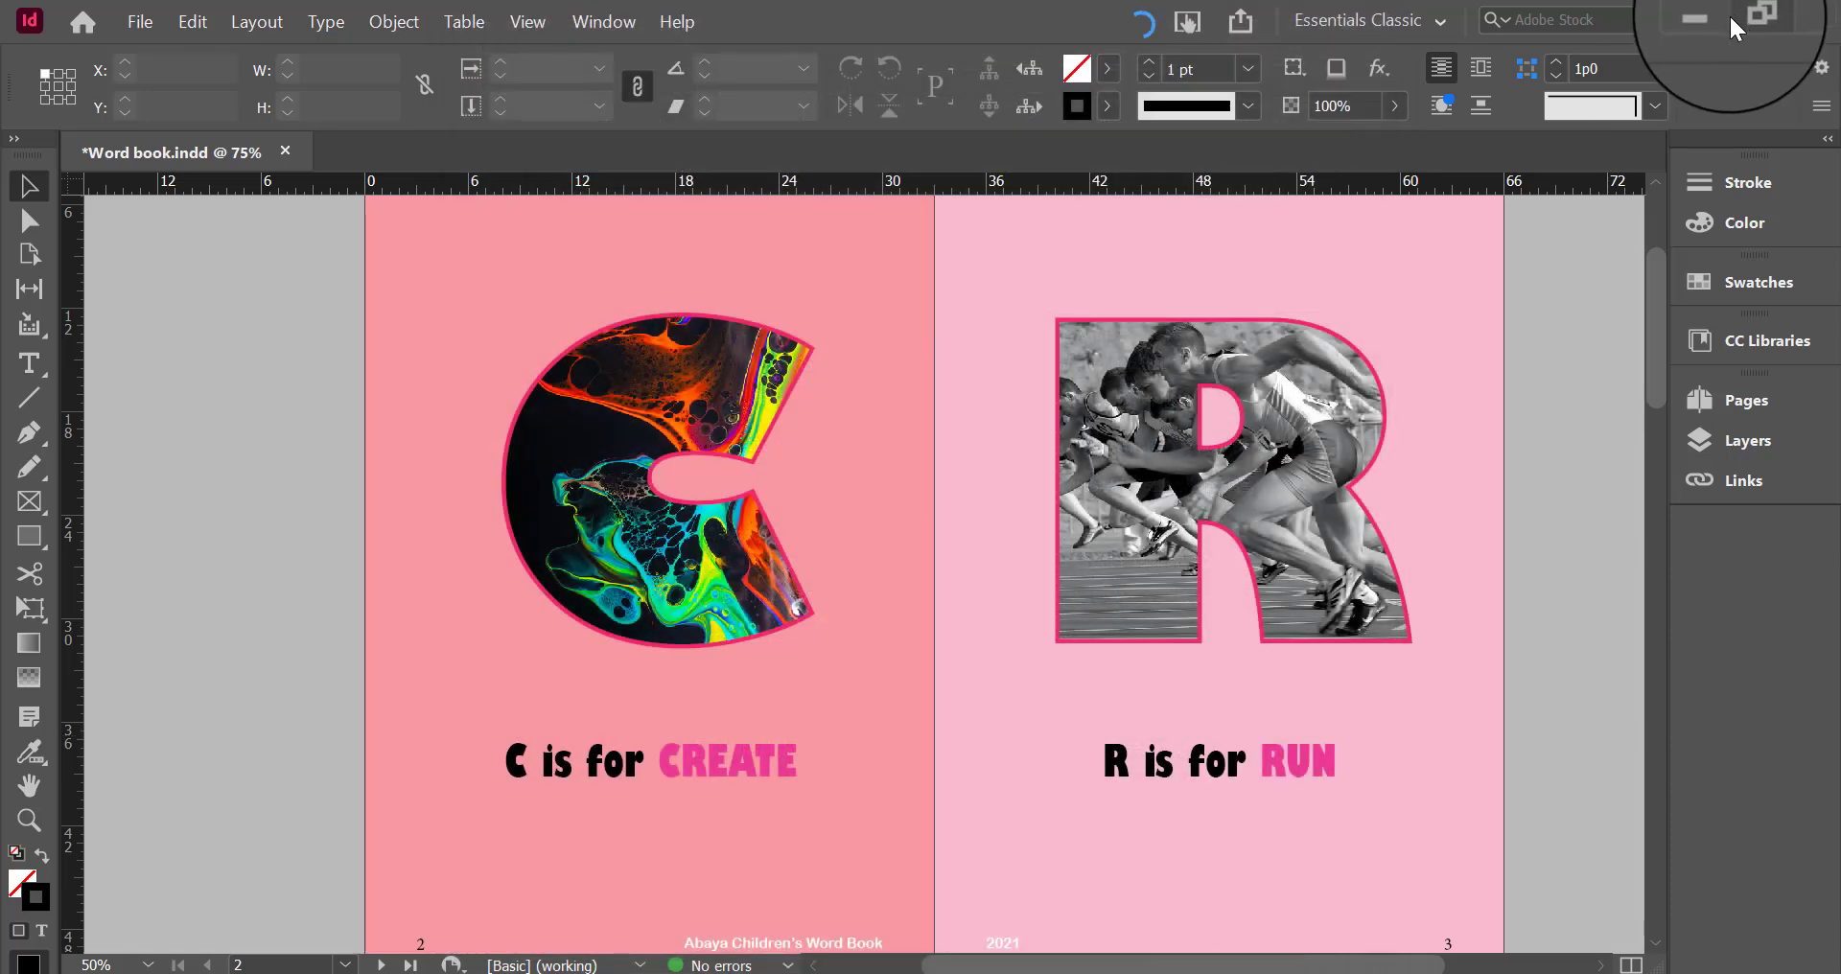
# Switch to Acrobat Reader and review the letters, captions and footers on every spread of Updated Word Book.pdf
pyautogui.moveTo(1093, 971)
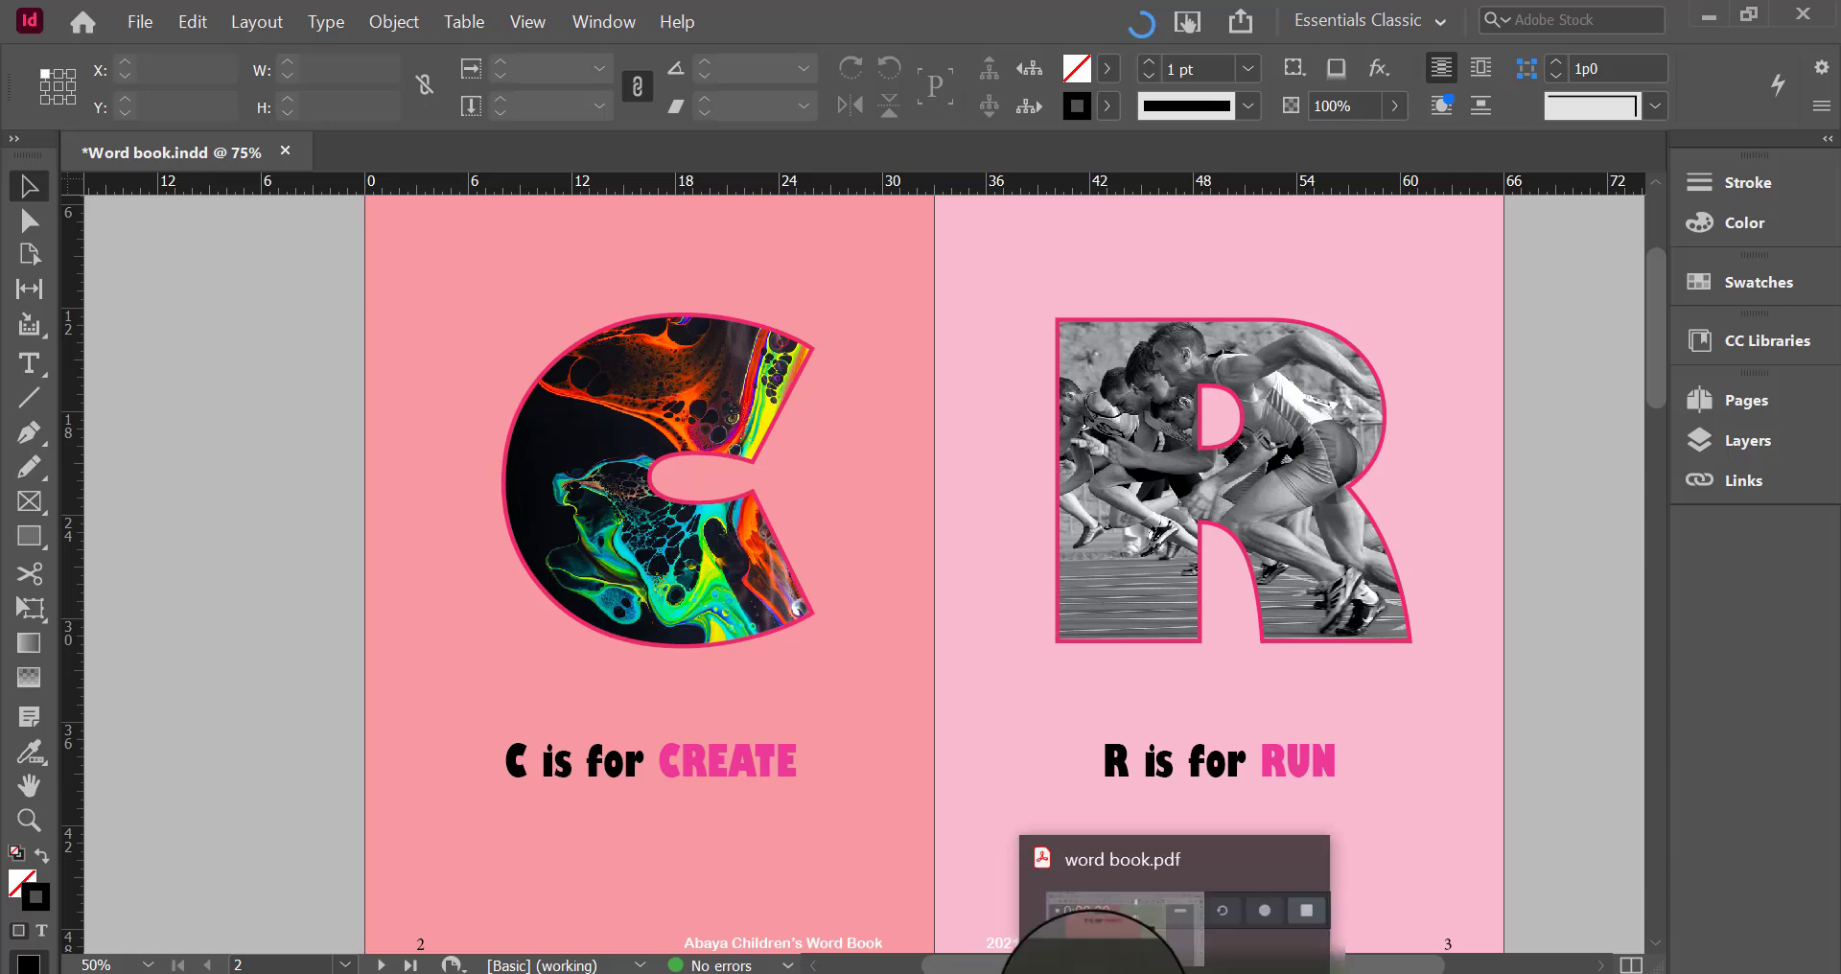
pyautogui.click(1709, 16)
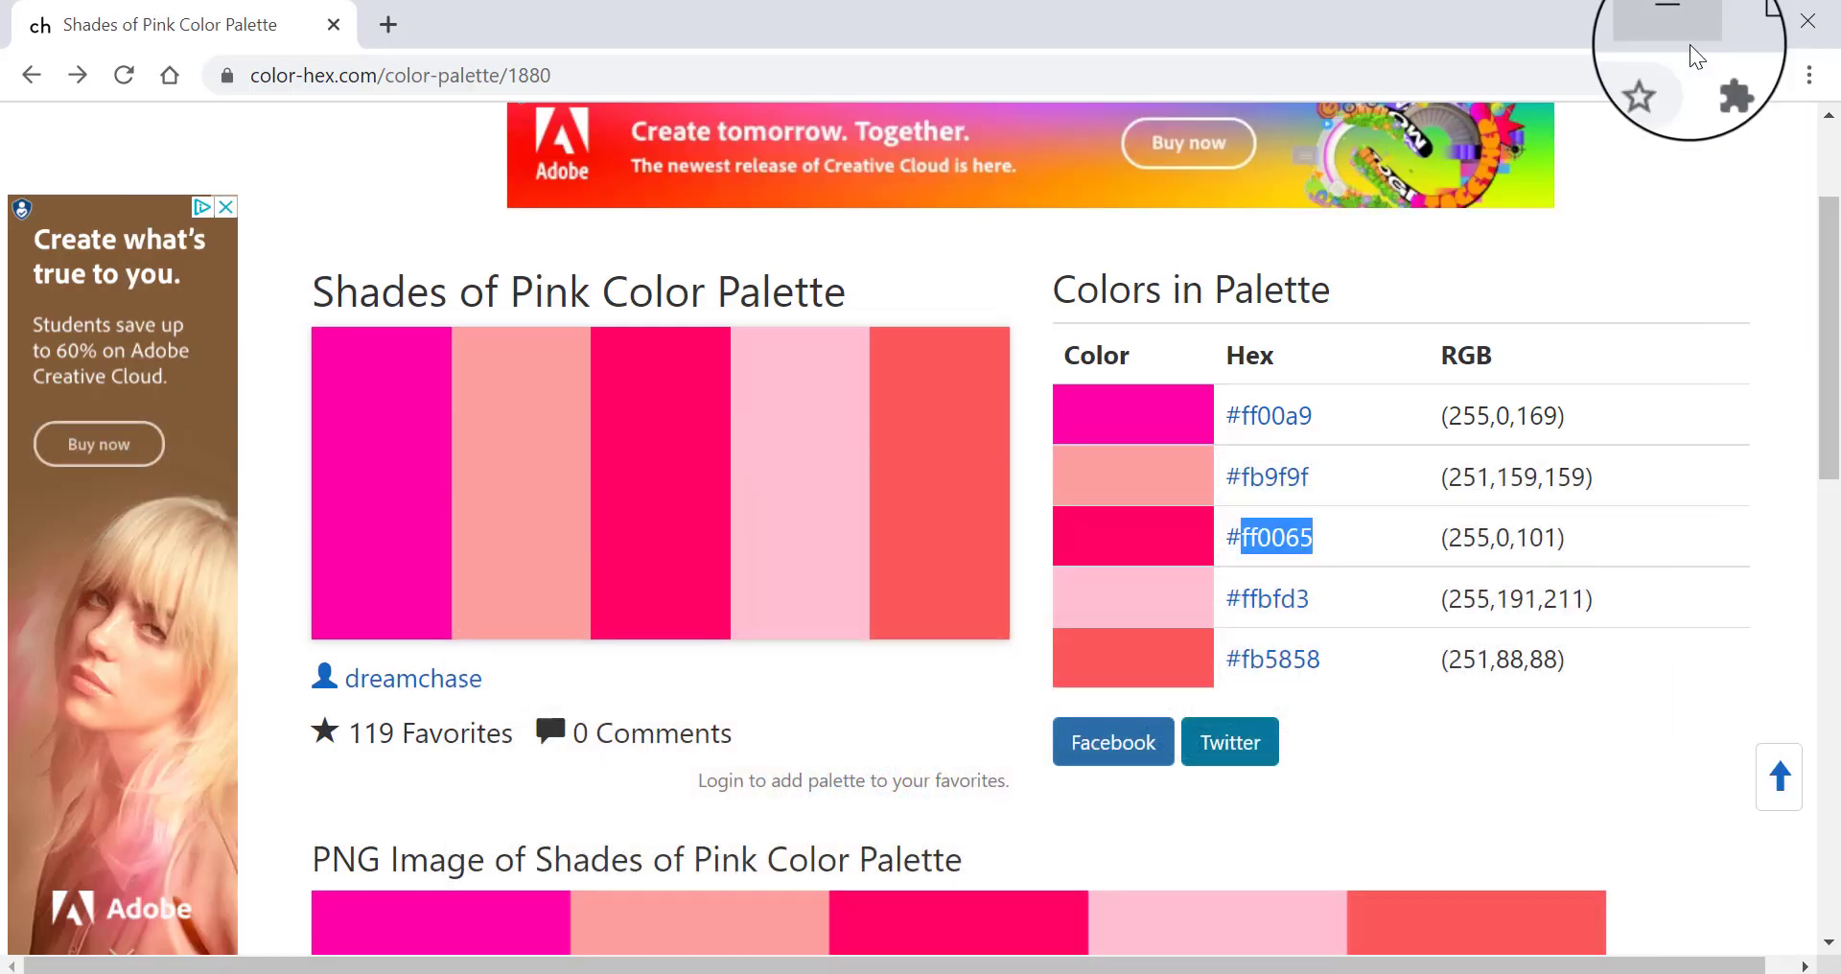
pyautogui.click(1674, 21)
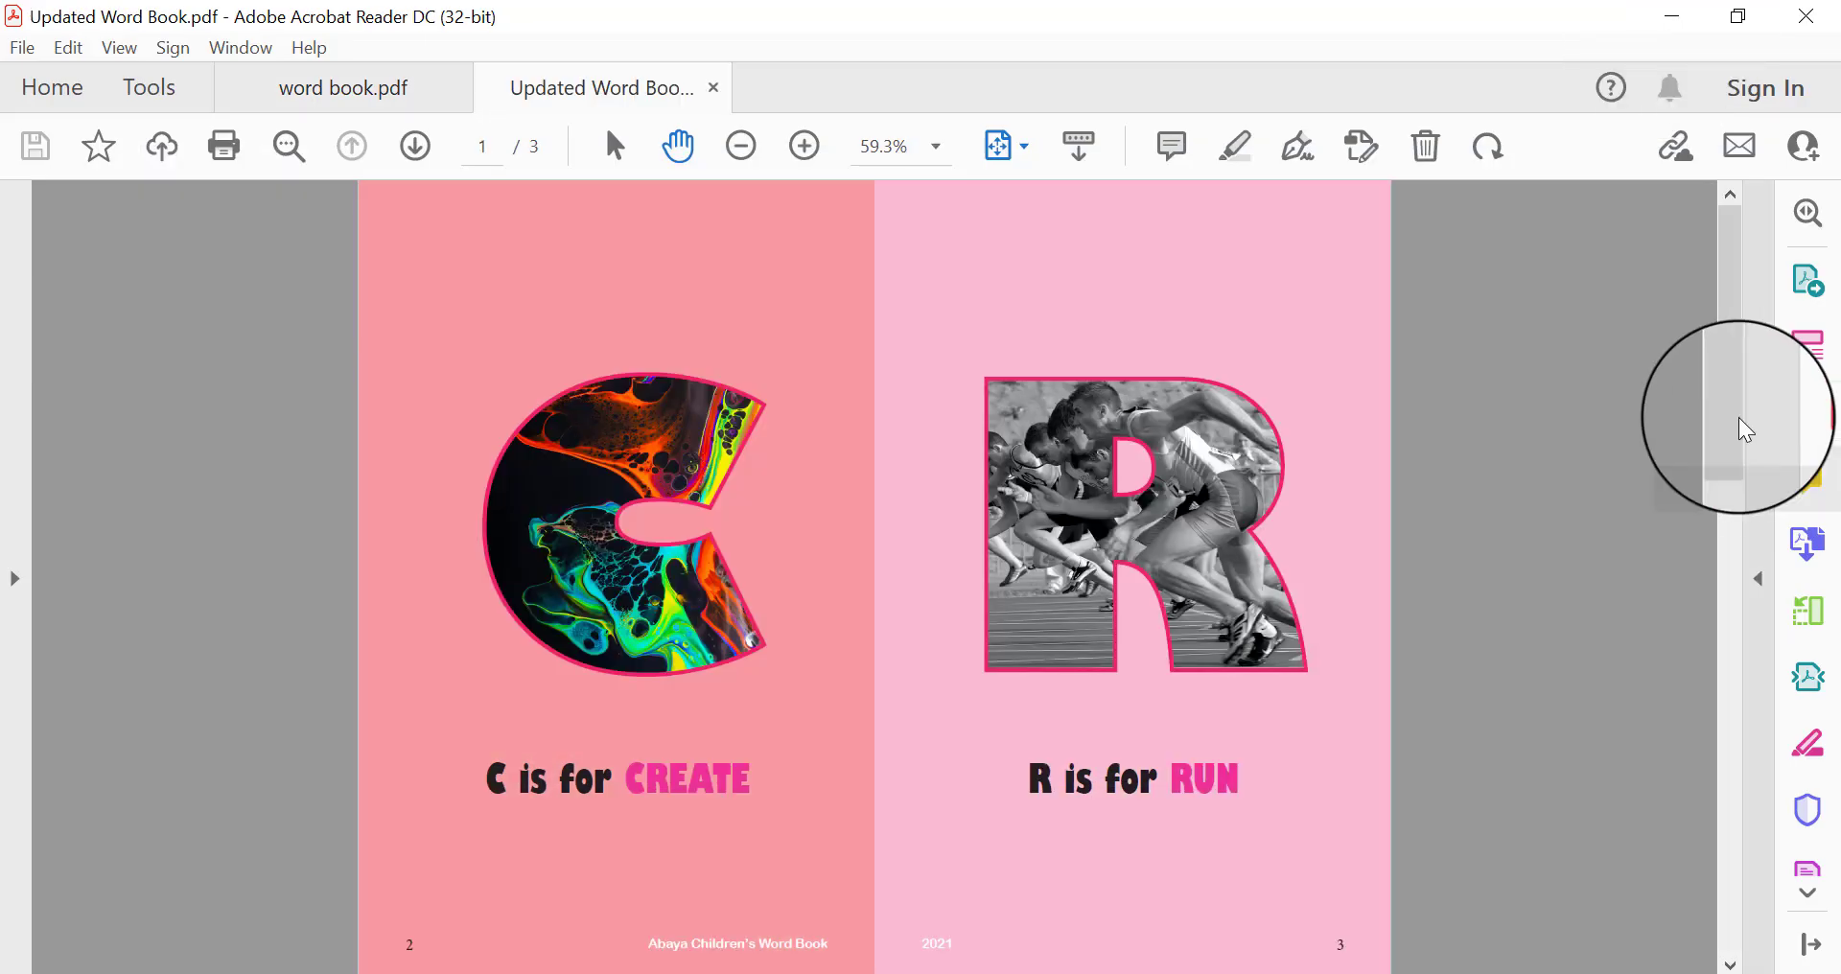
pyautogui.moveTo(1734, 384); pyautogui.dragTo(1731, 430)
pyautogui.scroll(-1, 1583, 633)
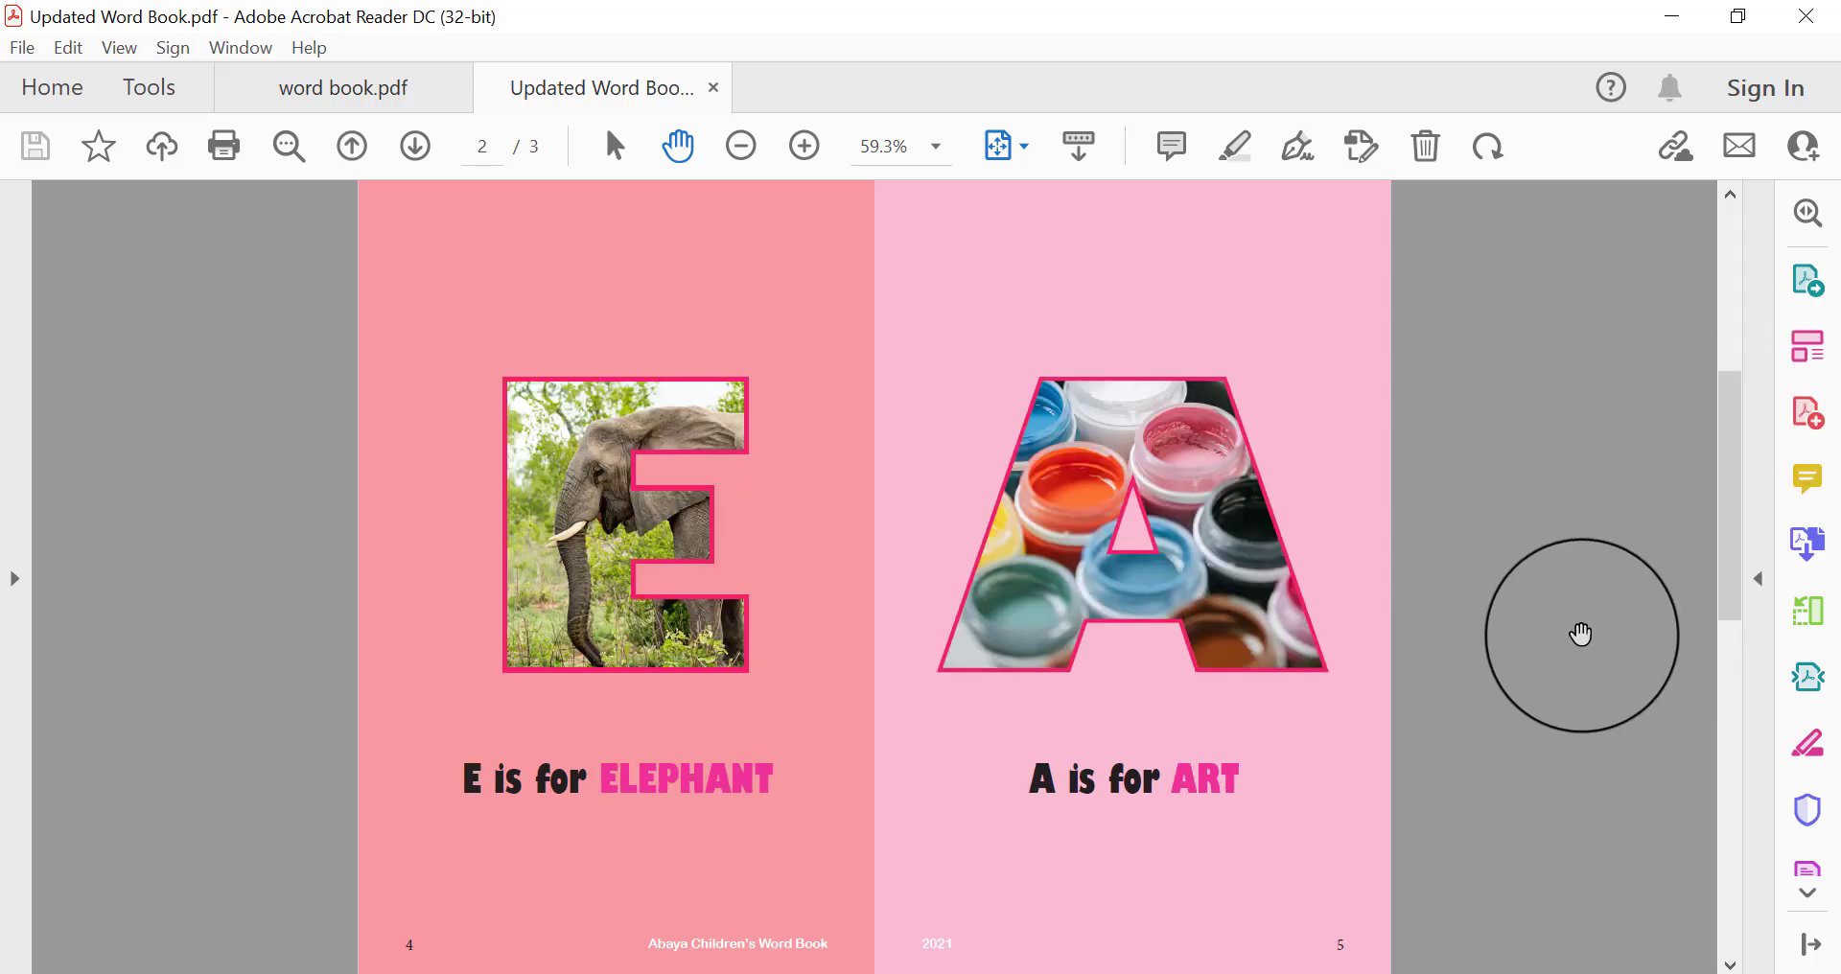
pyautogui.scroll(-1, 1582, 635)
pyautogui.scroll(1, 431, 255)
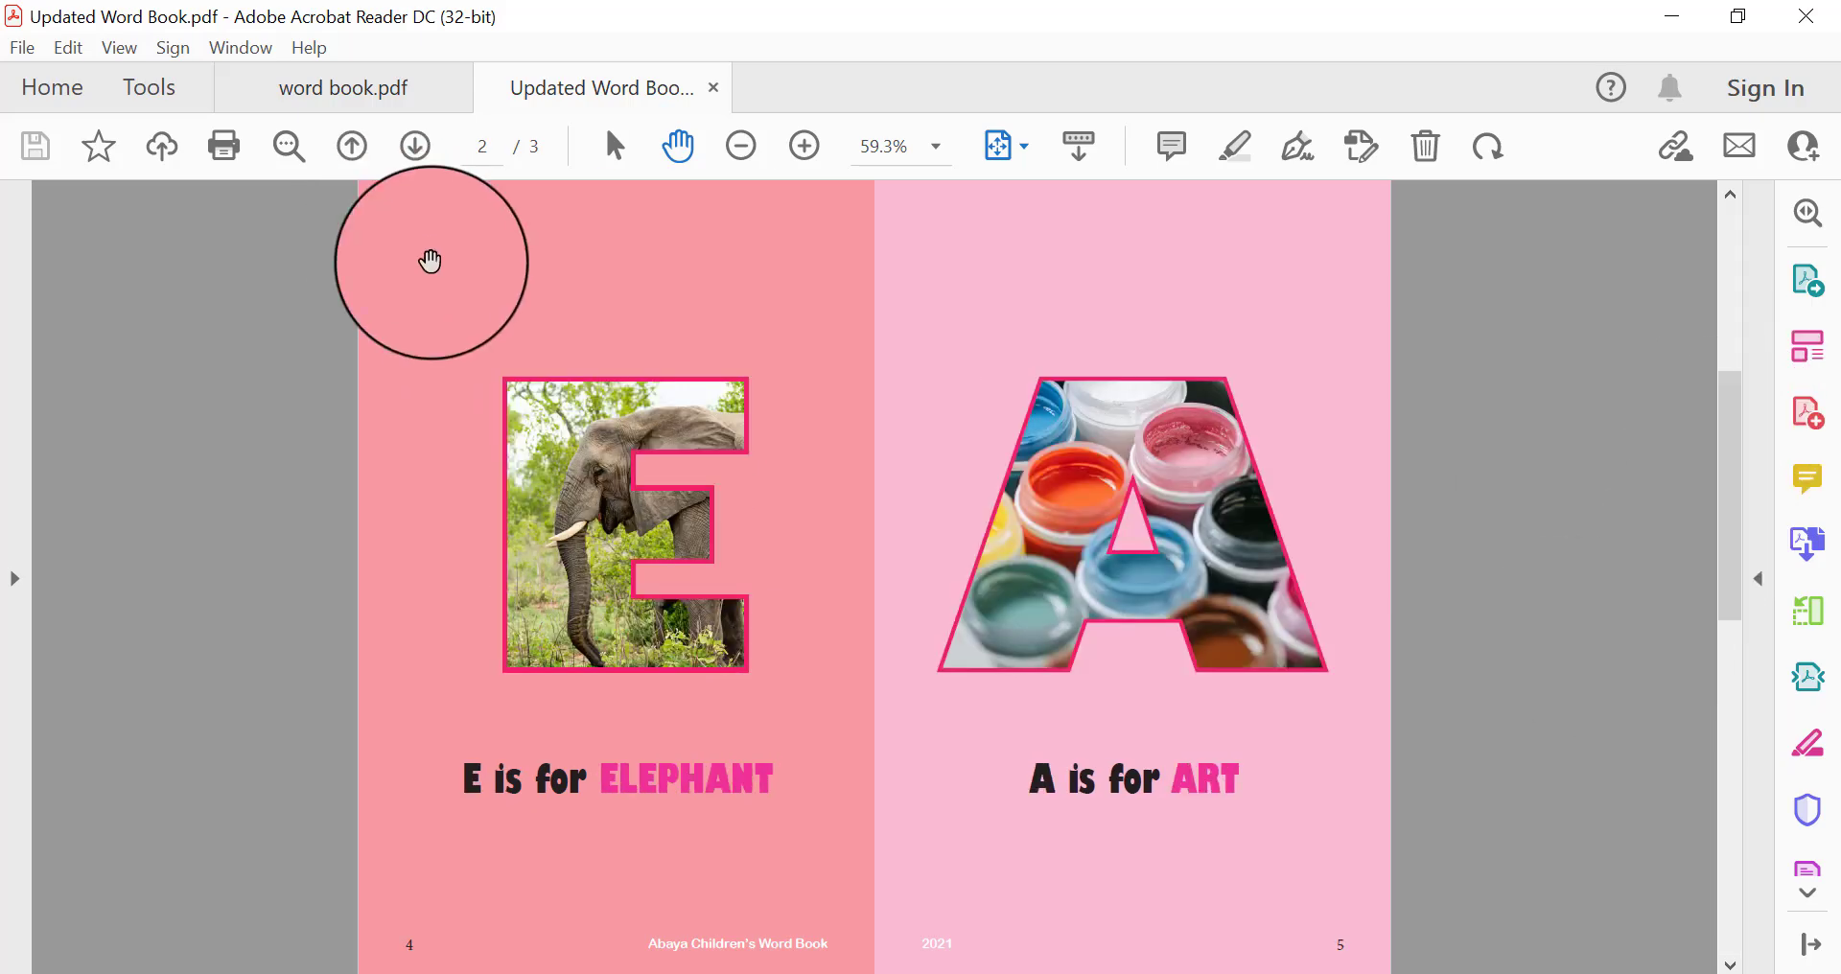
pyautogui.scroll(1, 1403, 624)
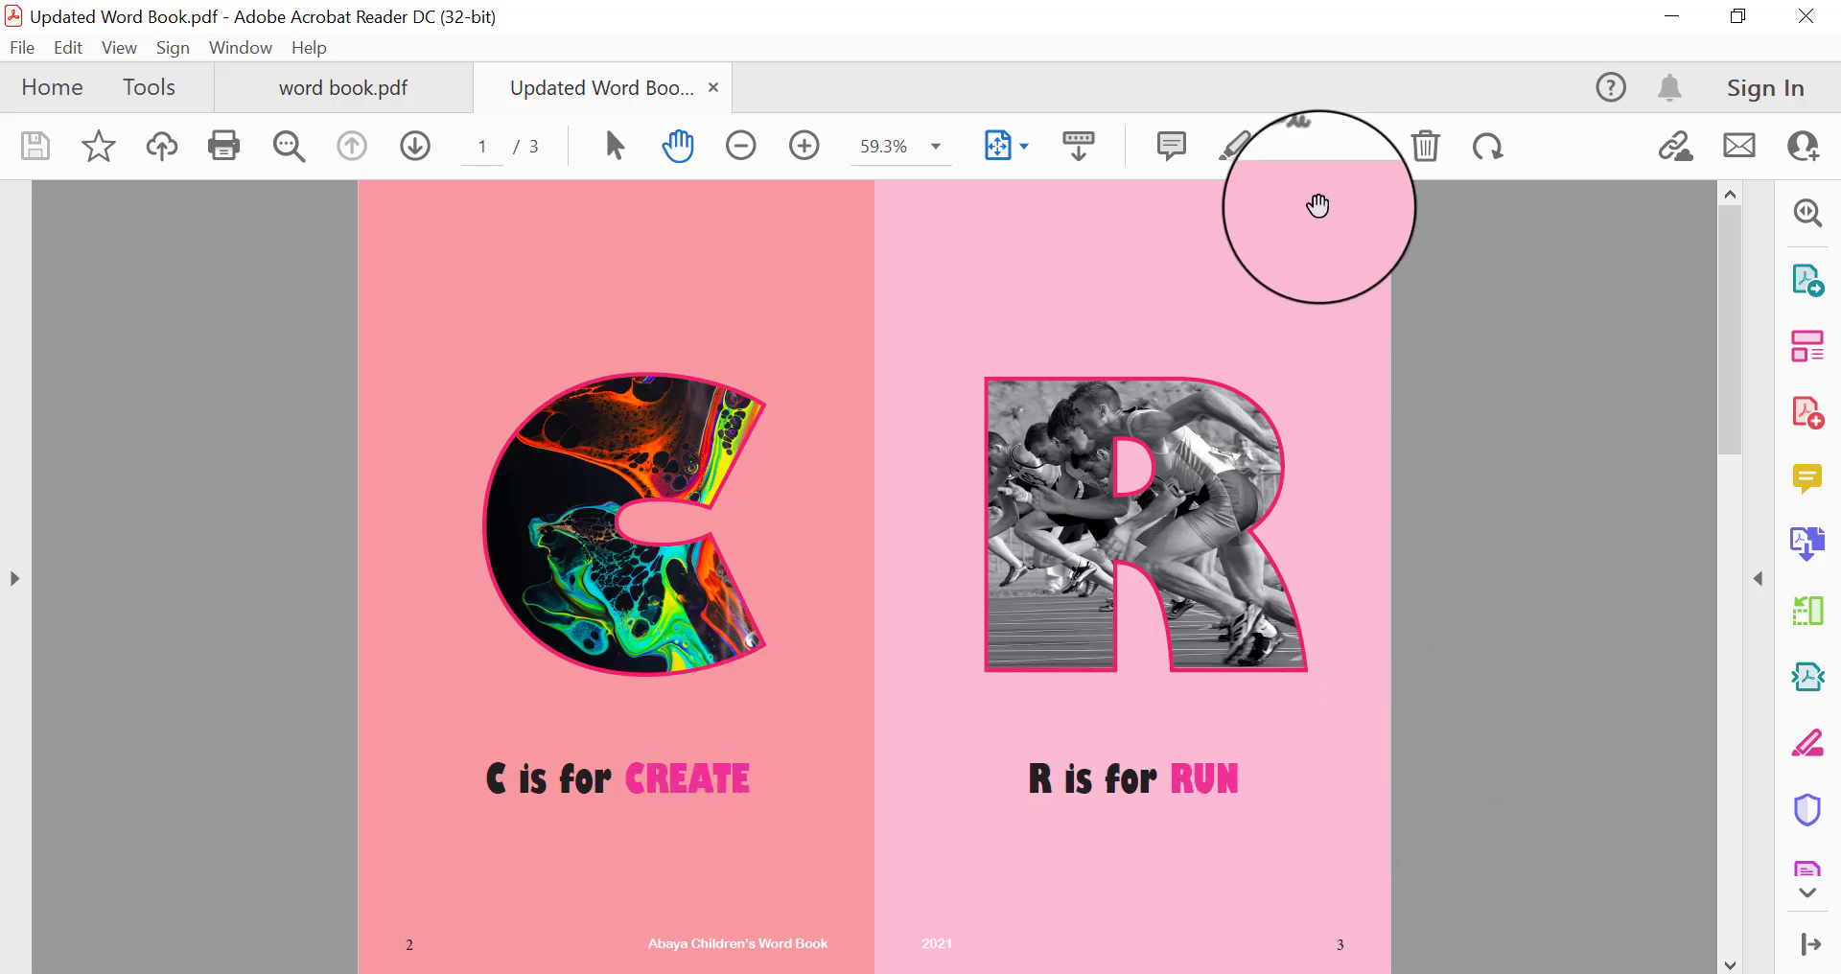
pyautogui.scroll(-2, 1480, 680)
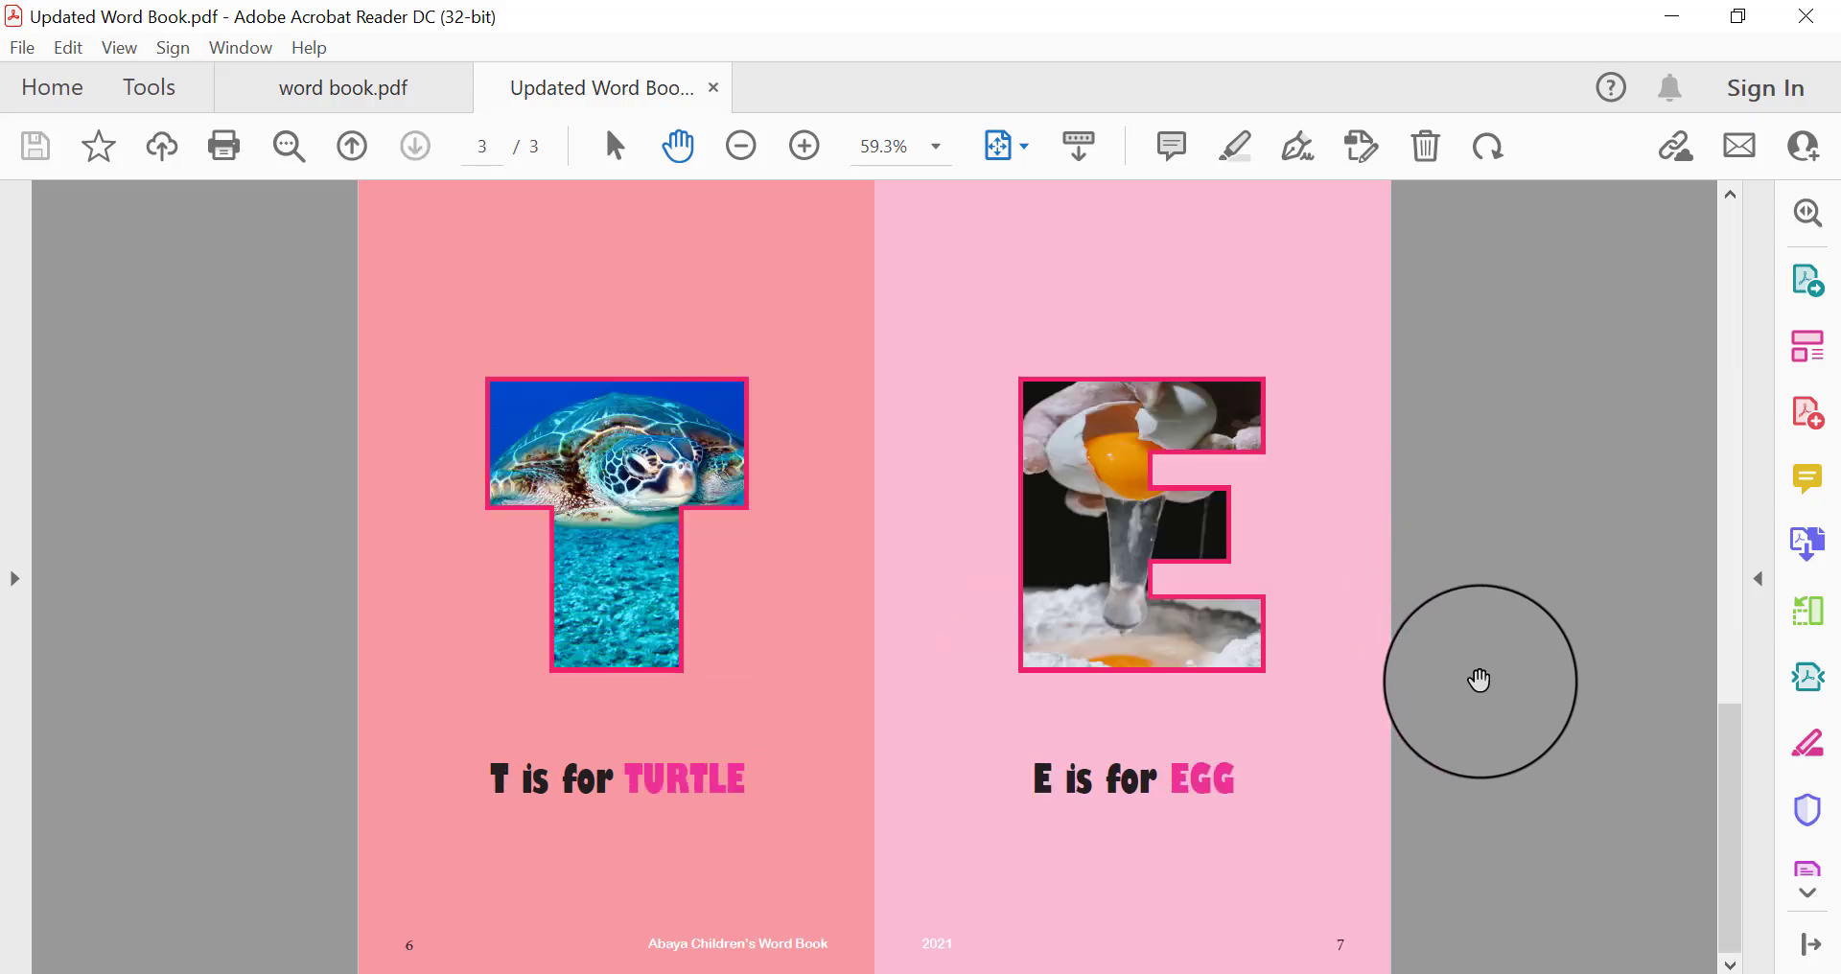